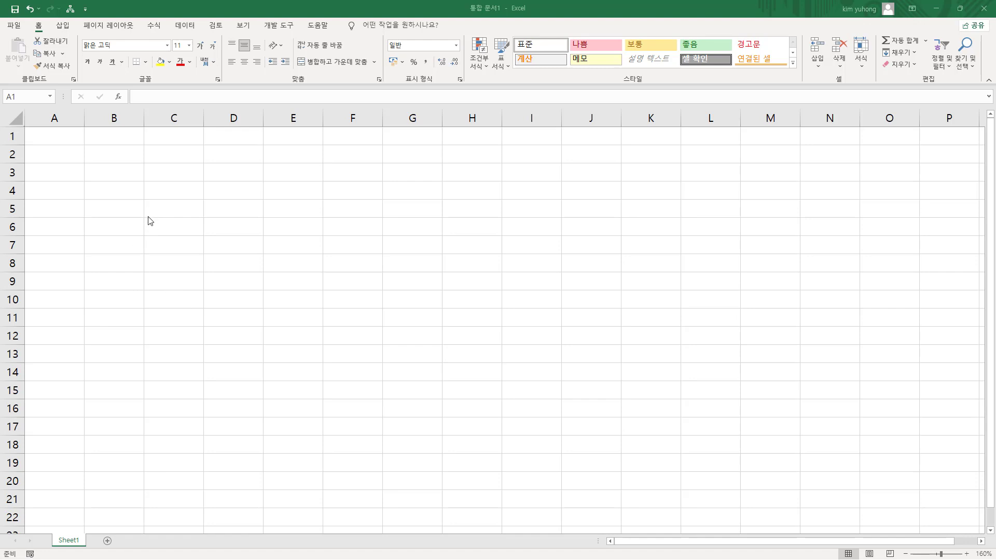
Enter the heading 개수 in cell B2
{"action": "left_click", "coordinate": [85, 153]}
{"action": "left_click", "coordinate": [124, 150]}
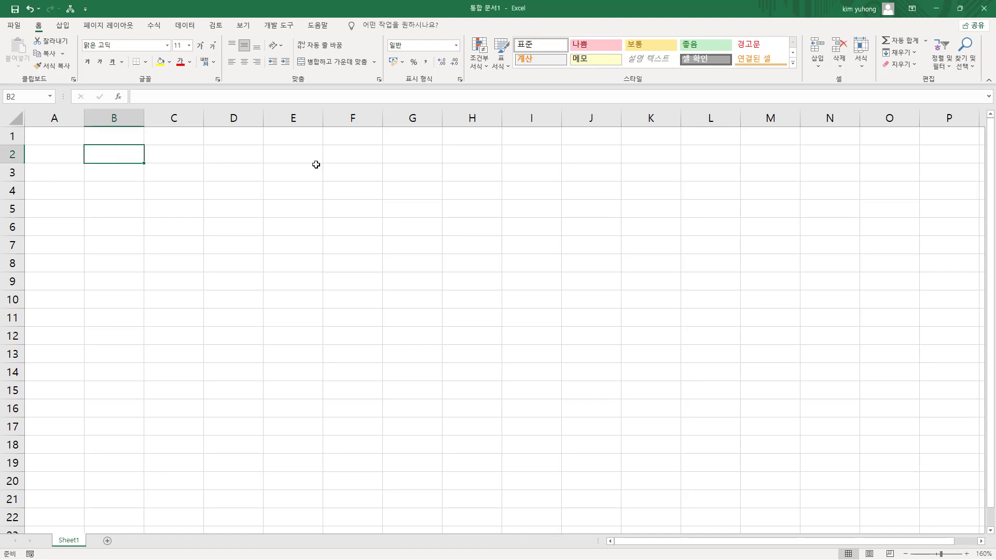
{"action": "type", "text": "ro"}
{"action": "key", "text": "BackSpace"}
{"action": "key", "text": "BackSpace"}
{"action": "key", "text": "Hangul"}
{"action": "type", "text": "개수"}
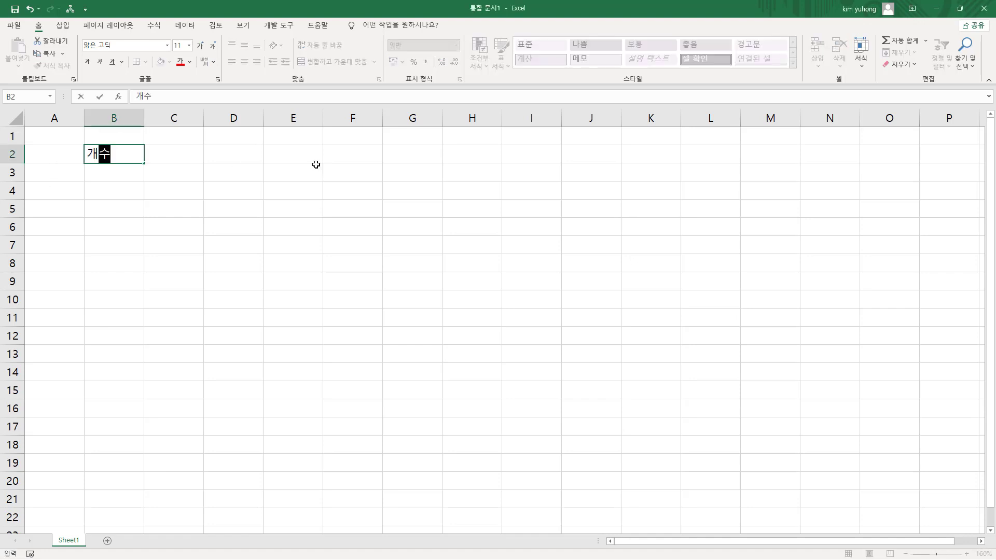
{"action": "key", "text": "Return"}
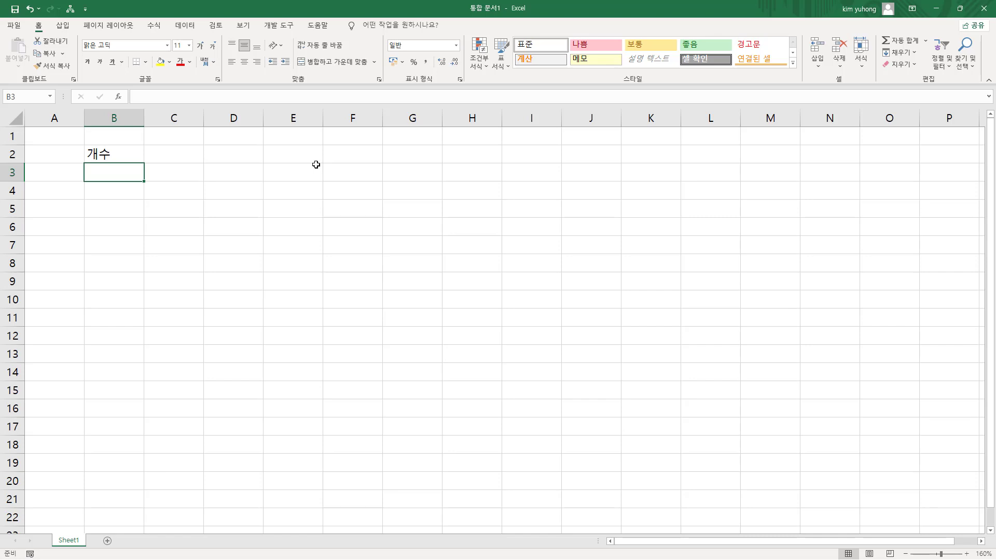
Enter the single-condition pattern SUM( (조건) *1 ) as text in cell B3
{"action": "type", "text": "sum"}
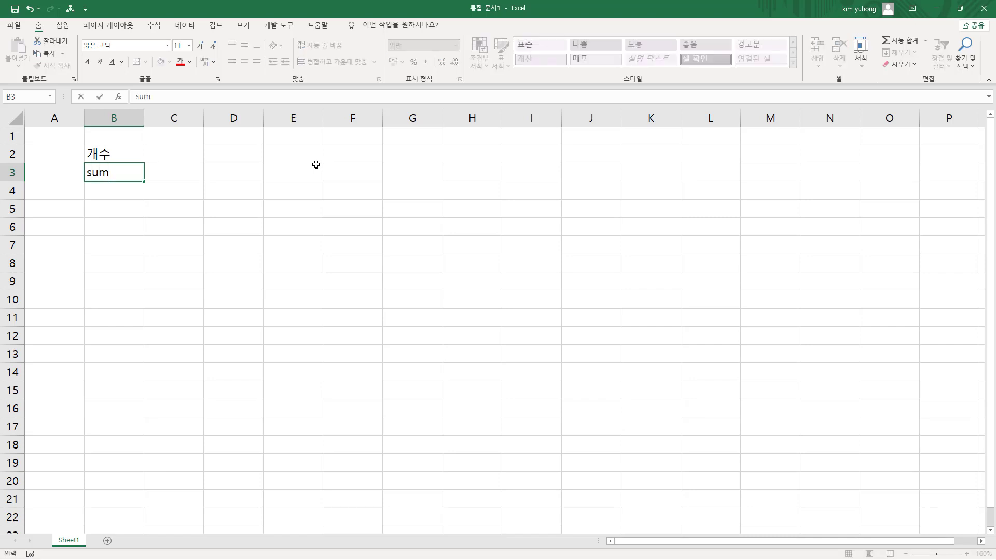
{"action": "key", "text": "BackSpace"}
{"action": "key", "text": "BackSpace"}
{"action": "key", "text": "BackSpace"}
{"action": "type", "text": "SUM( (조건)"}
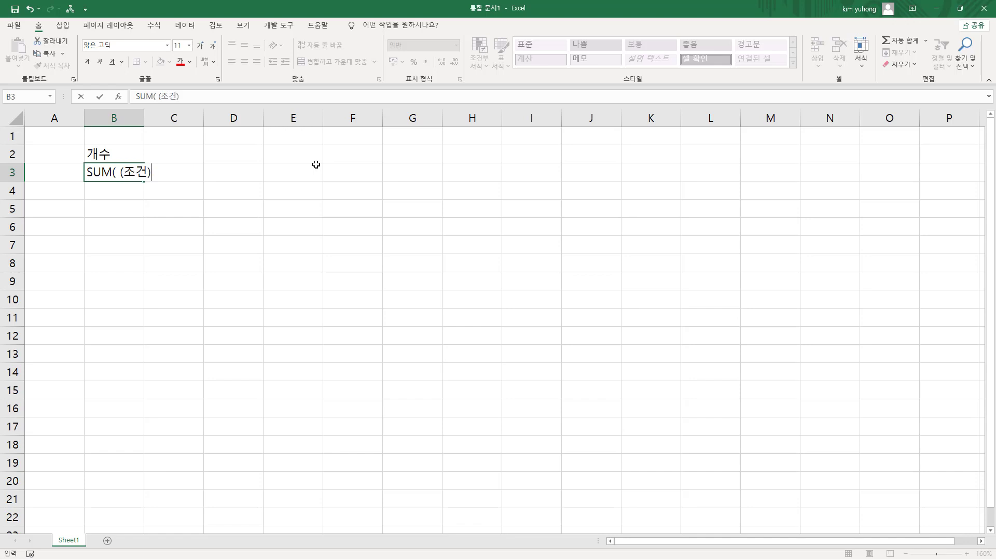
{"action": "type", "text": " *1 )"}
{"action": "key", "text": "Return"}
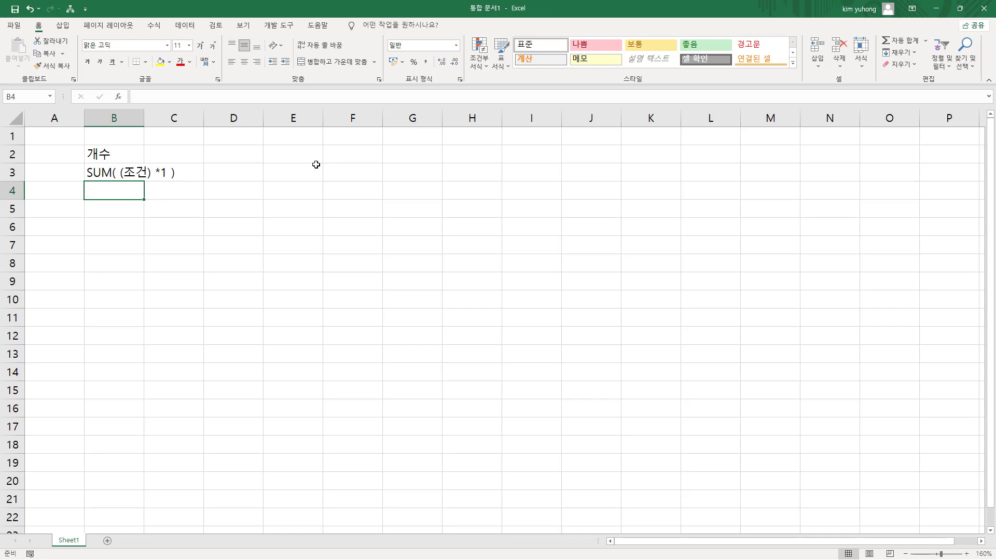
Enter the pattern SUM( IF( 조건 , 1 ) ) as text in cell B4
{"action": "type", "text": "녀"}
{"action": "key", "text": "BackSpace"}
{"action": "key", "text": "BackSpace"}
{"action": "key", "text": "Hangul"}
{"action": "type", "text": "SUM"}
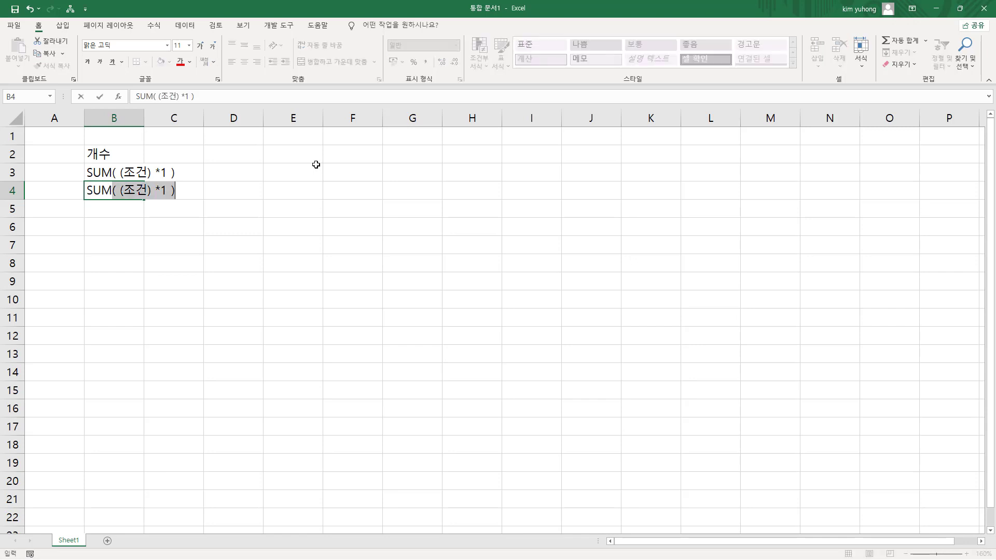
{"action": "type", "text": "( IF("}
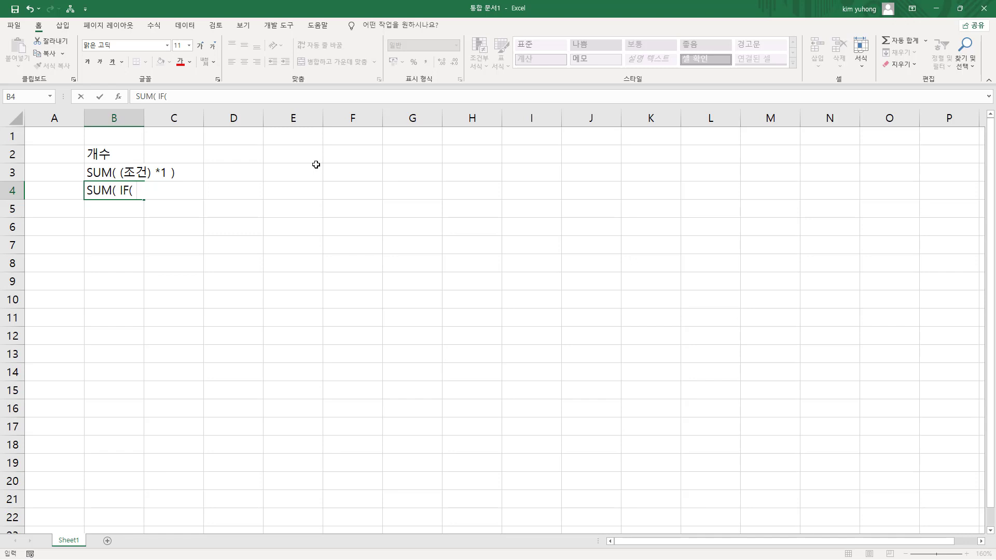
{"action": "type", "text": "wh"}
{"action": "key", "text": "BackSpace"}
{"action": "key", "text": "BackSpace"}
{"action": "key", "text": "Hangul"}
{"action": "type", "text": "조건 , 1 ) )"}
{"action": "key", "text": "Return"}
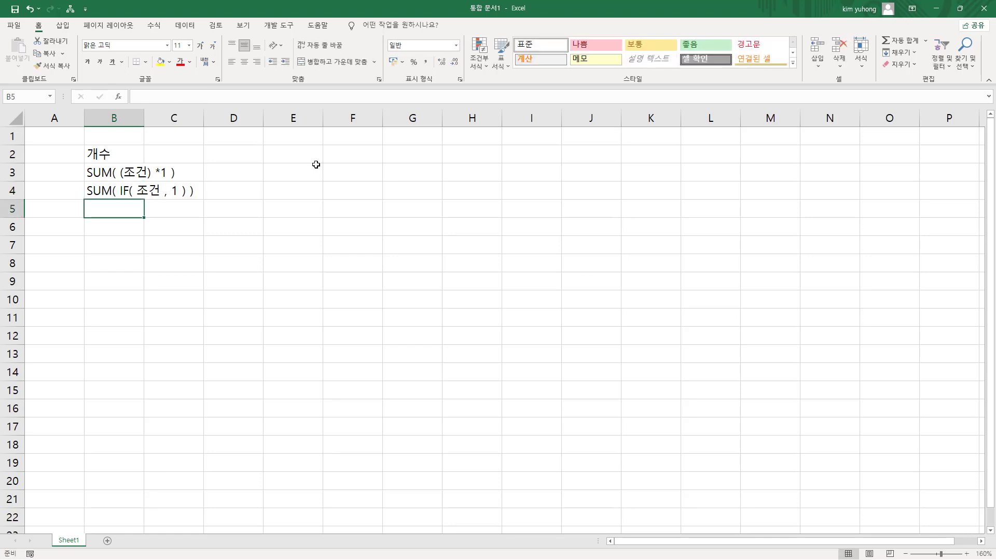
Enter the pattern COUNT( IF( 조건 , 1 ) ) as text in cell B5
{"action": "type", "text": "COUNT("}
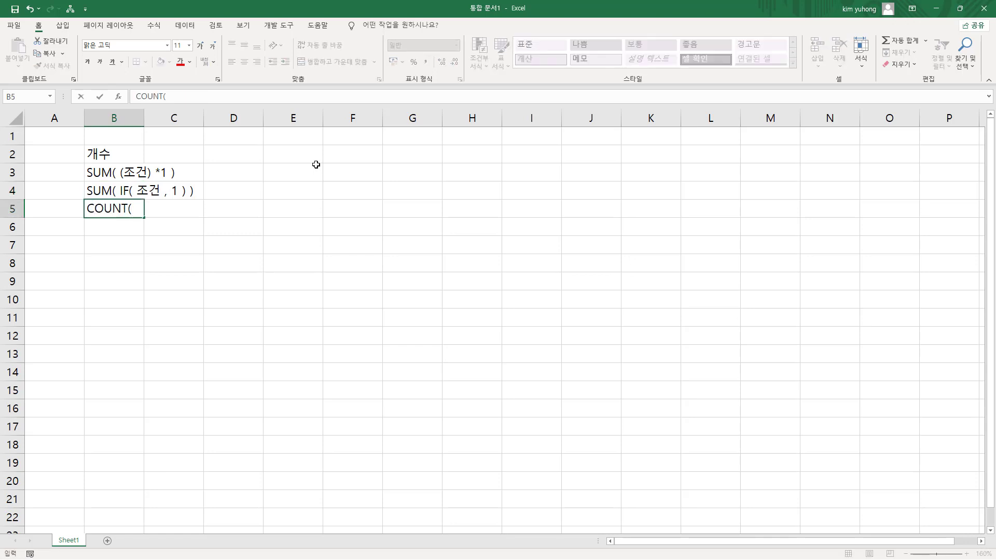
{"action": "type", "text": " IF( 조건,"}
{"action": "key", "text": "BackSpace"}
{"action": "key", "text": "BackSpace"}
{"action": "type", "text": ", 1 ) )"}
{"action": "key", "text": "Return"}
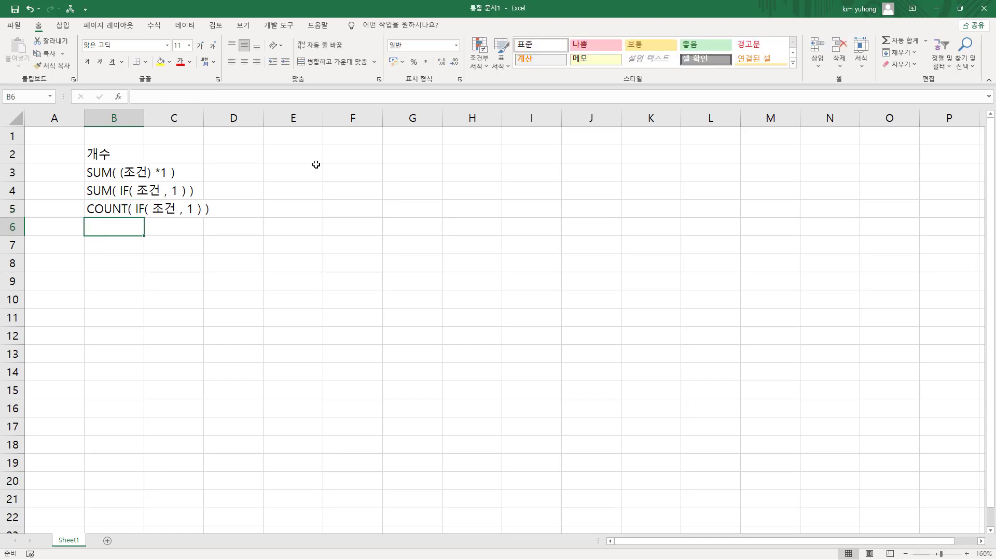
{"action": "key", "text": "Down"}
{"action": "key", "text": "Down"}
{"action": "key", "text": "ctrl+2"}
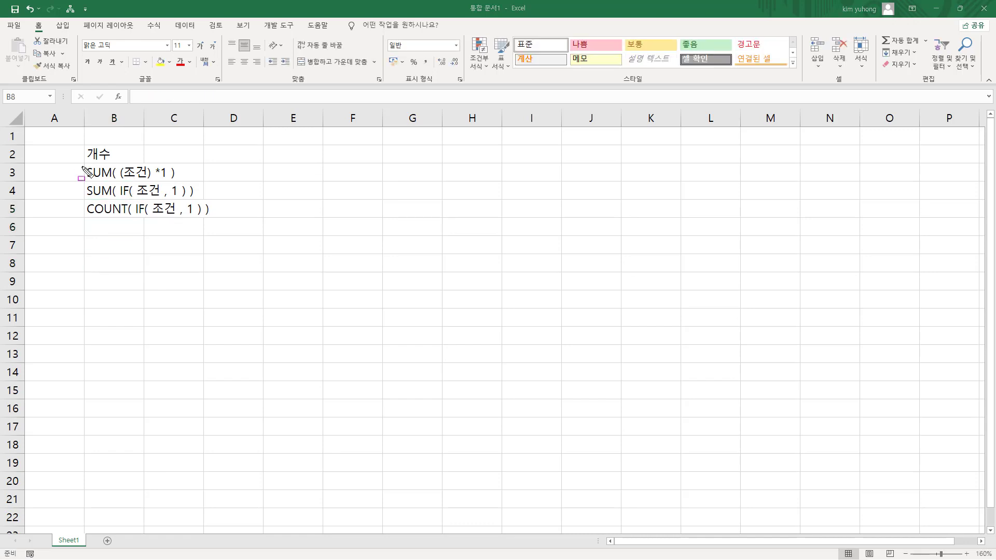
{"action": "mouse_move", "coordinate": [81, 162]}
{"action": "left_mouse_down"}
{"action": "mouse_move", "coordinate": [207, 222]}
{"action": "mouse_move", "coordinate": [218, 217]}
{"action": "left_mouse_up"}
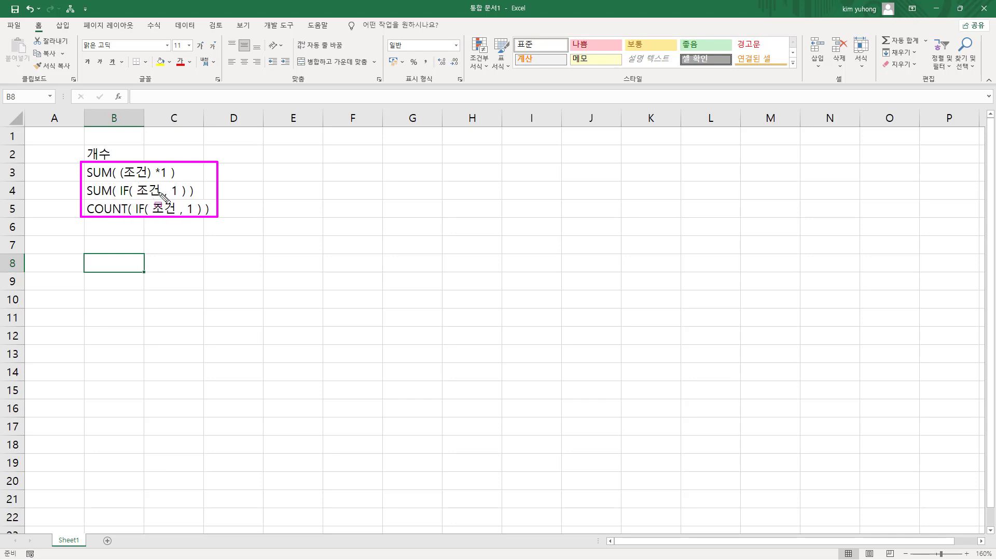
{"action": "key", "text": "Escape"}
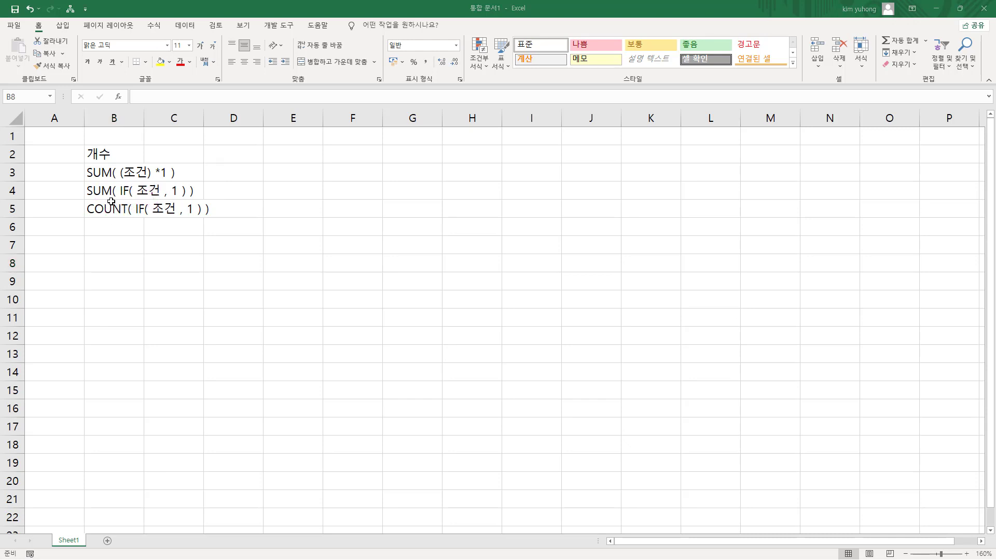
Copy the three formula patterns in B3:B5 to the cells starting at B7
{"action": "left_click_drag", "start_coordinate": [110, 173], "coordinate": [113, 207]}
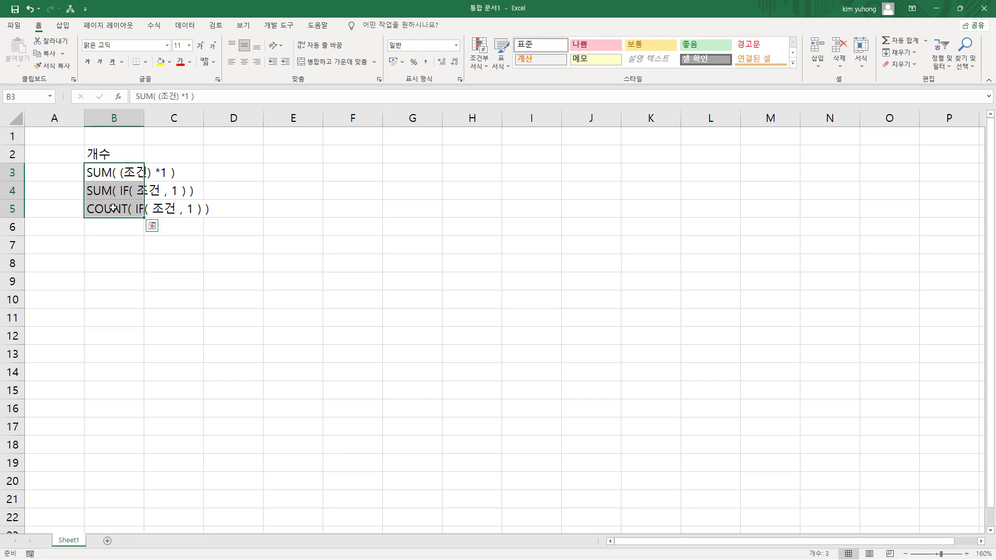
{"action": "key", "text": "ctrl+c"}
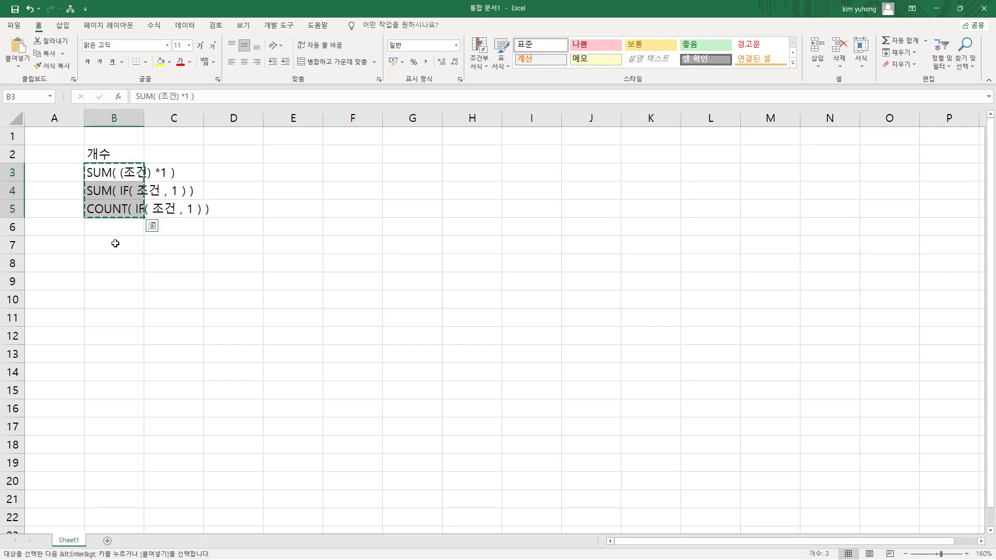
{"action": "left_click", "coordinate": [114, 244]}
{"action": "key", "text": "ctrl+v"}
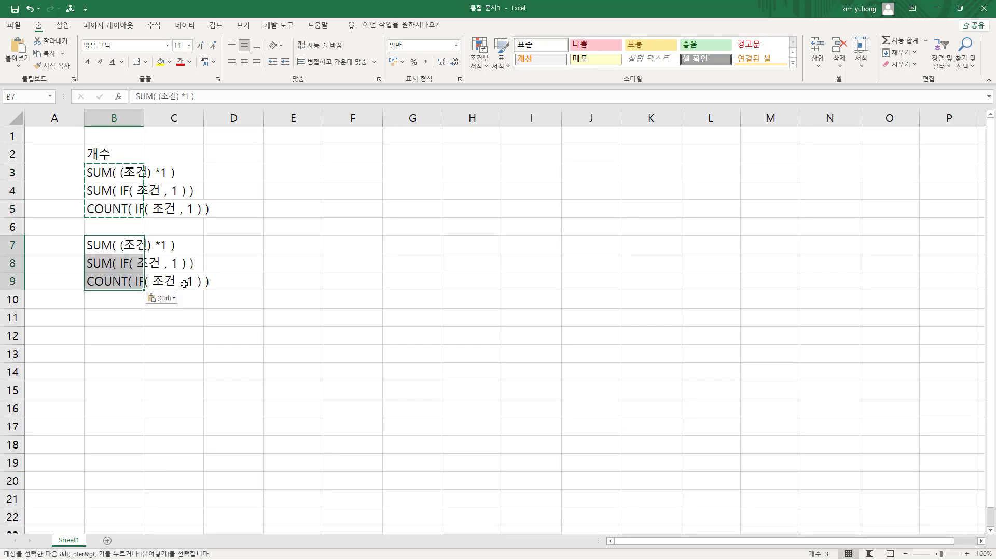
{"action": "key", "text": "Escape"}
{"action": "left_click", "coordinate": [123, 303]}
Change the pattern in B7 to the two-condition form SUM( (조건1) * (조건2) ), without the *1
{"action": "left_click", "coordinate": [124, 246]}
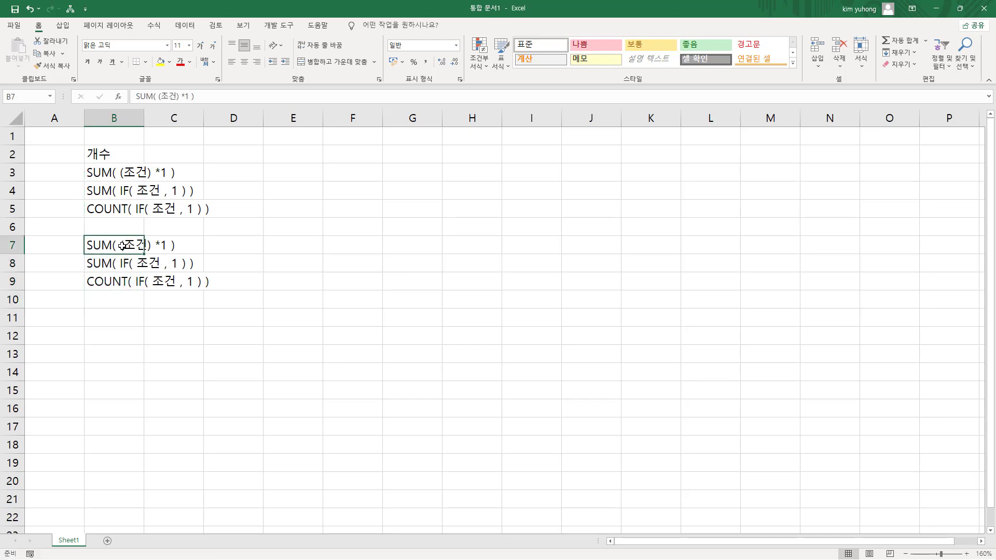
{"action": "double_click", "coordinate": [124, 246]}
{"action": "left_click_drag", "start_coordinate": [127, 245], "coordinate": [145, 249]}
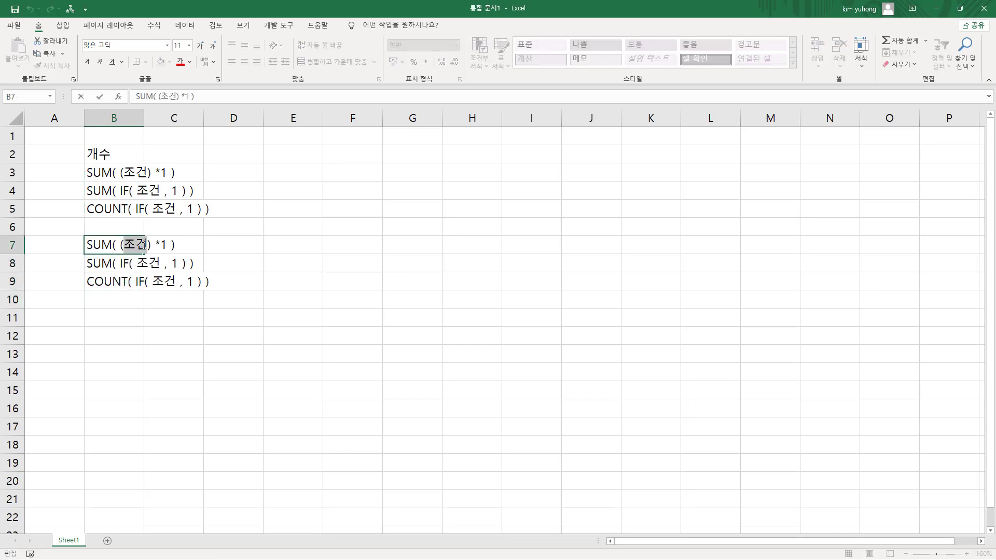
{"action": "left_click", "coordinate": [147, 251]}
{"action": "type", "text": "1"}
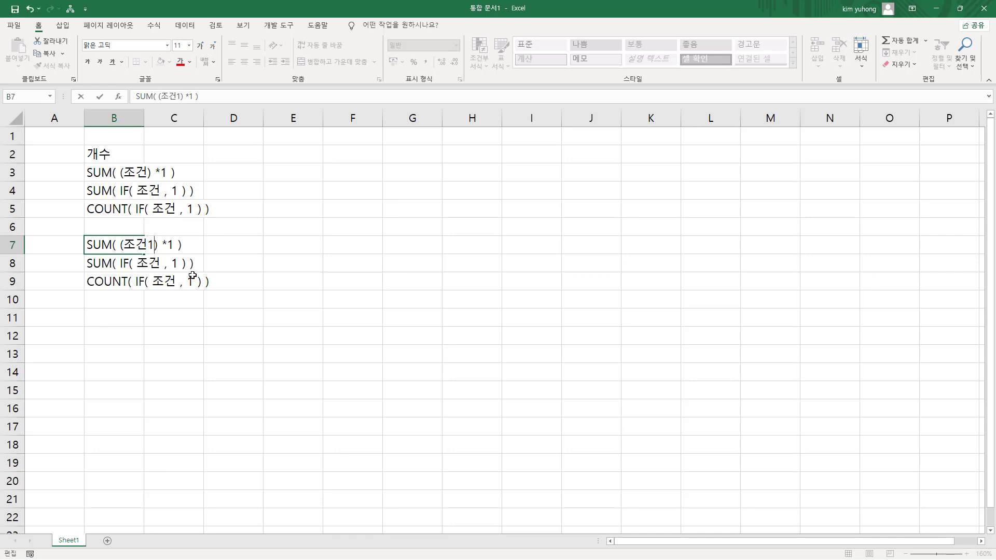
{"action": "key", "text": "Right"}
{"action": "type", "text": "* (조건2)"}
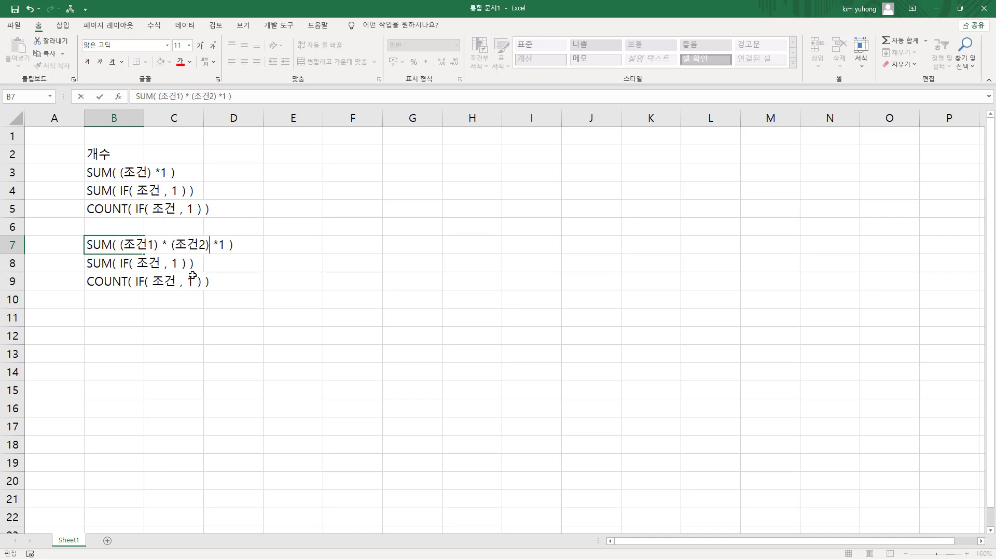
{"action": "key", "text": "Delete"}
{"action": "key", "text": "Delete"}
{"action": "key", "text": "Delete"}
{"action": "key", "text": "Return"}
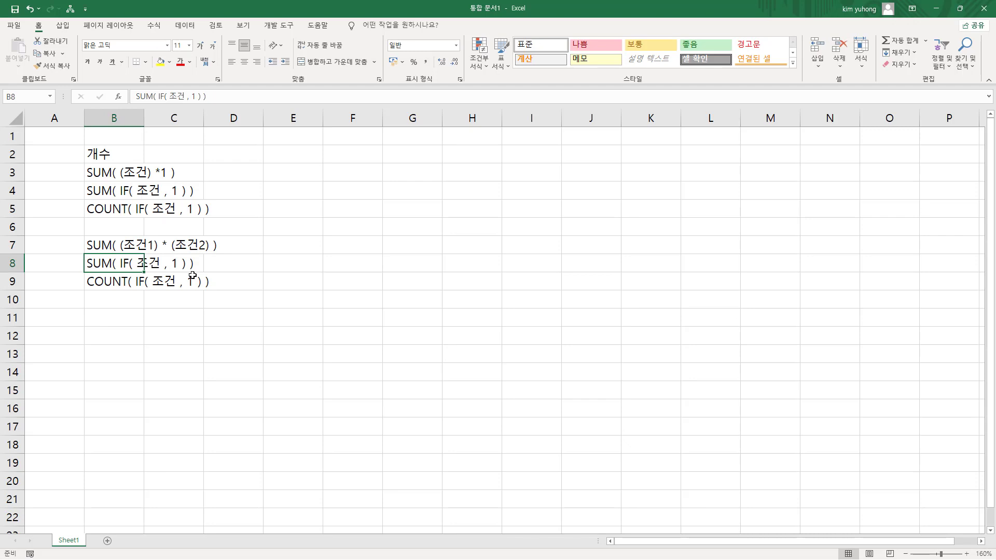
Change the pattern in B8 to SUM( IF( (조건1) * (조건2) , 1 ) )
{"action": "key", "text": "F2"}
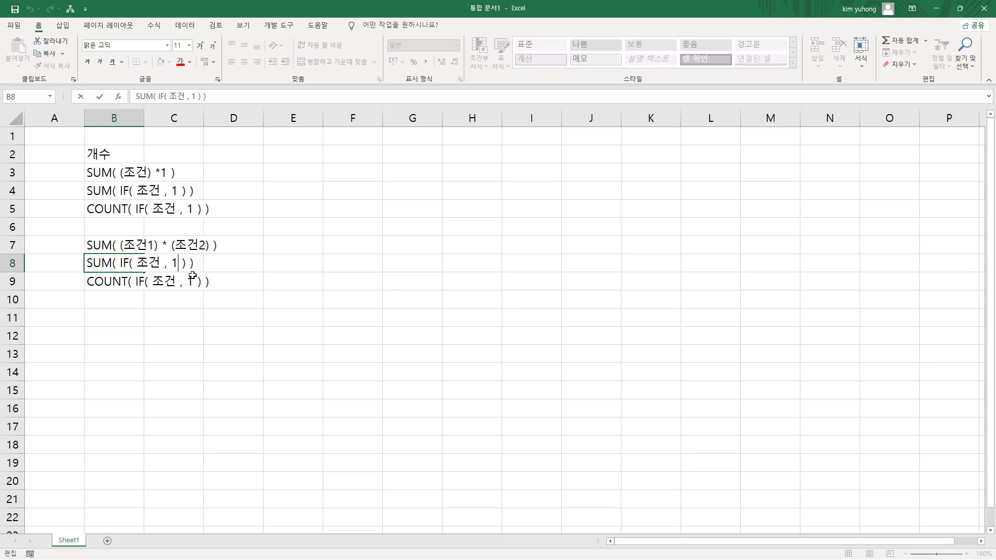
{"action": "type", "text": "(조건"}
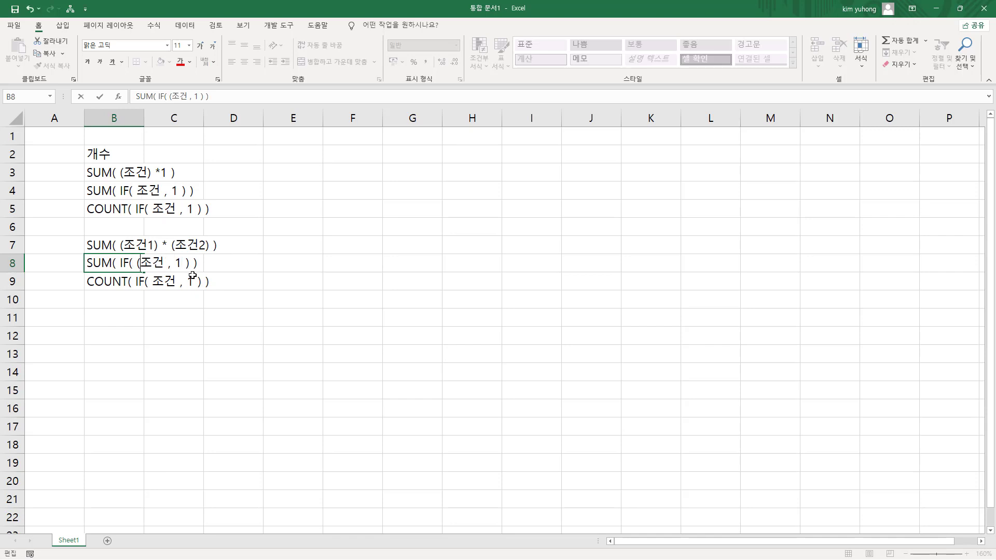
{"action": "type", "text": "1) * (조건2)"}
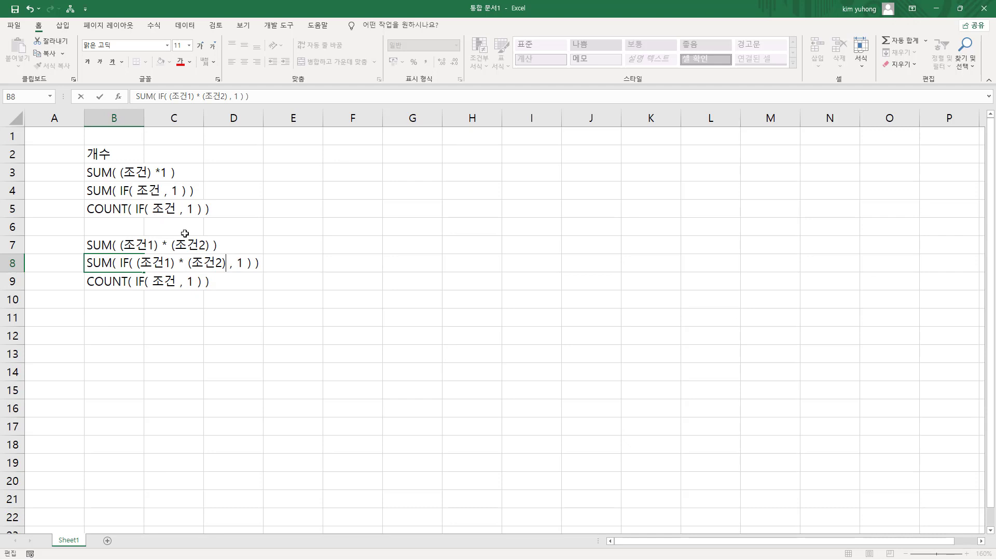
{"action": "left_click_drag", "start_coordinate": [229, 266], "coordinate": [244, 265]}
{"action": "left_click", "coordinate": [118, 281]}
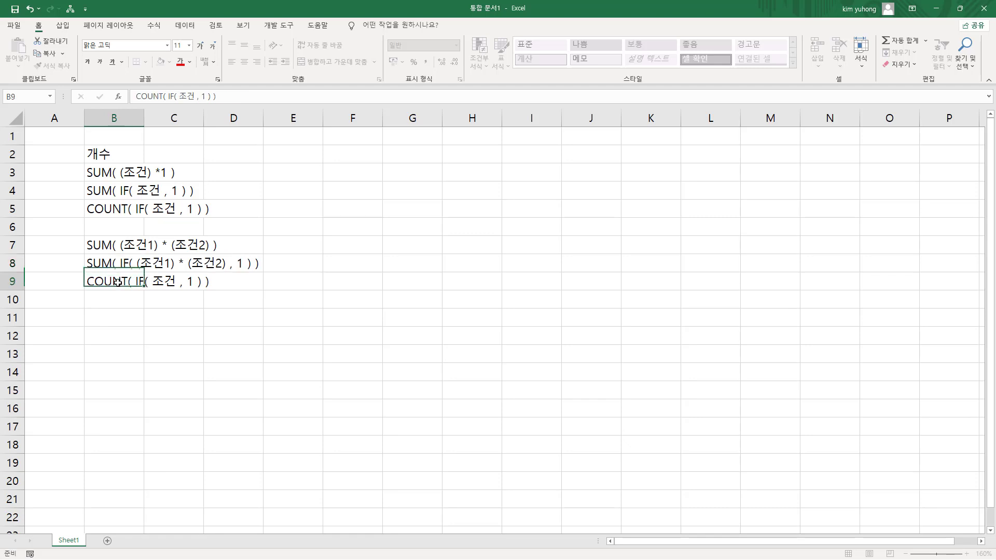
{"action": "left_click", "coordinate": [117, 267]}
{"action": "left_click", "coordinate": [117, 286]}
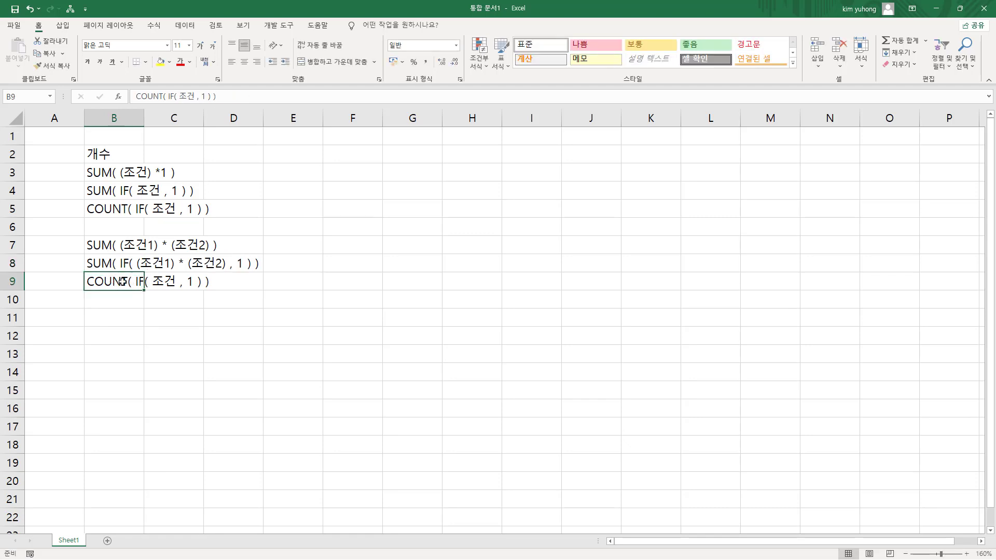
{"action": "double_click", "coordinate": [120, 264]}
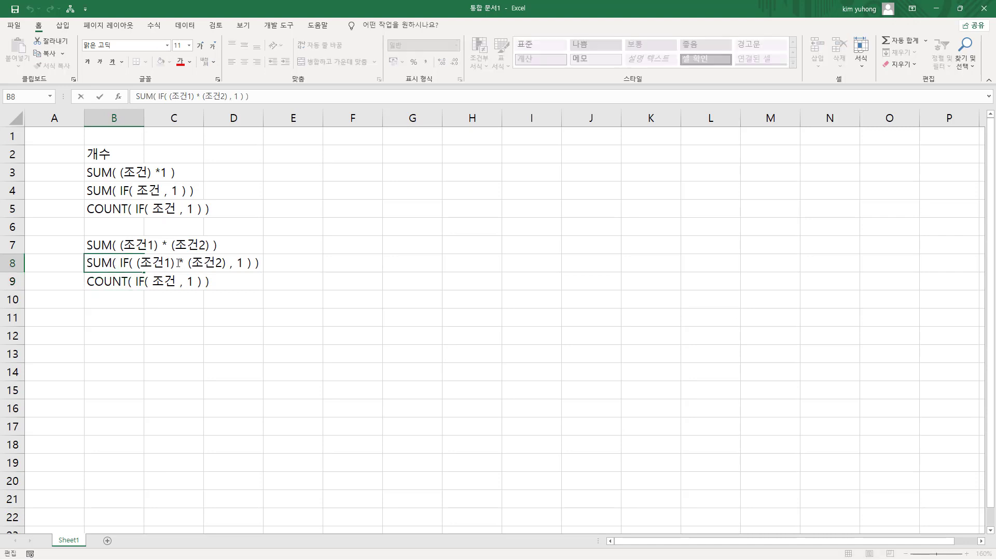
{"action": "left_click_drag", "start_coordinate": [178, 263], "coordinate": [223, 263]}
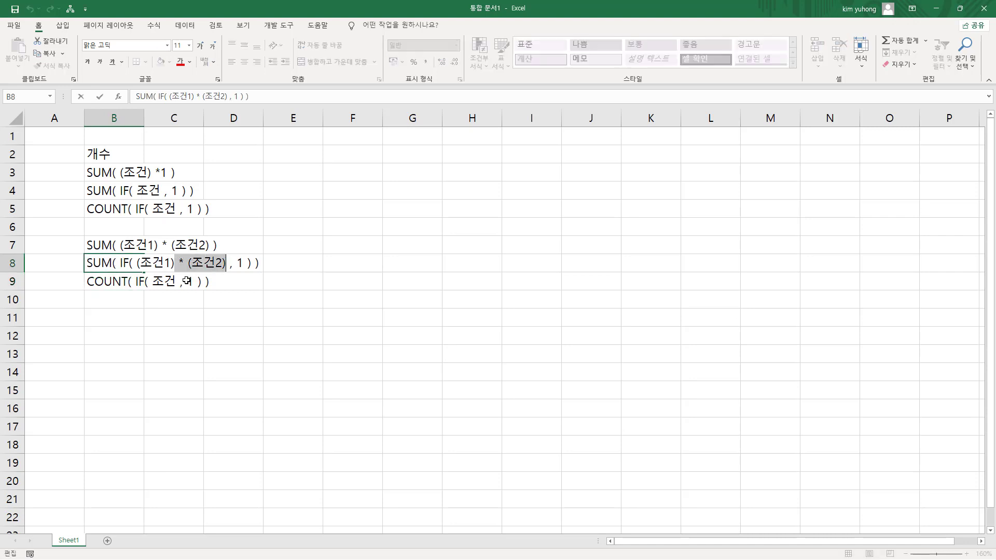
{"action": "left_click", "coordinate": [160, 281]}
Copy (조건1) * (조건2) from B8 and replace 조건 with it in the COUNT pattern in B9
{"action": "left_click", "coordinate": [134, 264]}
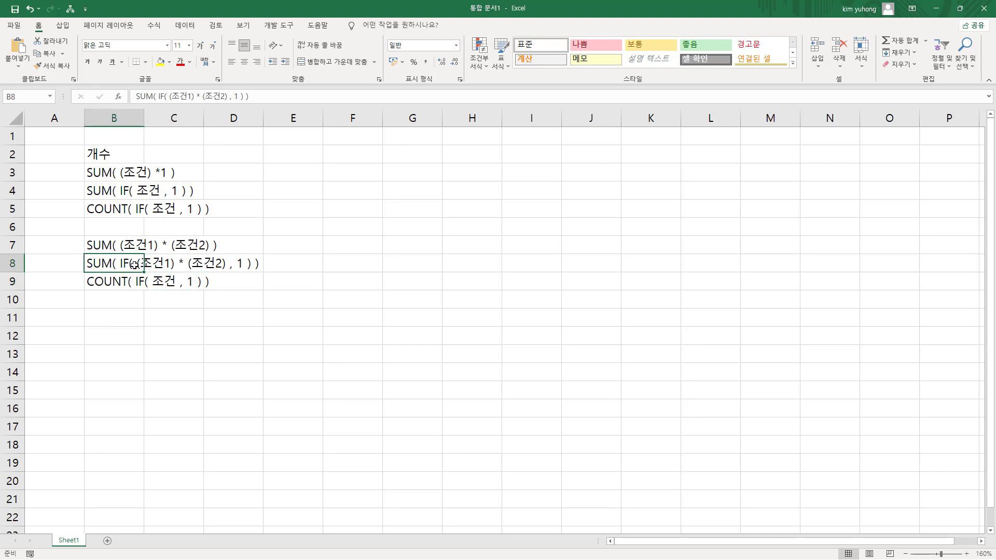
{"action": "double_click", "coordinate": [138, 264]}
{"action": "left_click_drag", "start_coordinate": [137, 263], "coordinate": [224, 266]}
{"action": "left_click", "coordinate": [161, 283]}
{"action": "double_click", "coordinate": [112, 282]}
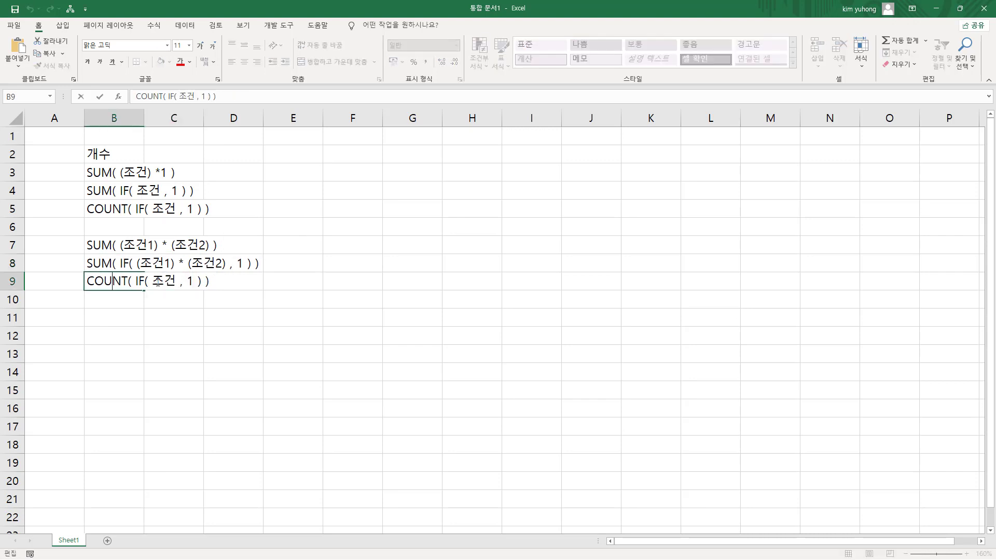
{"action": "double_click", "coordinate": [163, 281]}
{"action": "key", "text": "ctrl+v"}
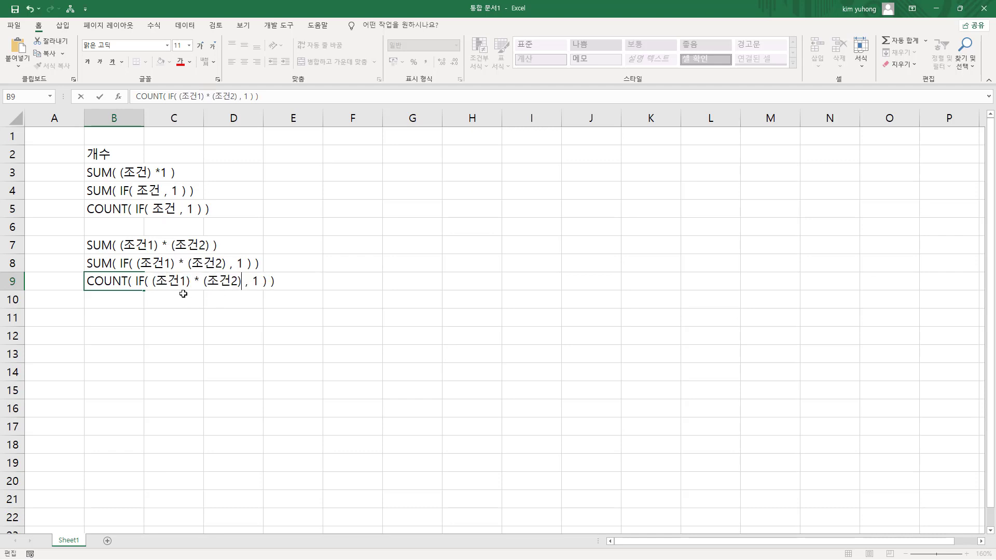
{"action": "left_click", "coordinate": [235, 316]}
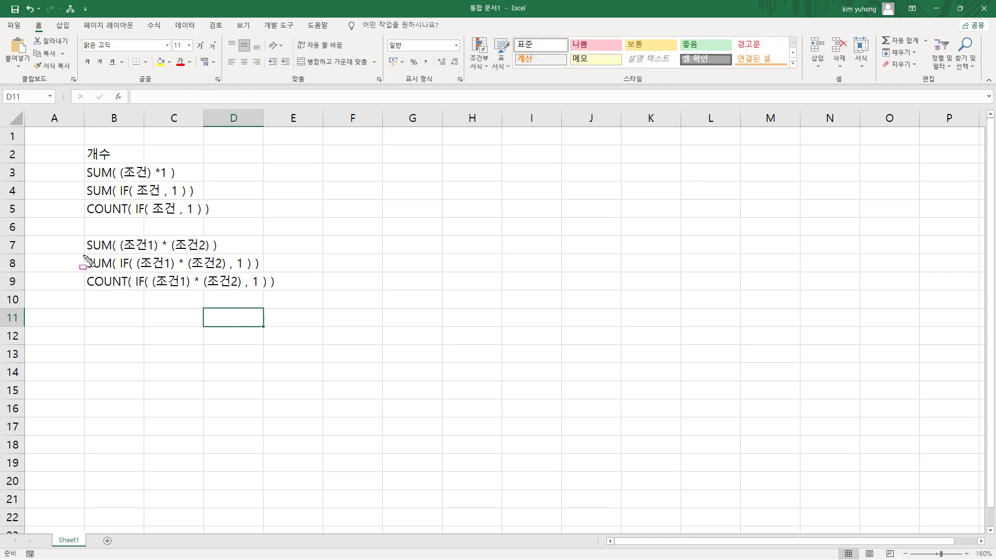
{"action": "left_click_drag", "start_coordinate": [81, 254], "coordinate": [270, 273]}
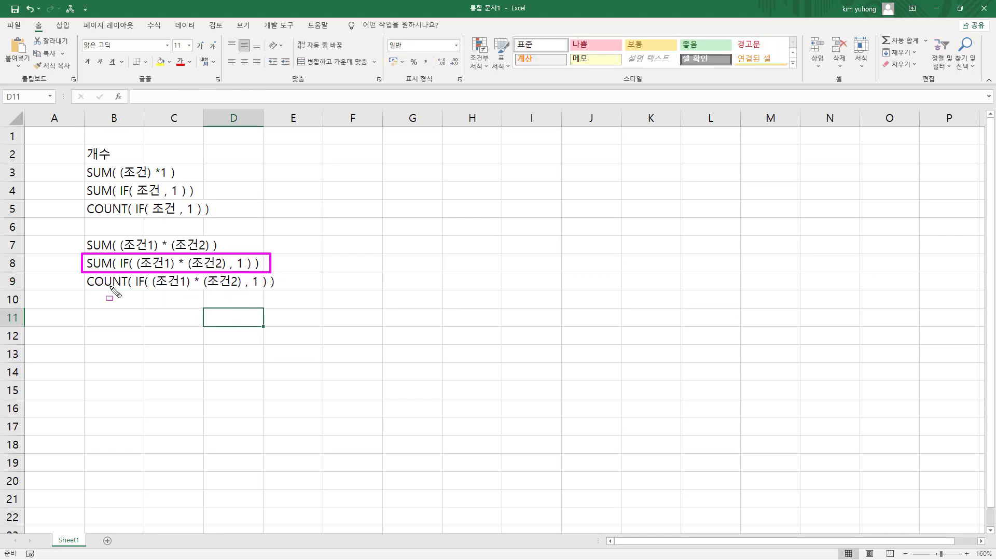
{"action": "mouse_move", "coordinate": [81, 289]}
{"action": "left_mouse_down"}
{"action": "mouse_move", "coordinate": [258, 289]}
{"action": "mouse_move", "coordinate": [278, 271]}
{"action": "left_mouse_up"}
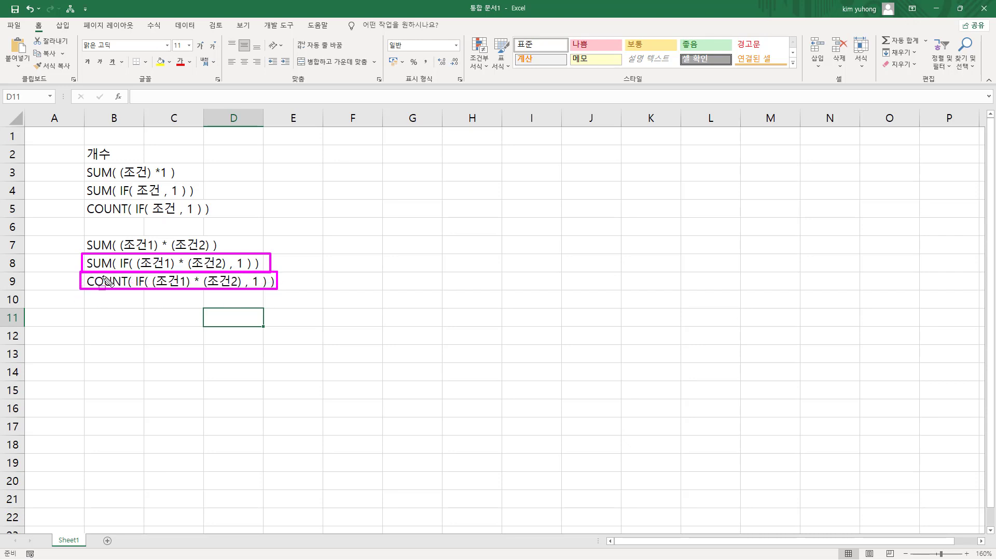
{"action": "key", "text": "Escape"}
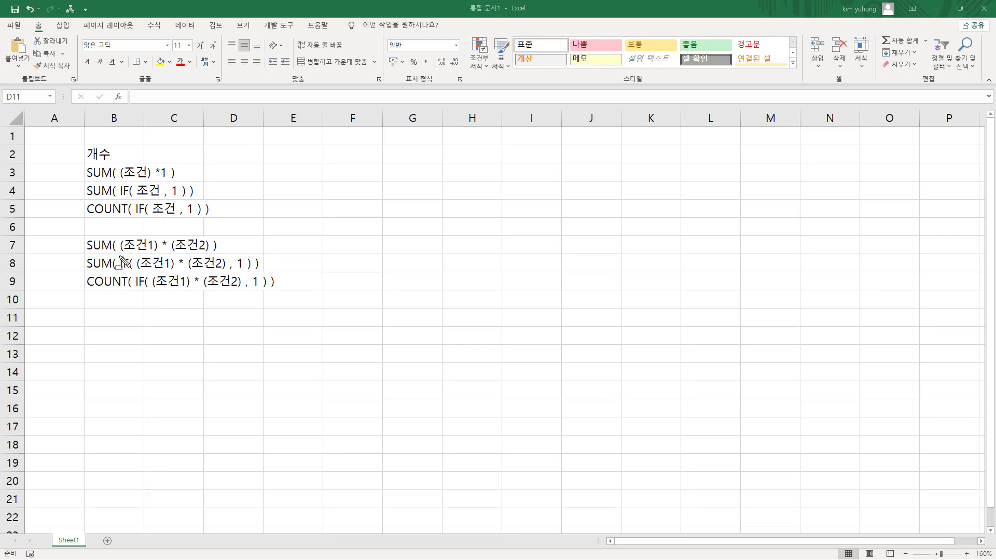
{"action": "mouse_move", "coordinate": [119, 254]}
{"action": "left_mouse_down"}
{"action": "mouse_move", "coordinate": [132, 267]}
{"action": "mouse_move", "coordinate": [254, 269]}
{"action": "left_mouse_up"}
{"action": "left_click_drag", "start_coordinate": [135, 273], "coordinate": [267, 293]}
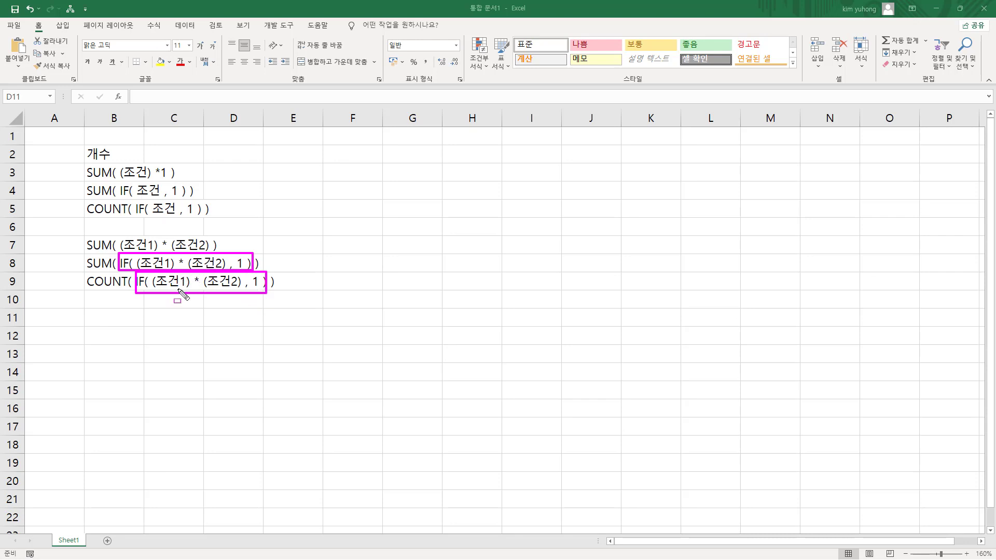
{"action": "mouse_move", "coordinate": [82, 269]}
{"action": "left_mouse_down"}
{"action": "mouse_move", "coordinate": [111, 269]}
{"action": "mouse_move", "coordinate": [127, 288]}
{"action": "left_mouse_up"}
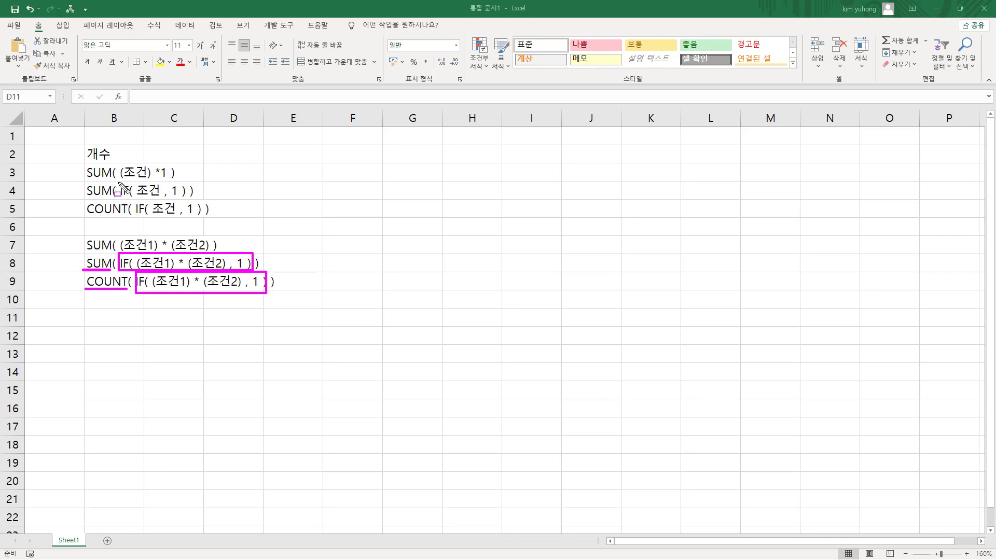
{"action": "mouse_move", "coordinate": [118, 181]}
{"action": "left_mouse_down"}
{"action": "mouse_move", "coordinate": [188, 199]}
{"action": "mouse_move", "coordinate": [152, 216]}
{"action": "mouse_move", "coordinate": [202, 218]}
{"action": "left_mouse_up"}
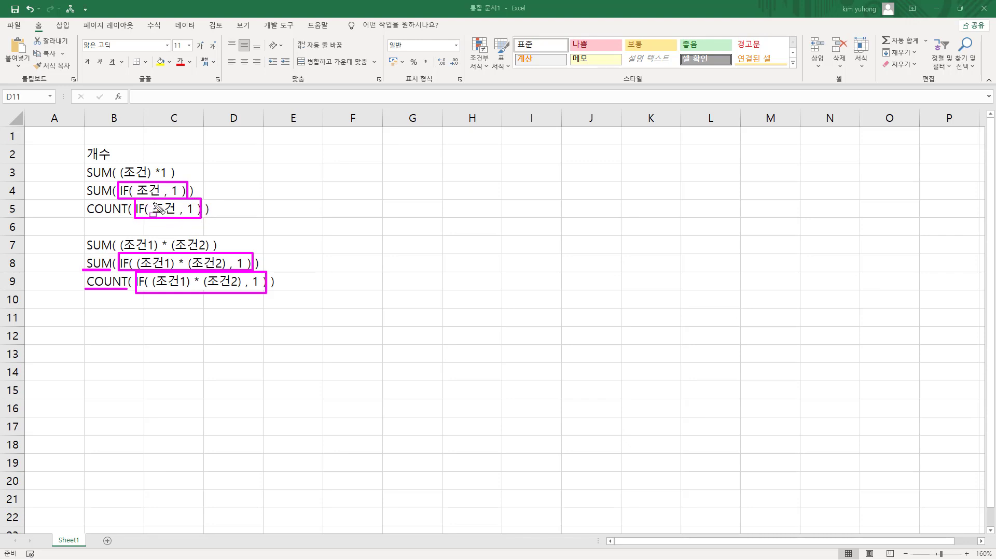
{"action": "key", "text": "Escape"}
Copy the two-condition SUM( IF( ) ) pattern from B8 to B11
{"action": "left_click", "coordinate": [114, 263]}
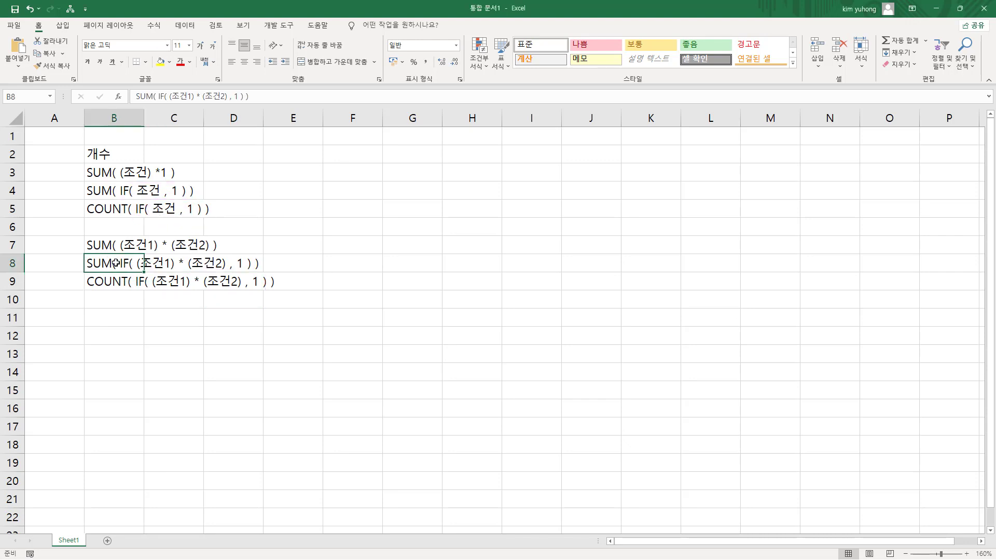
{"action": "key", "text": "ctrl+2"}
{"action": "left_click_drag", "start_coordinate": [137, 268], "coordinate": [226, 270]}
{"action": "key", "text": "Escape"}
{"action": "key", "text": "ctrl+c"}
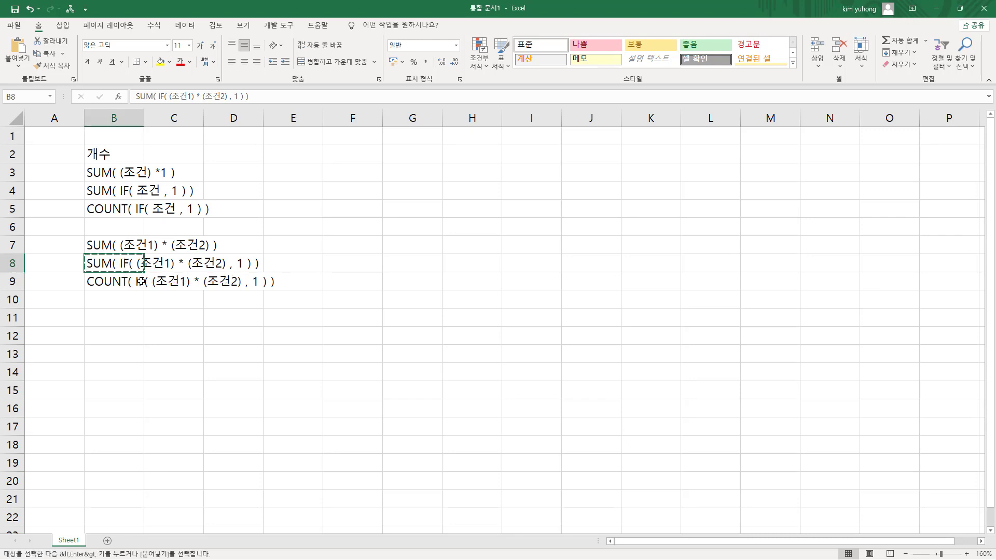
{"action": "left_click", "coordinate": [118, 286]}
{"action": "left_click", "coordinate": [120, 319]}
{"action": "key", "text": "ctrl+v"}
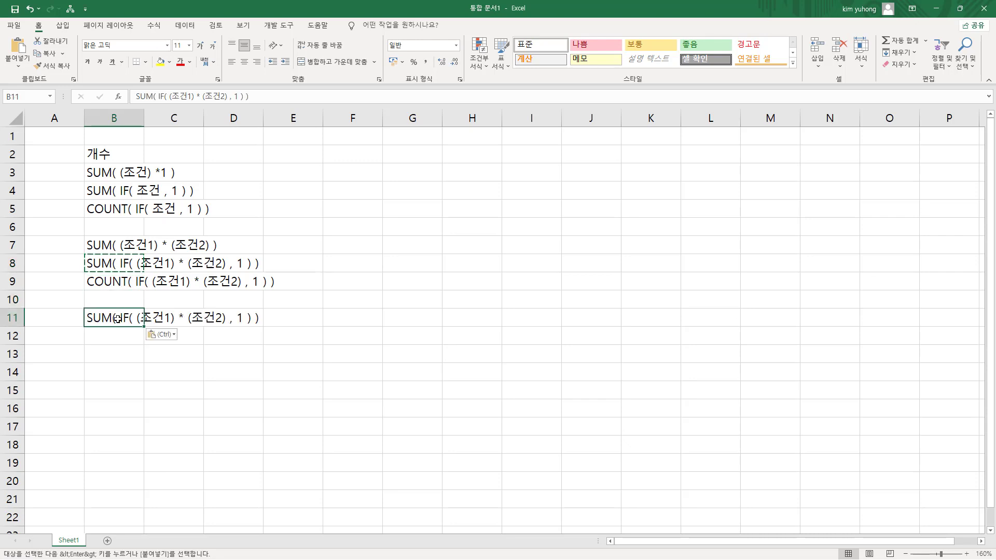
In B11, remove the parentheses around 조건1 and put a comma after it in place of the multiplication form
{"action": "double_click", "coordinate": [120, 318]}
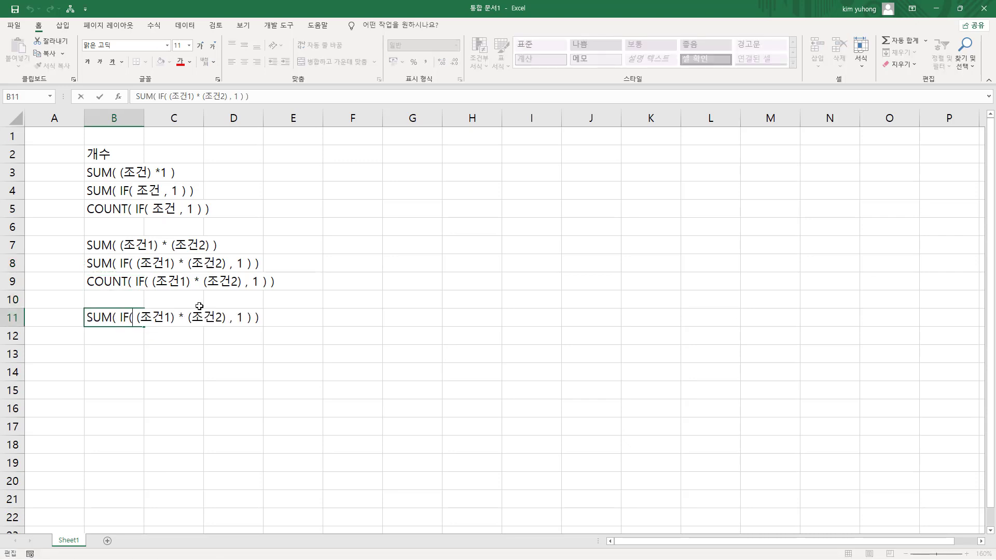
{"action": "key", "text": "Delete"}
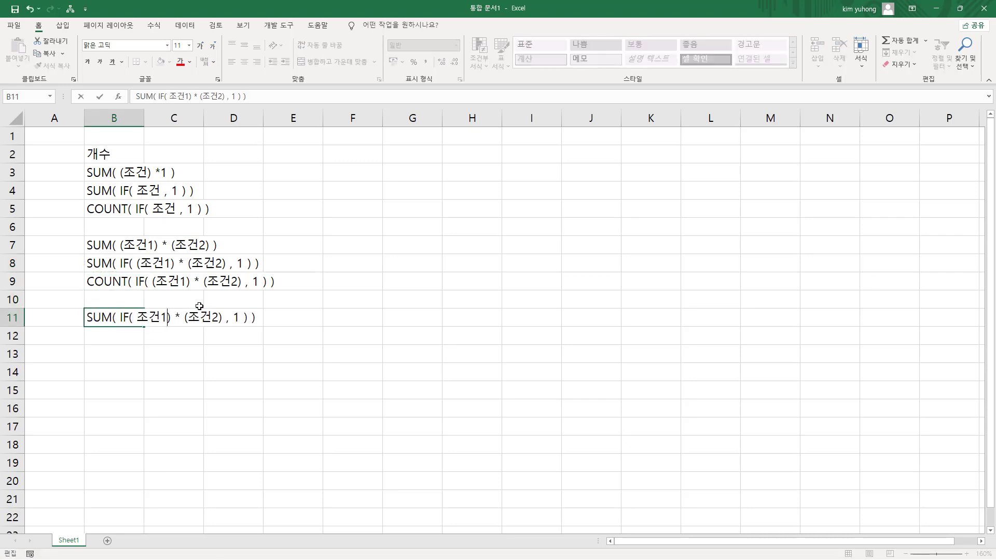
{"action": "key", "text": "Delete"}
{"action": "key", "text": "BackSpace"}
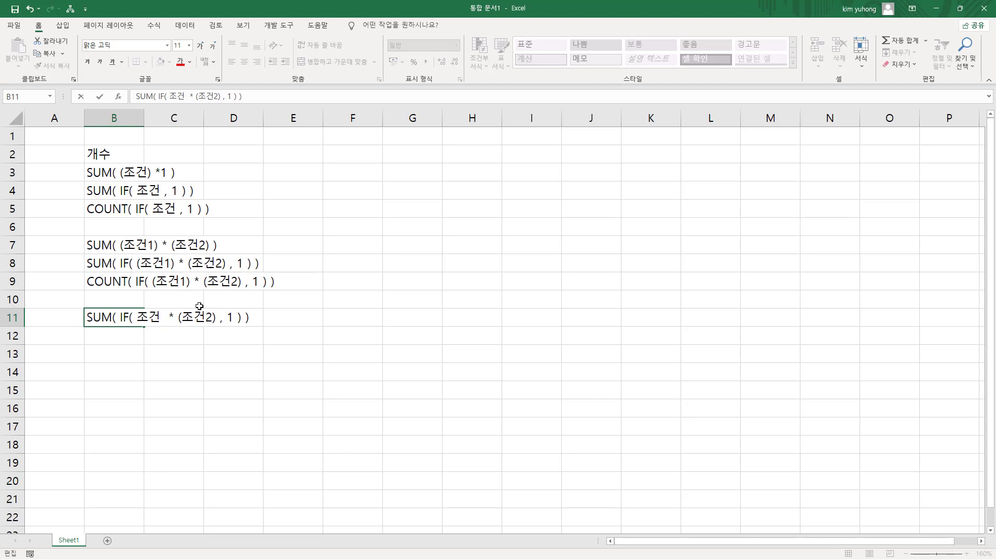
{"action": "type", "text": ","}
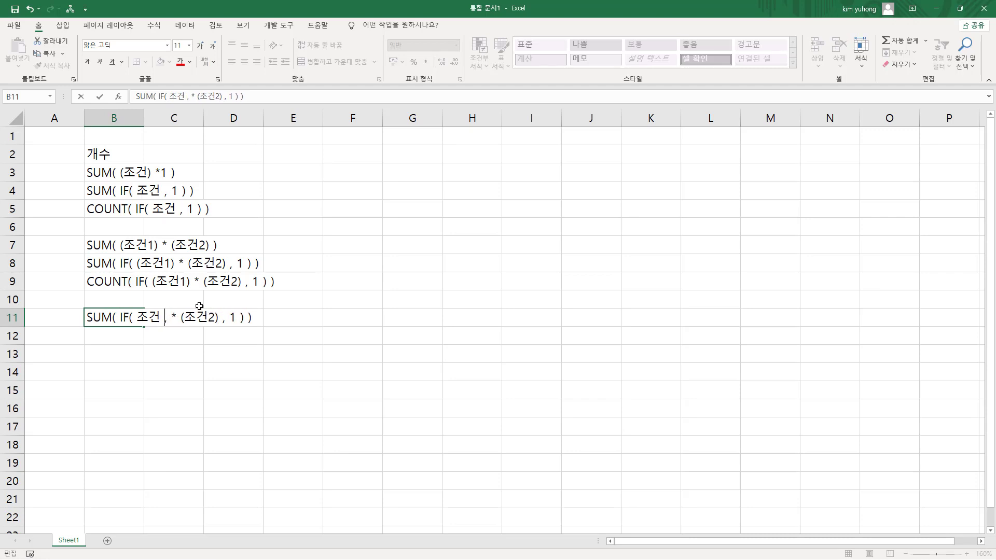
{"action": "key", "text": "Left"}
{"action": "type", "text": "1"}
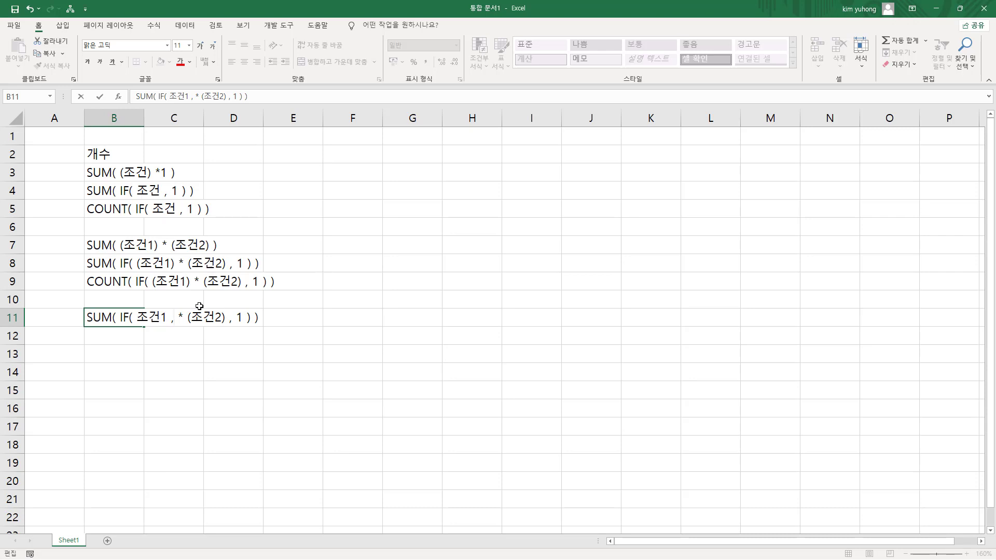
Insert a nested IF( 조건2 after the comma following 조건1 in B11
{"action": "type", "text": " , if("}
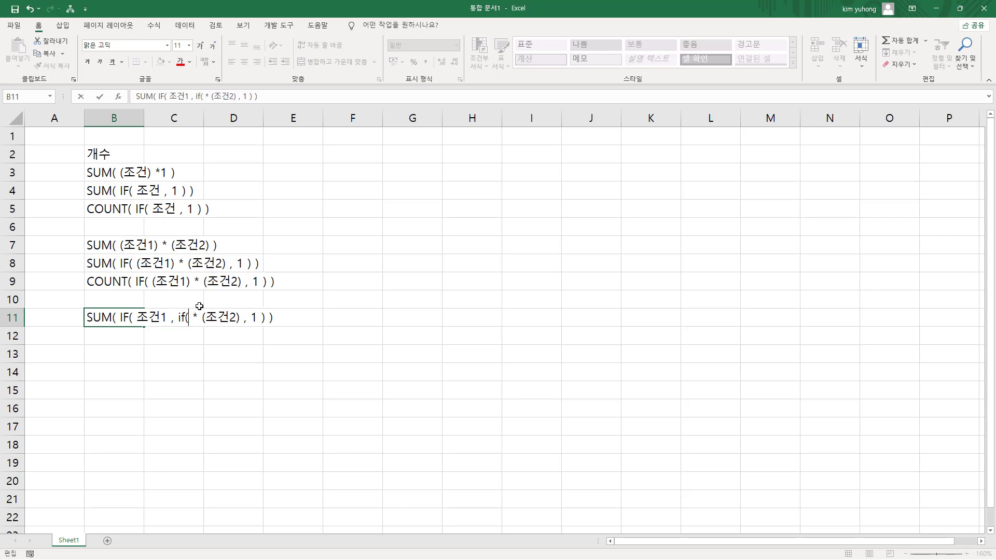
{"action": "key", "text": "BackSpace"}
{"action": "key", "text": "BackSpace"}
{"action": "key", "text": "BackSpace"}
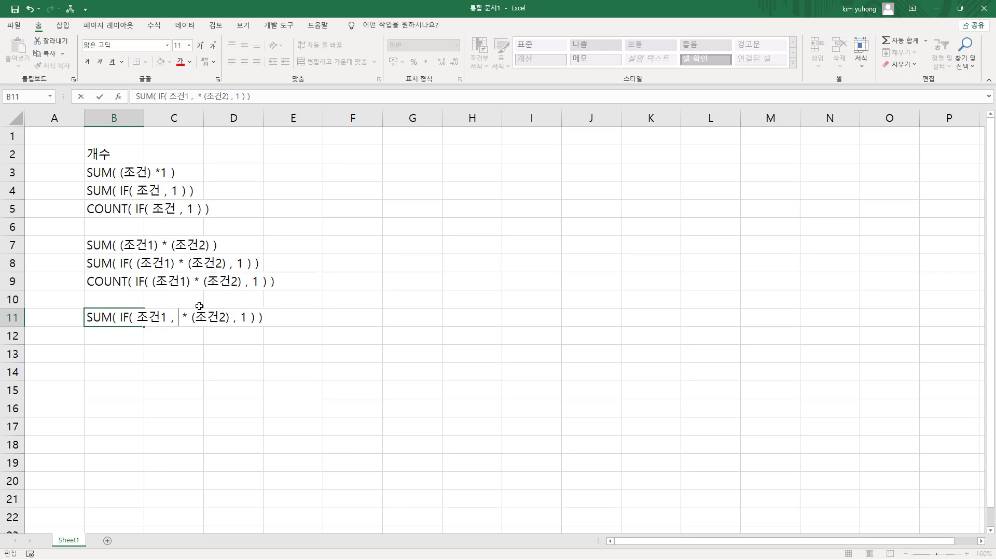
{"action": "type", "text": "IF("}
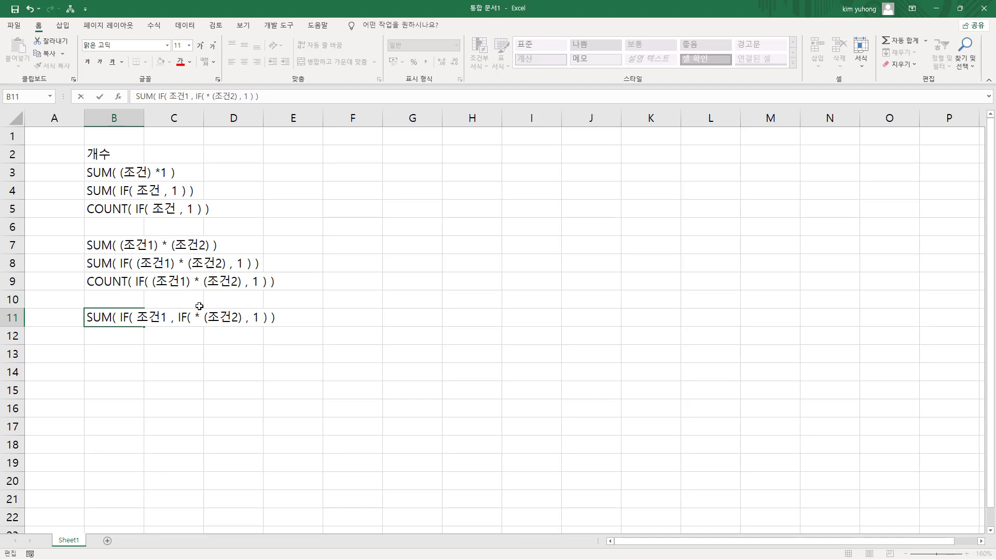
{"action": "type", "text": " 조건2"}
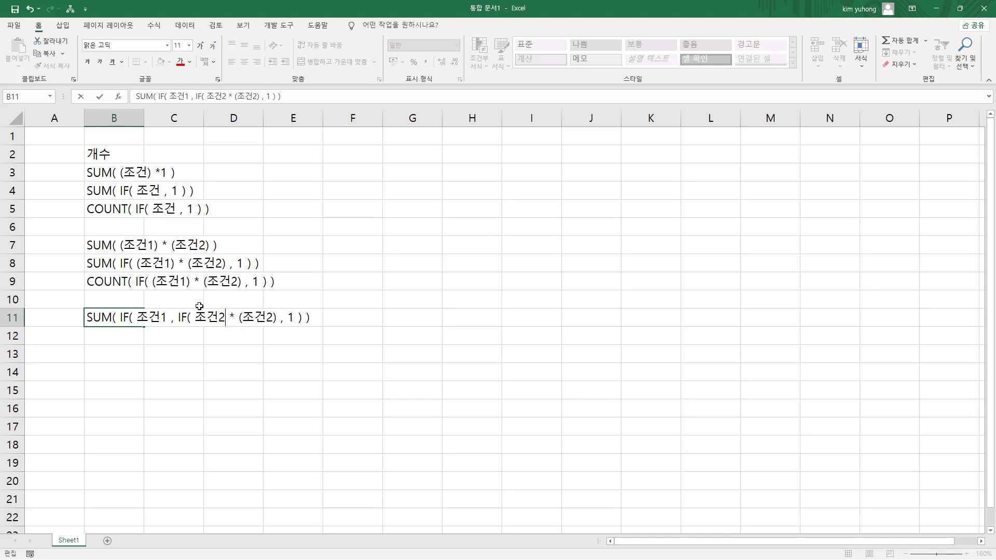
Remove the leftover * (조건2) in B11 and close the nested IF, completing the pattern as SUM( IF( 조건1 , IF( 조건2 , 1 ) ) )
{"action": "key", "text": "Delete"}
{"action": "key", "text": "Delete"}
{"action": "key", "text": "Delete"}
{"action": "key", "text": "Delete"}
{"action": "key", "text": "Delete"}
{"action": "key", "text": "Delete"}
{"action": "key", "text": "Delete"}
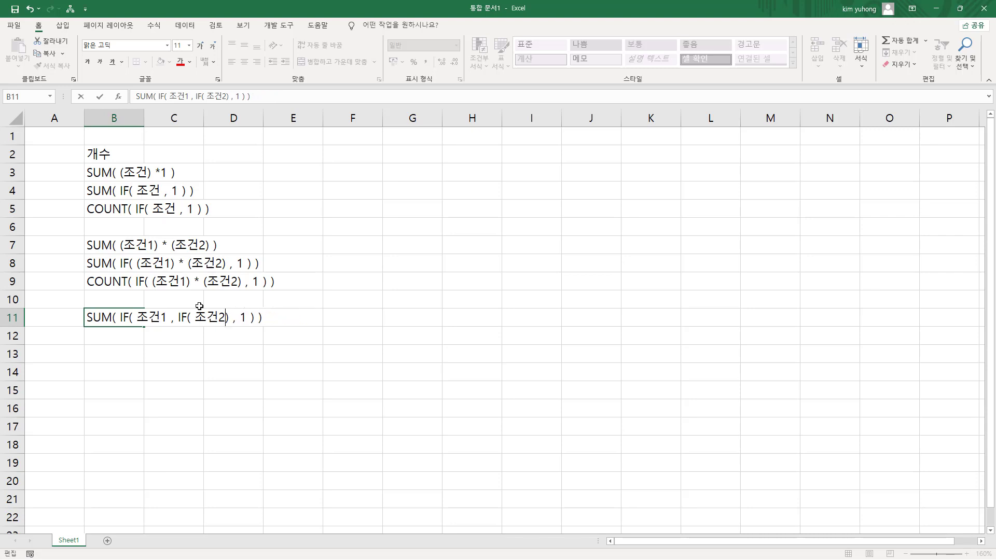
{"action": "key", "text": "Delete"}
{"action": "type", "text": ")"}
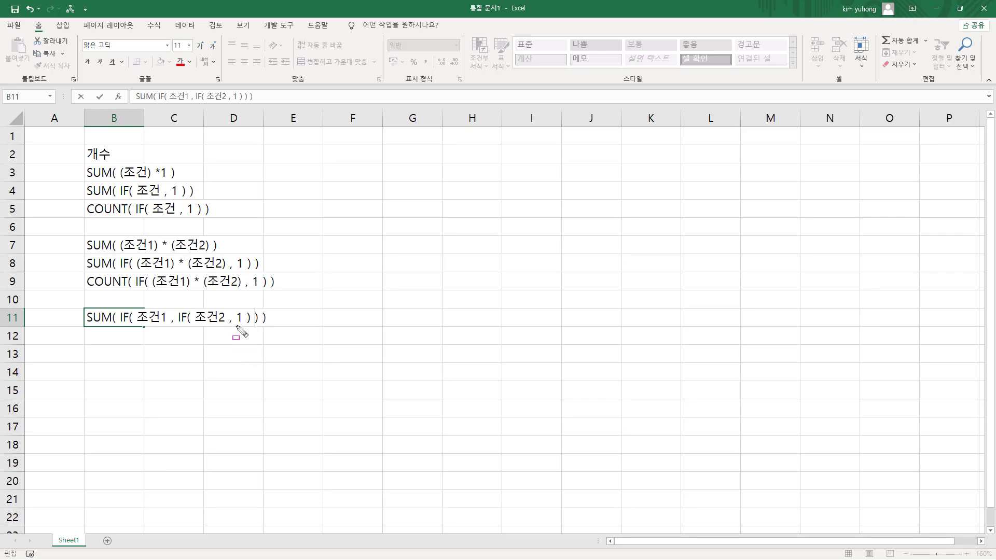
{"action": "mouse_move", "coordinate": [179, 303]}
{"action": "left_mouse_down"}
{"action": "mouse_move", "coordinate": [183, 328]}
{"action": "mouse_move", "coordinate": [252, 331]}
{"action": "left_mouse_up"}
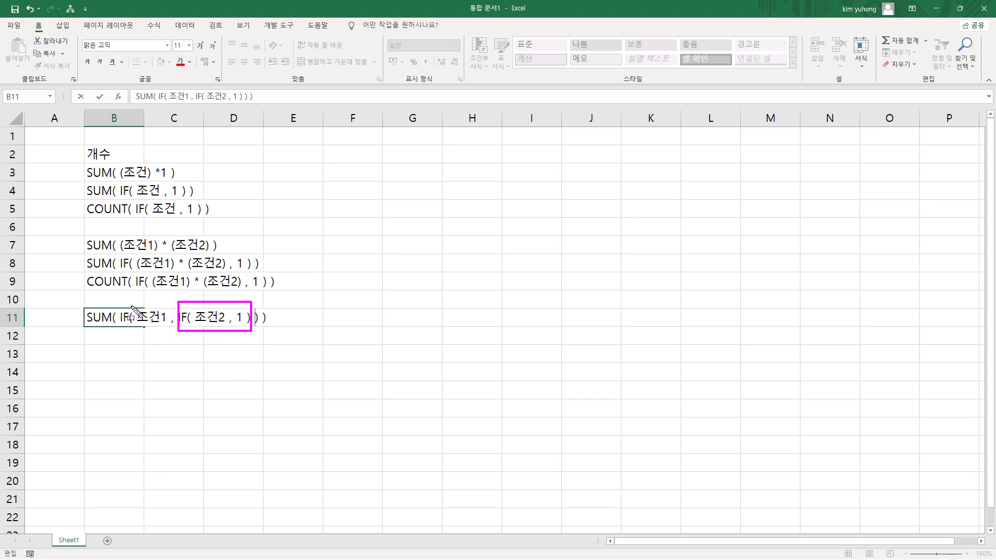
{"action": "mouse_move", "coordinate": [120, 301]}
{"action": "left_mouse_down"}
{"action": "mouse_move", "coordinate": [209, 336]}
{"action": "mouse_move", "coordinate": [261, 338]}
{"action": "mouse_move", "coordinate": [268, 324]}
{"action": "left_mouse_up"}
{"action": "left_click_drag", "start_coordinate": [111, 324], "coordinate": [117, 324]}
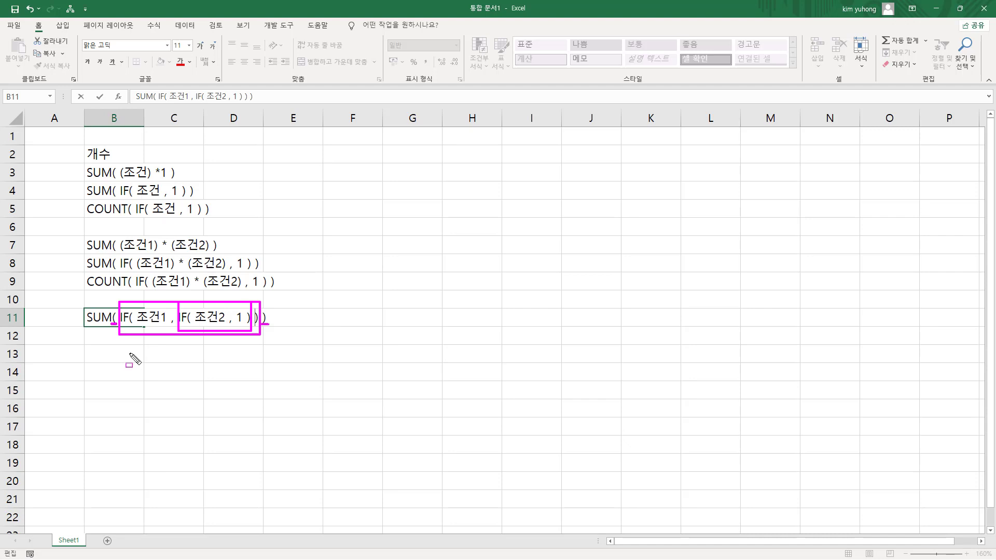
{"action": "key", "text": "Escape"}
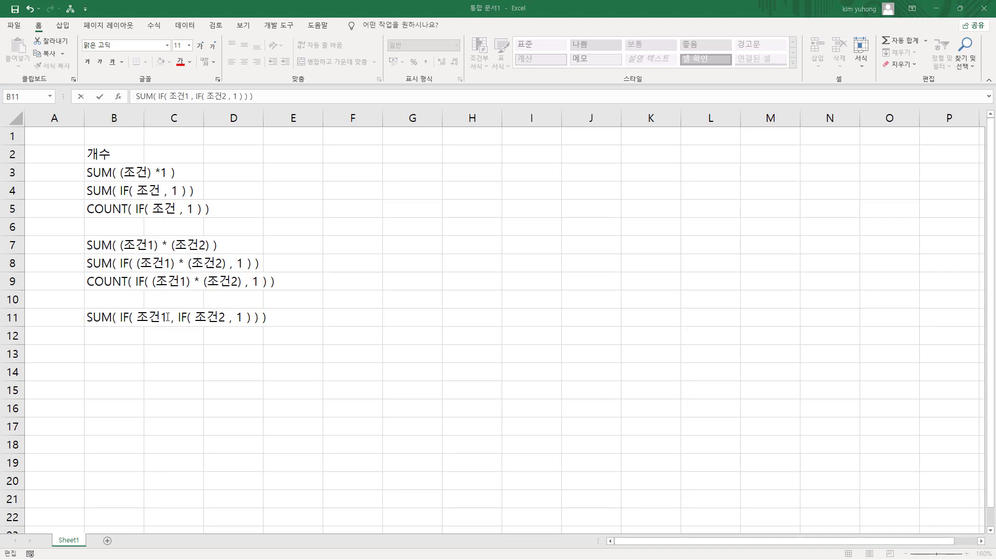
{"action": "key", "text": "ctrl+2"}
{"action": "left_click_drag", "start_coordinate": [243, 306], "coordinate": [268, 326]}
{"action": "key", "text": "Escape"}
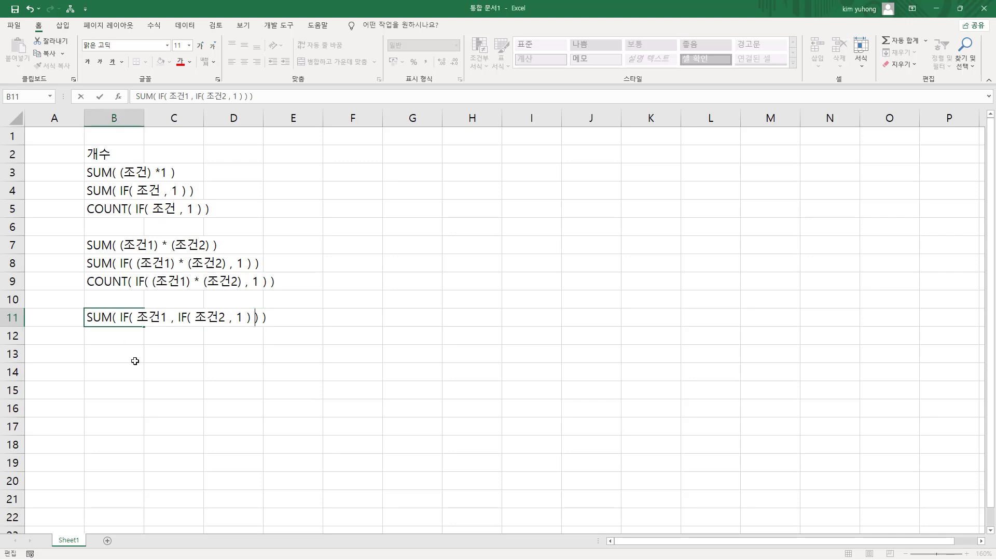
{"action": "left_click", "coordinate": [134, 360]}
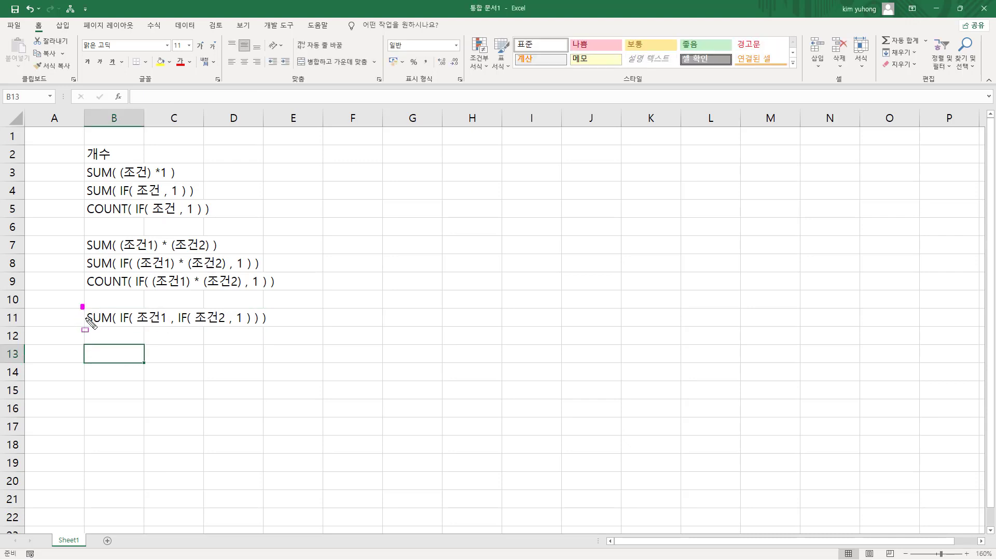
{"action": "left_click_drag", "start_coordinate": [81, 305], "coordinate": [276, 326]}
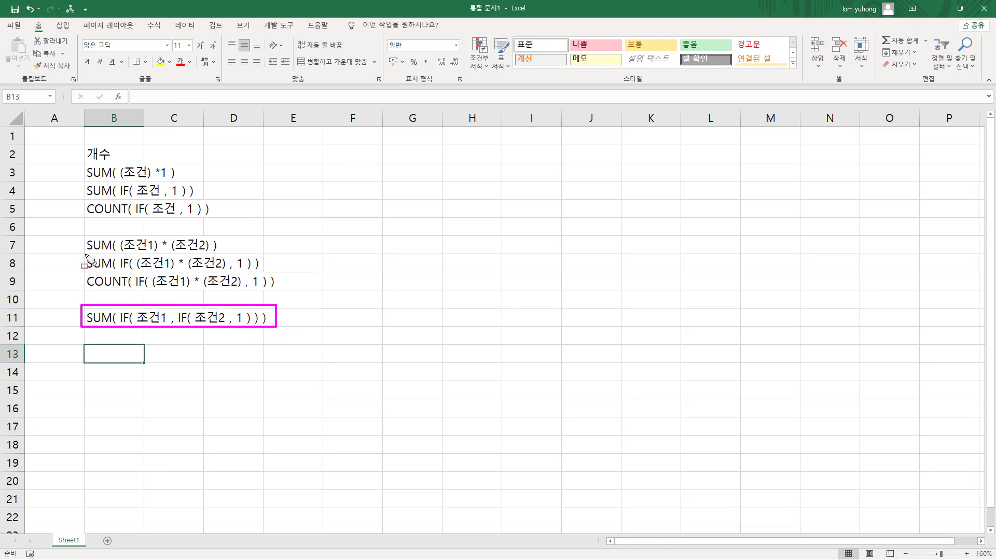
{"action": "left_click_drag", "start_coordinate": [84, 254], "coordinate": [267, 274]}
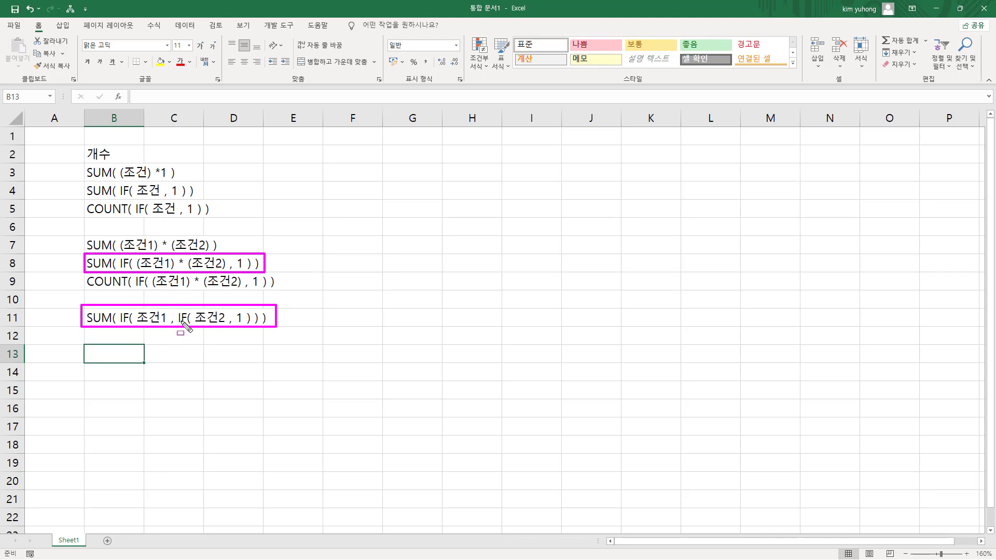
{"action": "key", "text": "Escape"}
{"action": "mouse_move", "coordinate": [81, 253]}
{"action": "left_mouse_down"}
{"action": "mouse_move", "coordinate": [156, 272]}
{"action": "mouse_move", "coordinate": [273, 273]}
{"action": "left_mouse_up"}
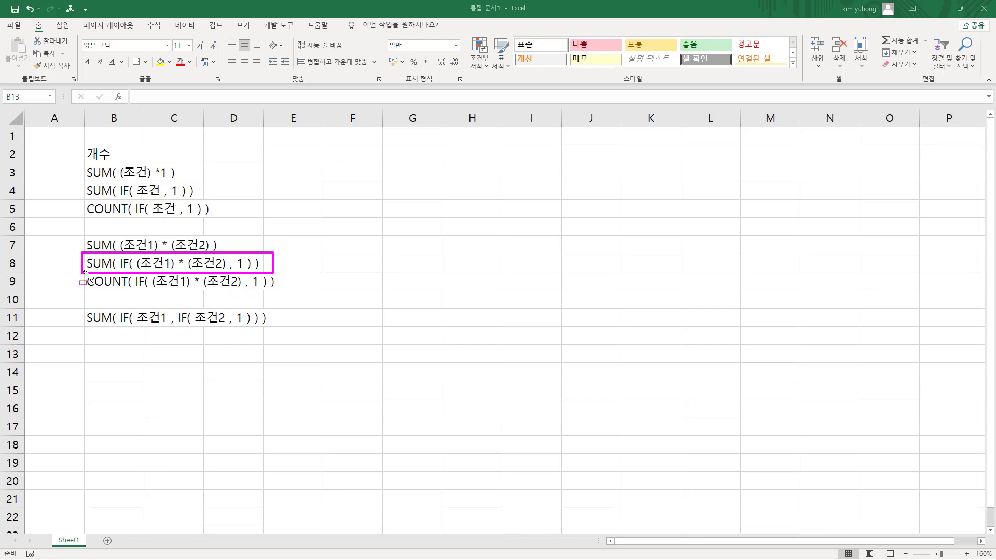
{"action": "key", "text": "Escape"}
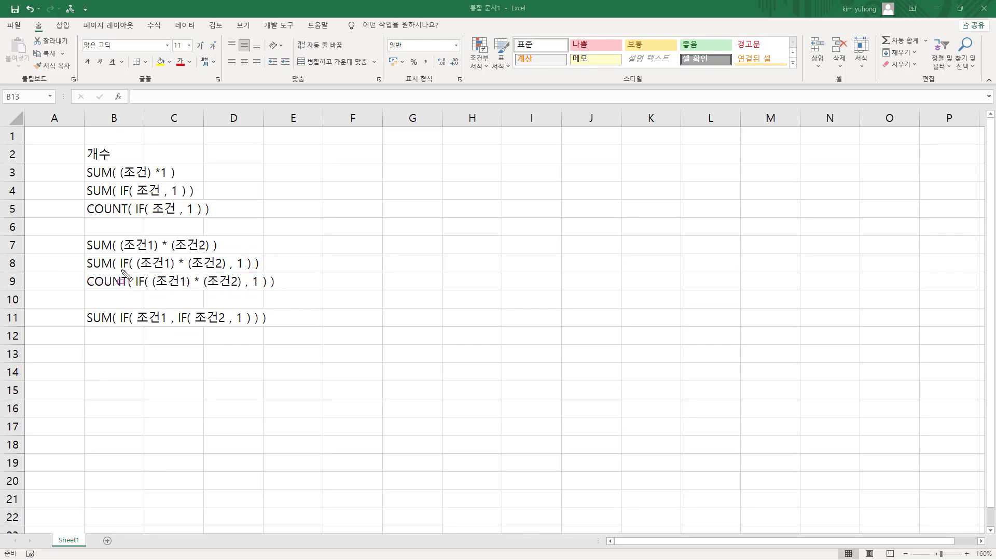
{"action": "left_click_drag", "start_coordinate": [119, 270], "coordinate": [252, 270]}
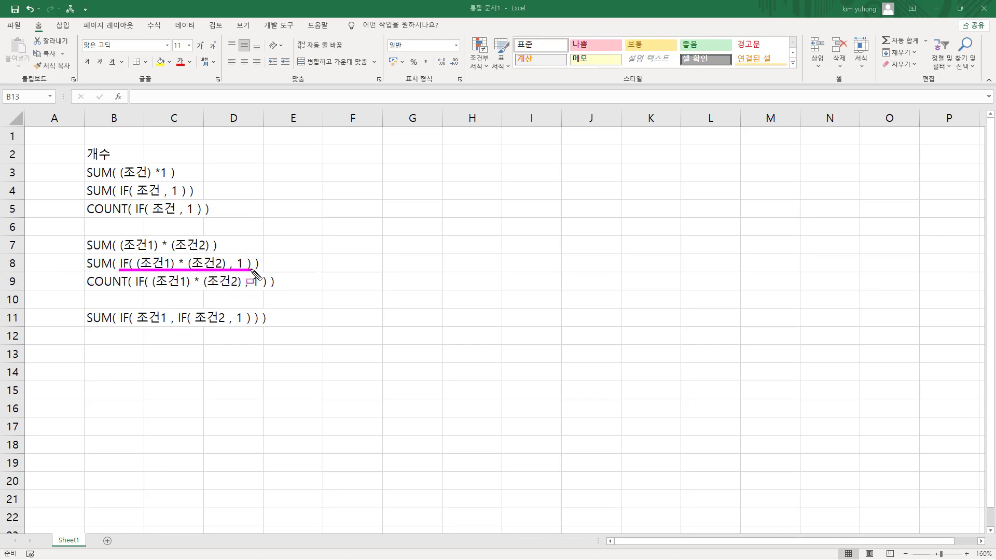
{"action": "left_click_drag", "start_coordinate": [133, 289], "coordinate": [260, 289]}
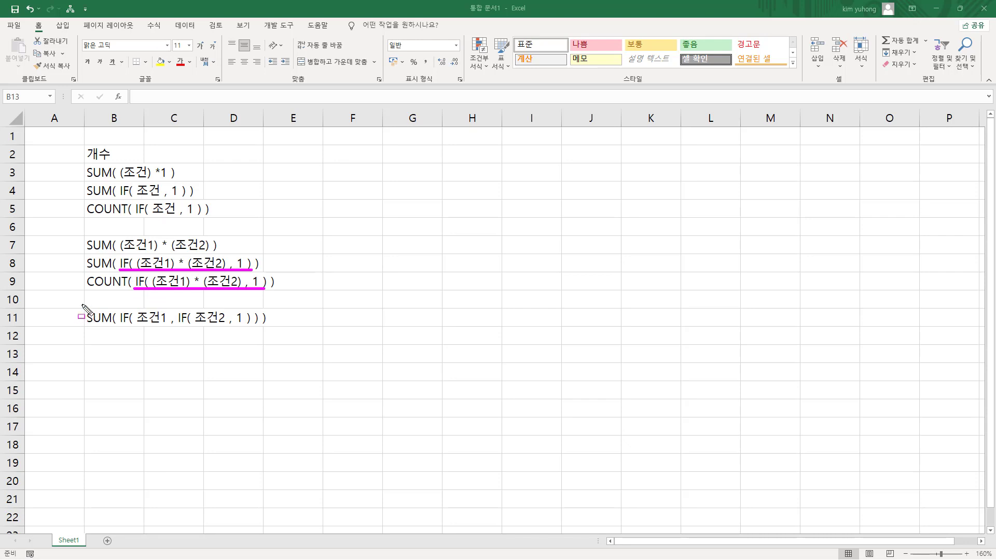
{"action": "mouse_move", "coordinate": [85, 310]}
{"action": "left_mouse_down"}
{"action": "mouse_move", "coordinate": [82, 328]}
{"action": "mouse_move", "coordinate": [278, 329]}
{"action": "left_mouse_up"}
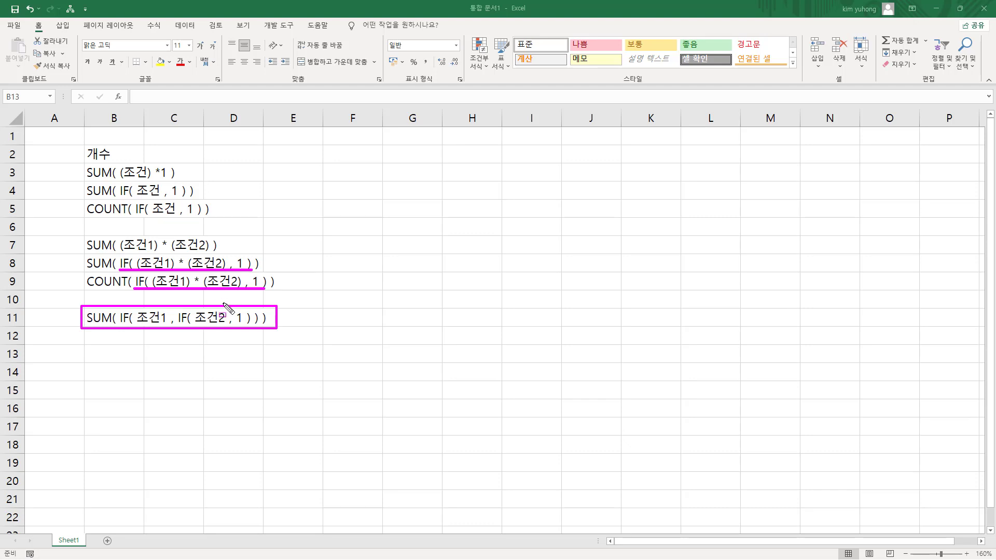
{"action": "key", "text": "e"}
{"action": "mouse_move", "coordinate": [82, 162]}
{"action": "left_mouse_down"}
{"action": "mouse_move", "coordinate": [98, 195]}
{"action": "mouse_move", "coordinate": [223, 218]}
{"action": "left_mouse_up"}
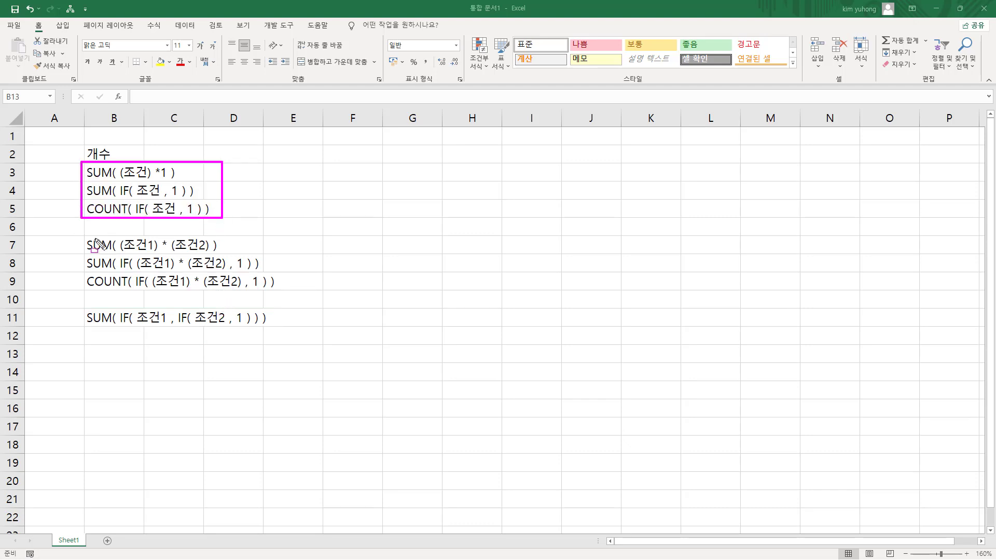
{"action": "mouse_move", "coordinate": [82, 232]}
{"action": "left_mouse_down"}
{"action": "mouse_move", "coordinate": [83, 289]}
{"action": "mouse_move", "coordinate": [289, 292]}
{"action": "left_mouse_up"}
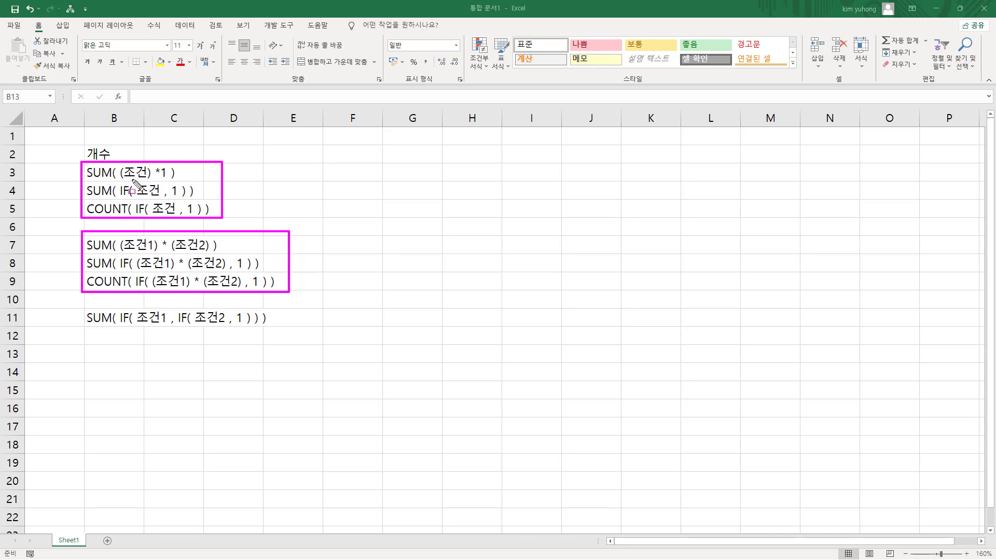
{"action": "left_click_drag", "start_coordinate": [120, 178], "coordinate": [167, 179]}
{"action": "left_click_drag", "start_coordinate": [121, 253], "coordinate": [209, 252]}
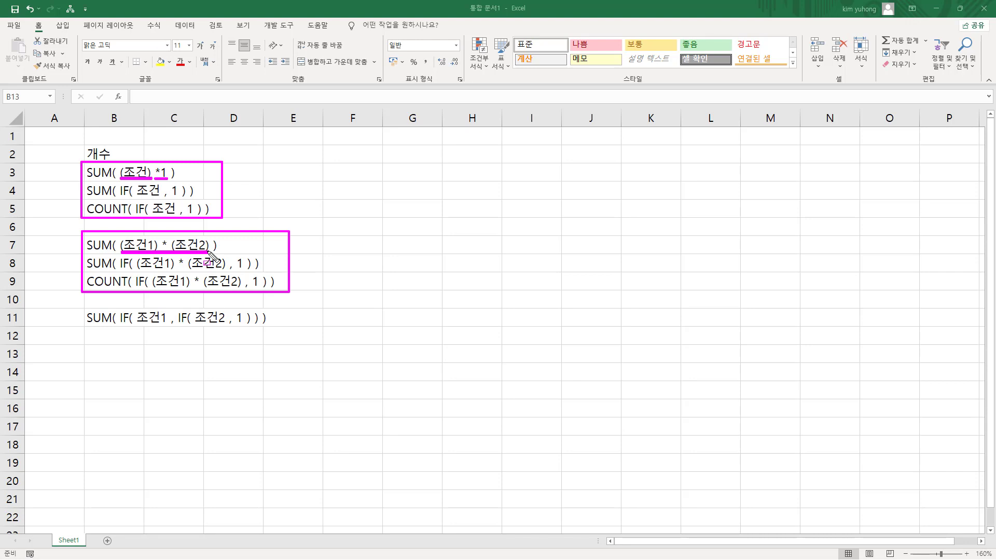
{"action": "key", "text": "e"}
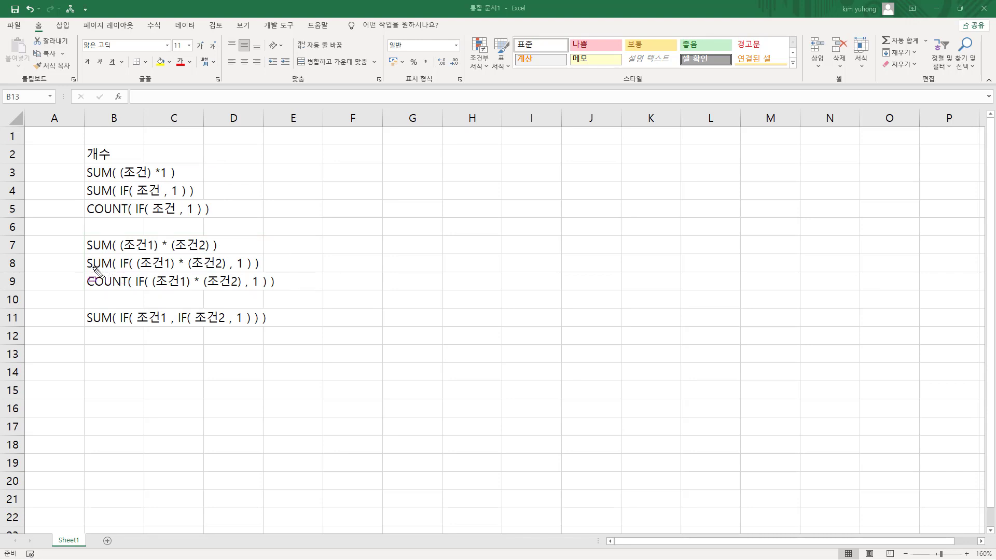
{"action": "mouse_move", "coordinate": [80, 253]}
{"action": "left_mouse_down"}
{"action": "mouse_move", "coordinate": [186, 301]}
{"action": "mouse_move", "coordinate": [305, 293]}
{"action": "left_mouse_up"}
{"action": "mouse_move", "coordinate": [79, 182]}
{"action": "left_mouse_down"}
{"action": "mouse_move", "coordinate": [189, 219]}
{"action": "mouse_move", "coordinate": [229, 220]}
{"action": "left_mouse_up"}
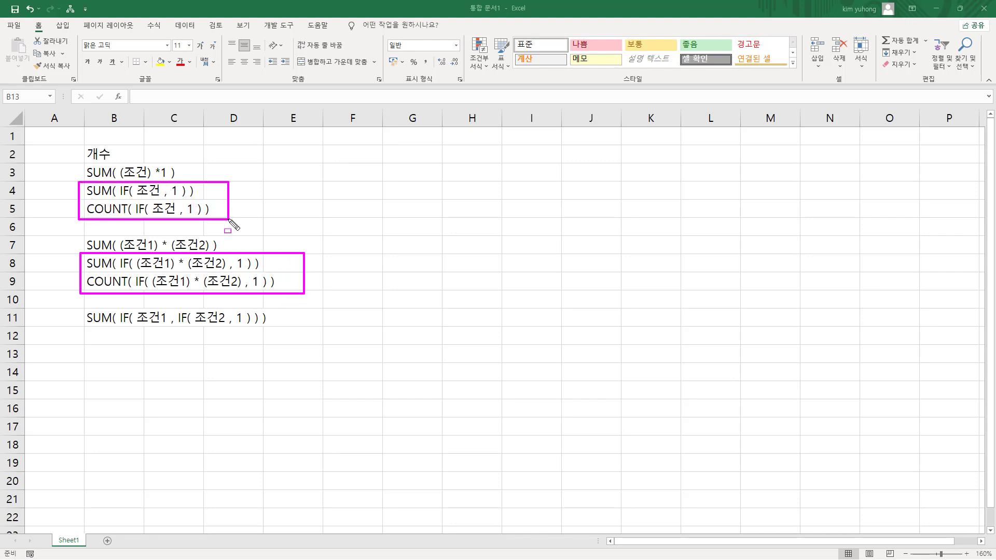
{"action": "left_click_drag", "start_coordinate": [138, 272], "coordinate": [228, 270]}
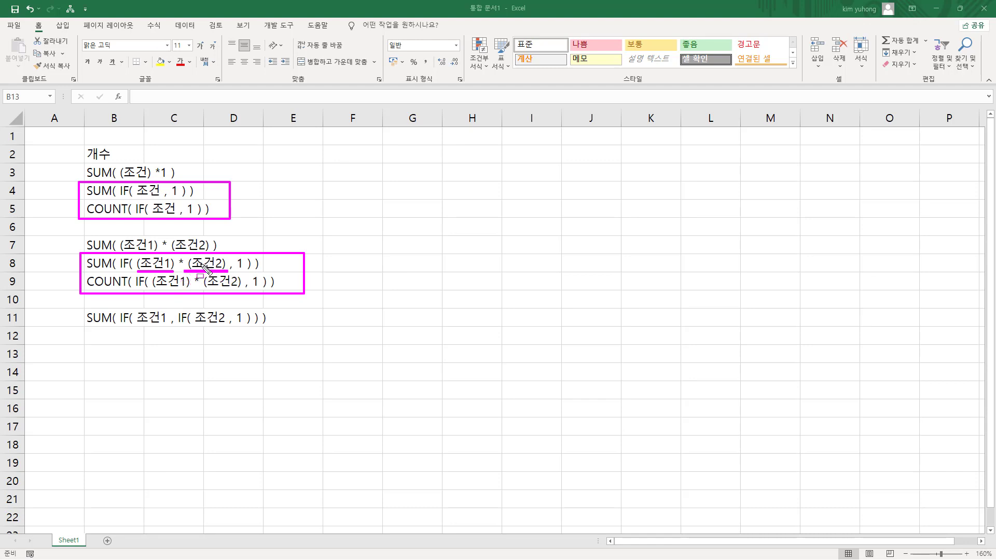
{"action": "left_click_drag", "start_coordinate": [152, 289], "coordinate": [240, 289]}
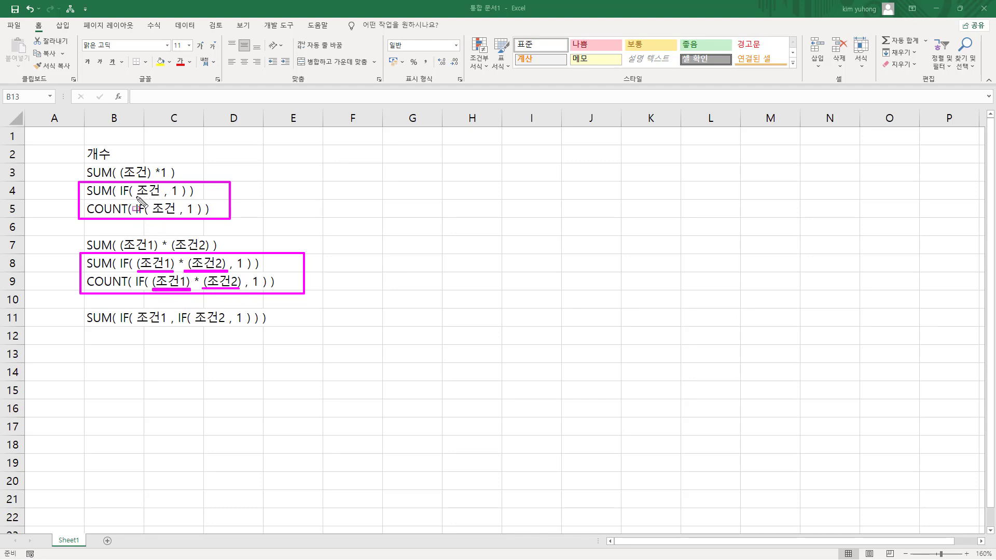
{"action": "mouse_move", "coordinate": [137, 196]}
{"action": "left_mouse_down"}
{"action": "mouse_move", "coordinate": [158, 197]}
{"action": "mouse_move", "coordinate": [174, 216]}
{"action": "left_mouse_up"}
{"action": "key", "text": "e"}
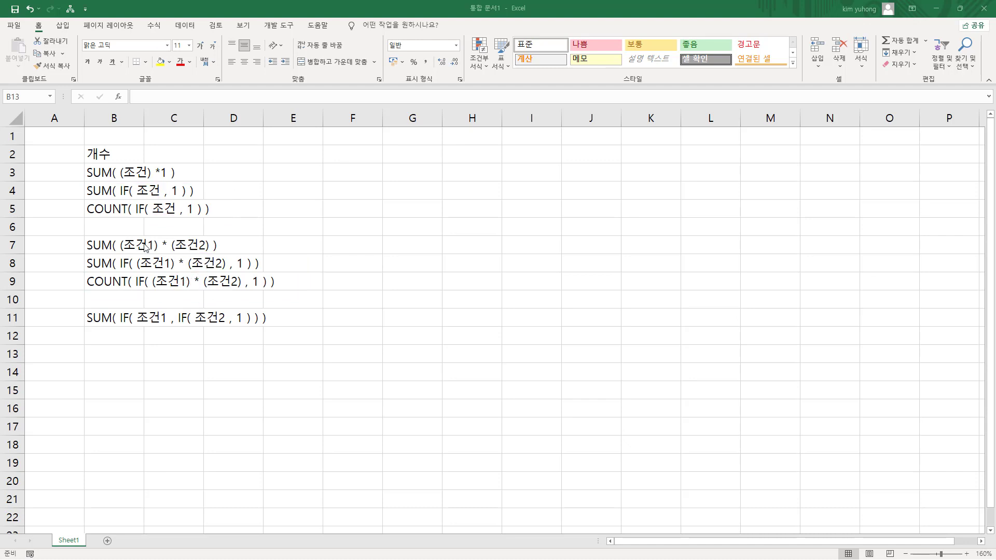
{"action": "left_click_drag", "start_coordinate": [82, 232], "coordinate": [224, 254]}
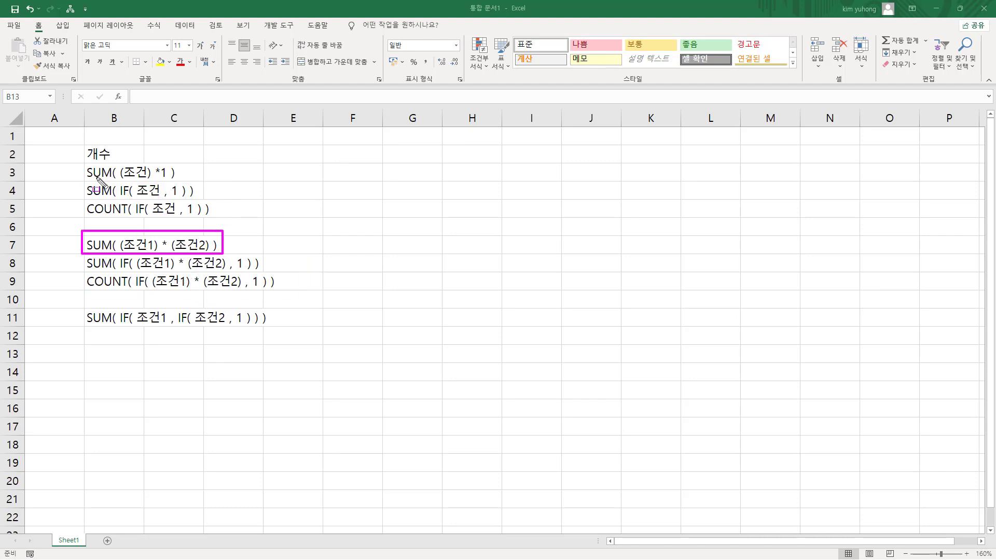
{"action": "left_click_drag", "start_coordinate": [82, 162], "coordinate": [190, 180]}
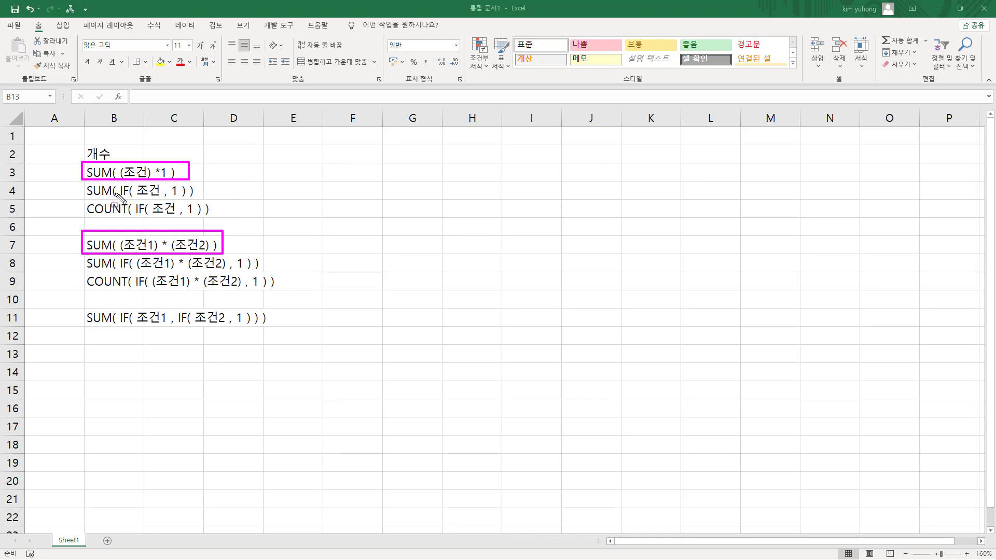
{"action": "left_click_drag", "start_coordinate": [118, 197], "coordinate": [146, 216]}
{"action": "left_click_drag", "start_coordinate": [120, 269], "coordinate": [150, 288]}
{"action": "mouse_move", "coordinate": [226, 251]}
{"action": "left_mouse_down"}
{"action": "mouse_move", "coordinate": [249, 253]}
{"action": "mouse_move", "coordinate": [263, 294]}
{"action": "left_mouse_up"}
{"action": "mouse_move", "coordinate": [162, 183]}
{"action": "left_mouse_down"}
{"action": "mouse_move", "coordinate": [177, 216]}
{"action": "mouse_move", "coordinate": [196, 220]}
{"action": "left_mouse_up"}
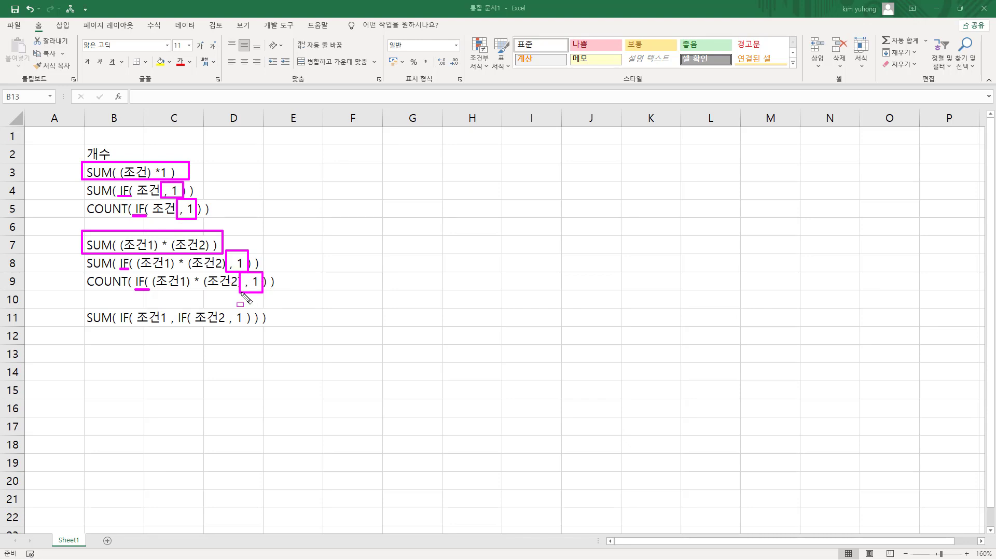
{"action": "key", "text": "e"}
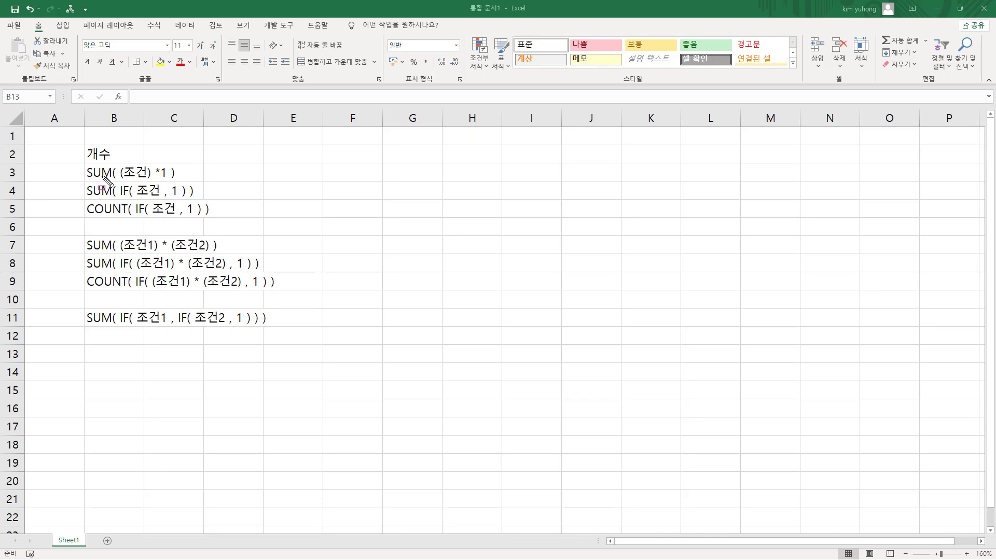
{"action": "left_click_drag", "start_coordinate": [82, 162], "coordinate": [227, 218]}
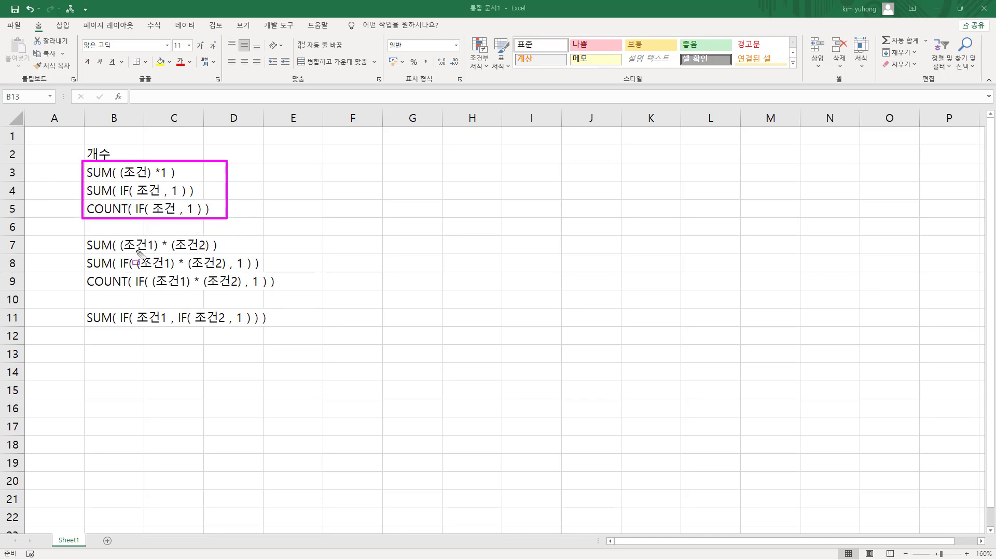
{"action": "left_click_drag", "start_coordinate": [79, 231], "coordinate": [287, 292]}
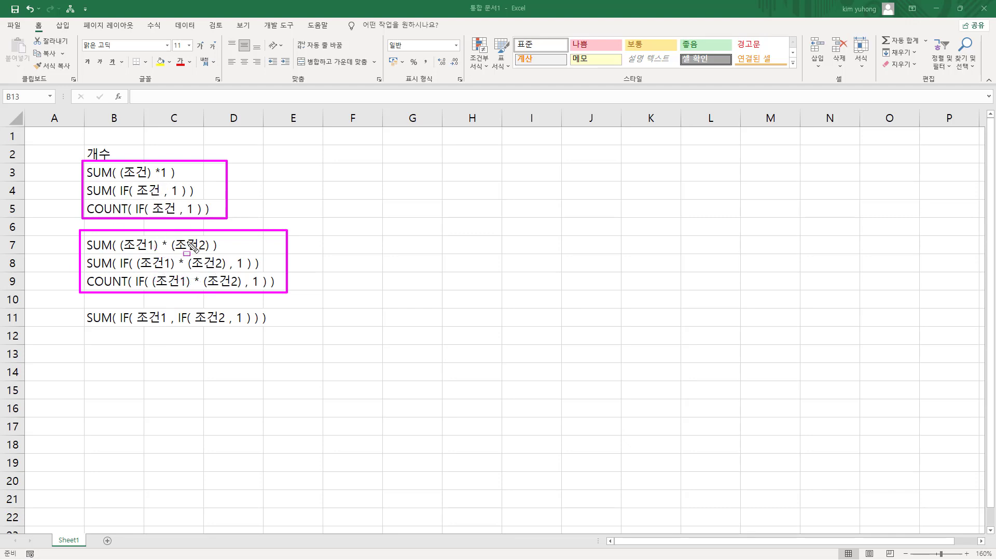
{"action": "key", "text": "Escape"}
Enter the heading 합계 in F2
{"action": "left_click", "coordinate": [371, 160]}
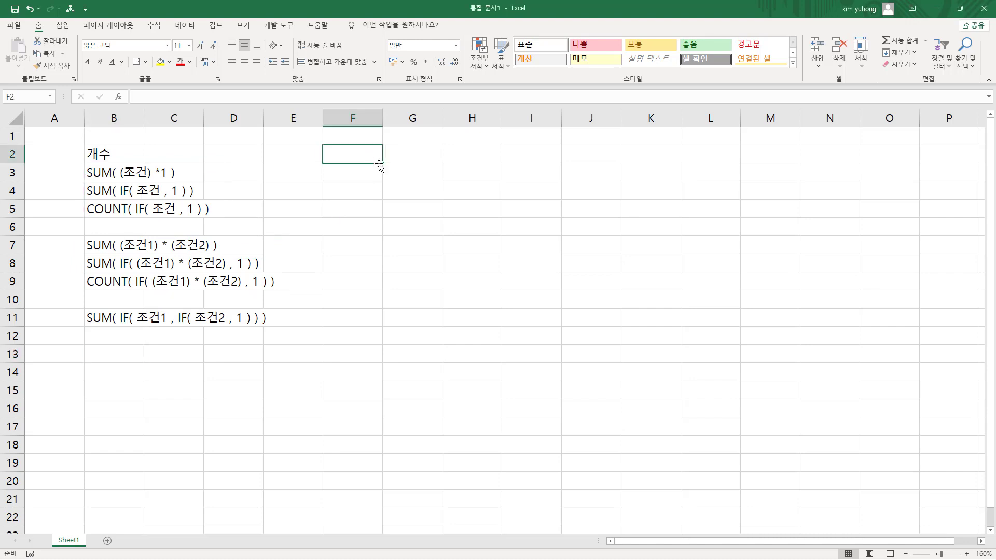
{"action": "type", "text": "합계"}
{"action": "key", "text": "Return"}
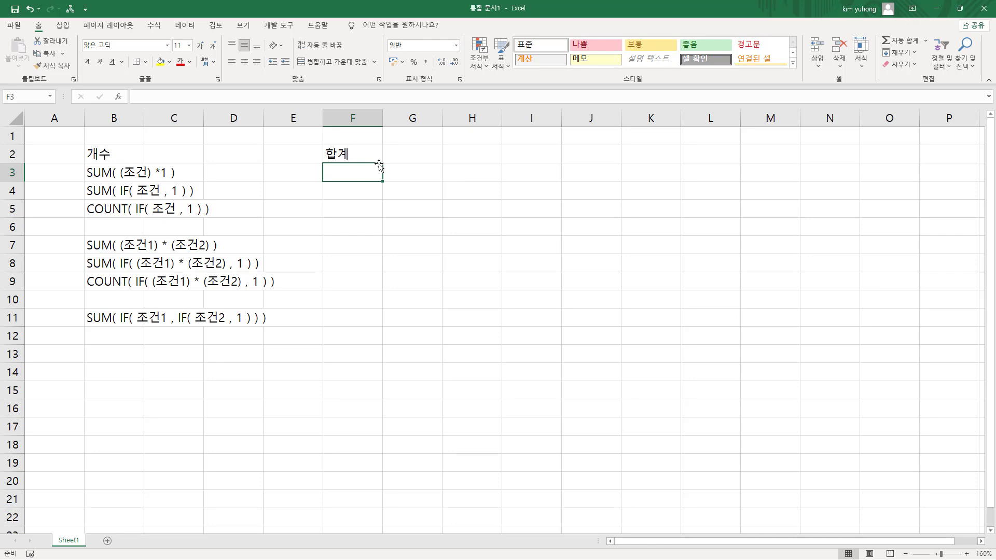
Enter the one-condition sum pattern SUM( (조건)*계산범위 ) as text in F3
{"action": "type", "text": "녀ㅡ"}
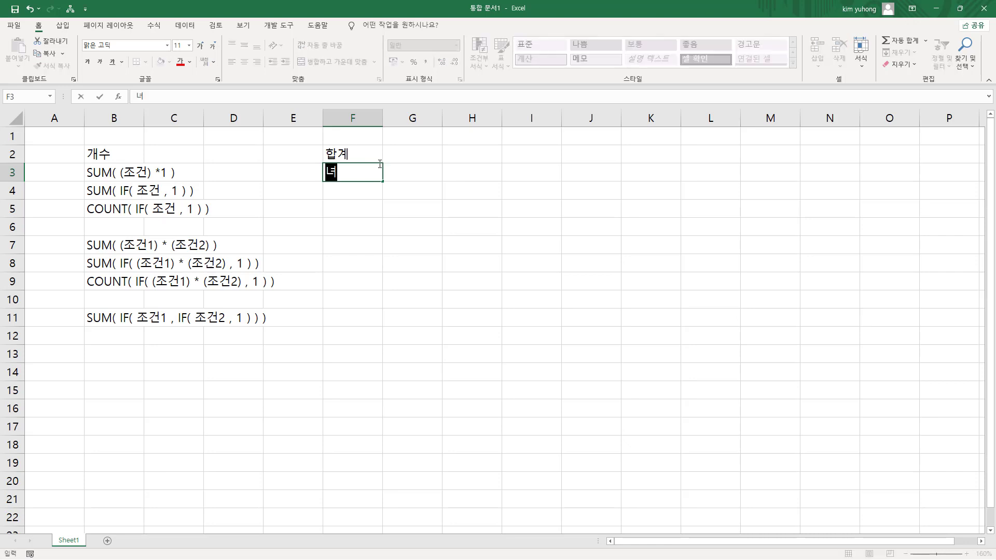
{"action": "key", "text": "BackSpace"}
{"action": "key", "text": "BackSpace"}
{"action": "type", "text": "SUM"}
{"action": "type", "text": "( (조건)"}
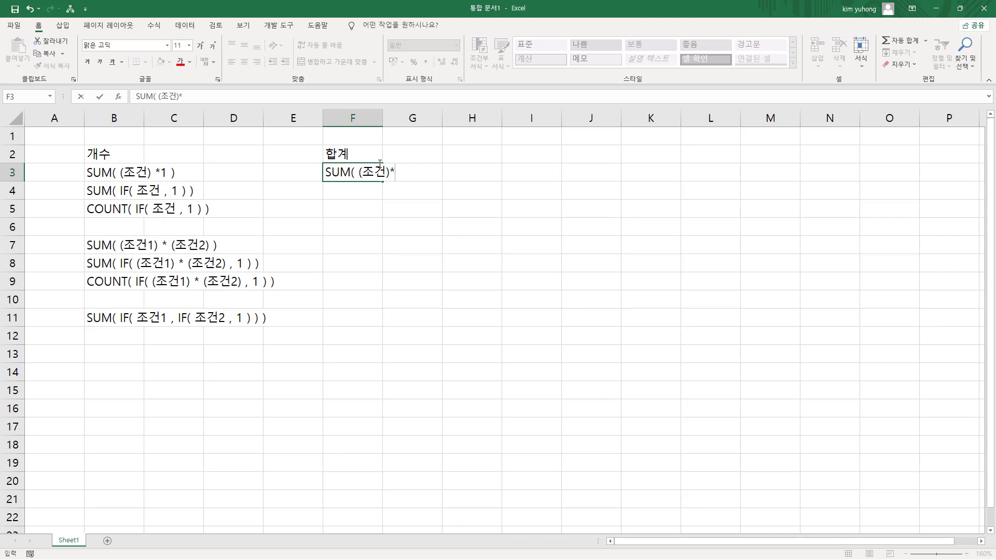
{"action": "type", "text": "*계산범위 )"}
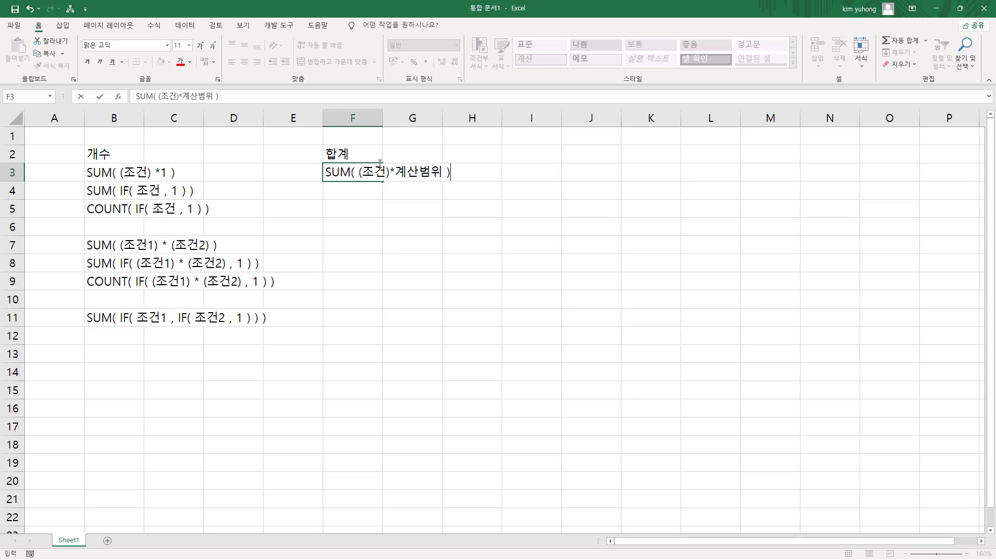
{"action": "key", "text": "Return"}
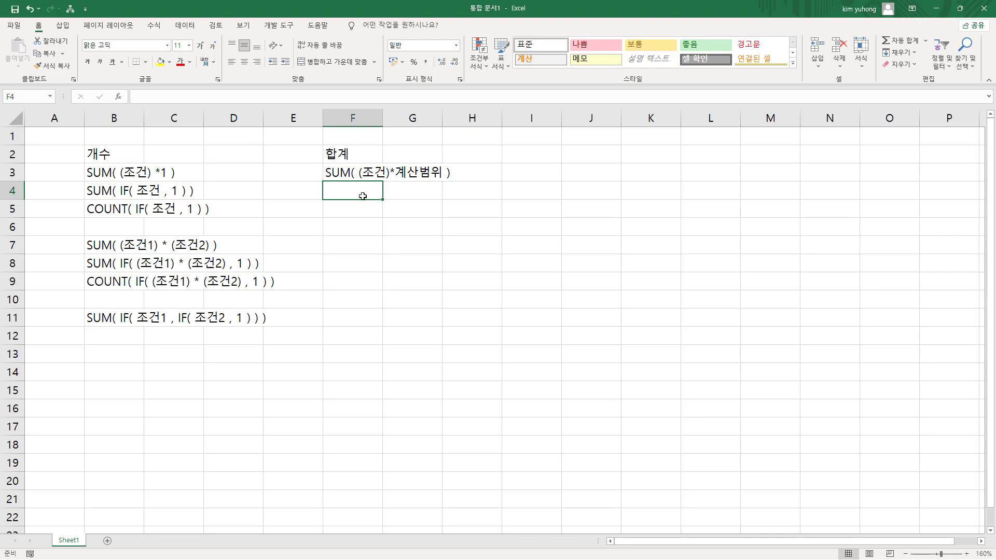
Enter the IF-based sum pattern SUM( IF( 조건 , 계산범위 ) ) as text in F4
{"action": "type", "text": "ㄴ"}
{"action": "key", "text": "BackSpace"}
{"action": "key", "text": "Hangul"}
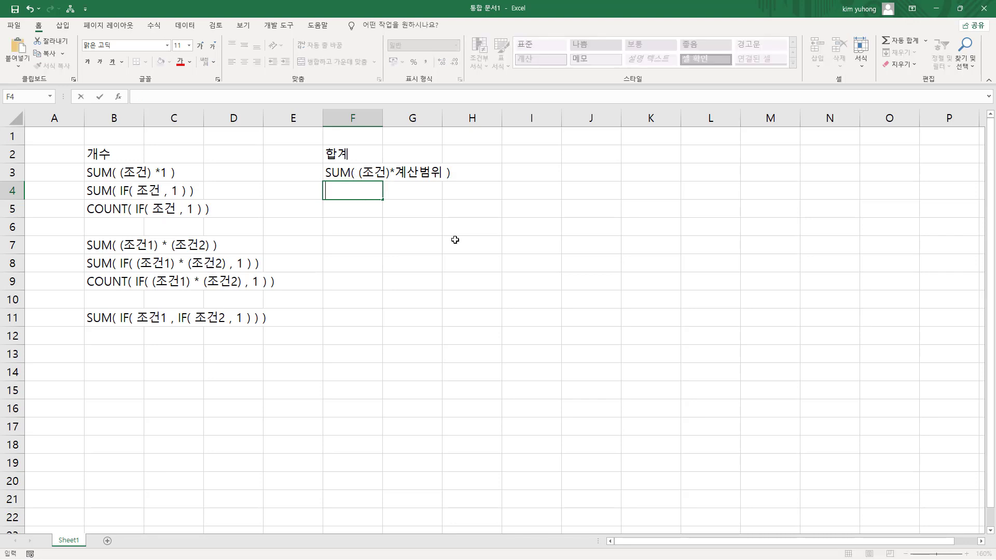
{"action": "type", "text": "SUM("}
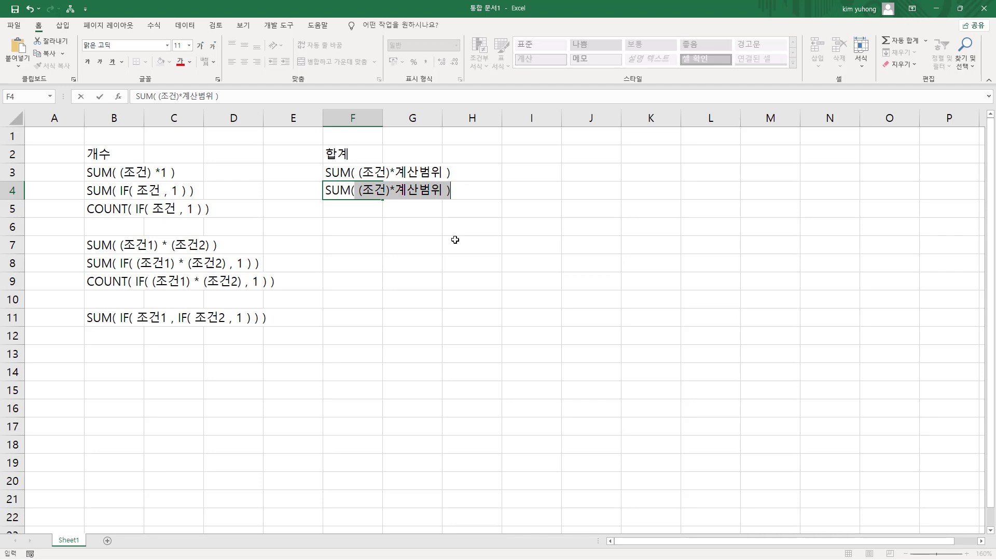
{"action": "type", "text": " IF"}
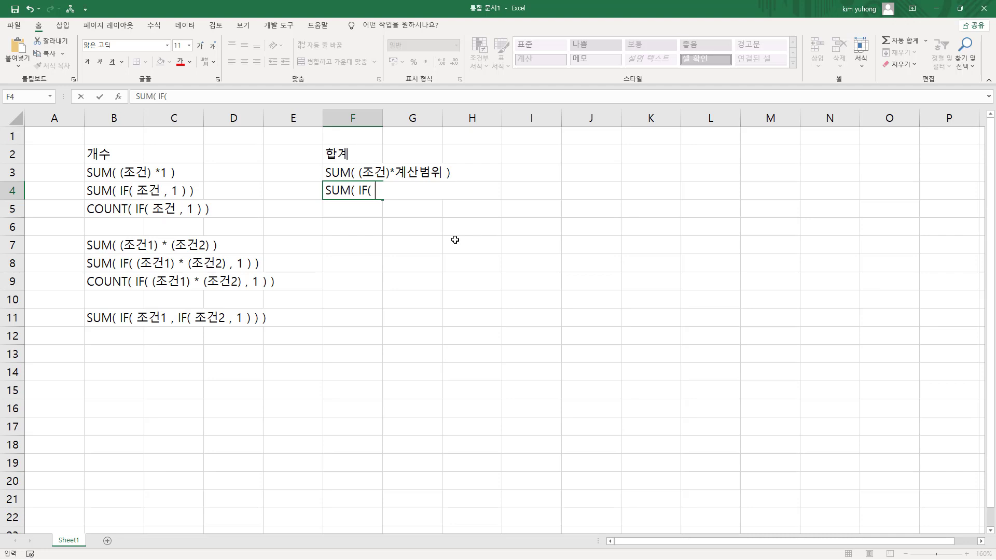
{"action": "type", "text": "( WH"}
{"action": "key", "text": "BackSpace"}
{"action": "key", "text": "BackSpace"}
{"action": "key", "text": "Hangul"}
{"action": "type", "text": "조거"}
{"action": "type", "text": " , 계산버"}
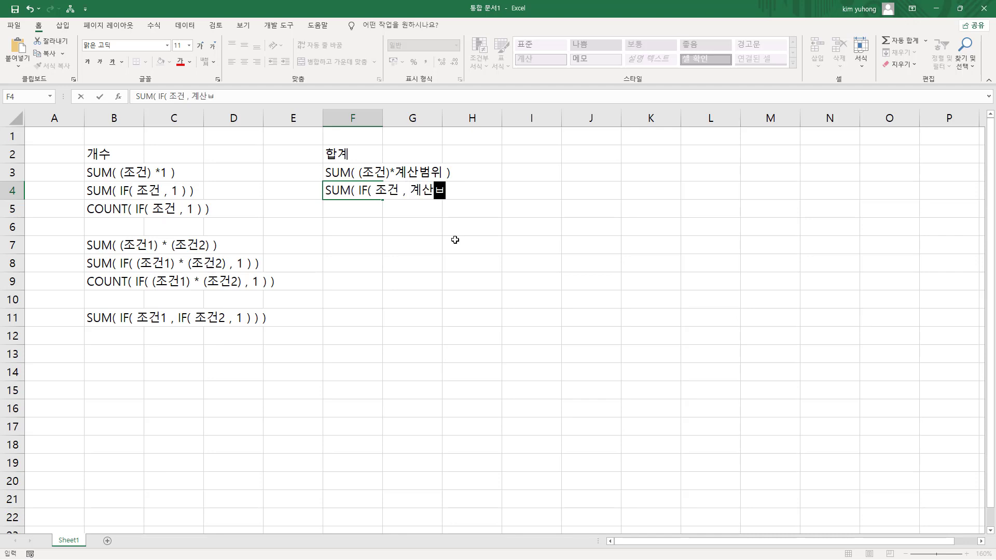
{"action": "type", "text": "ㅁ위"}
{"action": "type", "text": ") )"}
{"action": "key", "text": "Return"}
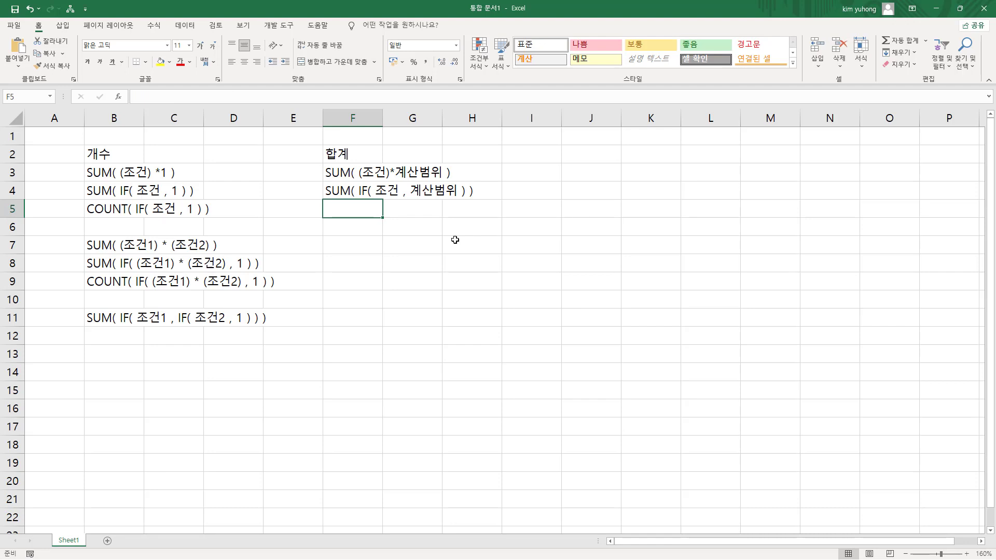
{"action": "left_click_drag", "start_coordinate": [322, 163], "coordinate": [499, 203]}
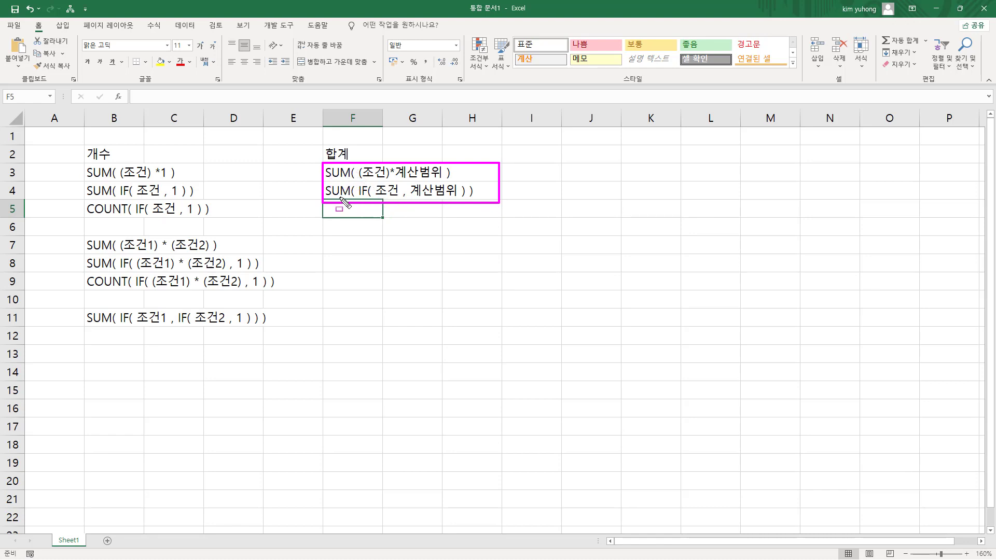
{"action": "key", "text": "Escape"}
Copy the two one-condition sum patterns in F3:F4 to F7:F8
{"action": "left_click_drag", "start_coordinate": [348, 174], "coordinate": [358, 192]}
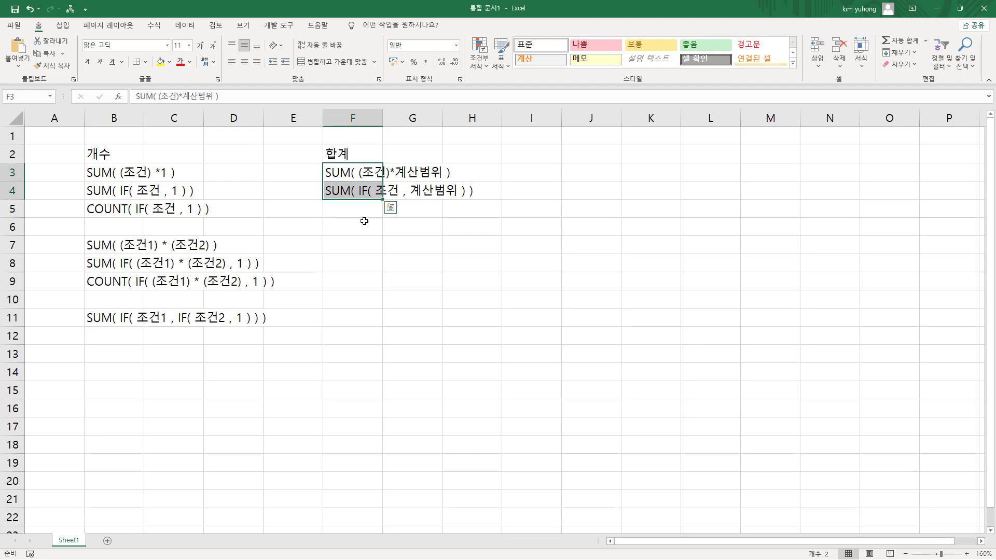
{"action": "key", "text": "ctrl+c"}
{"action": "left_click", "coordinate": [342, 243]}
{"action": "key", "text": "ctrl+v"}
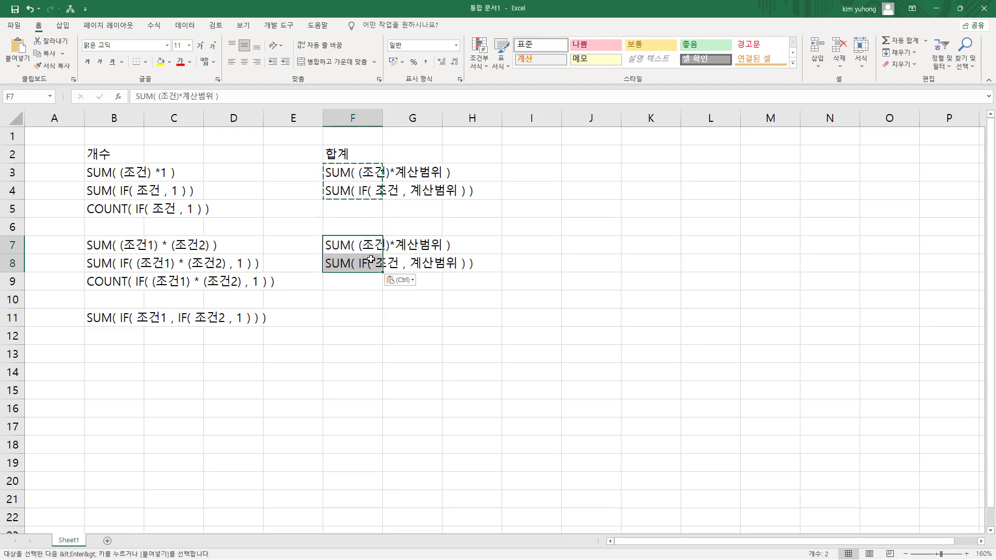
Extend the pattern in F7 to two conditions so it reads SUM( (조건1) * (조건2) *계산범위 )
{"action": "left_click", "coordinate": [350, 249]}
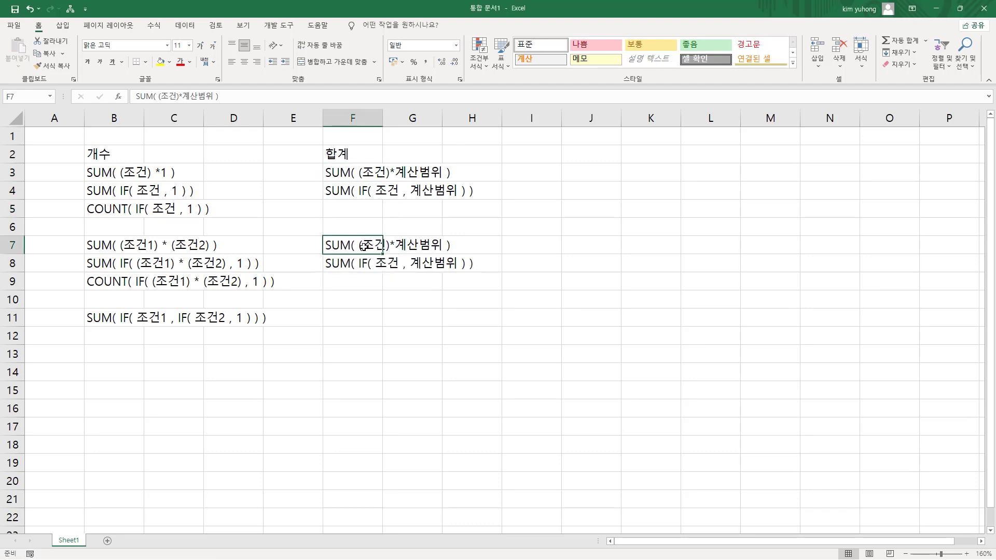
{"action": "double_click", "coordinate": [348, 244]}
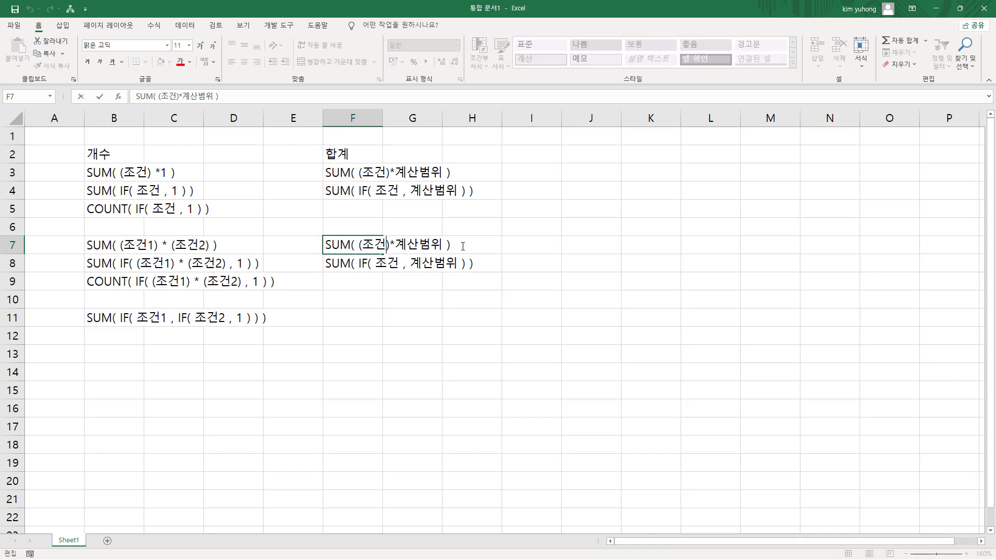
{"action": "type", "text": "1)"}
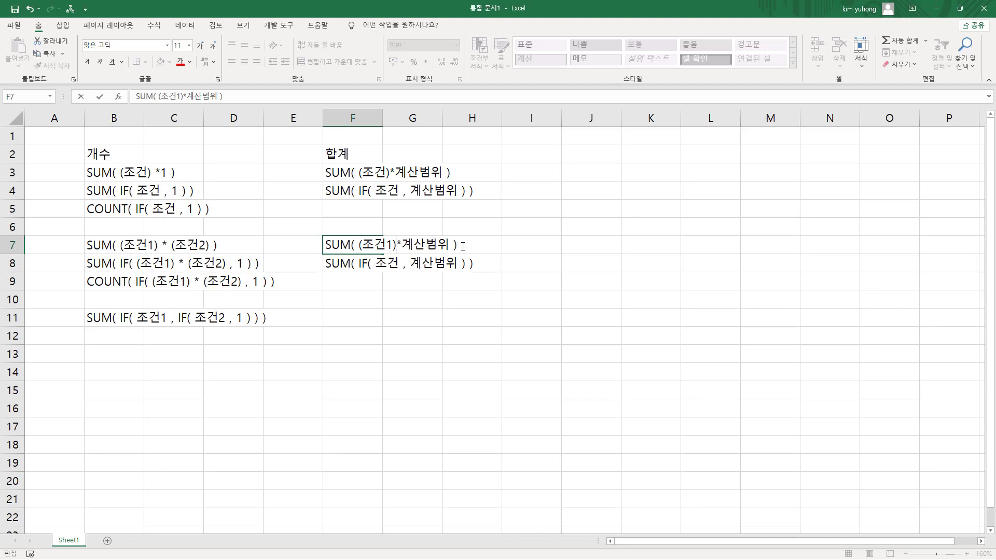
{"action": "type", "text": " * "}
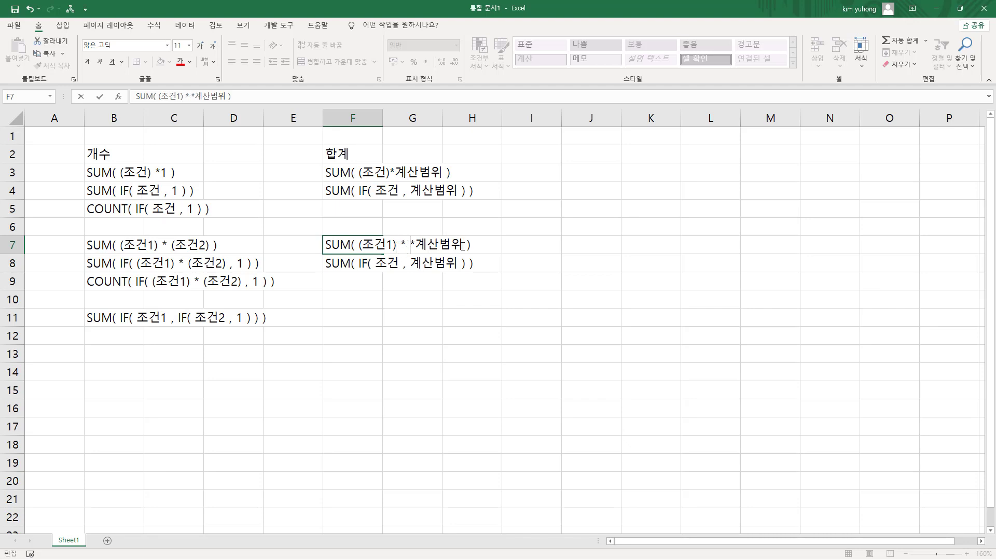
{"action": "type", "text": "("}
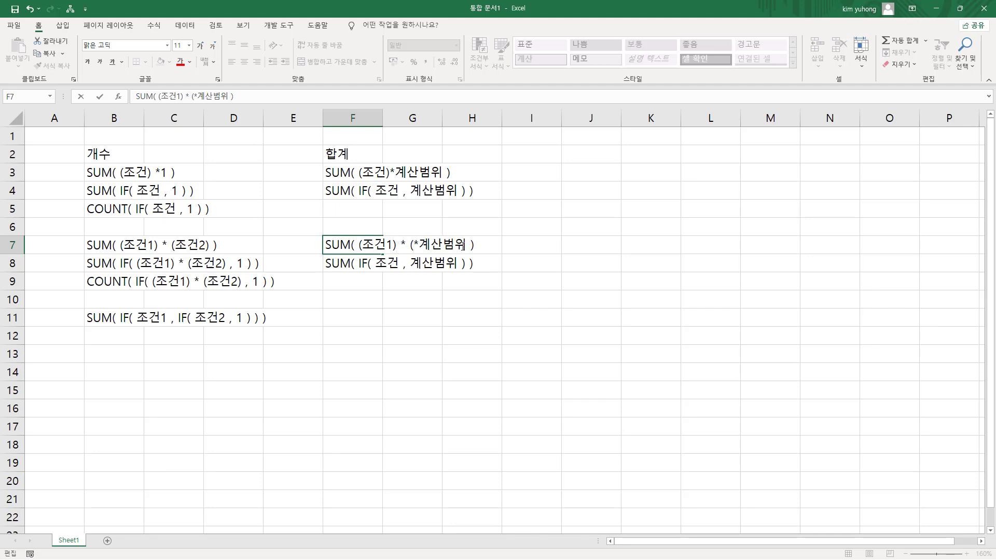
{"action": "type", "text": "조건2"}
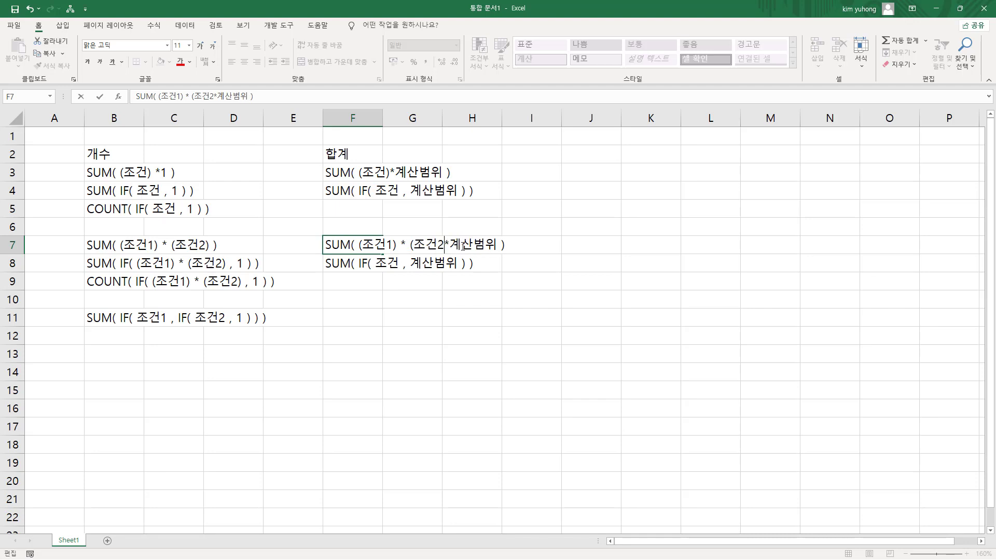
{"action": "type", "text": ")"}
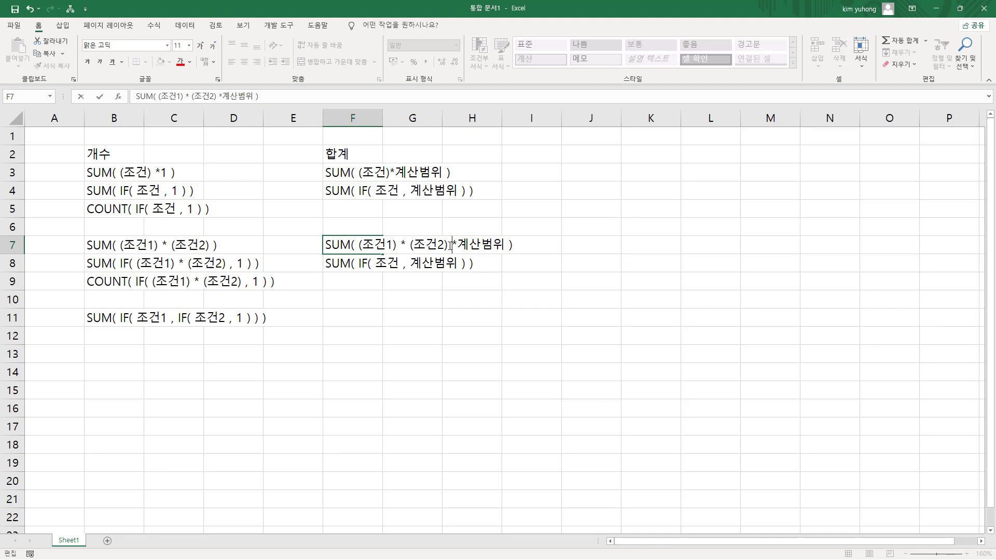
Replace 조건 in F8 with (조건1) * (조건2) copied from F7, giving SUM( IF( (조건1) * (조건2) , 계산범위 ) )
{"action": "left_click_drag", "start_coordinate": [449, 245], "coordinate": [399, 266]}
{"action": "left_click", "coordinate": [373, 262]}
{"action": "double_click", "coordinate": [374, 261]}
{"action": "key", "text": "ctrl+v"}
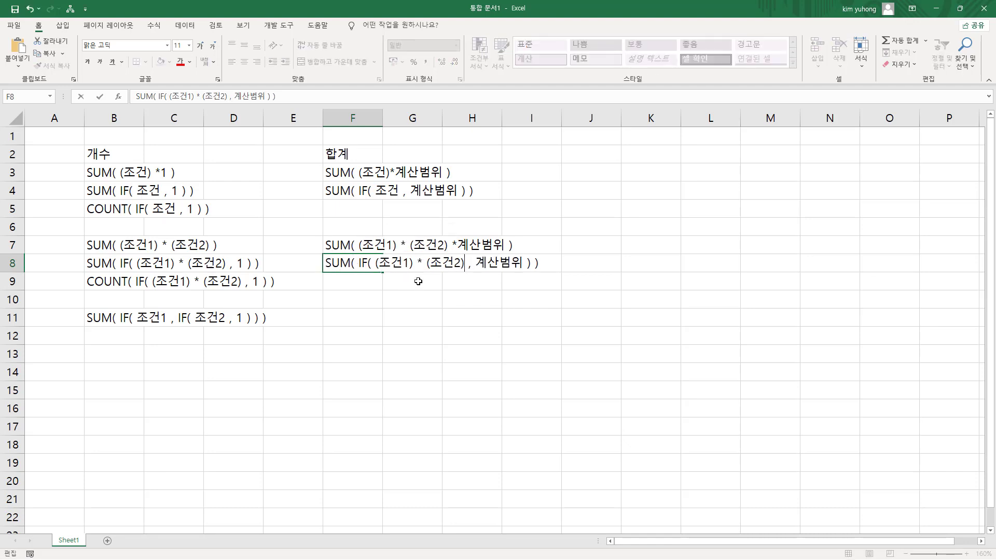
{"action": "left_click", "coordinate": [441, 327]}
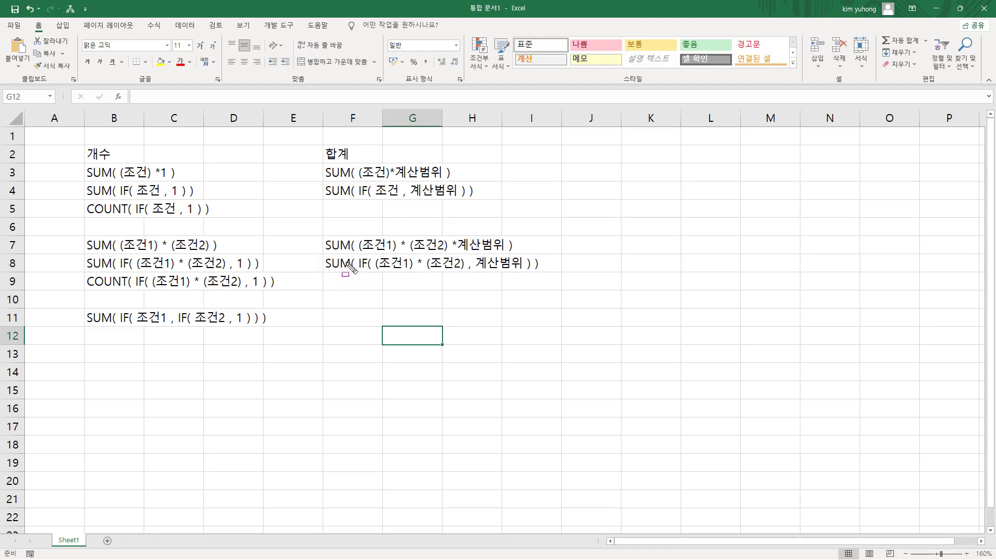
{"action": "left_click_drag", "start_coordinate": [375, 269], "coordinate": [464, 270]}
{"action": "mouse_move", "coordinate": [416, 256]}
{"action": "left_mouse_down"}
{"action": "mouse_move", "coordinate": [426, 270]}
{"action": "mouse_move", "coordinate": [402, 274]}
{"action": "mouse_move", "coordinate": [373, 253]}
{"action": "mouse_move", "coordinate": [465, 275]}
{"action": "mouse_move", "coordinate": [522, 269]}
{"action": "left_mouse_up"}
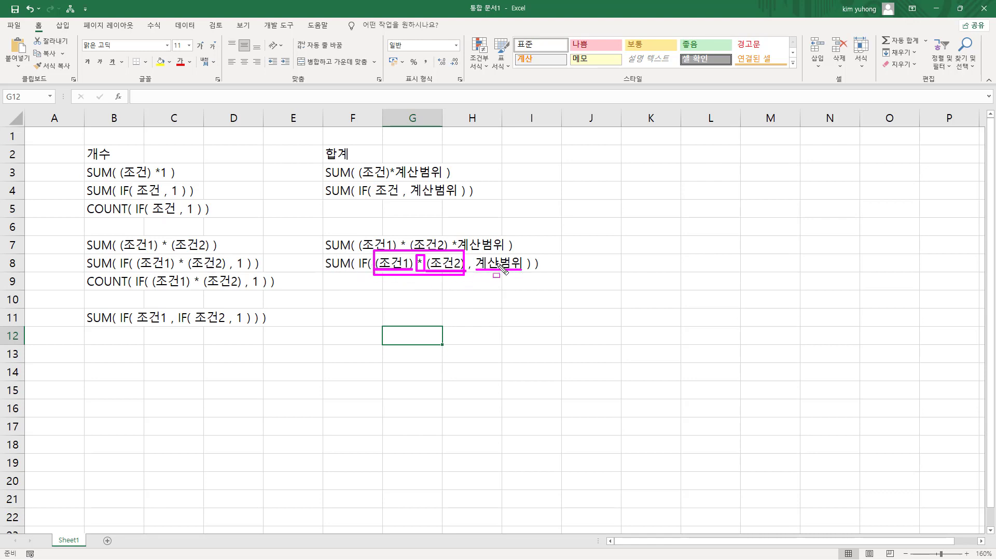
{"action": "key", "text": "Delete"}
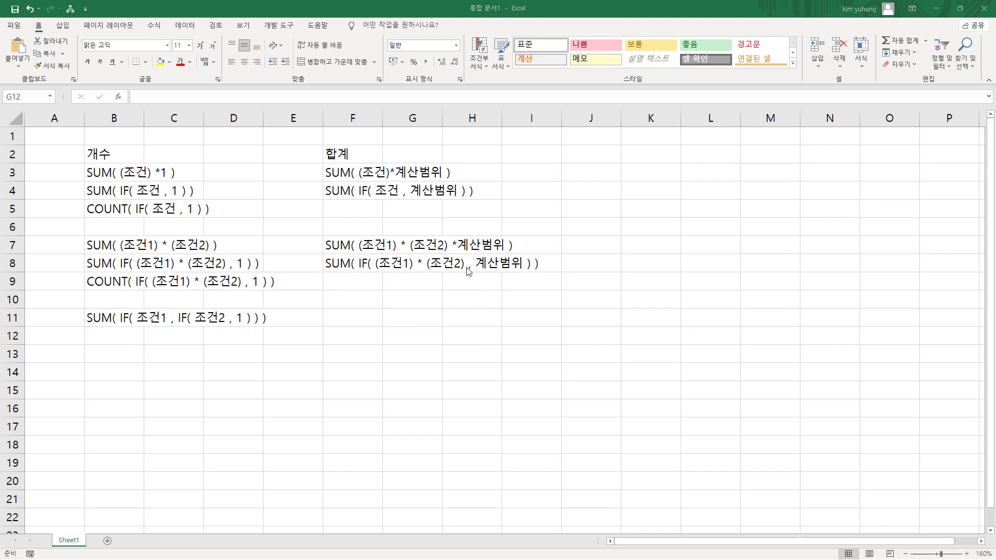
{"action": "left_click_drag", "start_coordinate": [512, 256], "coordinate": [528, 252]}
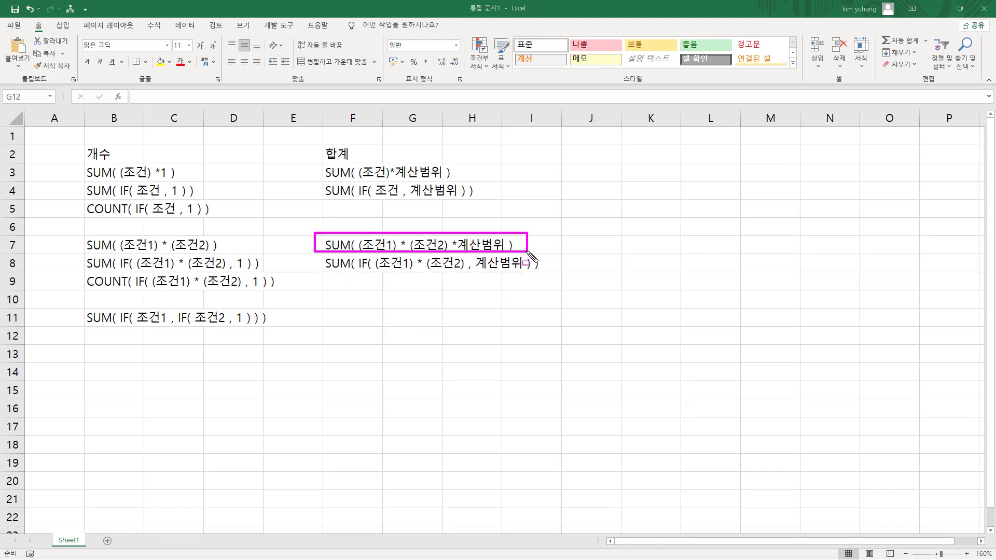
{"action": "left_click_drag", "start_coordinate": [320, 162], "coordinate": [465, 180]}
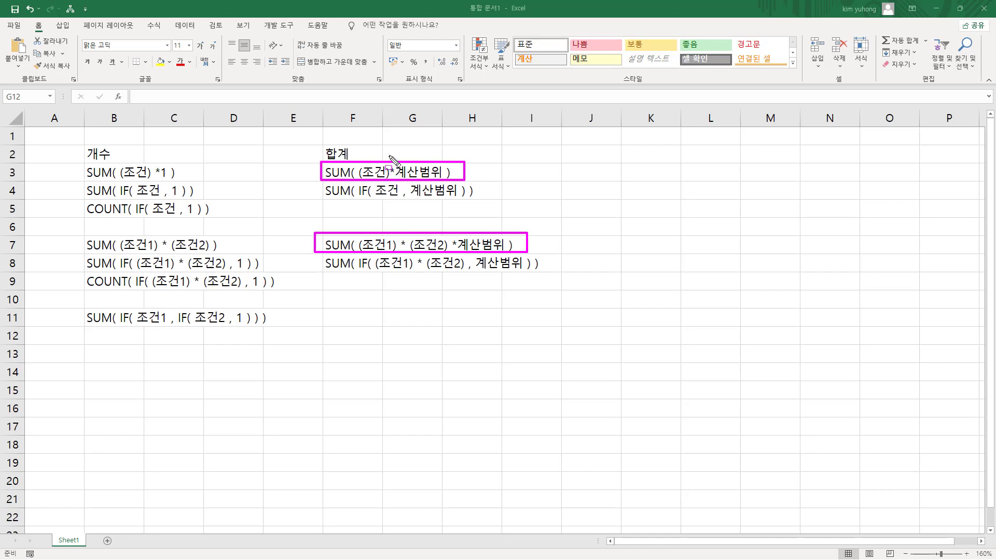
{"action": "mouse_move", "coordinate": [388, 156]}
{"action": "left_mouse_down"}
{"action": "mouse_move", "coordinate": [407, 181]}
{"action": "mouse_move", "coordinate": [454, 182]}
{"action": "mouse_move", "coordinate": [446, 180]}
{"action": "left_mouse_up"}
{"action": "mouse_move", "coordinate": [449, 232]}
{"action": "left_mouse_down"}
{"action": "mouse_move", "coordinate": [517, 268]}
{"action": "mouse_move", "coordinate": [508, 254]}
{"action": "left_mouse_up"}
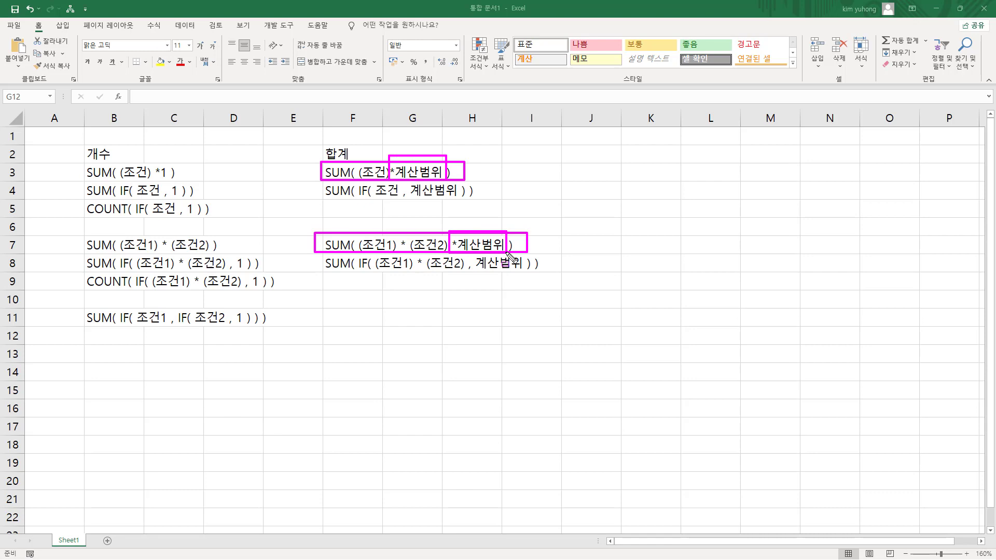
{"action": "key", "text": "e"}
{"action": "mouse_move", "coordinate": [317, 181]}
{"action": "left_mouse_down"}
{"action": "mouse_move", "coordinate": [337, 196]}
{"action": "mouse_move", "coordinate": [487, 203]}
{"action": "left_mouse_up"}
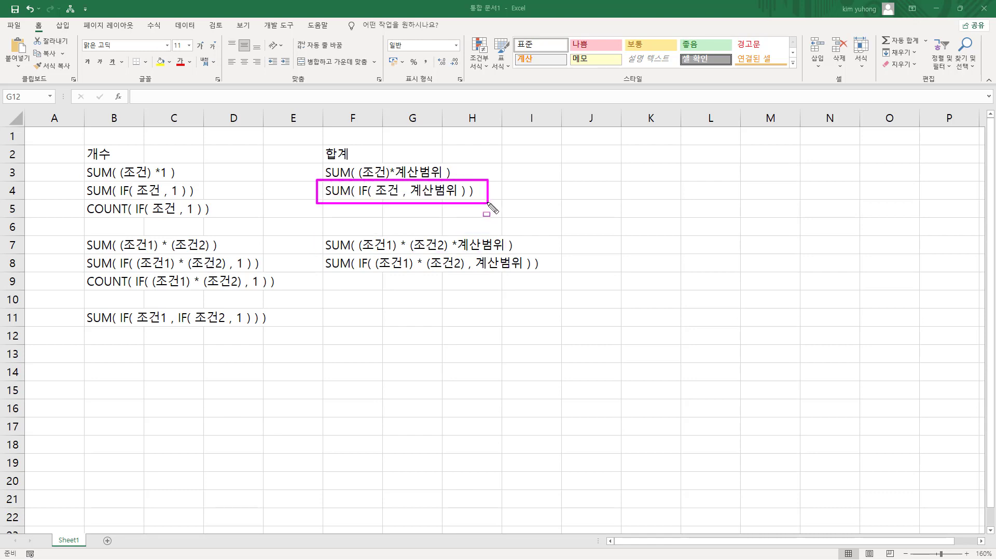
{"action": "mouse_move", "coordinate": [316, 252]}
{"action": "left_mouse_down"}
{"action": "mouse_move", "coordinate": [338, 272]}
{"action": "mouse_move", "coordinate": [555, 278]}
{"action": "left_mouse_up"}
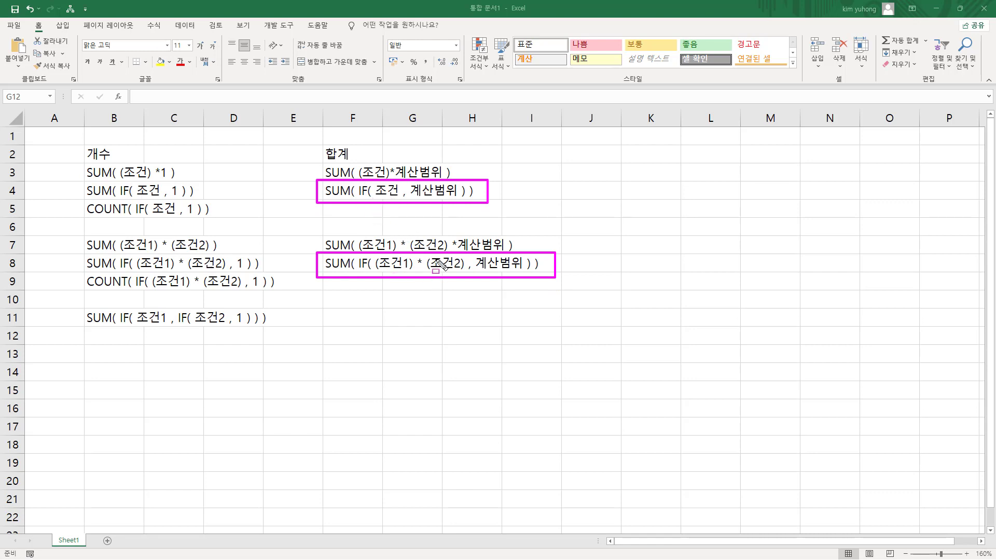
{"action": "mouse_move", "coordinate": [466, 255]}
{"action": "left_mouse_down"}
{"action": "mouse_move", "coordinate": [490, 274]}
{"action": "mouse_move", "coordinate": [534, 274]}
{"action": "mouse_move", "coordinate": [526, 274]}
{"action": "left_mouse_up"}
{"action": "mouse_move", "coordinate": [401, 181]}
{"action": "left_mouse_down"}
{"action": "mouse_move", "coordinate": [401, 201]}
{"action": "mouse_move", "coordinate": [457, 202]}
{"action": "mouse_move", "coordinate": [459, 181]}
{"action": "mouse_move", "coordinate": [460, 203]}
{"action": "left_mouse_up"}
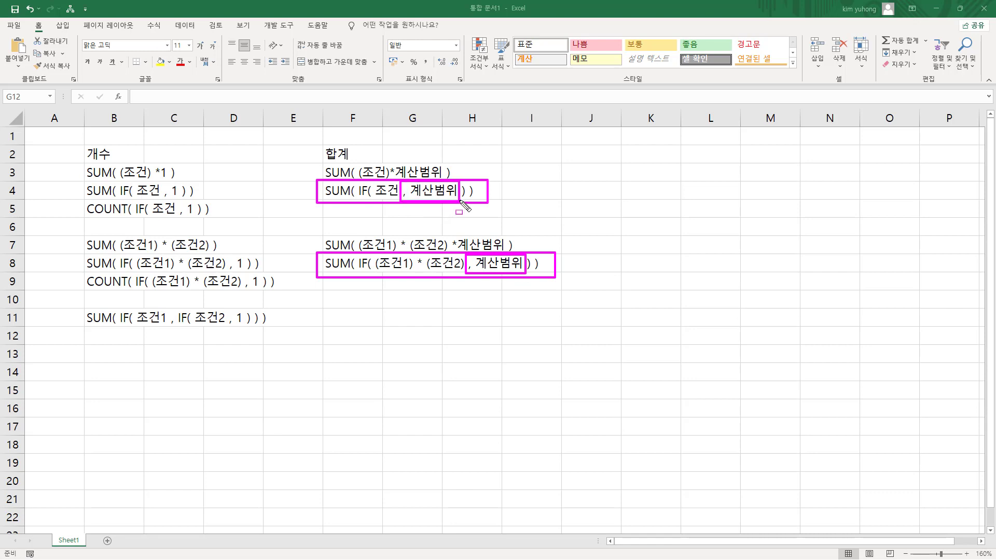
{"action": "key", "text": "Escape"}
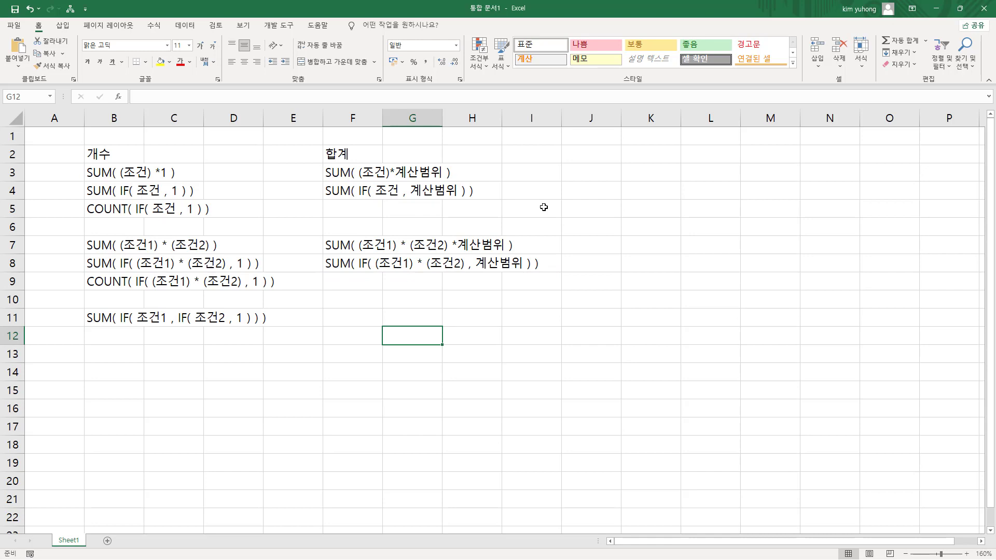
Add the heading 평균 in J2 and the one-condition average pattern AVERAGE( IF( 조건 , 계산범위 ) ) as text in J3
{"action": "left_click", "coordinate": [605, 155]}
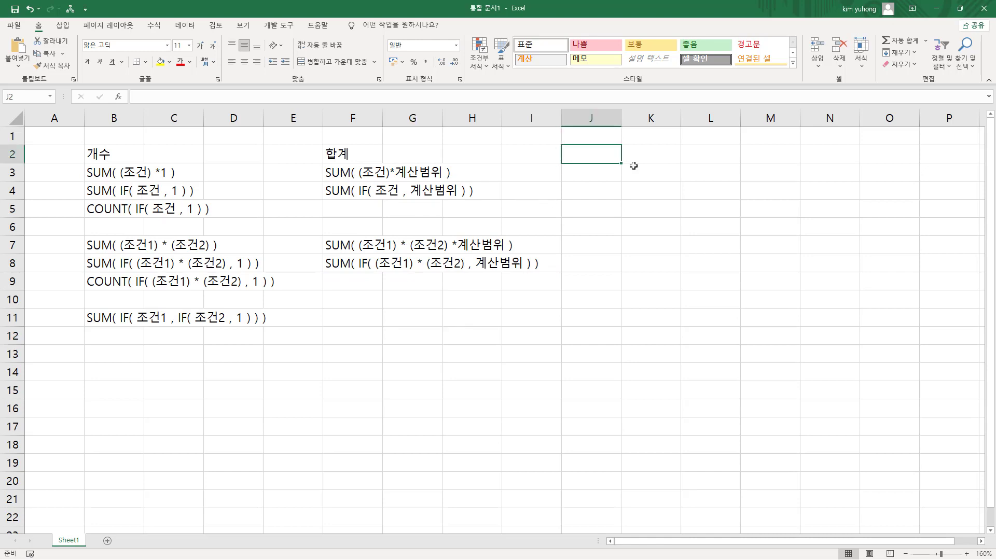
{"action": "type", "text": "평균"}
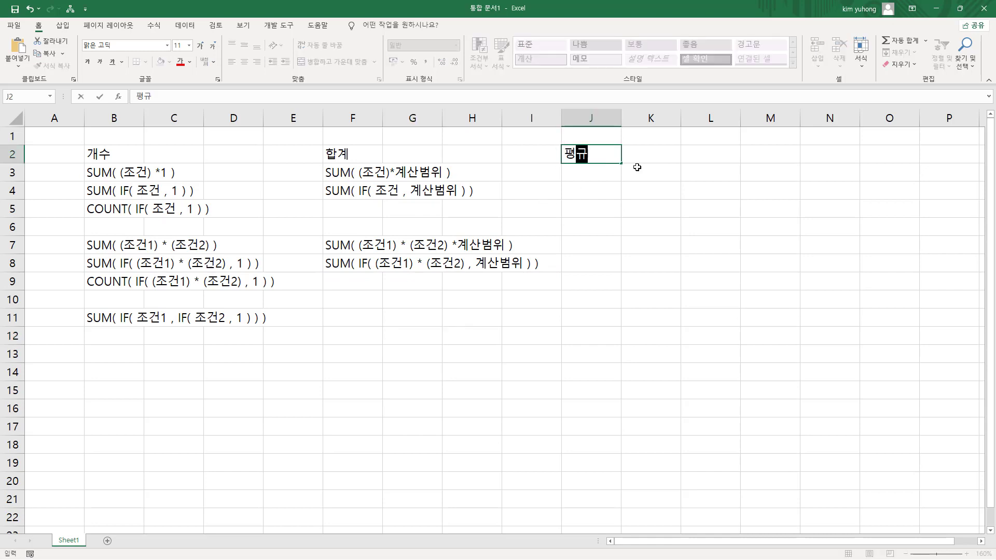
{"action": "key", "text": "Return"}
{"action": "type", "text": "A"}
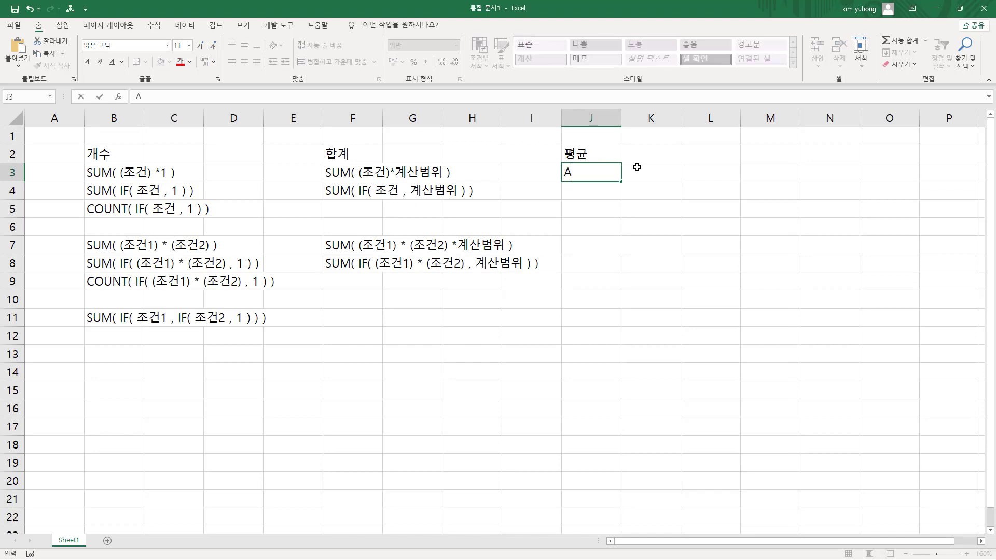
{"action": "type", "text": "VERAGE( IF("}
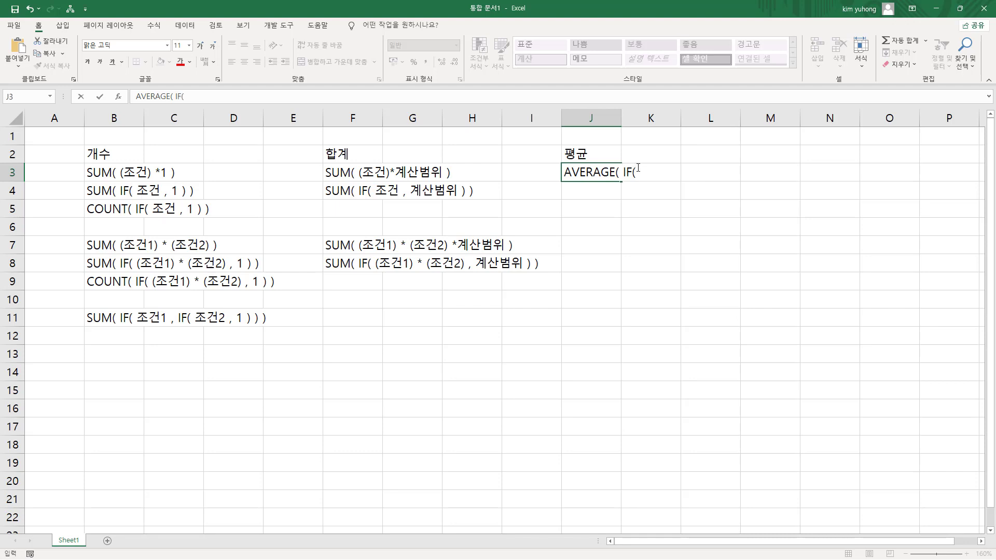
{"action": "type", "text": "조건 , 계산범위"}
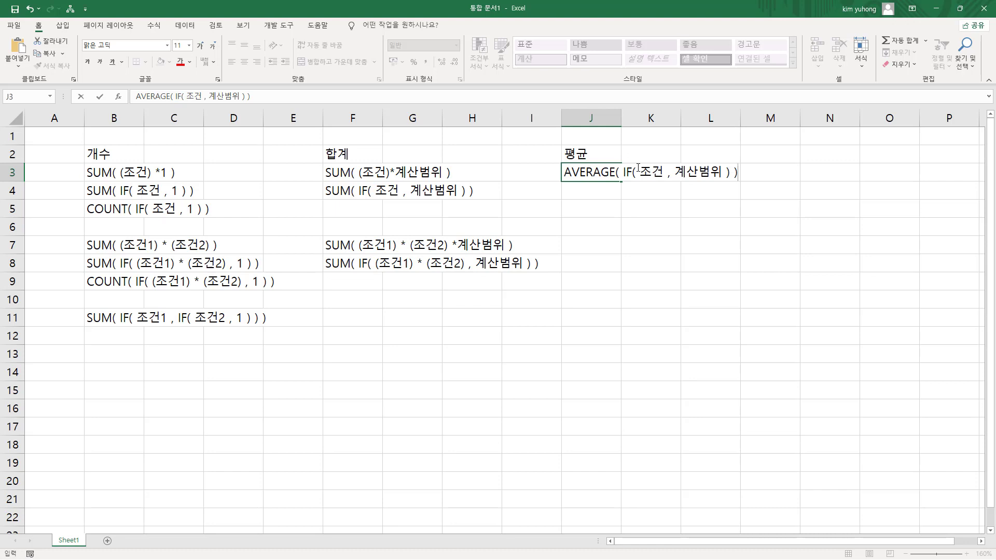
{"action": "key", "text": "Return"}
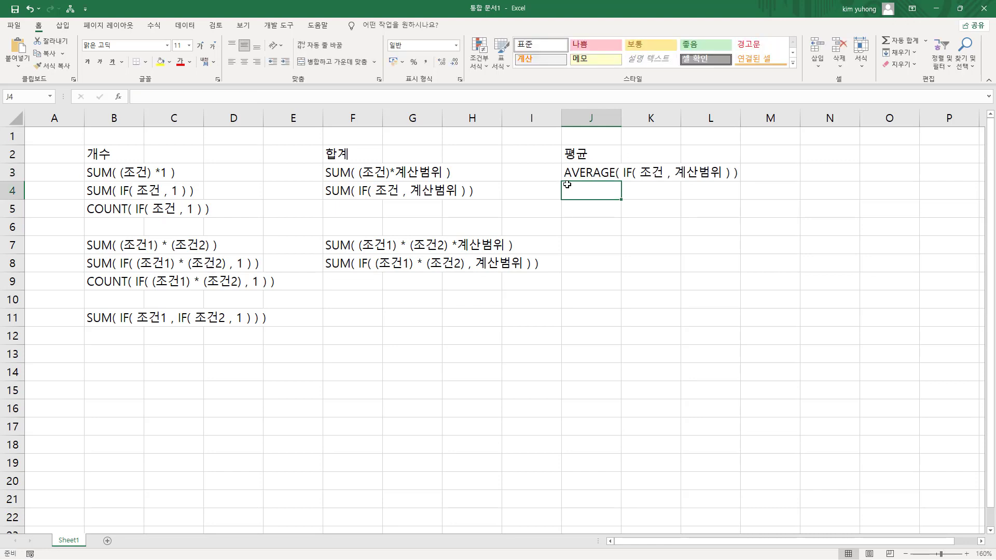
Copy the one-condition average pattern in J3 to J7
{"action": "left_click", "coordinate": [577, 173]}
{"action": "key", "text": "ctrl+c"}
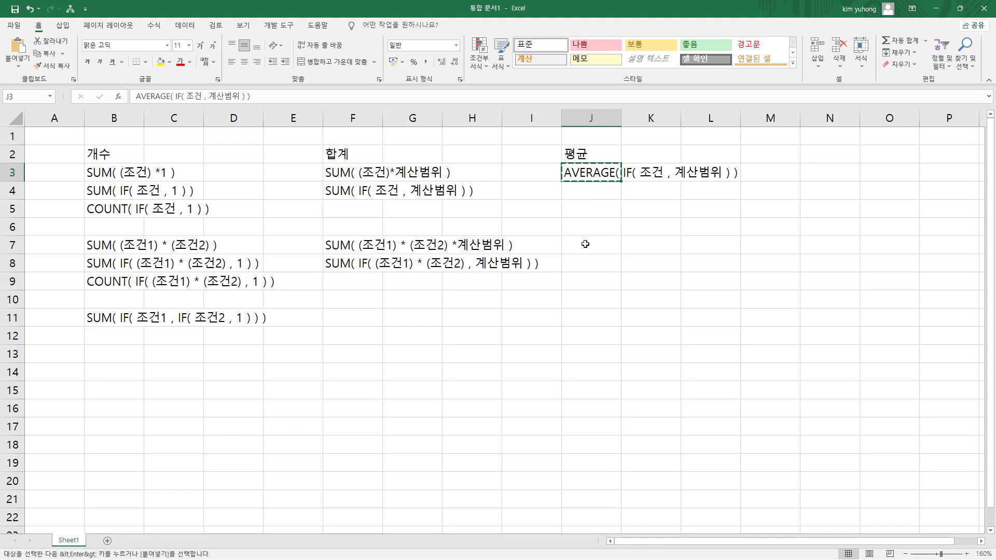
{"action": "left_click", "coordinate": [578, 241]}
{"action": "key", "text": "ctrl+v"}
Extend the pattern in J7 to two conditions so it reads AVERAGE( IF( (조건1) * (조건2) , 계산범위 ) )
{"action": "double_click", "coordinate": [590, 247]}
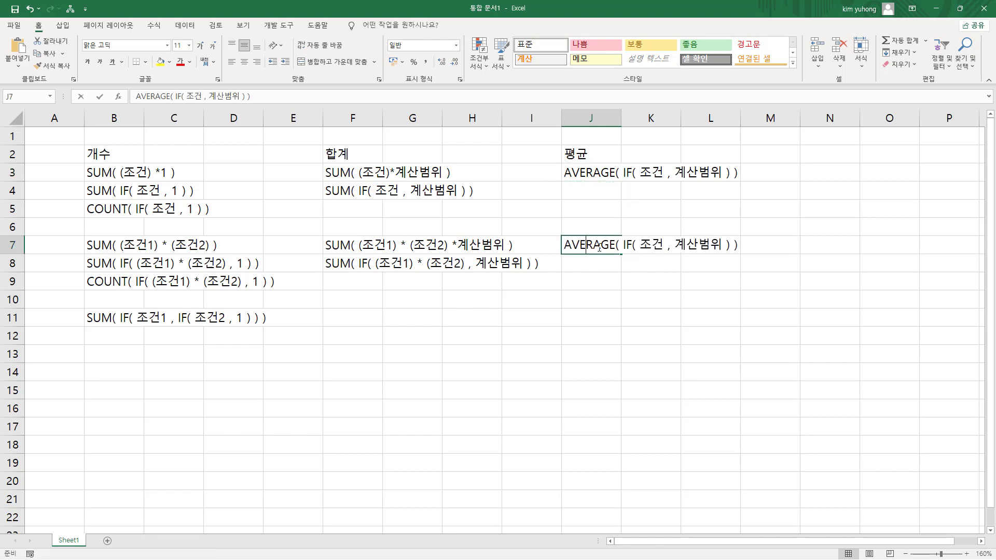
{"action": "left_click_drag", "start_coordinate": [640, 244], "coordinate": [660, 244]}
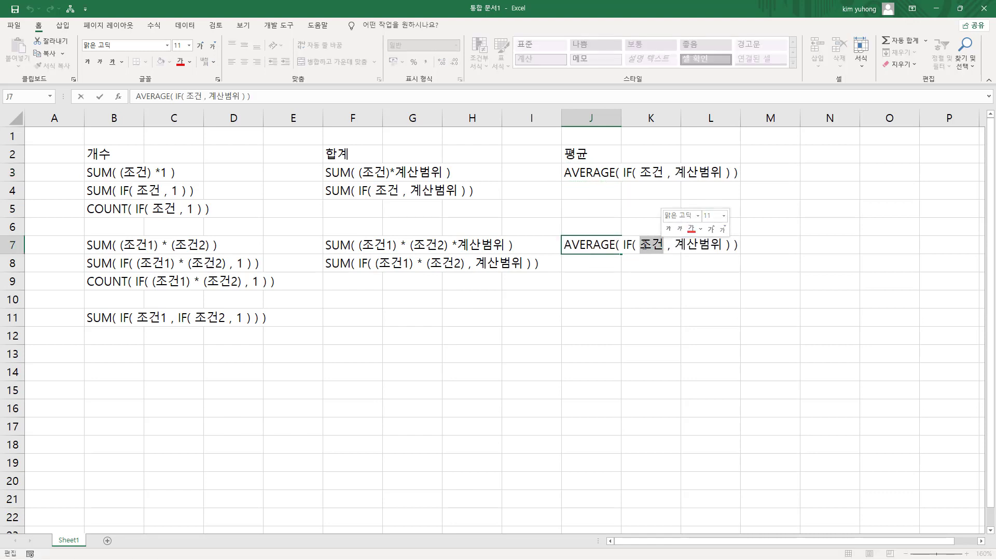
{"action": "left_click", "coordinate": [643, 245]}
{"action": "type", "text": "(조건"}
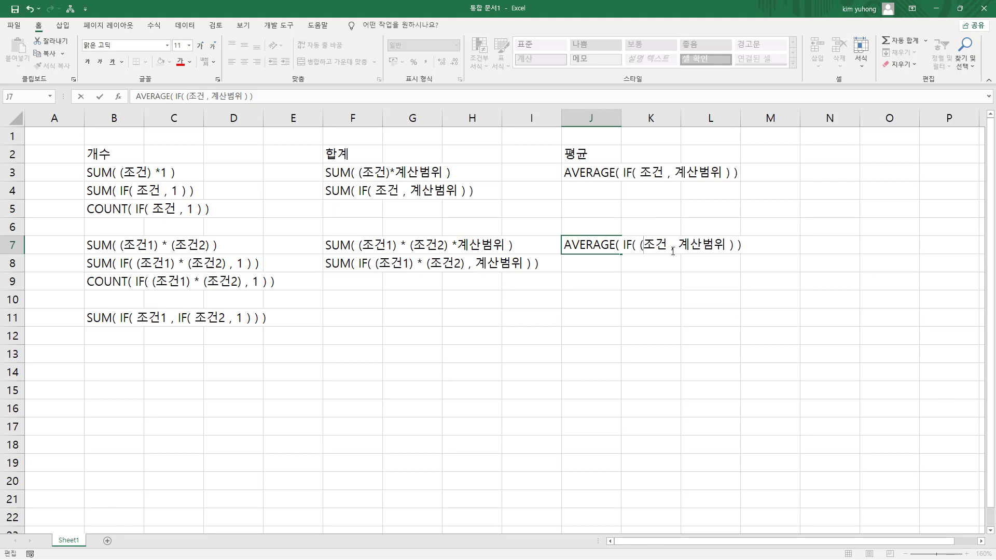
{"action": "type", "text": "1"}
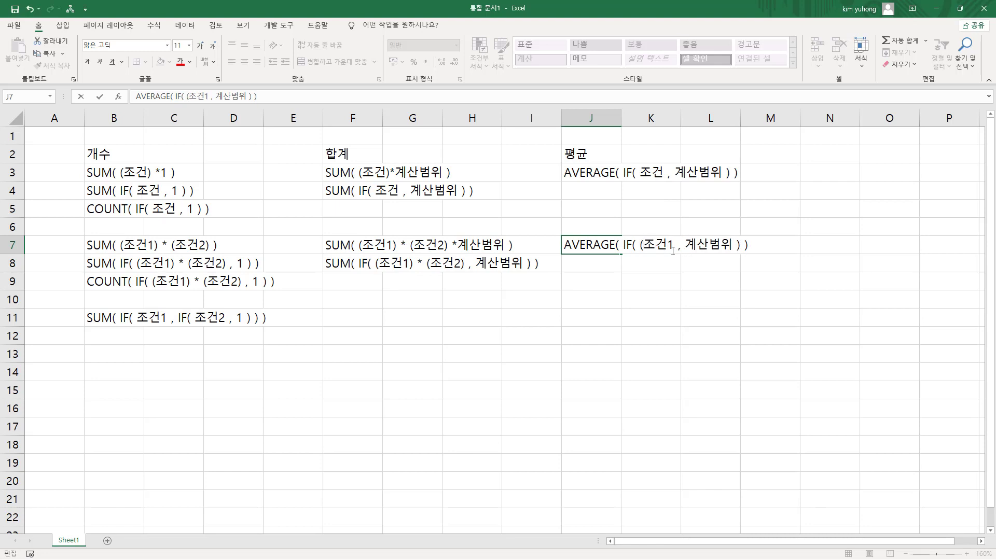
{"action": "type", "text": ") * "}
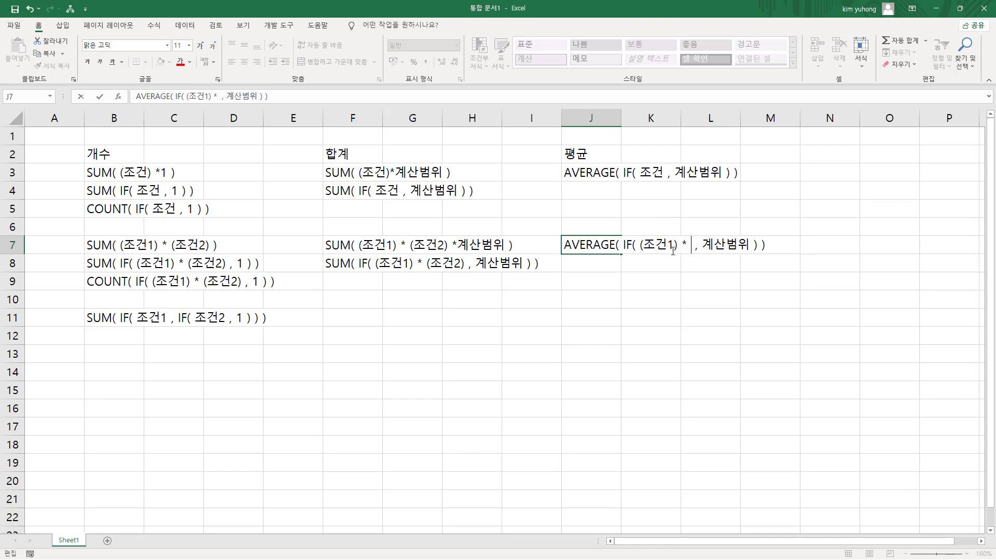
{"action": "type", "text": "(조건"}
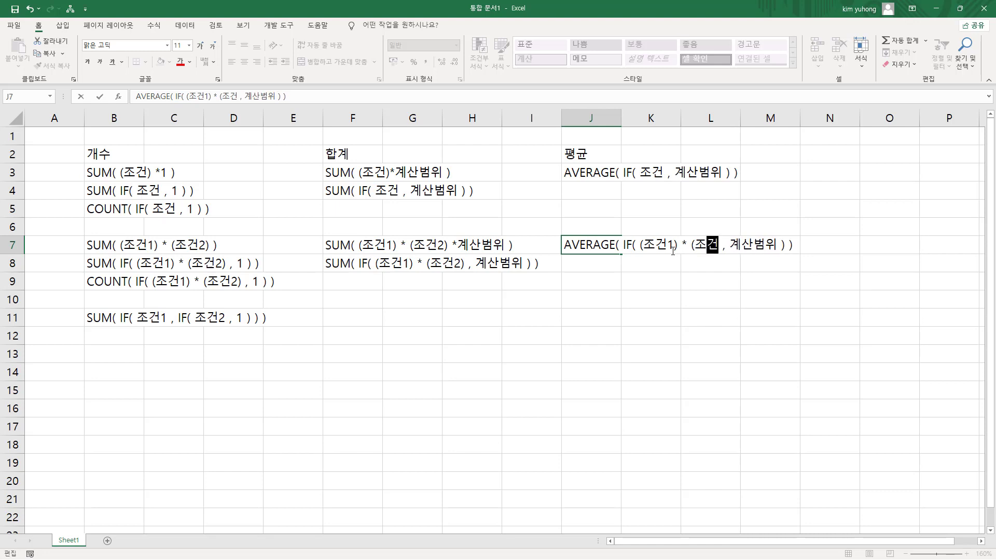
{"action": "type", "text": "2"}
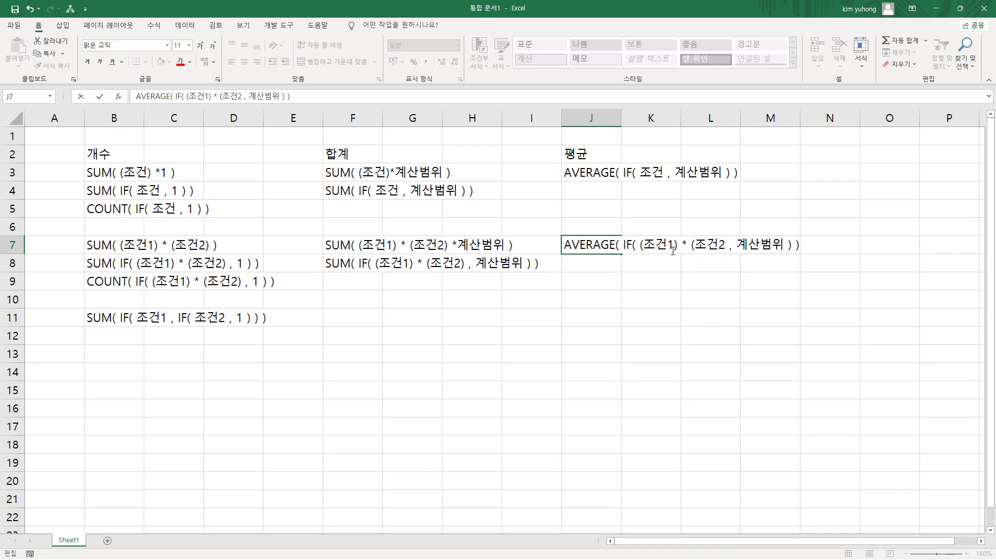
{"action": "type", "text": ")"}
{"action": "key", "text": "Return"}
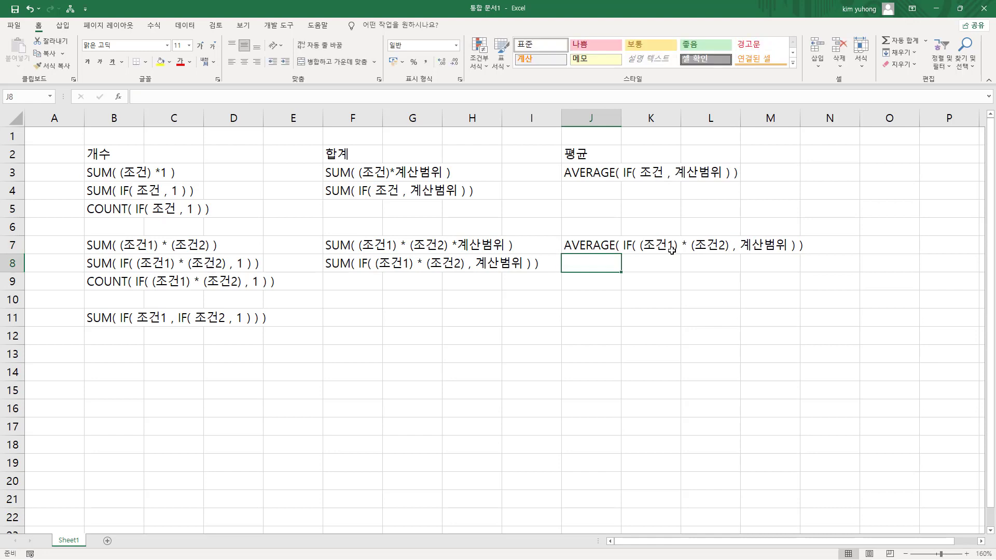
{"action": "mouse_move", "coordinate": [641, 230]}
{"action": "left_mouse_down"}
{"action": "mouse_move", "coordinate": [646, 259]}
{"action": "mouse_move", "coordinate": [731, 255]}
{"action": "left_mouse_up"}
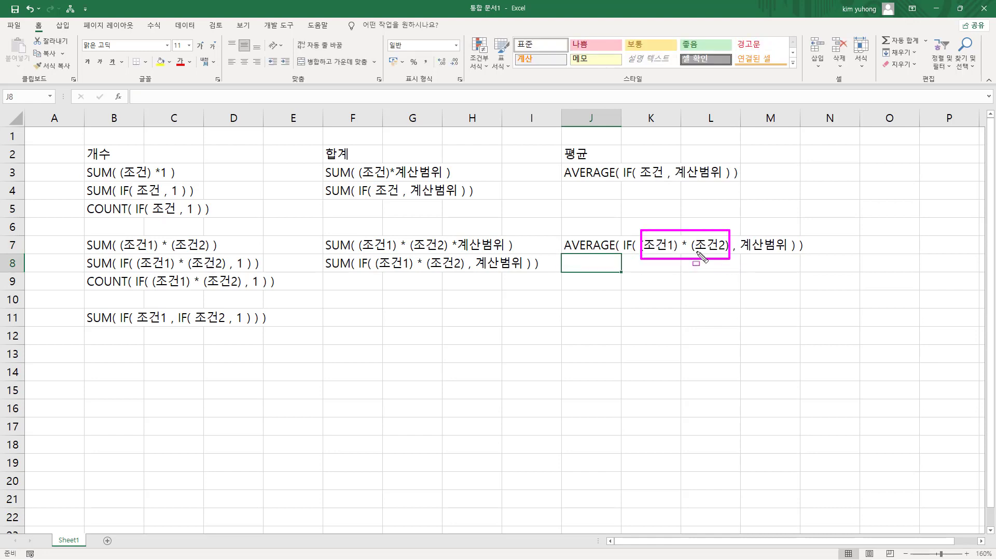
{"action": "mouse_move", "coordinate": [643, 252]}
{"action": "left_mouse_down"}
{"action": "mouse_move", "coordinate": [724, 251]}
{"action": "mouse_move", "coordinate": [689, 250]}
{"action": "left_mouse_up"}
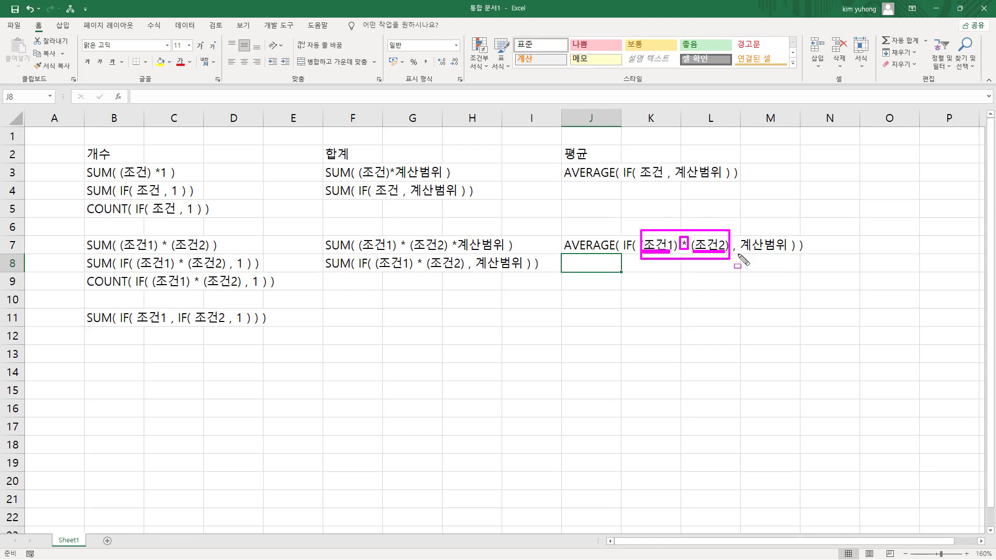
{"action": "left_click_drag", "start_coordinate": [732, 253], "coordinate": [789, 253]}
{"action": "key", "text": "e"}
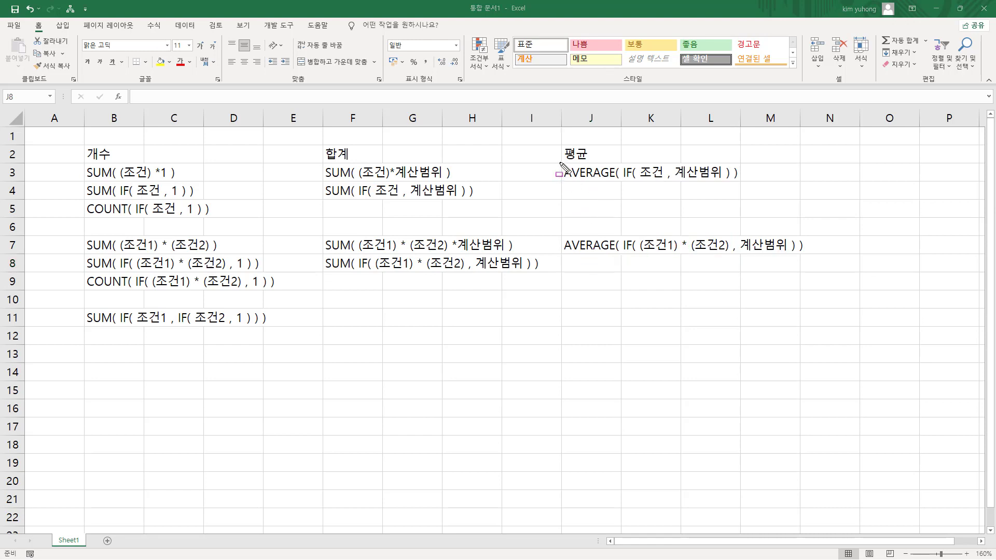
{"action": "mouse_move", "coordinate": [558, 162]}
{"action": "left_mouse_down"}
{"action": "mouse_move", "coordinate": [582, 182]}
{"action": "mouse_move", "coordinate": [758, 183]}
{"action": "left_mouse_up"}
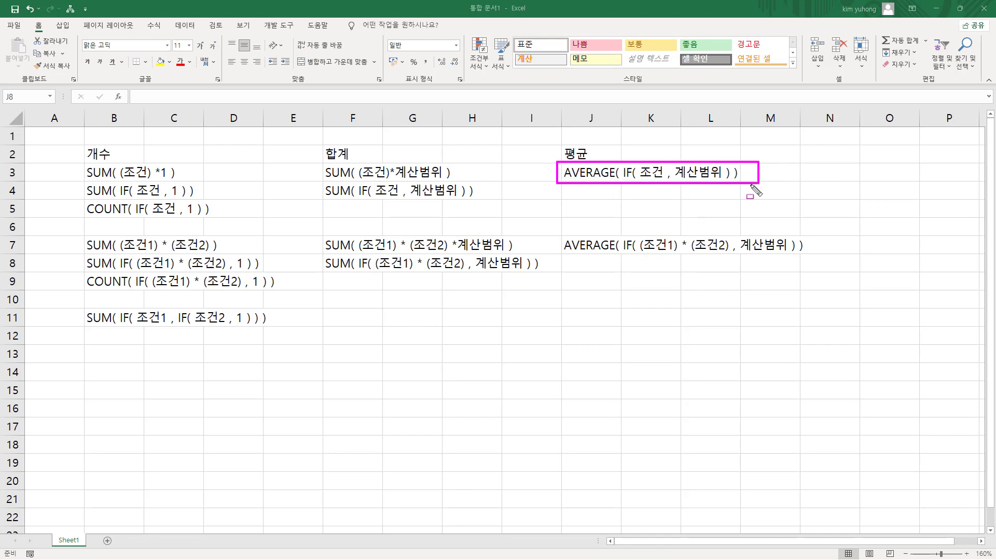
{"action": "mouse_move", "coordinate": [559, 233]}
{"action": "left_mouse_down"}
{"action": "mouse_move", "coordinate": [560, 255]}
{"action": "mouse_move", "coordinate": [811, 258]}
{"action": "left_mouse_up"}
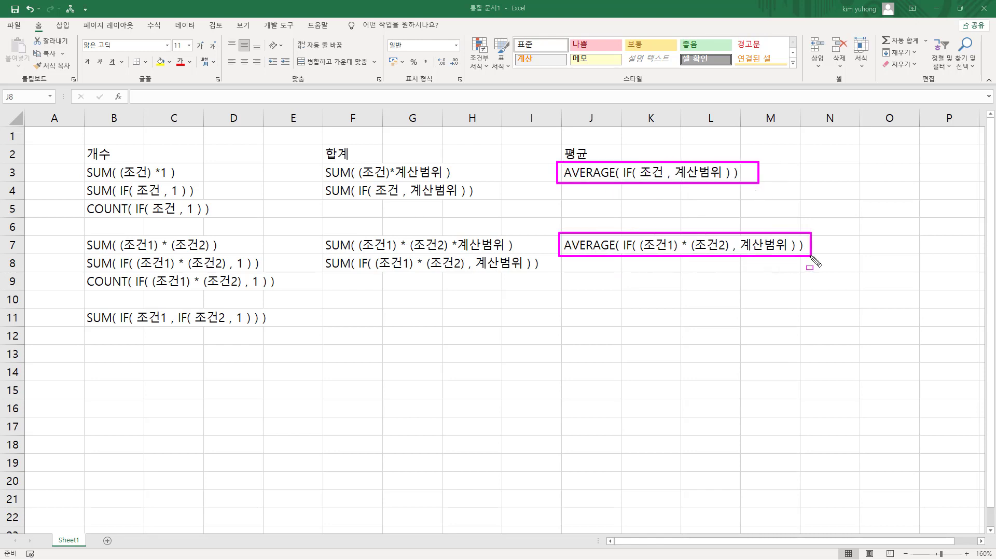
{"action": "left_click_drag", "start_coordinate": [317, 181], "coordinate": [349, 180]}
{"action": "left_click_drag", "start_coordinate": [323, 251], "coordinate": [354, 250]}
{"action": "key", "text": "Escape"}
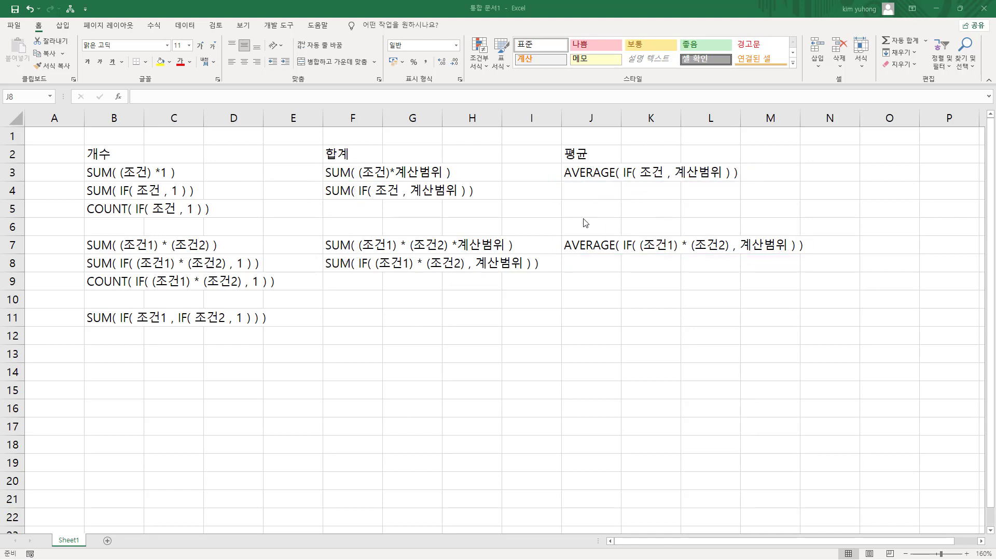
{"action": "key", "text": "ctrl+2"}
{"action": "left_click_drag", "start_coordinate": [561, 181], "coordinate": [639, 181]}
{"action": "left_click_drag", "start_coordinate": [562, 252], "coordinate": [635, 253]}
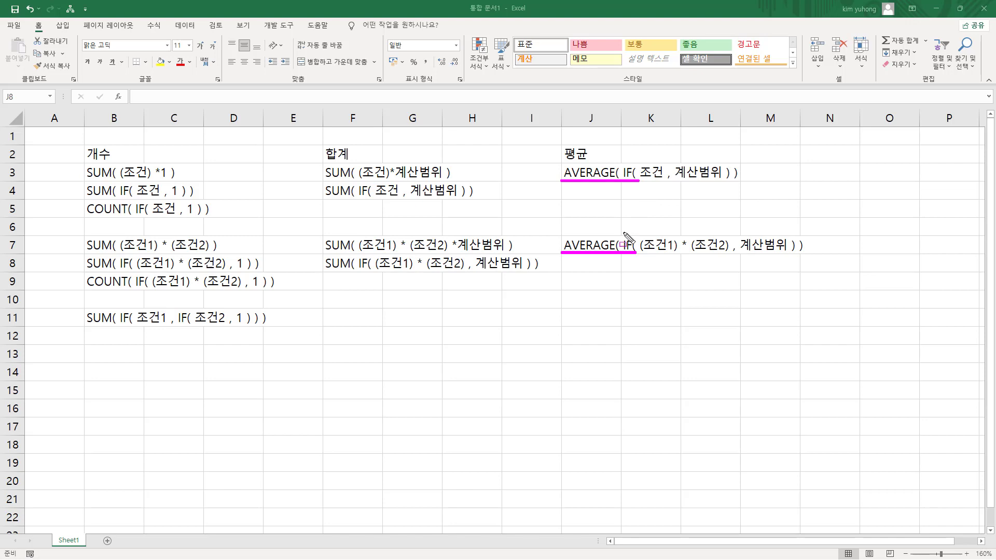
{"action": "key", "text": "Escape"}
Enter the heading 최대값 in F12
{"action": "left_click", "coordinate": [352, 318]}
{"action": "left_click", "coordinate": [346, 335]}
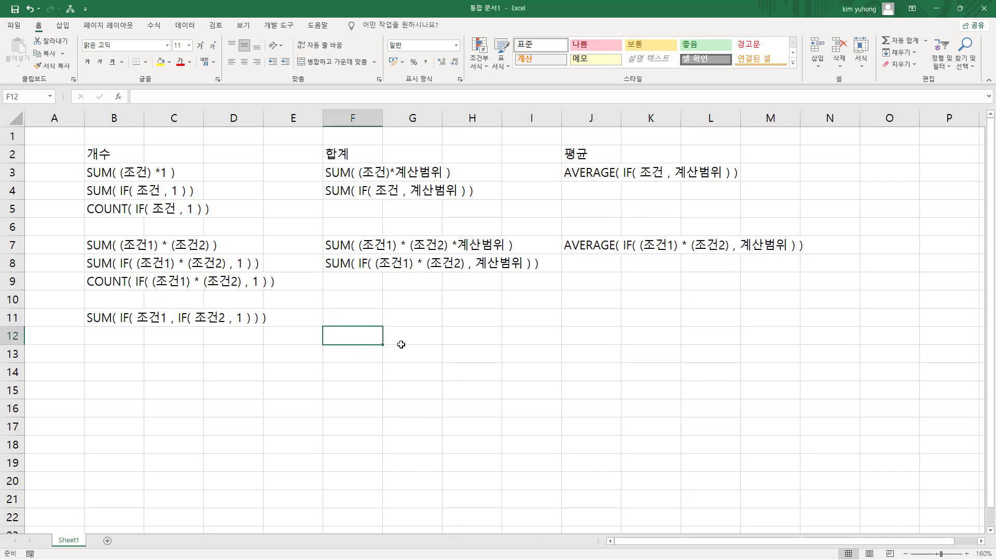
{"action": "type", "text": "최대값"}
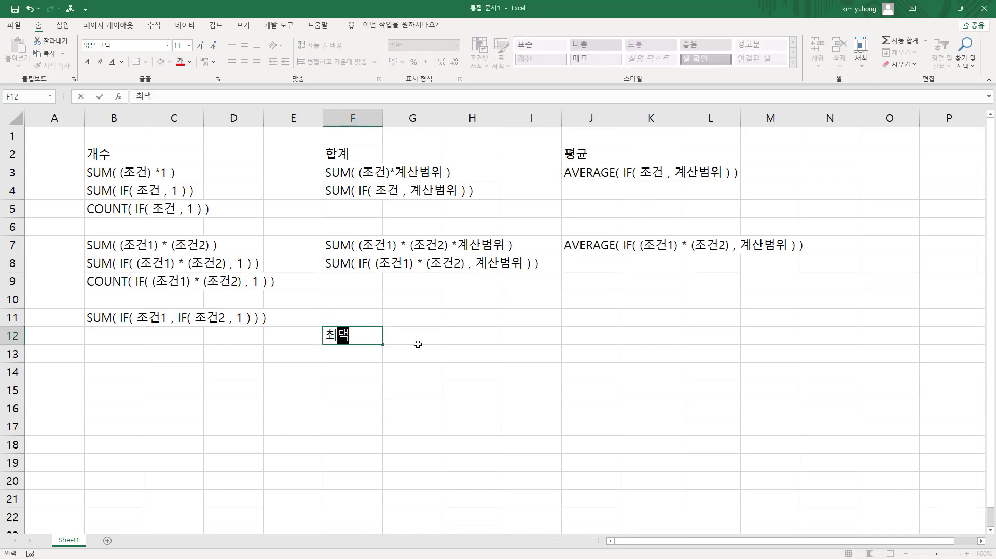
{"action": "key", "text": "Return"}
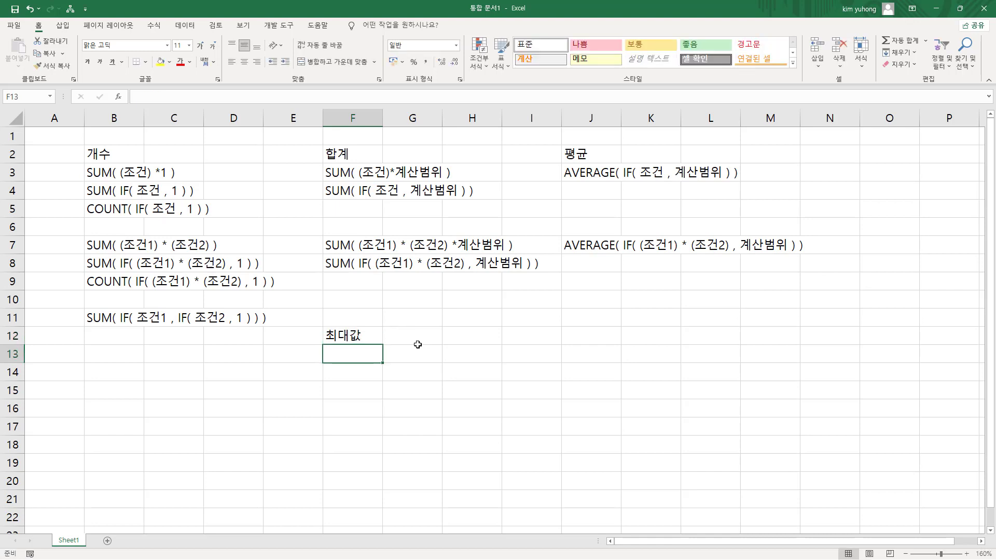
Enter the one-condition maximum pattern MAX( (조건) *계산범위 ) as text in F13
{"action": "type", "text": "ㅡㅁ"}
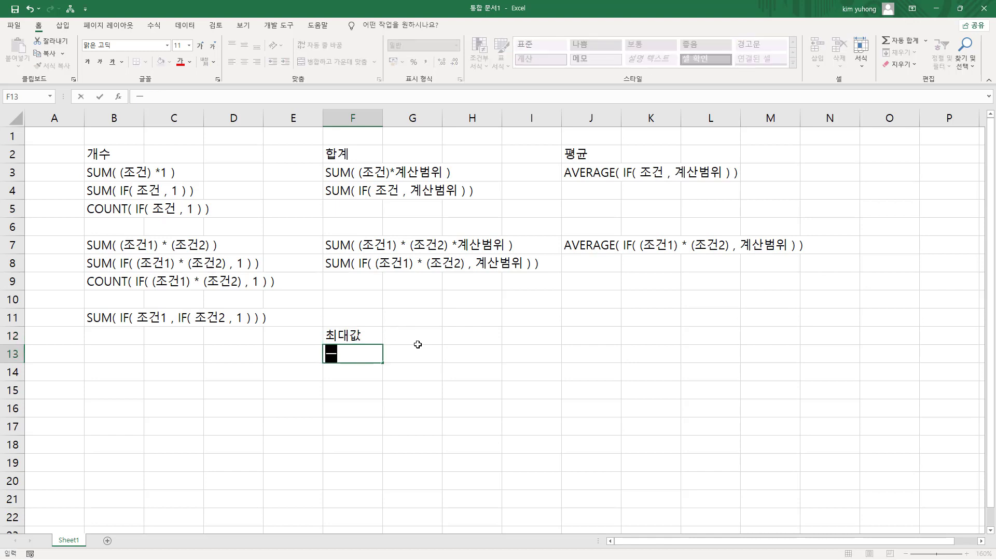
{"action": "key", "text": "BackSpace"}
{"action": "key", "text": "BackSpace"}
{"action": "key", "text": "Hangul"}
{"action": "type", "text": "MAX"}
{"action": "type", "text": "( (WH"}
{"action": "key", "text": "BackSpace"}
{"action": "key", "text": "BackSpace"}
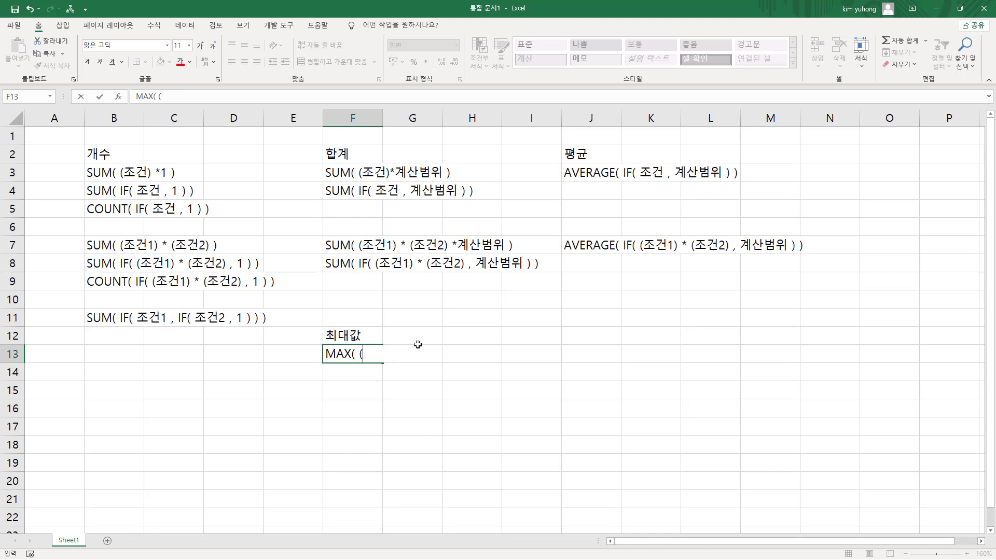
{"action": "key", "text": "Hangul"}
{"action": "type", "text": "족건)"}
{"action": "type", "text": " *계산버"}
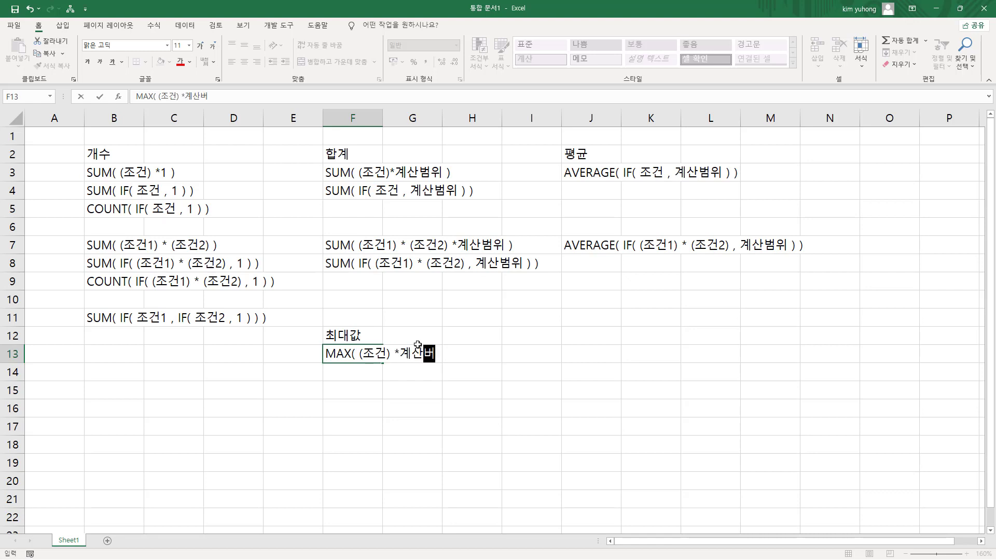
{"action": "type", "text": "범위)"}
{"action": "key", "text": "Return"}
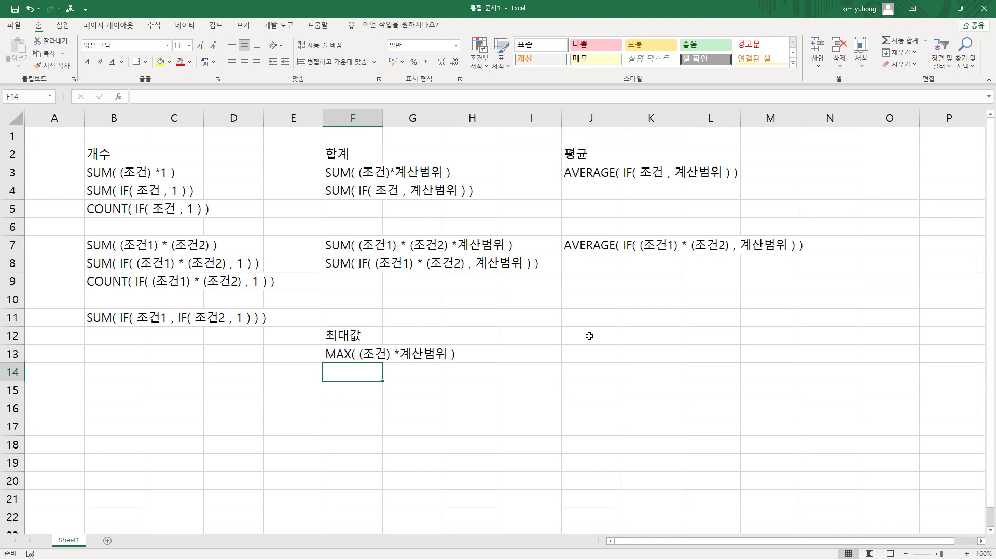
Enter the one-condition maximum pattern with IF, MAX( IF( 조건 , 계산범위 ) ), as text in F14
{"action": "type", "text": "ㅡㅁ"}
{"action": "key", "text": "BackSpace"}
{"action": "key", "text": "BackSpace"}
{"action": "key", "text": "Hangul"}
{"action": "type", "text": "MAX"}
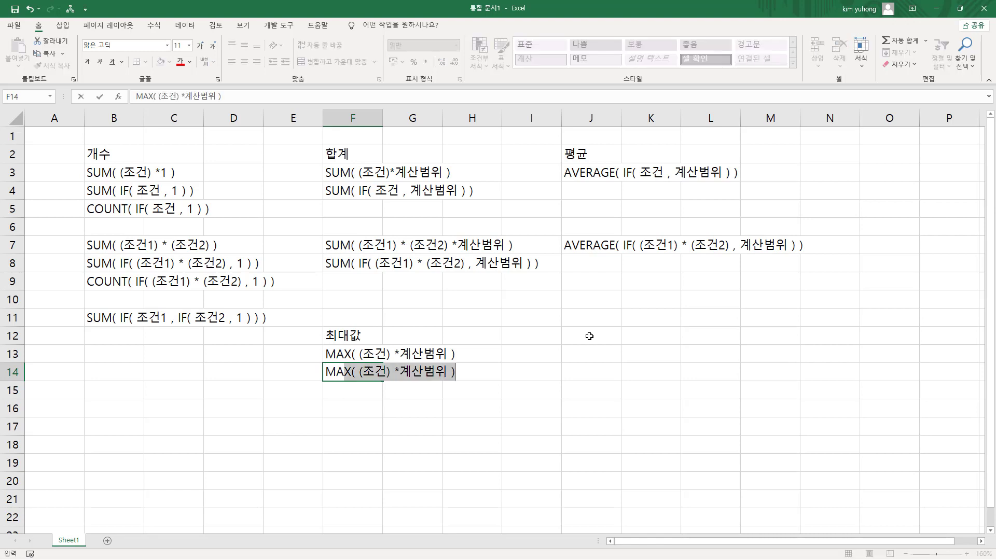
{"action": "type", "text": "("}
{"action": "key", "text": "Delete"}
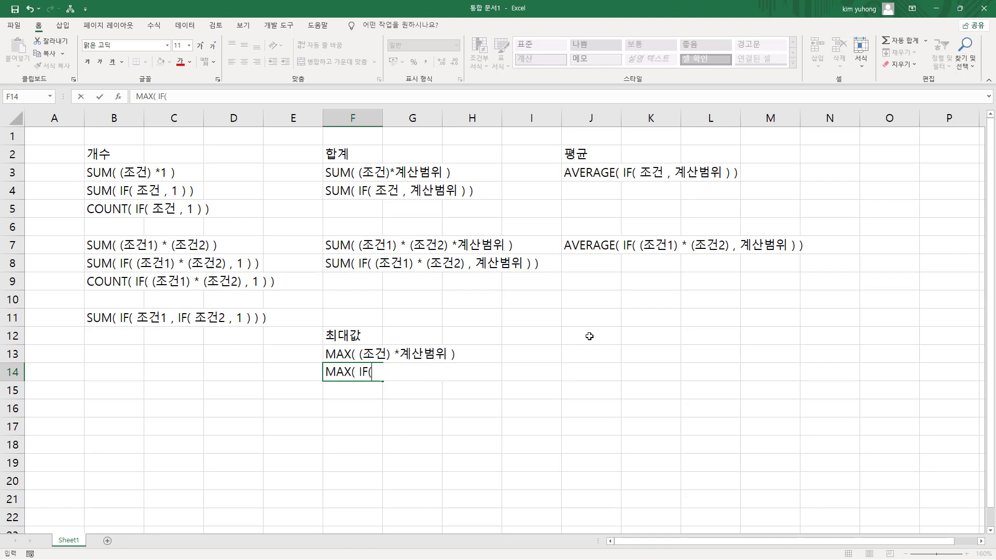
{"action": "type", "text": "IF( w"}
{"action": "key", "text": "BackSpace"}
{"action": "key", "text": "Hangul"}
{"action": "type", "text": "조건 , 계산"}
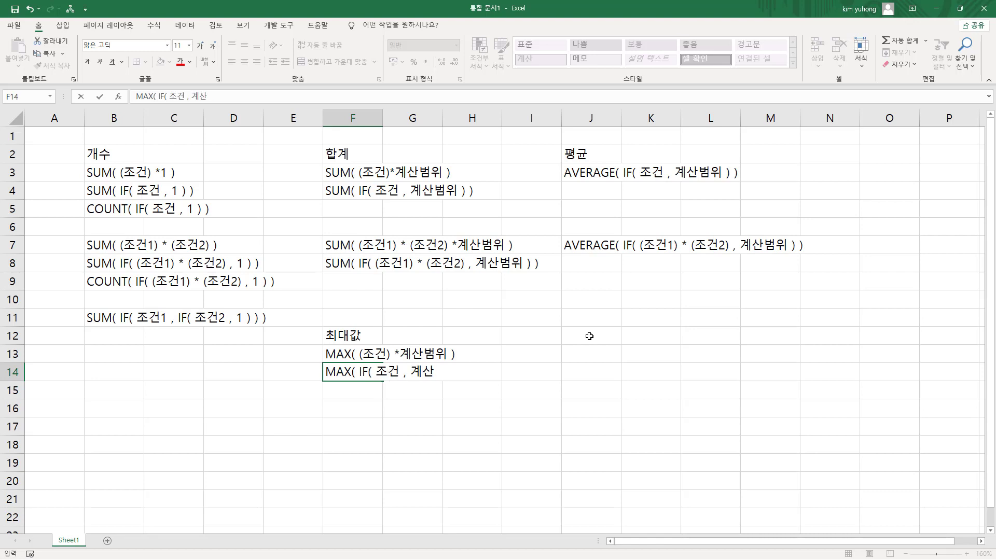
{"action": "type", "text": "범위"}
{"action": "key", "text": "Return"}
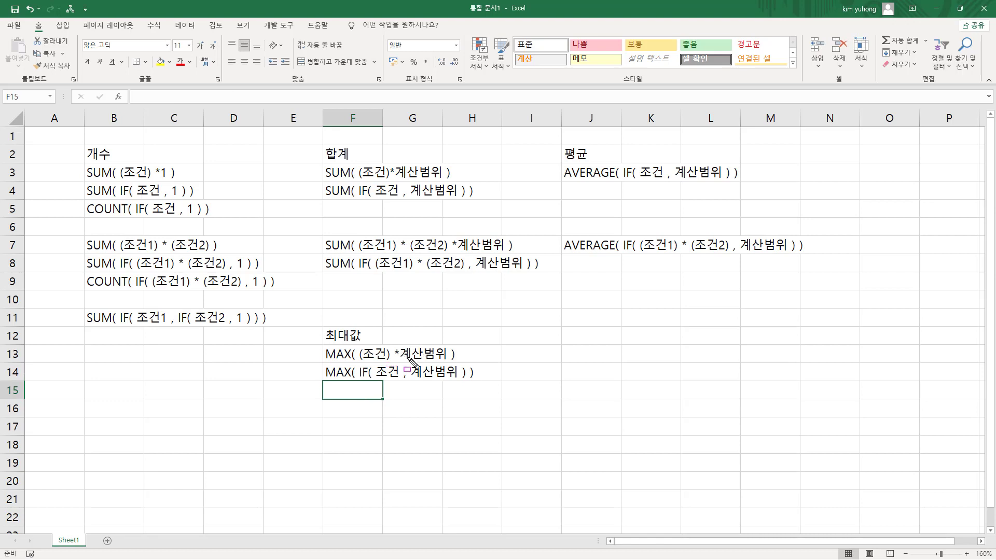
{"action": "left_click_drag", "start_coordinate": [402, 360], "coordinate": [449, 360]}
{"action": "left_click_drag", "start_coordinate": [326, 344], "coordinate": [352, 360]}
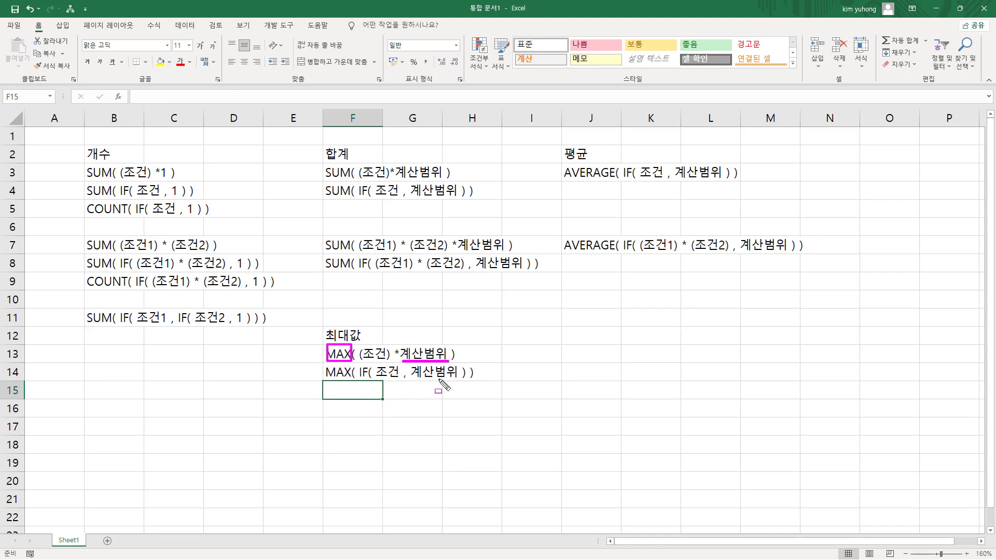
{"action": "left_click_drag", "start_coordinate": [411, 378], "coordinate": [457, 379]}
{"action": "left_click_drag", "start_coordinate": [327, 363], "coordinate": [352, 380]}
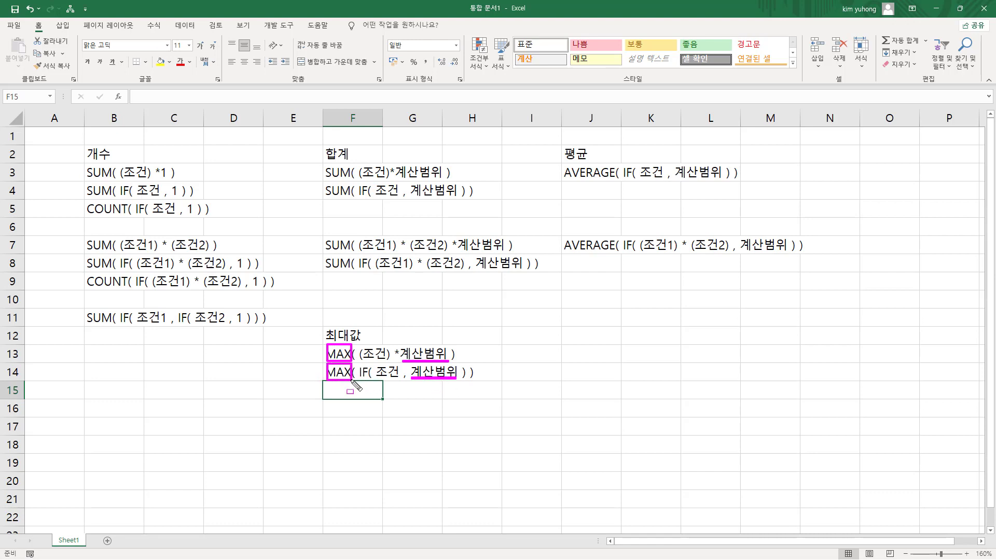
{"action": "key", "text": "Escape"}
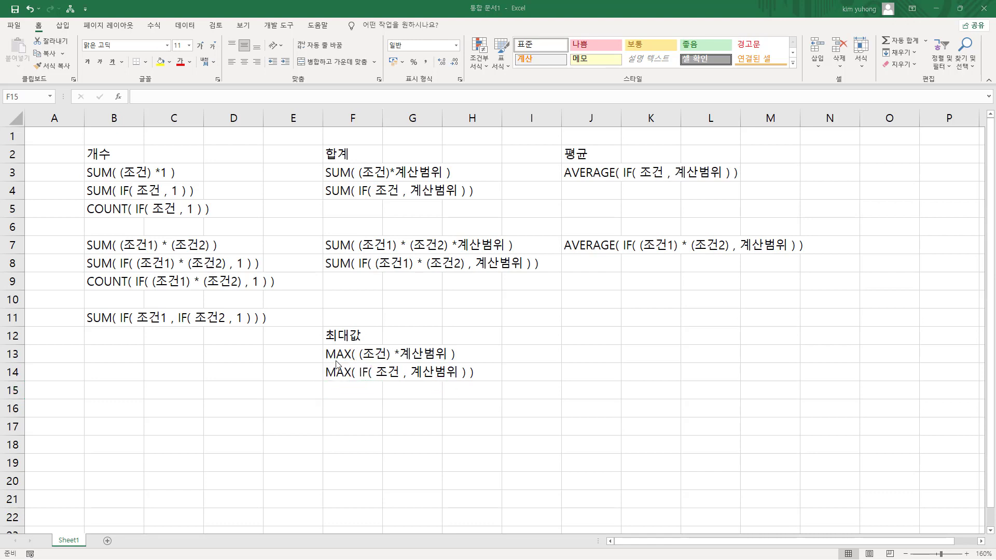
{"action": "mouse_move", "coordinate": [317, 328]}
{"action": "left_mouse_down"}
{"action": "mouse_move", "coordinate": [466, 391]}
{"action": "mouse_move", "coordinate": [482, 383]}
{"action": "left_mouse_up"}
{"action": "mouse_move", "coordinate": [320, 145]}
{"action": "left_mouse_down"}
{"action": "mouse_move", "coordinate": [354, 191]}
{"action": "mouse_move", "coordinate": [494, 205]}
{"action": "left_mouse_up"}
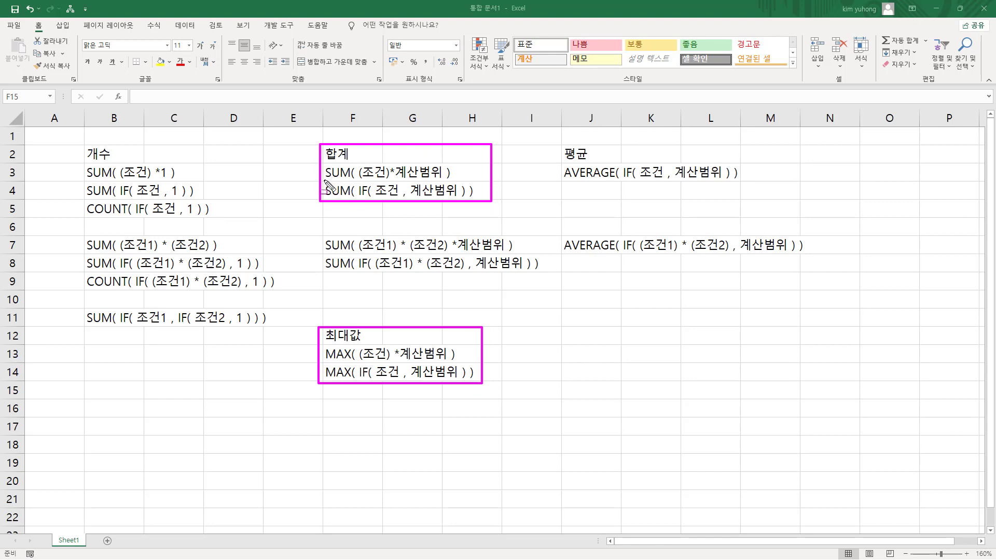
{"action": "mouse_move", "coordinate": [326, 179]}
{"action": "left_mouse_down"}
{"action": "mouse_move", "coordinate": [350, 179]}
{"action": "mouse_move", "coordinate": [348, 197]}
{"action": "left_mouse_up"}
{"action": "mouse_move", "coordinate": [326, 359]}
{"action": "left_mouse_down"}
{"action": "mouse_move", "coordinate": [349, 359]}
{"action": "mouse_move", "coordinate": [350, 377]}
{"action": "left_mouse_up"}
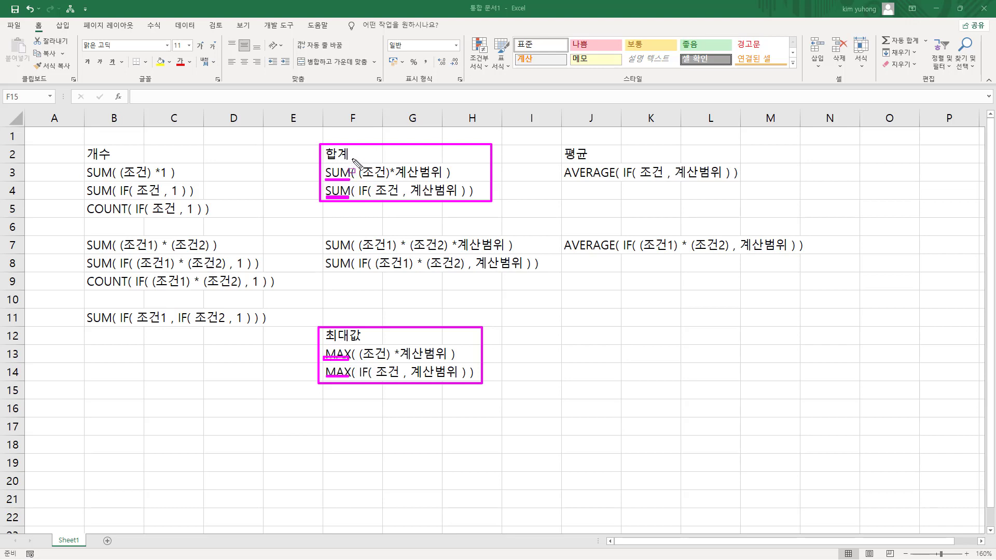
{"action": "left_click_drag", "start_coordinate": [352, 159], "coordinate": [477, 199]}
{"action": "mouse_move", "coordinate": [352, 344]}
{"action": "left_mouse_down"}
{"action": "mouse_move", "coordinate": [365, 378]}
{"action": "mouse_move", "coordinate": [478, 383]}
{"action": "left_mouse_up"}
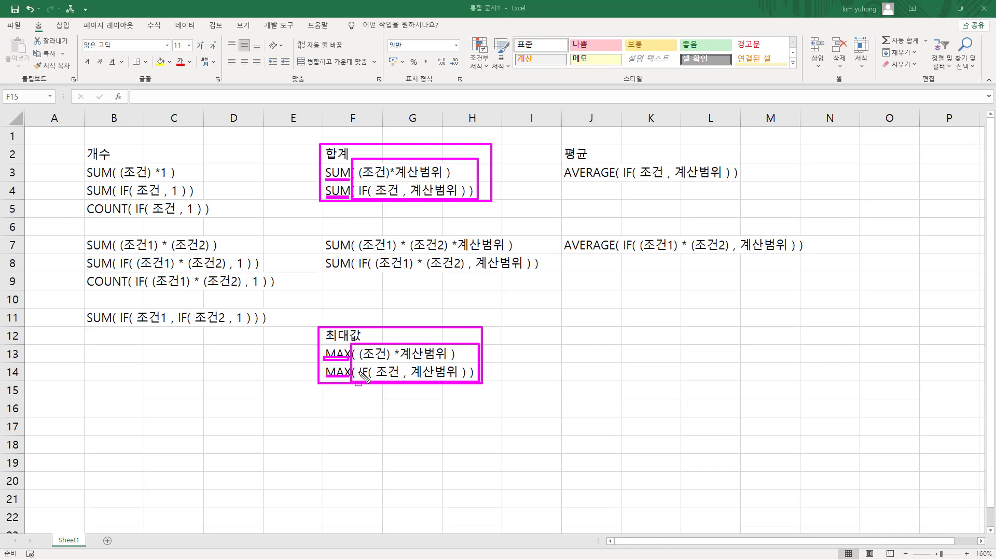
{"action": "key", "text": "Escape"}
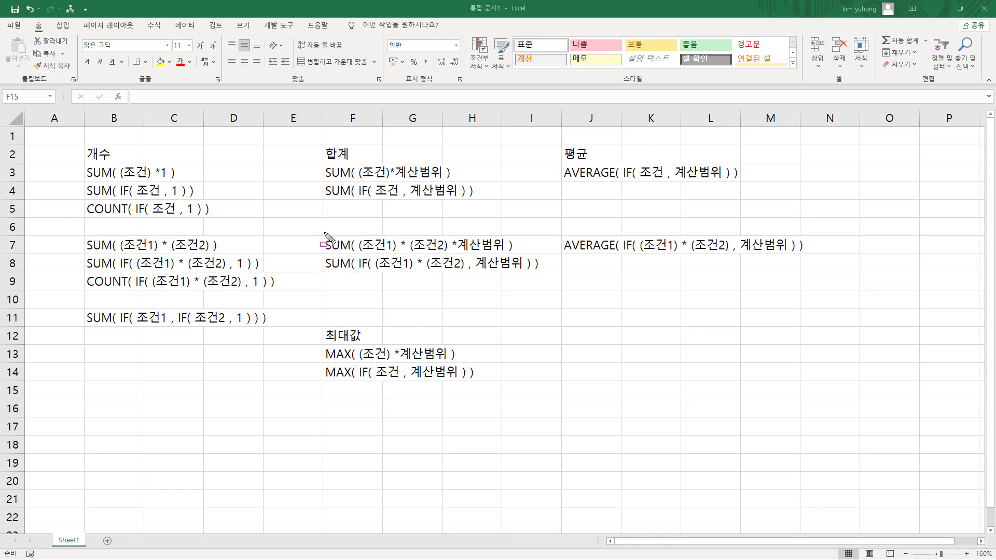
{"action": "left_click_drag", "start_coordinate": [326, 244], "coordinate": [557, 288]}
{"action": "key", "text": "Escape"}
Copy the two-condition sum patterns in F7:F8 to F16:F17
{"action": "left_click_drag", "start_coordinate": [343, 245], "coordinate": [352, 264]}
{"action": "key", "text": "ctrl+c"}
{"action": "left_click", "coordinate": [348, 410]}
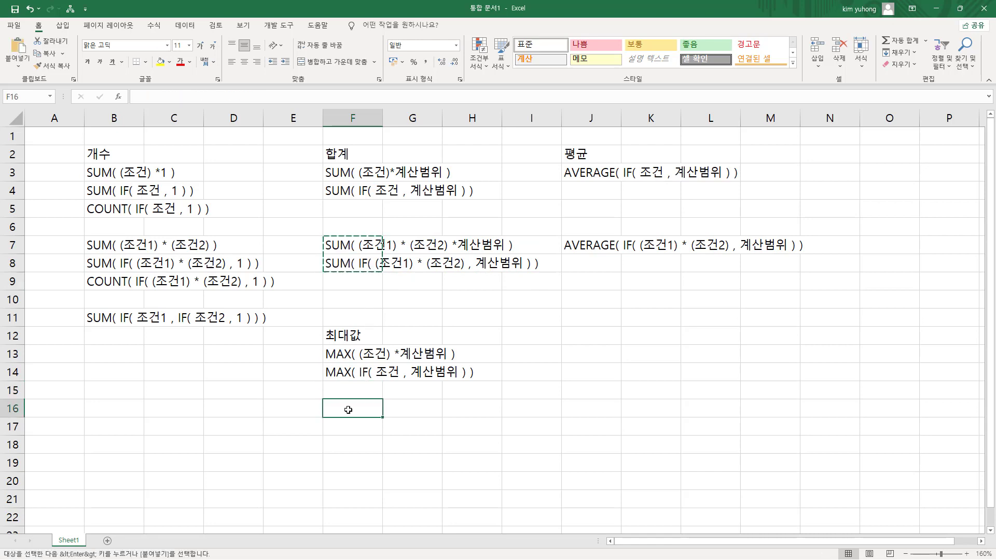
{"action": "key", "text": "ctrl+v"}
{"action": "double_click", "coordinate": [347, 410]}
{"action": "left_click_drag", "start_coordinate": [347, 411], "coordinate": [276, 398]}
{"action": "key", "text": "Escape"}
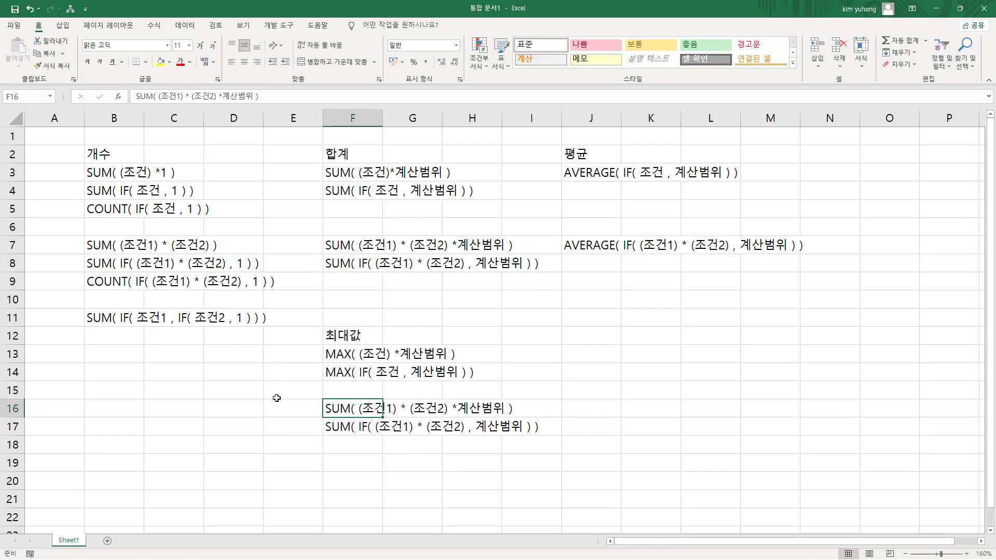
Replace SUM with MAX in F16 so the pattern reads MAX( (조건1) * (조건2) *계산범위 )
{"action": "double_click", "coordinate": [347, 410]}
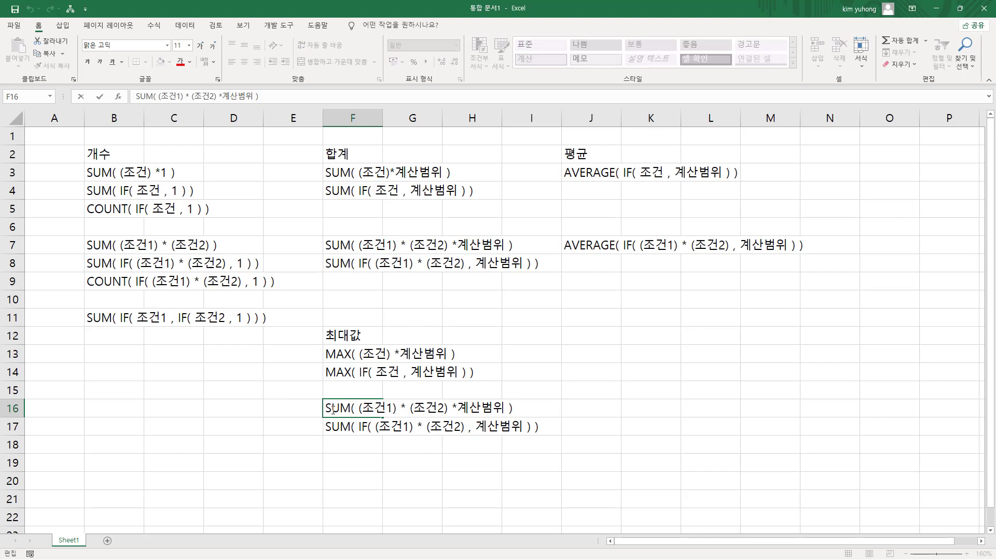
{"action": "left_click_drag", "start_coordinate": [347, 410], "coordinate": [197, 402]}
{"action": "type", "text": "ㅡㅁ"}
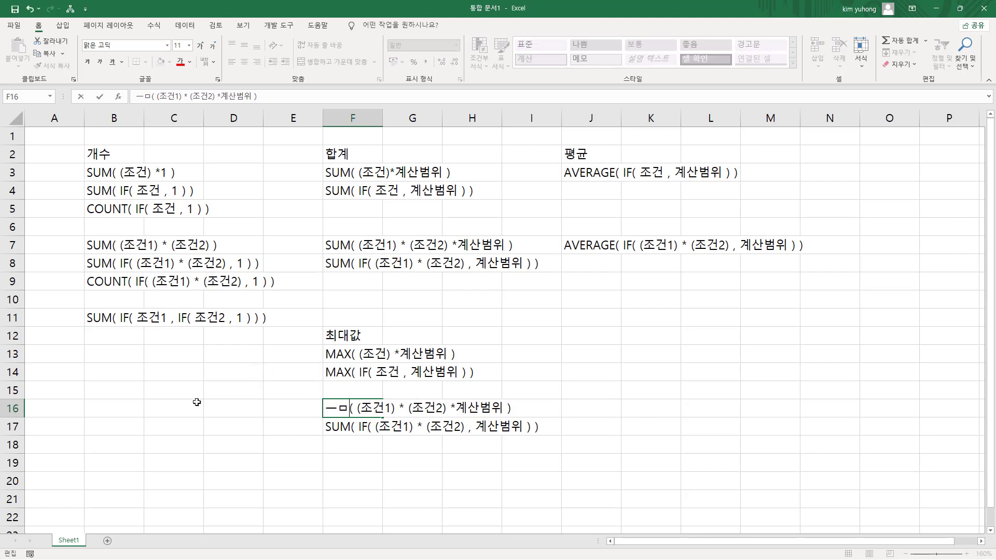
{"action": "key", "text": "BackSpace"}
{"action": "key", "text": "BackSpace"}
{"action": "key", "text": "Hangul"}
{"action": "type", "text": "MAX"}
{"action": "key", "text": "Return"}
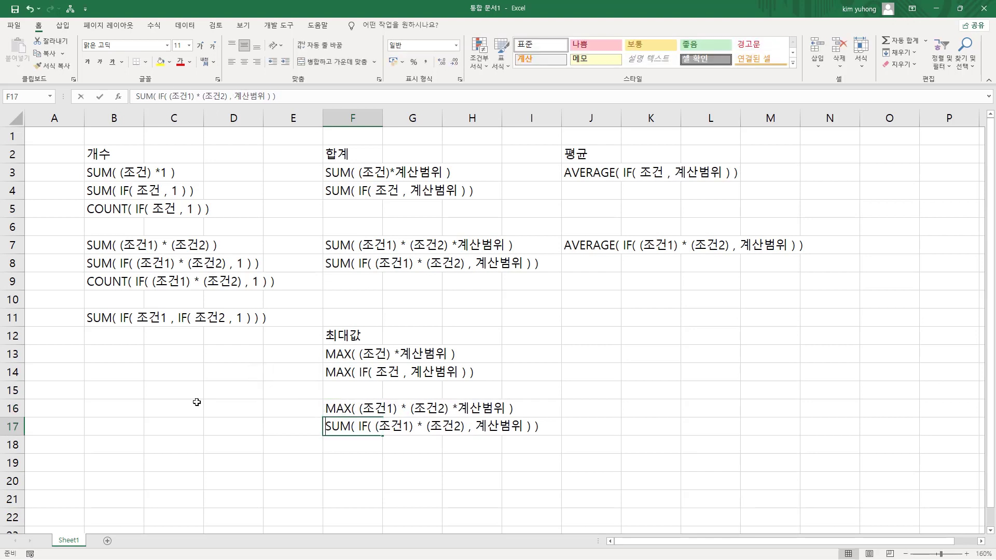
Replace SUM with MAX in F17 so the pattern reads MAX( IF( (조건1) * (조건2) , 계산범위 ) )
{"action": "key", "text": "F2"}
{"action": "key", "text": "Home"}
{"action": "key", "text": "Delete"}
{"action": "key", "text": "Delete"}
{"action": "key", "text": "Delete"}
{"action": "type", "text": "MAX"}
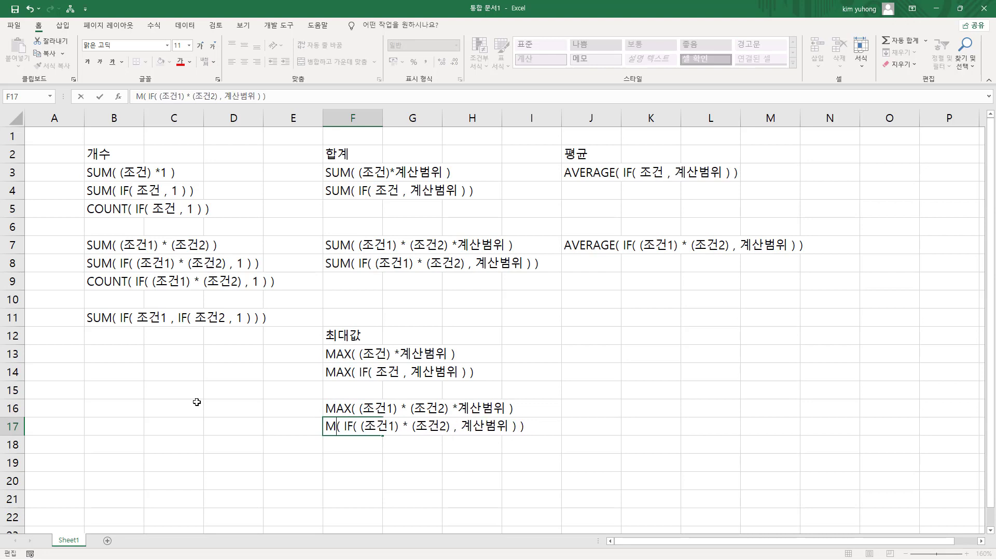
{"action": "key", "text": "Return"}
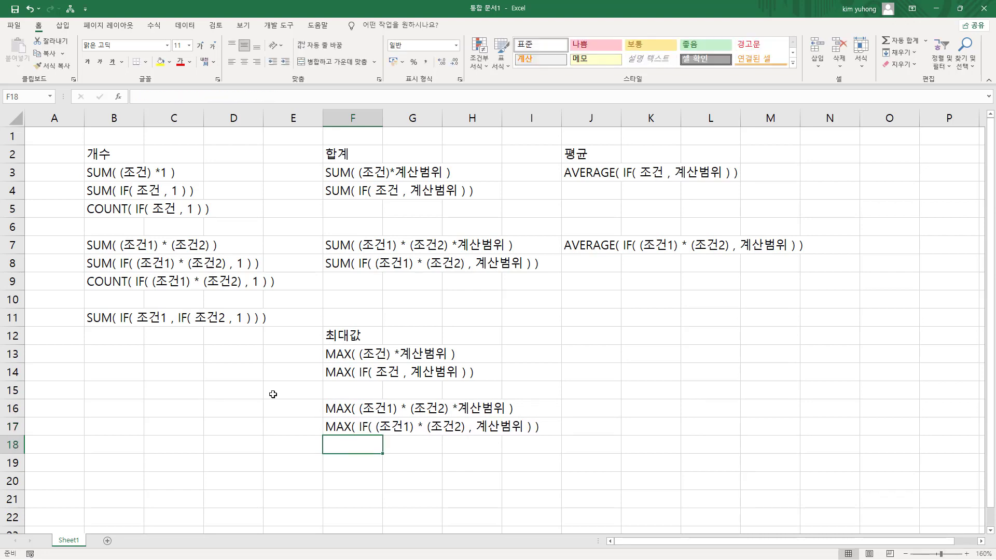
{"action": "mouse_move", "coordinate": [318, 397]}
{"action": "left_mouse_down"}
{"action": "mouse_move", "coordinate": [414, 418]}
{"action": "mouse_move", "coordinate": [528, 418]}
{"action": "left_mouse_up"}
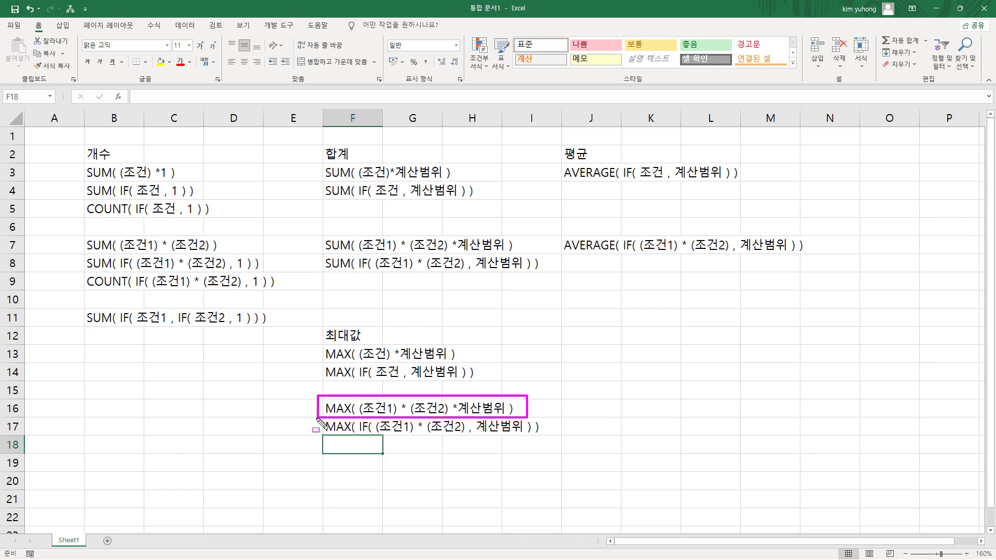
{"action": "mouse_move", "coordinate": [318, 418]}
{"action": "left_mouse_down"}
{"action": "mouse_move", "coordinate": [387, 440]}
{"action": "mouse_move", "coordinate": [547, 437]}
{"action": "left_mouse_up"}
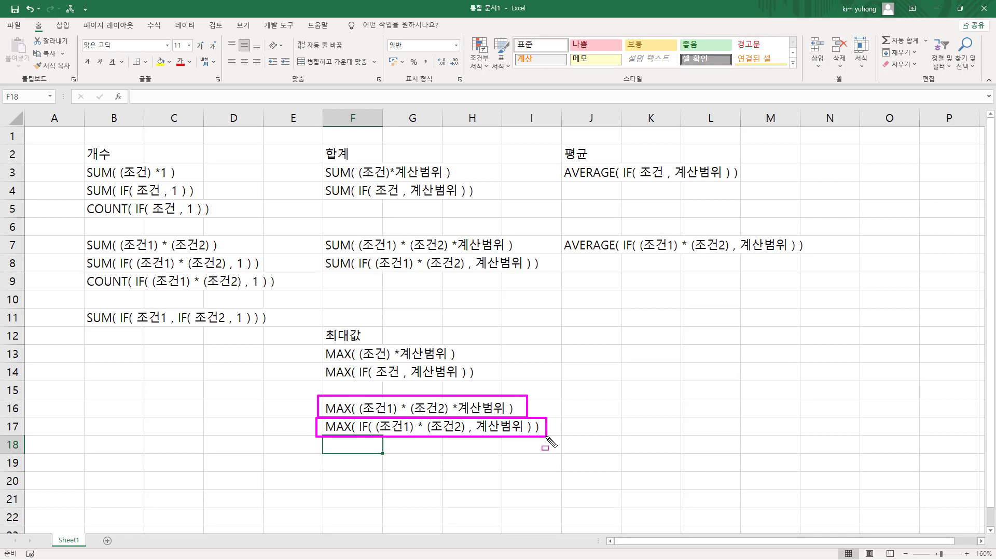
{"action": "key", "text": "Escape"}
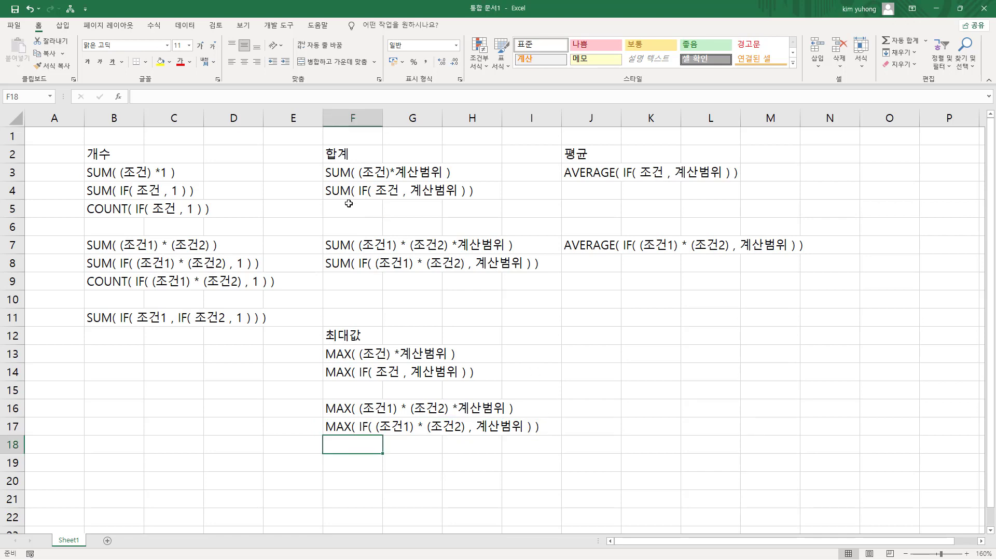
{"action": "left_click_drag", "start_coordinate": [316, 140], "coordinate": [541, 275]}
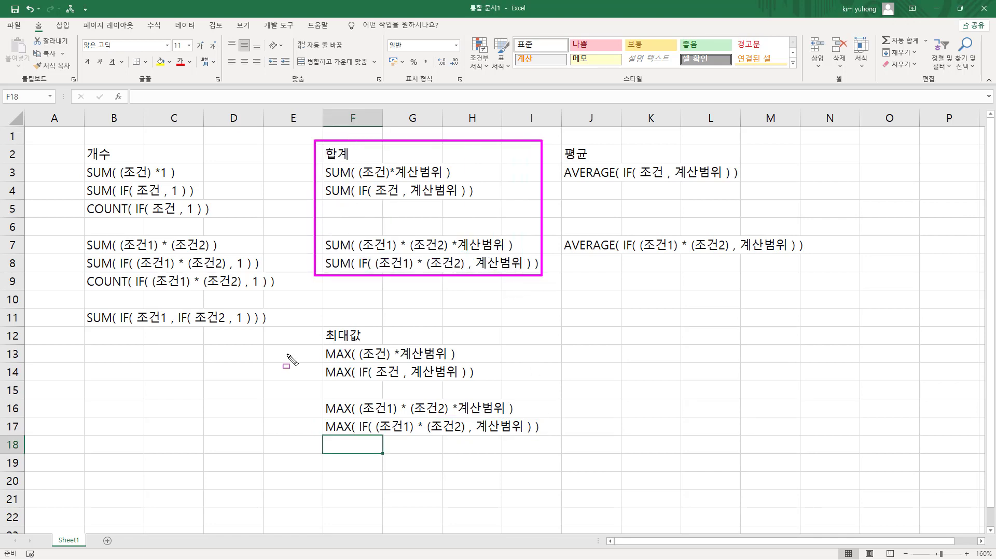
{"action": "mouse_move", "coordinate": [317, 320]}
{"action": "left_mouse_down"}
{"action": "mouse_move", "coordinate": [467, 423]}
{"action": "mouse_move", "coordinate": [555, 439]}
{"action": "left_mouse_up"}
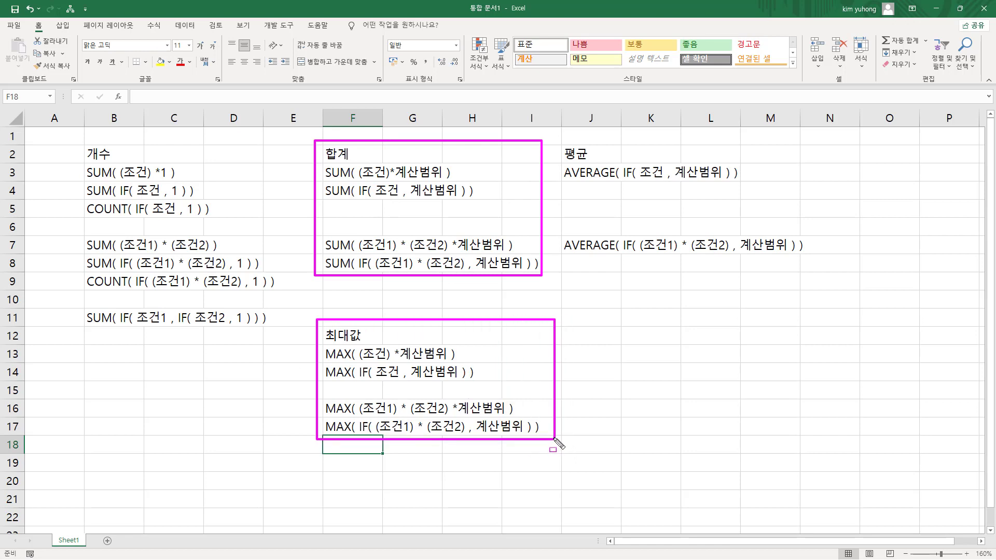
{"action": "left_click_drag", "start_coordinate": [320, 344], "coordinate": [345, 435]}
{"action": "mouse_move", "coordinate": [326, 165]}
{"action": "left_mouse_down"}
{"action": "mouse_move", "coordinate": [351, 280]}
{"action": "mouse_move", "coordinate": [348, 271]}
{"action": "left_mouse_up"}
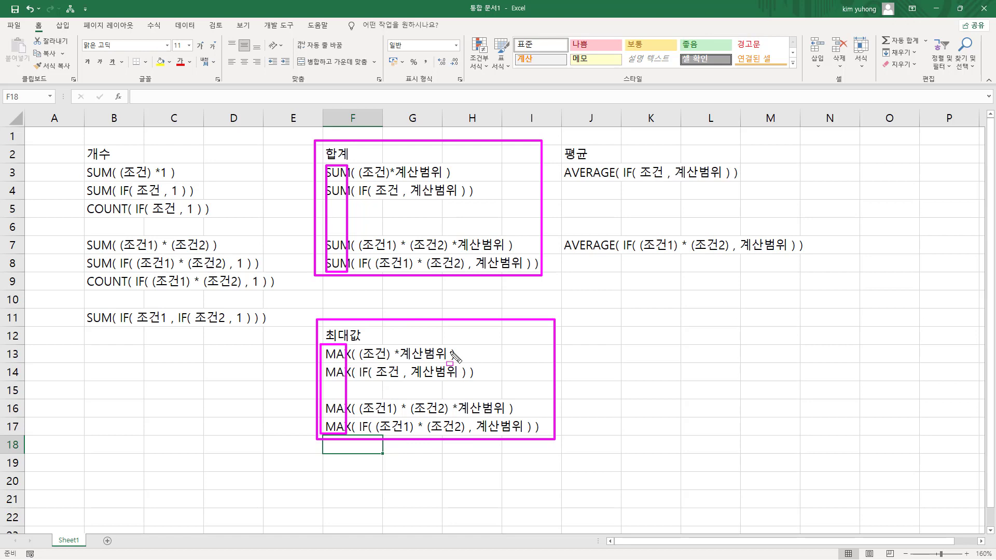
{"action": "key", "text": "Escape"}
Enter the heading 최소값 in J12
{"action": "left_click", "coordinate": [588, 337]}
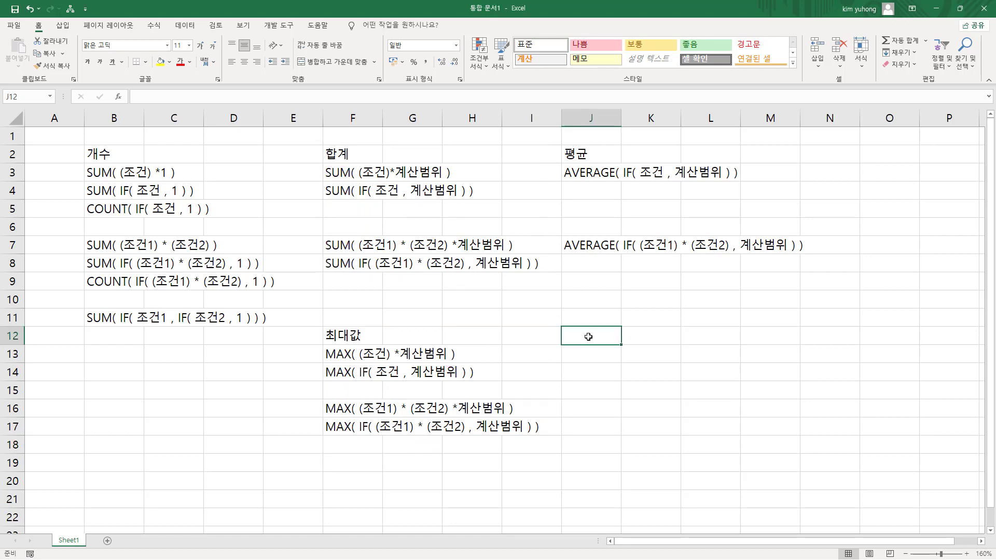
{"action": "type", "text": "CH최"}
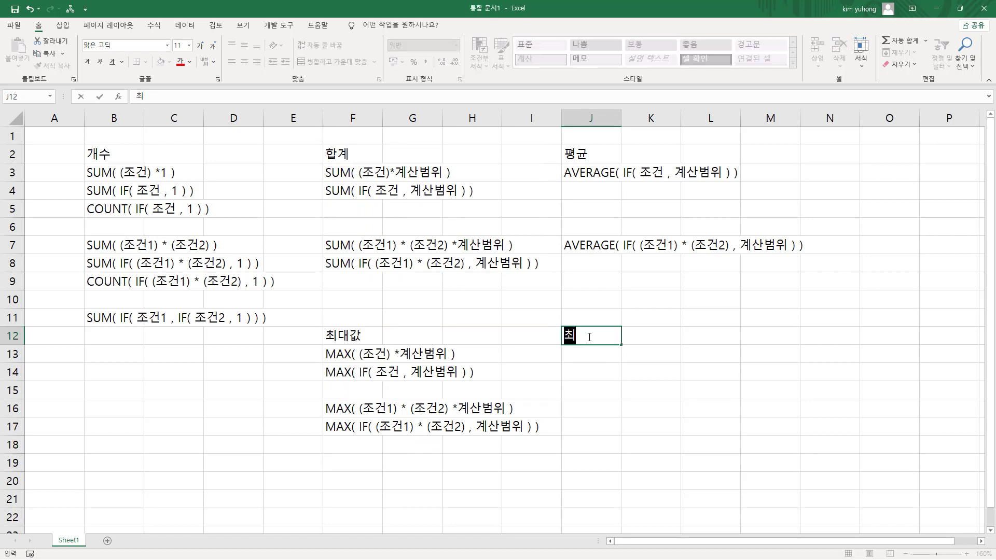
{"action": "type", "text": "소값"}
{"action": "key", "text": "Return"}
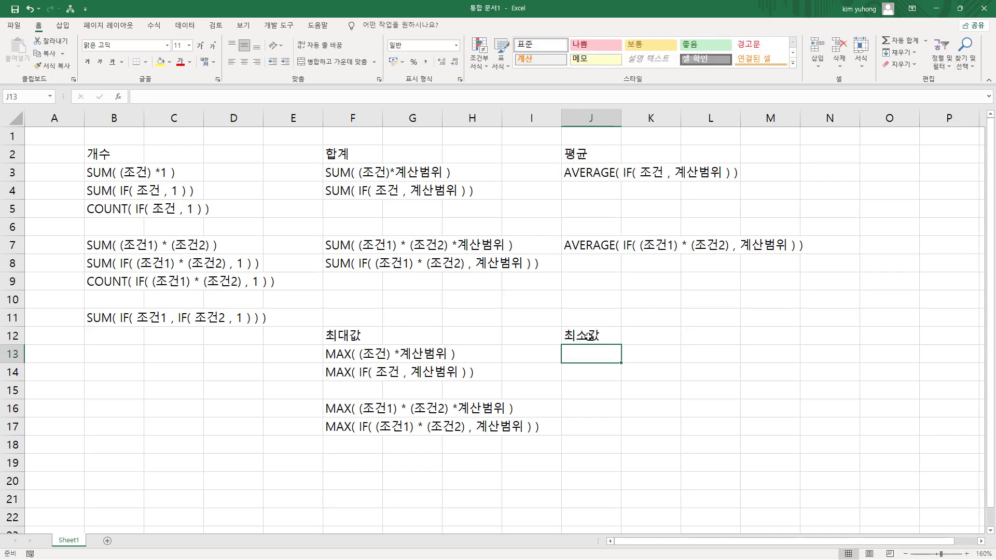
Enter the one-condition minimum pattern MIN( IF( 조건 , 계산범위 ) ) as text in J13
{"action": "type", "text": "MIN( IF("}
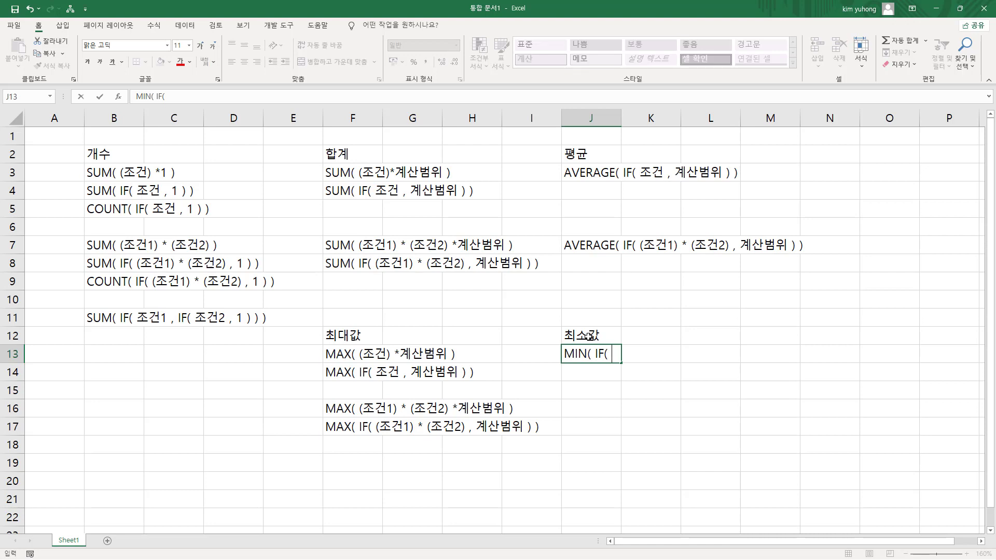
{"action": "type", "text": "조거"}
{"action": "type", "text": " , 계산ㅂ"}
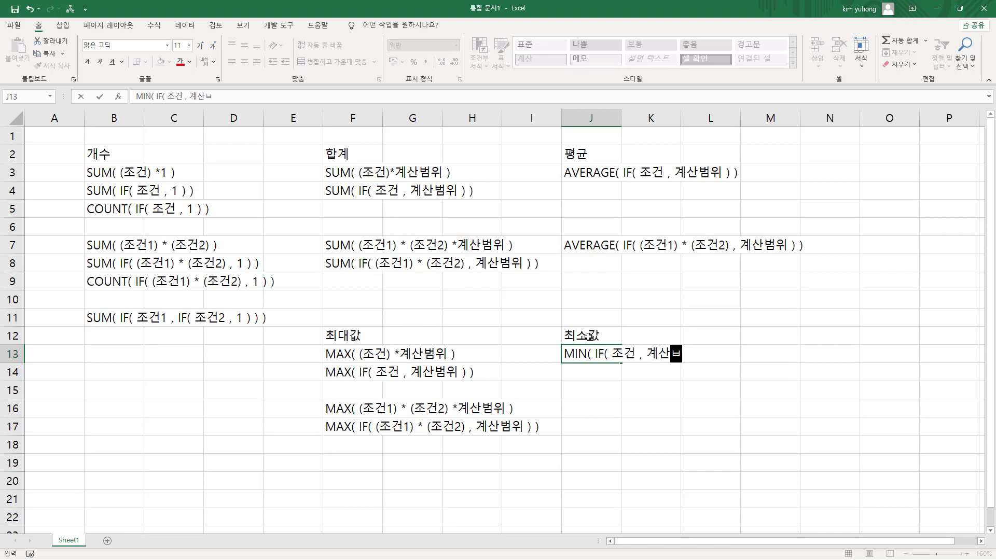
{"action": "type", "text": "범위"}
{"action": "key", "text": "Return"}
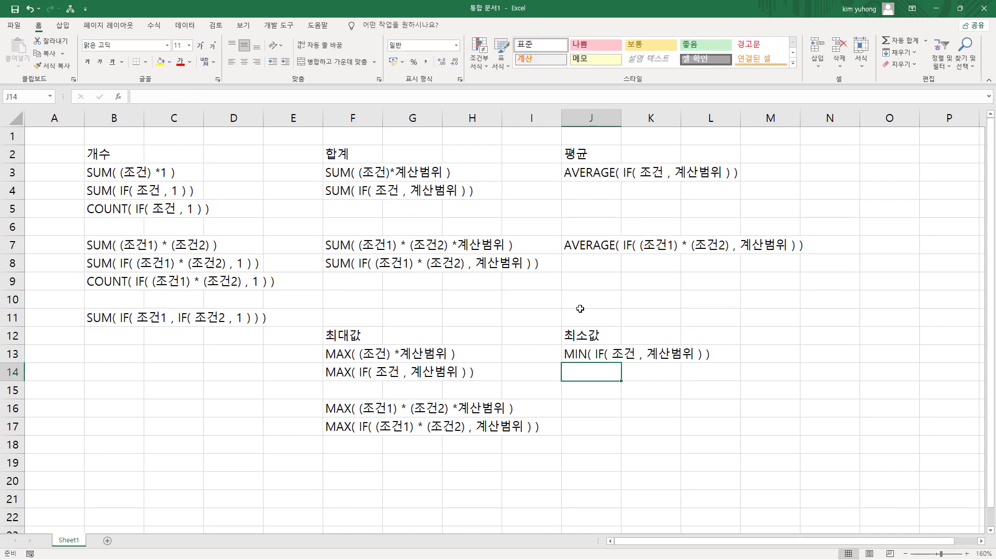
{"action": "mouse_move", "coordinate": [612, 362]}
{"action": "left_mouse_down"}
{"action": "mouse_move", "coordinate": [636, 346]}
{"action": "mouse_move", "coordinate": [691, 359]}
{"action": "left_mouse_up"}
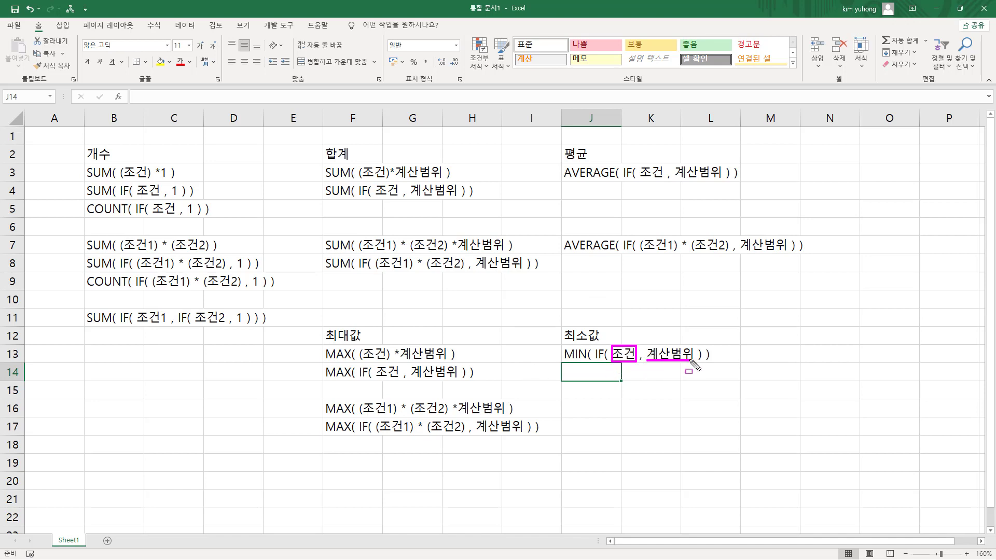
{"action": "left_click_drag", "start_coordinate": [561, 346], "coordinate": [587, 360]}
{"action": "key", "text": "Escape"}
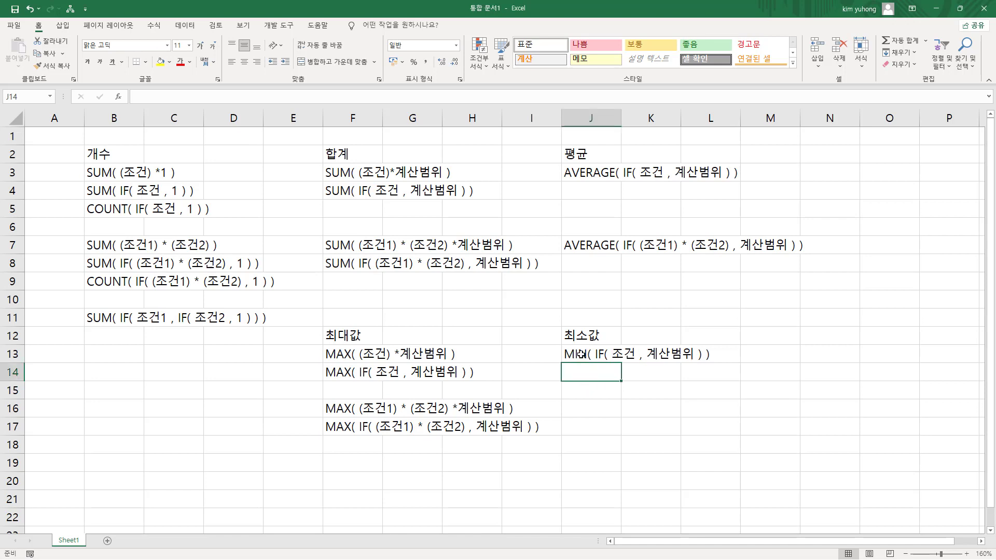
{"action": "left_click", "coordinate": [582, 356]}
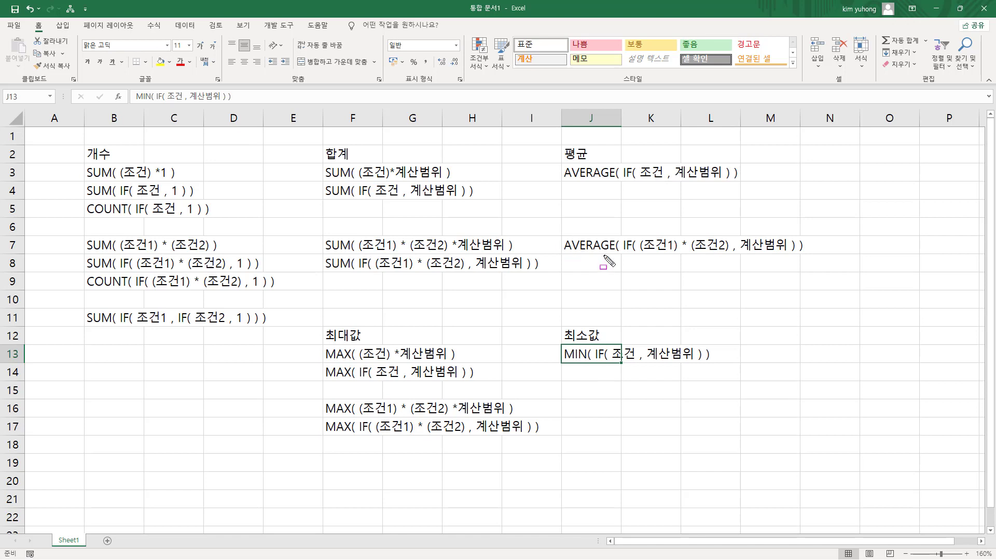
{"action": "left_click_drag", "start_coordinate": [560, 232], "coordinate": [816, 255]}
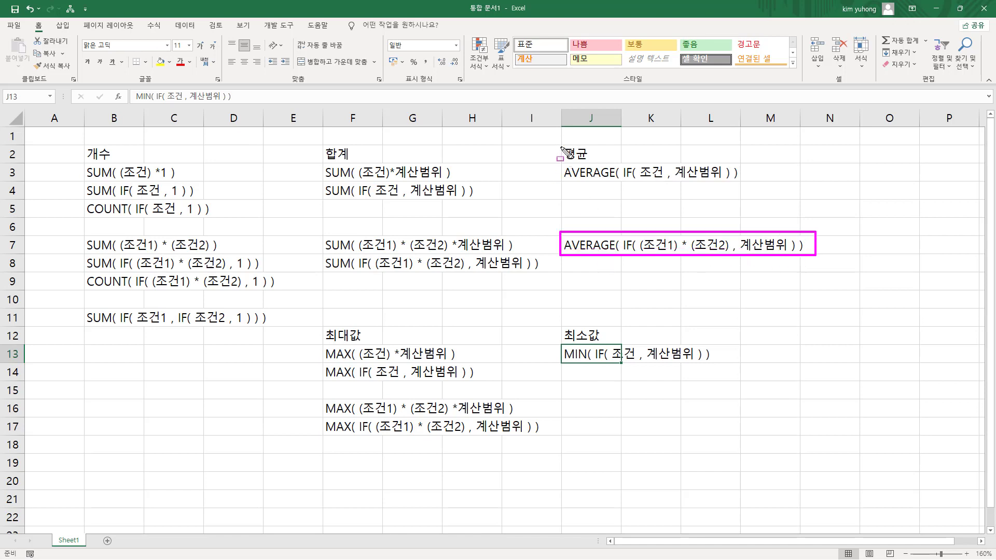
{"action": "left_click_drag", "start_coordinate": [561, 157], "coordinate": [748, 184]}
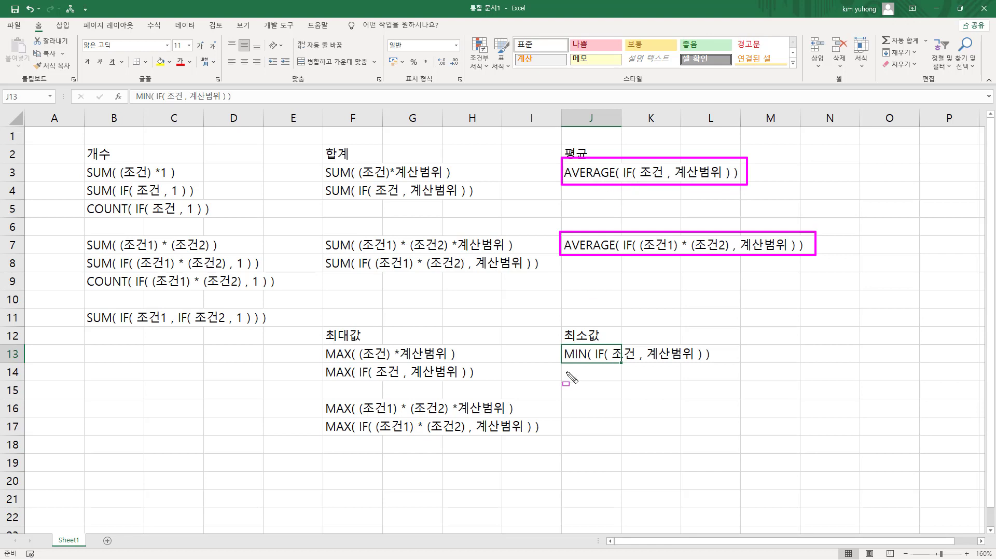
{"action": "left_click_drag", "start_coordinate": [561, 341], "coordinate": [728, 370]}
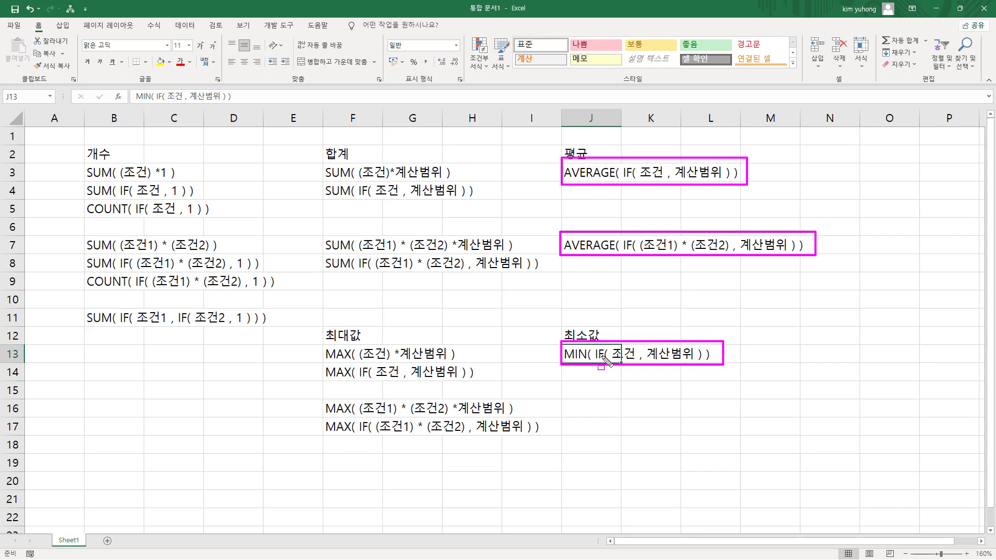
{"action": "key", "text": "Escape"}
{"action": "left_click_drag", "start_coordinate": [564, 362], "coordinate": [709, 362]}
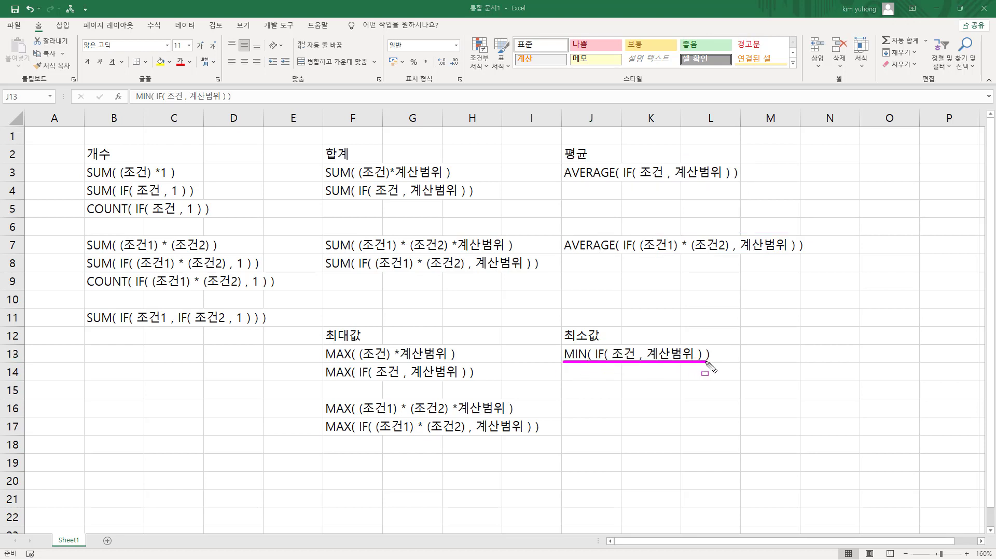
{"action": "left_click_drag", "start_coordinate": [560, 182], "coordinate": [755, 182]}
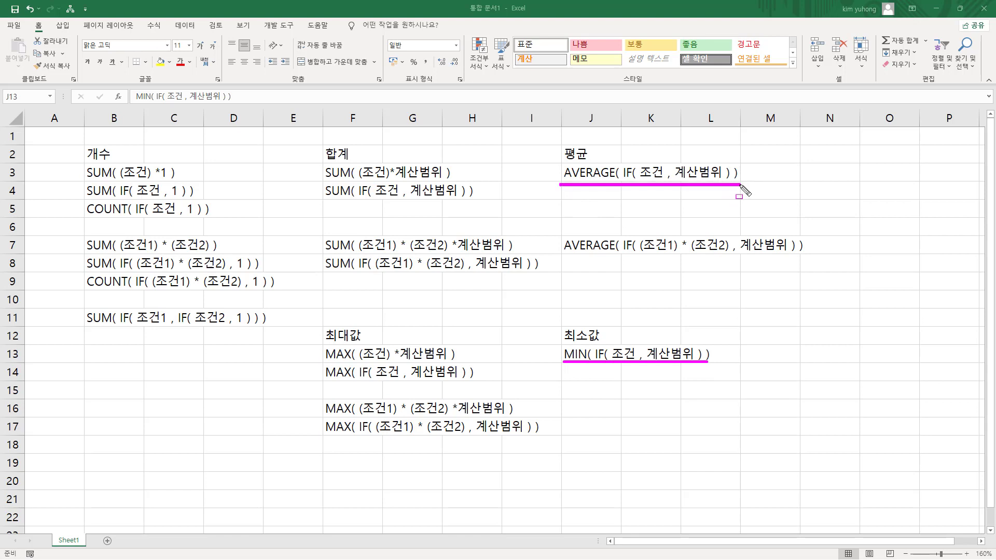
{"action": "left_click_drag", "start_coordinate": [620, 179], "coordinate": [735, 179]}
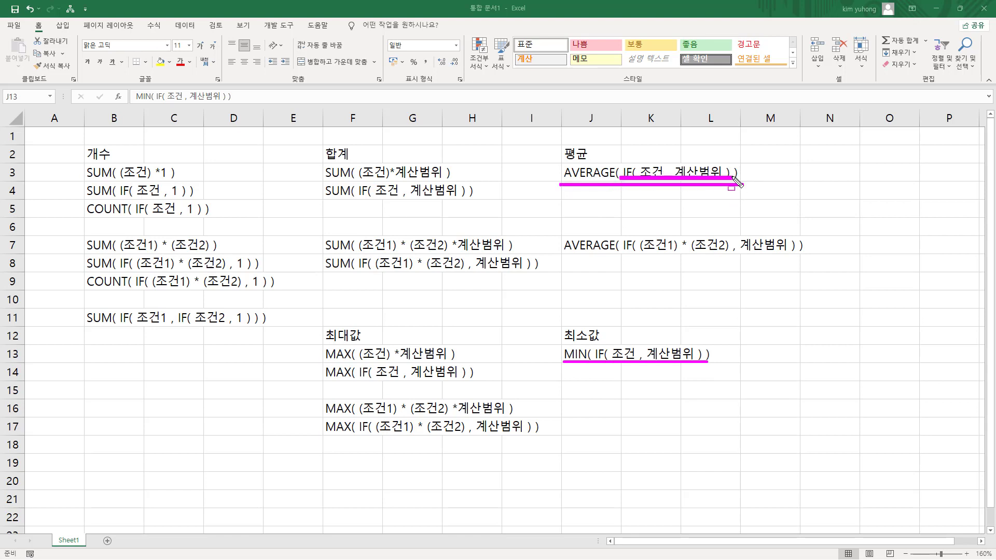
{"action": "left_click", "coordinate": [594, 344]}
{"action": "left_click_drag", "start_coordinate": [598, 351], "coordinate": [714, 363]}
{"action": "key", "text": "Escape"}
Copy the two-condition average pattern from J7 to J16 and replace AVERAGE with MIN, giving MIN( IF( (조건1) * (조건2) , 계산범위 ) )
{"action": "left_click", "coordinate": [604, 250]}
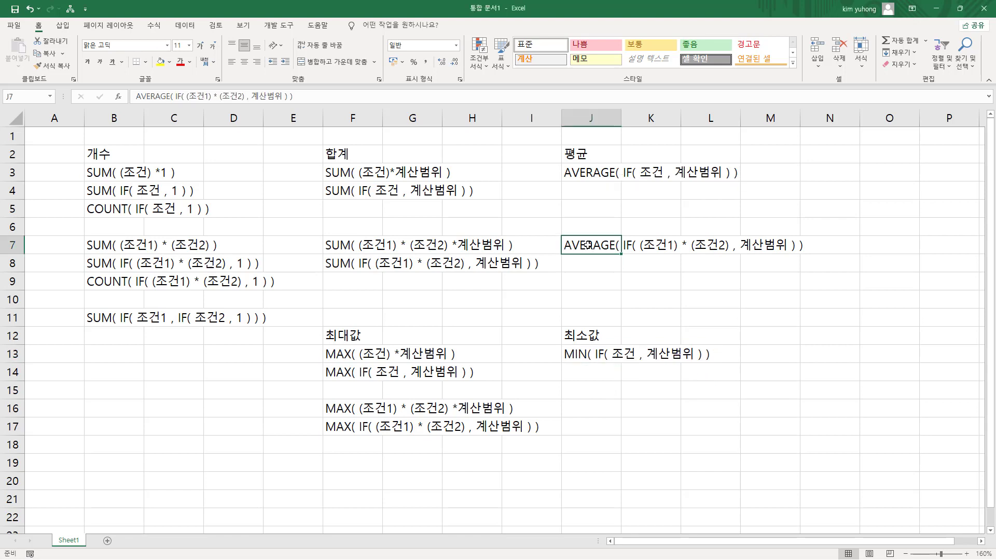
{"action": "key", "text": "ctrl+c"}
{"action": "left_click", "coordinate": [585, 410]}
{"action": "key", "text": "ctrl+v"}
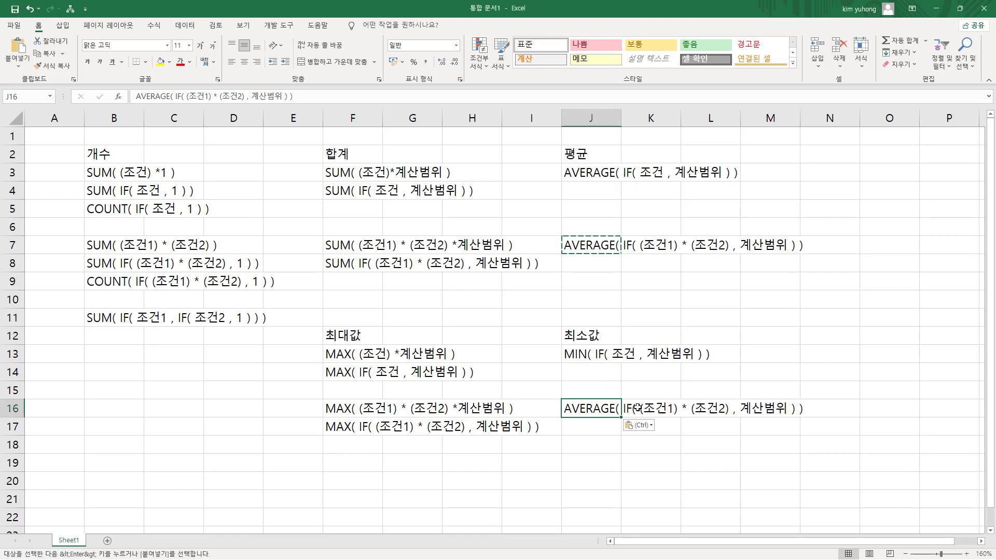
{"action": "double_click", "coordinate": [601, 409]}
{"action": "double_click", "coordinate": [590, 409]}
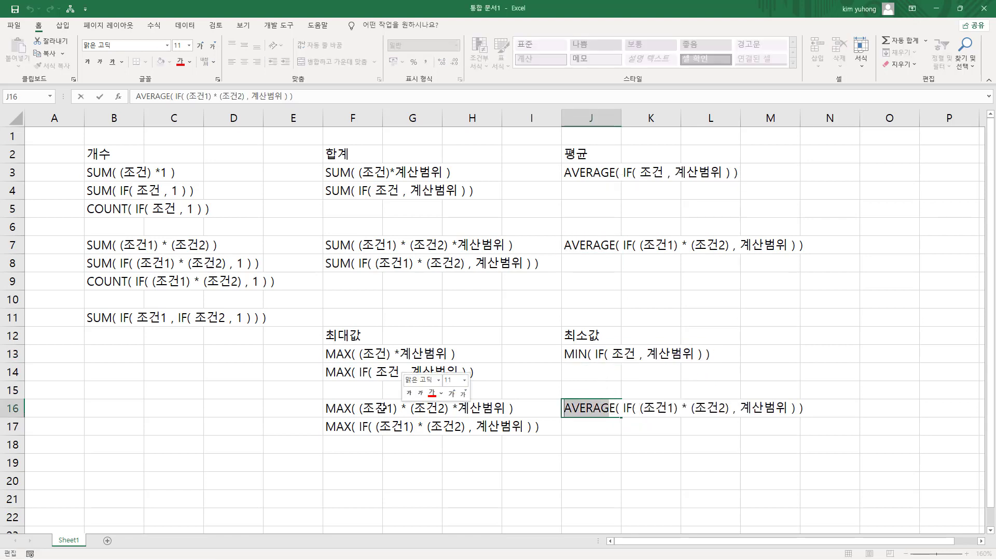
{"action": "key", "text": "BackSpace"}
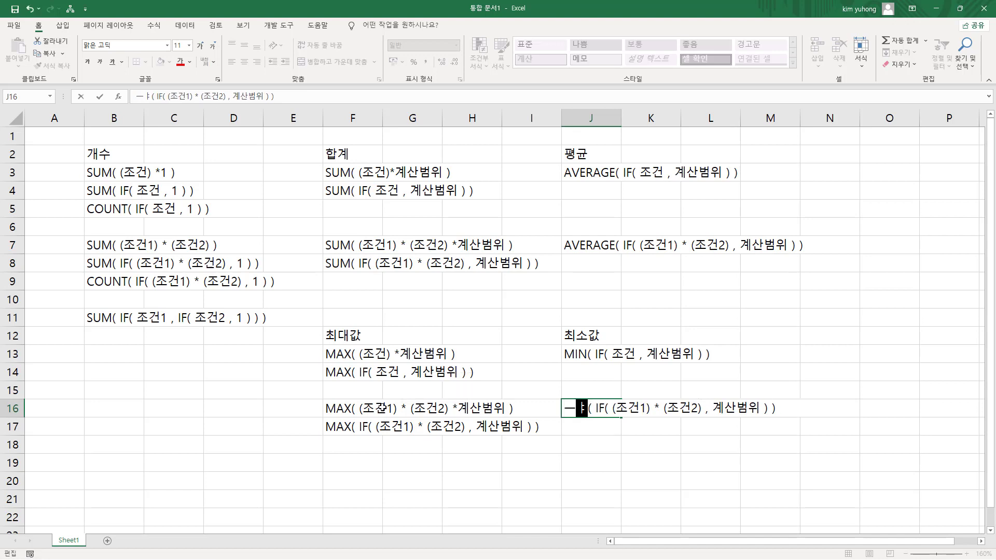
{"action": "type", "text": "MIN"}
{"action": "key", "text": "Return"}
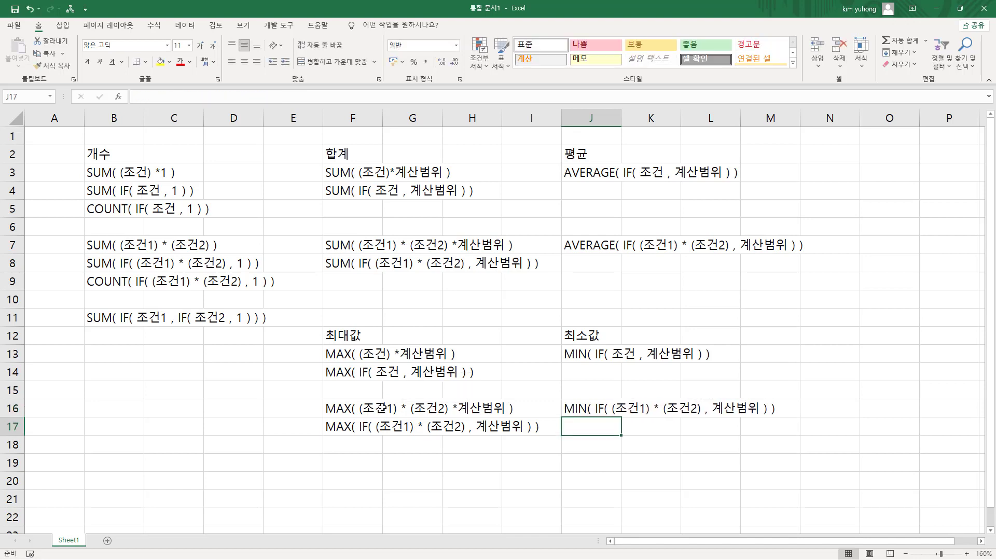
{"action": "mouse_move", "coordinate": [554, 161]}
{"action": "left_mouse_down"}
{"action": "mouse_move", "coordinate": [570, 195]}
{"action": "mouse_move", "coordinate": [820, 258]}
{"action": "left_mouse_up"}
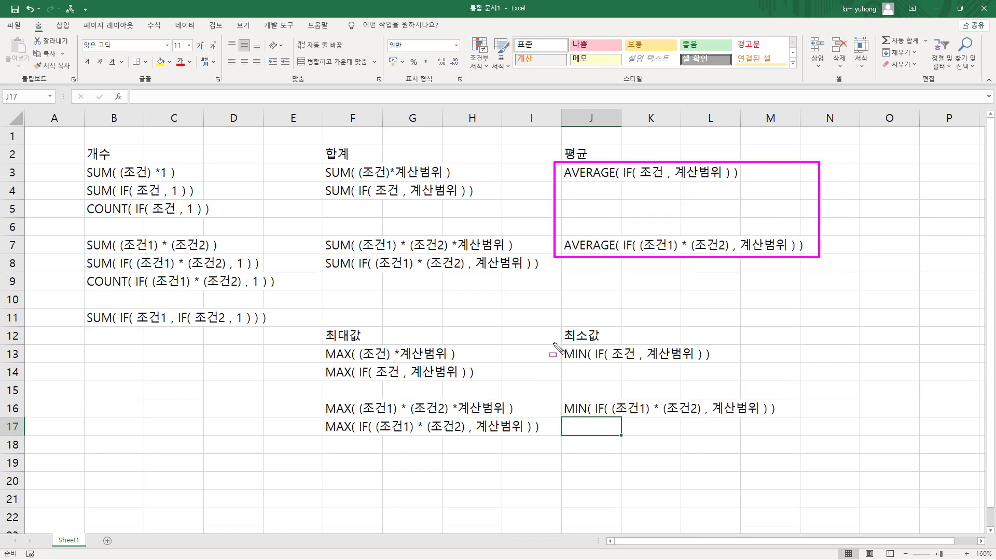
{"action": "left_click_drag", "start_coordinate": [553, 343], "coordinate": [790, 422]}
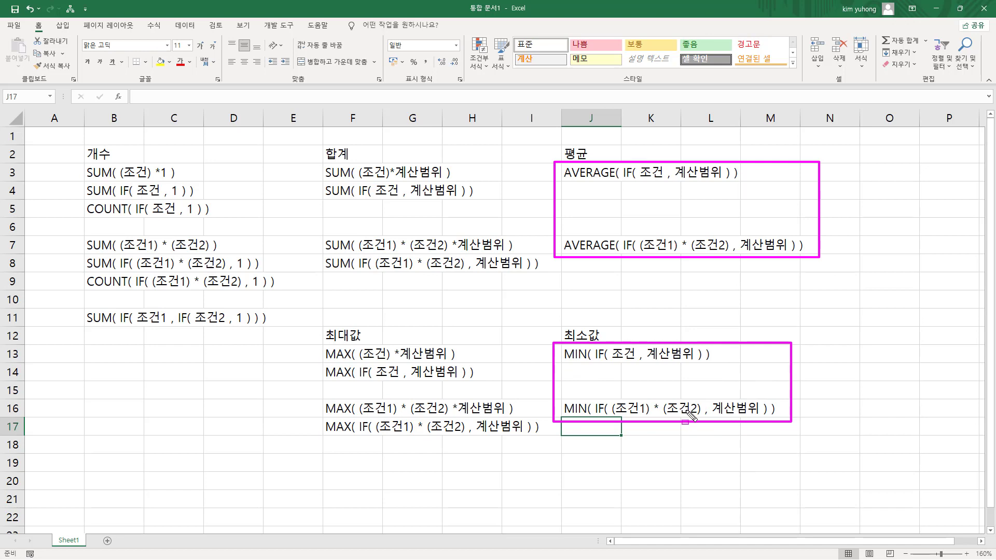
{"action": "key", "text": "Escape"}
Move the average patterns down one row to J4 and J8 and the minimum patterns down one row to J14 and J17
{"action": "mouse_move", "coordinate": [595, 353]}
{"action": "left_mouse_down"}
{"action": "mouse_move", "coordinate": [571, 385]}
{"action": "mouse_move", "coordinate": [598, 409]}
{"action": "mouse_move", "coordinate": [598, 433]}
{"action": "left_mouse_up"}
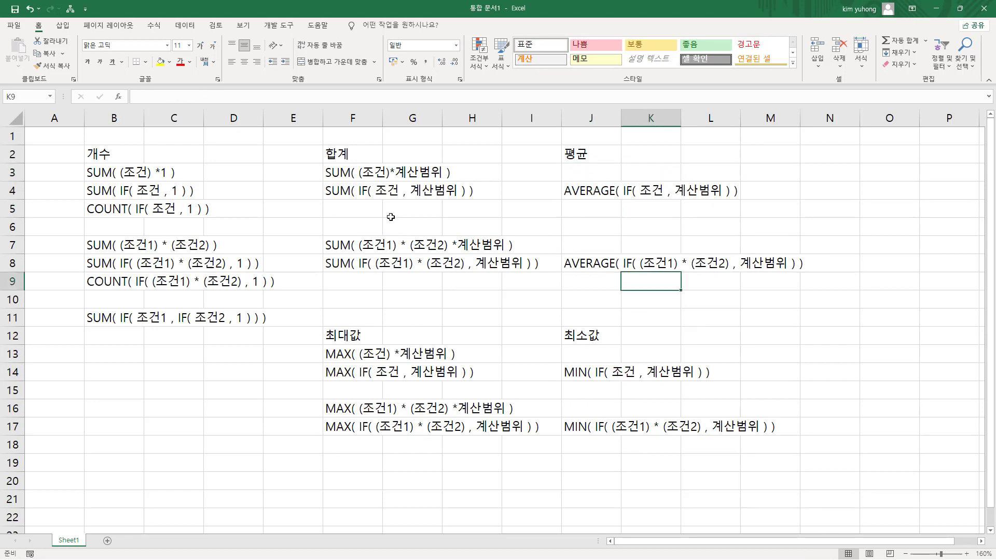
{"action": "left_click", "coordinate": [390, 217]}
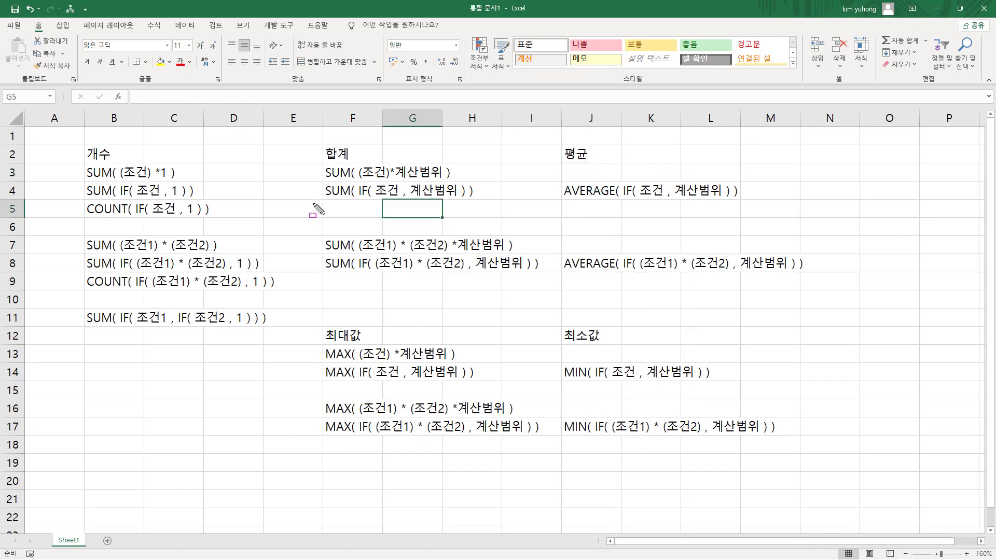
{"action": "mouse_move", "coordinate": [323, 191]}
{"action": "left_mouse_down"}
{"action": "mouse_move", "coordinate": [393, 207]}
{"action": "mouse_move", "coordinate": [478, 200]}
{"action": "left_mouse_up"}
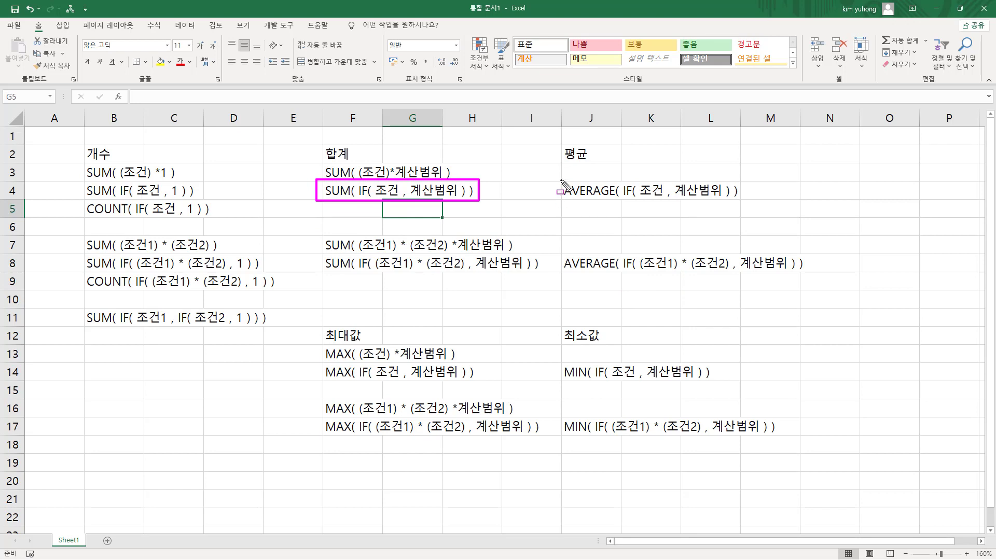
{"action": "mouse_move", "coordinate": [560, 180]}
{"action": "left_mouse_down"}
{"action": "mouse_move", "coordinate": [576, 192]}
{"action": "mouse_move", "coordinate": [752, 203]}
{"action": "left_mouse_up"}
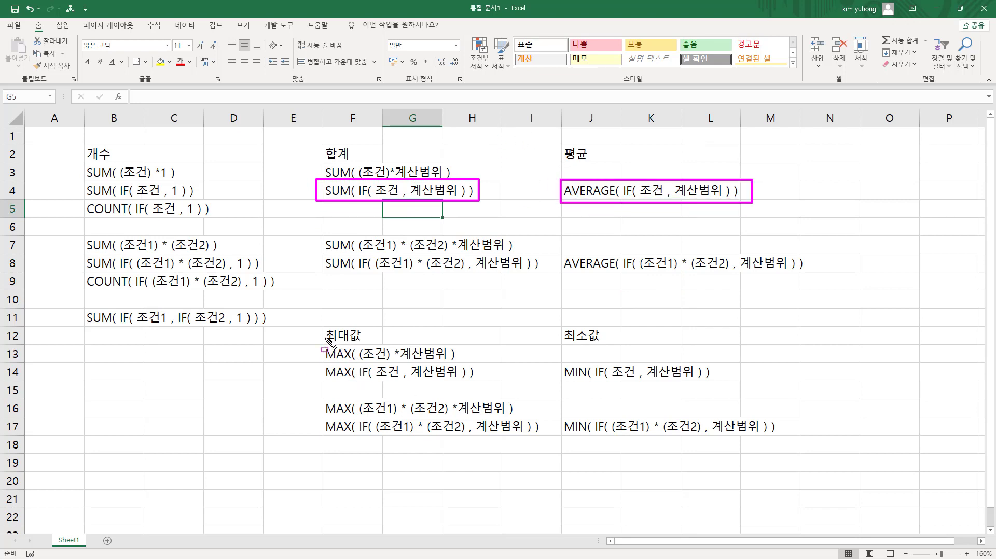
{"action": "left_click_drag", "start_coordinate": [326, 369], "coordinate": [482, 383]}
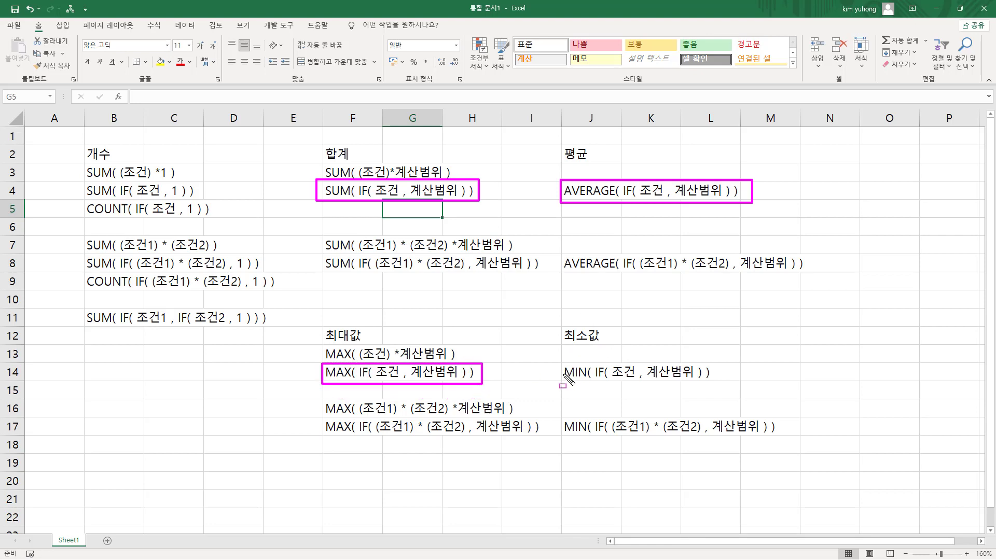
{"action": "mouse_move", "coordinate": [561, 361]}
{"action": "left_mouse_down"}
{"action": "mouse_move", "coordinate": [633, 384]}
{"action": "mouse_move", "coordinate": [722, 383]}
{"action": "left_mouse_up"}
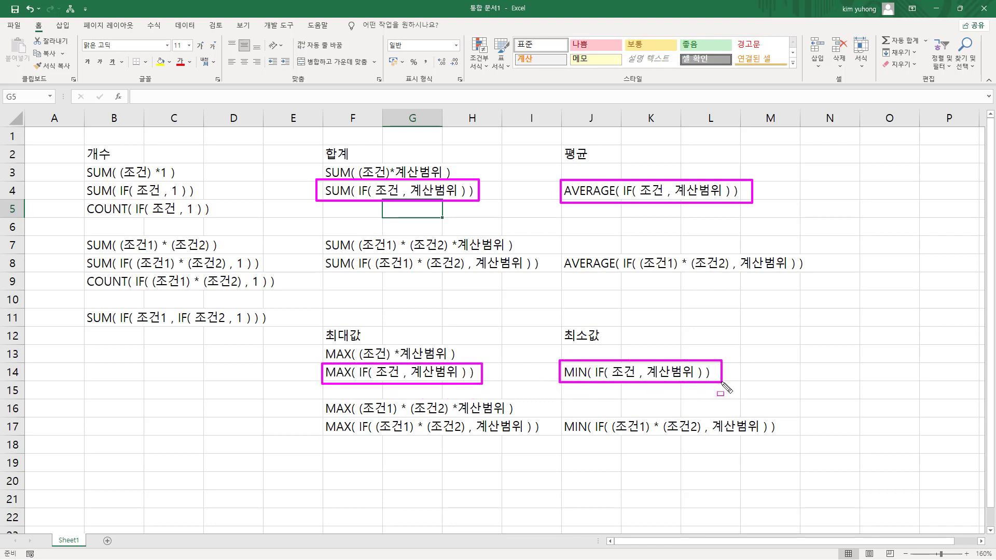
{"action": "mouse_move", "coordinate": [625, 168]}
{"action": "left_mouse_down"}
{"action": "mouse_move", "coordinate": [634, 216]}
{"action": "mouse_move", "coordinate": [739, 213]}
{"action": "left_mouse_up"}
{"action": "left_click_drag", "start_coordinate": [590, 353], "coordinate": [713, 385]}
{"action": "left_click_drag", "start_coordinate": [369, 358], "coordinate": [478, 384]}
{"action": "mouse_move", "coordinate": [357, 173]}
{"action": "left_mouse_down"}
{"action": "mouse_move", "coordinate": [378, 193]}
{"action": "mouse_move", "coordinate": [480, 211]}
{"action": "left_mouse_up"}
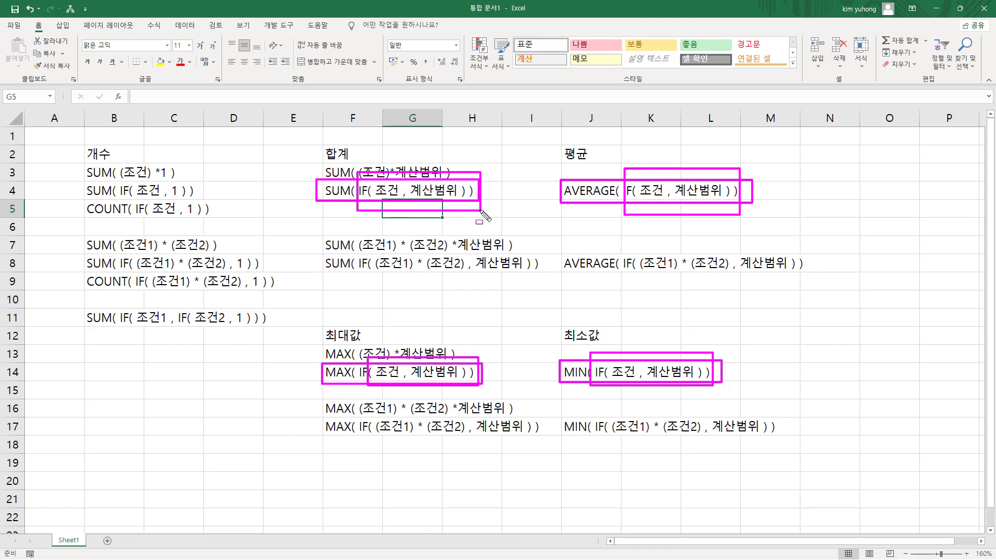
{"action": "key", "text": "Escape"}
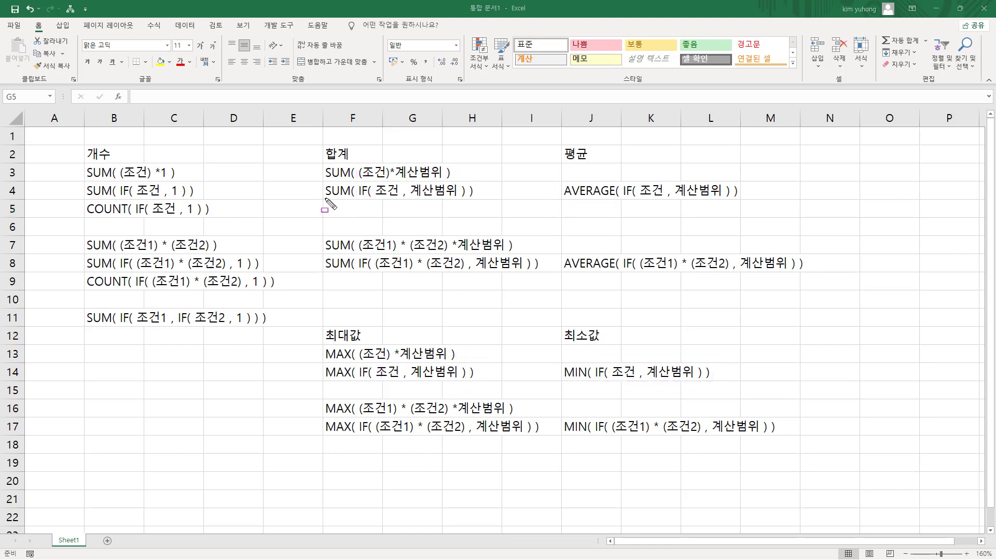
{"action": "left_click_drag", "start_coordinate": [325, 198], "coordinate": [353, 198]}
{"action": "left_click_drag", "start_coordinate": [326, 379], "coordinate": [349, 379]}
{"action": "left_click_drag", "start_coordinate": [564, 379], "coordinate": [594, 380]}
{"action": "left_click_drag", "start_coordinate": [562, 198], "coordinate": [615, 198]}
{"action": "mouse_move", "coordinate": [355, 253]}
{"action": "left_mouse_down"}
{"action": "mouse_move", "coordinate": [355, 275]}
{"action": "mouse_move", "coordinate": [385, 281]}
{"action": "mouse_move", "coordinate": [533, 277]}
{"action": "left_mouse_up"}
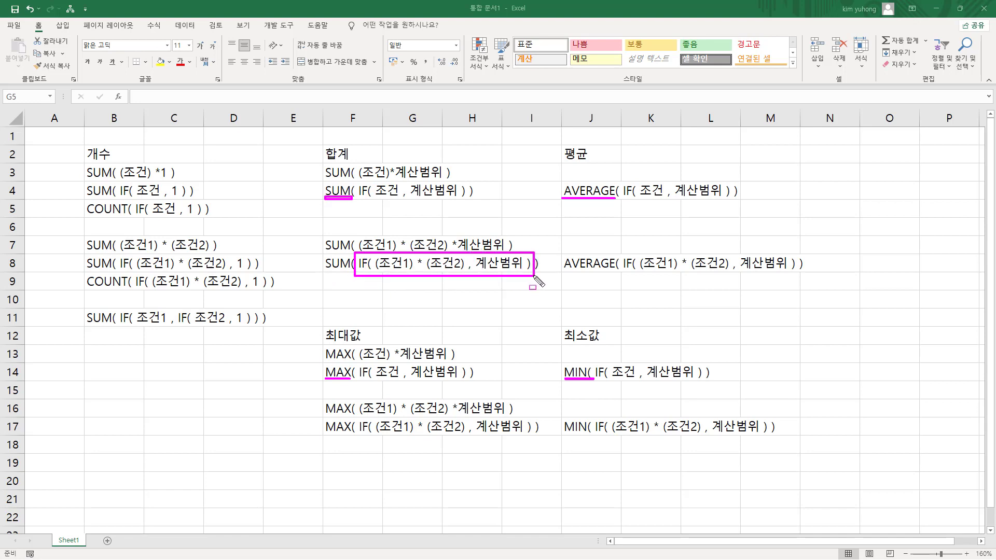
{"action": "mouse_move", "coordinate": [621, 249]}
{"action": "left_mouse_down"}
{"action": "mouse_move", "coordinate": [742, 276]}
{"action": "mouse_move", "coordinate": [793, 276]}
{"action": "left_mouse_up"}
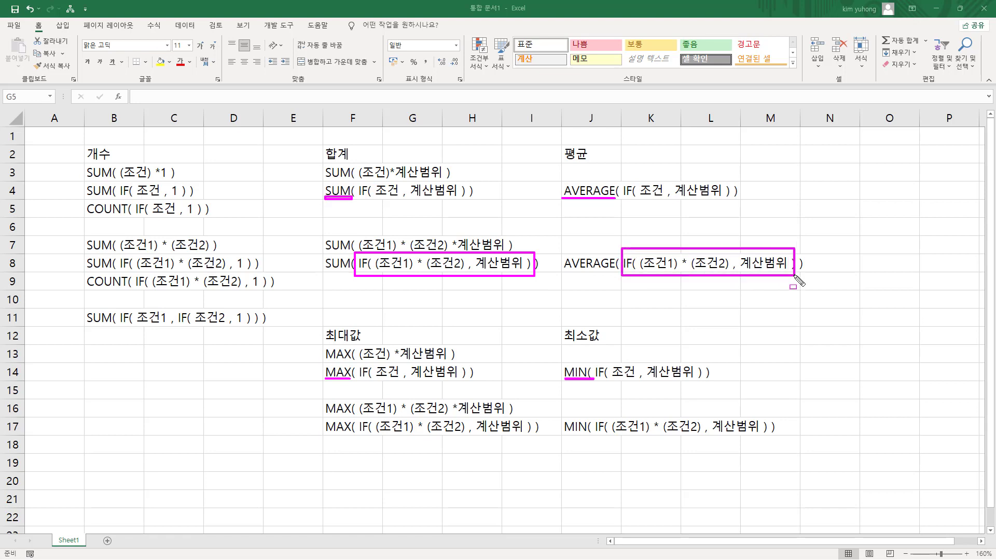
{"action": "left_click_drag", "start_coordinate": [593, 412], "coordinate": [769, 437]}
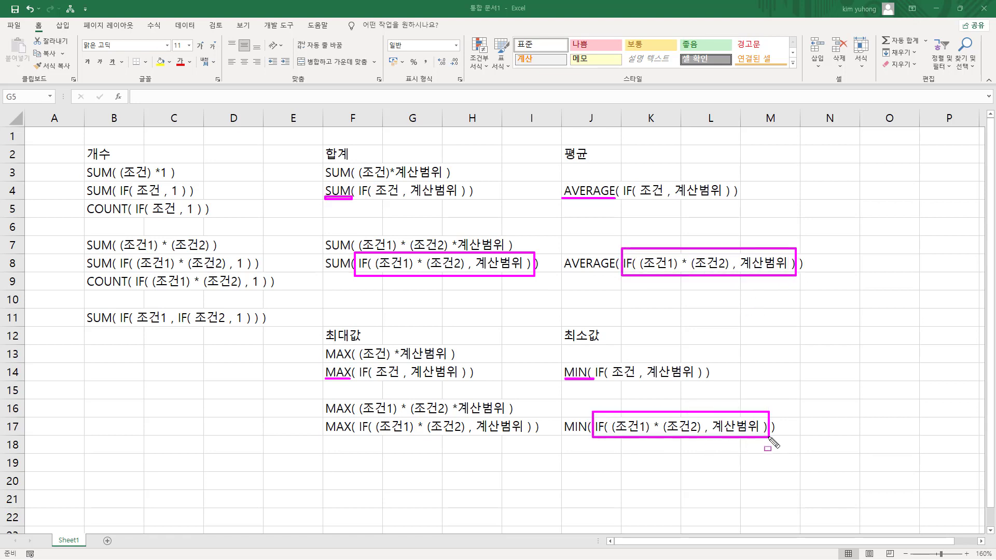
{"action": "left_click_drag", "start_coordinate": [354, 415], "coordinate": [535, 439]}
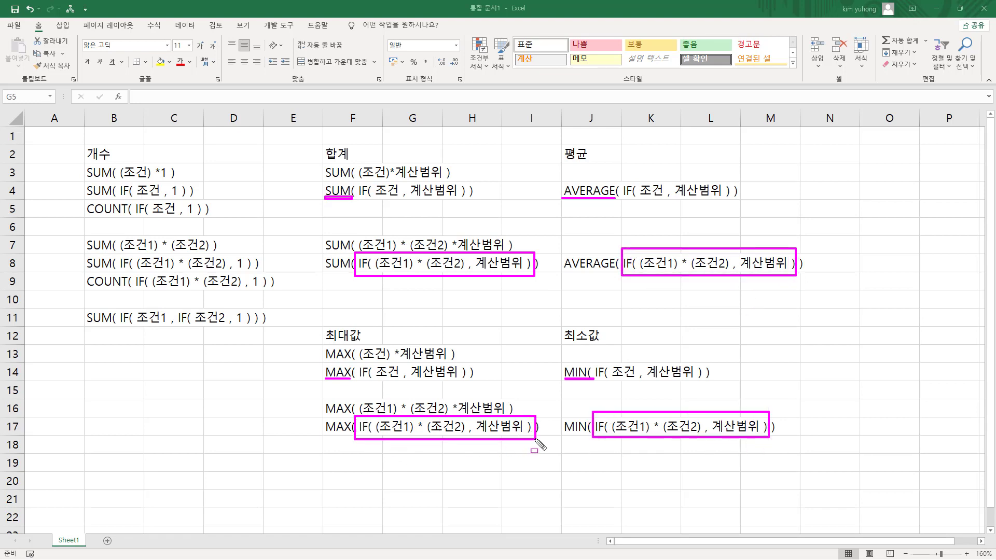
{"action": "left_click_drag", "start_coordinate": [319, 255], "coordinate": [351, 283]}
{"action": "mouse_move", "coordinate": [564, 256]}
{"action": "left_mouse_down"}
{"action": "mouse_move", "coordinate": [627, 302]}
{"action": "mouse_move", "coordinate": [614, 289]}
{"action": "left_mouse_up"}
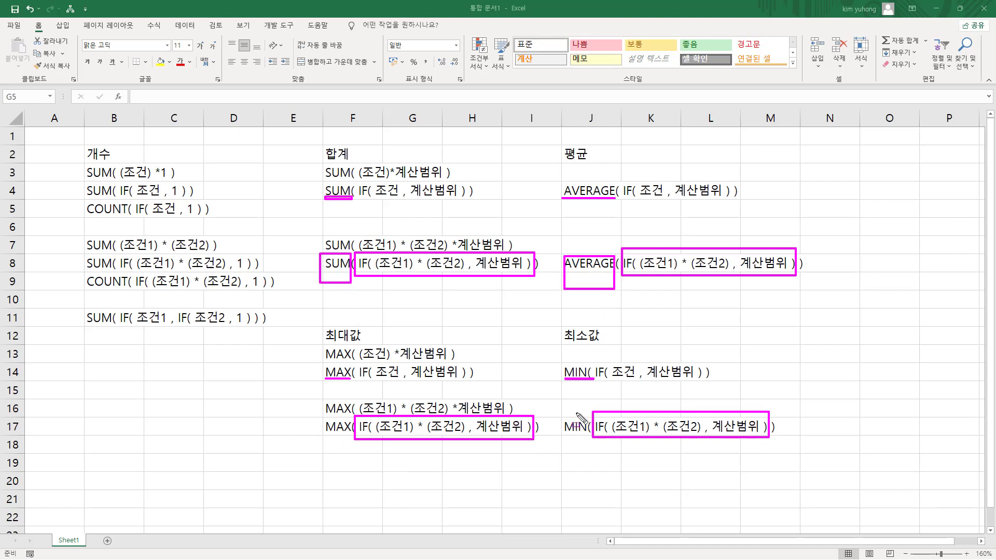
{"action": "left_click_drag", "start_coordinate": [566, 416], "coordinate": [585, 441]}
{"action": "left_click_drag", "start_coordinate": [323, 419], "coordinate": [353, 449]}
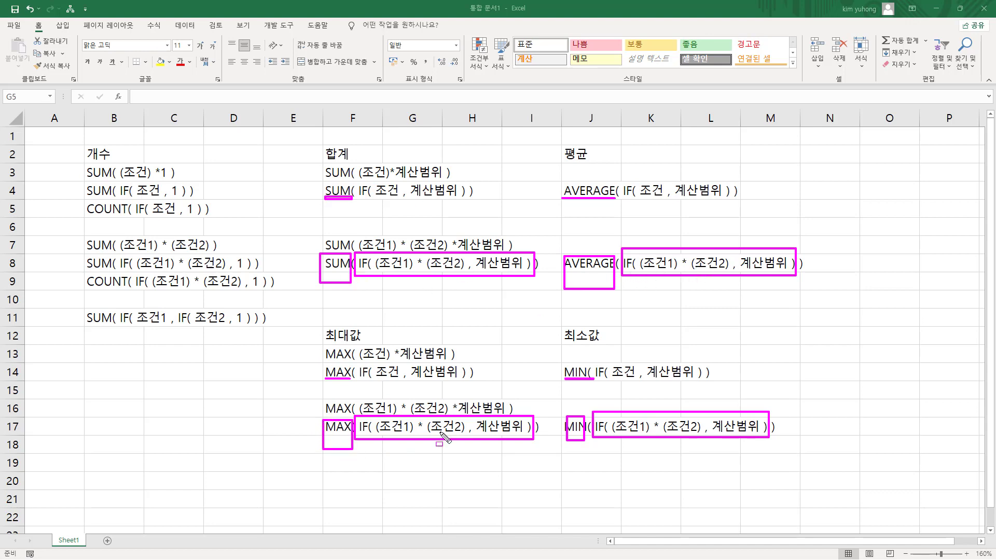
{"action": "key", "text": "Escape"}
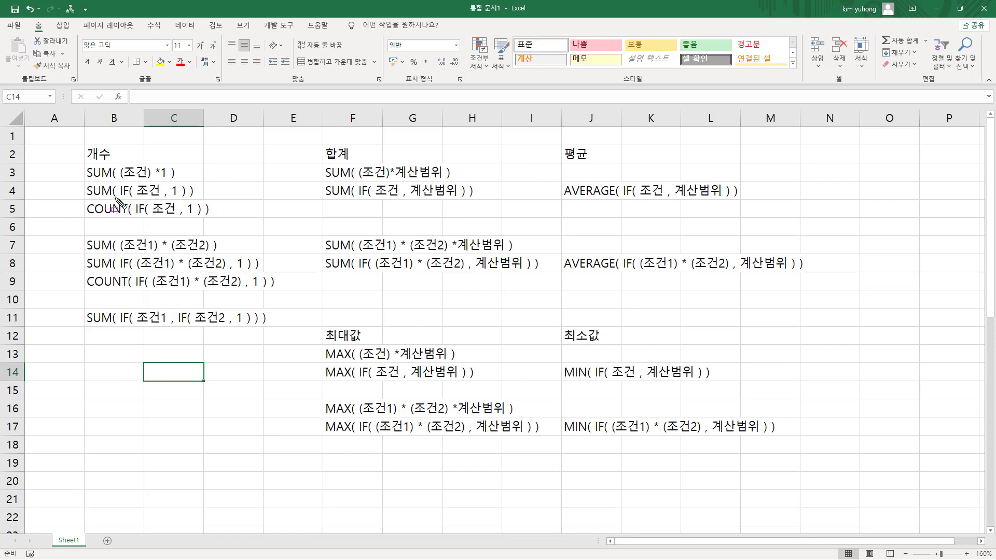
{"action": "left_click_drag", "start_coordinate": [118, 196], "coordinate": [146, 214]}
{"action": "left_click_drag", "start_coordinate": [116, 271], "coordinate": [153, 288]}
{"action": "left_click_drag", "start_coordinate": [118, 326], "coordinate": [130, 325]}
{"action": "left_click_drag", "start_coordinate": [160, 181], "coordinate": [198, 220]}
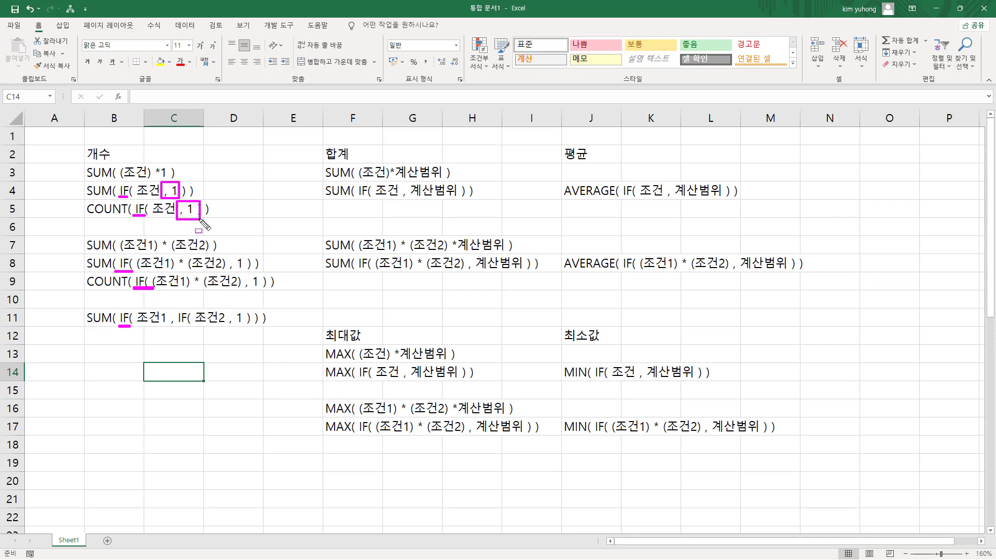
{"action": "mouse_move", "coordinate": [224, 252]}
{"action": "left_mouse_down"}
{"action": "mouse_move", "coordinate": [265, 294]}
{"action": "mouse_move", "coordinate": [238, 326]}
{"action": "mouse_move", "coordinate": [244, 331]}
{"action": "left_mouse_up"}
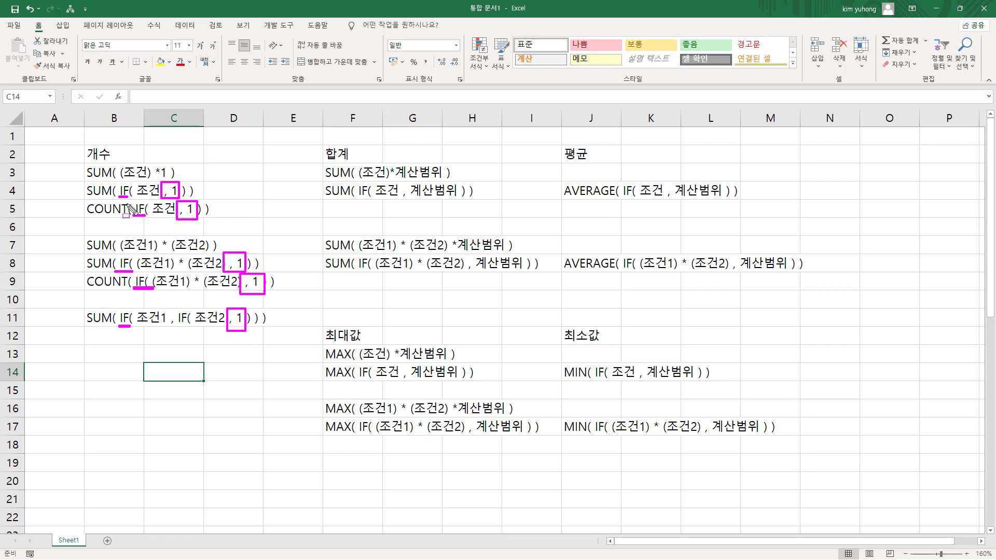
{"action": "left_click_drag", "start_coordinate": [126, 325], "coordinate": [131, 326]}
{"action": "mouse_move", "coordinate": [59, 243]}
{"action": "left_mouse_down"}
{"action": "mouse_move", "coordinate": [208, 257]}
{"action": "mouse_move", "coordinate": [60, 231]}
{"action": "left_mouse_up"}
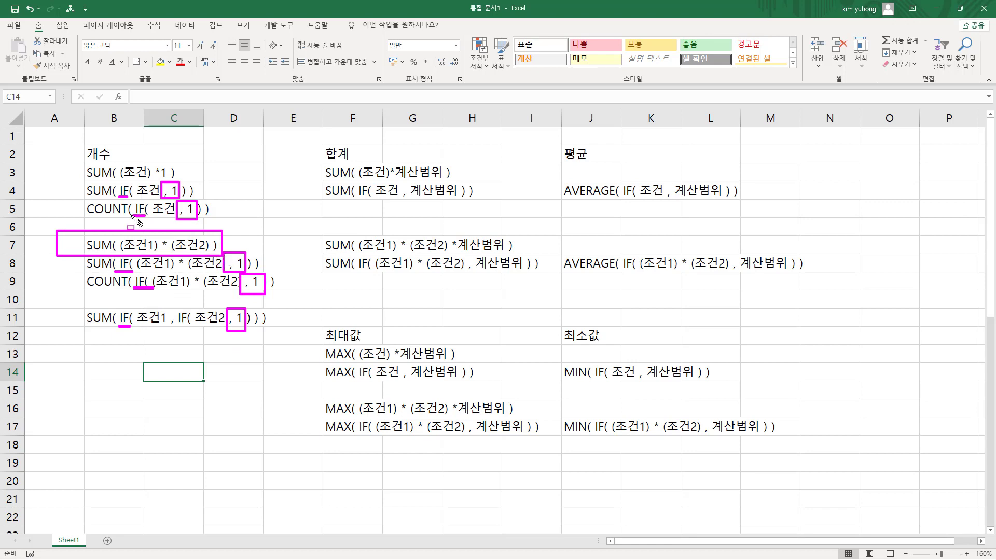
{"action": "left_click_drag", "start_coordinate": [73, 161], "coordinate": [74, 179]}
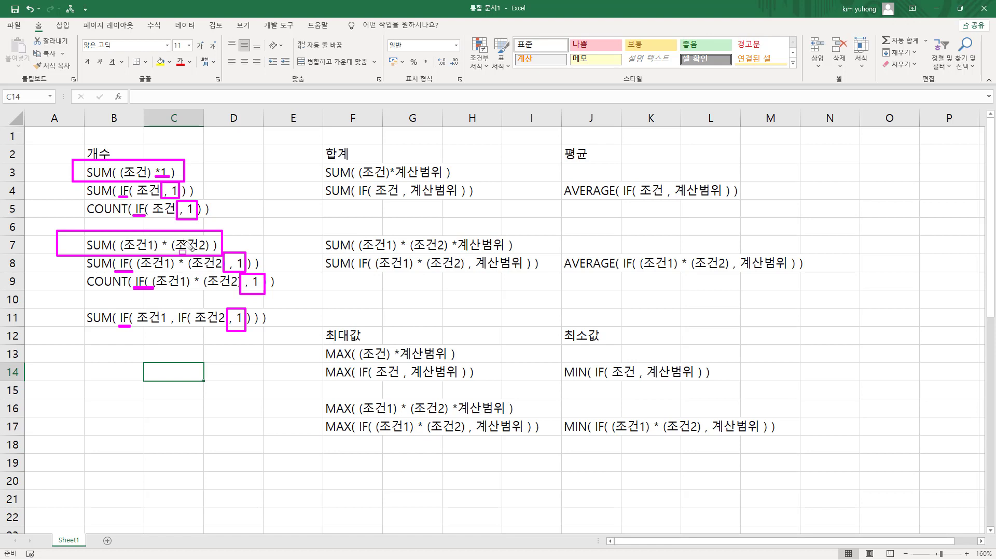
{"action": "left_click_drag", "start_coordinate": [355, 196], "coordinate": [363, 196]}
{"action": "left_click_drag", "start_coordinate": [355, 271], "coordinate": [371, 271]}
{"action": "left_click_drag", "start_coordinate": [357, 379], "coordinate": [370, 379]}
{"action": "left_click_drag", "start_coordinate": [357, 436], "coordinate": [372, 436]}
{"action": "left_click_drag", "start_coordinate": [593, 435], "coordinate": [609, 435]}
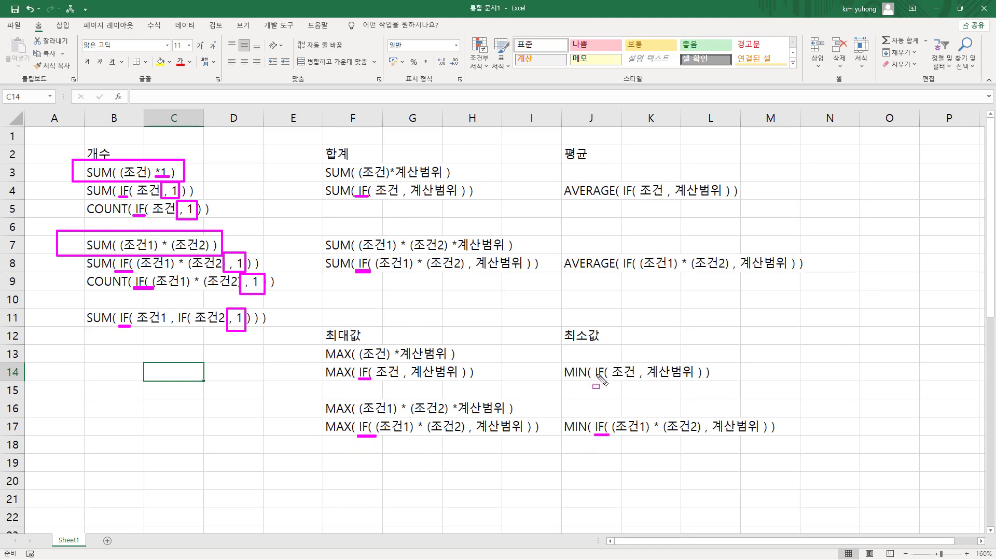
{"action": "left_click_drag", "start_coordinate": [595, 379], "coordinate": [608, 379]}
{"action": "left_click_drag", "start_coordinate": [623, 270], "coordinate": [635, 270]}
{"action": "left_click_drag", "start_coordinate": [620, 196], "coordinate": [634, 195]}
{"action": "left_click_drag", "start_coordinate": [357, 196], "coordinate": [354, 196]}
{"action": "mouse_move", "coordinate": [401, 181]}
{"action": "left_mouse_down"}
{"action": "mouse_move", "coordinate": [412, 204]}
{"action": "mouse_move", "coordinate": [457, 205]}
{"action": "left_mouse_up"}
{"action": "mouse_move", "coordinate": [664, 178]}
{"action": "left_mouse_down"}
{"action": "mouse_move", "coordinate": [700, 206]}
{"action": "mouse_move", "coordinate": [721, 179]}
{"action": "left_mouse_up"}
{"action": "mouse_move", "coordinate": [731, 248]}
{"action": "left_mouse_down"}
{"action": "mouse_move", "coordinate": [791, 283]}
{"action": "mouse_move", "coordinate": [787, 248]}
{"action": "left_mouse_up"}
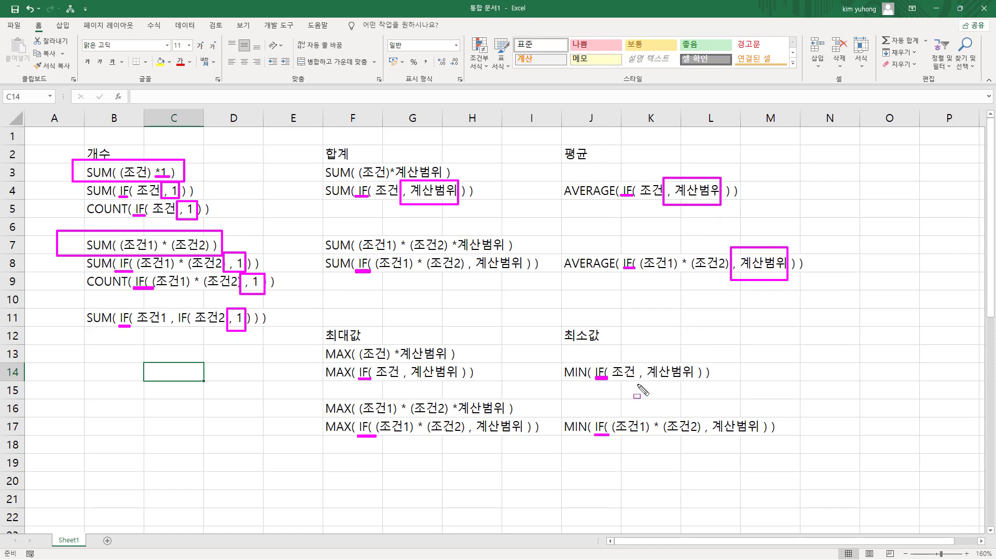
{"action": "mouse_move", "coordinate": [638, 356]}
{"action": "left_mouse_down"}
{"action": "mouse_move", "coordinate": [643, 385]}
{"action": "mouse_move", "coordinate": [694, 385]}
{"action": "mouse_move", "coordinate": [704, 414]}
{"action": "mouse_move", "coordinate": [760, 441]}
{"action": "left_mouse_up"}
{"action": "mouse_move", "coordinate": [463, 417]}
{"action": "left_mouse_down"}
{"action": "mouse_move", "coordinate": [522, 436]}
{"action": "mouse_move", "coordinate": [464, 417]}
{"action": "left_mouse_up"}
{"action": "left_click_drag", "start_coordinate": [404, 364], "coordinate": [454, 382]}
{"action": "left_click_drag", "start_coordinate": [453, 383], "coordinate": [403, 361]}
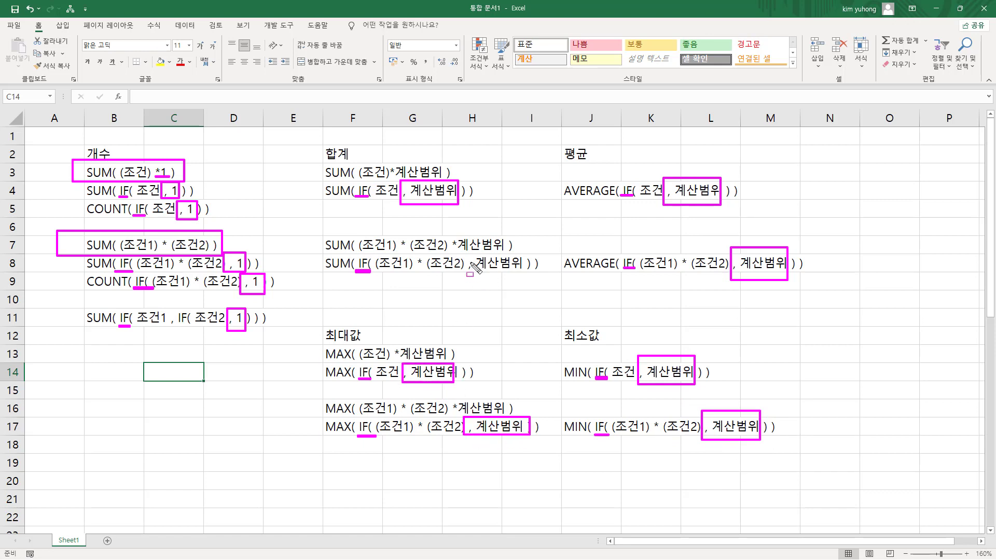
{"action": "left_click_drag", "start_coordinate": [469, 253], "coordinate": [525, 277]}
{"action": "left_click_drag", "start_coordinate": [468, 253], "coordinate": [525, 277]}
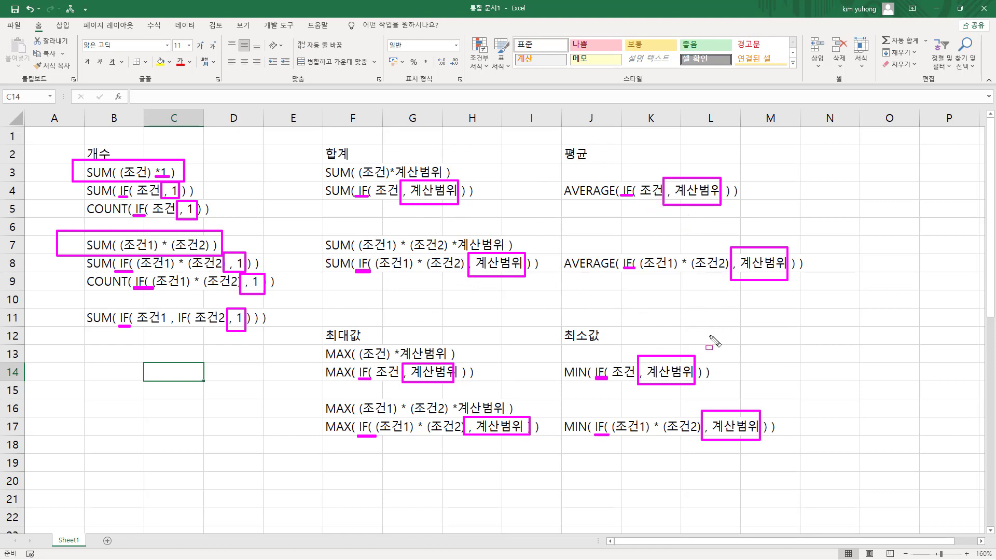
{"action": "key", "text": "Escape"}
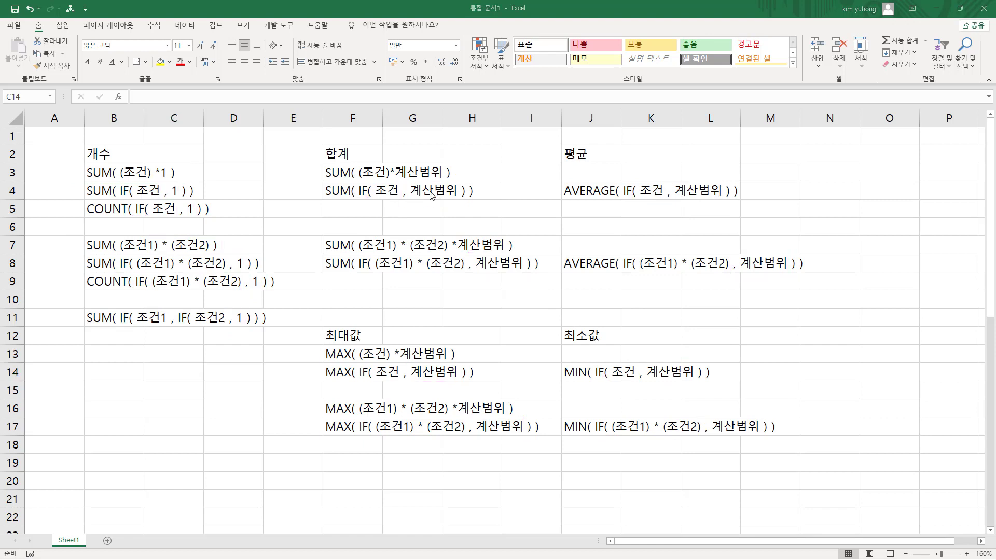
{"action": "mouse_move", "coordinate": [388, 157]}
{"action": "left_mouse_down"}
{"action": "mouse_move", "coordinate": [409, 179]}
{"action": "mouse_move", "coordinate": [445, 179]}
{"action": "left_mouse_up"}
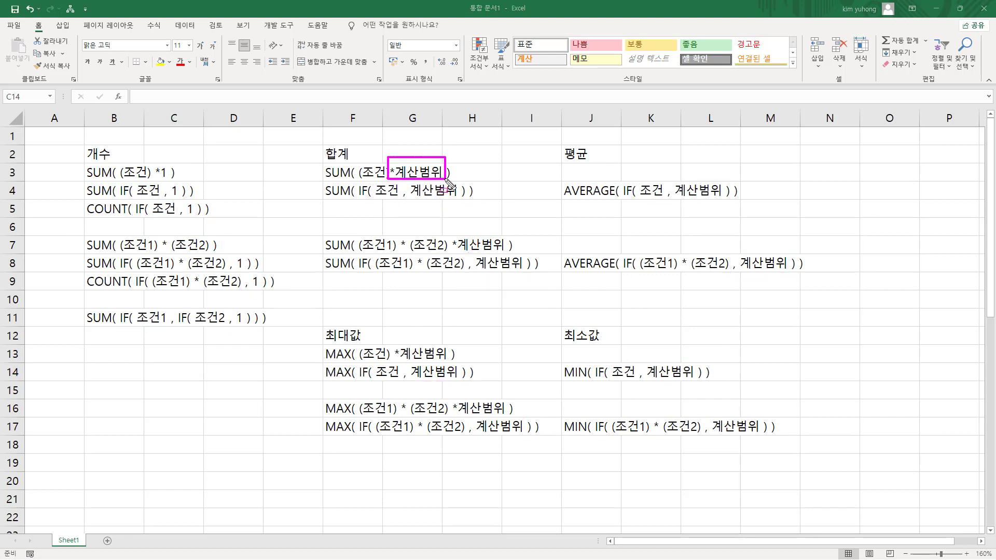
{"action": "left_click_drag", "start_coordinate": [450, 232], "coordinate": [451, 253]}
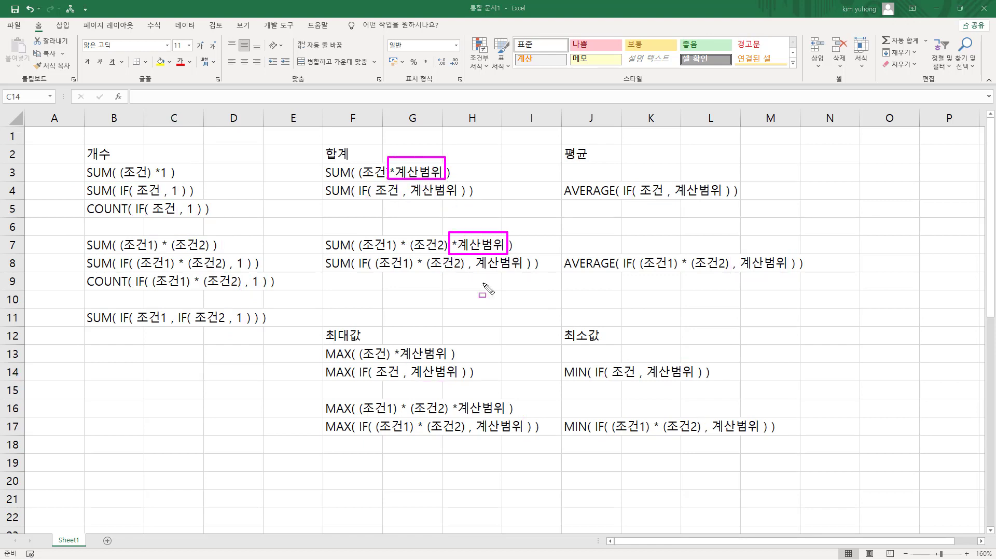
{"action": "left_click_drag", "start_coordinate": [391, 342], "coordinate": [447, 363]}
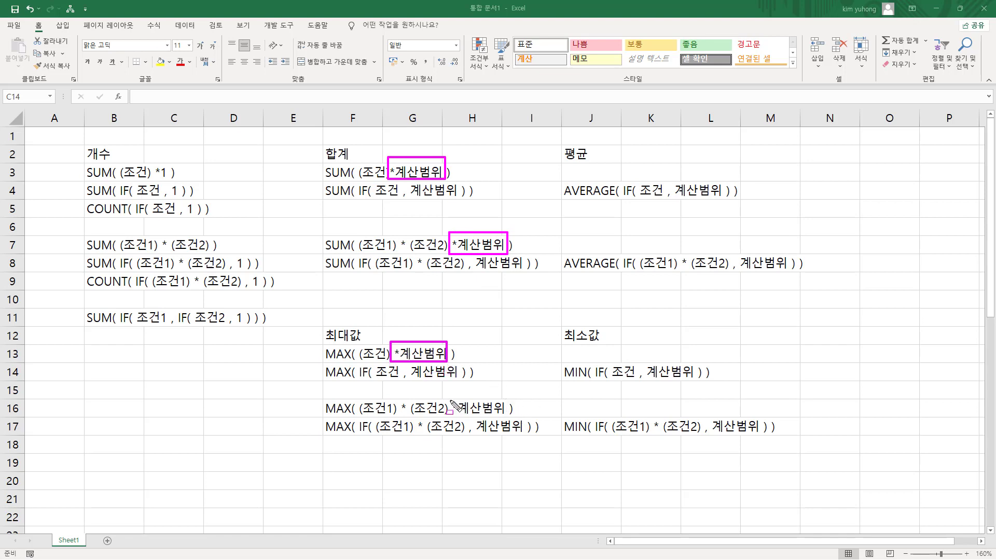
{"action": "left_click_drag", "start_coordinate": [449, 397], "coordinate": [506, 418]}
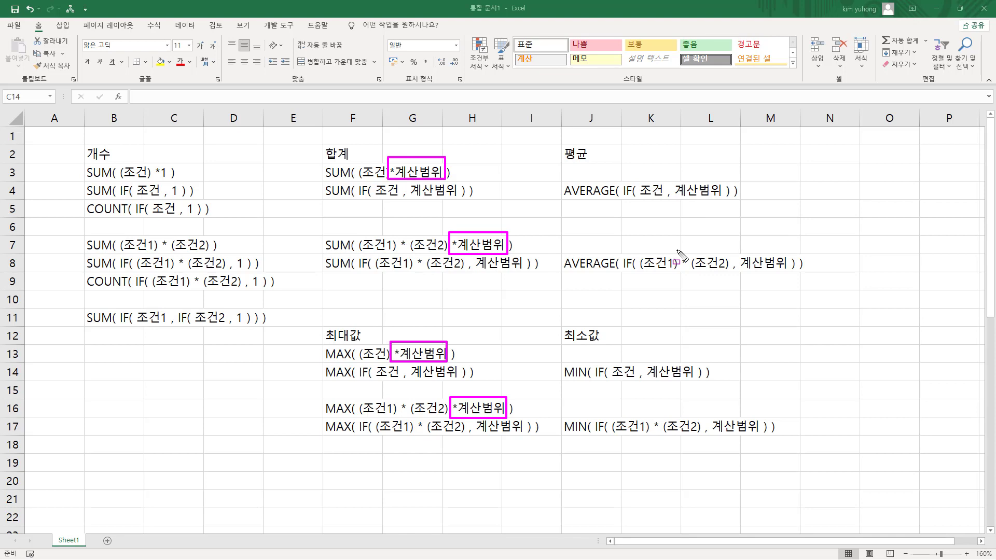
{"action": "key", "text": "Escape"}
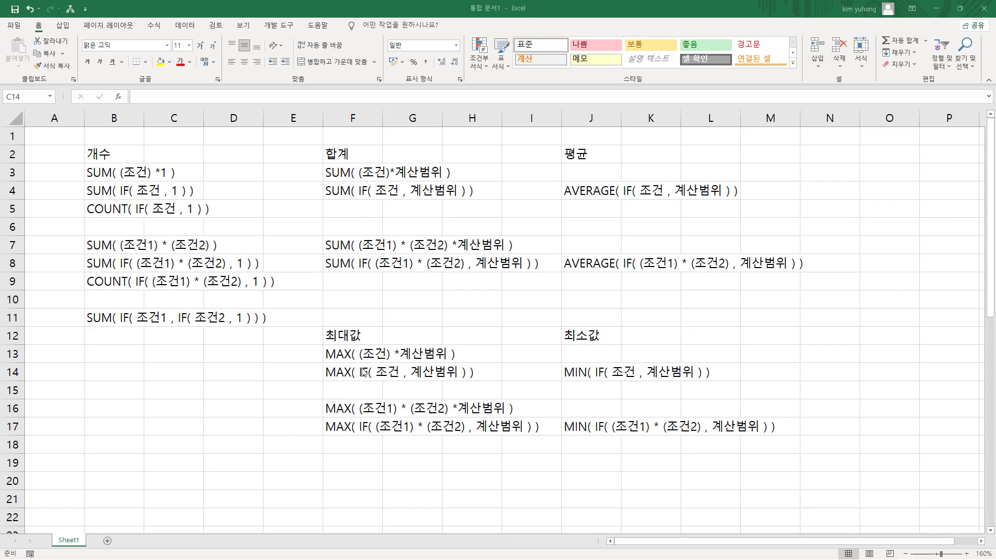
Move the two-condition sum and average patterns in F7:M8 up one row to F6:M7
{"action": "left_click_drag", "start_coordinate": [346, 245], "coordinate": [797, 263]}
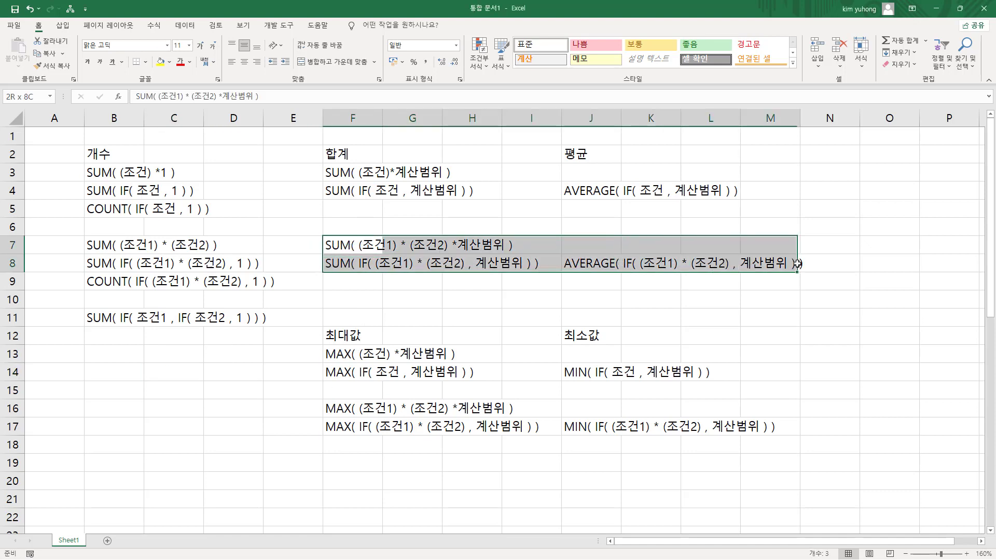
{"action": "left_click_drag", "start_coordinate": [498, 238], "coordinate": [501, 224]}
{"action": "left_click", "coordinate": [426, 285]}
Move the 최대값 and 최소값 pattern block in F12:M17 up three rows so it starts at F9
{"action": "left_click_drag", "start_coordinate": [338, 337], "coordinate": [760, 426]}
{"action": "left_click", "coordinate": [570, 332]}
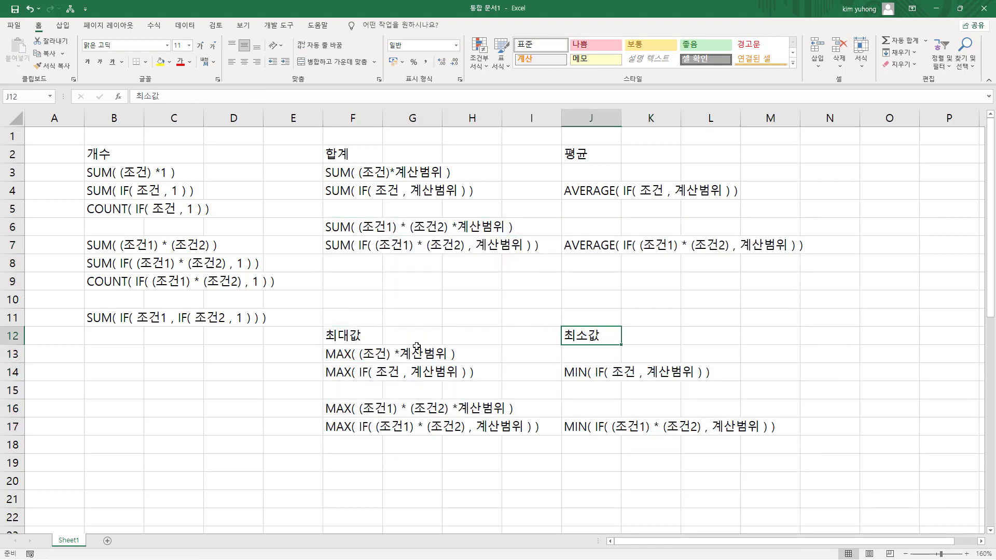
{"action": "left_click_drag", "start_coordinate": [353, 337], "coordinate": [774, 428]}
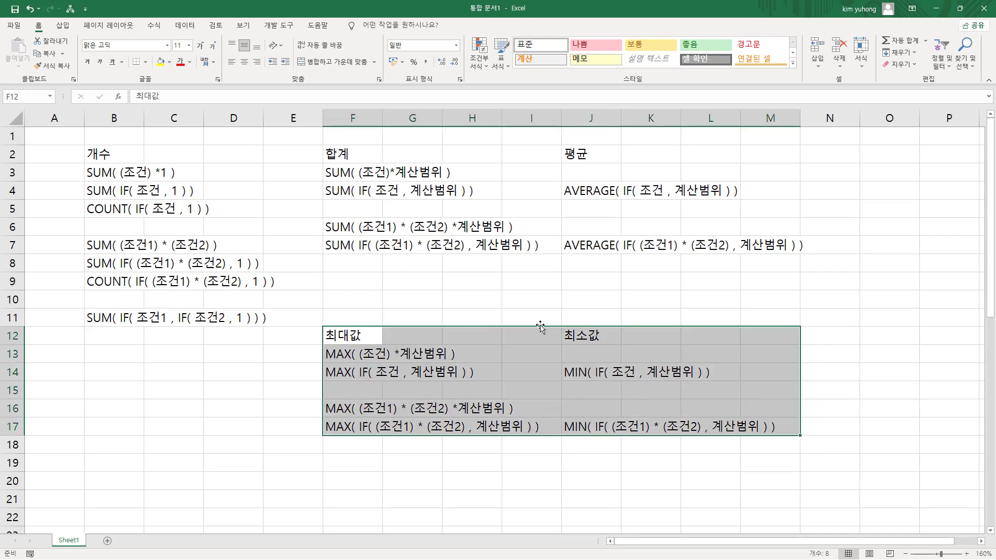
{"action": "left_click_drag", "start_coordinate": [539, 325], "coordinate": [536, 278]}
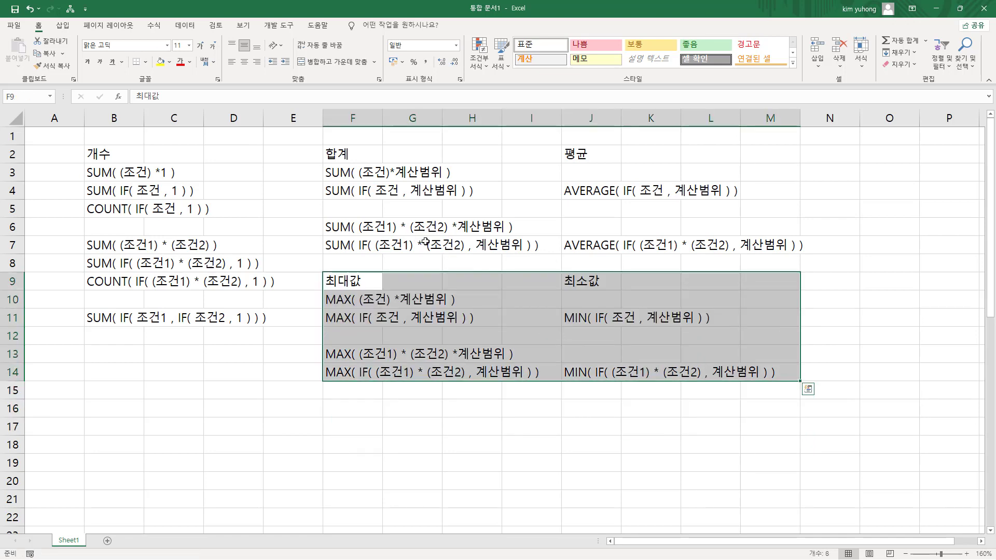
Delete the empty row 1 above the pattern headings
{"action": "left_click", "coordinate": [21, 136]}
{"action": "right_click", "coordinate": [21, 136]}
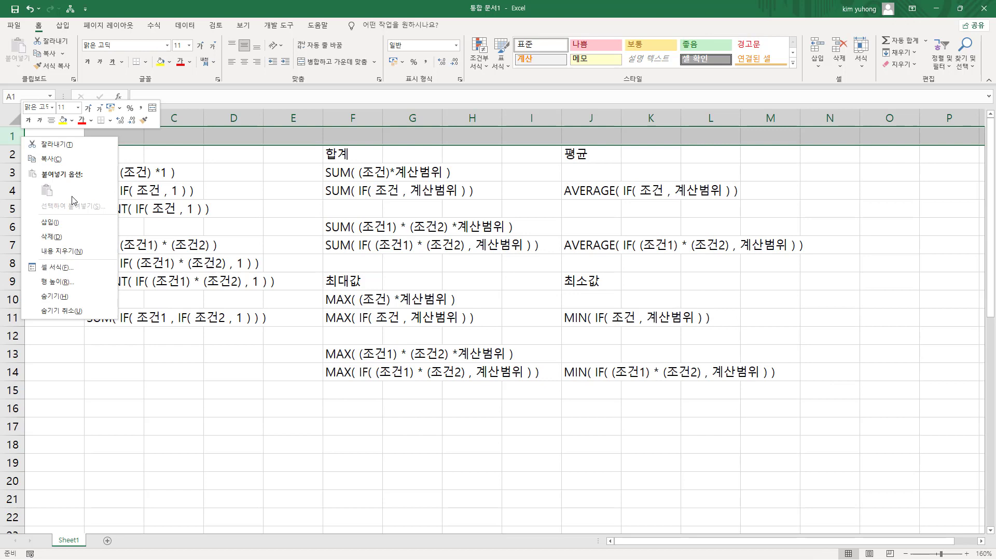
{"action": "left_click", "coordinate": [52, 237]}
{"action": "left_click", "coordinate": [342, 237]}
Copy the score table with the columns 성명, 반 and 성적 from B30 to D14
{"action": "left_click", "coordinate": [399, 413]}
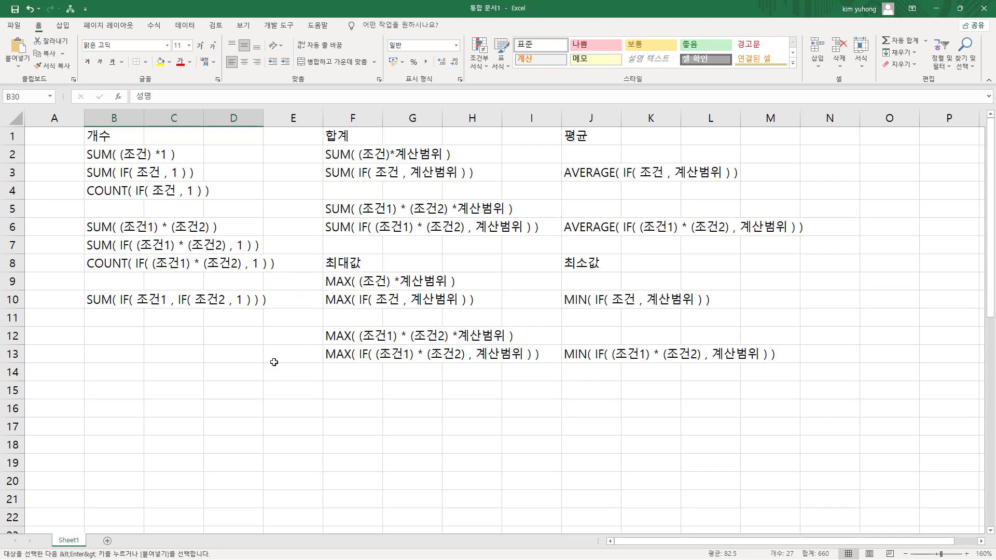
{"action": "left_click", "coordinate": [236, 372]}
{"action": "type", "text": "성명\t반\t성적 홍길동\tA반\t100 이순신\tB반\t60 강감찬\tA반\t70 임꺽정\tC반\t100 허준\tB반\t100 유비\tC반\t50 관우\tB반\t100 장비\tA반\t80"}
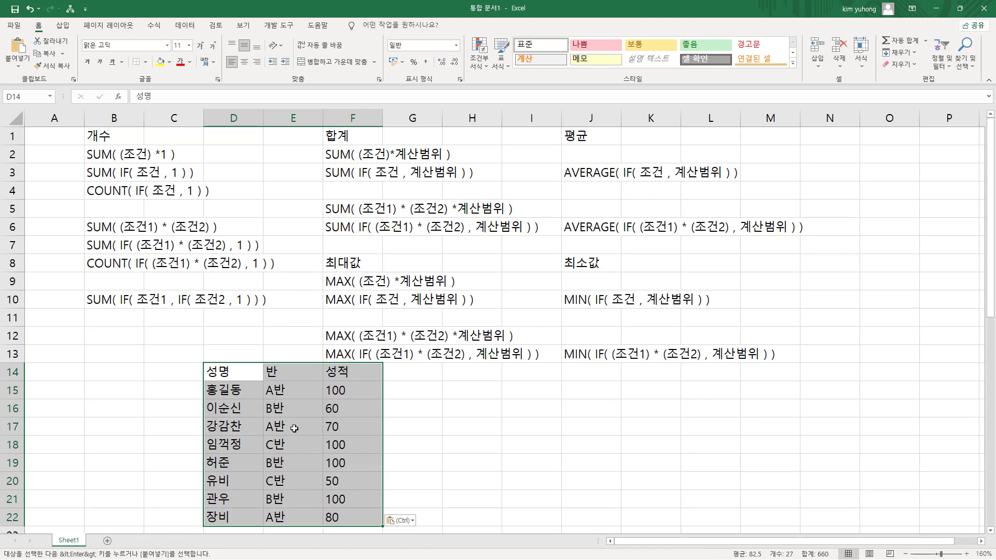
{"action": "left_click", "coordinate": [464, 409]}
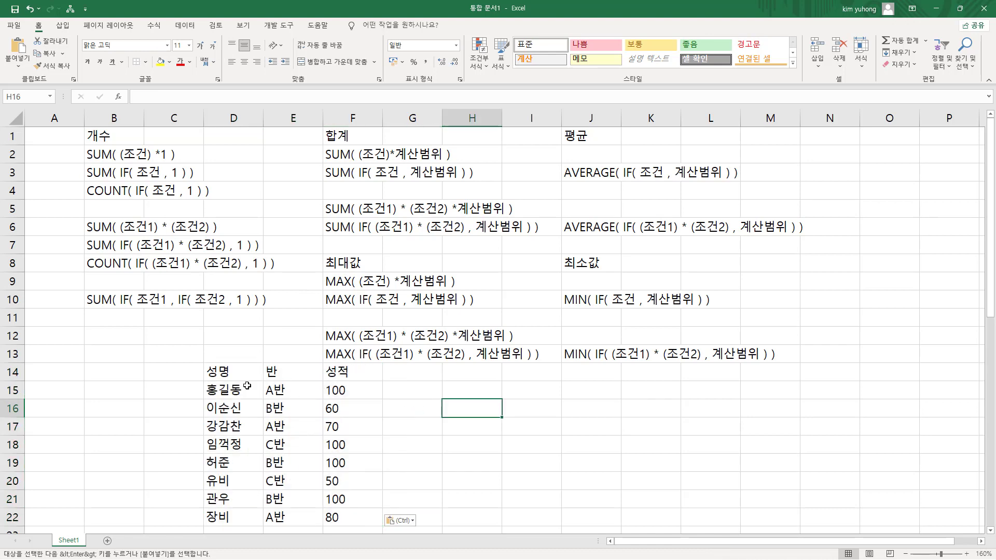
Apply all borders to the score table in D14:F22 and center its contents
{"action": "left_click_drag", "start_coordinate": [233, 372], "coordinate": [352, 517]}
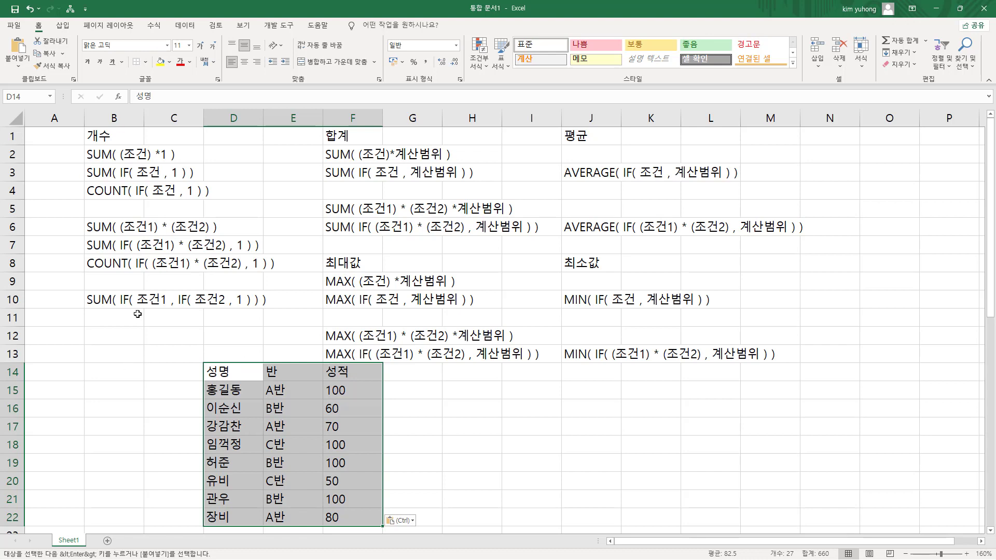
{"action": "left_click", "coordinate": [150, 62]}
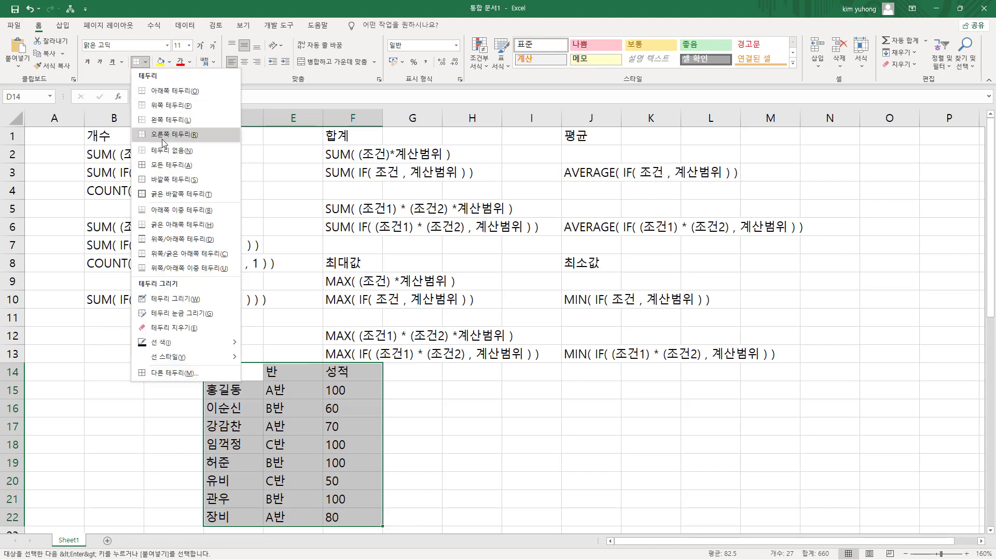
{"action": "left_click", "coordinate": [164, 177]}
{"action": "left_click", "coordinate": [243, 62]}
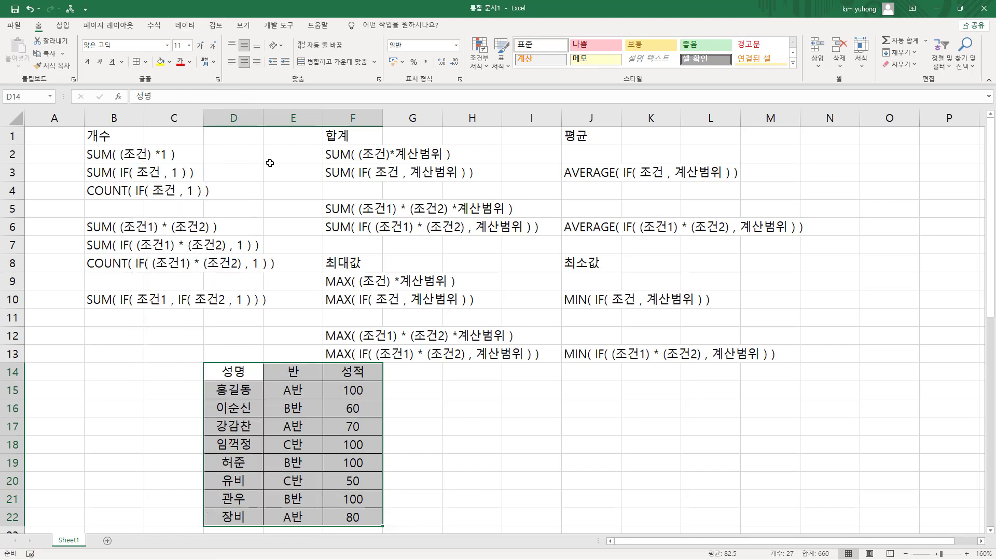
Enter the summary table headings 반, 개수 and 합계 in A14:C14
{"action": "left_click", "coordinate": [62, 373]}
{"action": "type", "text": "반"}
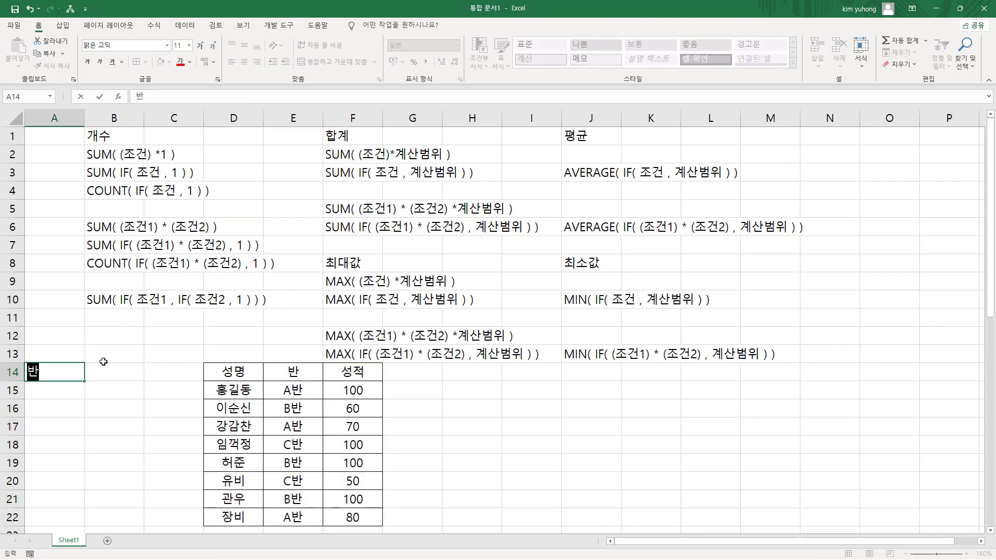
{"action": "key", "text": "Tab"}
{"action": "type", "text": "개수"}
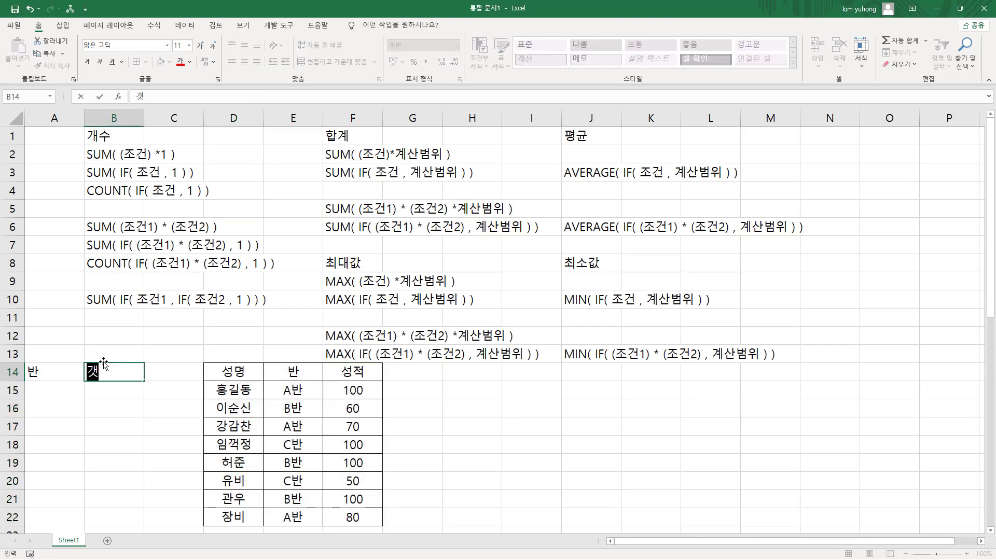
{"action": "key", "text": "Tab"}
{"action": "type", "text": "합계"}
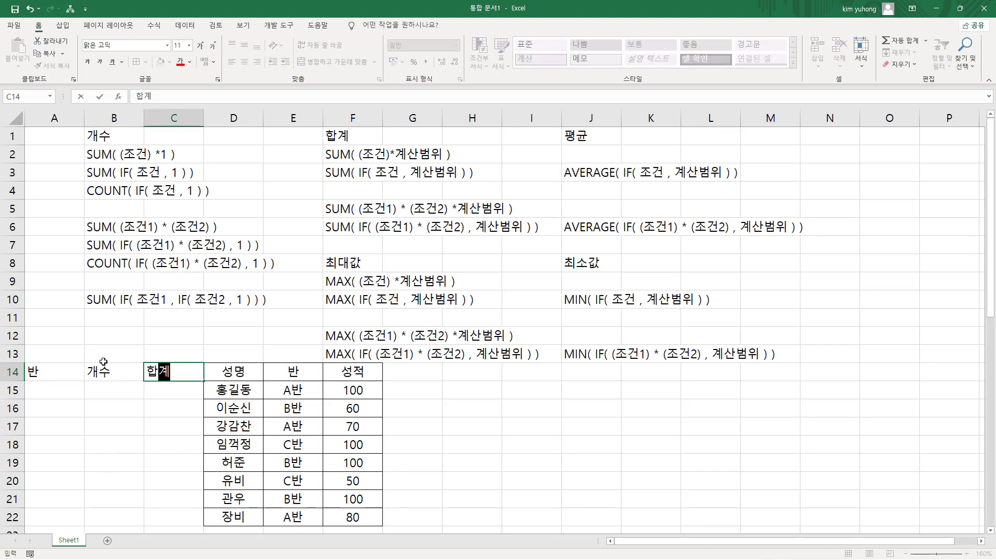
{"action": "key", "text": "Return"}
{"action": "left_click_drag", "start_coordinate": [59, 363], "coordinate": [155, 413]}
{"action": "left_click", "coordinate": [291, 397]}
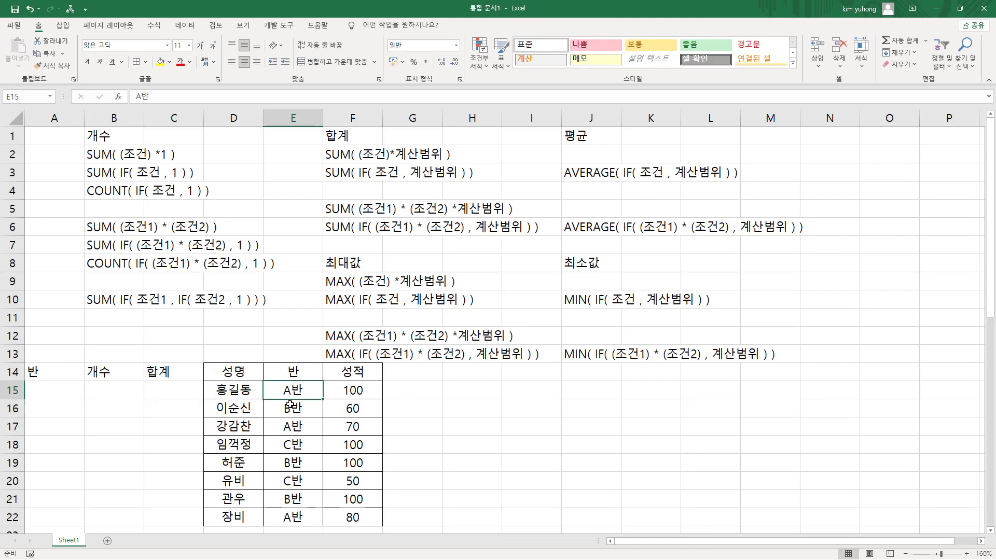
Copy the class names A반, B반 and C반 from the score table into A15:A17
{"action": "left_click_drag", "start_coordinate": [289, 391], "coordinate": [291, 407]}
{"action": "key", "text": "ctrl+c"}
{"action": "left_click", "coordinate": [65, 390]}
{"action": "key", "text": "ctrl+v"}
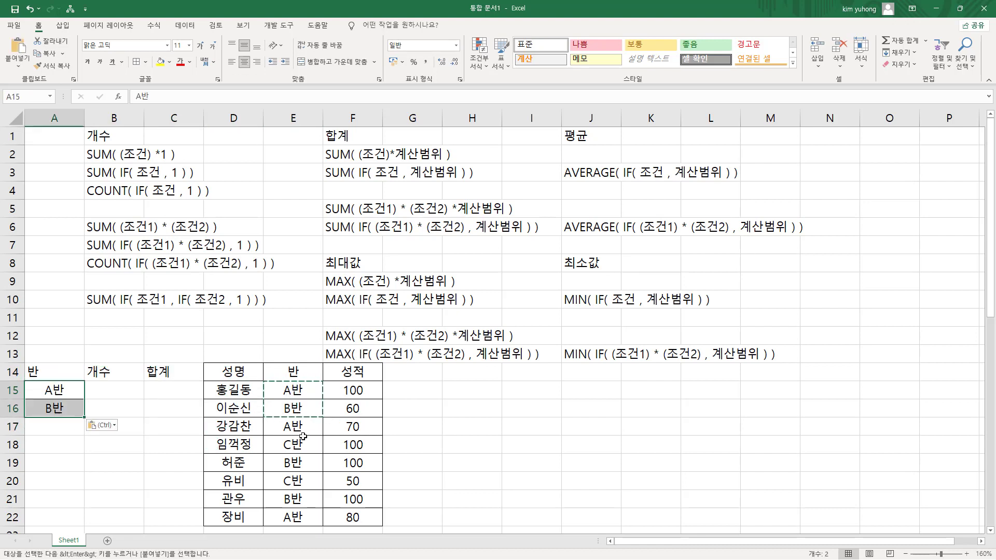
{"action": "left_click", "coordinate": [301, 442]}
{"action": "key", "text": "ctrl+c"}
{"action": "left_click", "coordinate": [57, 426]}
{"action": "key", "text": "ctrl+v"}
Format the summary table A14:C17 with all borders, a yellow fill and centered text
{"action": "left_click_drag", "start_coordinate": [52, 372], "coordinate": [171, 427]}
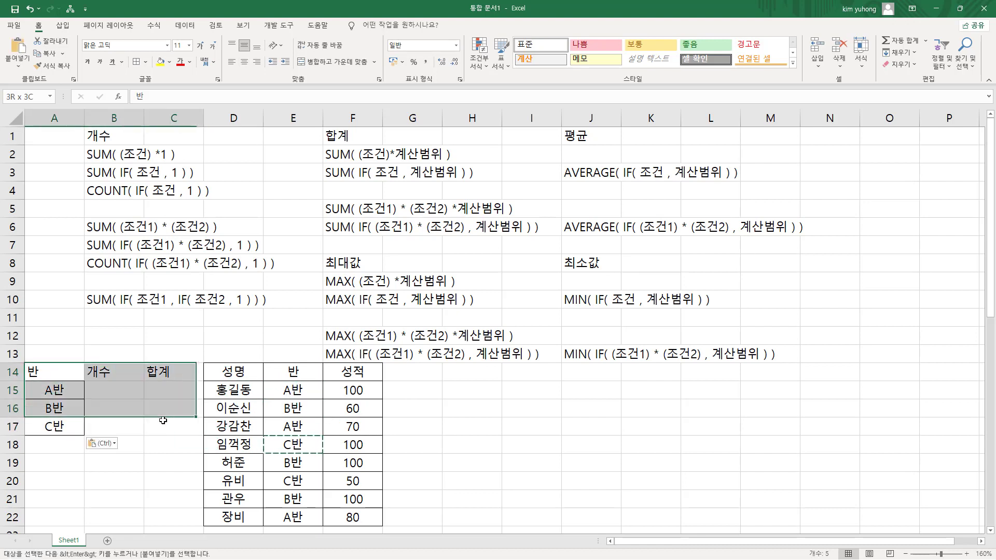
{"action": "left_click", "coordinate": [136, 62]}
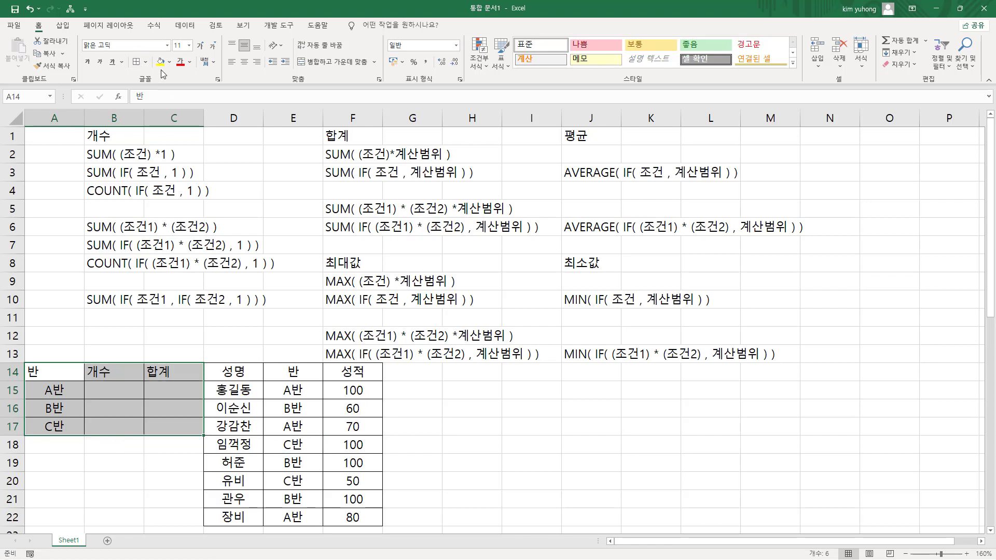
{"action": "left_click", "coordinate": [165, 63]}
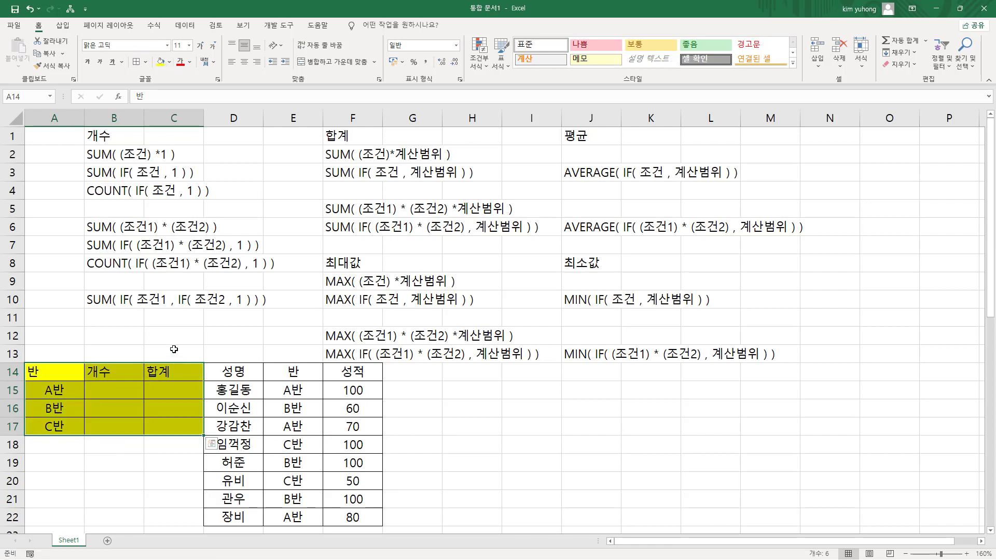
{"action": "left_click", "coordinate": [243, 62]}
{"action": "left_click", "coordinate": [227, 393]}
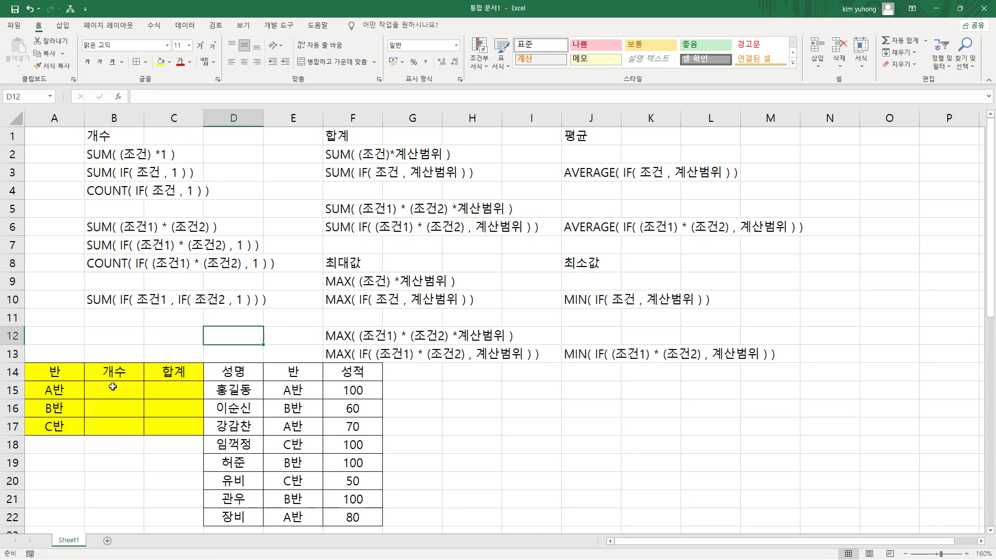
{"action": "left_click", "coordinate": [137, 407]}
{"action": "left_click", "coordinate": [129, 427]}
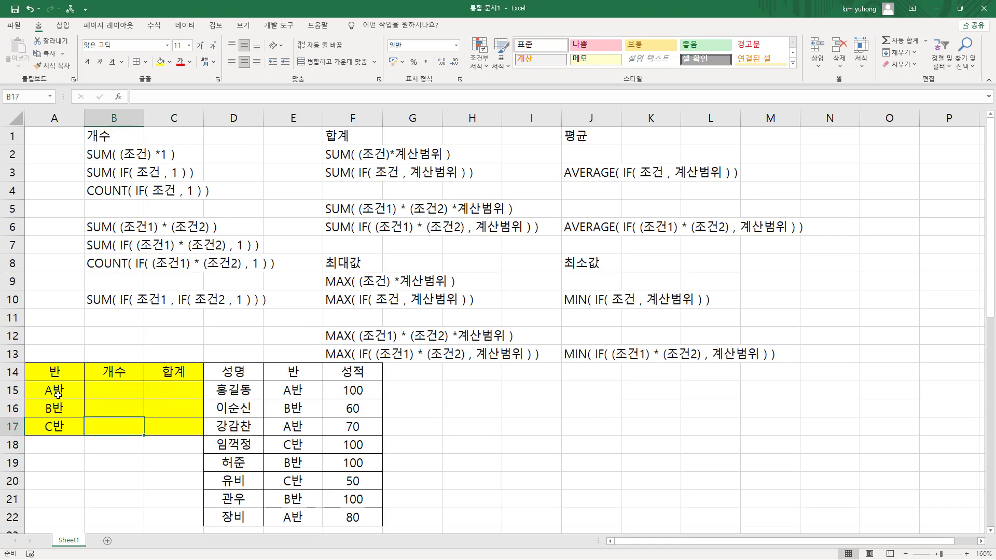
{"action": "left_click", "coordinate": [171, 387]}
{"action": "left_click", "coordinate": [167, 409]}
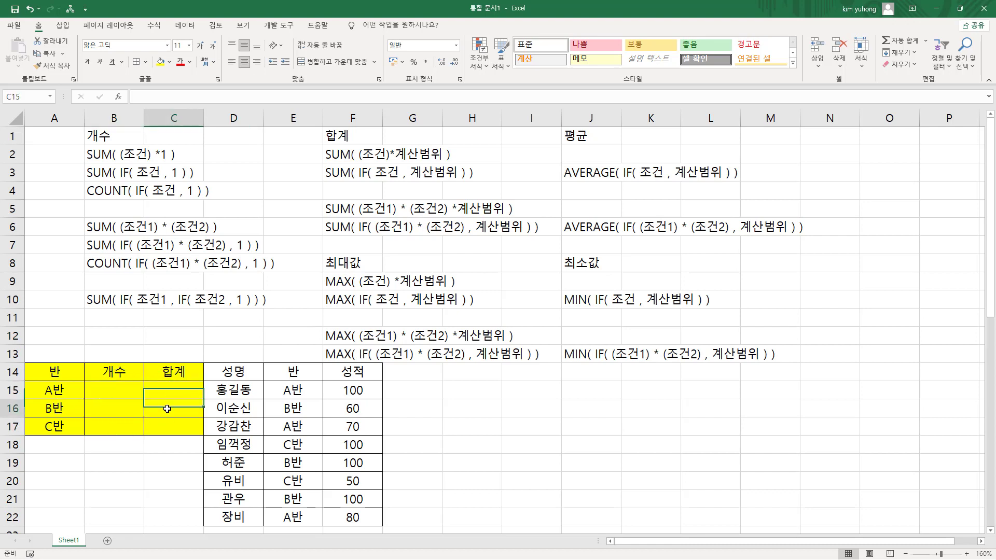
{"action": "left_click", "coordinate": [169, 423]}
{"action": "left_click", "coordinate": [120, 392]}
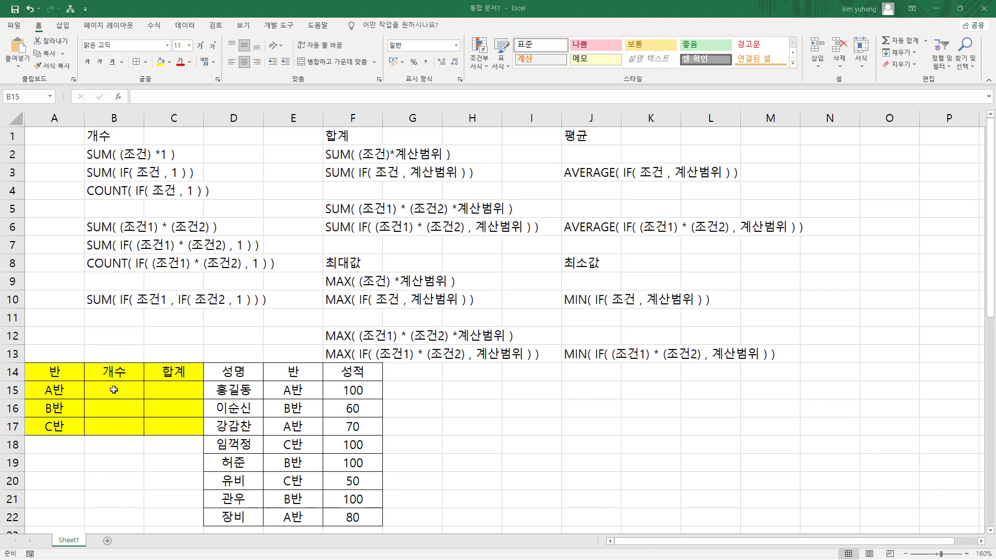
{"action": "double_click", "coordinate": [114, 390]}
{"action": "left_click", "coordinate": [146, 341]}
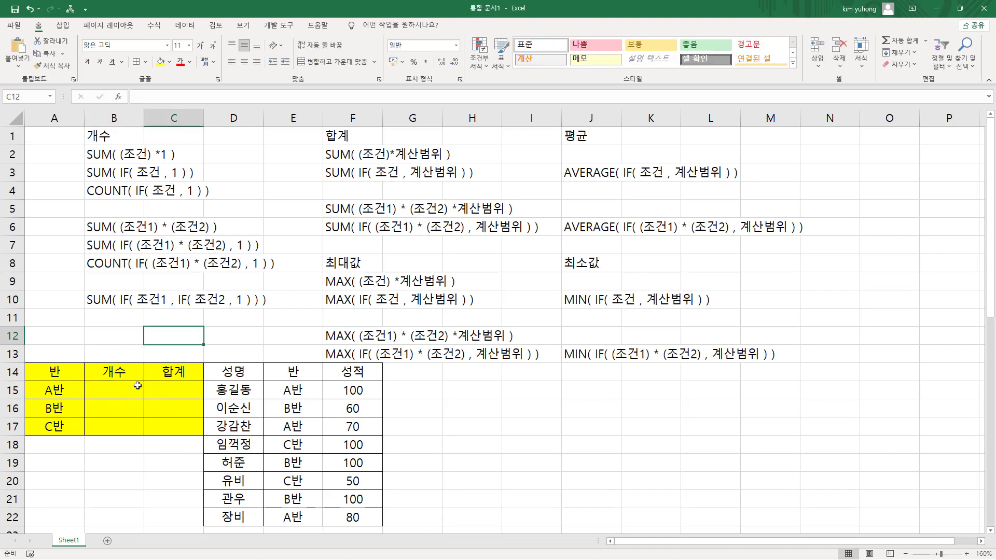
{"action": "left_click", "coordinate": [138, 386]}
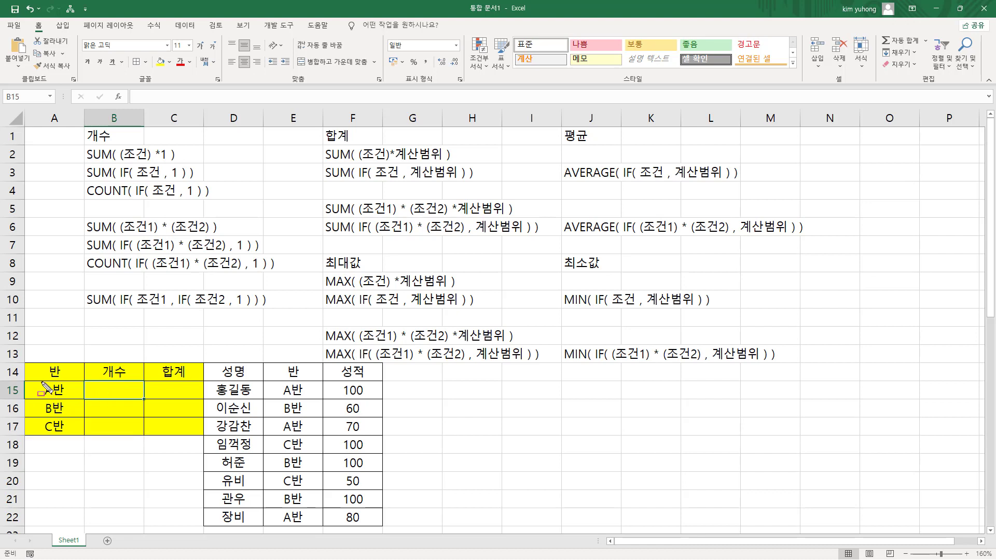
{"action": "left_click_drag", "start_coordinate": [41, 382], "coordinate": [68, 398]}
{"action": "mouse_move", "coordinate": [208, 363]}
{"action": "left_mouse_down"}
{"action": "mouse_move", "coordinate": [244, 488]}
{"action": "mouse_move", "coordinate": [383, 534]}
{"action": "mouse_move", "coordinate": [380, 523]}
{"action": "left_mouse_up"}
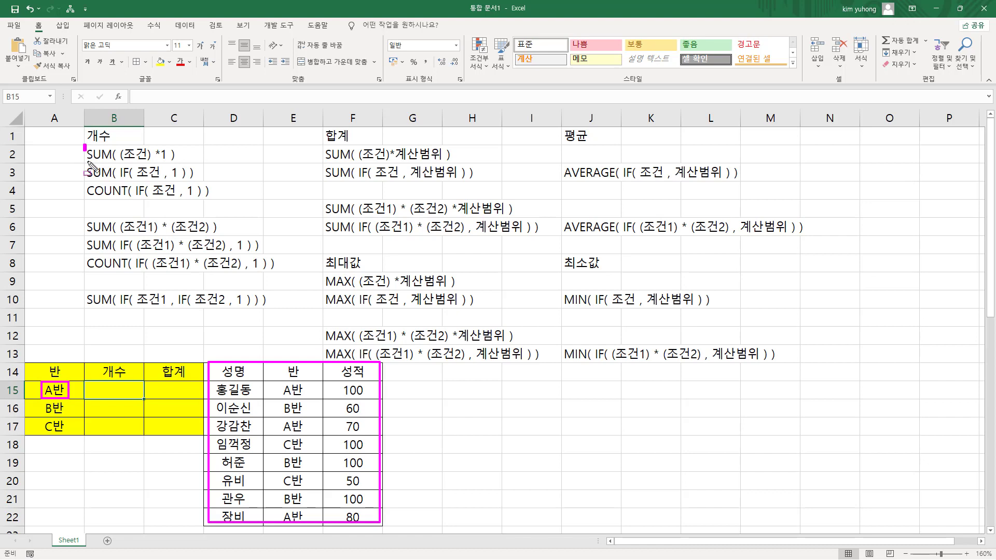
{"action": "left_click_drag", "start_coordinate": [85, 146], "coordinate": [229, 203]}
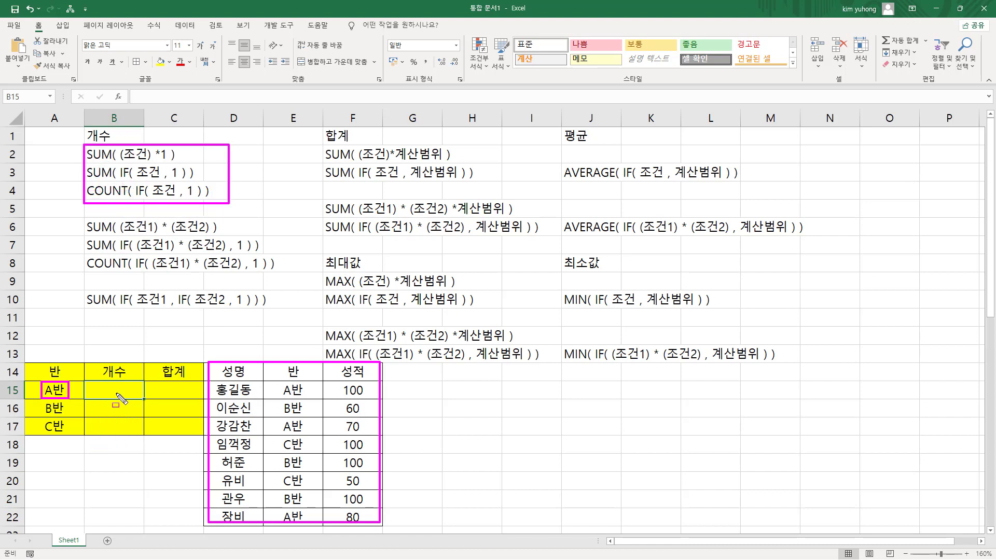
{"action": "key", "text": "Escape"}
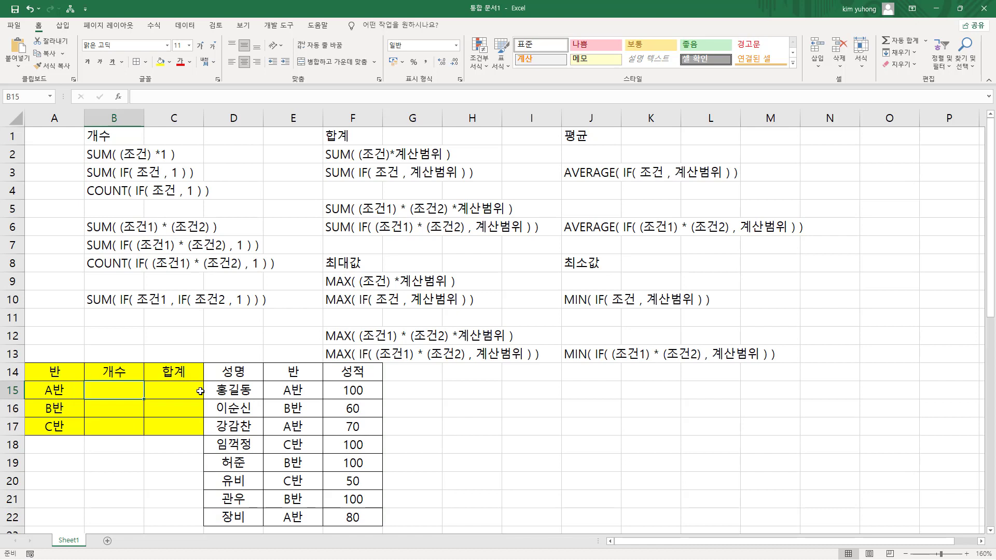
Enter the array formula =SUM( (E15:E22=A15) *1 ) in B15 to count the A반 rows
{"action": "type", "text": "="}
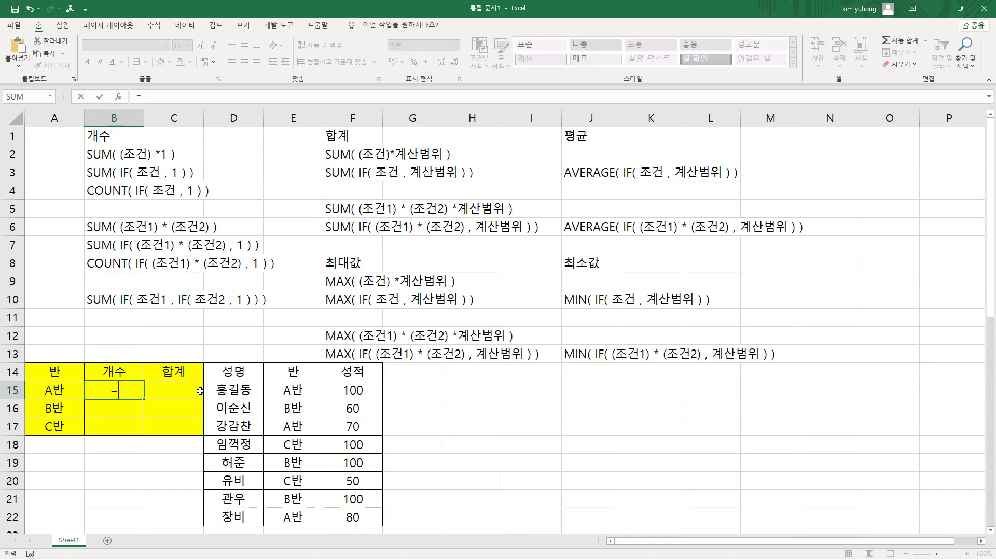
{"action": "type", "text": "SUM("}
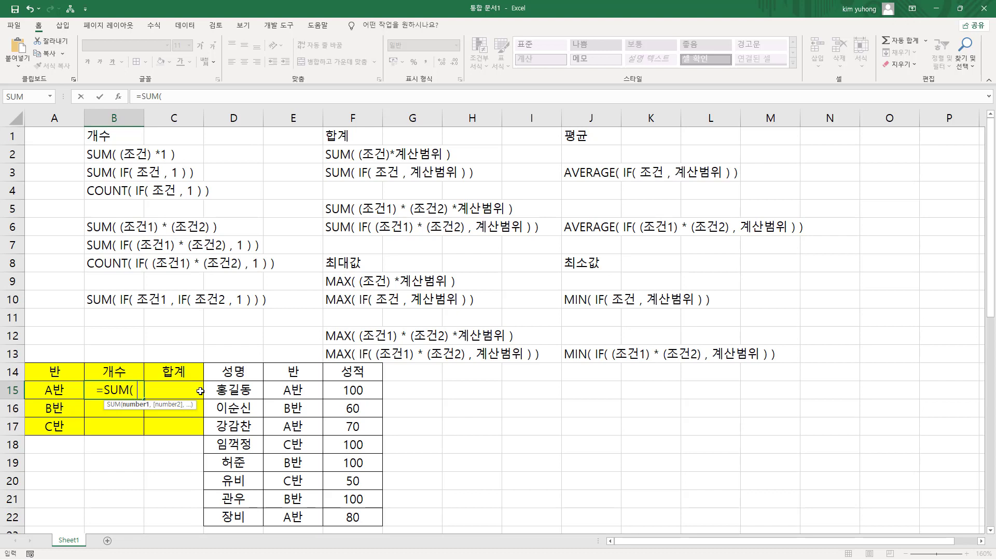
{"action": "type", "text": " ("}
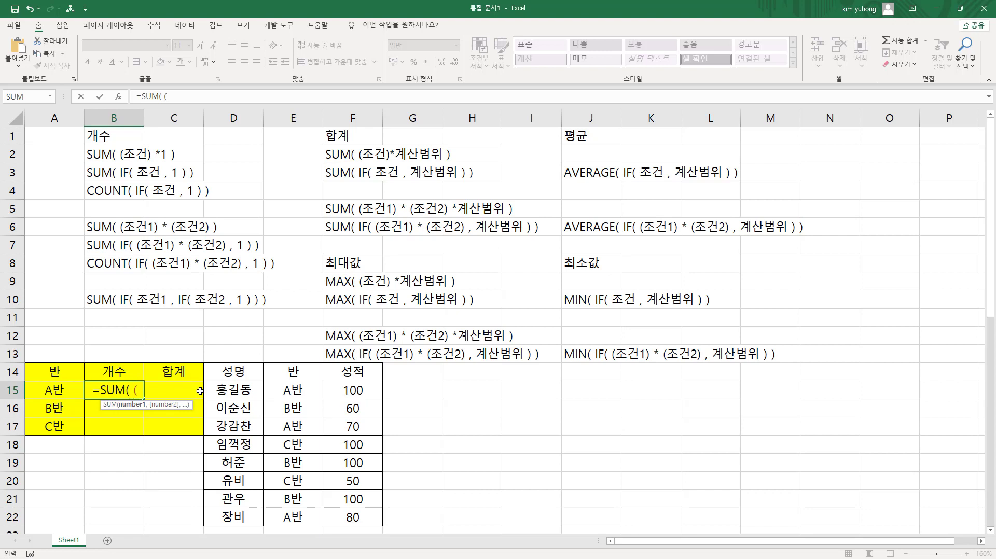
{"action": "left_click_drag", "start_coordinate": [280, 388], "coordinate": [287, 515]}
{"action": "type", "text": "="}
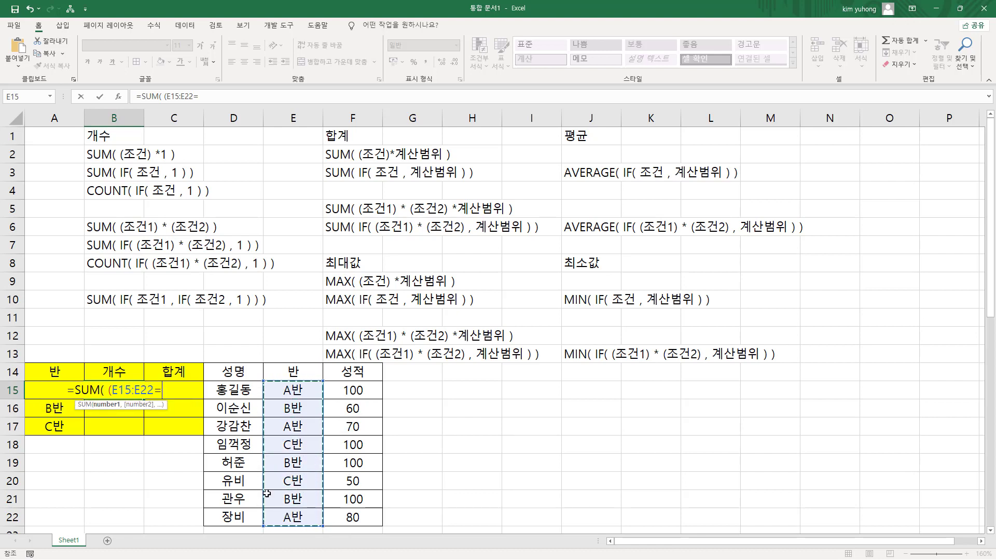
{"action": "key", "text": "Left"}
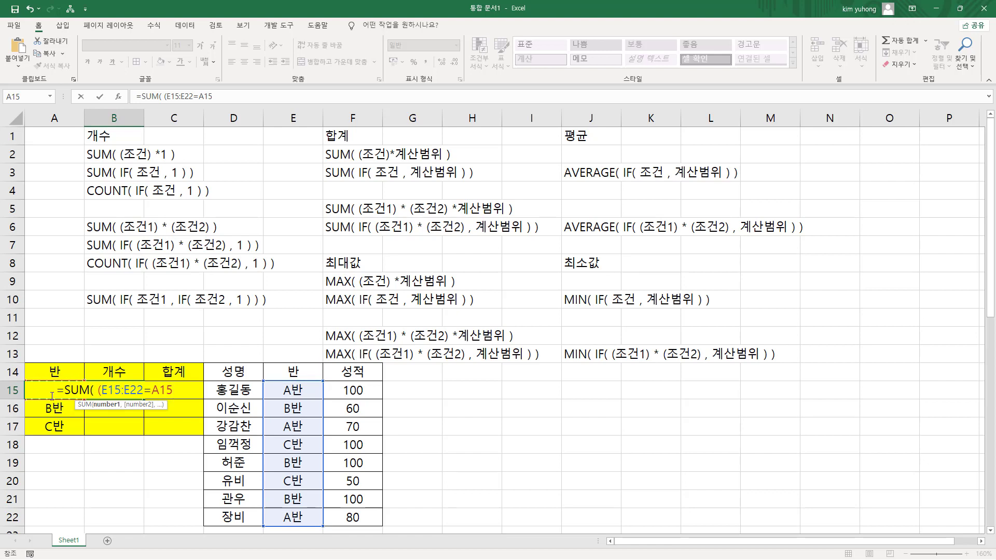
{"action": "type", "text": ")"}
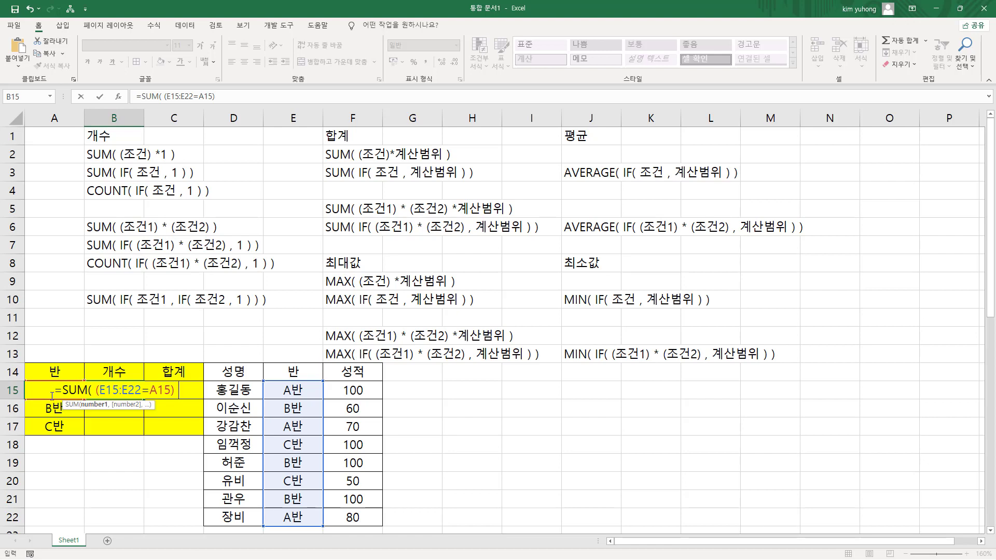
{"action": "type", "text": " *1"}
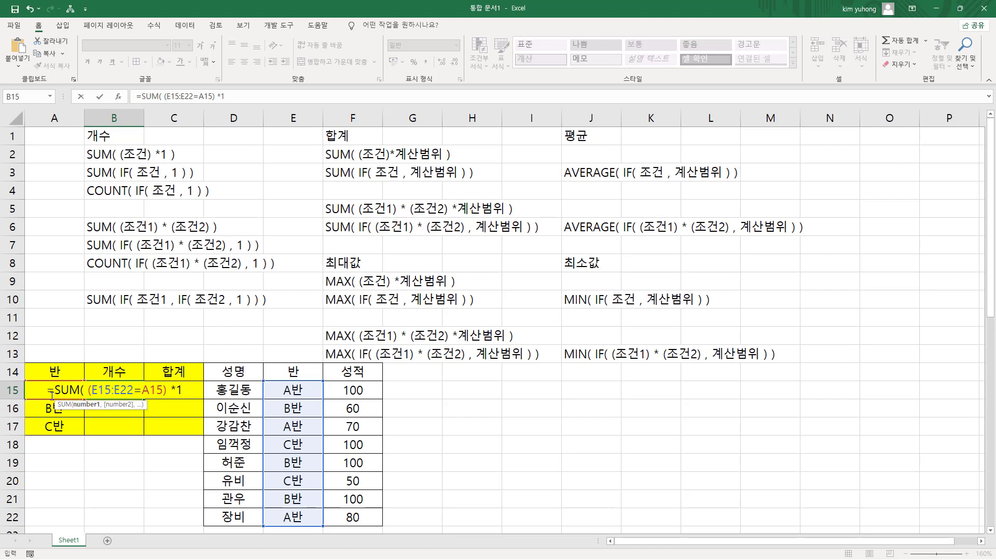
{"action": "type", "text": " )"}
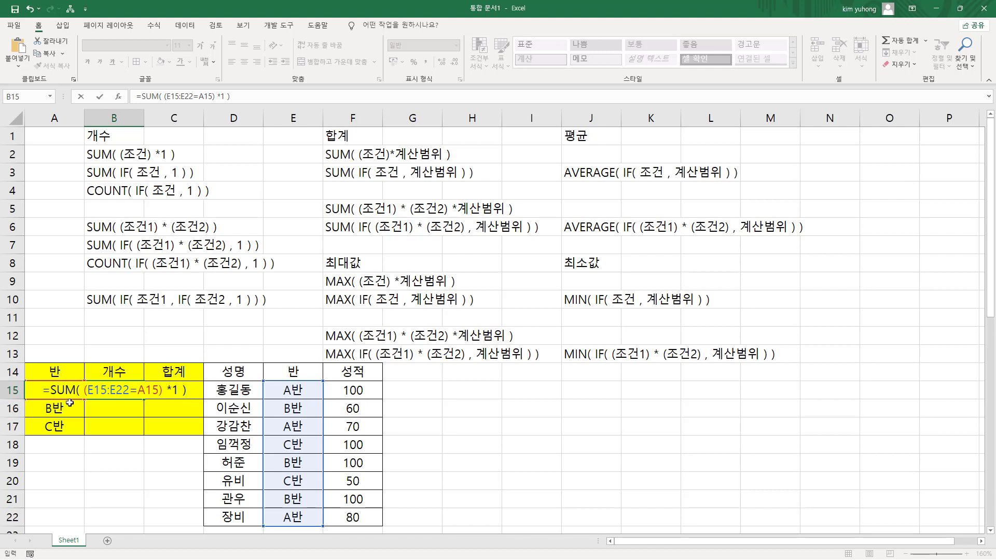
{"action": "key", "text": "F2"}
{"action": "key", "text": "ctrl+shift+Return"}
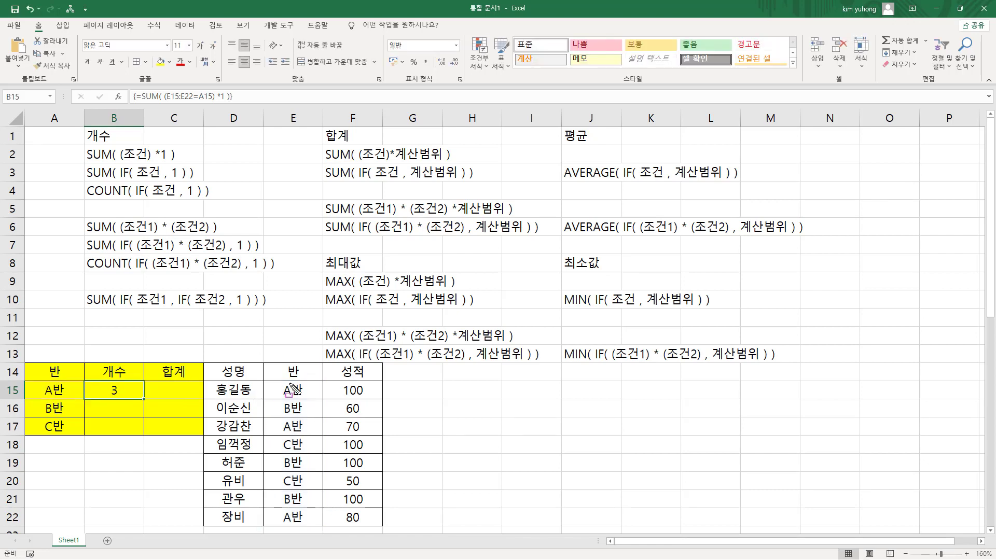
Check the condition (E15:E22=A15) of the B15 count formula against the A반 entries in the class column and A15
{"action": "mouse_move", "coordinate": [280, 382]}
{"action": "left_mouse_down"}
{"action": "mouse_move", "coordinate": [306, 396]}
{"action": "mouse_move", "coordinate": [290, 431]}
{"action": "mouse_move", "coordinate": [305, 434]}
{"action": "left_mouse_up"}
{"action": "left_click_drag", "start_coordinate": [281, 511], "coordinate": [307, 527]}
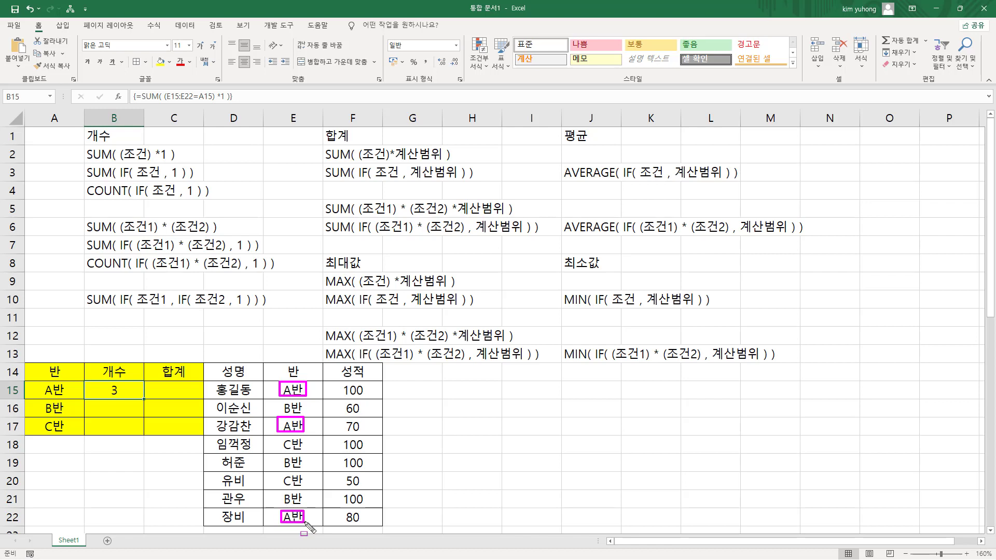
{"action": "key", "text": "Escape"}
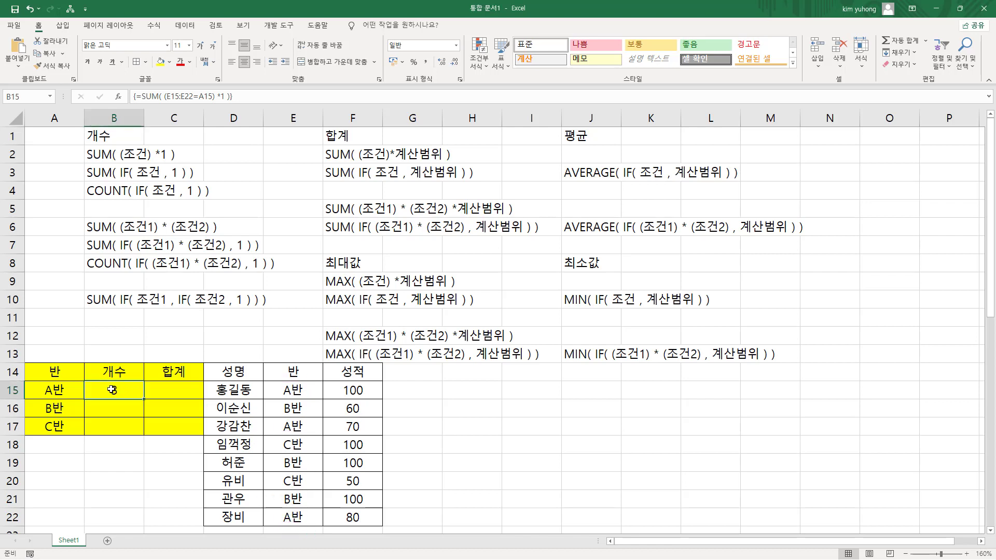
{"action": "double_click", "coordinate": [108, 390]}
{"action": "left_click_drag", "start_coordinate": [85, 390], "coordinate": [164, 392]}
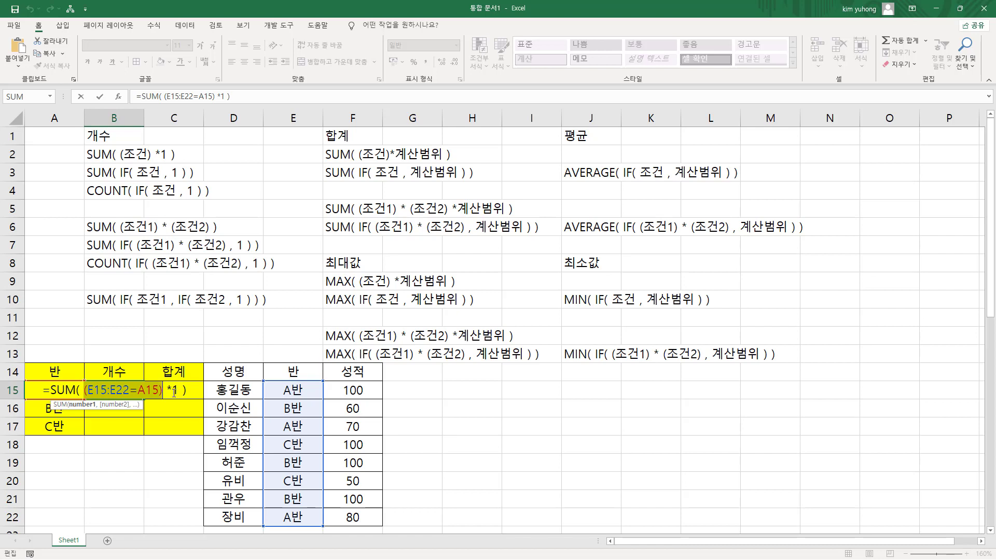
{"action": "left_click_drag", "start_coordinate": [90, 390], "coordinate": [158, 390]}
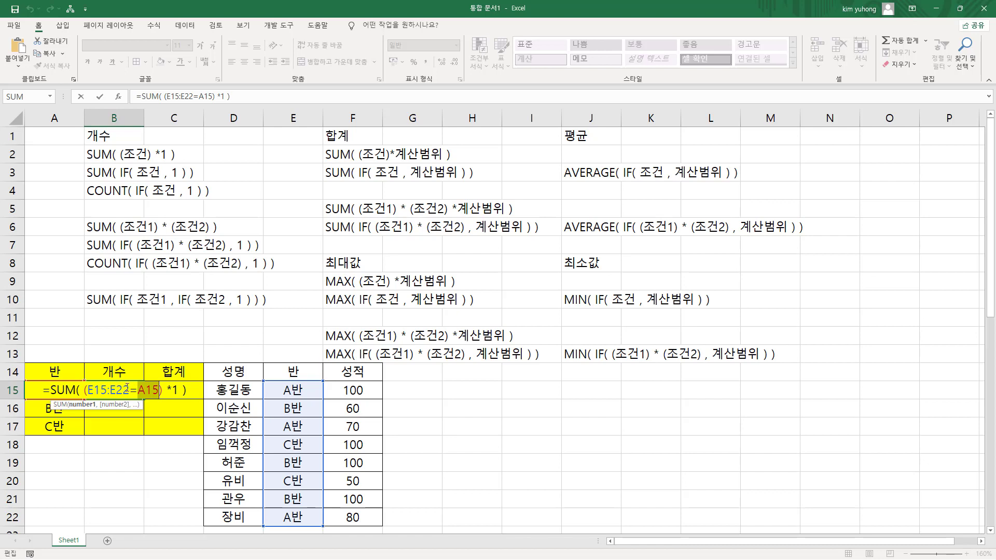
{"action": "key", "text": "ctrl+shift+Return"}
{"action": "left_click_drag", "start_coordinate": [293, 390], "coordinate": [293, 517]}
{"action": "left_click_drag", "start_coordinate": [34, 383], "coordinate": [68, 398]}
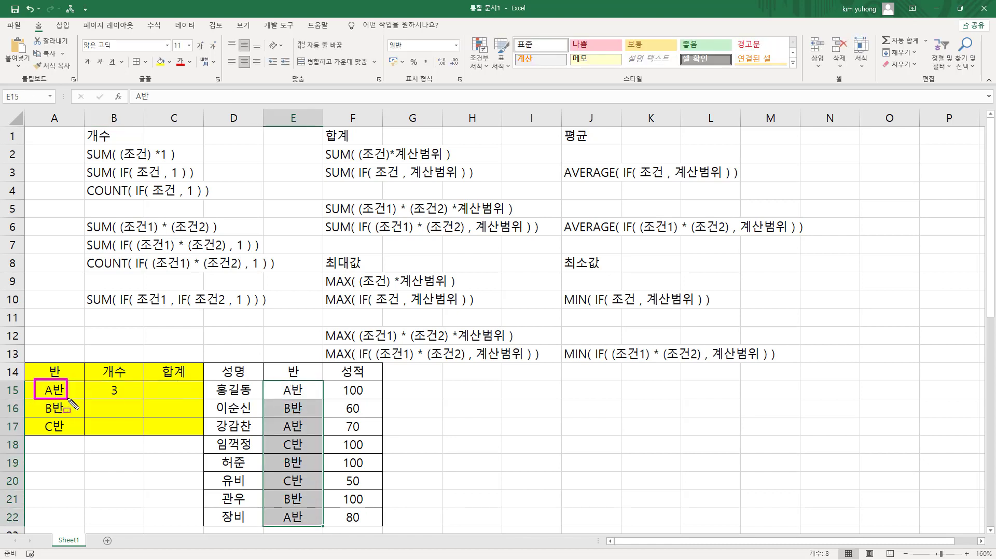
{"action": "mouse_move", "coordinate": [269, 384]}
{"action": "left_mouse_down"}
{"action": "mouse_move", "coordinate": [315, 479]}
{"action": "mouse_move", "coordinate": [315, 525]}
{"action": "left_mouse_up"}
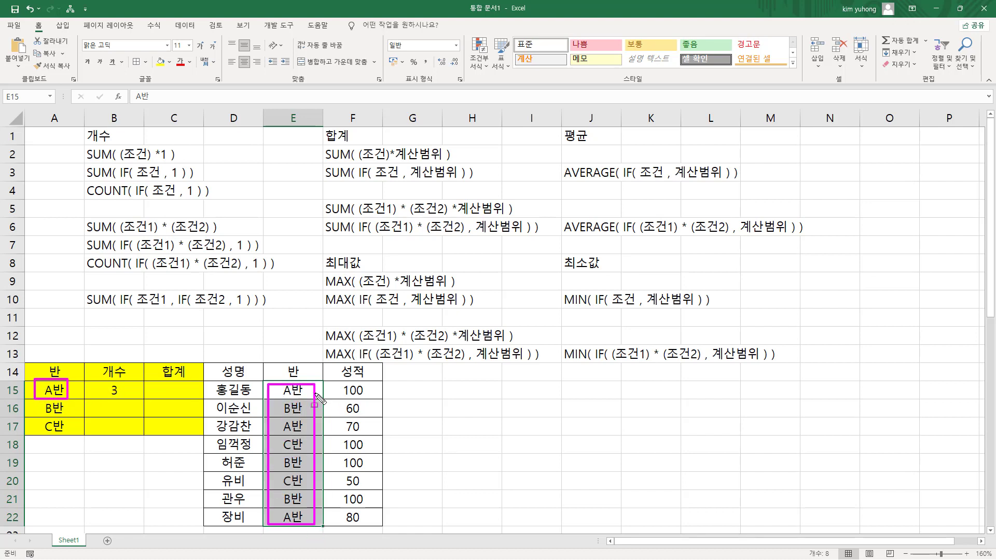
{"action": "left_click_drag", "start_coordinate": [279, 386], "coordinate": [307, 520]}
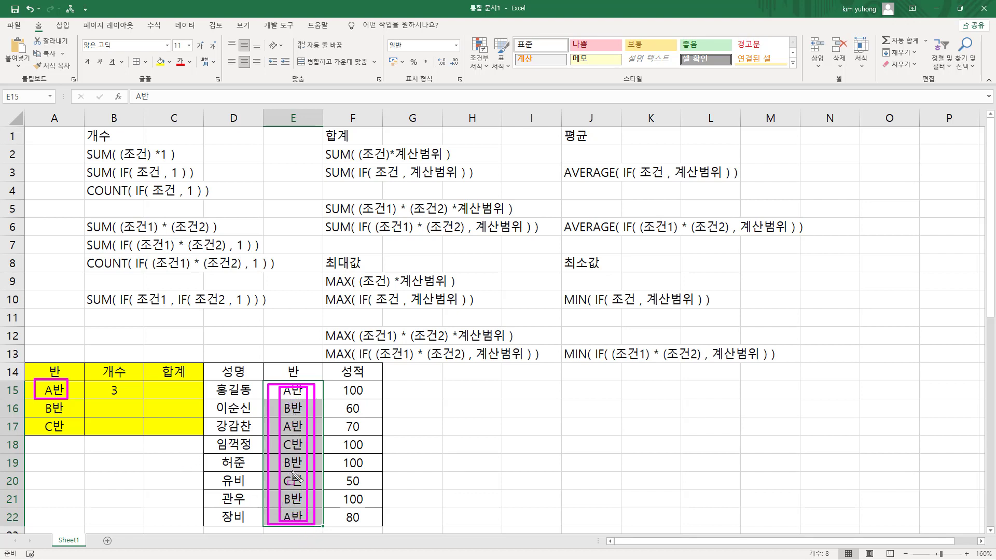
{"action": "key", "text": "Escape"}
Add the column heading 조건 in G14 beside the score table
{"action": "left_click", "coordinate": [429, 375]}
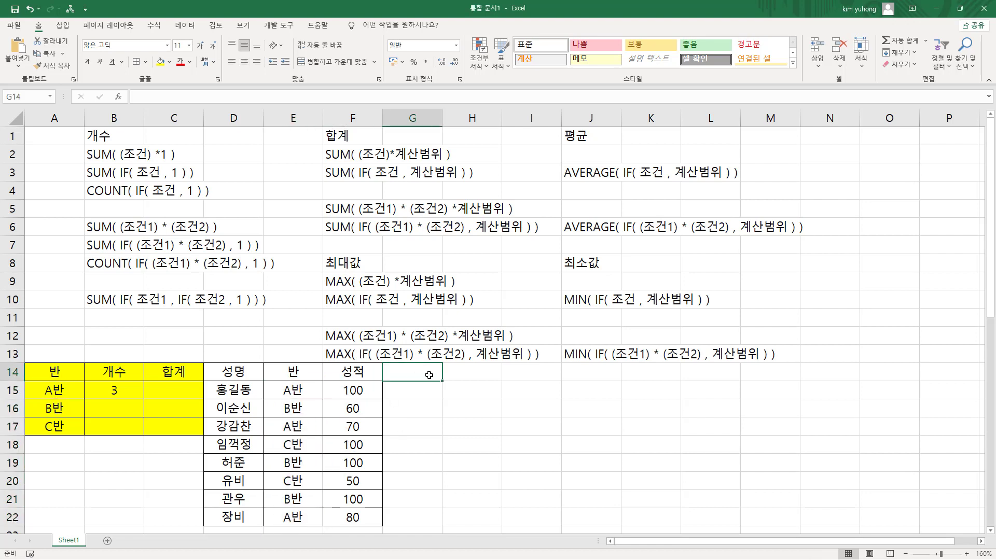
{"action": "type", "text": "WHRJ"}
{"action": "key", "text": "BackSpace"}
{"action": "key", "text": "BackSpace"}
{"action": "key", "text": "BackSpace"}
{"action": "key", "text": "BackSpace"}
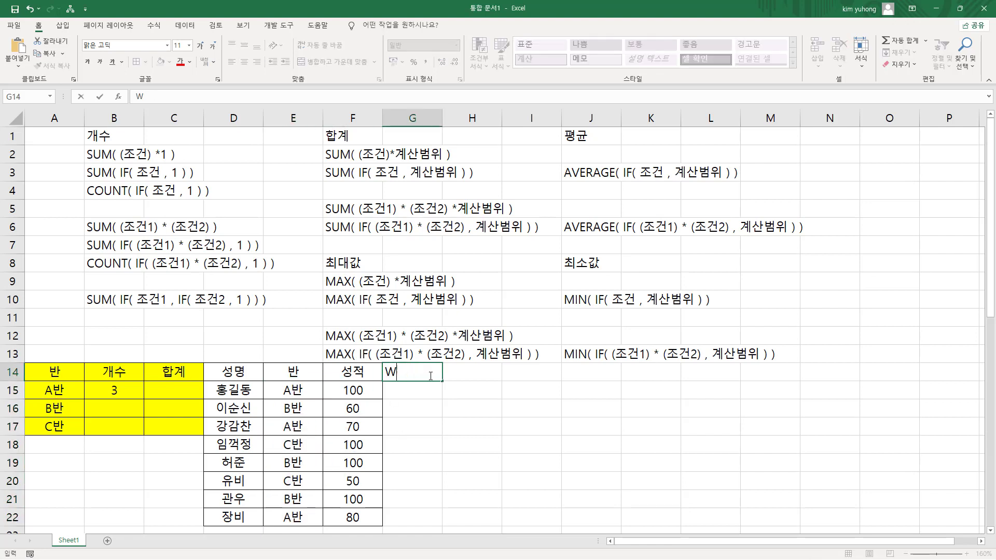
{"action": "type", "text": "조거ㄴ"}
{"action": "key", "text": "Return"}
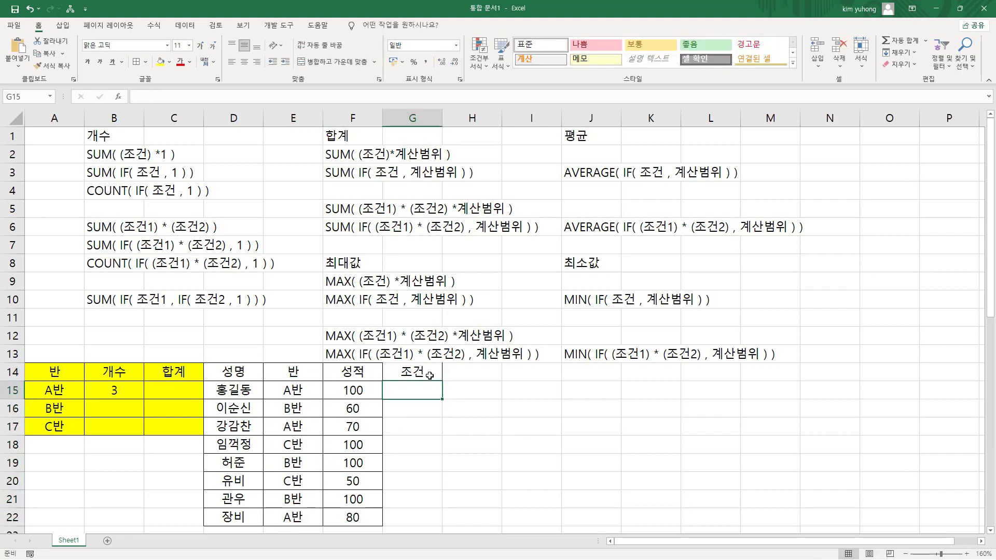
Enter =E15=A15 in G15 to test whether the first row's class matches A15
{"action": "type", "text": "="}
{"action": "key", "text": "Left"}
{"action": "key", "text": "Left"}
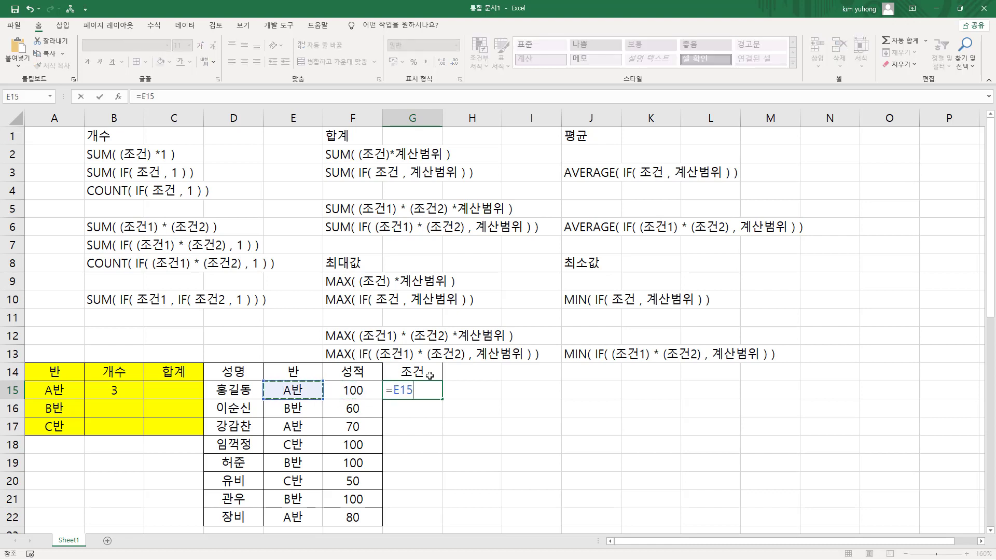
{"action": "type", "text": "="}
{"action": "key", "text": "Left"}
{"action": "key", "text": "Left"}
{"action": "key", "text": "Left"}
{"action": "key", "text": "Left"}
{"action": "key", "text": "Left"}
{"action": "key", "text": "Left"}
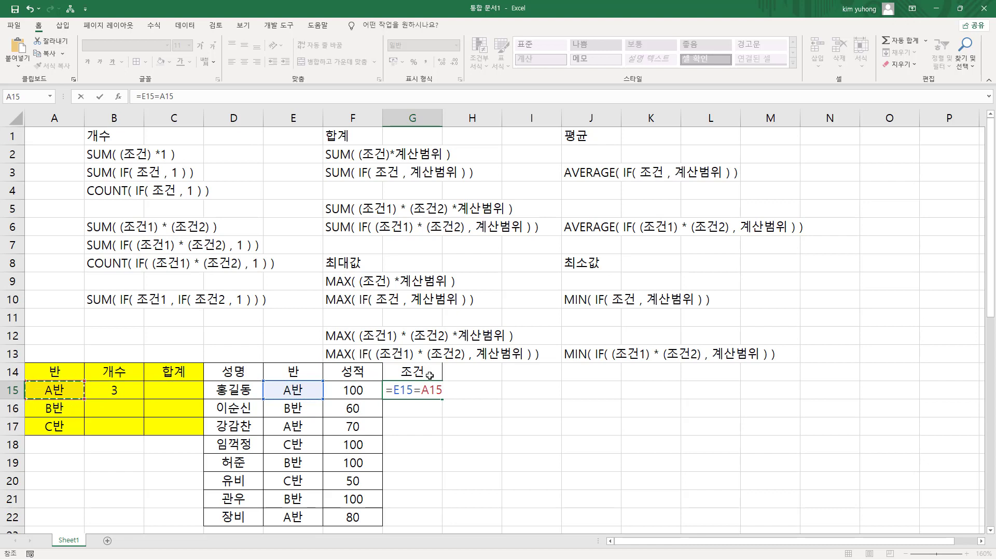
{"action": "key", "text": "Return"}
{"action": "left_click", "coordinate": [413, 391]}
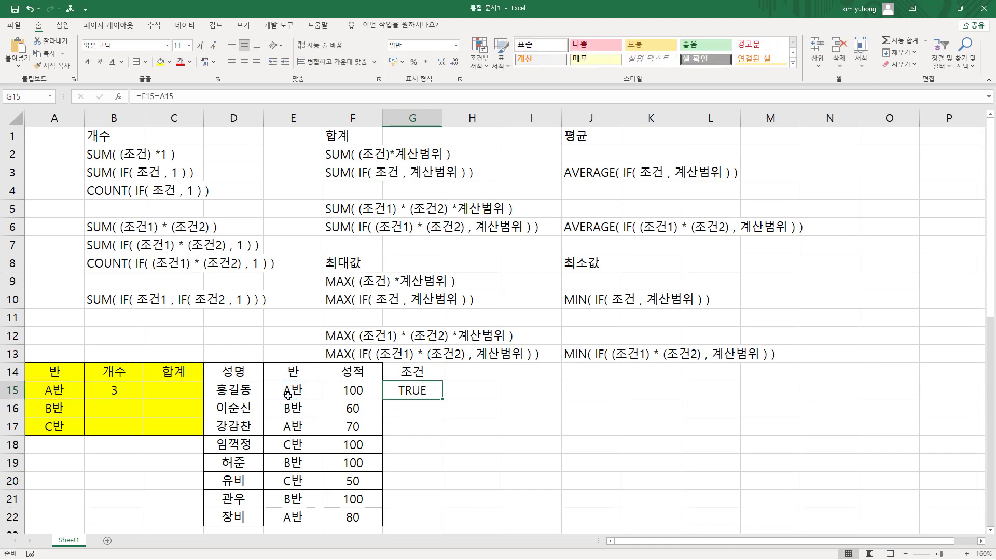
{"action": "left_click_drag", "start_coordinate": [277, 383], "coordinate": [304, 397]}
{"action": "left_click_drag", "start_coordinate": [43, 382], "coordinate": [68, 396]}
{"action": "left_click_drag", "start_coordinate": [394, 408], "coordinate": [445, 407]}
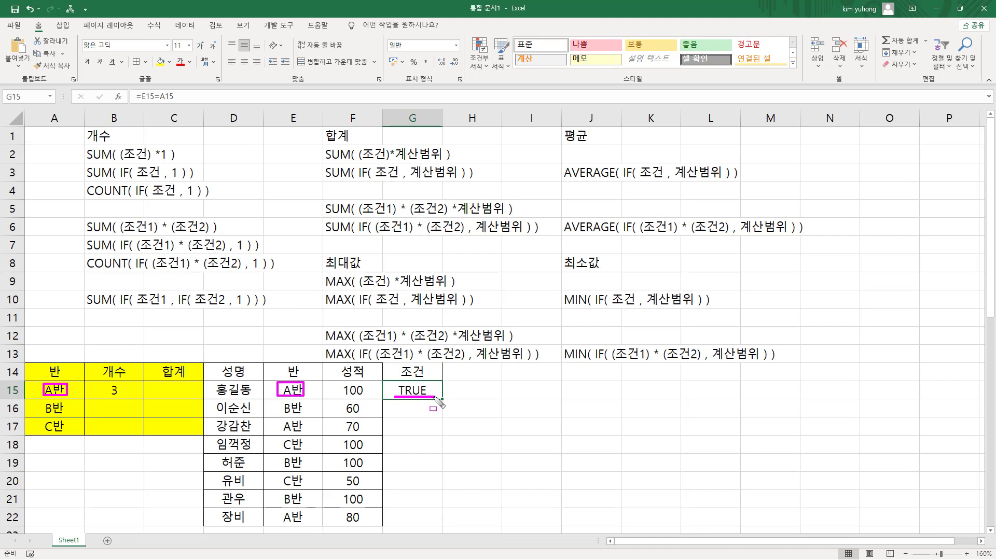
{"action": "key", "text": "Escape"}
Enter =E16=A15 in G16 to test the second row's class against A15
{"action": "left_click", "coordinate": [415, 408]}
{"action": "type", "text": "="}
{"action": "left_click", "coordinate": [289, 410]}
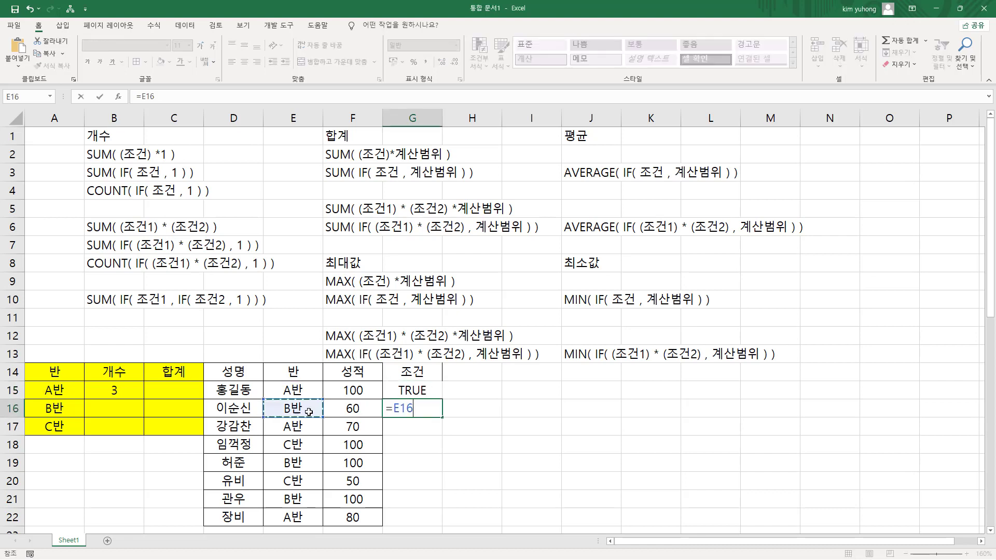
{"action": "type", "text": "="}
{"action": "left_click", "coordinate": [60, 386]}
{"action": "key", "text": "Return"}
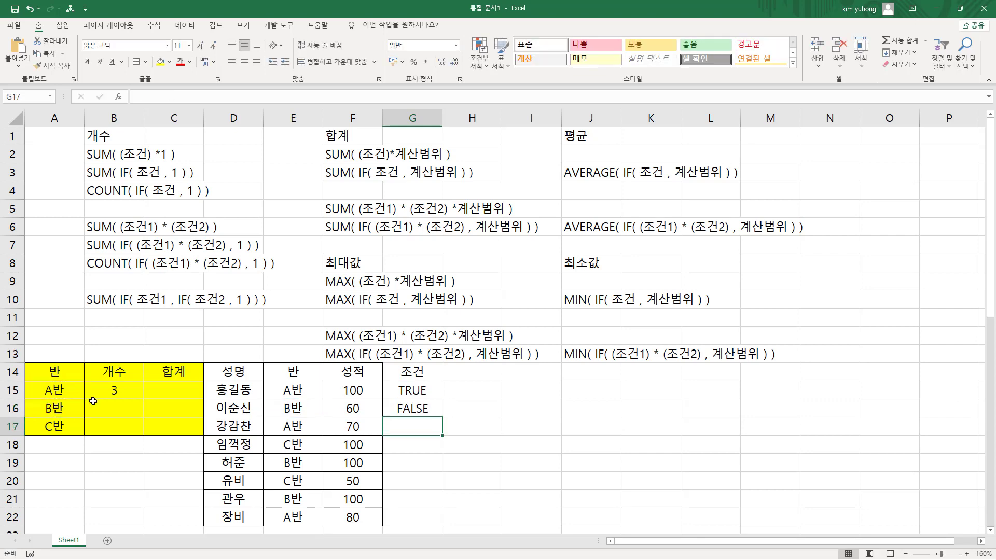
{"action": "left_click", "coordinate": [439, 404]}
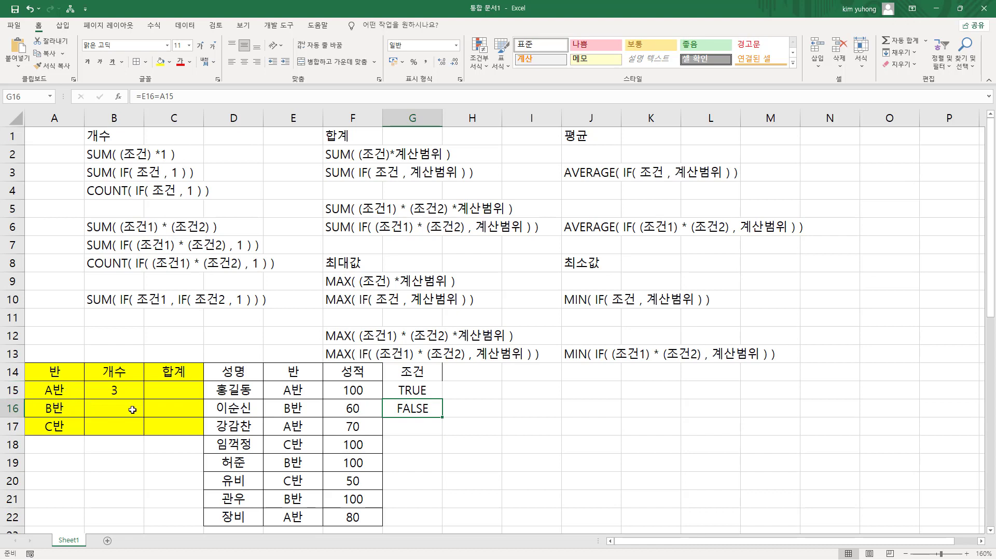
Enter =E17=A15 in G17 to test the third row's class against A15
{"action": "left_click", "coordinate": [411, 427]}
{"action": "type", "text": "="}
{"action": "left_click", "coordinate": [296, 427]}
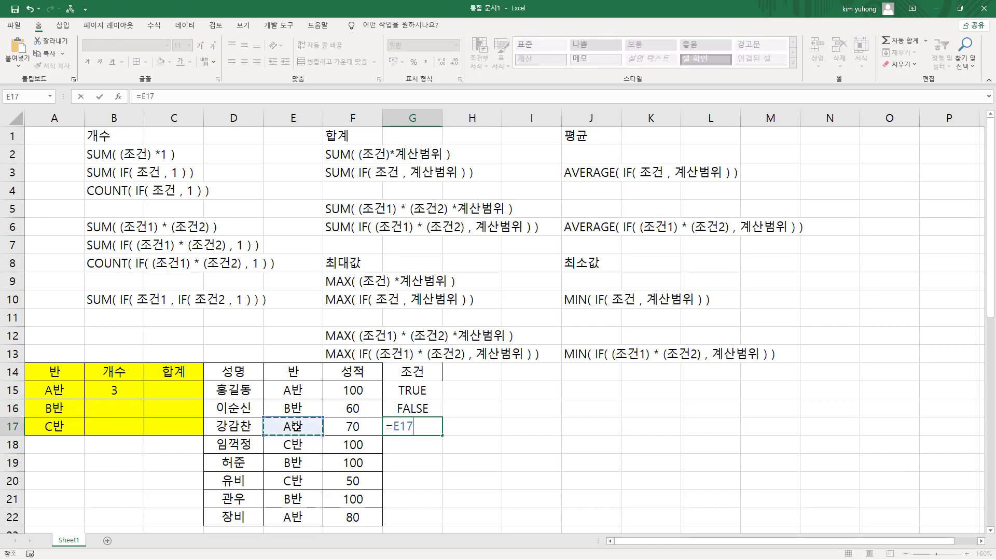
{"action": "type", "text": "="}
{"action": "left_click", "coordinate": [46, 393]}
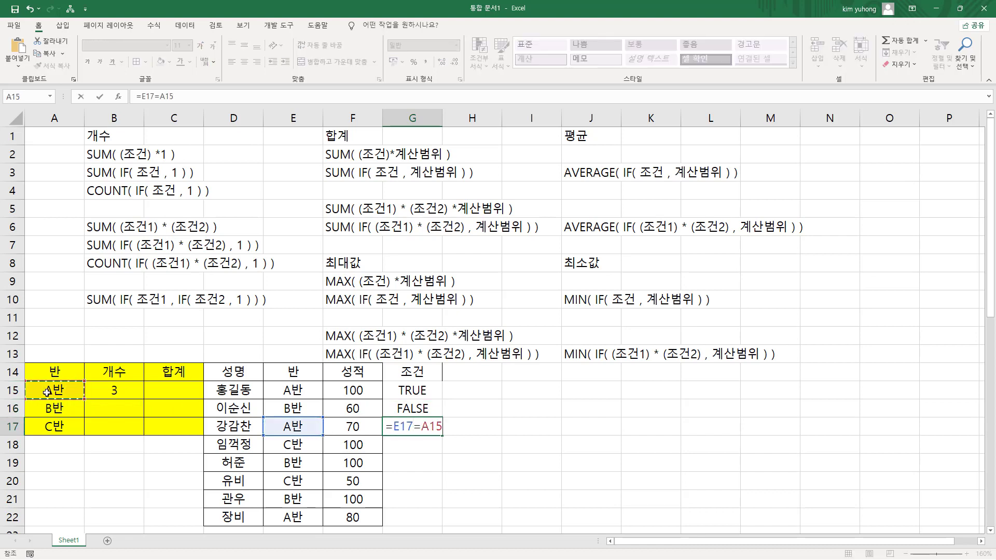
{"action": "key", "text": "Return"}
Make the A15 reference in G17 absolute as $A$15 and fill the formula down through G22
{"action": "key", "text": "Up"}
{"action": "key", "text": "F2"}
{"action": "key", "text": "F4"}
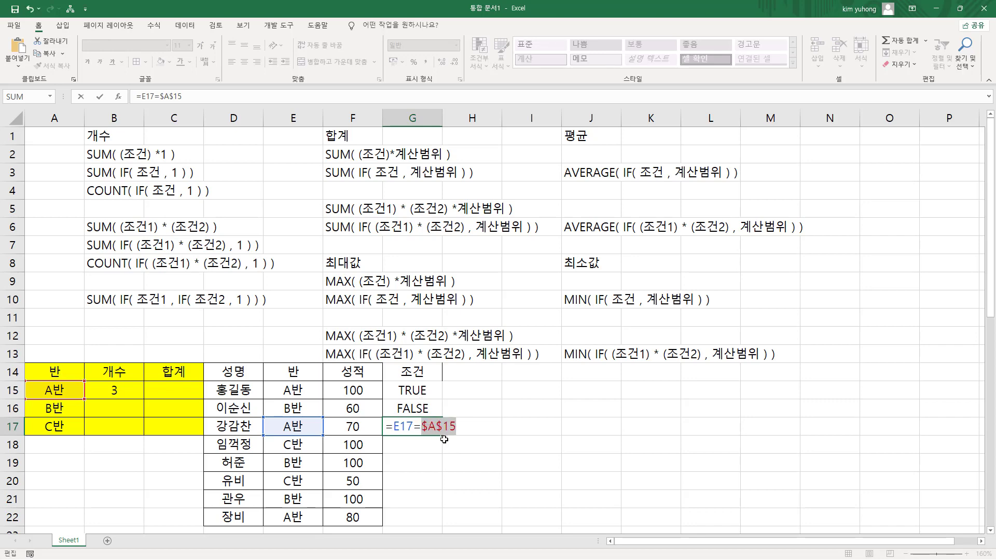
{"action": "key", "text": "Return"}
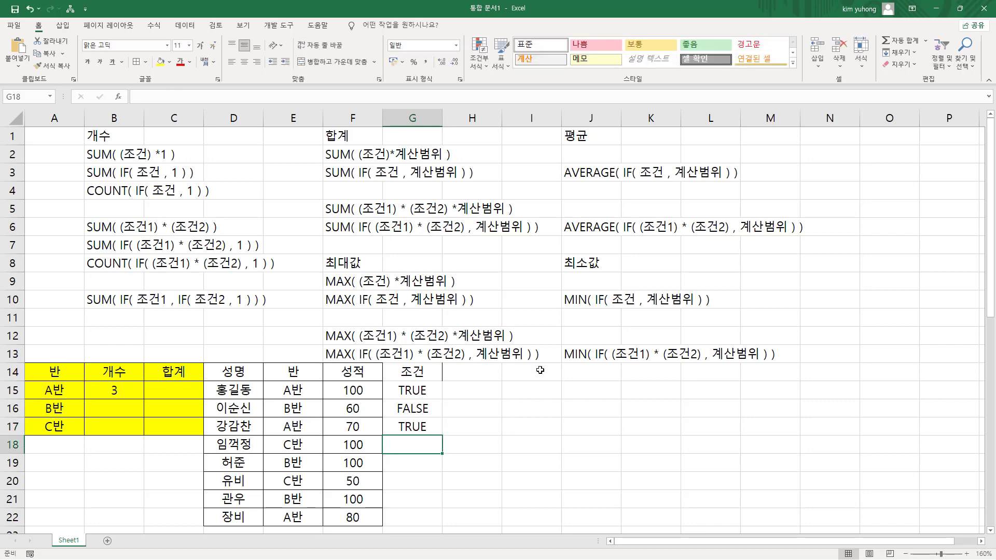
{"action": "left_click", "coordinate": [420, 424]}
{"action": "left_click_drag", "start_coordinate": [443, 434], "coordinate": [443, 522]}
{"action": "left_click", "coordinate": [514, 421]}
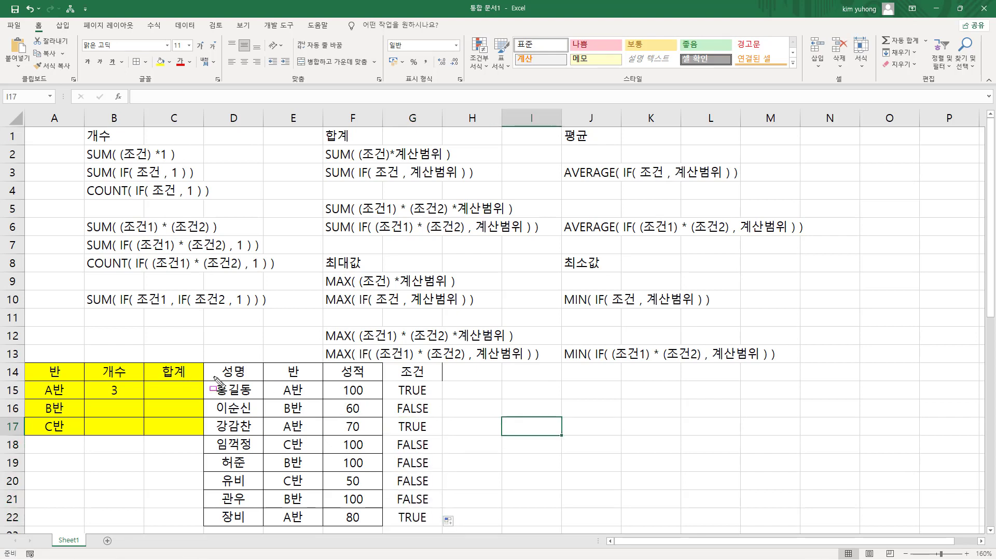
Examine the array formula in B15, checking its condition on E15:E22 and the *1 factor against the condition results in column G
{"action": "left_click", "coordinate": [116, 390]}
{"action": "double_click", "coordinate": [112, 391]}
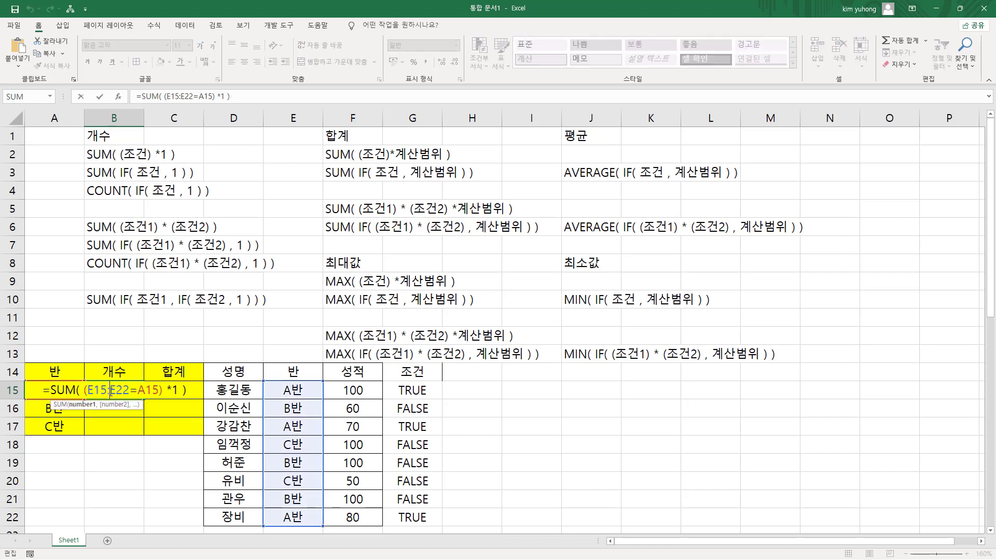
{"action": "left_click_drag", "start_coordinate": [271, 381], "coordinate": [316, 531]}
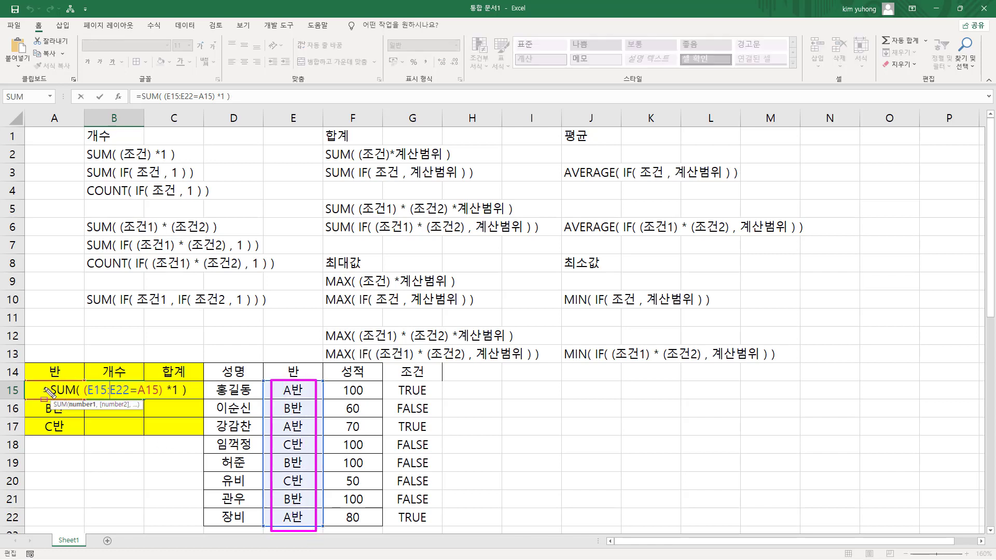
{"action": "mouse_move", "coordinate": [28, 377]}
{"action": "left_mouse_down"}
{"action": "mouse_move", "coordinate": [75, 402]}
{"action": "mouse_move", "coordinate": [159, 397]}
{"action": "left_mouse_up"}
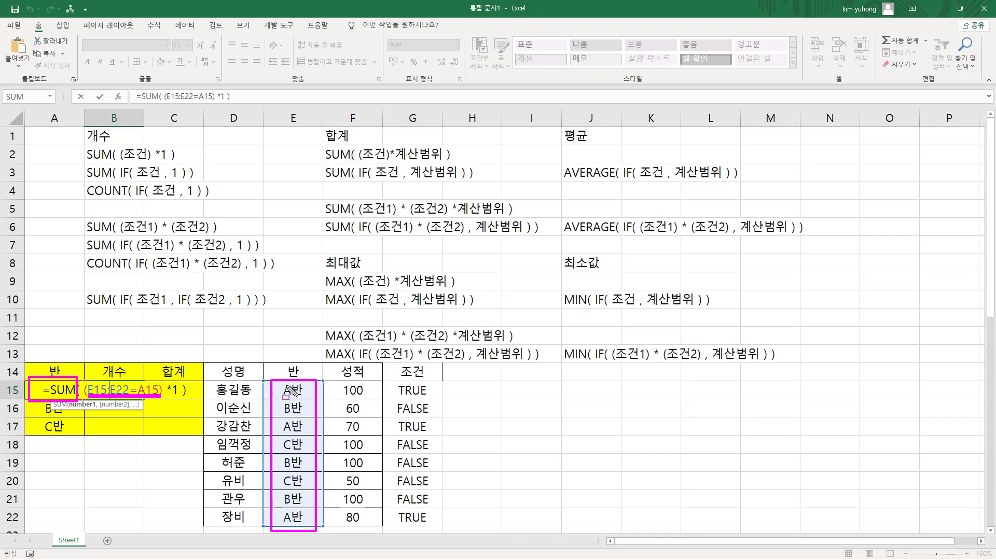
{"action": "mouse_move", "coordinate": [287, 387]}
{"action": "left_mouse_down"}
{"action": "mouse_move", "coordinate": [309, 407]}
{"action": "mouse_move", "coordinate": [300, 430]}
{"action": "mouse_move", "coordinate": [307, 469]}
{"action": "left_mouse_up"}
{"action": "left_click_drag", "start_coordinate": [281, 511], "coordinate": [307, 527]}
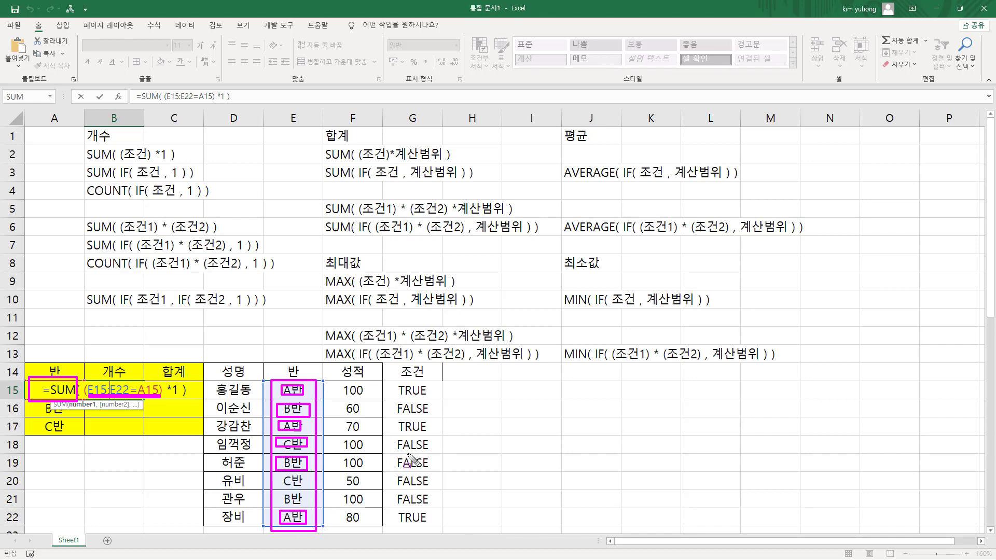
{"action": "mouse_move", "coordinate": [389, 384]}
{"action": "left_mouse_down"}
{"action": "mouse_move", "coordinate": [433, 525]}
{"action": "mouse_move", "coordinate": [389, 382]}
{"action": "left_mouse_up"}
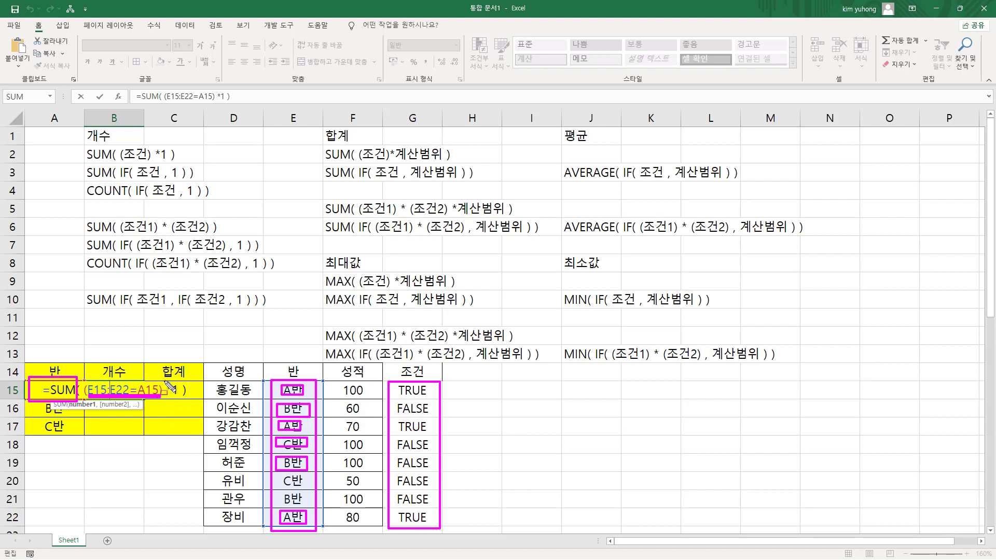
{"action": "left_click_drag", "start_coordinate": [165, 380], "coordinate": [178, 399]}
{"action": "left_click_drag", "start_coordinate": [399, 384], "coordinate": [427, 522]}
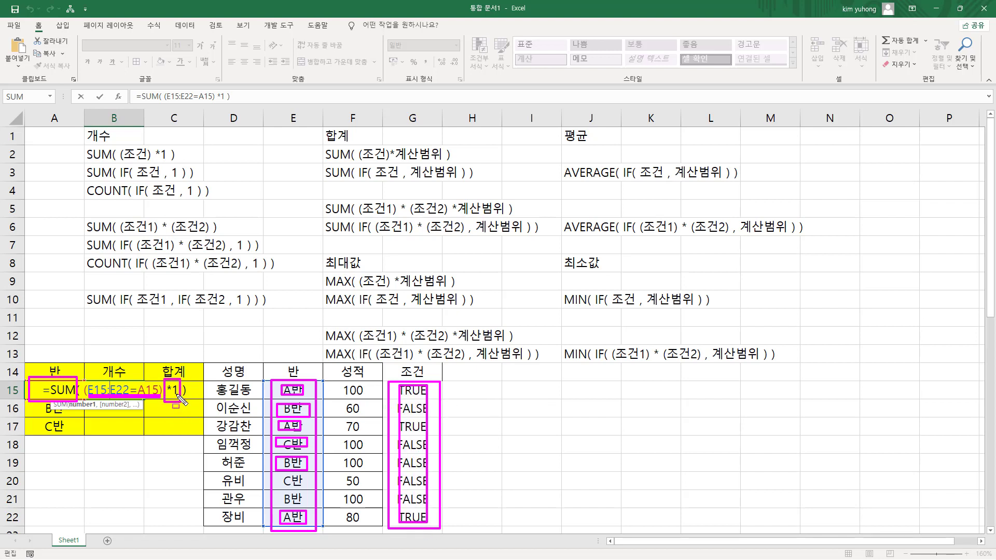
{"action": "key", "text": "Escape"}
{"action": "left_click", "coordinate": [466, 390]}
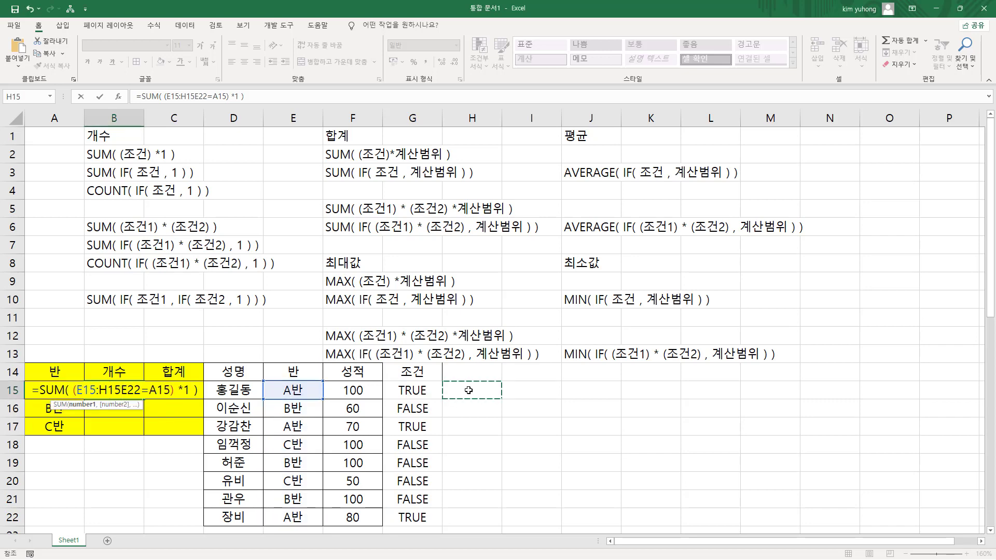
{"action": "key", "text": "Escape"}
Enter =G15*1 in H15 and fill the formula down through H22
{"action": "left_click", "coordinate": [468, 390]}
{"action": "type", "text": "="}
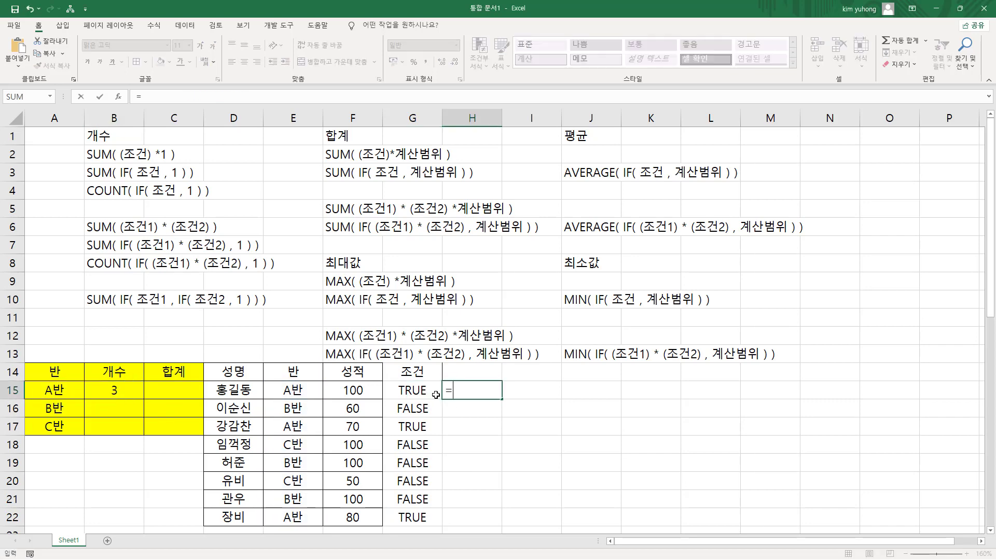
{"action": "left_click", "coordinate": [411, 389]}
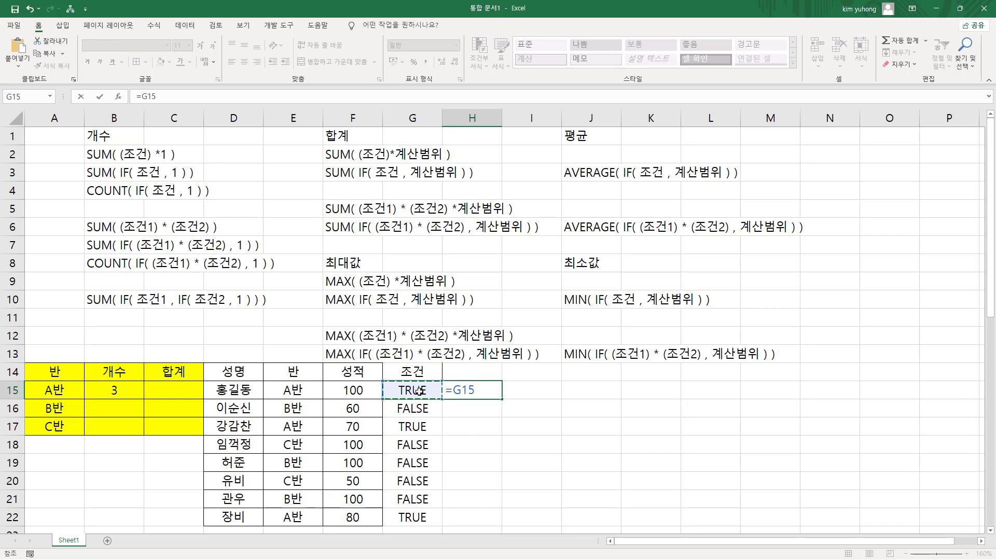
{"action": "type", "text": "*"}
{"action": "key", "text": "Return"}
{"action": "left_click", "coordinate": [498, 392]}
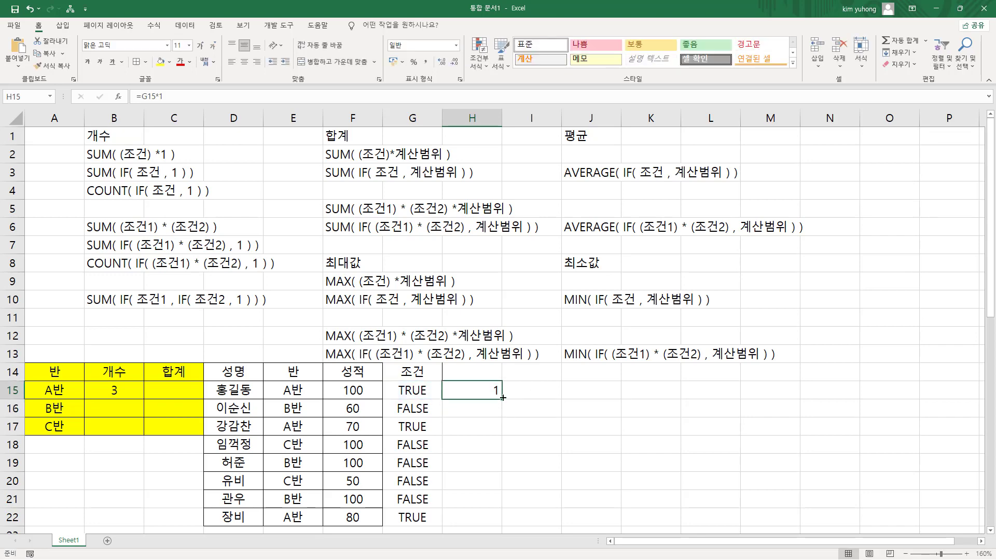
{"action": "left_click_drag", "start_coordinate": [502, 397], "coordinate": [496, 521]}
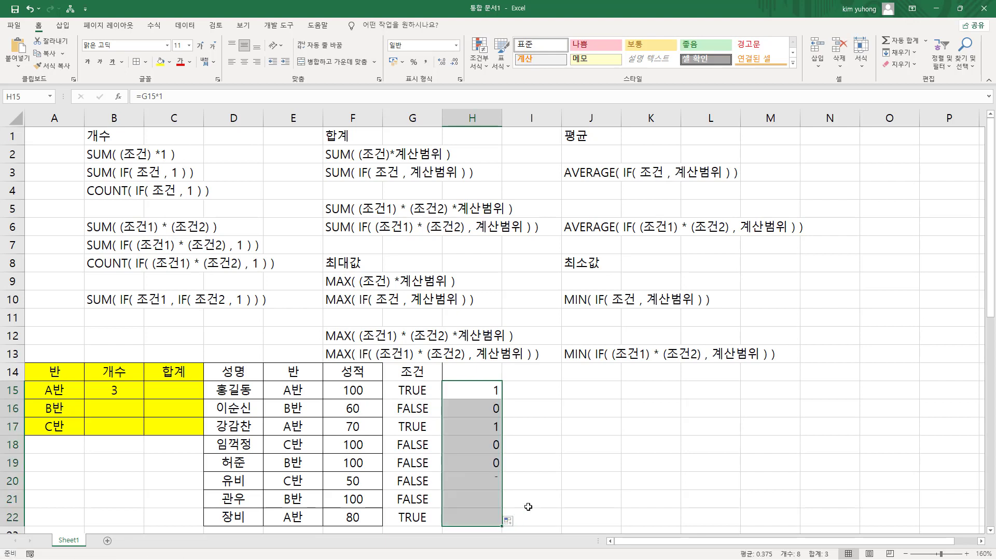
{"action": "left_click", "coordinate": [571, 435]}
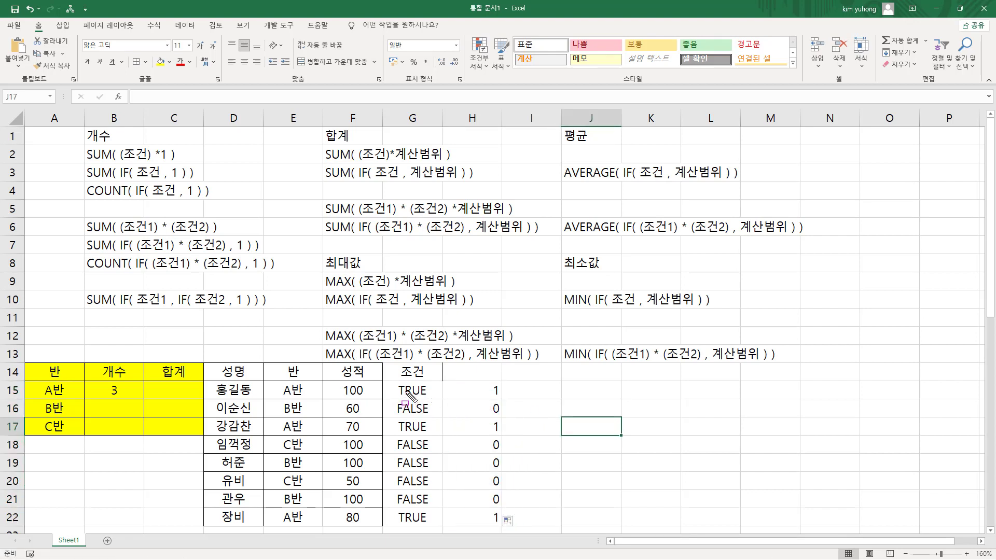
Compare each condition result in G15:G22 with its product in H15:H22, and relate those products to the count in B15
{"action": "left_click_drag", "start_coordinate": [395, 397], "coordinate": [424, 398]}
{"action": "left_click_drag", "start_coordinate": [396, 415], "coordinate": [432, 415]}
{"action": "mouse_move", "coordinate": [390, 381]}
{"action": "left_mouse_down"}
{"action": "mouse_move", "coordinate": [429, 399]}
{"action": "mouse_move", "coordinate": [505, 395]}
{"action": "left_mouse_up"}
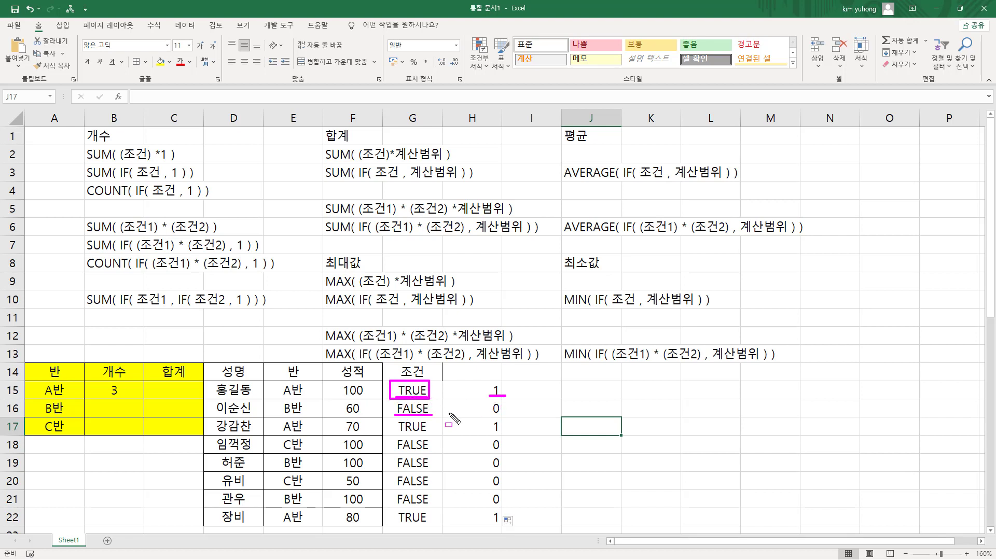
{"action": "left_click_drag", "start_coordinate": [393, 414], "coordinate": [428, 415]}
{"action": "left_click_drag", "start_coordinate": [490, 415], "coordinate": [503, 415]}
{"action": "left_click_drag", "start_coordinate": [393, 430], "coordinate": [426, 431]}
{"action": "left_click_drag", "start_coordinate": [488, 433], "coordinate": [502, 433]}
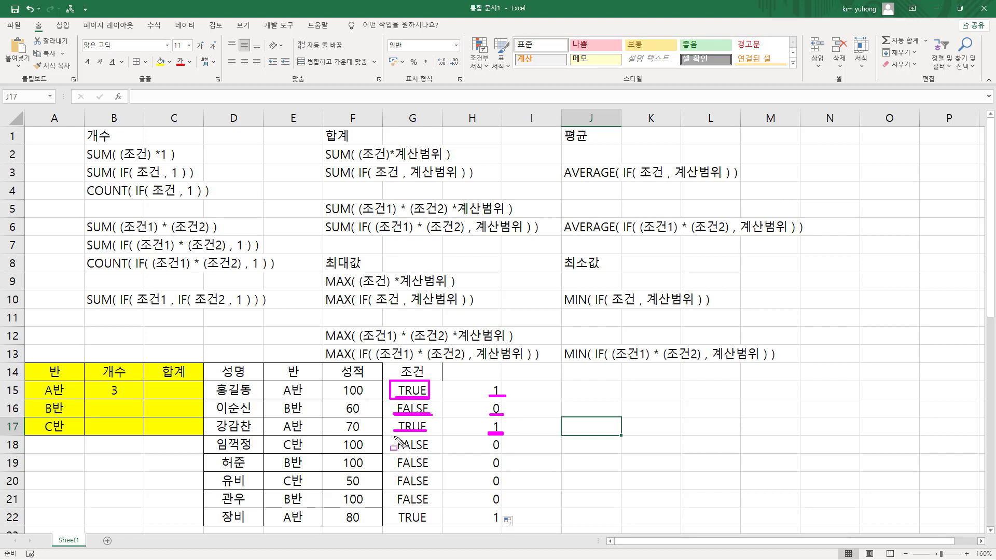
{"action": "left_click_drag", "start_coordinate": [395, 437], "coordinate": [430, 506]}
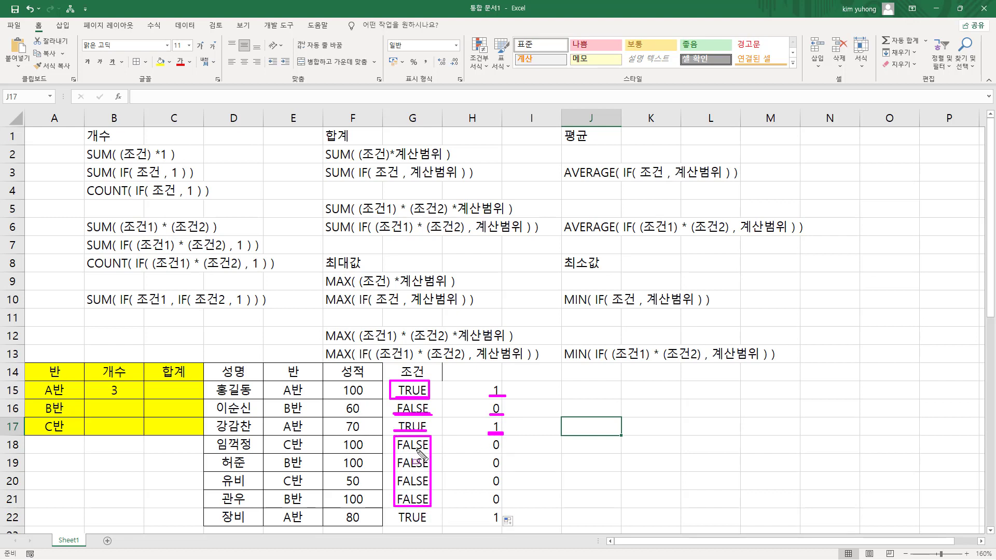
{"action": "left_click_drag", "start_coordinate": [490, 439], "coordinate": [504, 507]}
{"action": "left_click_drag", "start_coordinate": [394, 522], "coordinate": [426, 522]}
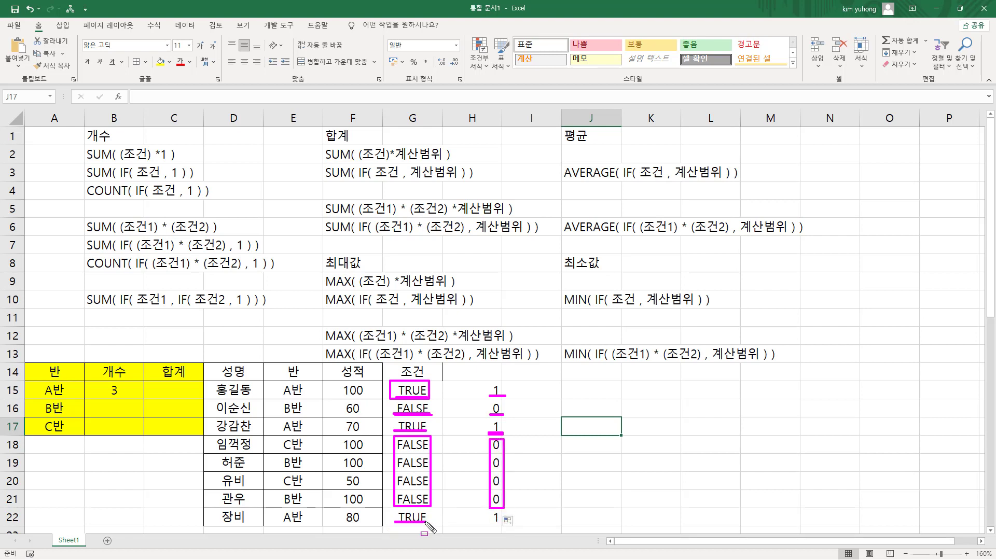
{"action": "left_click_drag", "start_coordinate": [488, 523], "coordinate": [503, 522]}
{"action": "key", "text": "e"}
{"action": "mouse_move", "coordinate": [485, 380]}
{"action": "left_mouse_down"}
{"action": "mouse_move", "coordinate": [495, 527]}
{"action": "mouse_move", "coordinate": [506, 530]}
{"action": "left_mouse_up"}
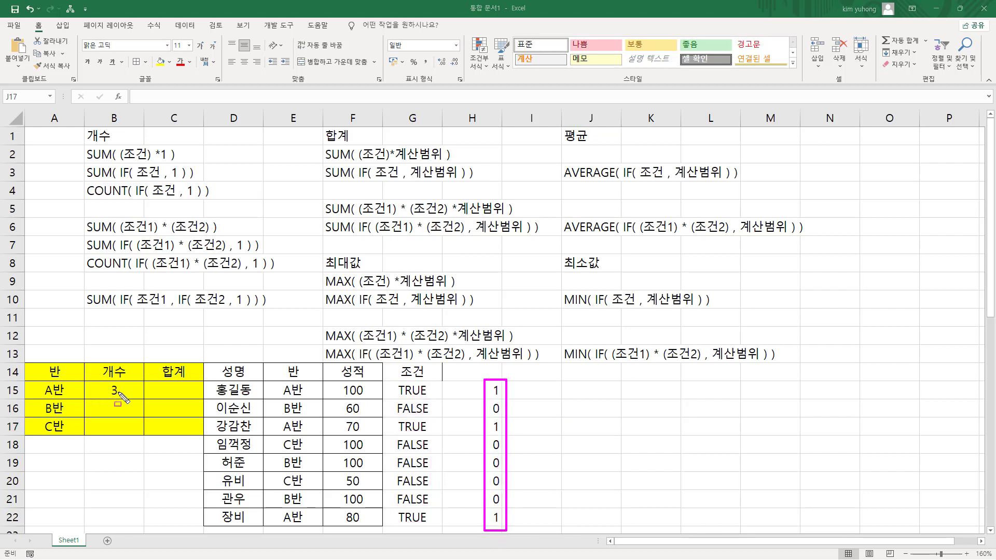
{"action": "left_click_drag", "start_coordinate": [81, 162], "coordinate": [109, 162]}
{"action": "left_click_drag", "start_coordinate": [473, 384], "coordinate": [518, 395]}
{"action": "left_click_drag", "start_coordinate": [467, 418], "coordinate": [519, 432]}
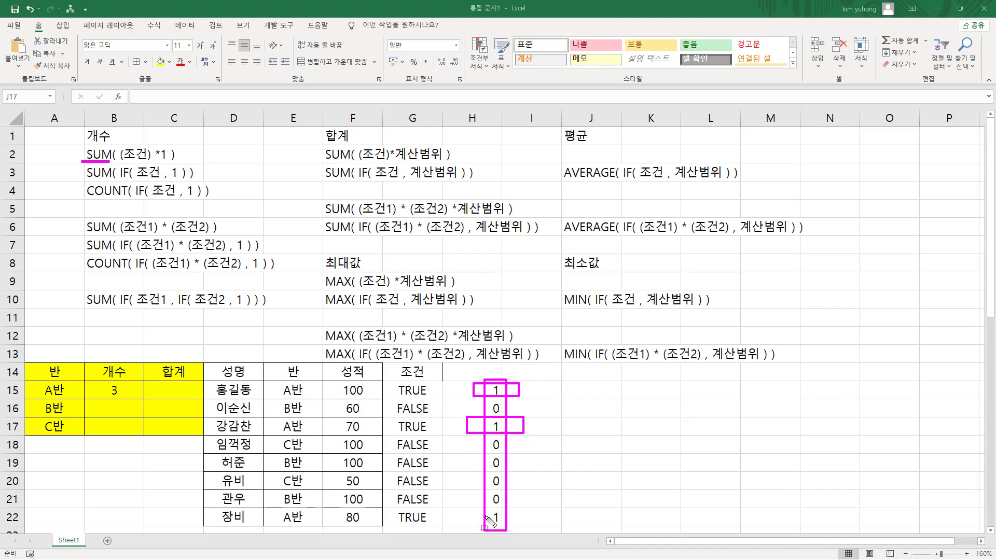
{"action": "left_click_drag", "start_coordinate": [476, 510], "coordinate": [525, 523]}
{"action": "mouse_move", "coordinate": [127, 382]}
{"action": "left_mouse_down"}
{"action": "mouse_move", "coordinate": [107, 397]}
{"action": "mouse_move", "coordinate": [127, 383]}
{"action": "left_mouse_up"}
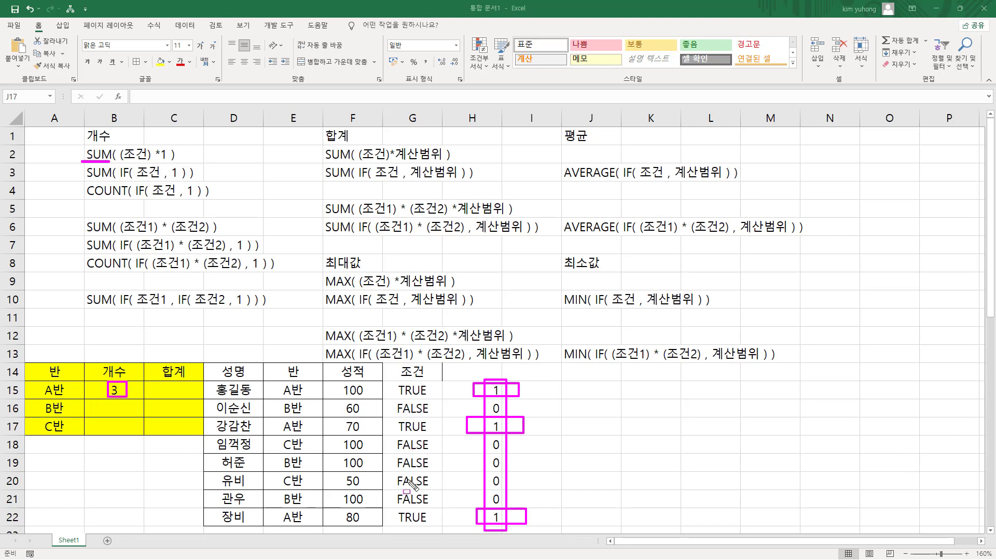
{"action": "key", "text": "Escape"}
Review the array formula in B15 part by part against columns E, G and H, and recommit it as an array formula
{"action": "double_click", "coordinate": [140, 390]}
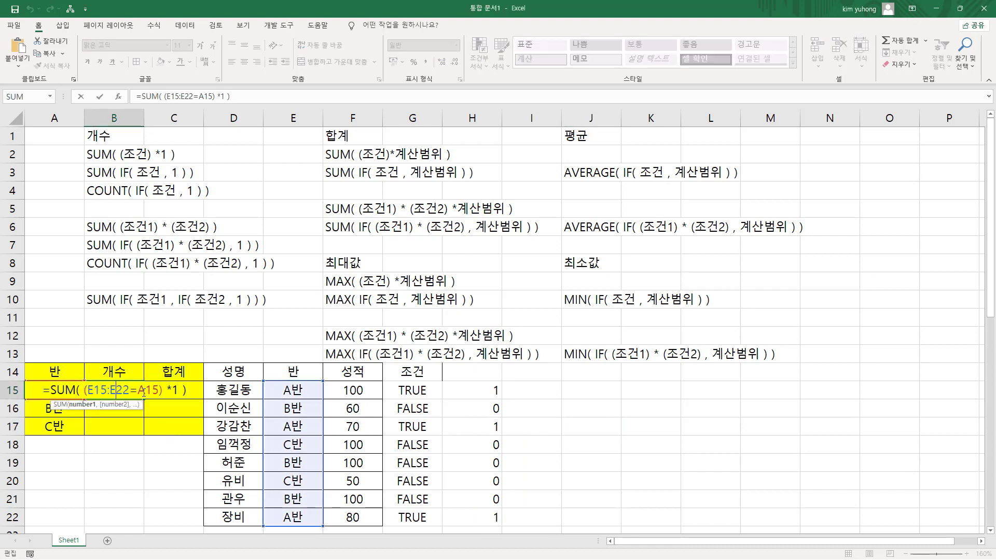
{"action": "mouse_move", "coordinate": [87, 396]}
{"action": "left_mouse_down"}
{"action": "mouse_move", "coordinate": [160, 397]}
{"action": "mouse_move", "coordinate": [159, 383]}
{"action": "left_mouse_up"}
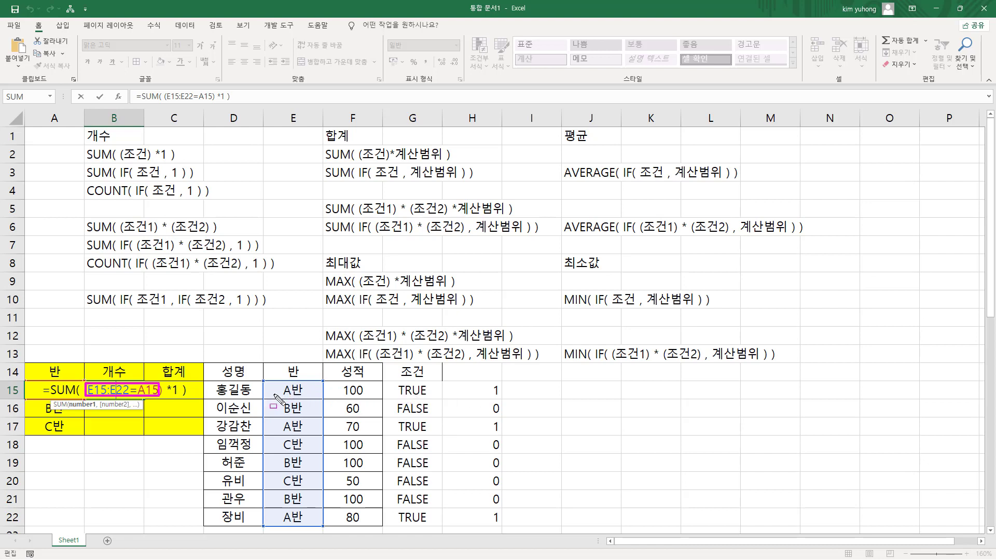
{"action": "mouse_move", "coordinate": [278, 394]}
{"action": "left_mouse_down"}
{"action": "mouse_move", "coordinate": [323, 394]}
{"action": "mouse_move", "coordinate": [300, 448]}
{"action": "mouse_move", "coordinate": [314, 487]}
{"action": "mouse_move", "coordinate": [305, 503]}
{"action": "mouse_move", "coordinate": [325, 522]}
{"action": "left_mouse_up"}
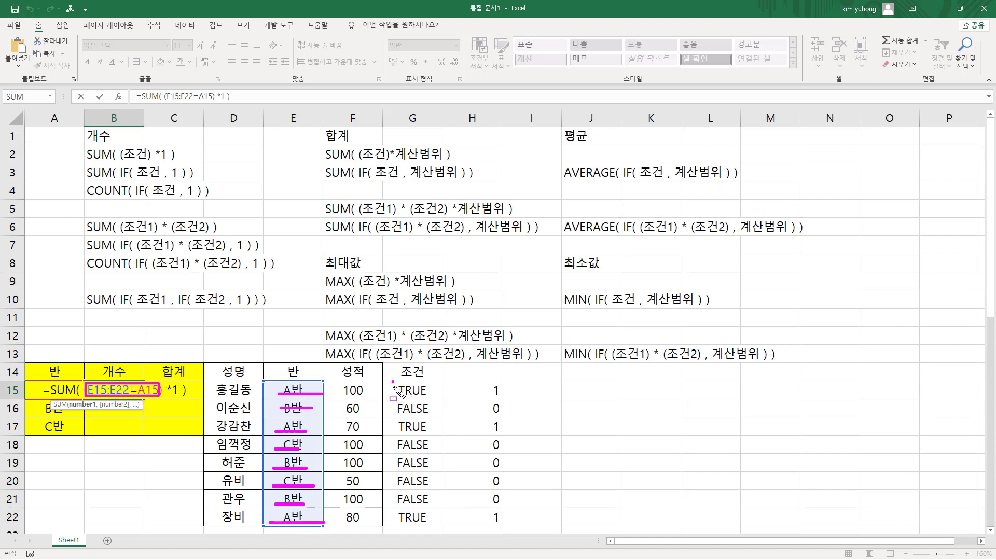
{"action": "mouse_move", "coordinate": [394, 383]}
{"action": "left_mouse_down"}
{"action": "mouse_move", "coordinate": [435, 528]}
{"action": "mouse_move", "coordinate": [394, 382]}
{"action": "left_mouse_up"}
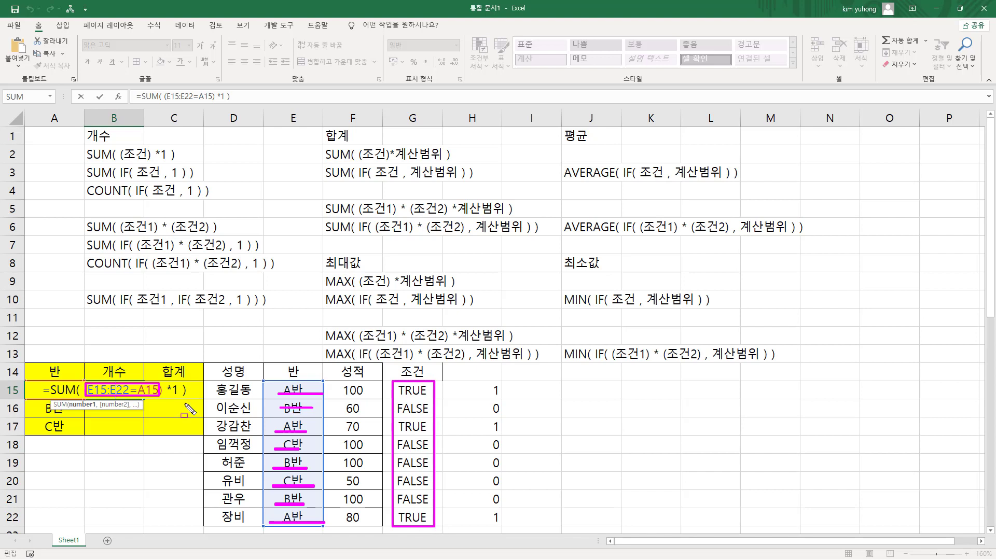
{"action": "mouse_move", "coordinate": [167, 386]}
{"action": "left_mouse_down"}
{"action": "mouse_move", "coordinate": [165, 375]}
{"action": "mouse_move", "coordinate": [180, 375]}
{"action": "mouse_move", "coordinate": [181, 404]}
{"action": "left_mouse_up"}
{"action": "left_click_drag", "start_coordinate": [485, 381], "coordinate": [509, 530]}
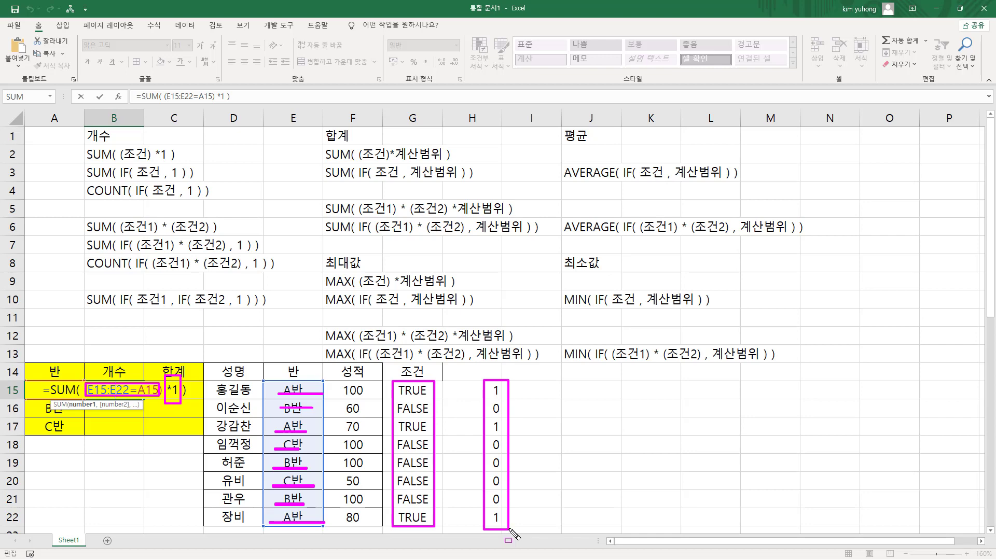
{"action": "left_click_drag", "start_coordinate": [49, 396], "coordinate": [77, 397]}
{"action": "key", "text": "Escape"}
{"action": "key", "text": "ctrl+shift+Return"}
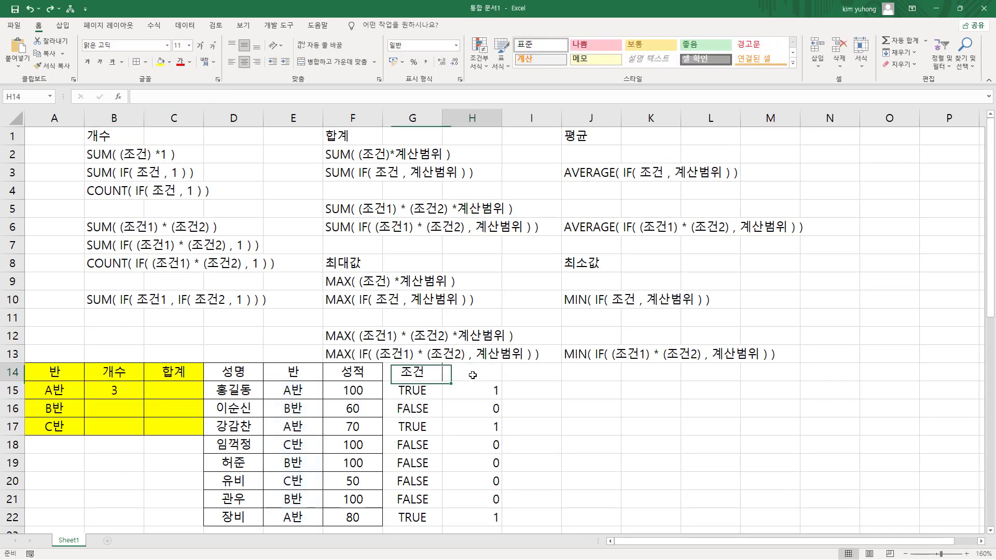
Enter *1 as the header in H14 and fill the header cells G14:H14 with yellow
{"action": "left_click", "coordinate": [486, 375]}
{"action": "type", "text": "*"}
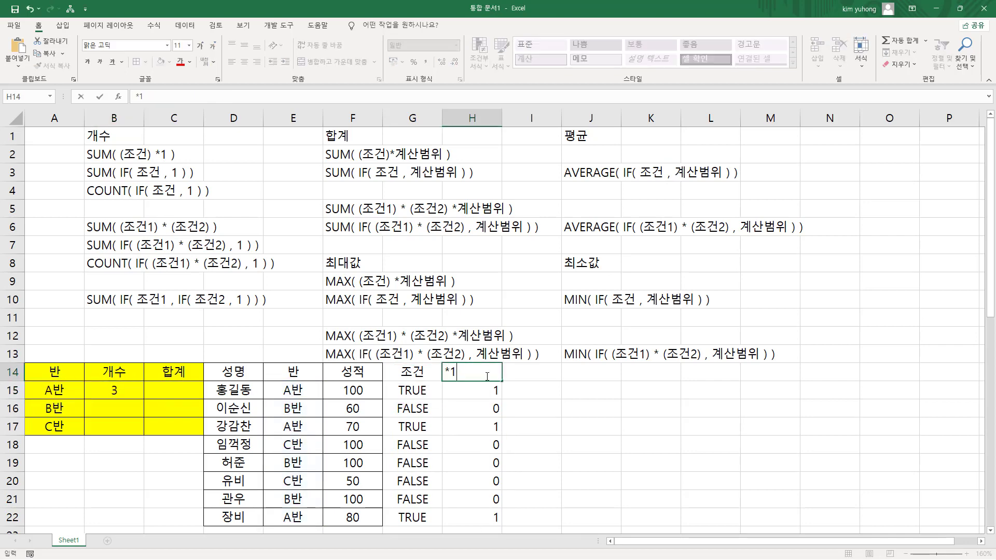
{"action": "key", "text": "Return"}
{"action": "left_click_drag", "start_coordinate": [406, 376], "coordinate": [475, 371]}
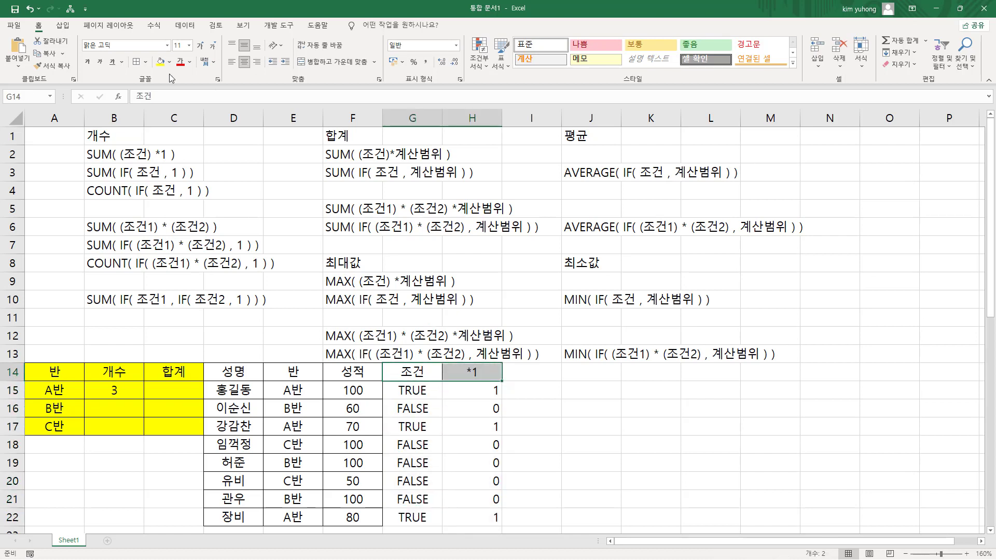
{"action": "left_click", "coordinate": [160, 63]}
{"action": "left_click", "coordinate": [495, 410]}
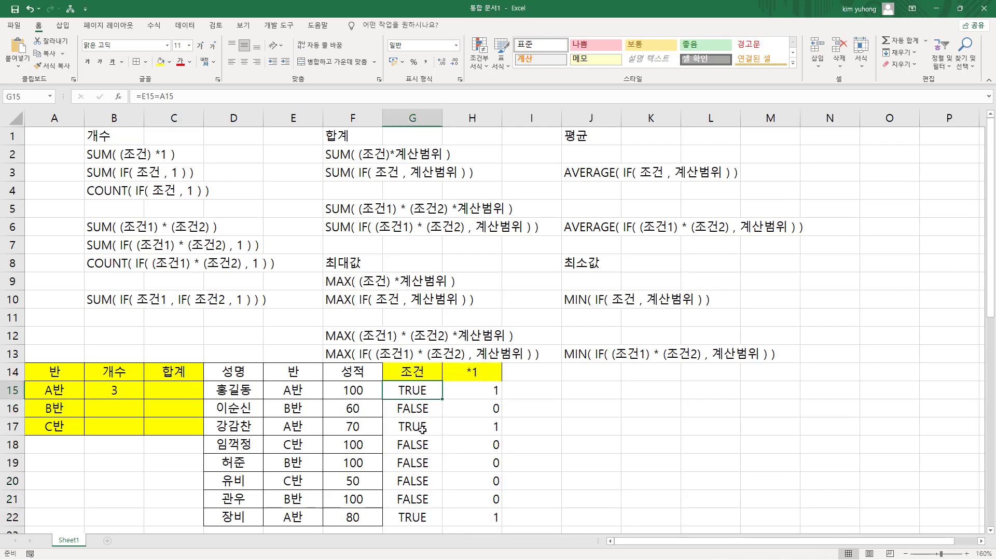
Examine G15:G22 and H15:H22 against the count in B15, and match B15 and B16 to the count patterns in B2 and B3
{"action": "left_click_drag", "start_coordinate": [412, 390], "coordinate": [431, 518]}
{"action": "left_click_drag", "start_coordinate": [482, 393], "coordinate": [507, 525]}
{"action": "left_click_drag", "start_coordinate": [491, 382], "coordinate": [507, 530]}
{"action": "left_click_drag", "start_coordinate": [105, 384], "coordinate": [128, 397]}
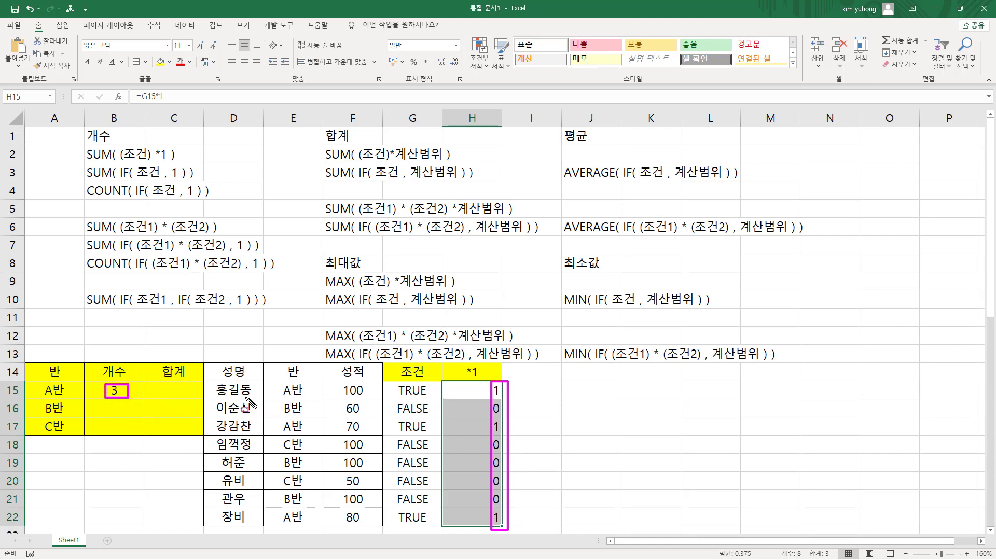
{"action": "left_click_drag", "start_coordinate": [96, 405], "coordinate": [137, 415]}
{"action": "mouse_move", "coordinate": [81, 145]}
{"action": "left_mouse_down"}
{"action": "mouse_move", "coordinate": [84, 205]}
{"action": "mouse_move", "coordinate": [238, 217]}
{"action": "mouse_move", "coordinate": [173, 156]}
{"action": "left_mouse_up"}
{"action": "key", "text": "e"}
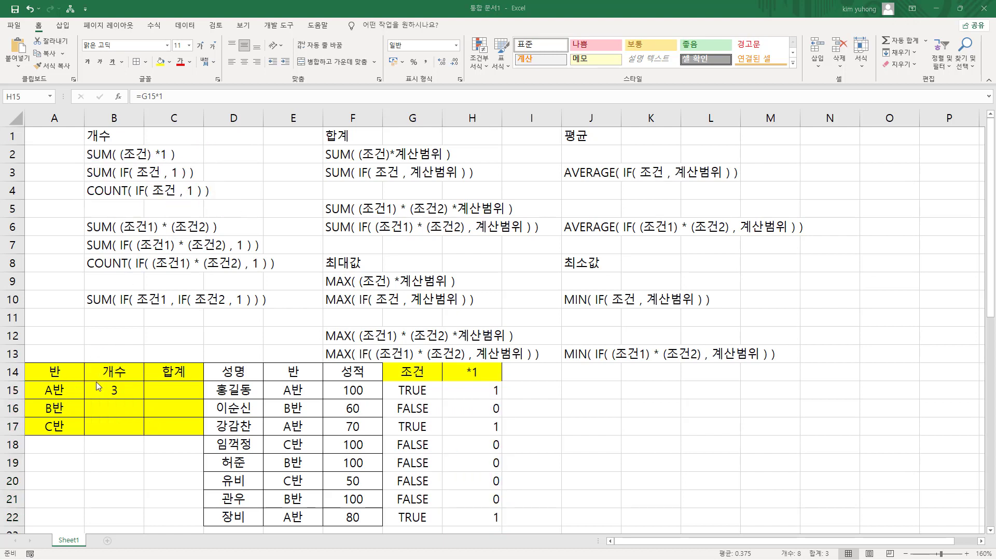
{"action": "left_click_drag", "start_coordinate": [97, 382], "coordinate": [143, 396]}
{"action": "left_click_drag", "start_coordinate": [83, 146], "coordinate": [180, 161]}
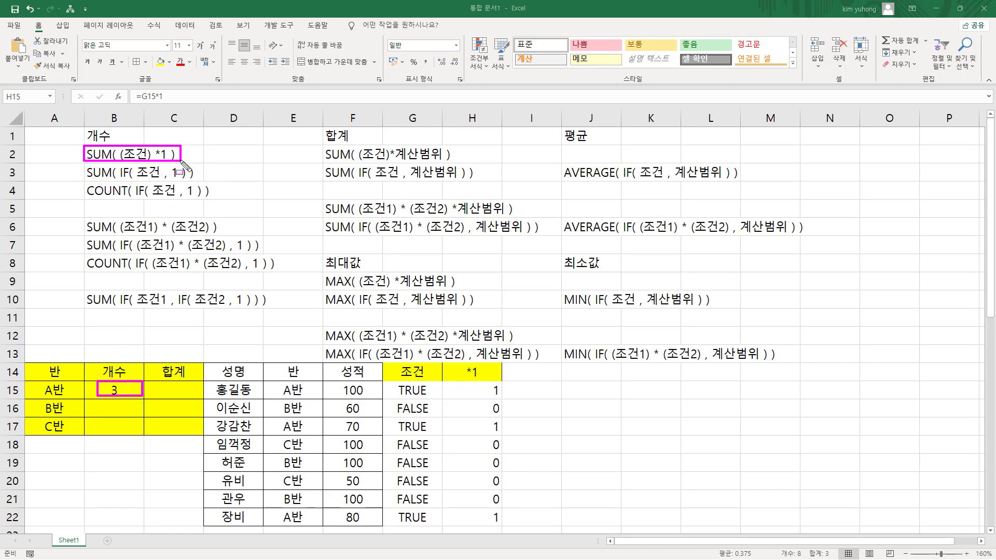
{"action": "left_click_drag", "start_coordinate": [92, 400], "coordinate": [134, 416]}
{"action": "mouse_move", "coordinate": [73, 163]}
{"action": "left_mouse_down"}
{"action": "mouse_move", "coordinate": [103, 176]}
{"action": "mouse_move", "coordinate": [209, 180]}
{"action": "left_mouse_up"}
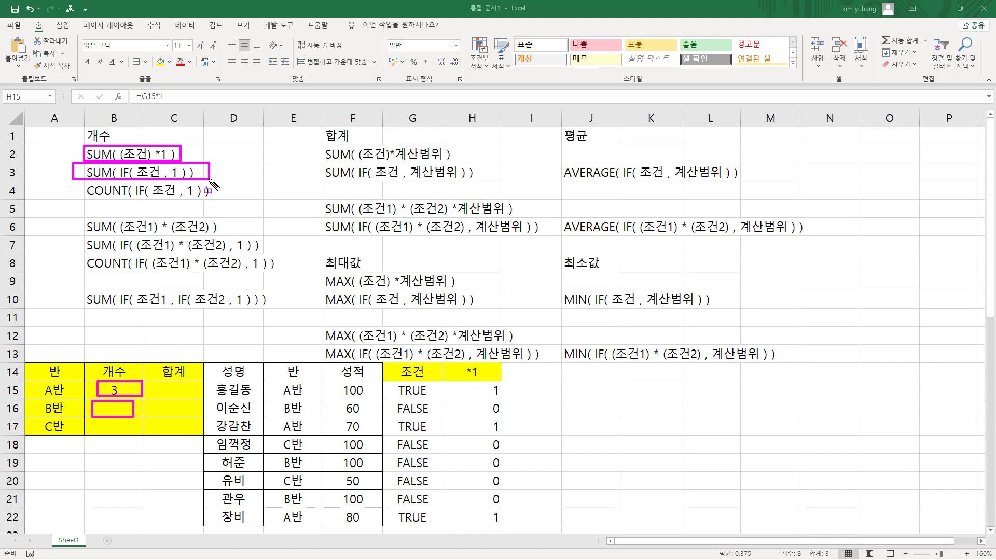
{"action": "key", "text": "Escape"}
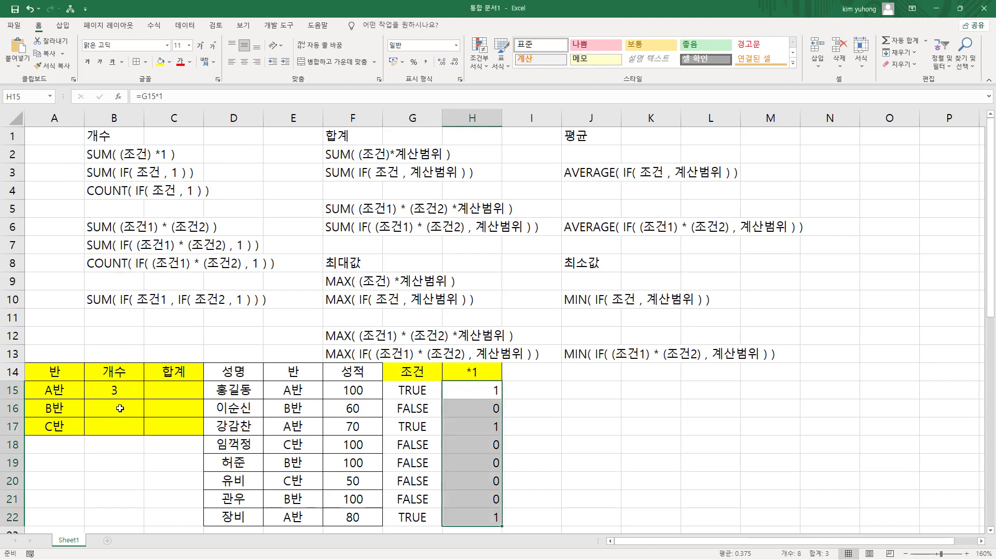
Begin a SUM formula in B16 with a nested IF whose condition is E15:E22=A16
{"action": "left_click", "coordinate": [121, 409]}
{"action": "type", "text": "=SUM"}
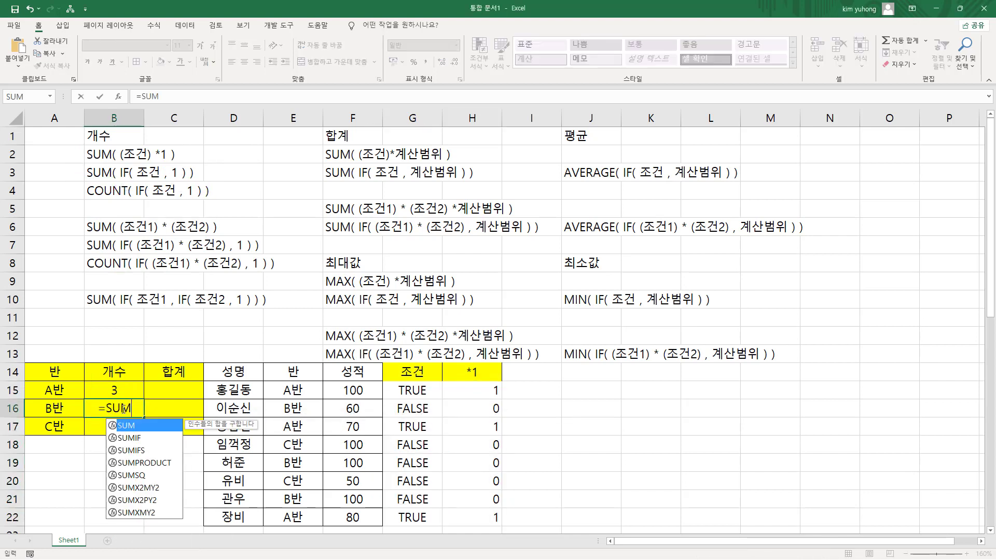
{"action": "type", "text": "( IF"}
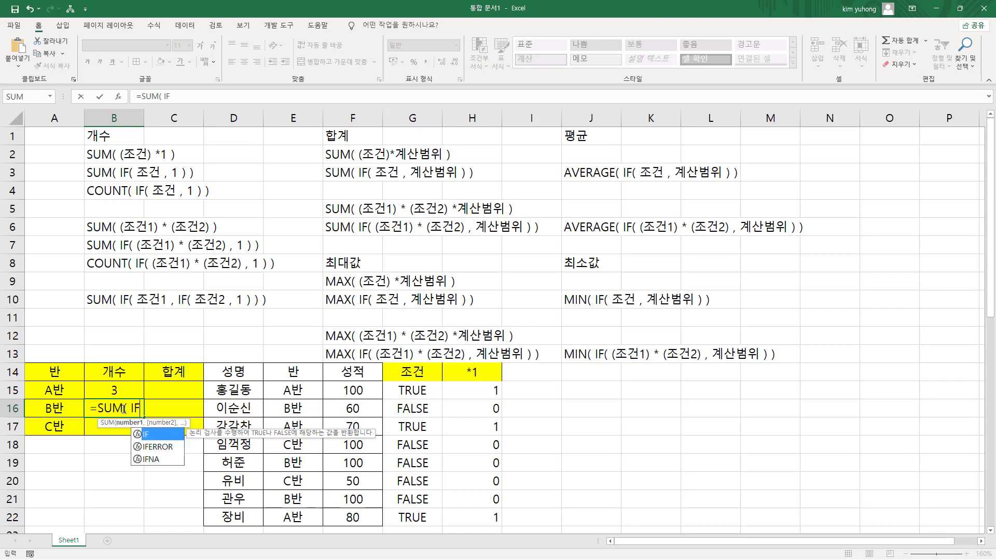
{"action": "type", "text": "("}
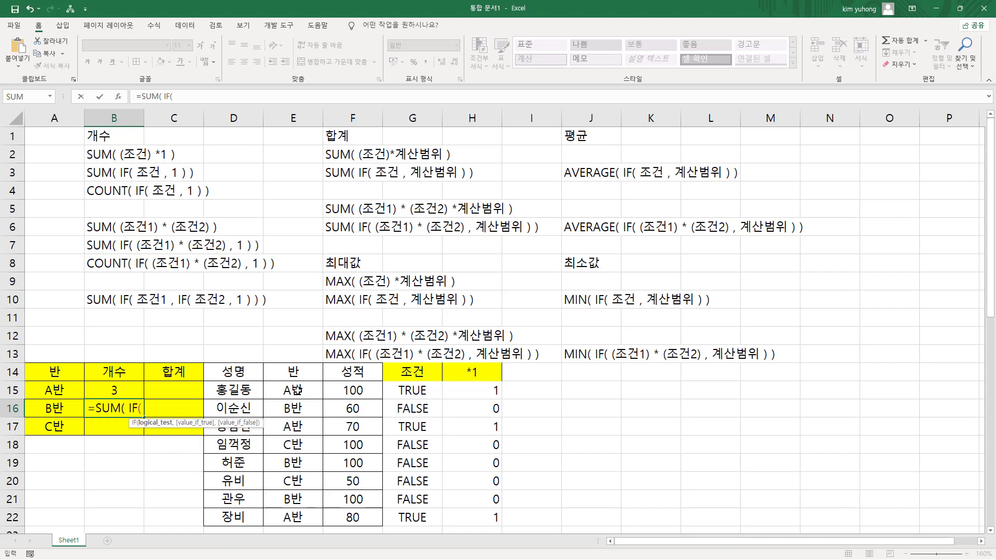
{"action": "left_click_drag", "start_coordinate": [297, 390], "coordinate": [293, 519]}
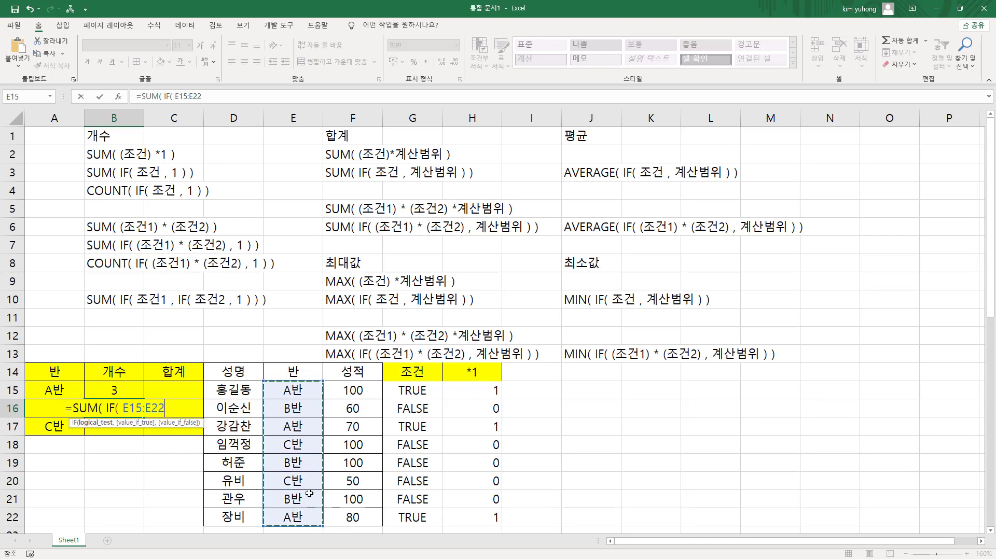
{"action": "type", "text": "="}
{"action": "left_click", "coordinate": [56, 433]}
{"action": "key", "text": "Up"}
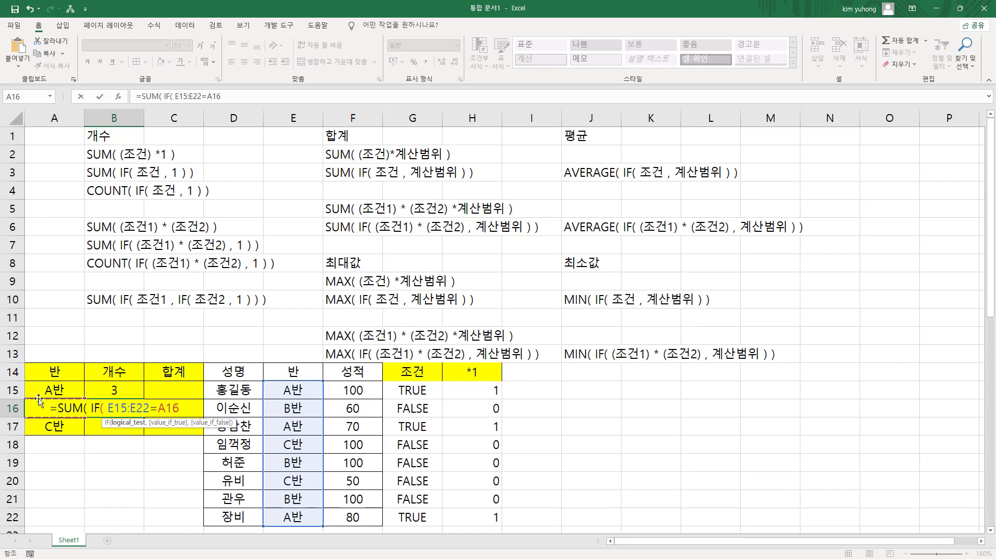
Complete the B16 formula as =SUM( IF( E15:E22=A16 , 1 ) ), check it against the pattern in B3, and commit it as an array formula
{"action": "type", "text": ","}
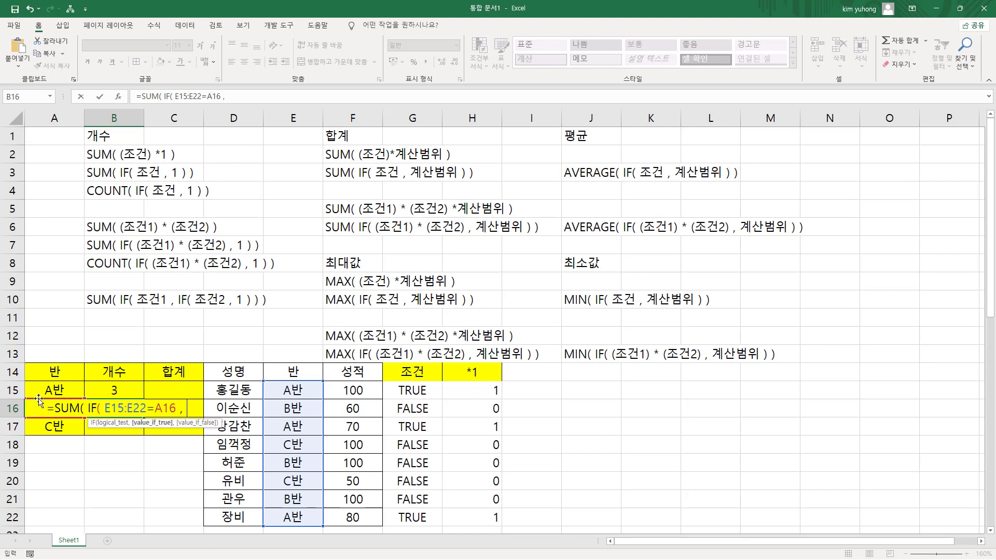
{"action": "type", "text": " 1"}
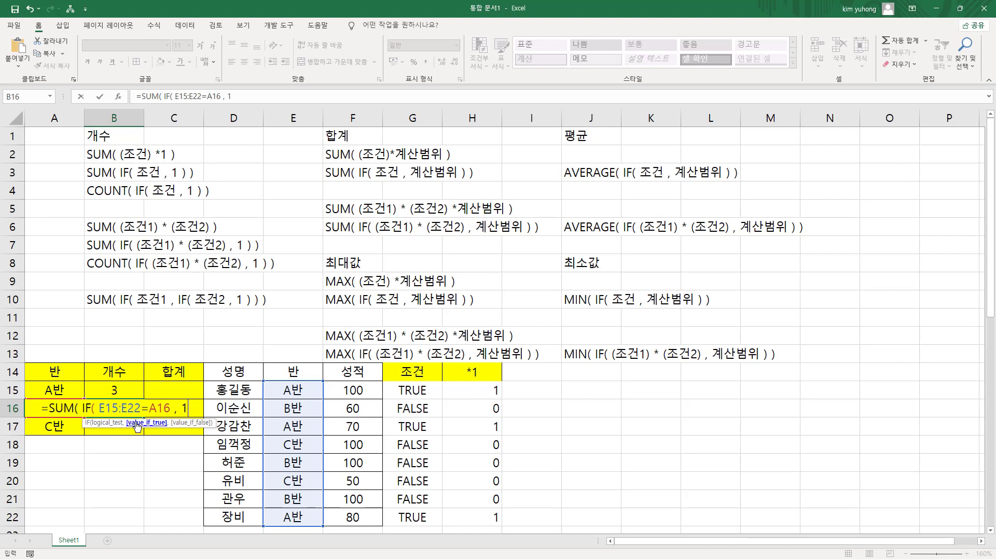
{"action": "type", "text": " )"}
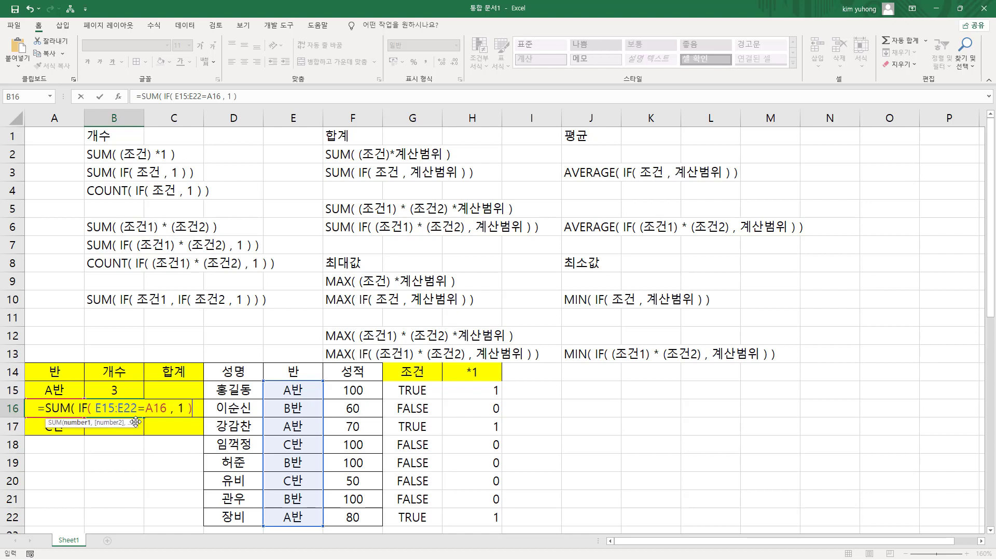
{"action": "type", "text": " )"}
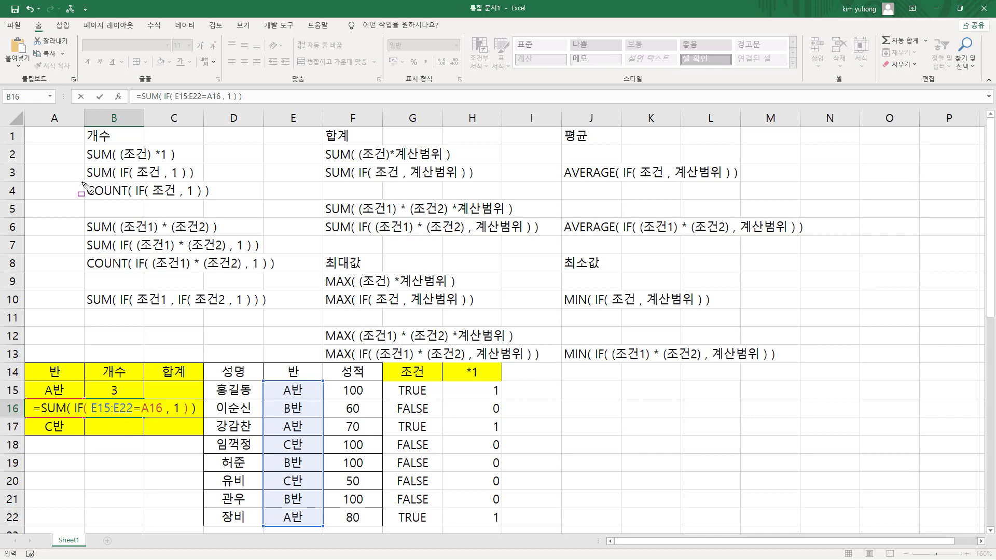
{"action": "left_click_drag", "start_coordinate": [82, 182], "coordinate": [201, 182]}
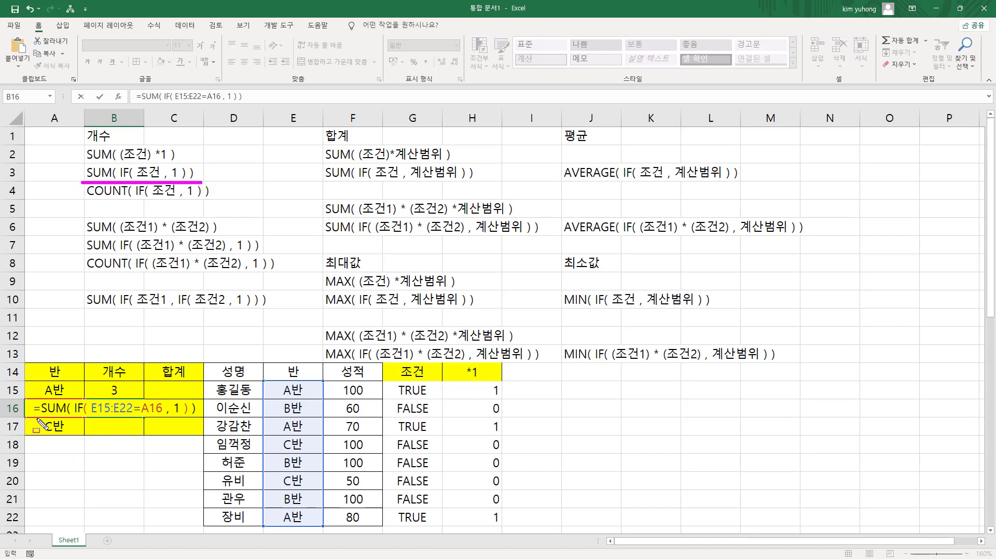
{"action": "left_click_drag", "start_coordinate": [34, 417], "coordinate": [197, 417]}
{"action": "left_click_drag", "start_coordinate": [92, 415], "coordinate": [182, 418]}
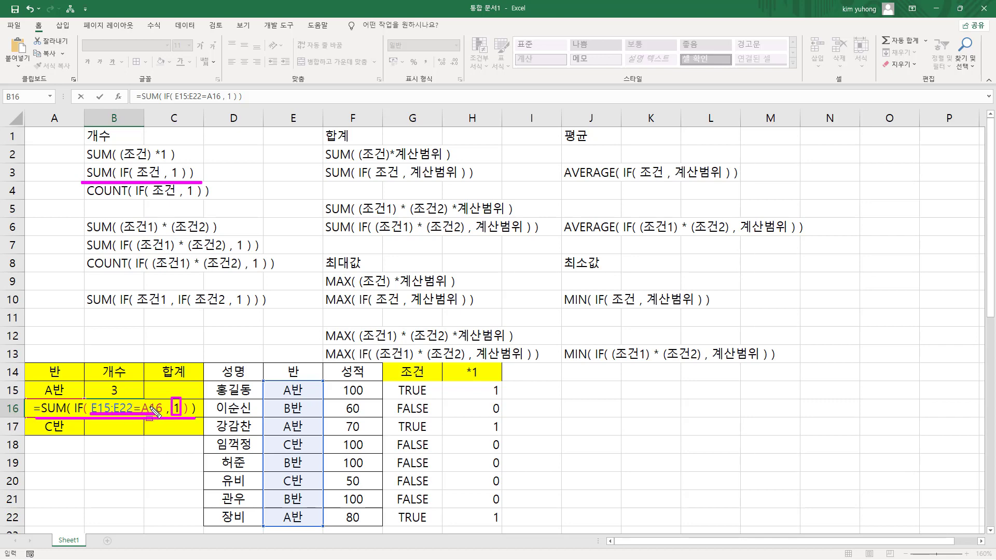
{"action": "key", "text": "Escape"}
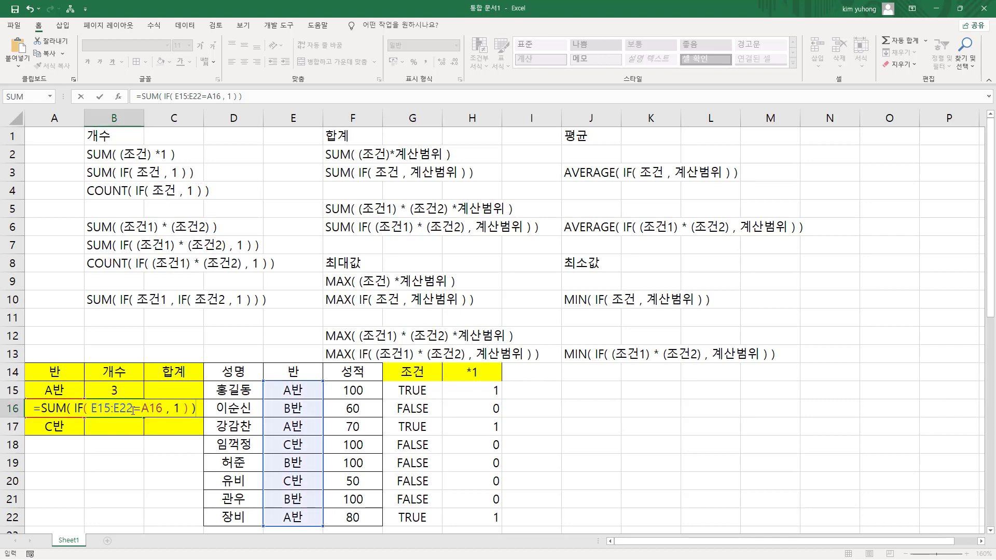
{"action": "key", "text": "ctrl+shift+Return"}
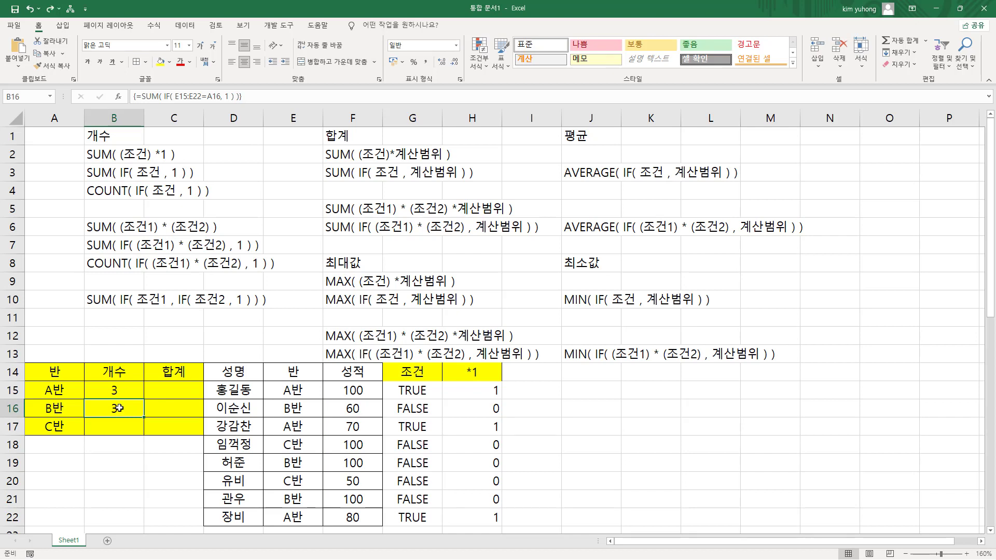
Review the condition in B16's formula against the class range E15:E22 and cell A16, and recommit it as an array formula
{"action": "double_click", "coordinate": [122, 409]}
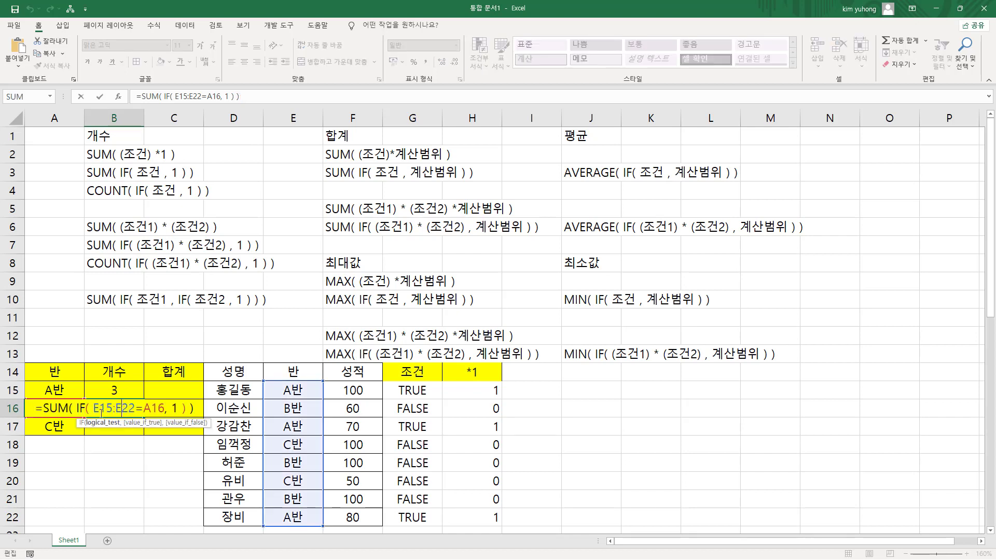
{"action": "left_click_drag", "start_coordinate": [93, 415], "coordinate": [131, 415]}
{"action": "left_click_drag", "start_coordinate": [280, 380], "coordinate": [311, 526]}
{"action": "left_click_drag", "start_coordinate": [141, 397], "coordinate": [162, 417]}
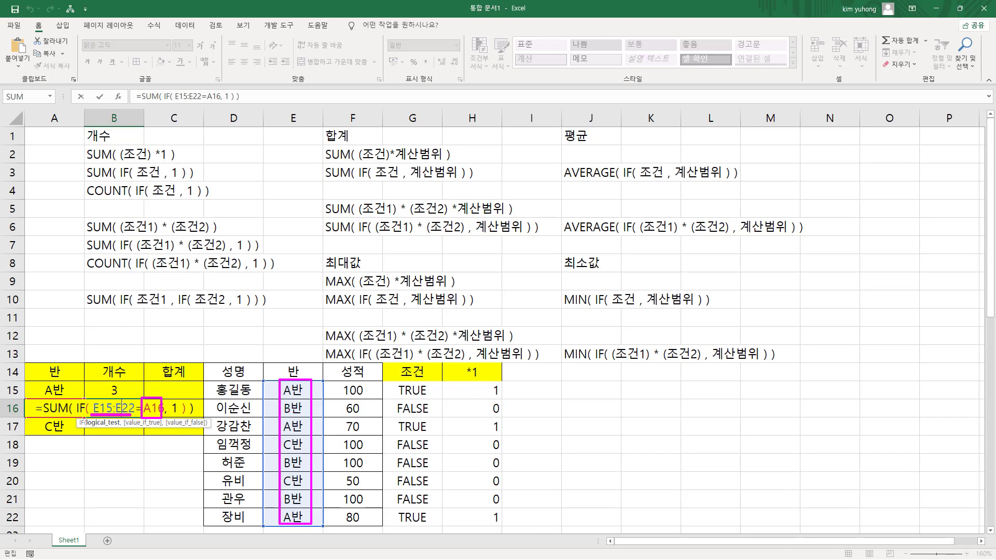
{"action": "key", "text": "Escape"}
{"action": "left_click", "coordinate": [152, 409]}
{"action": "key", "text": "ctrl+shift+Return"}
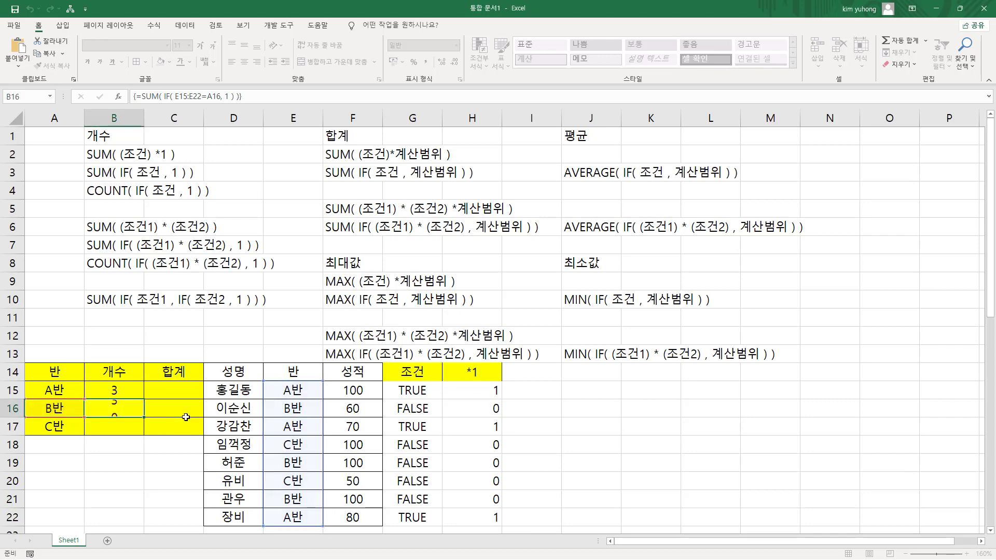
Enter 조건 as the header in I14
{"action": "left_click", "coordinate": [527, 376]}
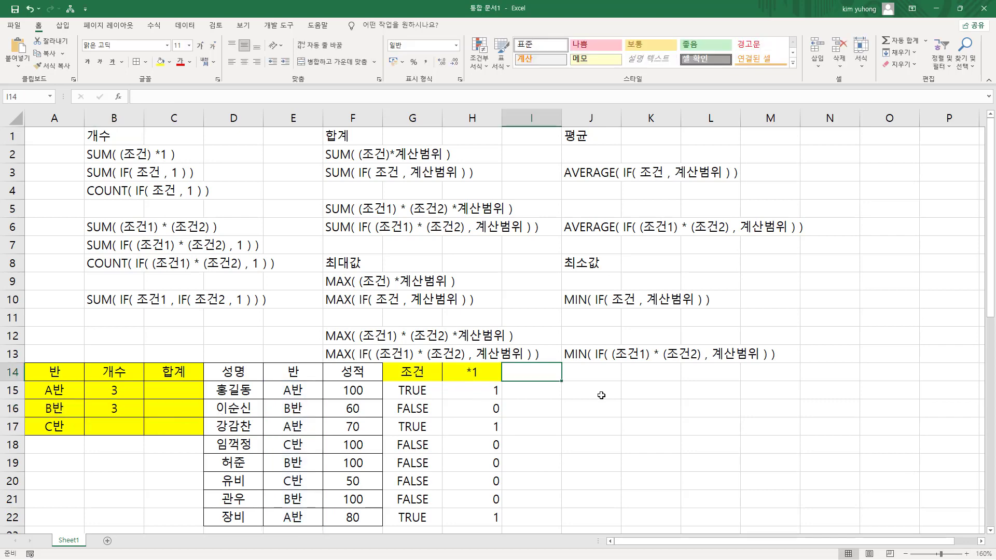
{"action": "type", "text": "조건"}
{"action": "key", "text": "Return"}
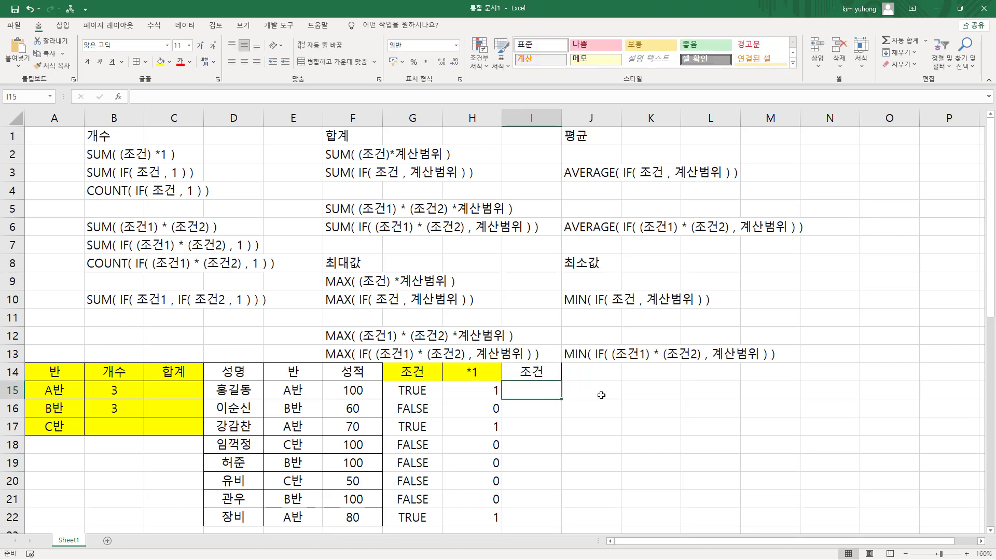
Enter =E15=$A$16 in I15 with an absolute reference to A16, and fill it down to I22
{"action": "type", "text": "="}
{"action": "left_click", "coordinate": [283, 392]}
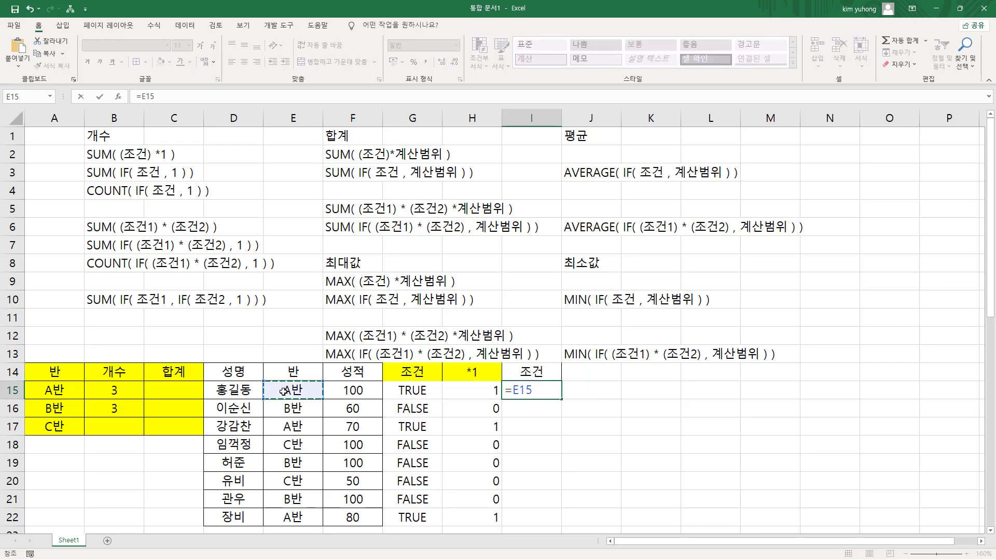
{"action": "type", "text": "="}
{"action": "left_click", "coordinate": [62, 409]}
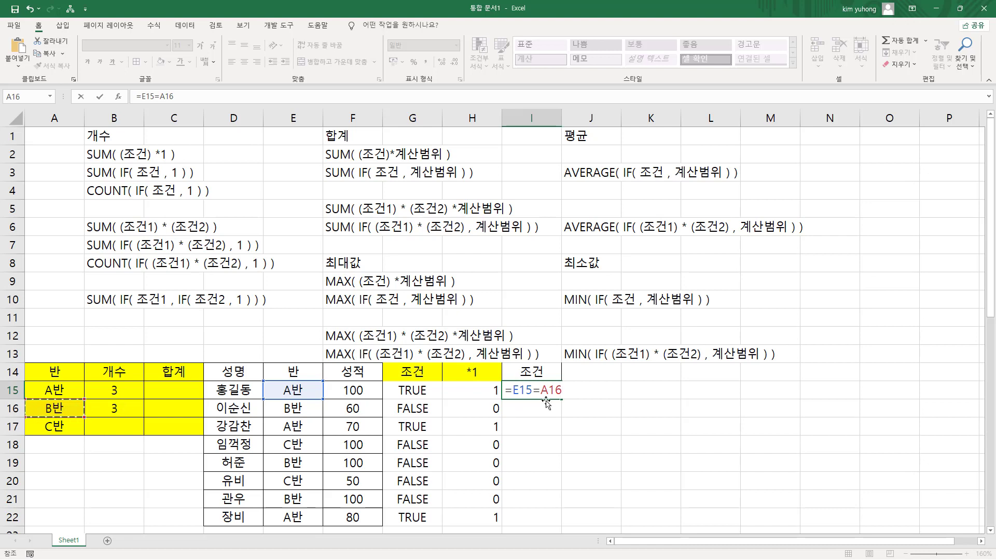
{"action": "left_click_drag", "start_coordinate": [549, 392], "coordinate": [564, 393]}
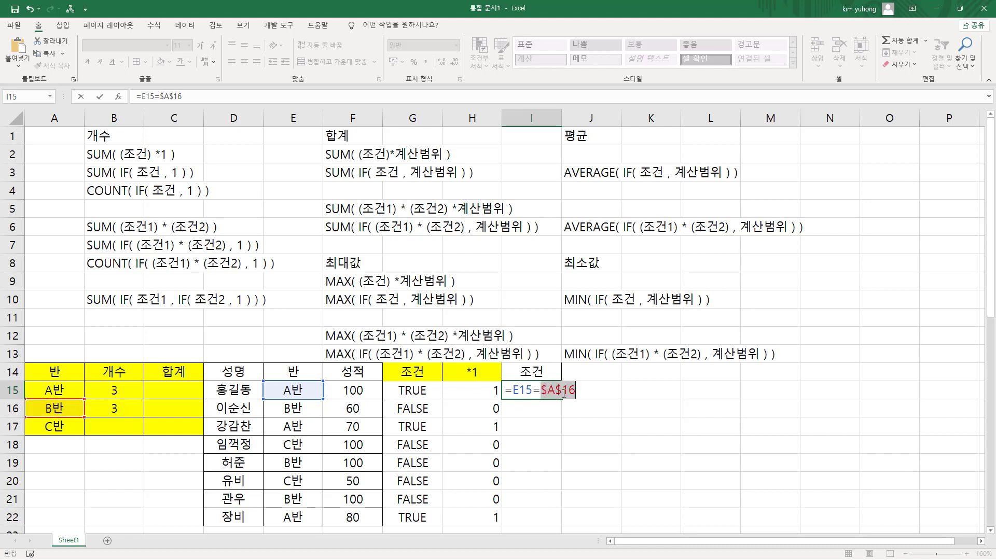
{"action": "key", "text": "Return"}
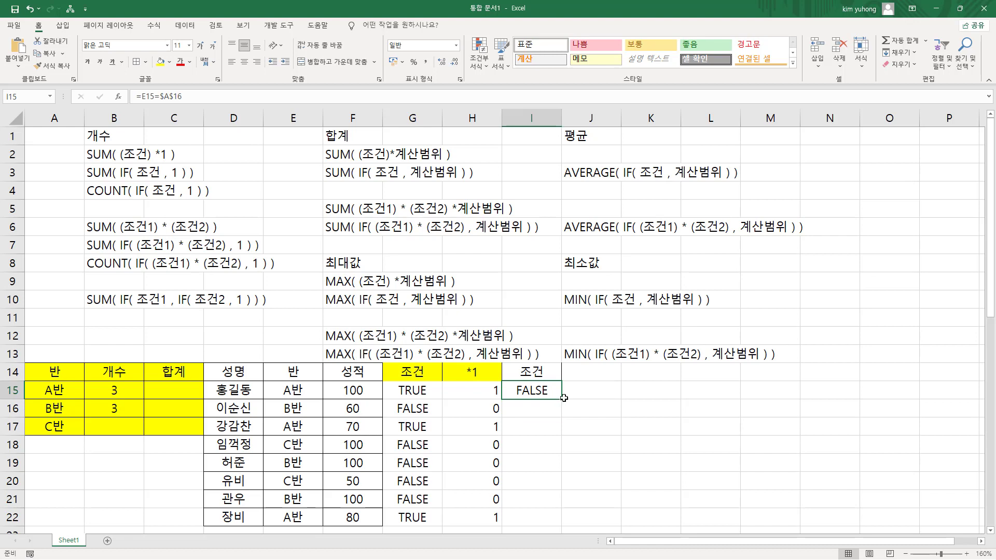
{"action": "left_click_drag", "start_coordinate": [559, 395], "coordinate": [561, 518]}
{"action": "left_click", "coordinate": [650, 445]}
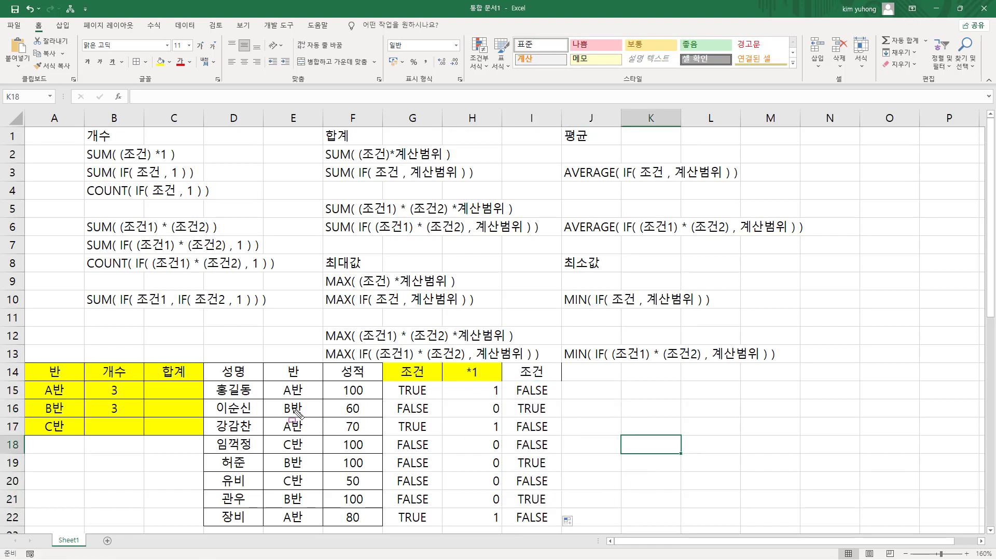
Compare the B반 entries in E16, E19 and E21 with the condition results in I16, I19 and I21
{"action": "left_click_drag", "start_coordinate": [271, 398], "coordinate": [313, 417]}
{"action": "mouse_move", "coordinate": [274, 454]}
{"action": "left_mouse_down"}
{"action": "mouse_move", "coordinate": [313, 470]}
{"action": "mouse_move", "coordinate": [302, 503]}
{"action": "left_mouse_up"}
{"action": "left_click_drag", "start_coordinate": [512, 506], "coordinate": [554, 491]}
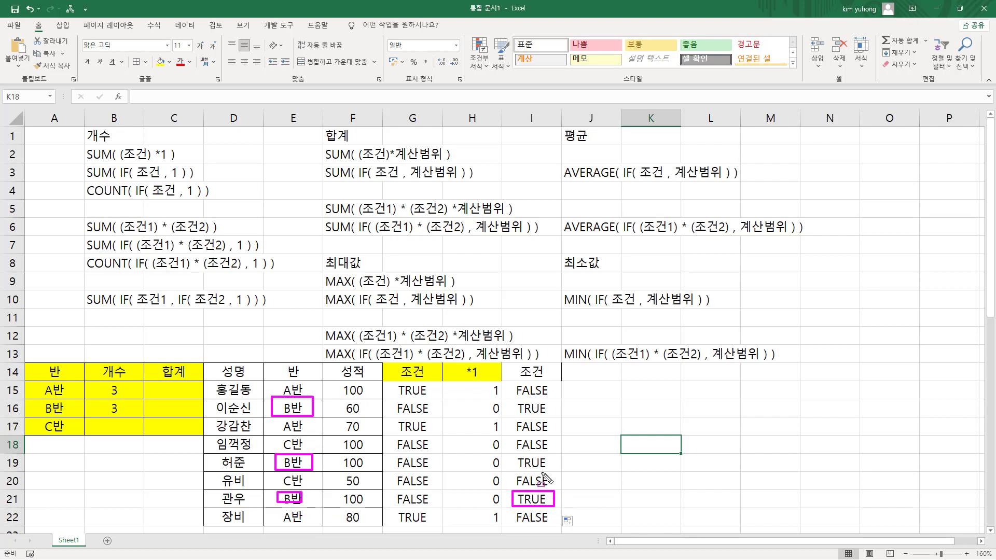
{"action": "left_click_drag", "start_coordinate": [511, 454], "coordinate": [554, 470]}
{"action": "left_click_drag", "start_coordinate": [510, 401], "coordinate": [553, 416]}
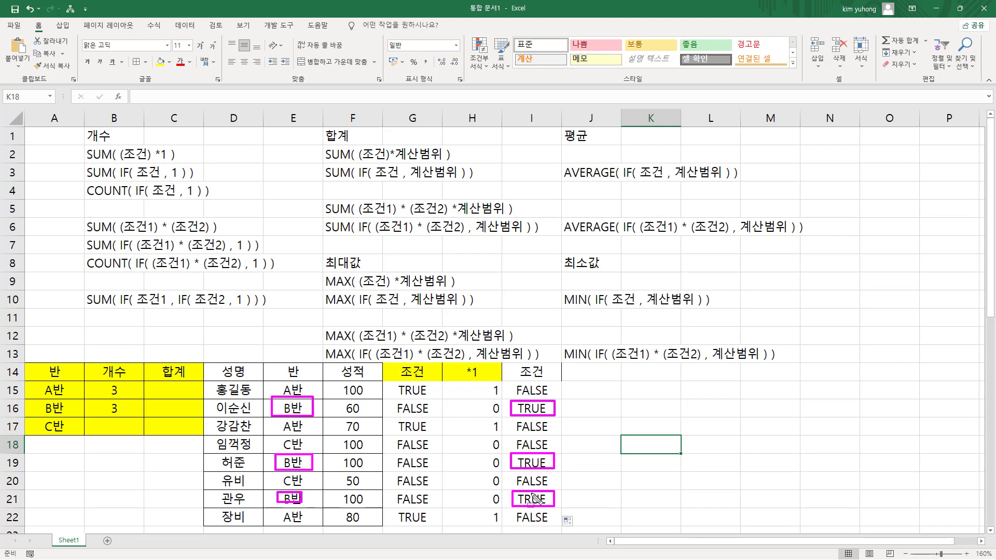
{"action": "key", "text": "Escape"}
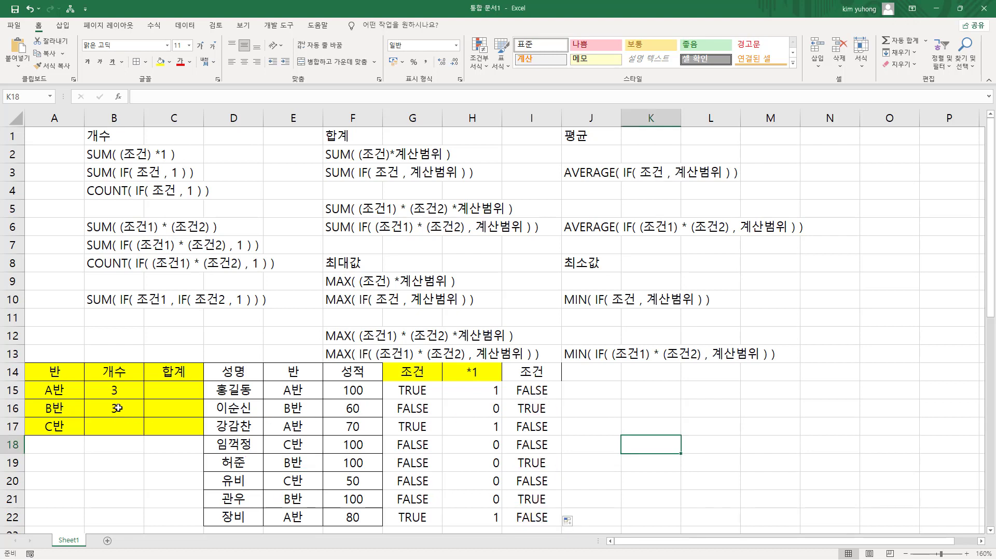
Relate the condition and the value 1 in B16's formula to I16, I19 and I21, and recommit the array formula
{"action": "double_click", "coordinate": [136, 413]}
{"action": "mouse_move", "coordinate": [92, 415]}
{"action": "left_mouse_down"}
{"action": "mouse_move", "coordinate": [165, 401]}
{"action": "mouse_move", "coordinate": [180, 420]}
{"action": "left_mouse_up"}
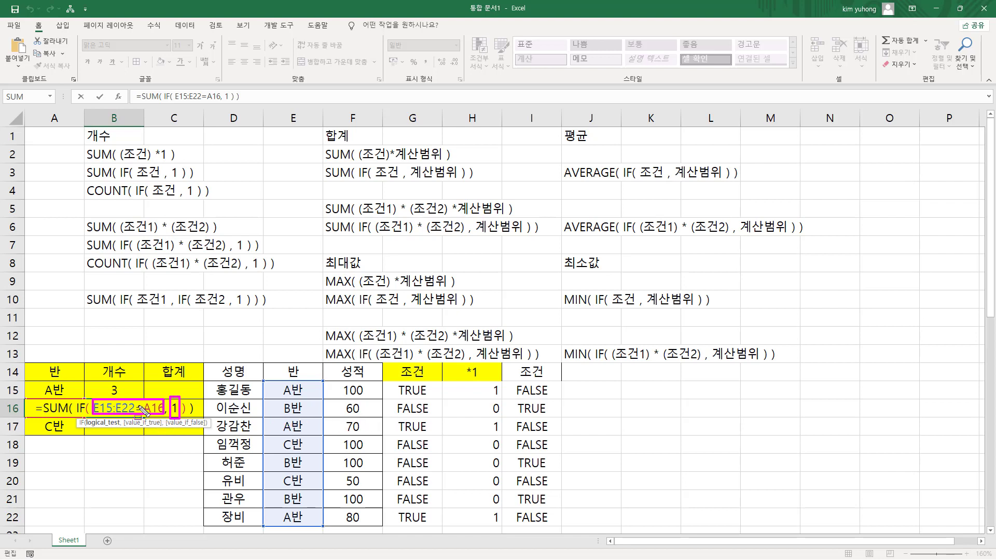
{"action": "left_click_drag", "start_coordinate": [508, 402], "coordinate": [555, 413]}
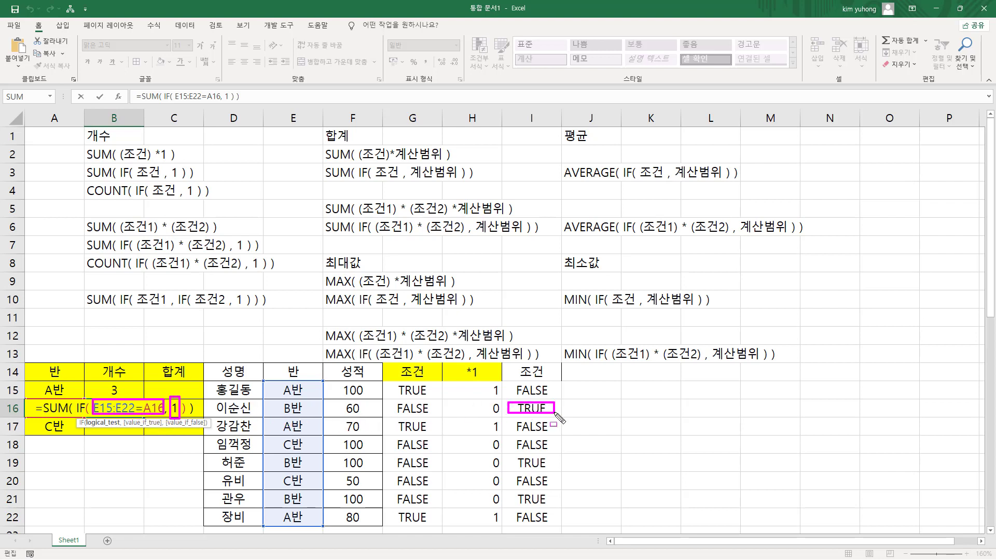
{"action": "mouse_move", "coordinate": [511, 455]}
{"action": "left_mouse_down"}
{"action": "mouse_move", "coordinate": [559, 470]}
{"action": "mouse_move", "coordinate": [545, 503]}
{"action": "mouse_move", "coordinate": [554, 504]}
{"action": "left_mouse_up"}
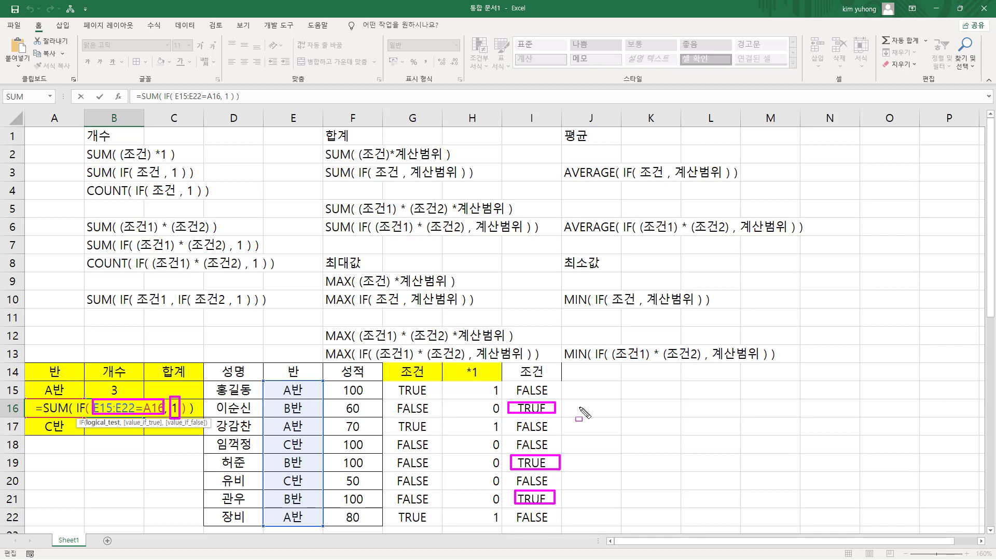
{"action": "key", "text": "Escape"}
{"action": "key", "text": "ctrl+shift+Return"}
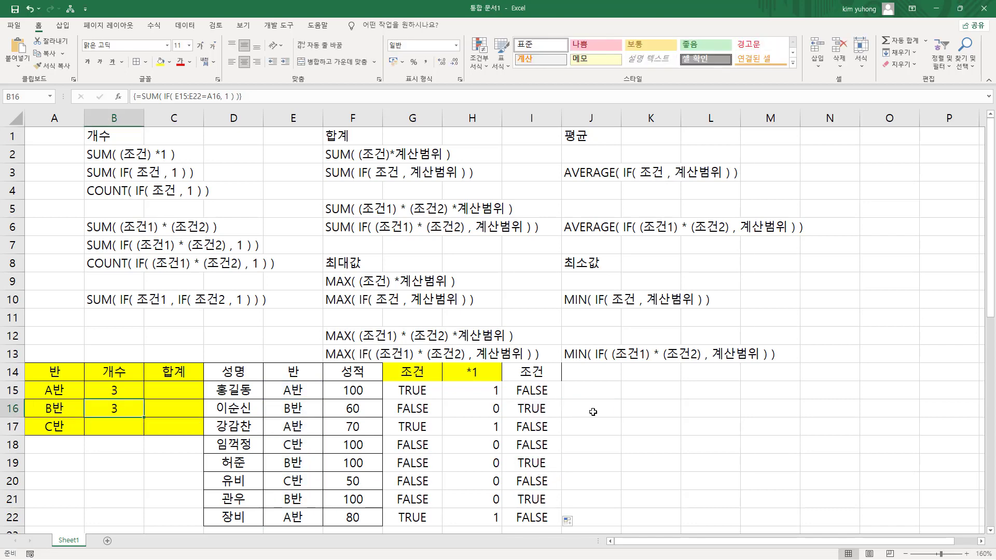
Enter 1 in J16, J19 and J21, beside the rows that meet the B반 condition
{"action": "left_click", "coordinate": [591, 411]}
{"action": "type", "text": "1"}
{"action": "left_click", "coordinate": [573, 461]}
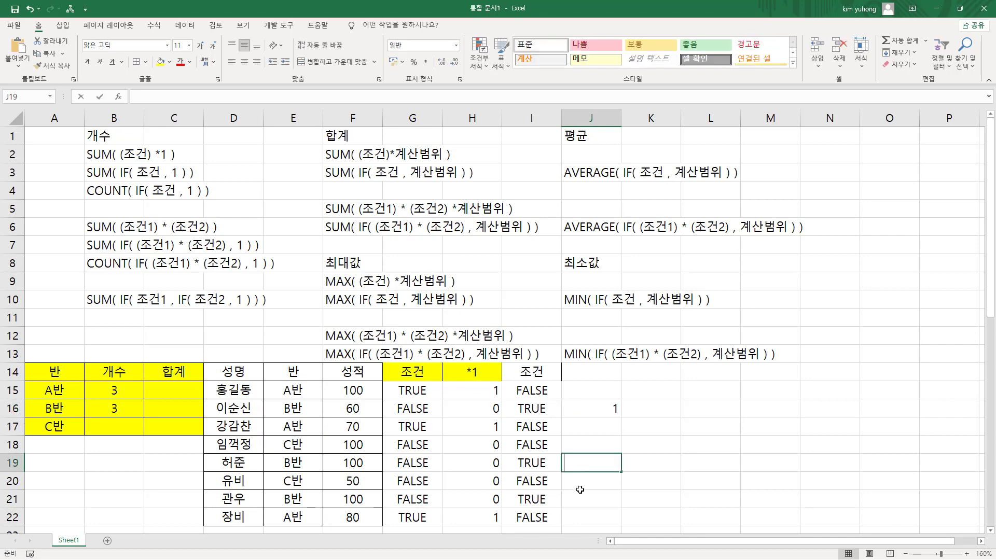
{"action": "type", "text": "1"}
{"action": "left_click", "coordinate": [573, 501]}
{"action": "type", "text": "1"}
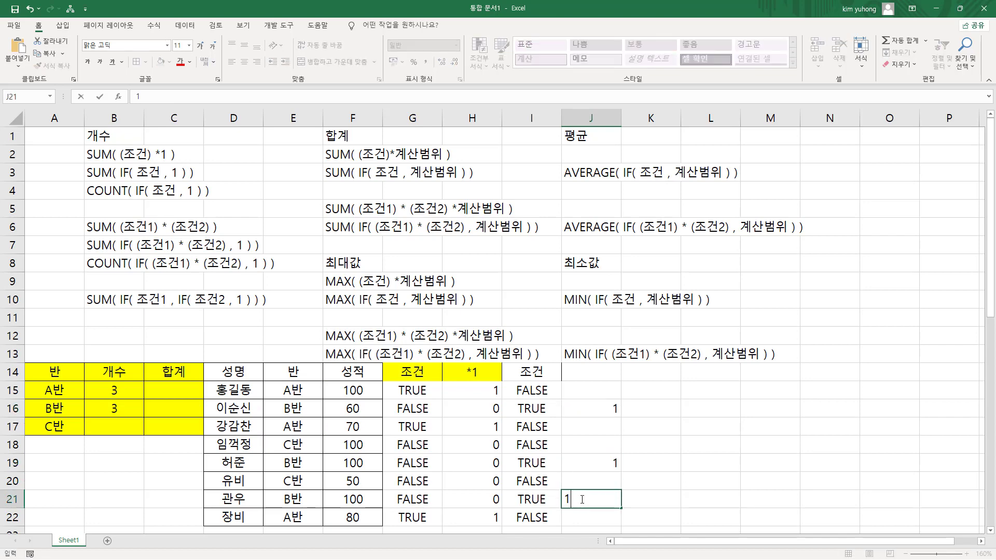
{"action": "left_click", "coordinate": [655, 442]}
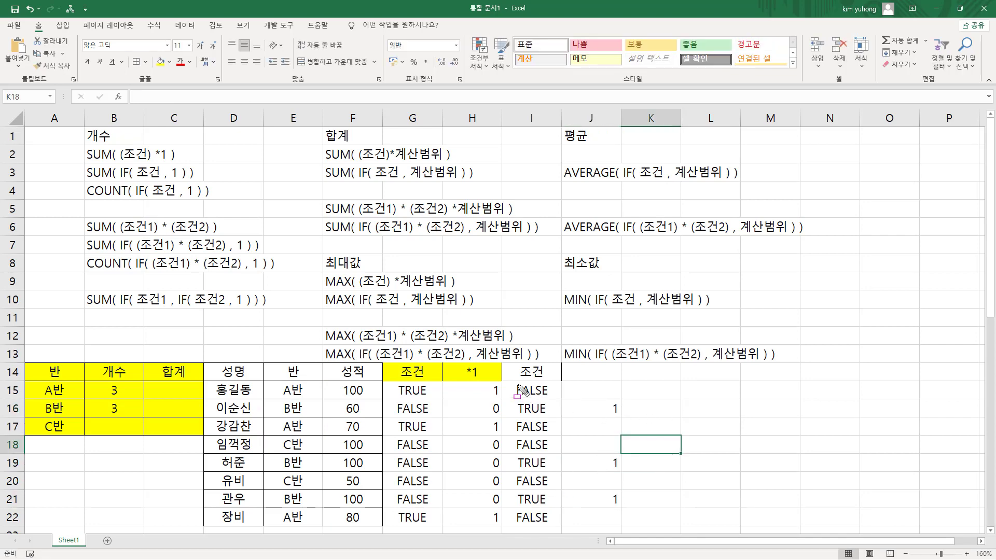
Examine the condition results in I15, I17:I18, I20 and I22 alongside the cells in column J
{"action": "left_click_drag", "start_coordinate": [506, 384], "coordinate": [553, 395]}
{"action": "left_click_drag", "start_coordinate": [507, 419], "coordinate": [568, 451]}
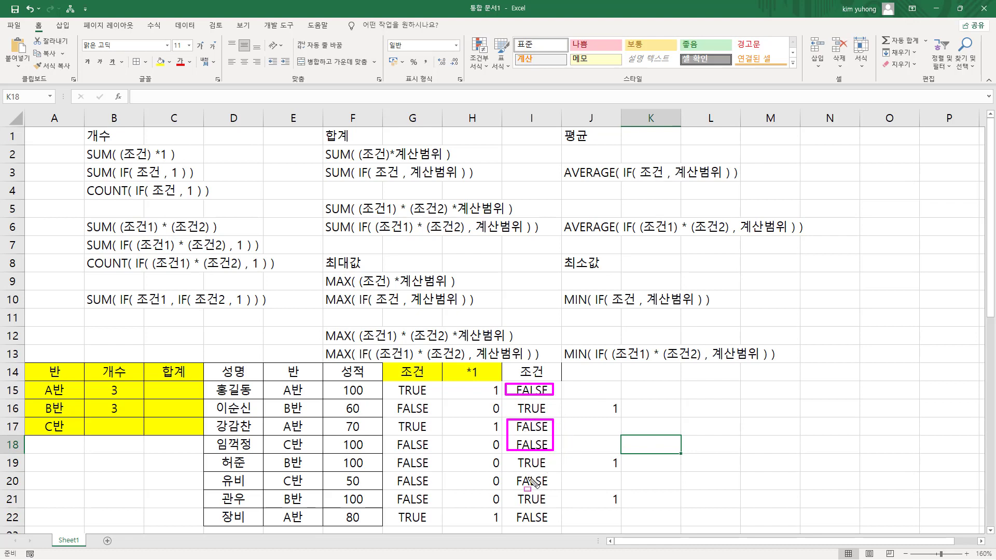
{"action": "left_click_drag", "start_coordinate": [508, 472], "coordinate": [561, 486]}
{"action": "left_click_drag", "start_coordinate": [508, 512], "coordinate": [565, 526]}
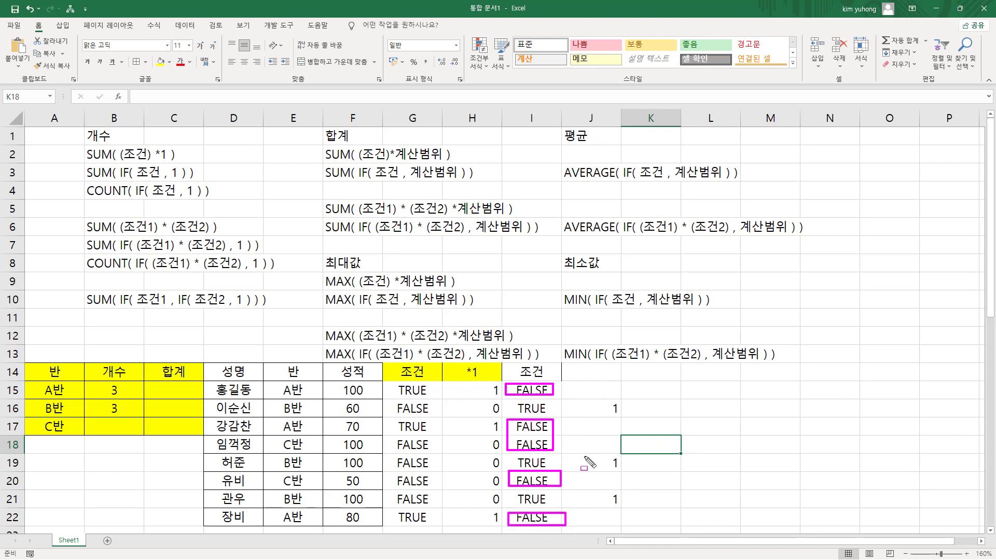
Compare the empty cells in J15, J17:J18, J20 and J22 with the entries of 1 across J15:J22
{"action": "left_click_drag", "start_coordinate": [569, 523], "coordinate": [617, 522]}
{"action": "left_click_drag", "start_coordinate": [574, 484], "coordinate": [622, 485]}
{"action": "left_click_drag", "start_coordinate": [568, 445], "coordinate": [615, 425]}
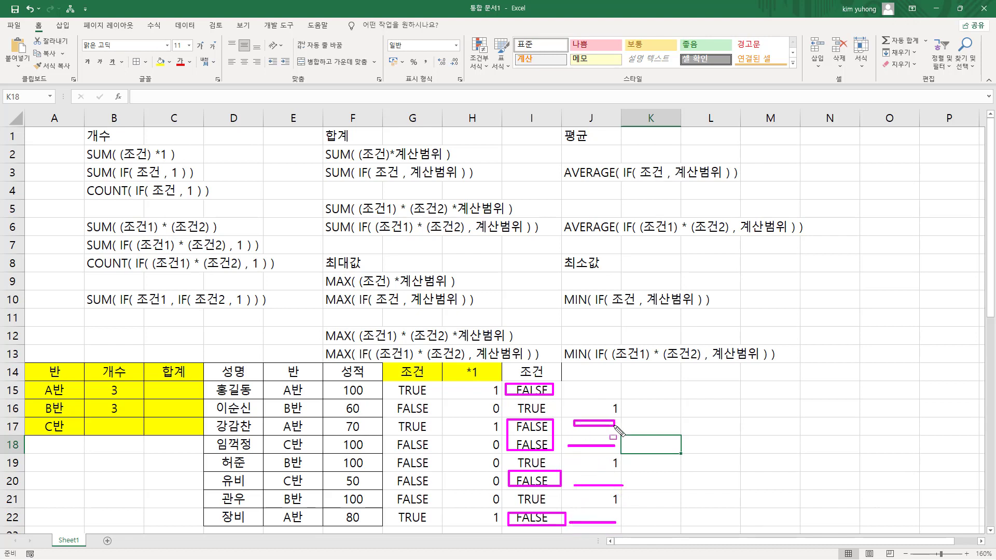
{"action": "mouse_move", "coordinate": [566, 392]}
{"action": "left_mouse_down"}
{"action": "mouse_move", "coordinate": [610, 393]}
{"action": "mouse_move", "coordinate": [628, 522]}
{"action": "left_mouse_up"}
{"action": "key", "text": "e"}
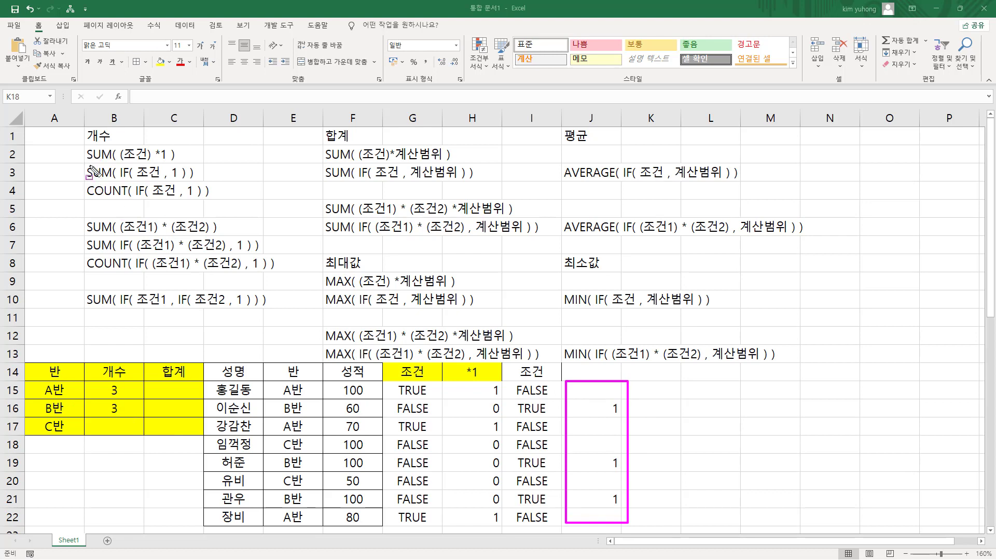
Relate the SUM( IF( 조건 , 1 ) ) pattern in B3 to J15:J22 and B16, and review the COUNT pattern in B4 for C반
{"action": "mouse_move", "coordinate": [65, 171]}
{"action": "left_mouse_down"}
{"action": "mouse_move", "coordinate": [65, 162]}
{"action": "mouse_move", "coordinate": [112, 178]}
{"action": "left_mouse_up"}
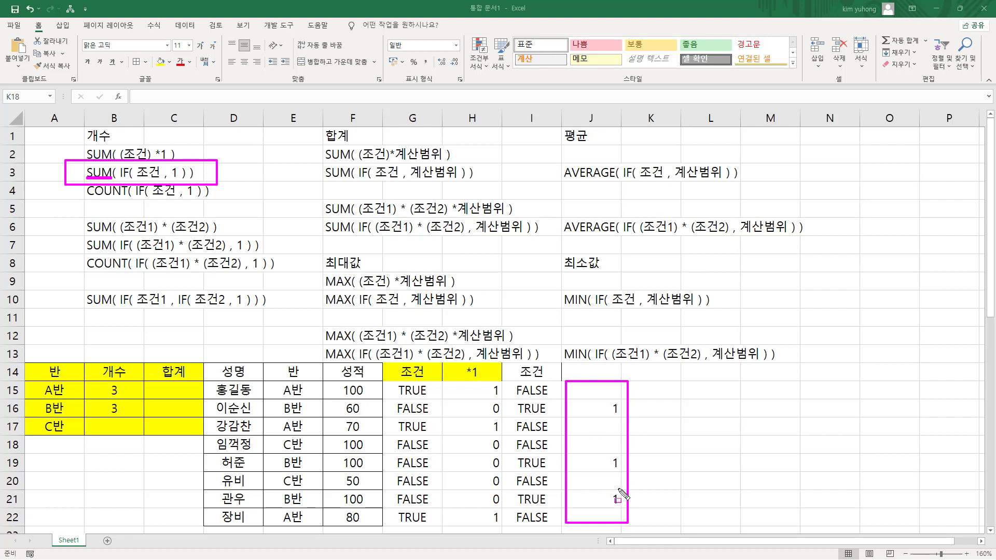
{"action": "left_click_drag", "start_coordinate": [107, 415], "coordinate": [125, 403]}
{"action": "left_click_drag", "start_coordinate": [44, 418], "coordinate": [71, 437]}
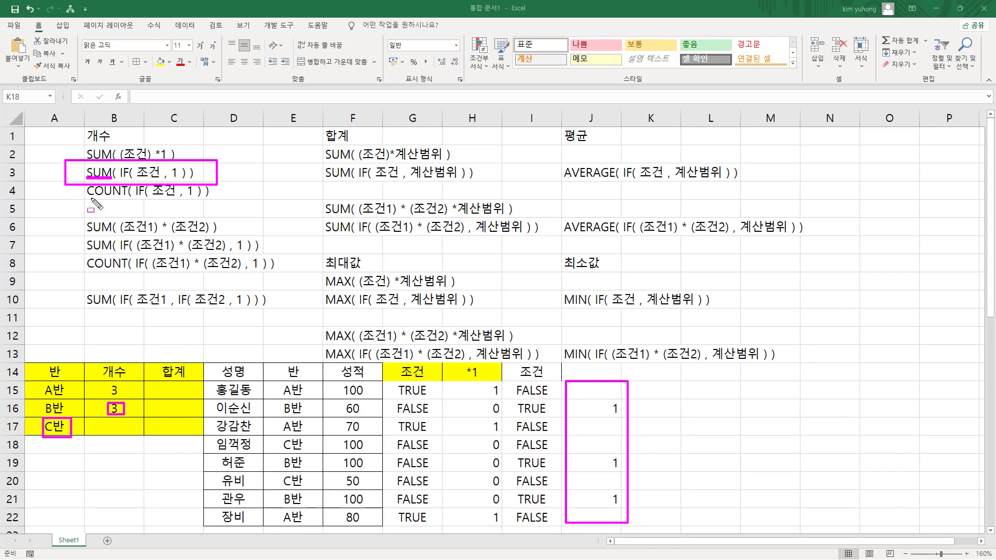
{"action": "left_click_drag", "start_coordinate": [85, 198], "coordinate": [207, 198]}
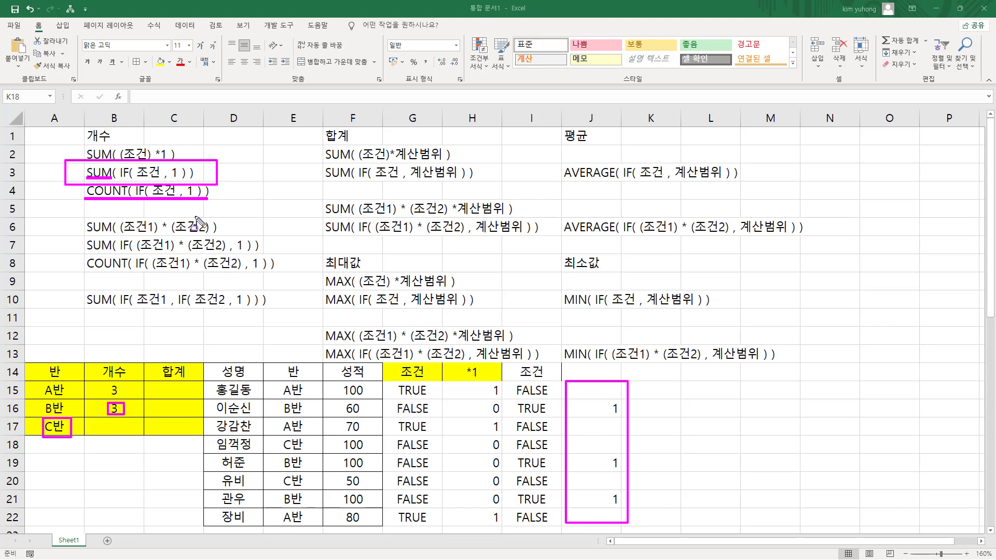
{"action": "key", "text": "Escape"}
Begin the C반 count formula in B17 with =COUNT( IF(
{"action": "left_click", "coordinate": [118, 425]}
{"action": "double_click", "coordinate": [119, 425]}
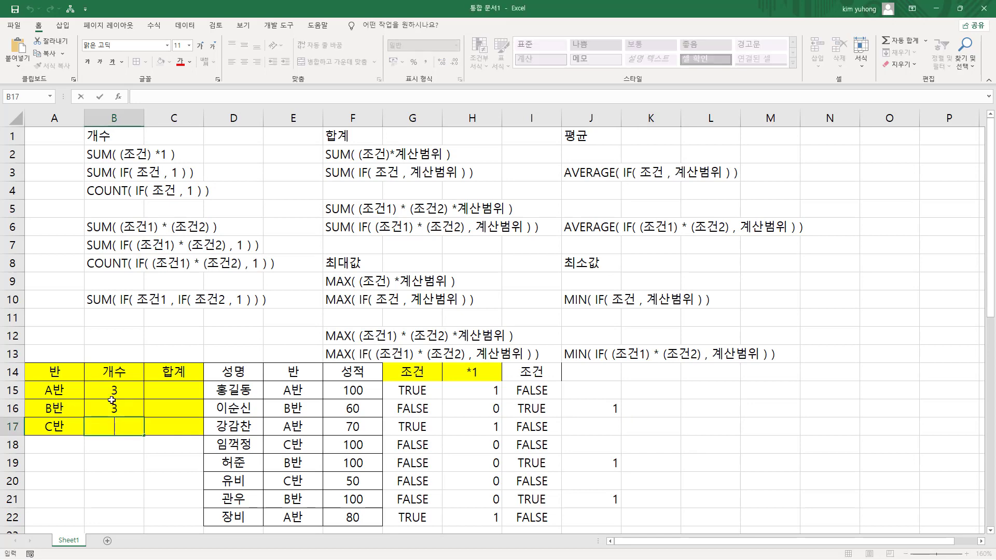
{"action": "type", "text": "=채ㅕㅜ"}
{"action": "key", "text": "BackSpace"}
{"action": "key", "text": "BackSpace"}
{"action": "key", "text": "BackSpace"}
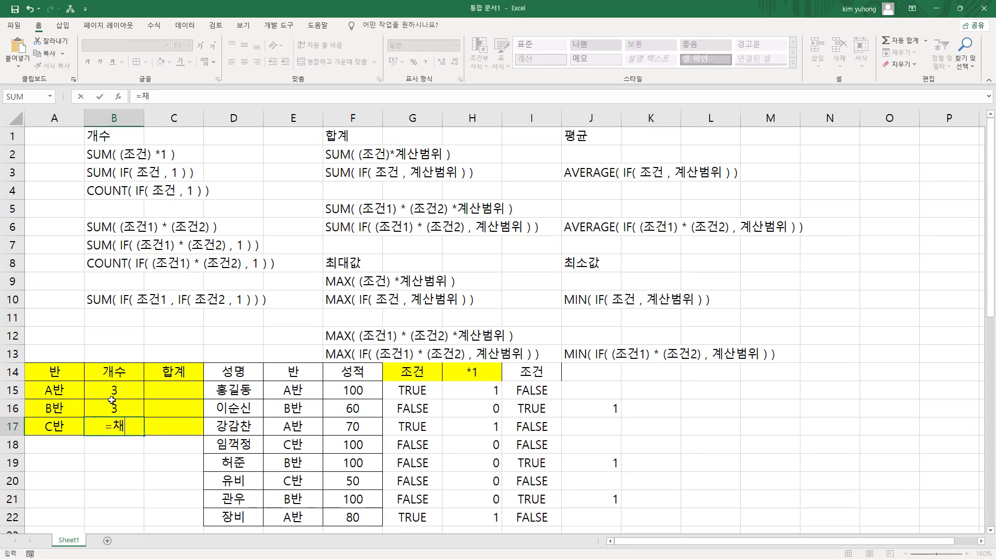
{"action": "key", "text": "Hangul"}
{"action": "type", "text": "COUNT"}
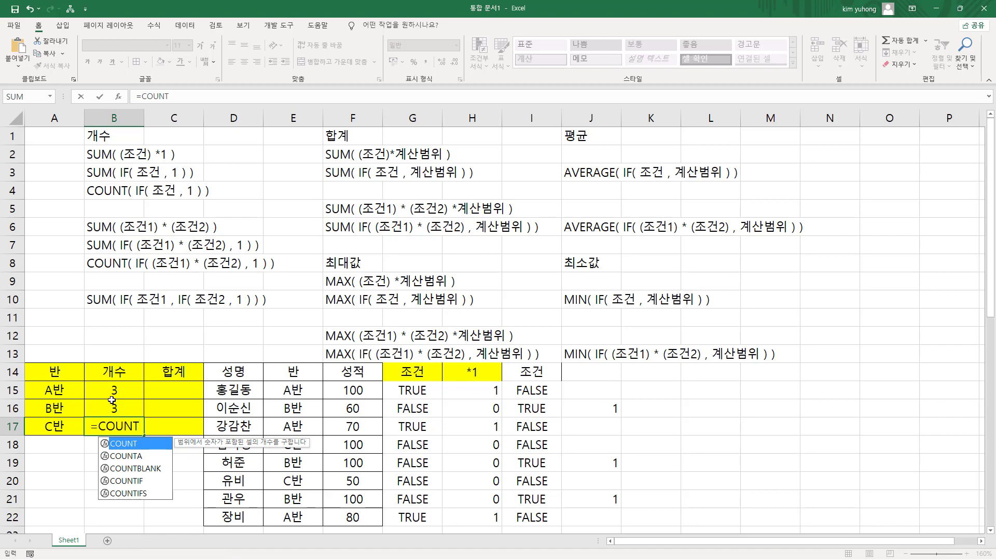
{"action": "type", "text": "("}
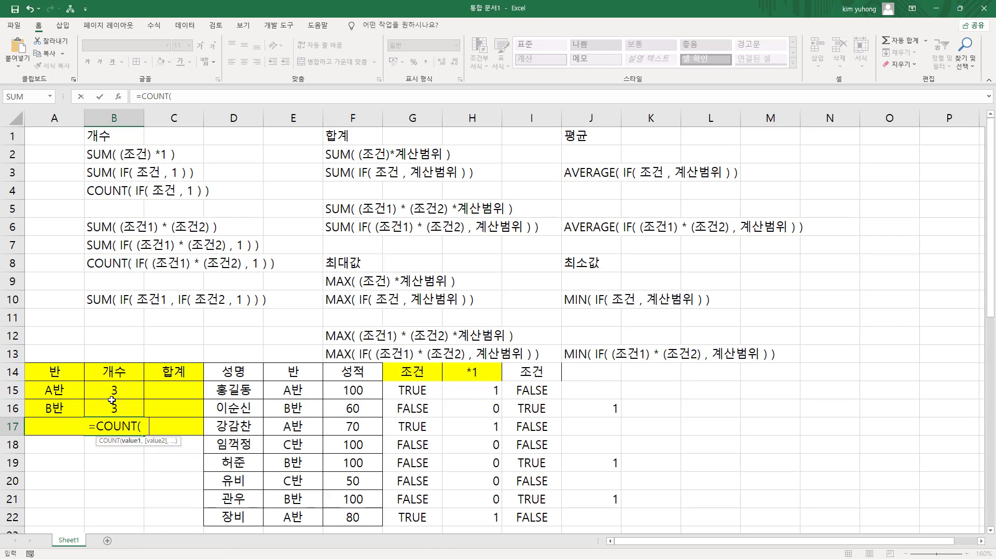
{"action": "type", "text": "  IF("}
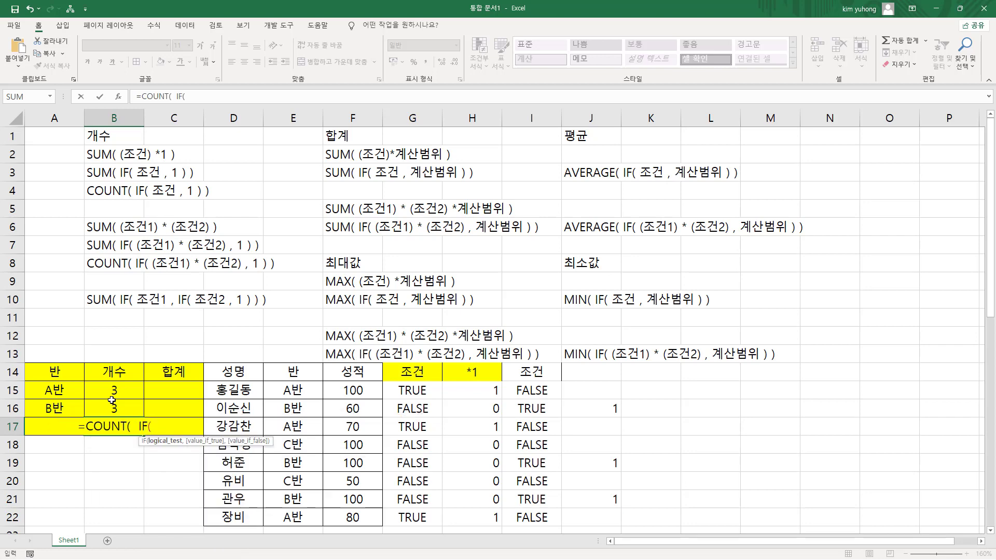
Add the condition E15:E22=A17 to the IF function in B17
{"action": "left_click_drag", "start_coordinate": [300, 391], "coordinate": [308, 521]}
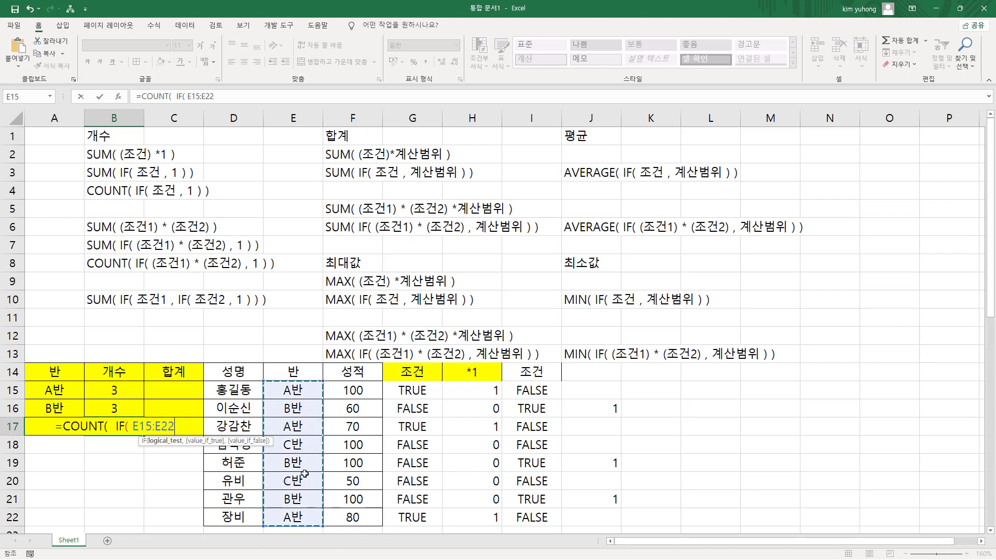
{"action": "type", "text": "="}
{"action": "left_click", "coordinate": [45, 444]}
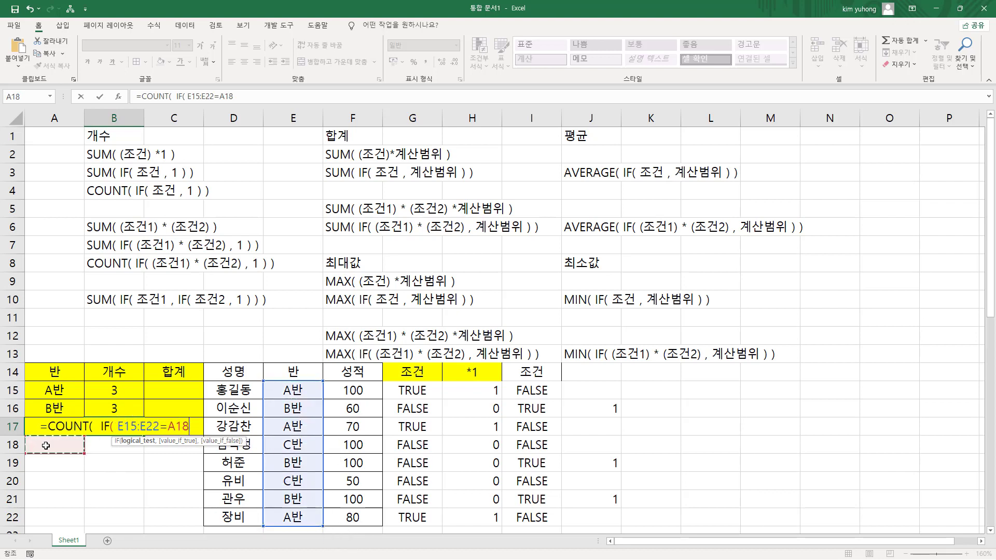
{"action": "key", "text": "Up"}
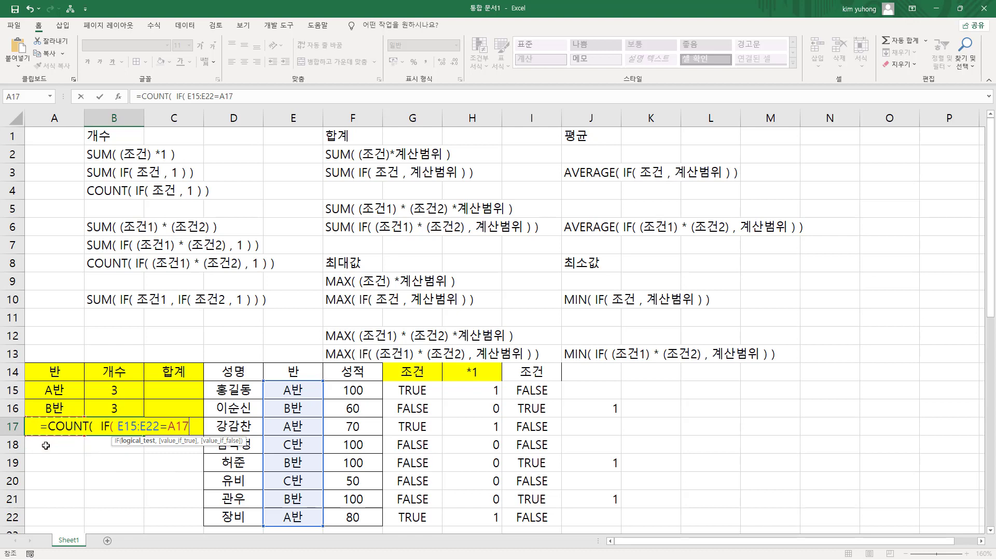
Make the IF function in B17 return 1 when true, close both functions, and commit it as an array formula
{"action": "type", "text": ","}
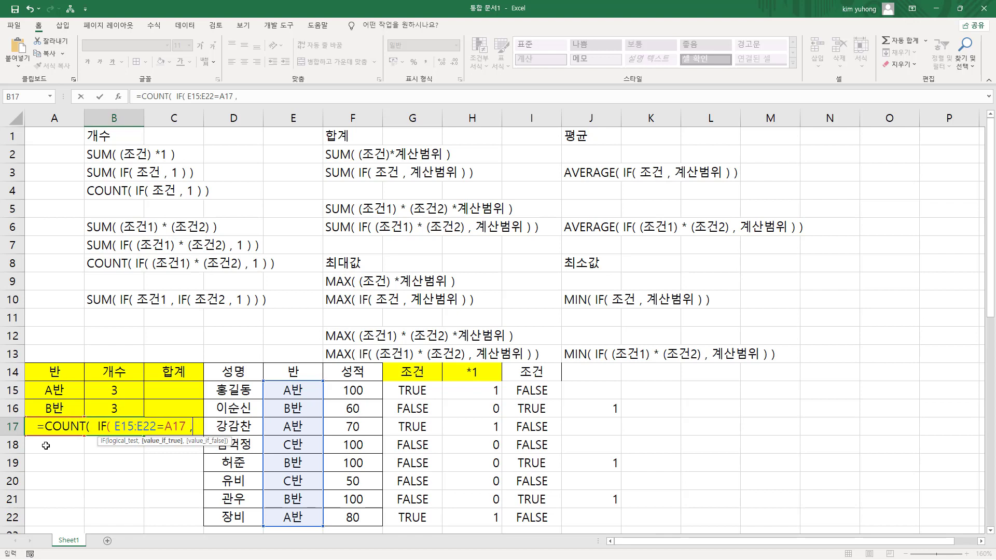
{"action": "type", "text": " 1"}
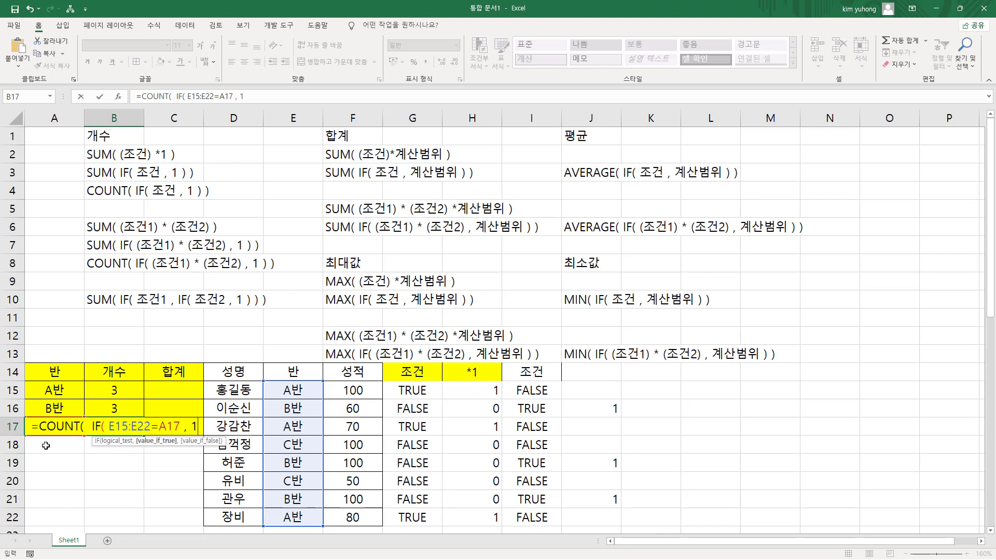
{"action": "type", "text": " )"}
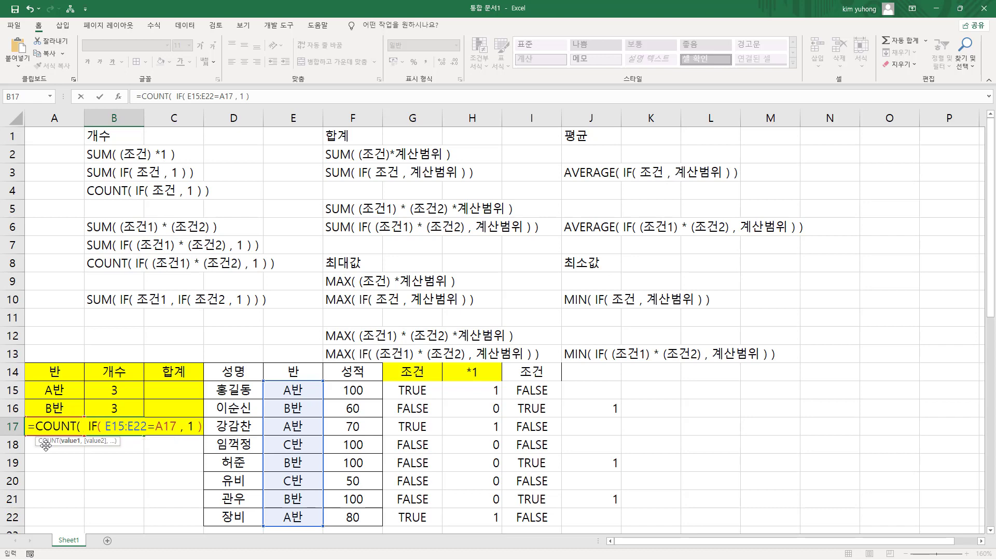
{"action": "type", "text": " )"}
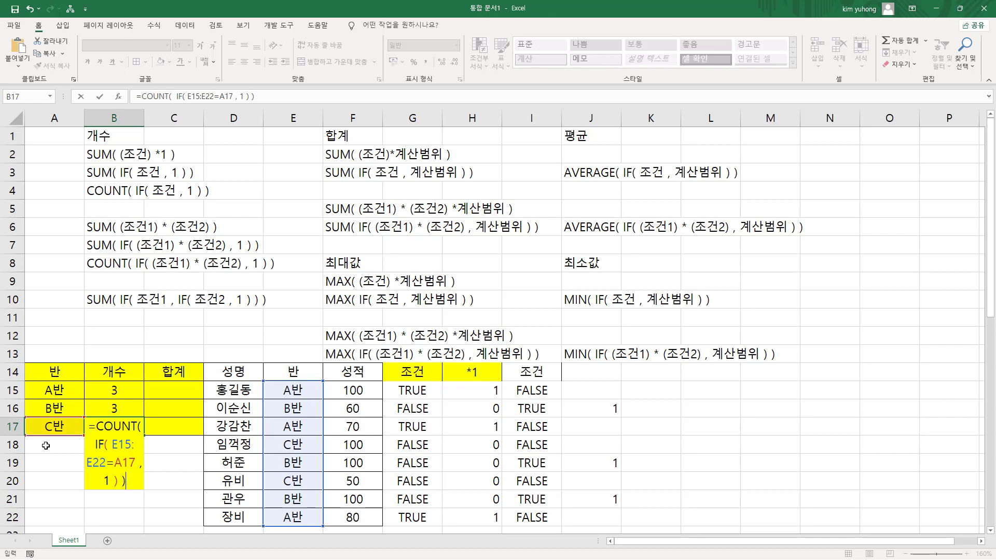
{"action": "key", "text": "ctrl+shift+Return"}
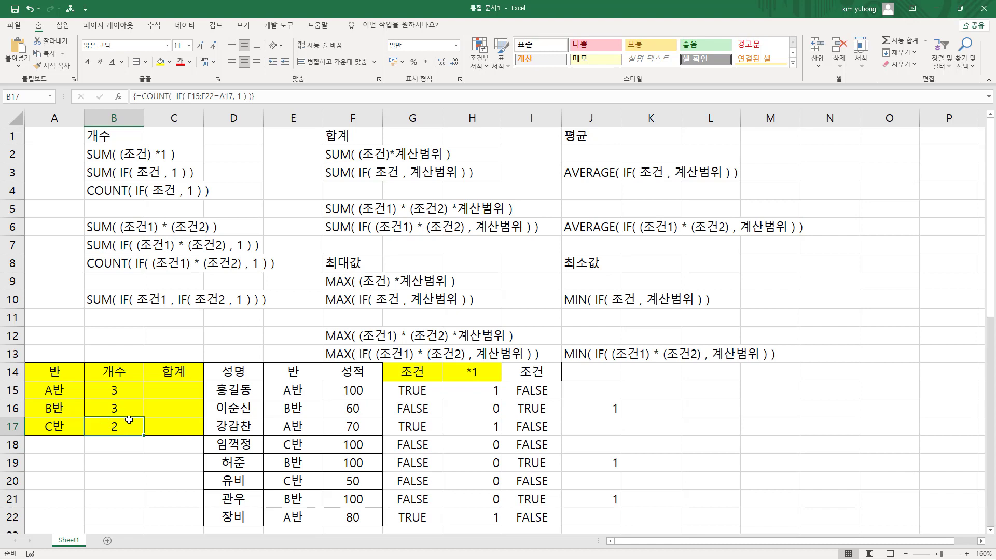
Copy the 조건 heading from I14 to K14
{"action": "left_click", "coordinate": [648, 395]}
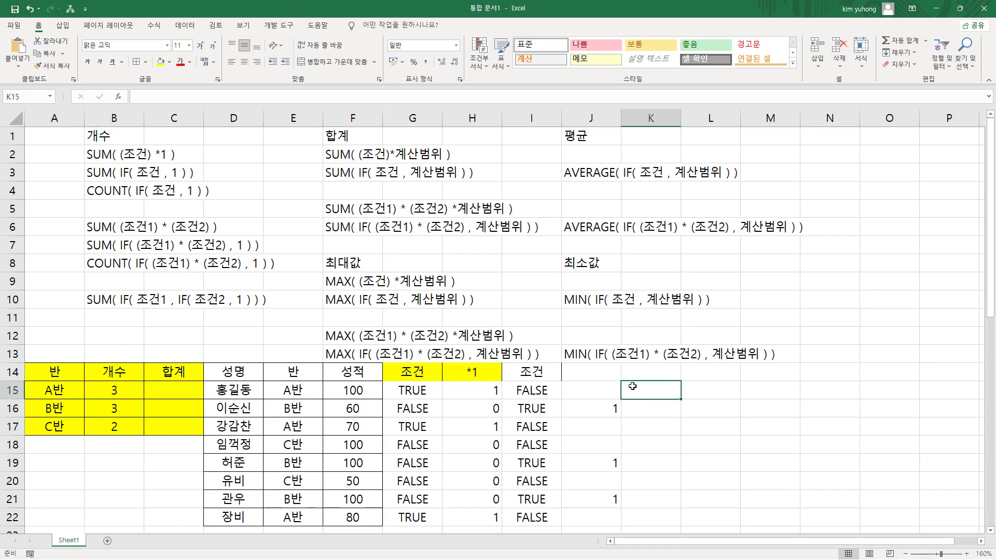
{"action": "left_click", "coordinate": [536, 371]}
{"action": "key", "text": "ctrl+c"}
{"action": "left_click", "coordinate": [648, 371]}
{"action": "key", "text": "ctrl+v"}
{"action": "left_click", "coordinate": [623, 394]}
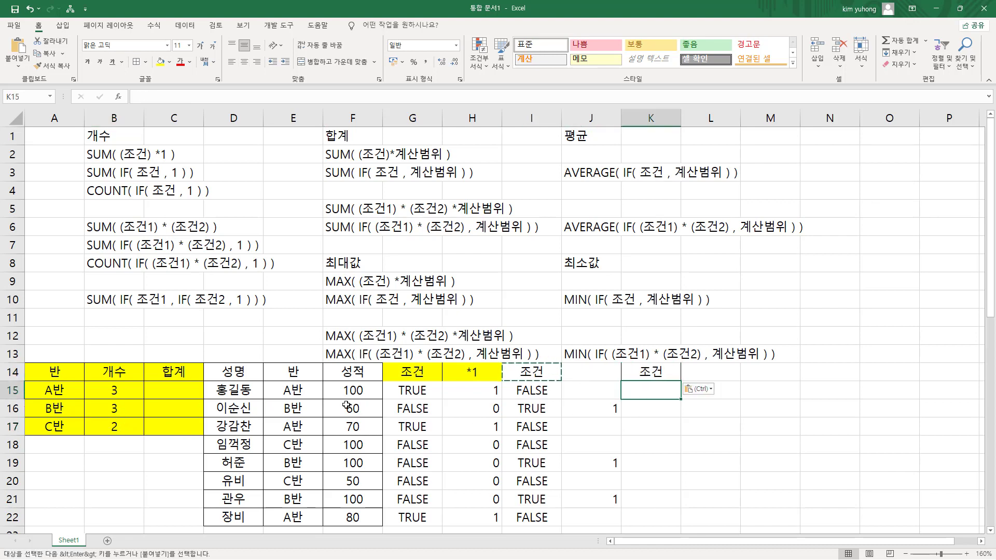
Examine how the condition in B17's formula checks each class in E15:E22, and recommit the array formula
{"action": "left_click", "coordinate": [102, 425]}
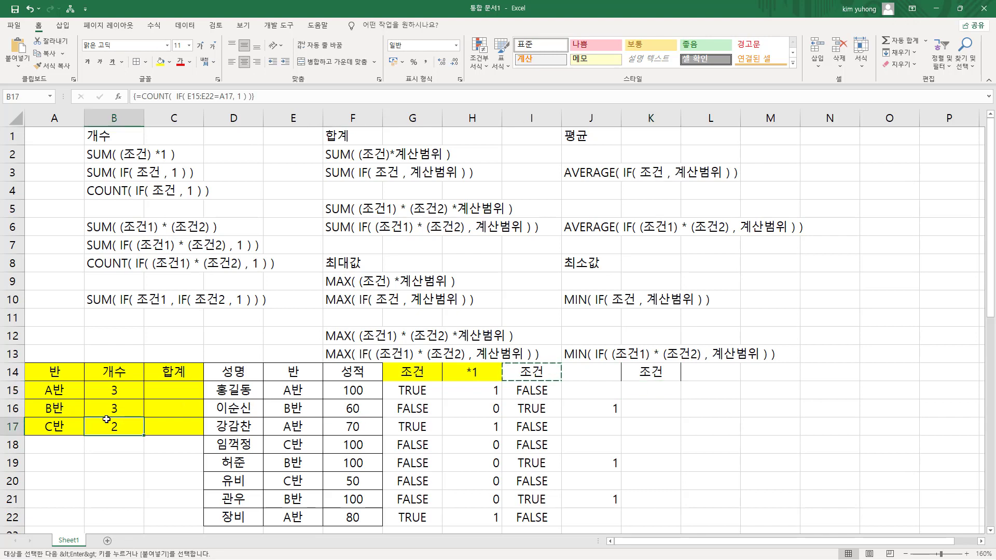
{"action": "double_click", "coordinate": [130, 420]}
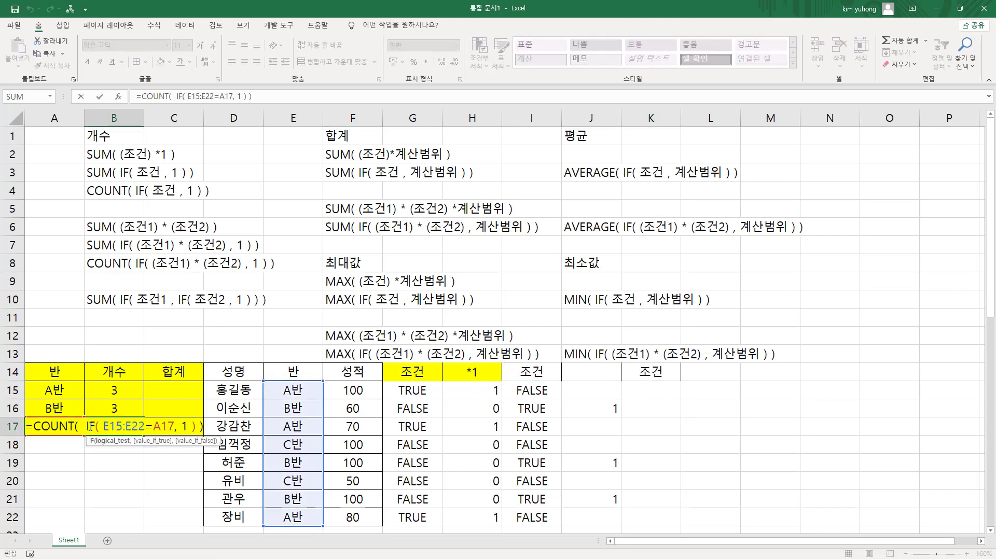
{"action": "left_click_drag", "start_coordinate": [104, 427], "coordinate": [169, 430]}
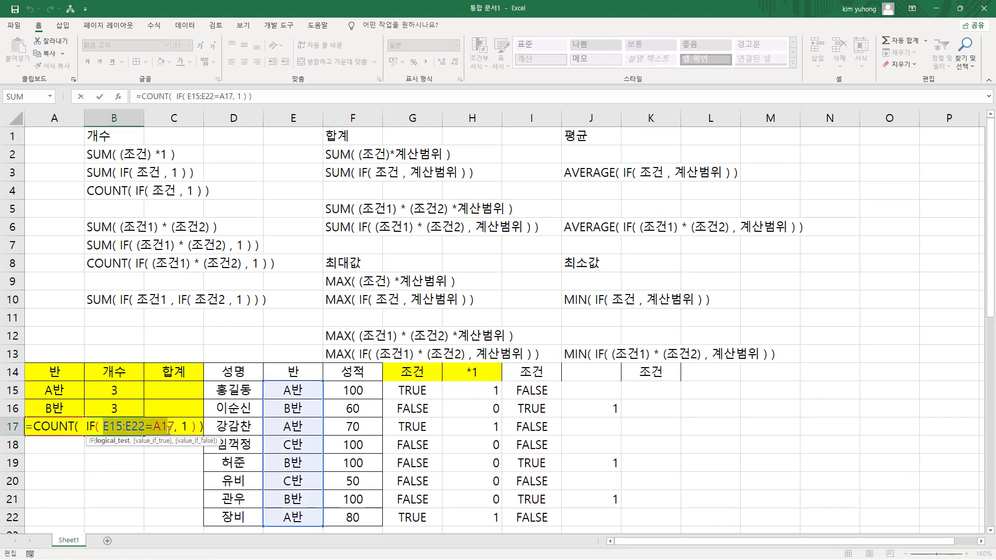
{"action": "left_click_drag", "start_coordinate": [279, 386], "coordinate": [303, 522]}
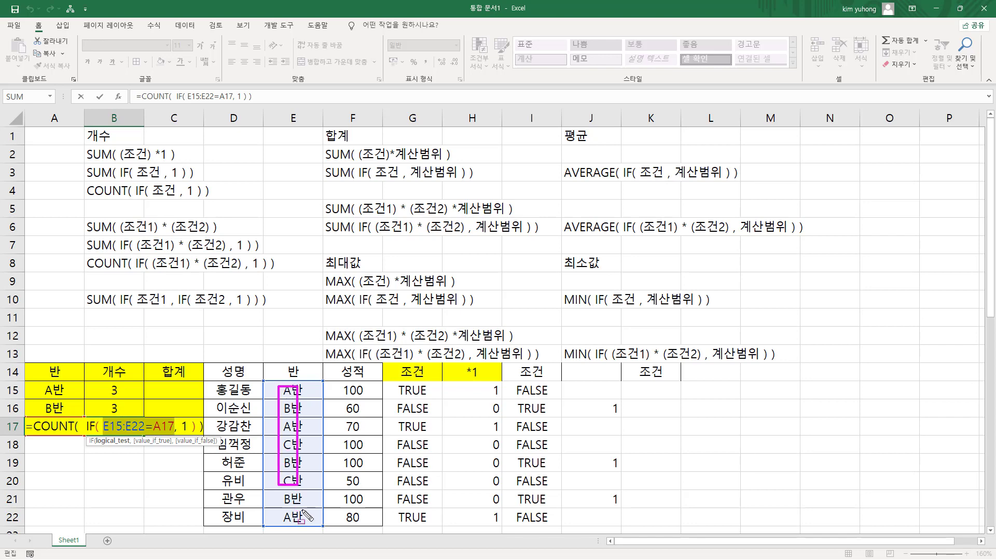
{"action": "left_click_drag", "start_coordinate": [36, 418], "coordinate": [78, 436]}
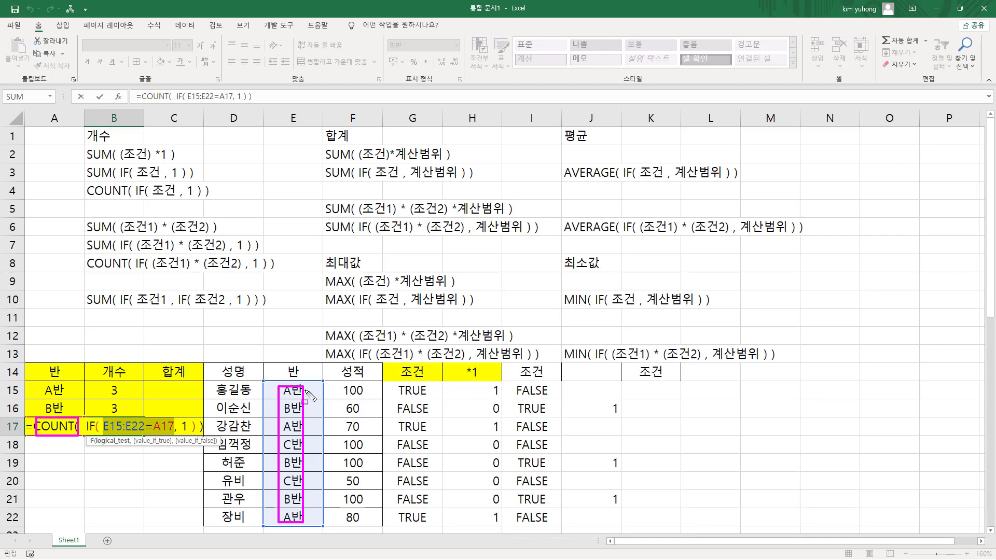
{"action": "left_click_drag", "start_coordinate": [304, 390], "coordinate": [325, 390]}
{"action": "mouse_move", "coordinate": [306, 407]}
{"action": "left_mouse_down"}
{"action": "mouse_move", "coordinate": [332, 407]}
{"action": "mouse_move", "coordinate": [334, 426]}
{"action": "left_mouse_up"}
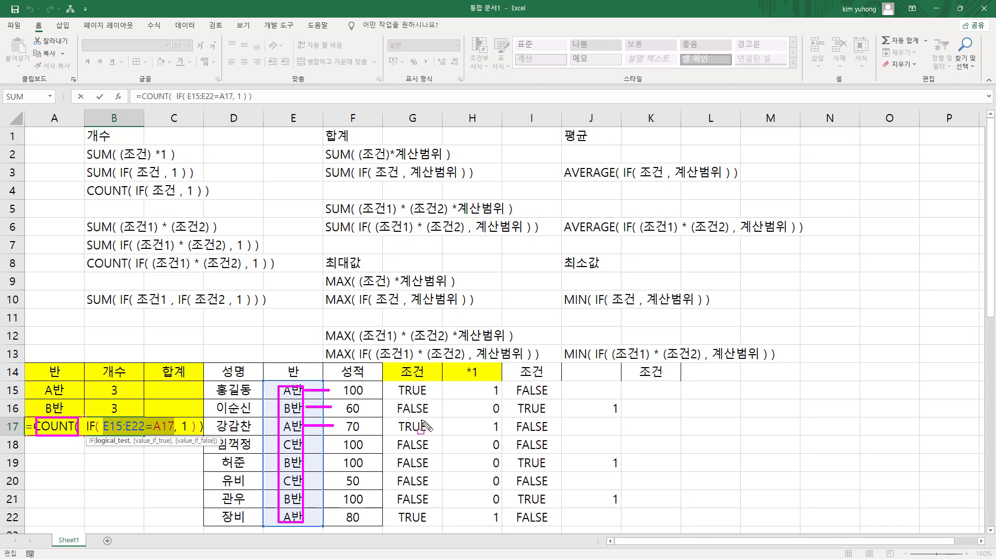
{"action": "key", "text": "Escape"}
{"action": "key", "text": "ctrl+shift+Return"}
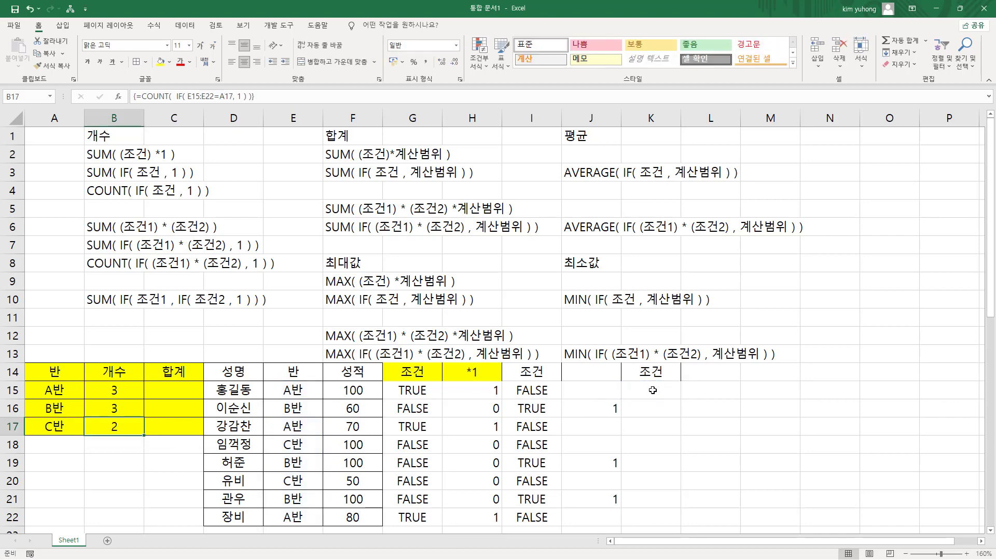
Enter =E15=$A$17 in K15 and fill it down through K22 to test each row for C반
{"action": "left_click", "coordinate": [653, 390]}
{"action": "type", "text": "="}
{"action": "left_click", "coordinate": [321, 392]}
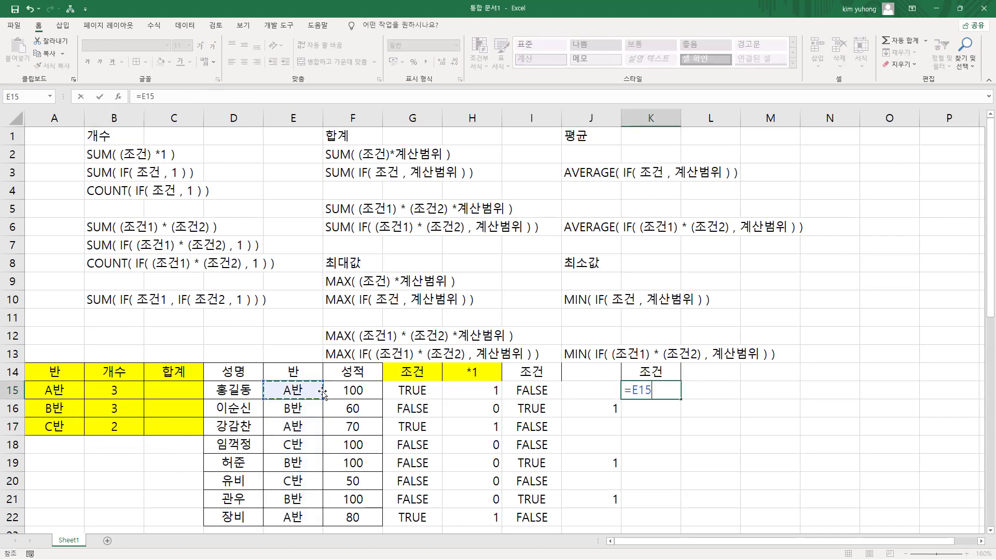
{"action": "type", "text": "="}
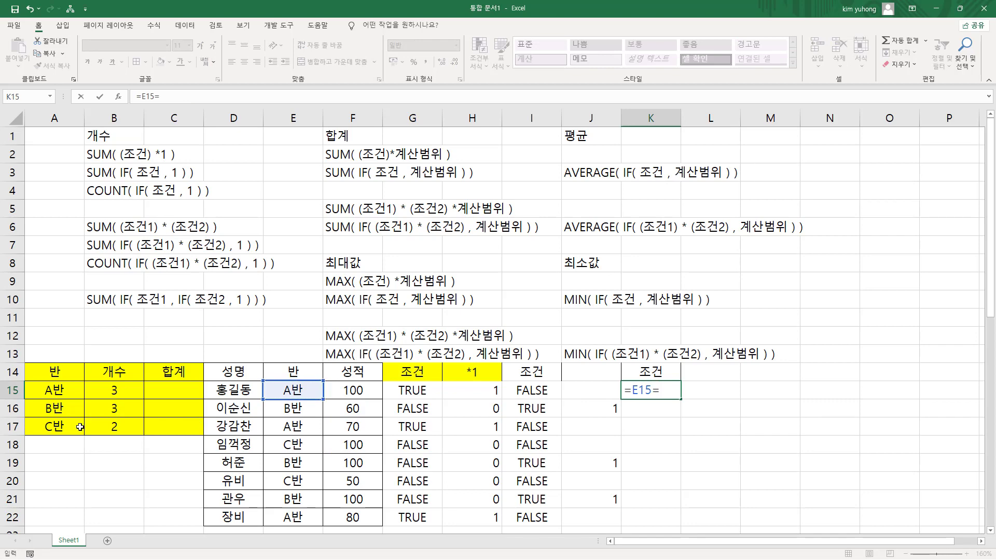
{"action": "left_click", "coordinate": [49, 427]}
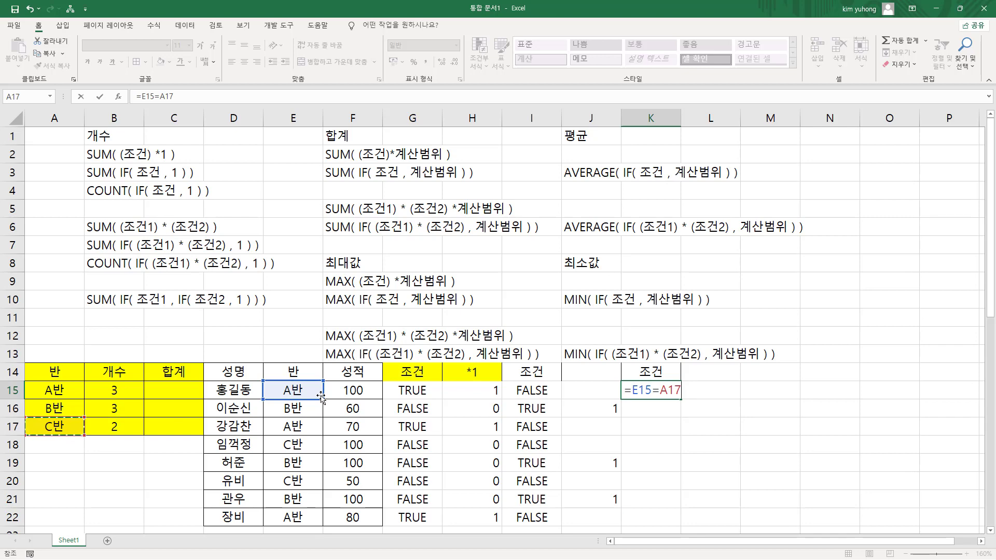
{"action": "key", "text": "F4"}
{"action": "key", "text": "ctrl+Return"}
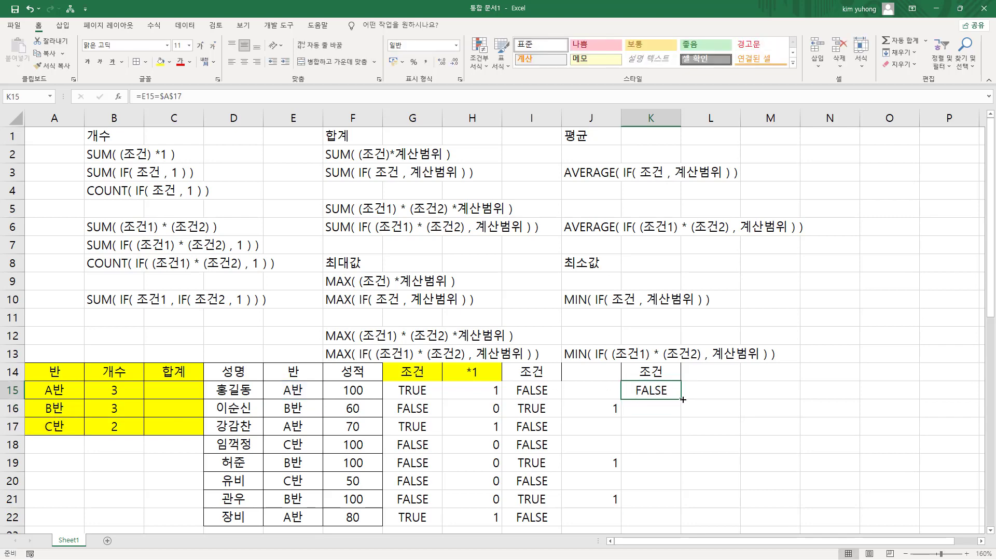
{"action": "left_click_drag", "start_coordinate": [682, 399], "coordinate": [677, 522]}
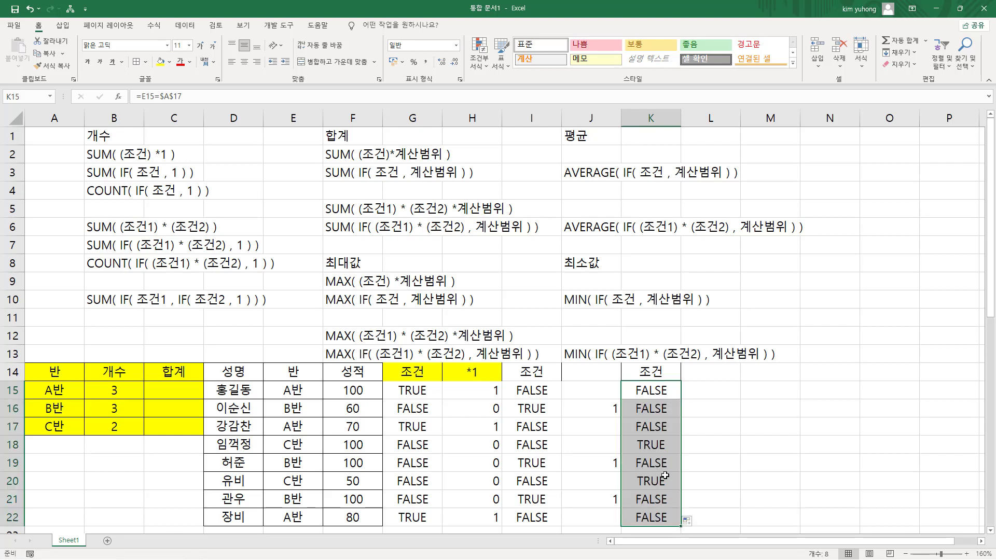
Compare the condition results in K18 and K20 with the C반 entries in E18 and E20
{"action": "left_click", "coordinate": [644, 443]}
{"action": "mouse_move", "coordinate": [632, 438]}
{"action": "left_mouse_down"}
{"action": "mouse_move", "coordinate": [675, 451]}
{"action": "mouse_move", "coordinate": [677, 488]}
{"action": "left_mouse_up"}
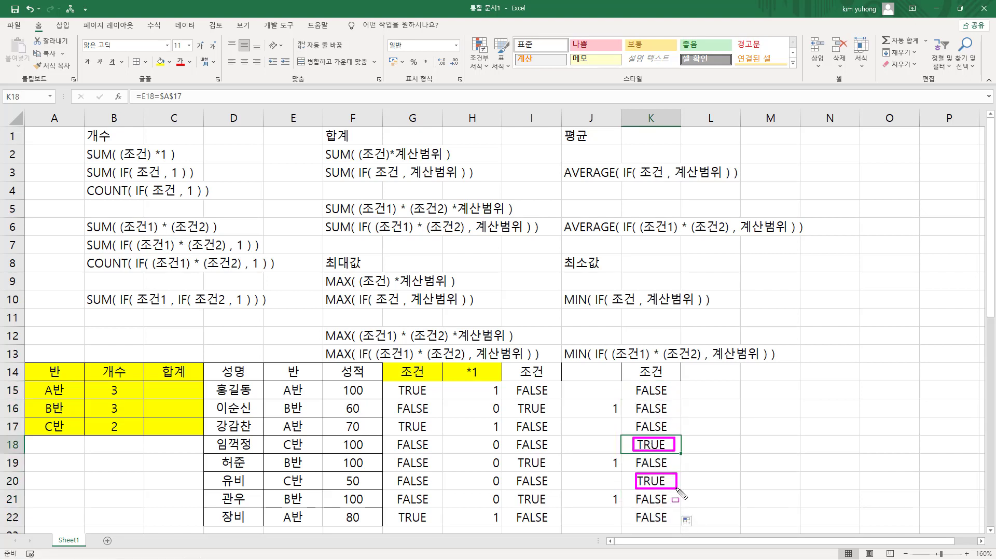
{"action": "left_click_drag", "start_coordinate": [633, 444], "coordinate": [271, 450]}
{"action": "mouse_move", "coordinate": [630, 470]}
{"action": "left_mouse_down"}
{"action": "mouse_move", "coordinate": [389, 495]}
{"action": "mouse_move", "coordinate": [273, 491]}
{"action": "left_mouse_up"}
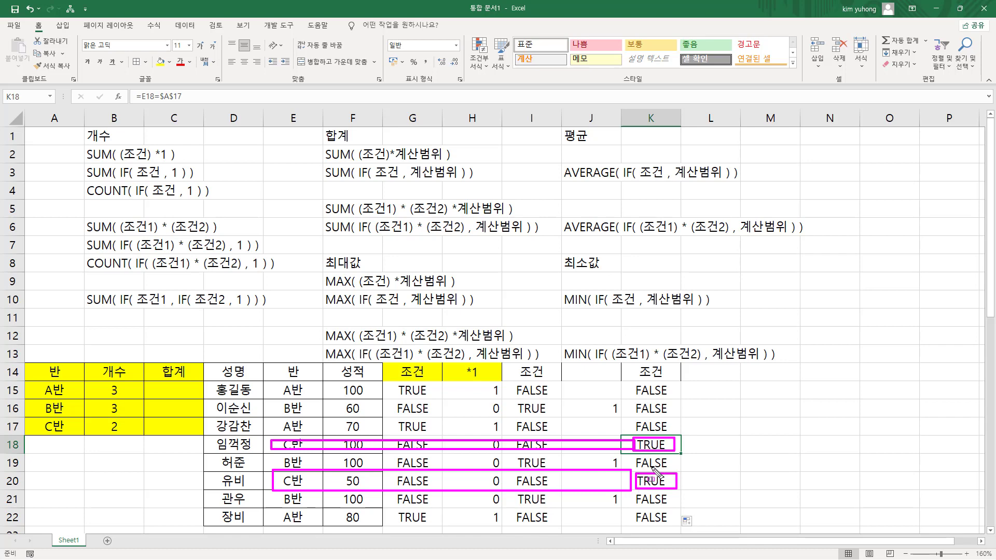
{"action": "key", "text": "Escape"}
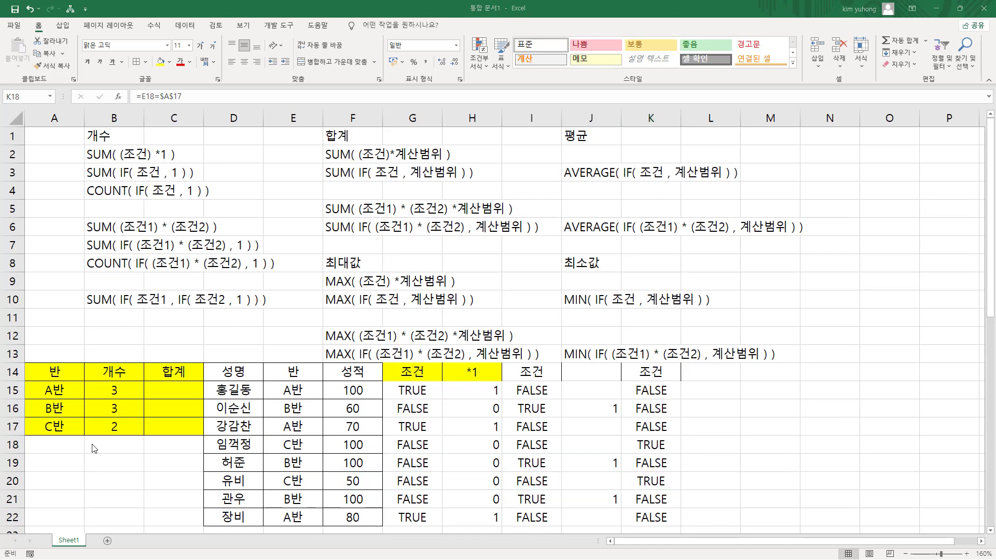
Open B17's formula and relate its condition and the value 1 to the condition results in column K
{"action": "left_click", "coordinate": [118, 427]}
{"action": "double_click", "coordinate": [119, 428]}
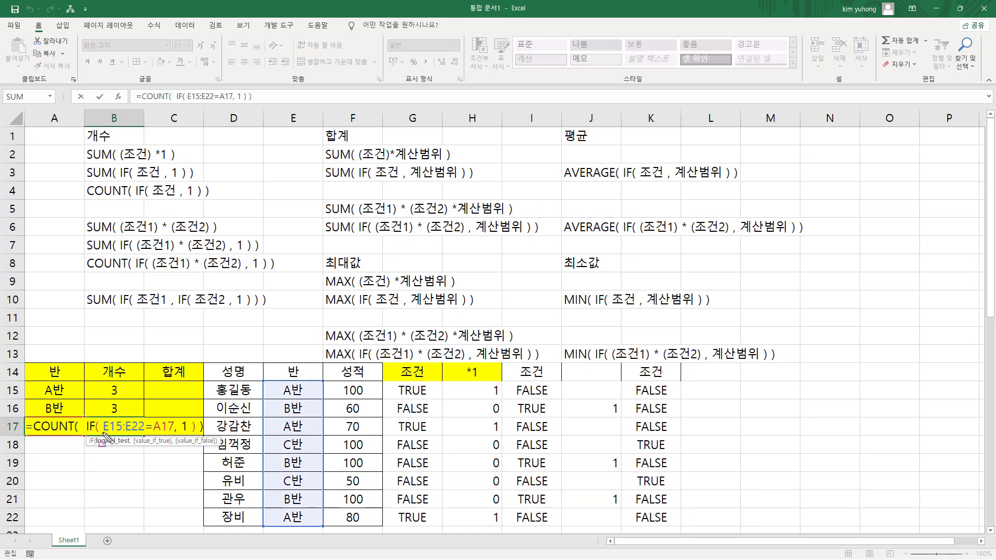
{"action": "mouse_move", "coordinate": [102, 444]}
{"action": "left_mouse_down"}
{"action": "mouse_move", "coordinate": [167, 436]}
{"action": "mouse_move", "coordinate": [173, 415]}
{"action": "mouse_move", "coordinate": [189, 431]}
{"action": "left_mouse_up"}
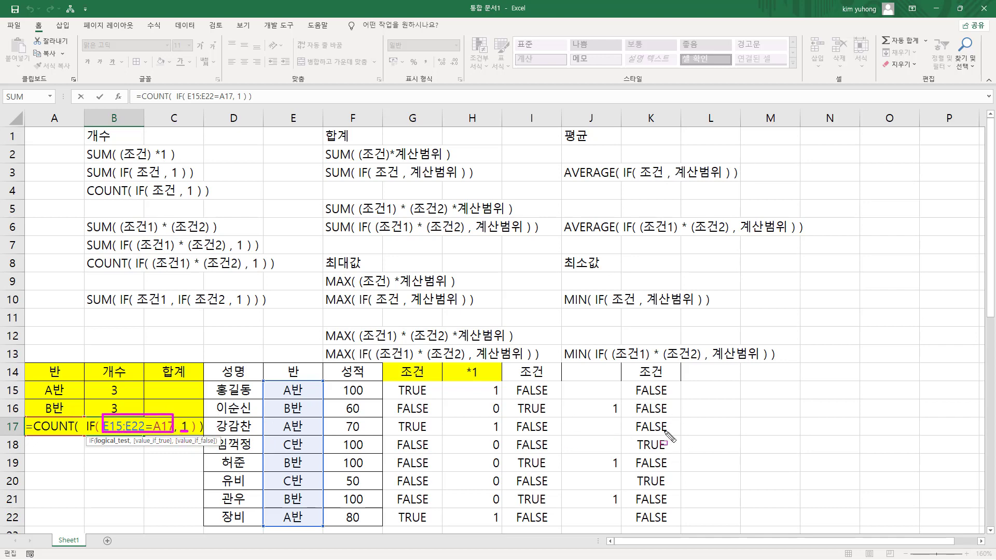
{"action": "left_click_drag", "start_coordinate": [634, 437], "coordinate": [679, 450]}
{"action": "left_click_drag", "start_coordinate": [629, 473], "coordinate": [679, 490]}
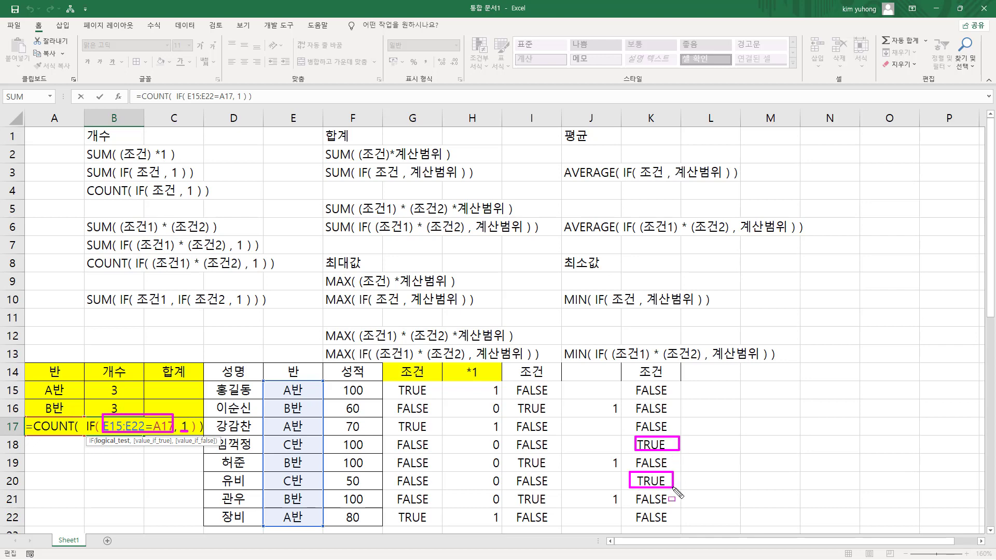
{"action": "key", "text": "Escape"}
Enter 1 in cells L18 and L20, beside the TRUE results in column K
{"action": "left_click", "coordinate": [710, 445]}
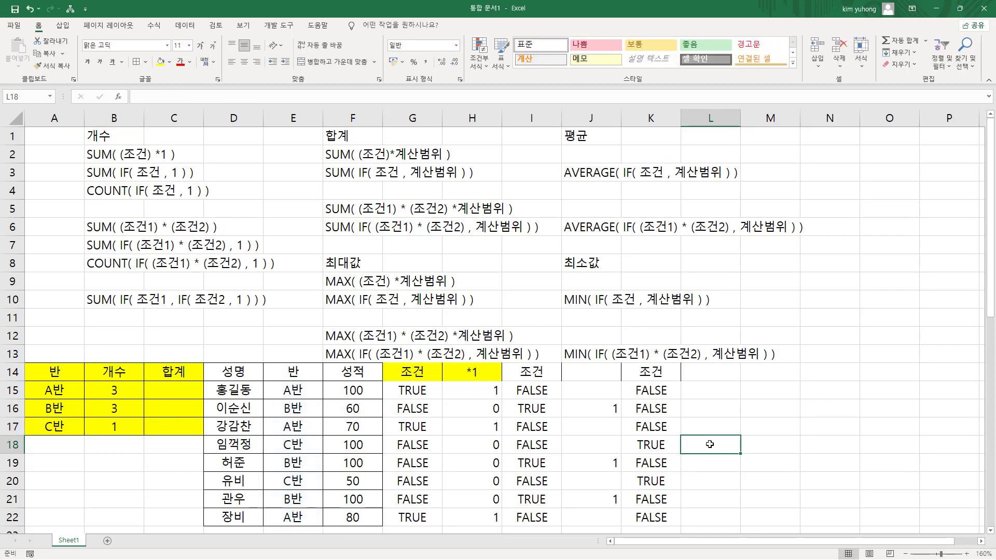
{"action": "type", "text": "1"}
{"action": "left_click", "coordinate": [696, 481]}
{"action": "type", "text": "1"}
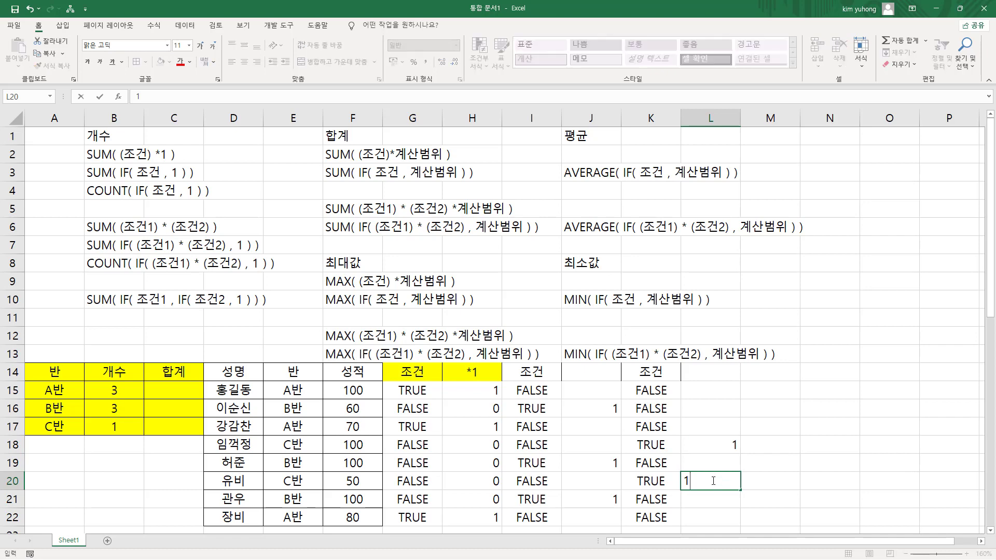
{"action": "key", "text": "Up"}
{"action": "left_click_drag", "start_coordinate": [629, 380], "coordinate": [670, 431]}
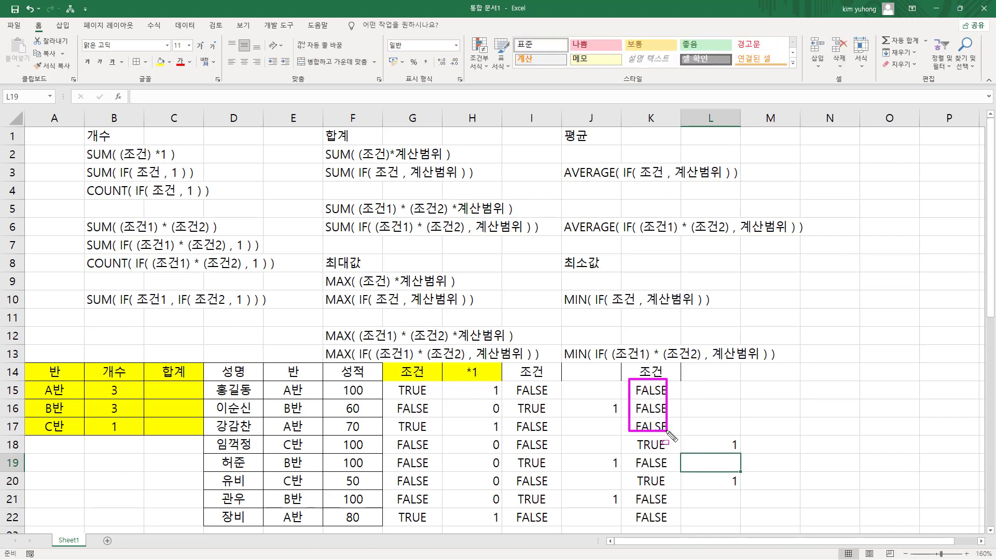
{"action": "left_click_drag", "start_coordinate": [695, 382], "coordinate": [738, 425]}
{"action": "left_click_drag", "start_coordinate": [688, 458], "coordinate": [735, 466]}
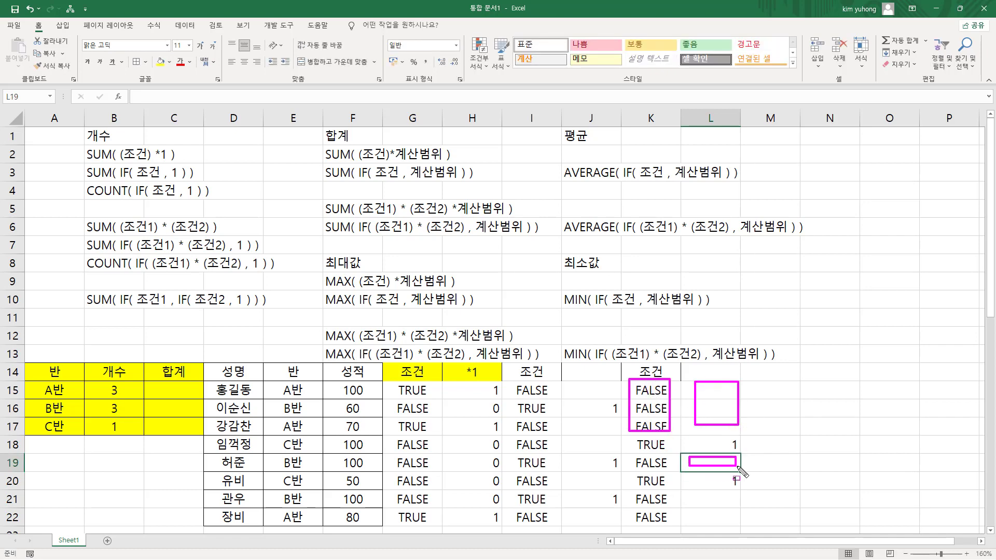
{"action": "left_click_drag", "start_coordinate": [692, 493], "coordinate": [740, 523]}
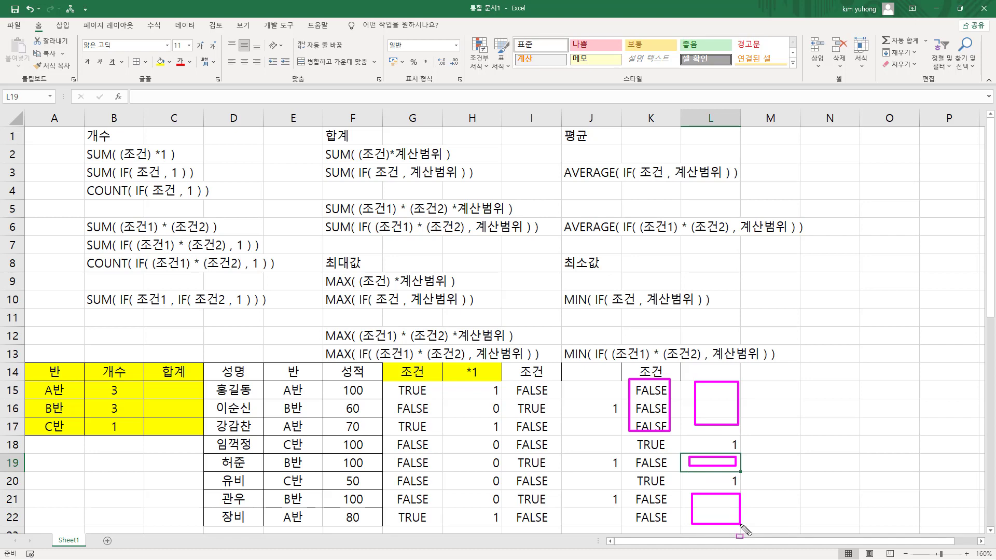
{"action": "key", "text": "Escape"}
{"action": "mouse_move", "coordinate": [680, 379]}
{"action": "left_mouse_down"}
{"action": "mouse_move", "coordinate": [711, 506]}
{"action": "mouse_move", "coordinate": [741, 537]}
{"action": "mouse_move", "coordinate": [741, 526]}
{"action": "left_mouse_up"}
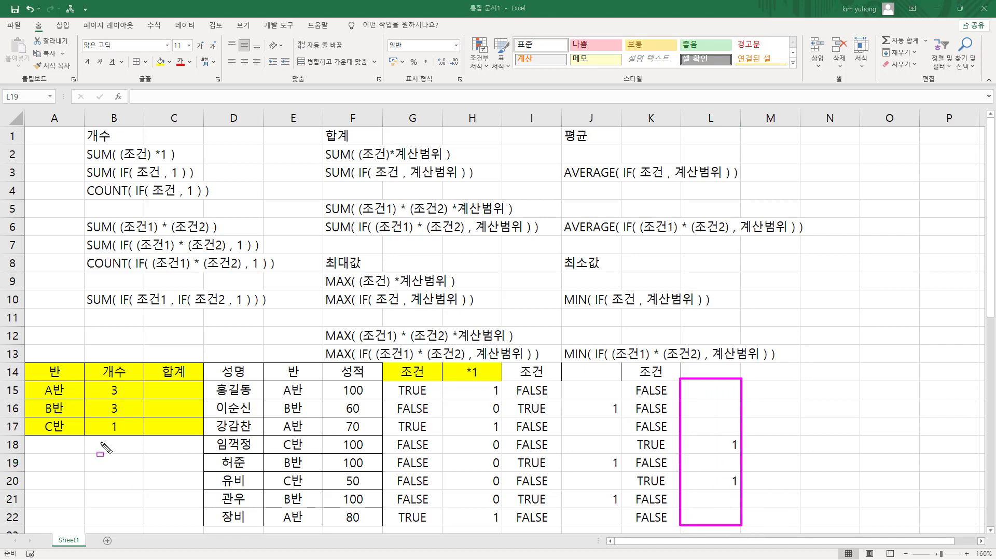
{"action": "left_click_drag", "start_coordinate": [81, 196], "coordinate": [126, 197]}
{"action": "mouse_move", "coordinate": [745, 437]}
{"action": "left_mouse_down"}
{"action": "mouse_move", "coordinate": [727, 449]}
{"action": "mouse_move", "coordinate": [750, 451]}
{"action": "mouse_move", "coordinate": [761, 493]}
{"action": "left_mouse_up"}
{"action": "key", "text": "Escape"}
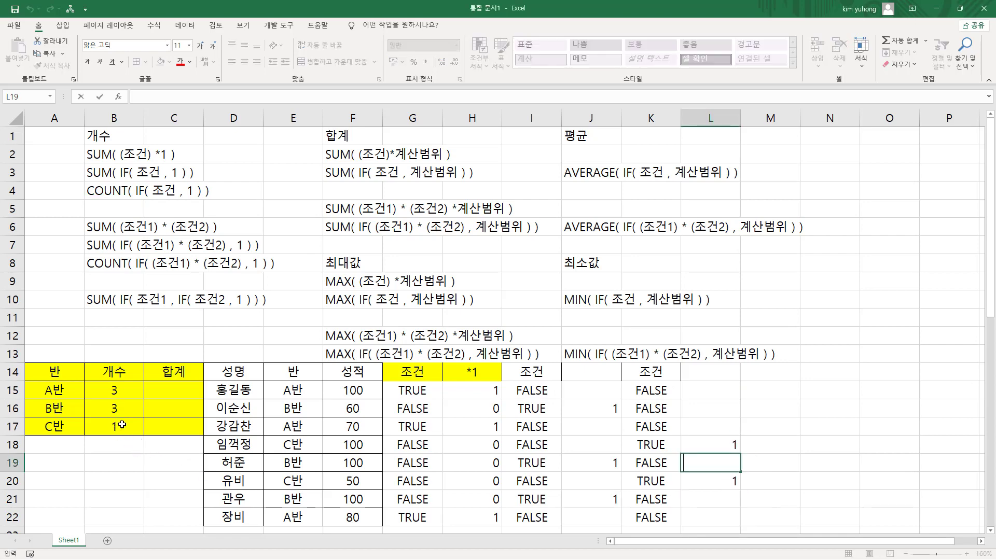
Re-enter the formula =COUNT( IF( E15:E22=A17, 1 ) ) in B17 as an array formula
{"action": "double_click", "coordinate": [118, 426]}
{"action": "key", "text": "ctrl+shift+Return"}
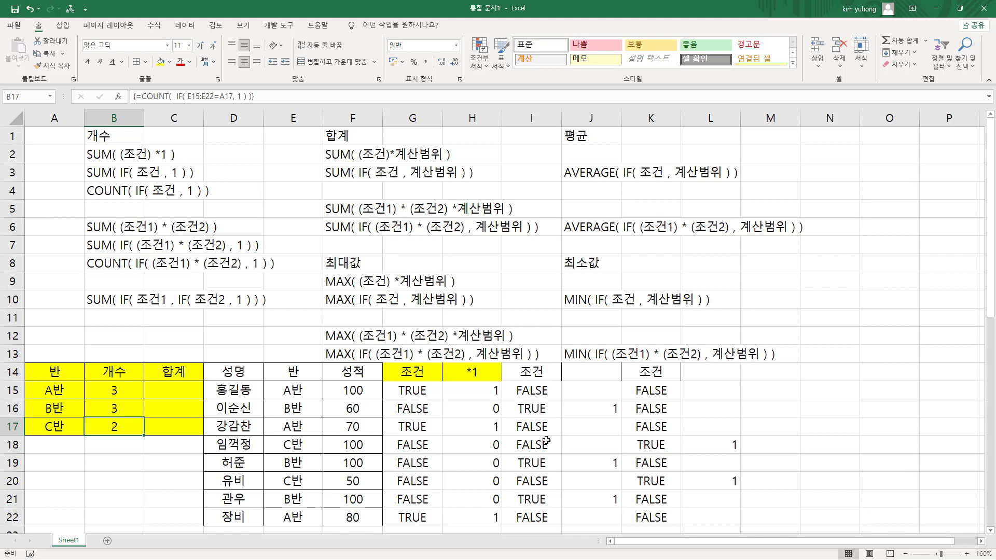
Enter =SUM( (E15:E22=A15)*F15:F22 ) in C15 as an array formula to total the scores of class A반
{"action": "left_click", "coordinate": [175, 395]}
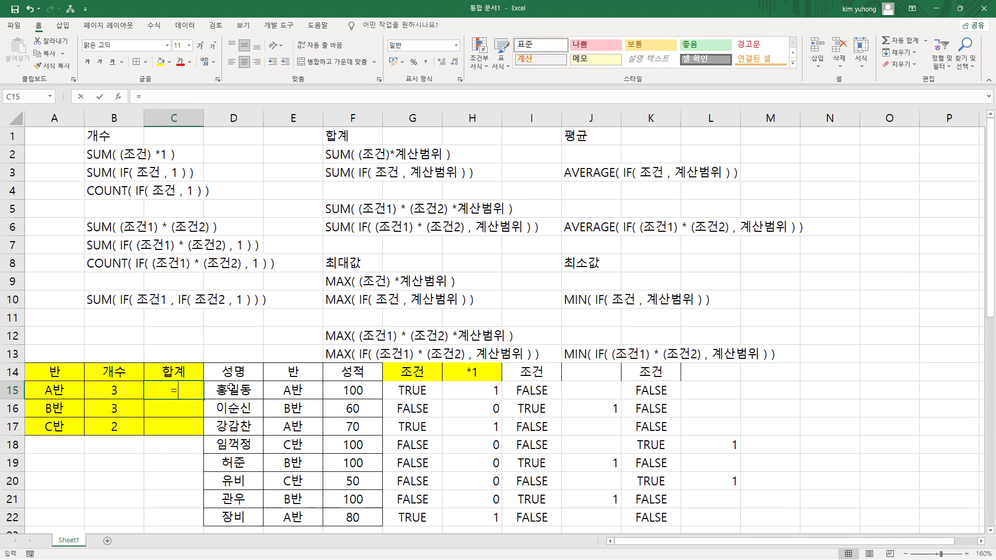
{"action": "type", "text": "=SU"}
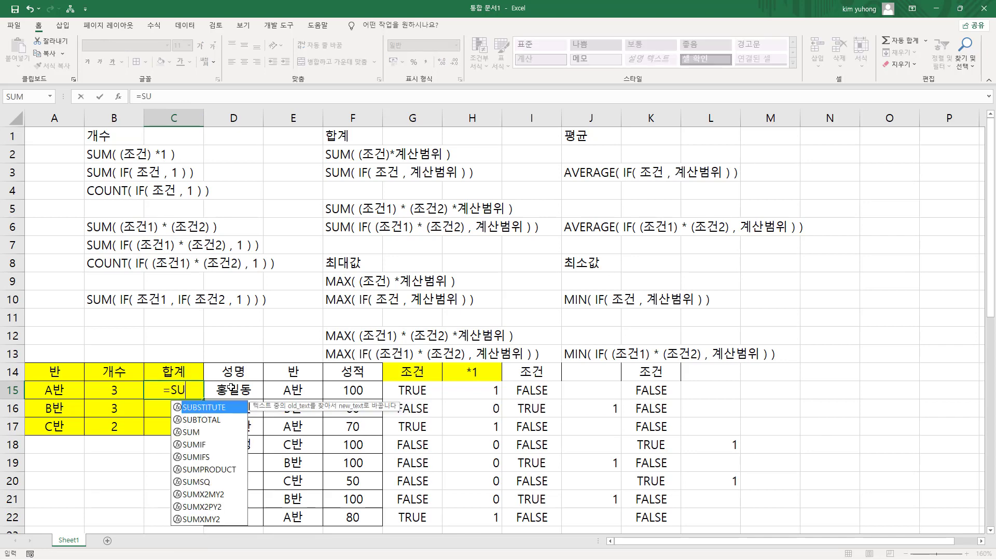
{"action": "type", "text": "M("}
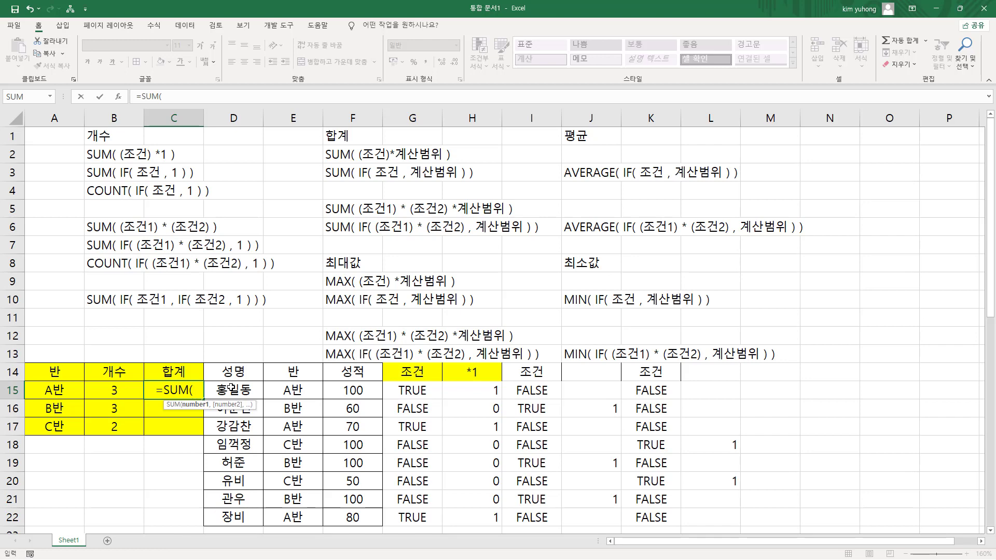
{"action": "type", "text": " ("}
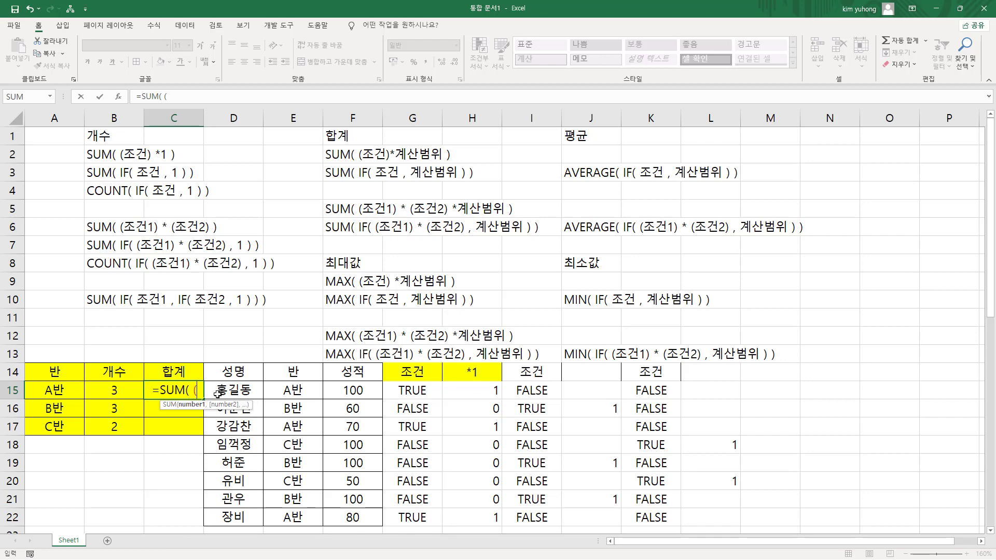
{"action": "left_click_drag", "start_coordinate": [312, 391], "coordinate": [311, 516]}
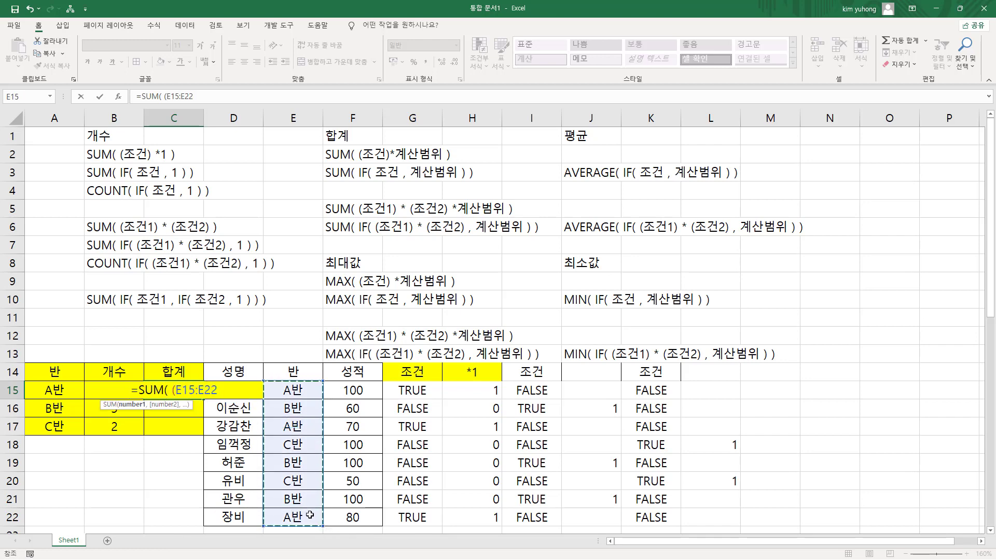
{"action": "type", "text": "="}
{"action": "left_click", "coordinate": [56, 389]}
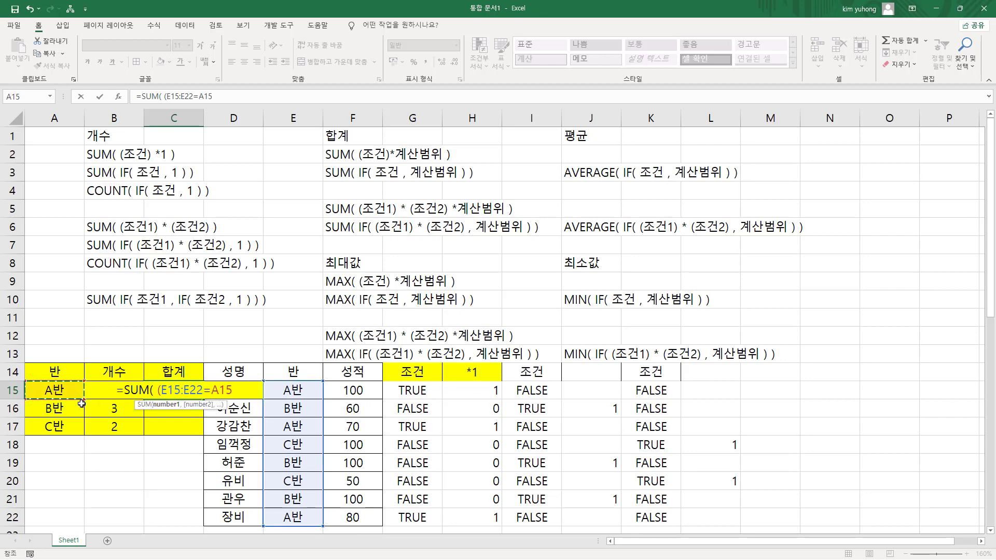
{"action": "type", "text": ")"}
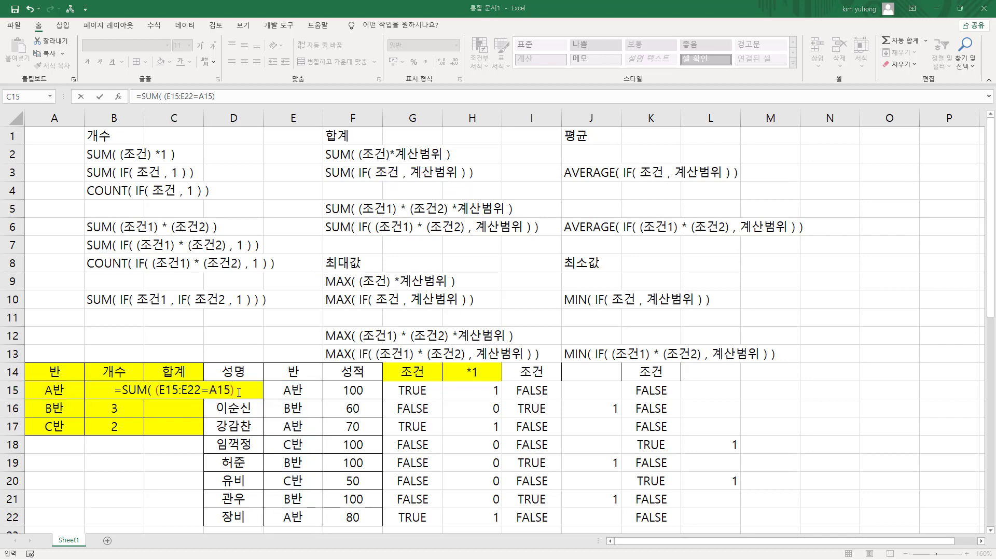
{"action": "type", "text": "*"}
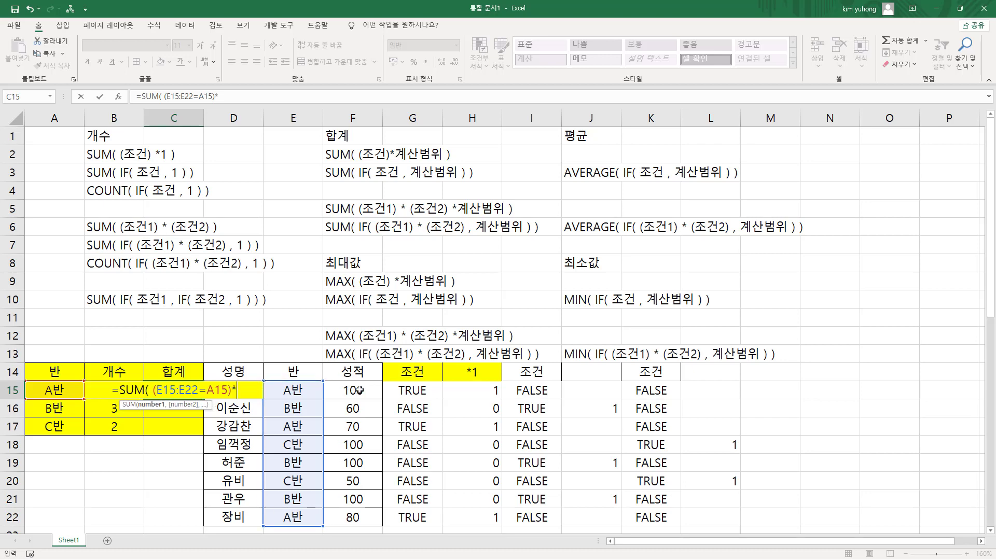
{"action": "left_click_drag", "start_coordinate": [359, 390], "coordinate": [399, 515]}
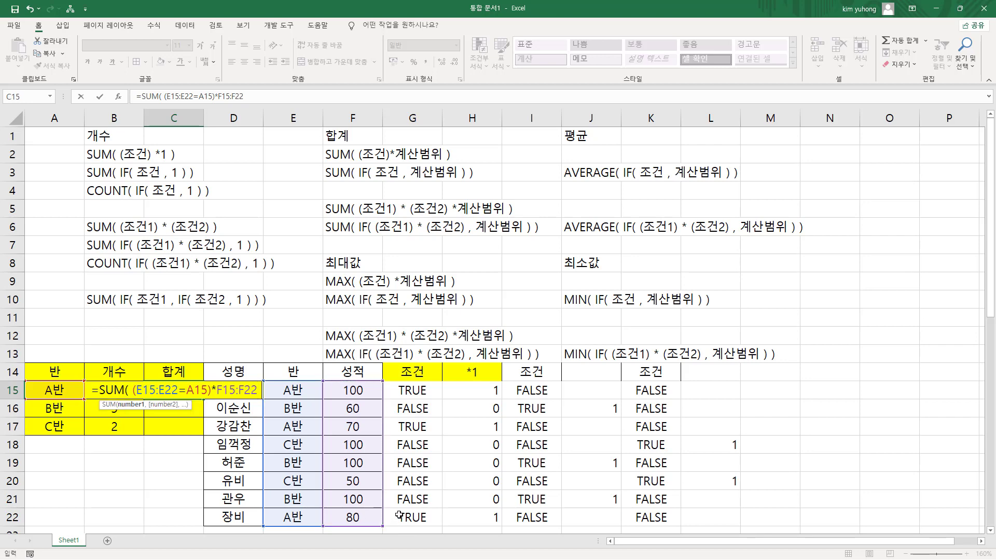
{"action": "type", "text": ")"}
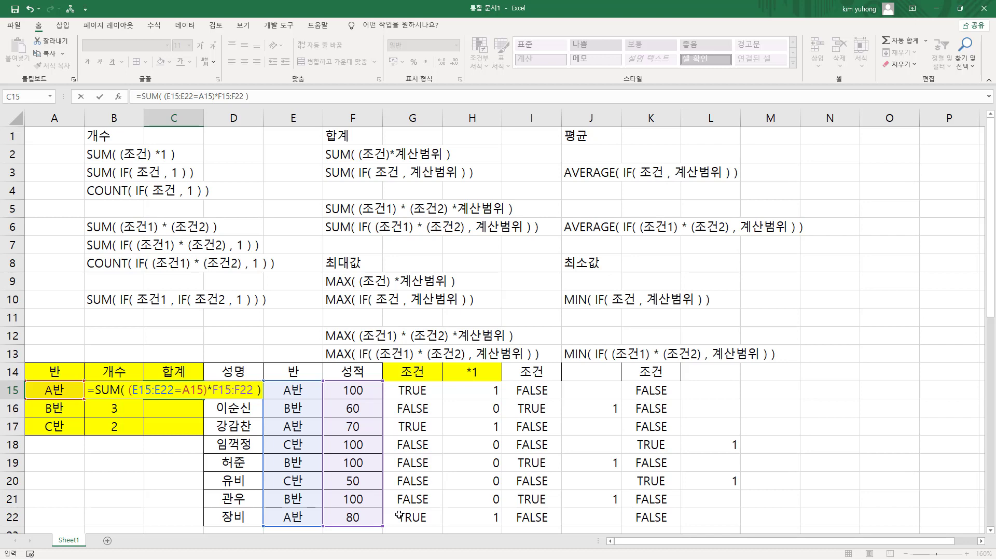
{"action": "key", "text": "ctrl+shift+Return"}
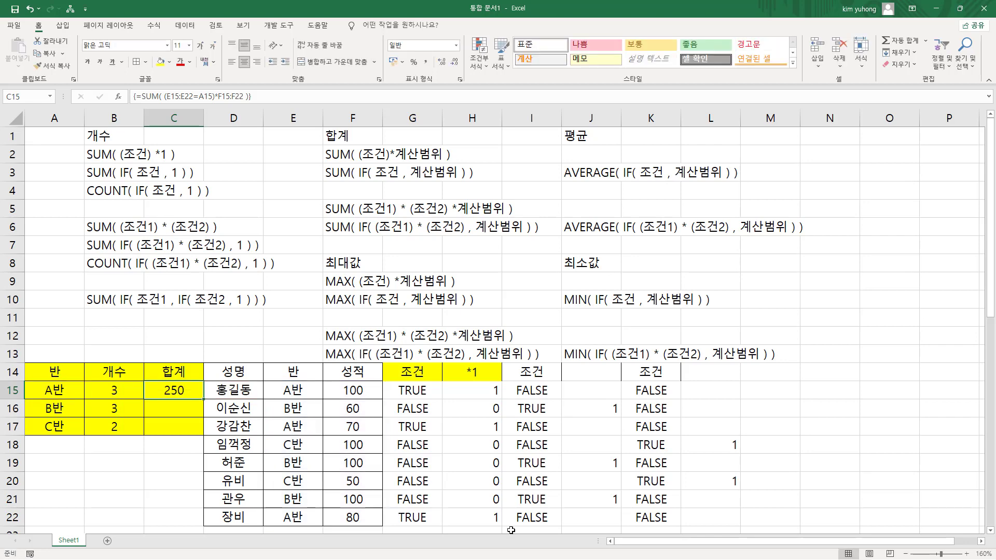
{"action": "mouse_move", "coordinate": [275, 382]}
{"action": "left_mouse_down"}
{"action": "mouse_move", "coordinate": [314, 401]}
{"action": "mouse_move", "coordinate": [320, 435]}
{"action": "left_mouse_up"}
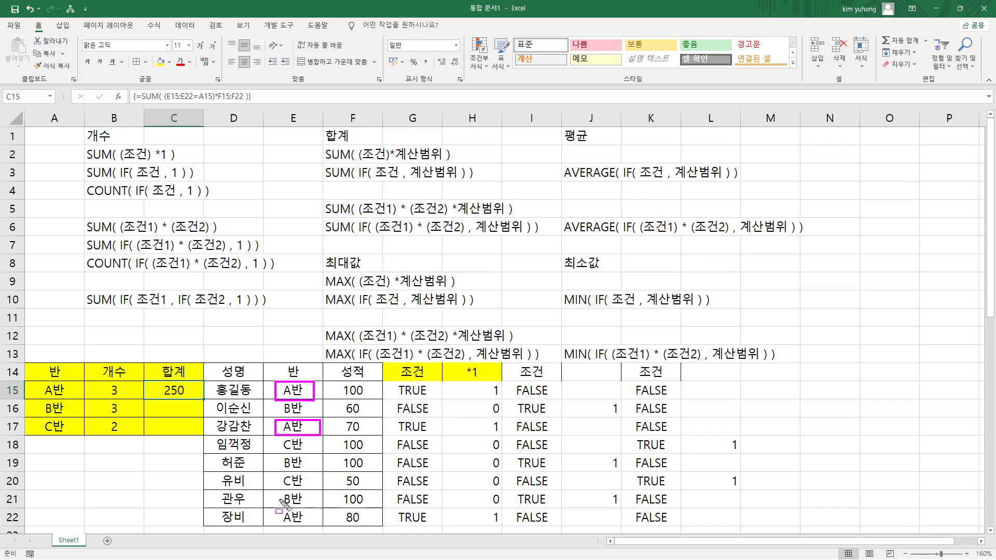
{"action": "left_click_drag", "start_coordinate": [278, 508], "coordinate": [310, 527]}
{"action": "mouse_move", "coordinate": [340, 384]}
{"action": "left_mouse_down"}
{"action": "mouse_move", "coordinate": [370, 397]}
{"action": "mouse_move", "coordinate": [367, 432]}
{"action": "left_mouse_up"}
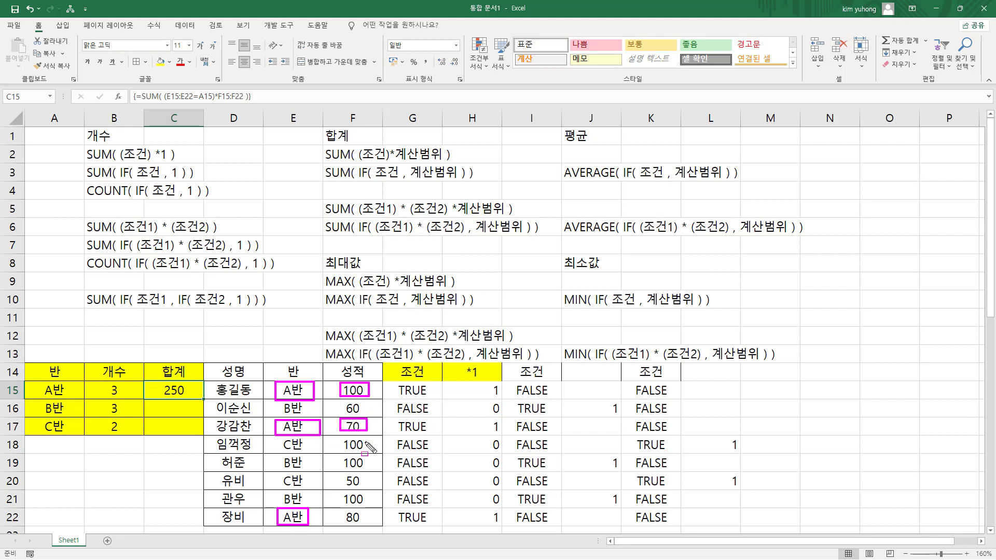
{"action": "left_click_drag", "start_coordinate": [340, 508], "coordinate": [369, 527]}
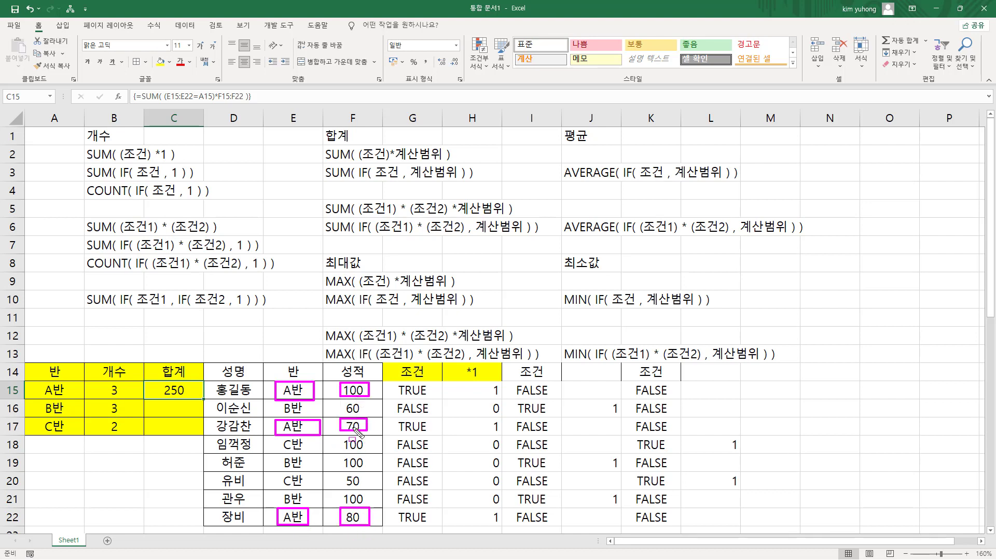
{"action": "left_click_drag", "start_coordinate": [158, 382], "coordinate": [196, 399]}
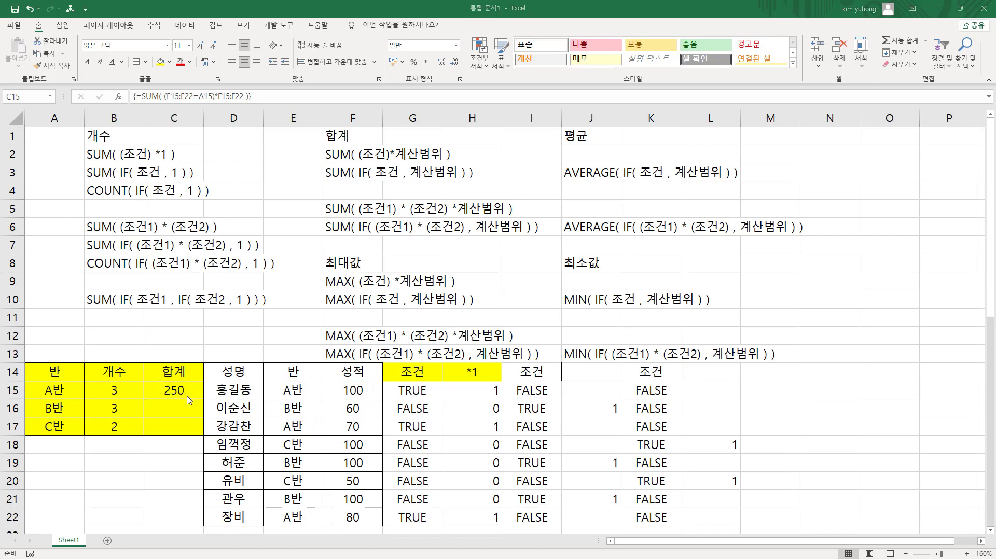
Review the condition E15:E22=A15 and the score range F15:F22 in C15's array formula, keeping it as an array formula
{"action": "double_click", "coordinate": [176, 392]}
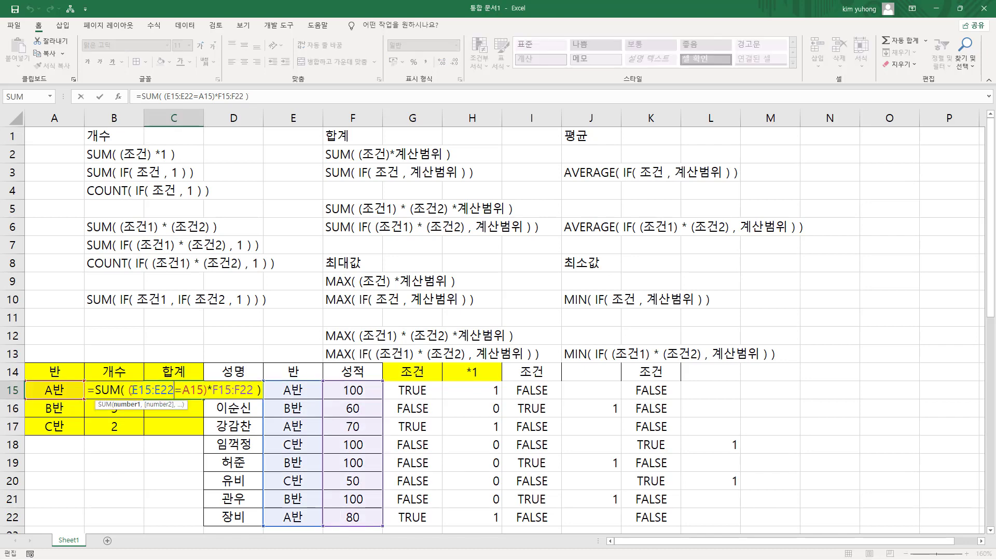
{"action": "left_click_drag", "start_coordinate": [131, 390], "coordinate": [211, 390]}
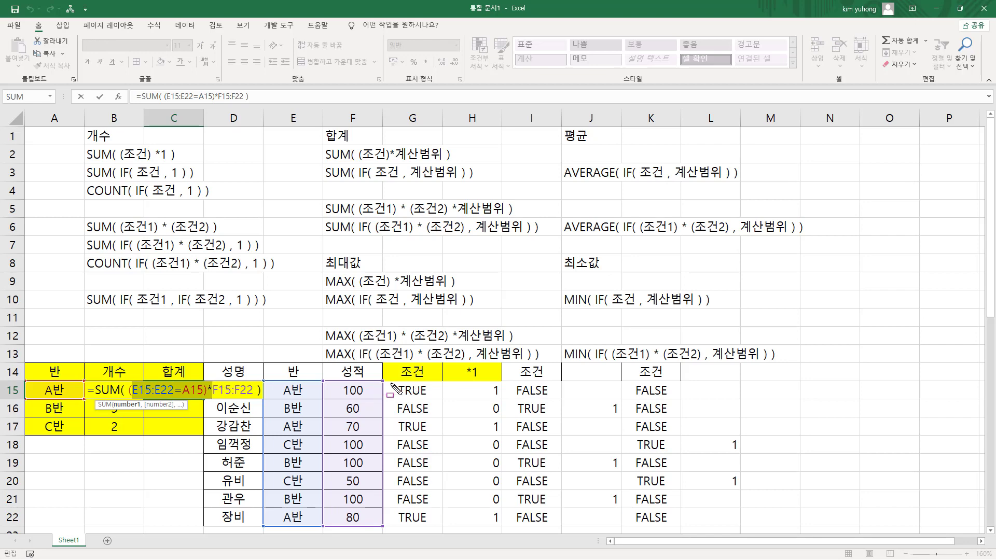
{"action": "left_click_drag", "start_coordinate": [392, 385], "coordinate": [435, 525]}
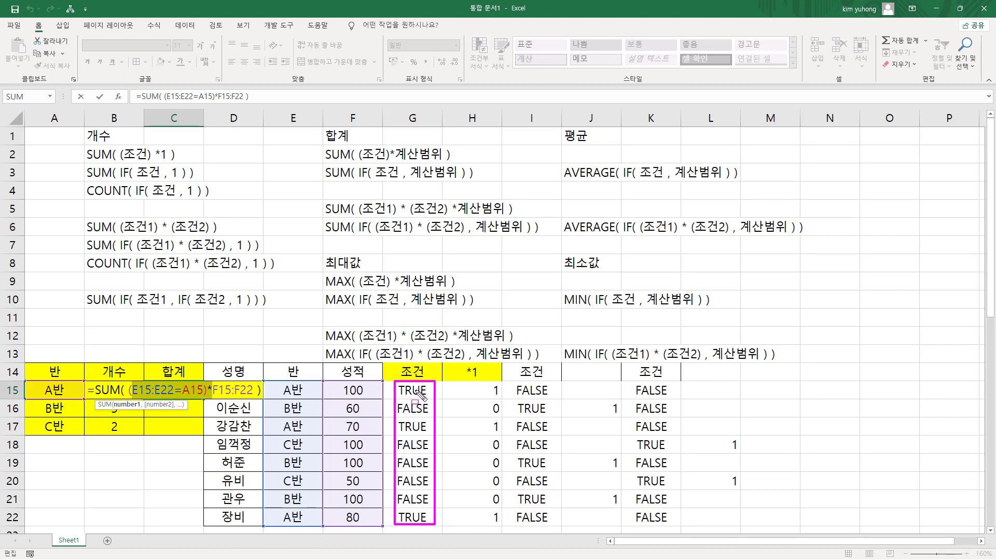
{"action": "left_click_drag", "start_coordinate": [399, 385], "coordinate": [427, 522]}
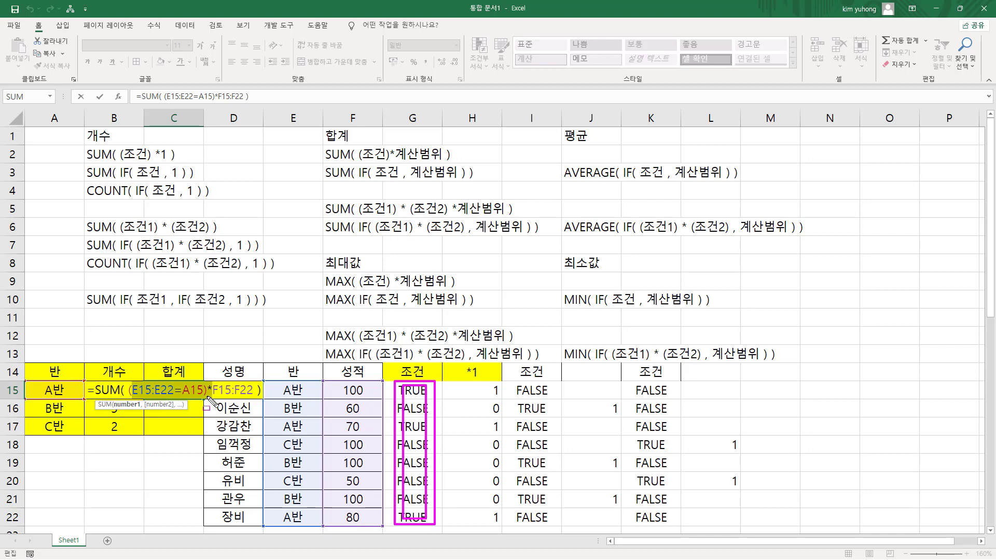
{"action": "mouse_move", "coordinate": [206, 395]}
{"action": "left_mouse_down"}
{"action": "mouse_move", "coordinate": [252, 396]}
{"action": "mouse_move", "coordinate": [254, 381]}
{"action": "left_mouse_up"}
{"action": "mouse_move", "coordinate": [342, 379]}
{"action": "left_mouse_down"}
{"action": "mouse_move", "coordinate": [361, 400]}
{"action": "mouse_move", "coordinate": [360, 509]}
{"action": "mouse_move", "coordinate": [371, 530]}
{"action": "left_mouse_up"}
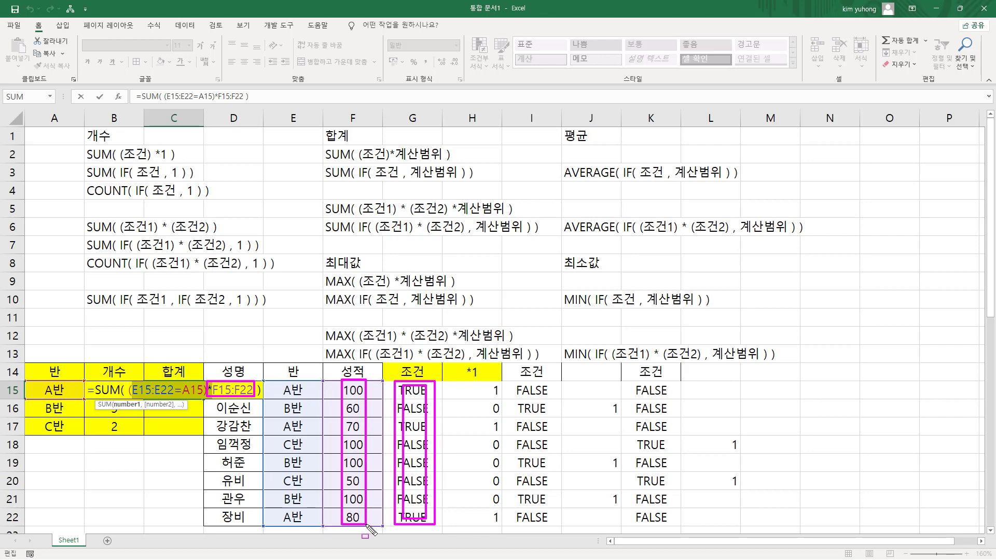
{"action": "key", "text": "ctrl+shift+Return"}
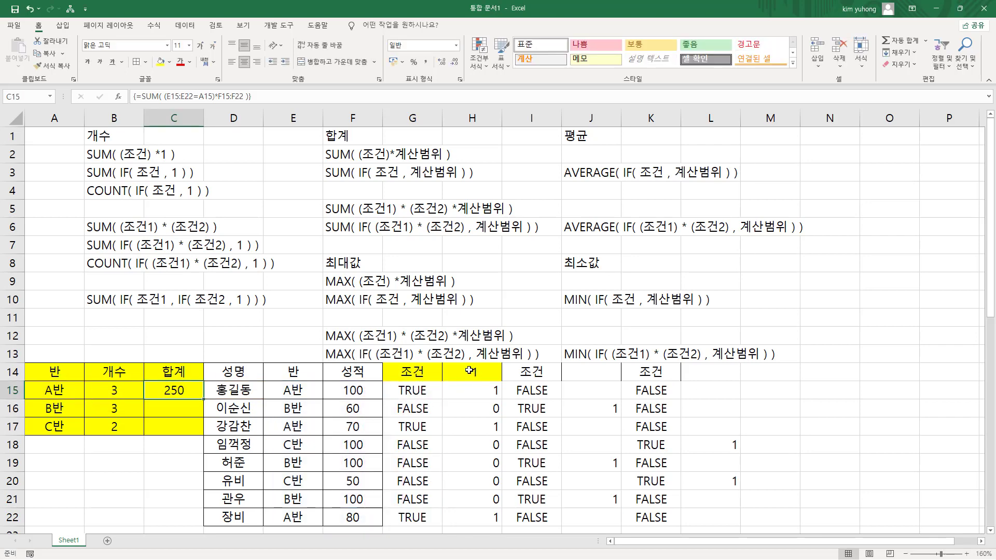
Clear the contents of the helper range H14:L22
{"action": "left_click_drag", "start_coordinate": [470, 370], "coordinate": [721, 521]}
{"action": "key", "text": "Delete"}
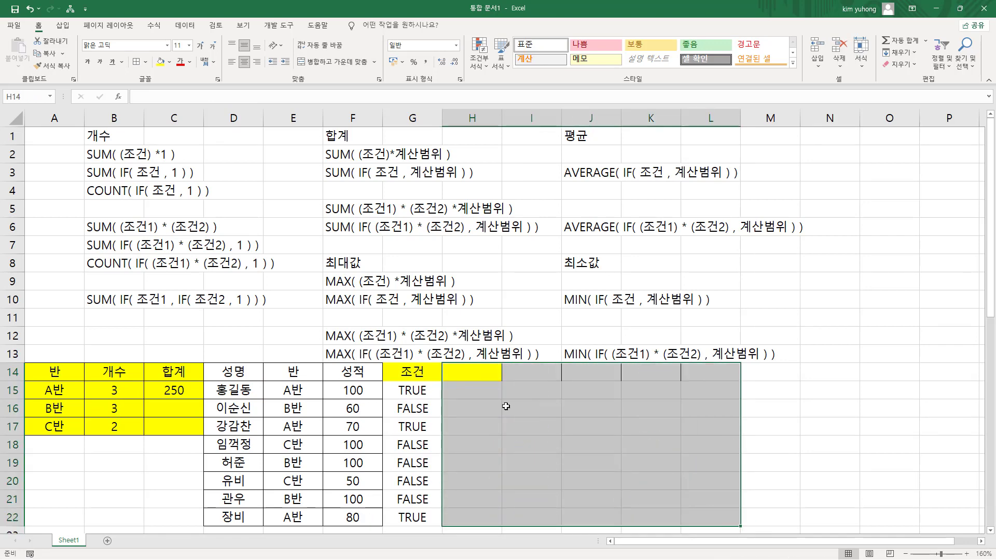
Enter =G15*F15 in H15 to multiply the condition by the score, and fill it down to H22
{"action": "left_click", "coordinate": [472, 390]}
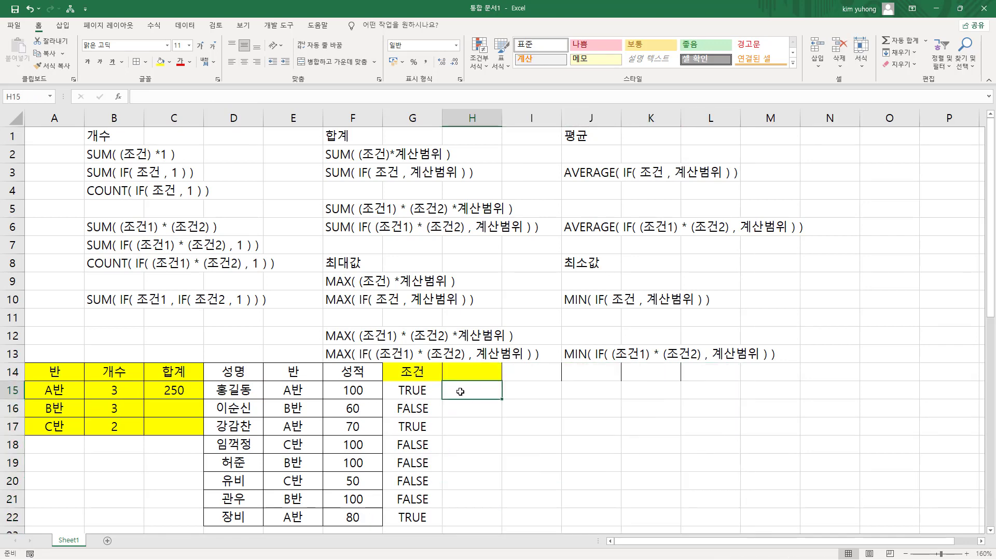
{"action": "type", "text": "="}
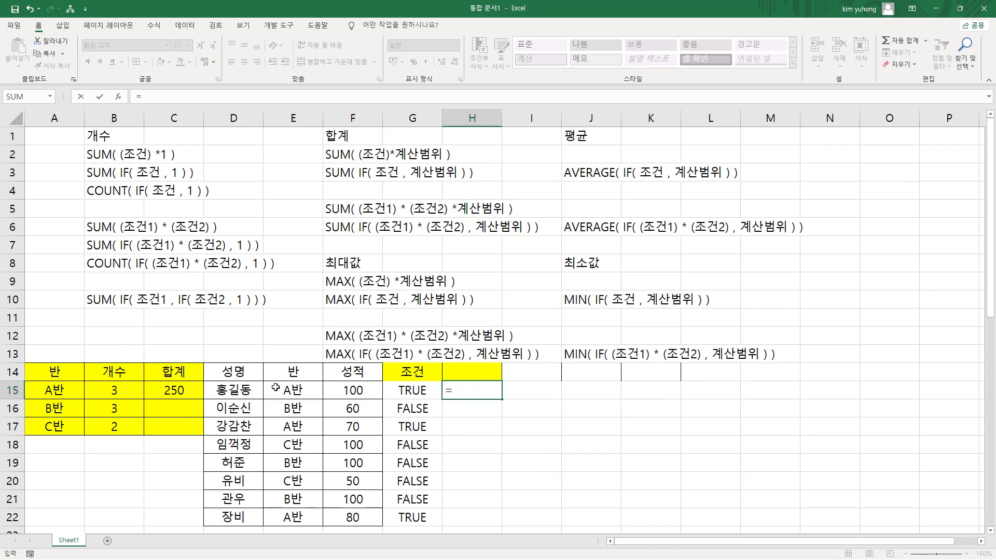
{"action": "left_click", "coordinate": [413, 390]}
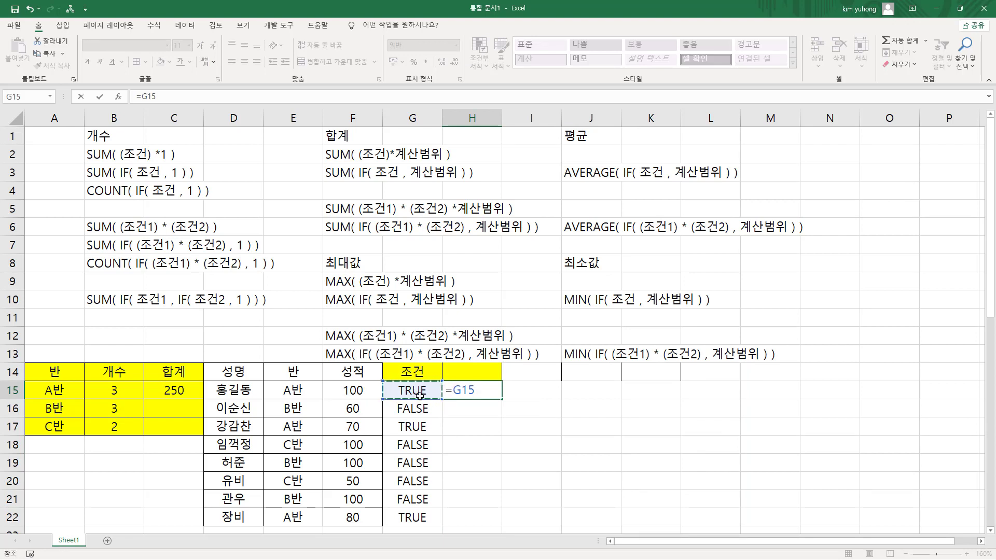
{"action": "type", "text": "*"}
{"action": "left_click", "coordinate": [347, 390]}
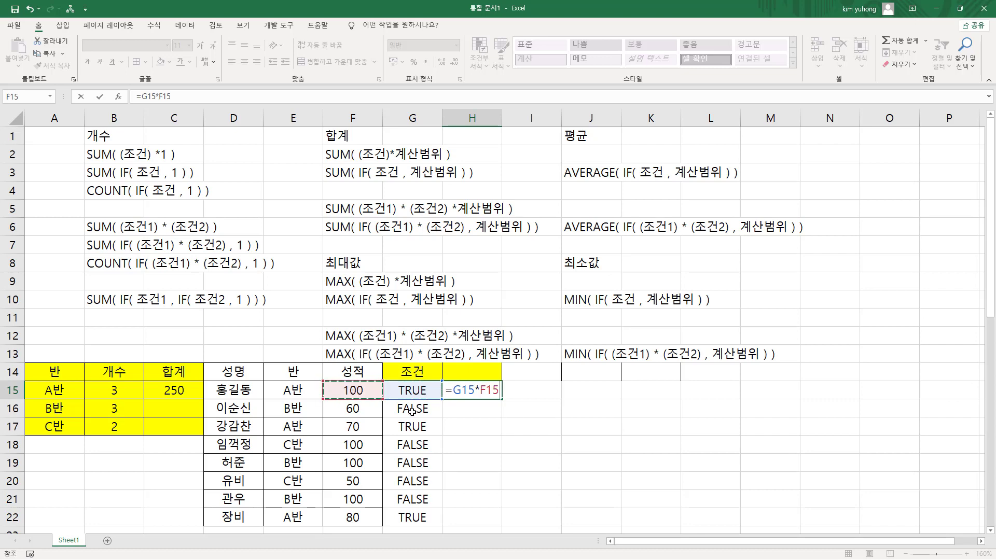
{"action": "key", "text": "Return"}
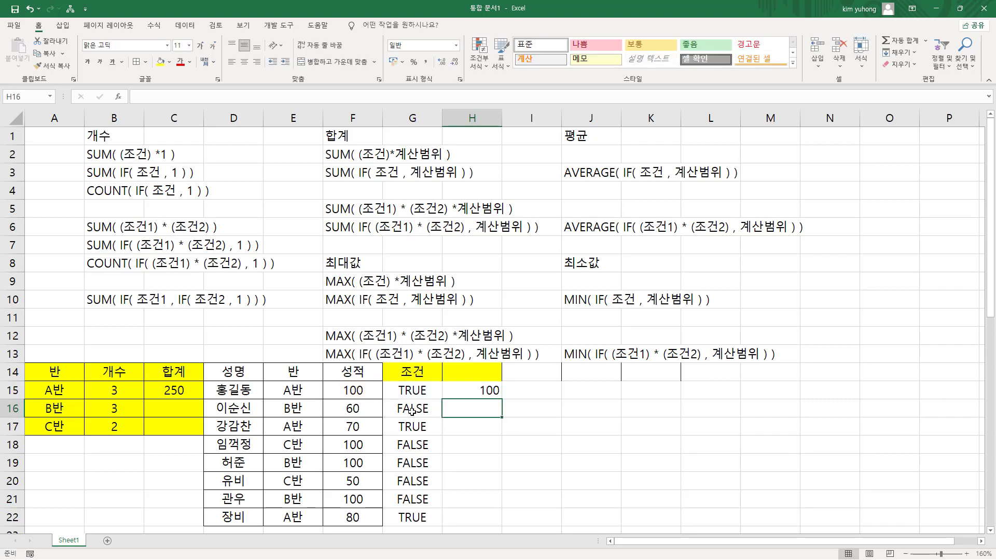
{"action": "left_click", "coordinate": [473, 384]}
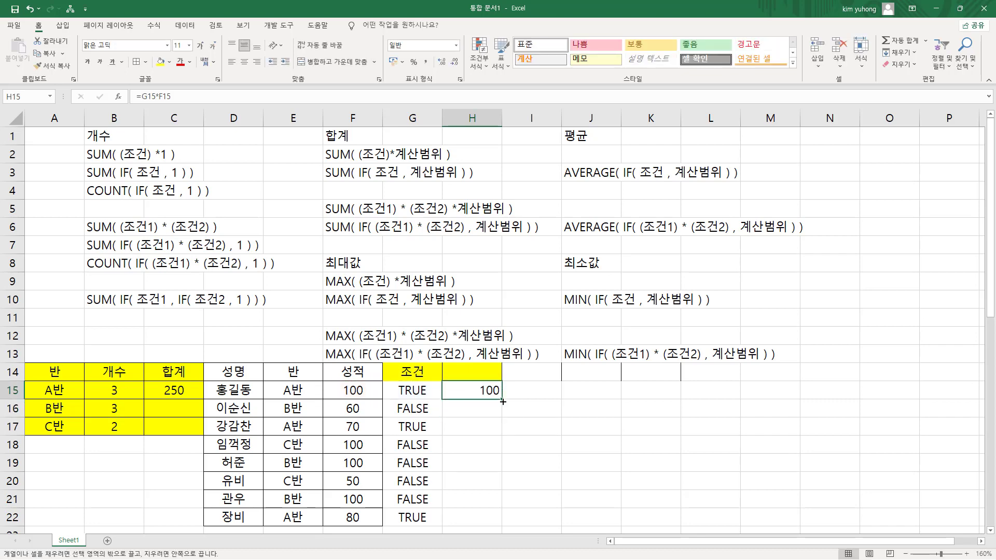
{"action": "left_click_drag", "start_coordinate": [502, 400], "coordinate": [501, 520]}
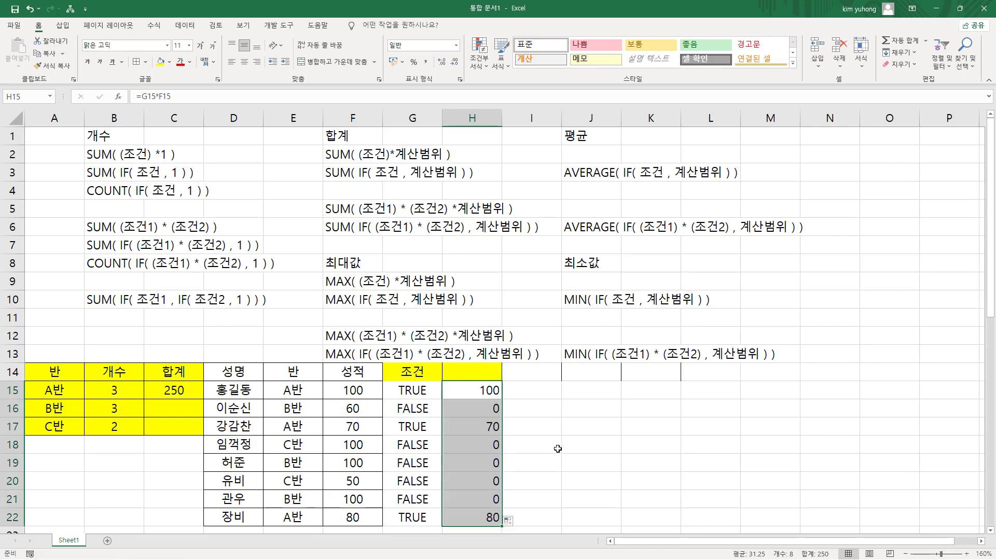
Compare the products in H15:H22 with the conditions in G15:G22 and the scores in F15:F22, row by row
{"action": "left_click_drag", "start_coordinate": [391, 383], "coordinate": [515, 398]}
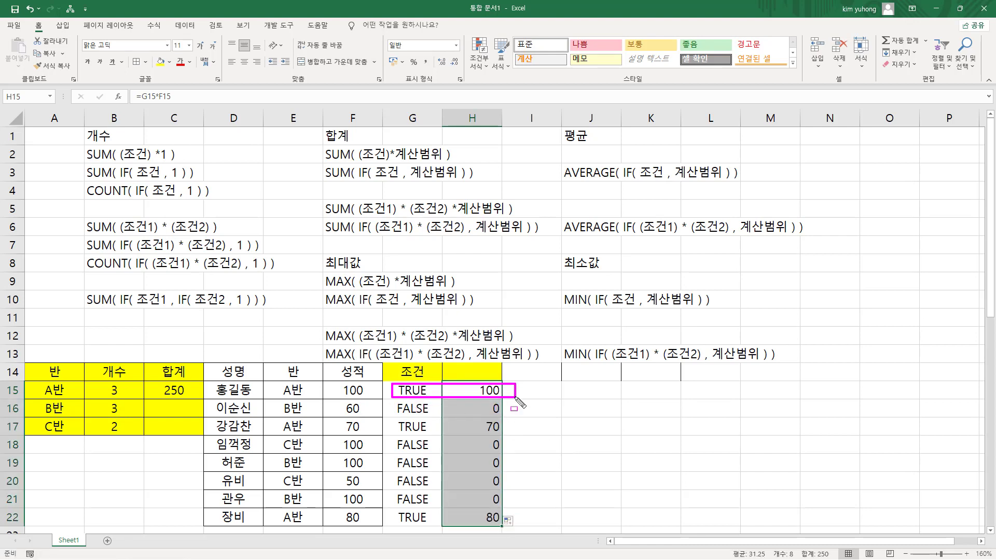
{"action": "mouse_move", "coordinate": [392, 419]}
{"action": "left_mouse_down"}
{"action": "mouse_move", "coordinate": [541, 452]}
{"action": "mouse_move", "coordinate": [541, 437]}
{"action": "left_mouse_up"}
{"action": "mouse_move", "coordinate": [388, 509]}
{"action": "left_mouse_down"}
{"action": "mouse_move", "coordinate": [520, 532]}
{"action": "mouse_move", "coordinate": [513, 527]}
{"action": "left_mouse_up"}
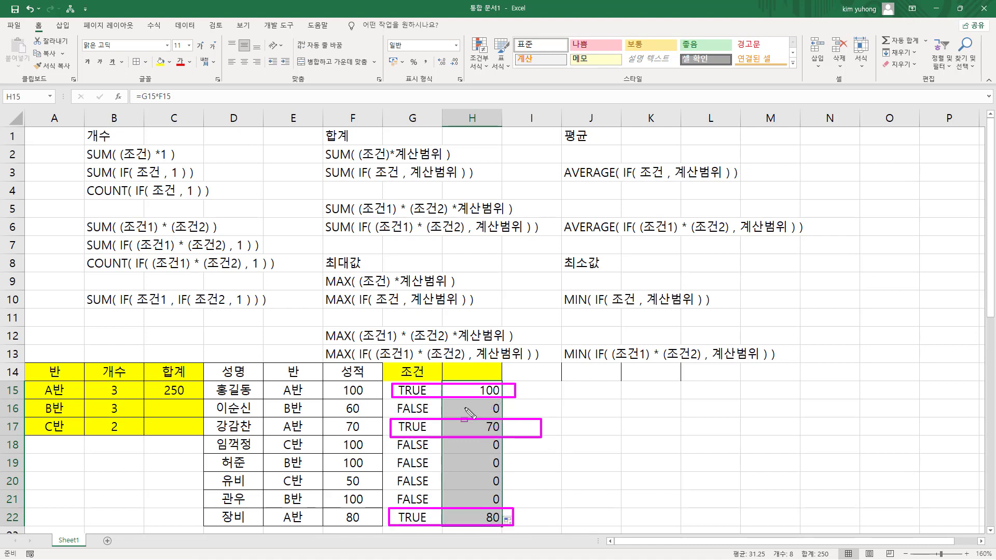
{"action": "left_click_drag", "start_coordinate": [486, 412], "coordinate": [512, 410]}
{"action": "mouse_move", "coordinate": [487, 448]}
{"action": "left_mouse_down"}
{"action": "mouse_move", "coordinate": [511, 448]}
{"action": "mouse_move", "coordinate": [508, 501]}
{"action": "left_mouse_up"}
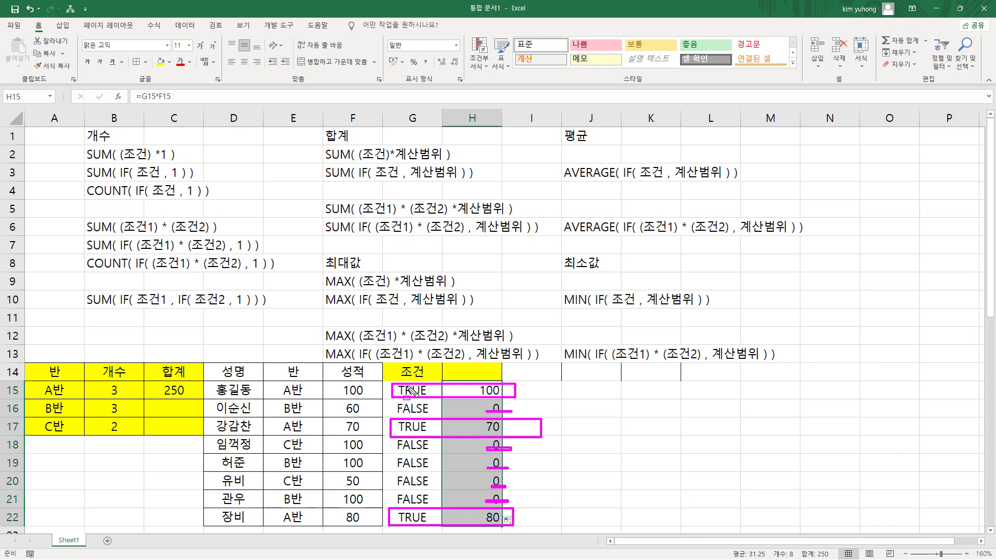
{"action": "left_click_drag", "start_coordinate": [344, 396], "coordinate": [365, 396]}
{"action": "left_click_drag", "start_coordinate": [342, 433], "coordinate": [366, 419]}
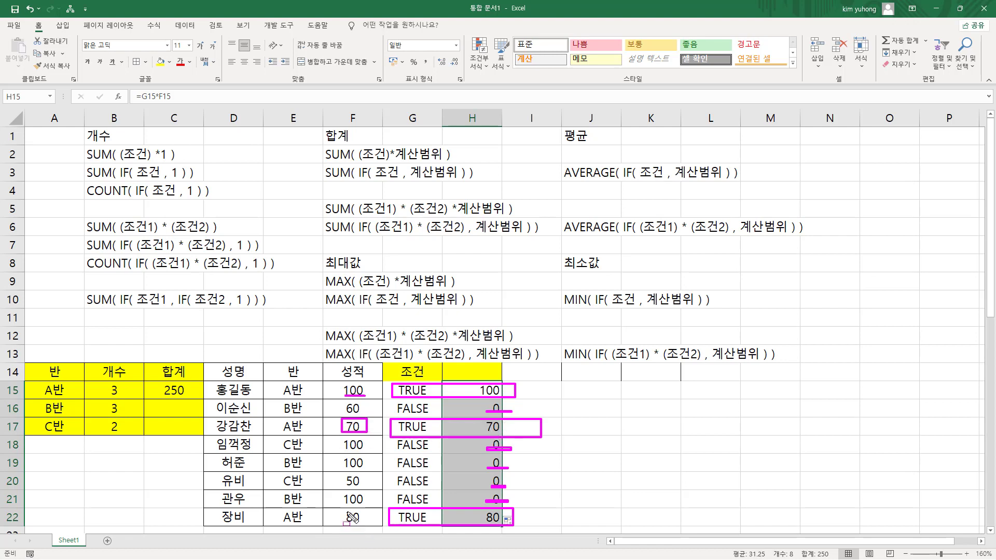
{"action": "left_click_drag", "start_coordinate": [343, 510], "coordinate": [365, 526]}
{"action": "left_click_drag", "start_coordinate": [388, 401], "coordinate": [436, 416]}
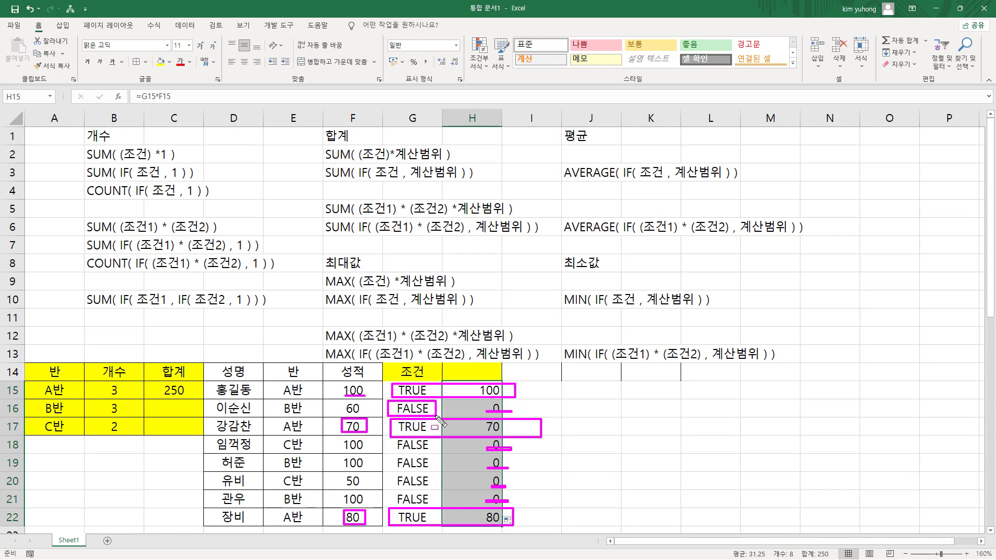
{"action": "left_click_drag", "start_coordinate": [340, 414], "coordinate": [370, 415]}
{"action": "mouse_move", "coordinate": [341, 438]}
{"action": "left_mouse_down"}
{"action": "mouse_move", "coordinate": [361, 457]}
{"action": "mouse_move", "coordinate": [374, 509]}
{"action": "left_mouse_up"}
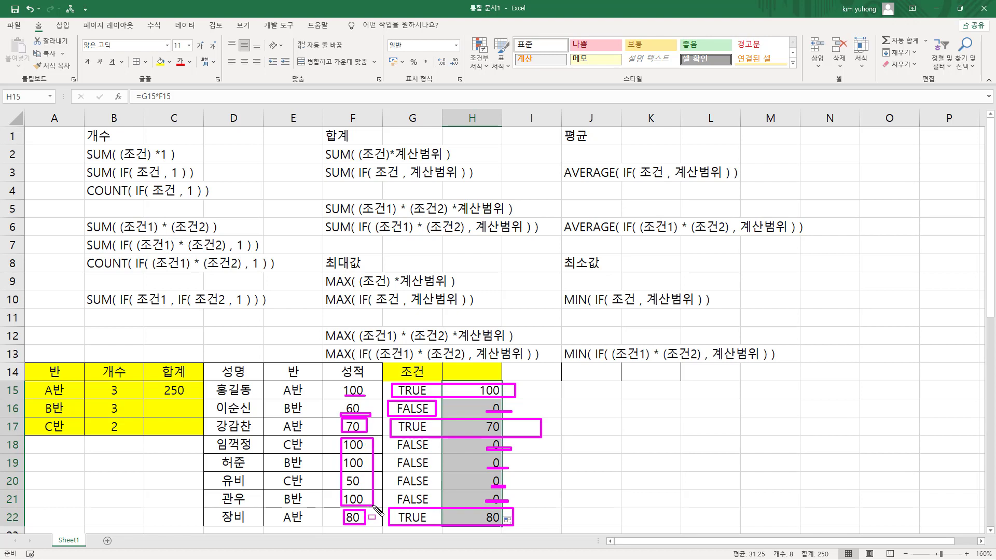
{"action": "left_click_drag", "start_coordinate": [487, 440], "coordinate": [511, 505]}
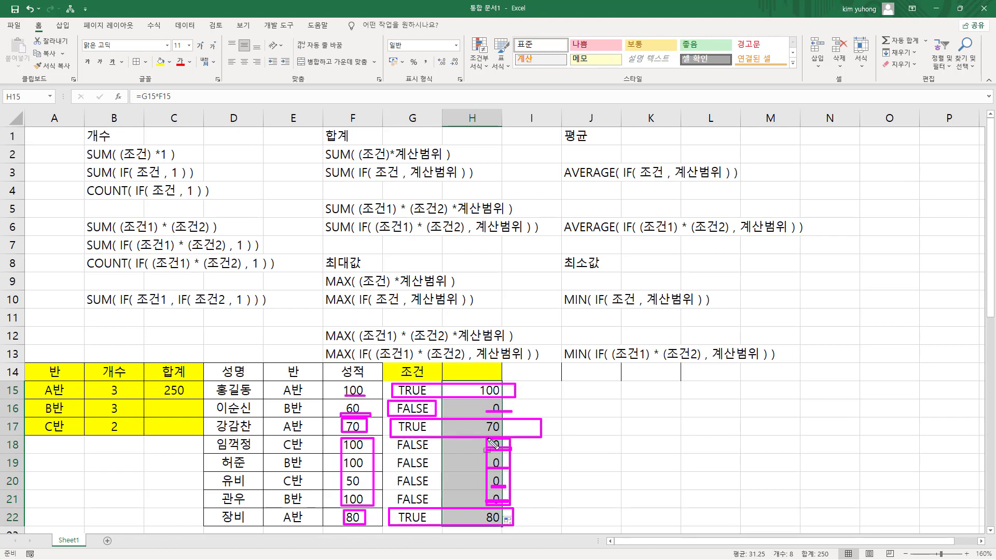
{"action": "key", "text": "Escape"}
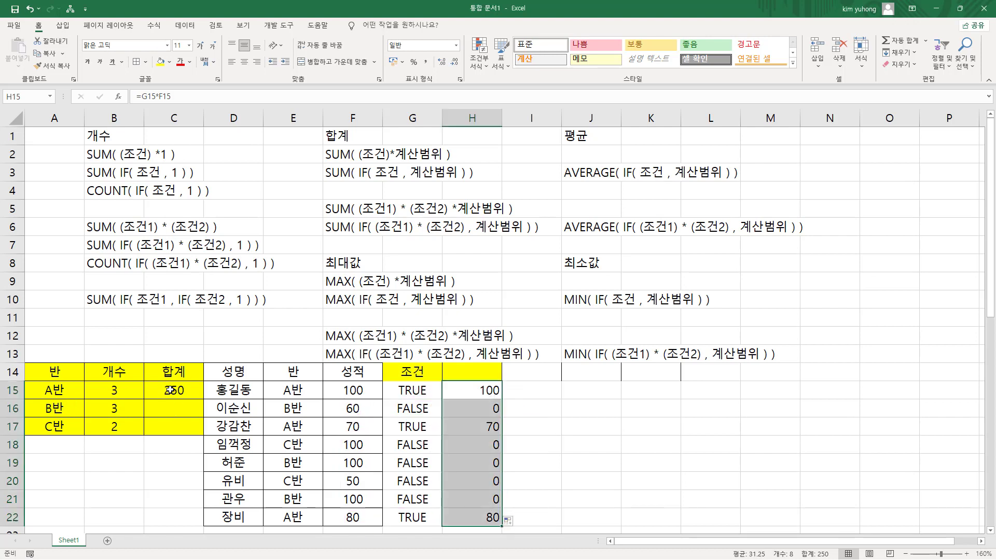
Review the SUM array formula in C15 against the helper values in H15:H22, keeping it as an array formula
{"action": "left_click", "coordinate": [172, 388]}
{"action": "double_click", "coordinate": [172, 388]}
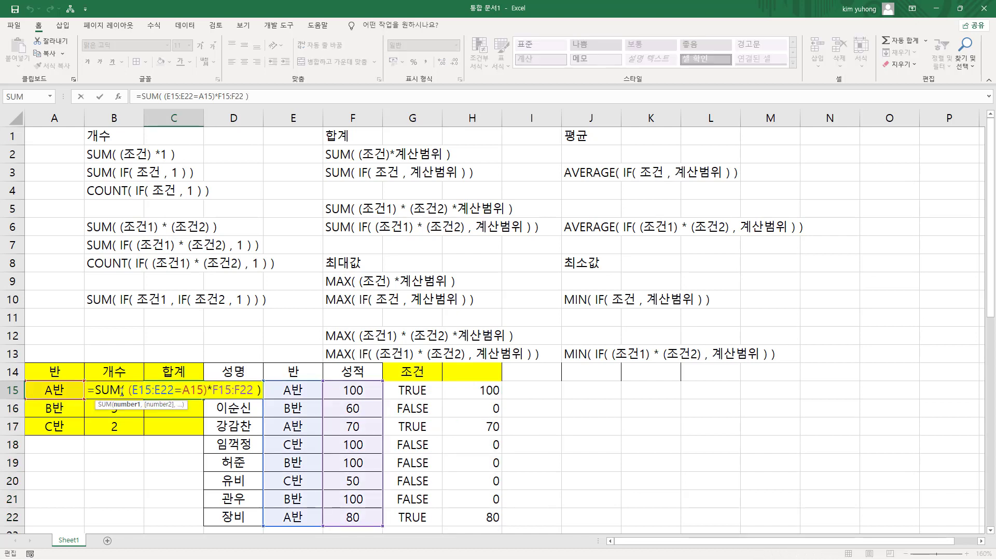
{"action": "key", "text": "ctrl+shift+Return"}
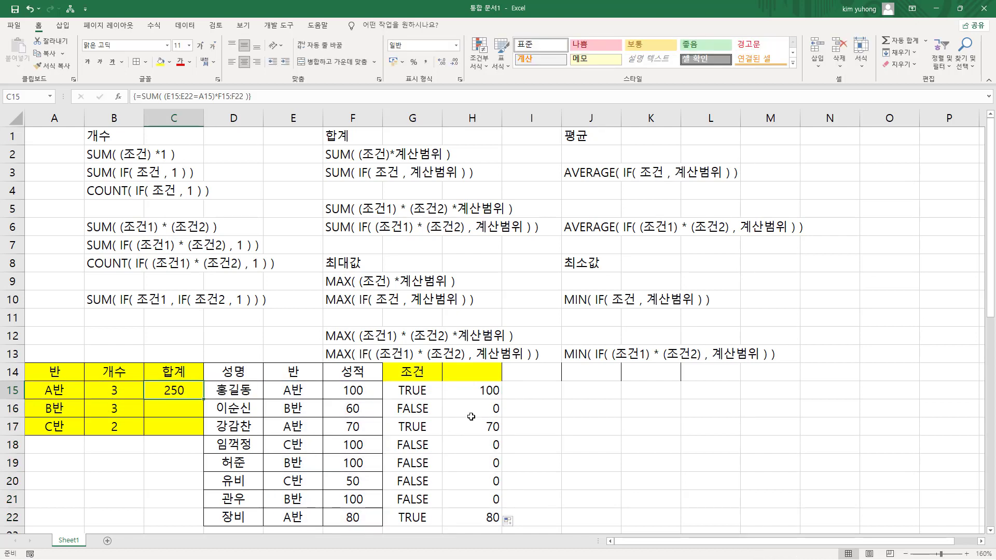
{"action": "mouse_move", "coordinate": [461, 382]}
{"action": "left_mouse_down"}
{"action": "mouse_move", "coordinate": [487, 524]}
{"action": "mouse_move", "coordinate": [511, 523]}
{"action": "left_mouse_up"}
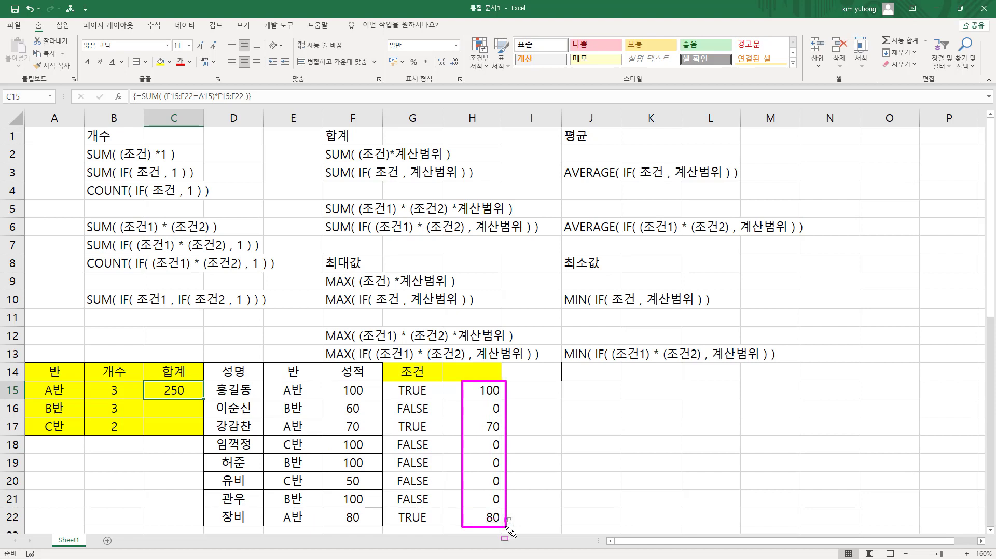
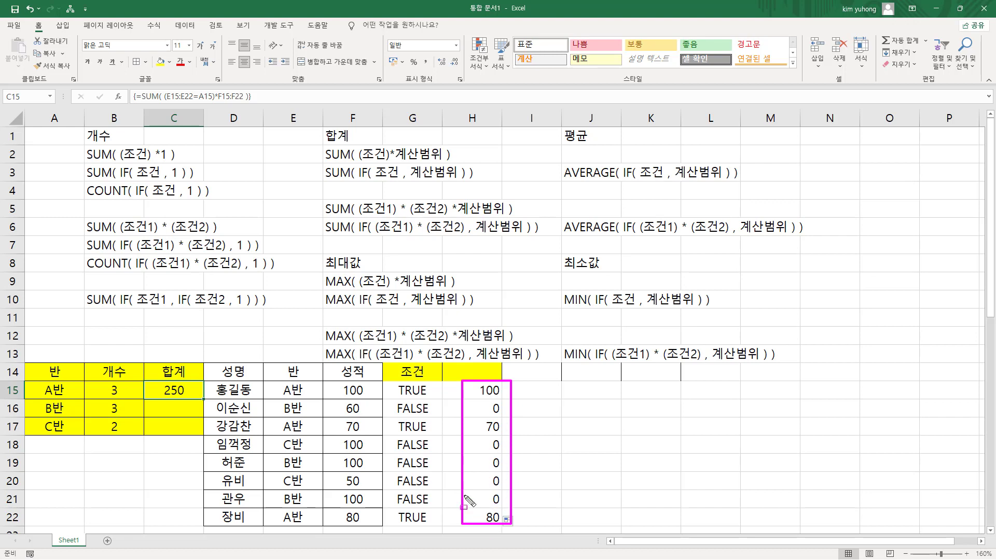
{"action": "key", "text": "Escape"}
{"action": "left_click_drag", "start_coordinate": [158, 378], "coordinate": [189, 397]}
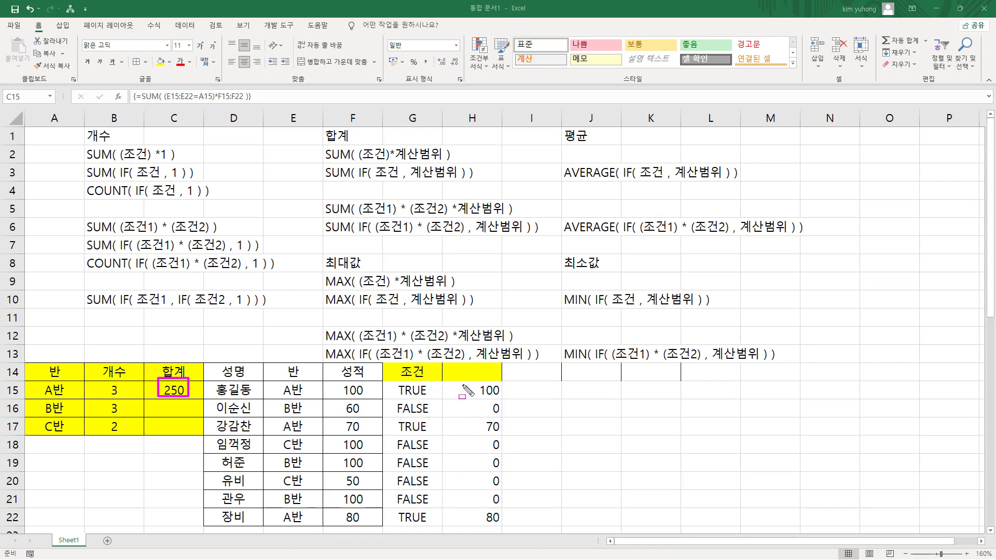
{"action": "key", "text": "Escape"}
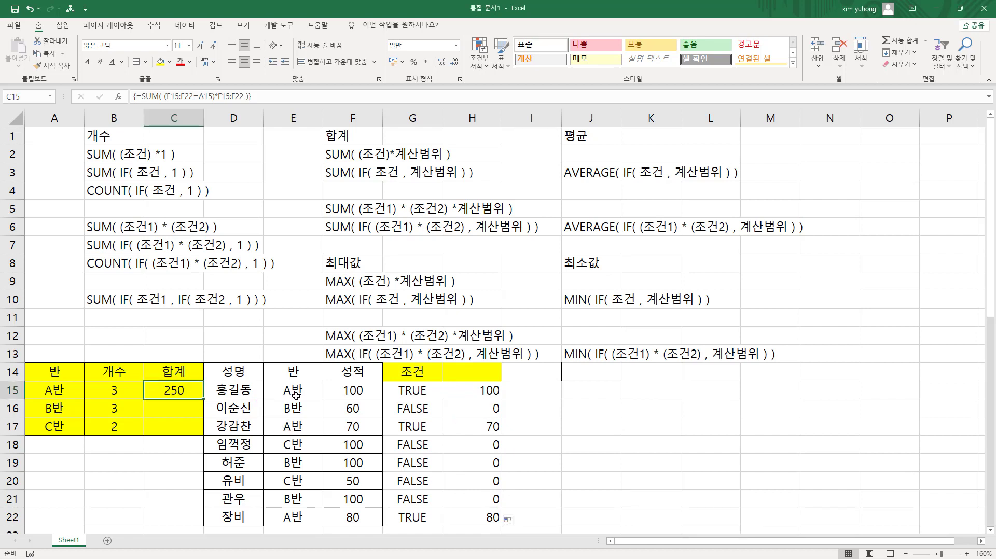
Replace SUM with MAX in C15's formula and enter =MAX( (E15:E22=A15)*F15:F22 ) as an array formula
{"action": "key", "text": "F2"}
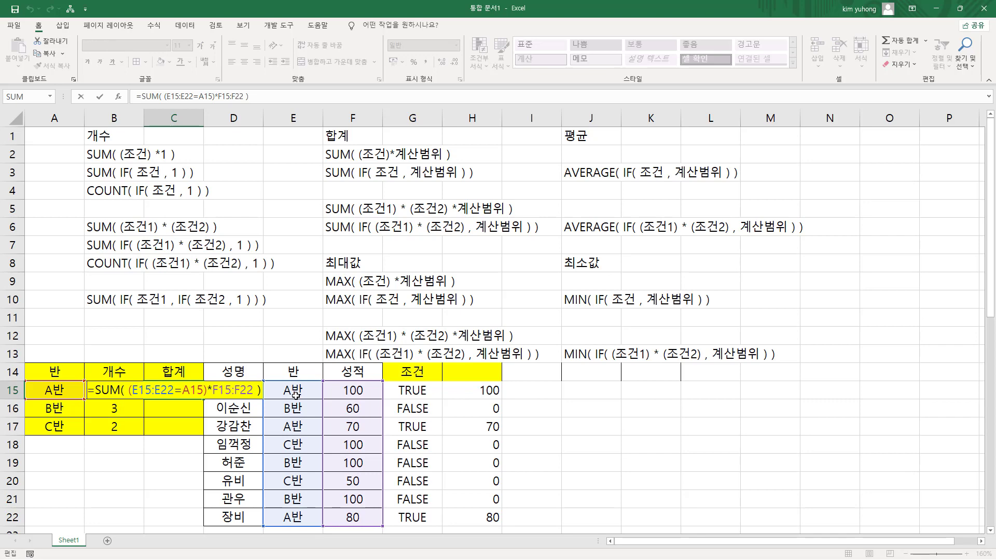
{"action": "key", "text": "Left"}
{"action": "type", "text": "MAX"}
{"action": "key", "text": "Delete"}
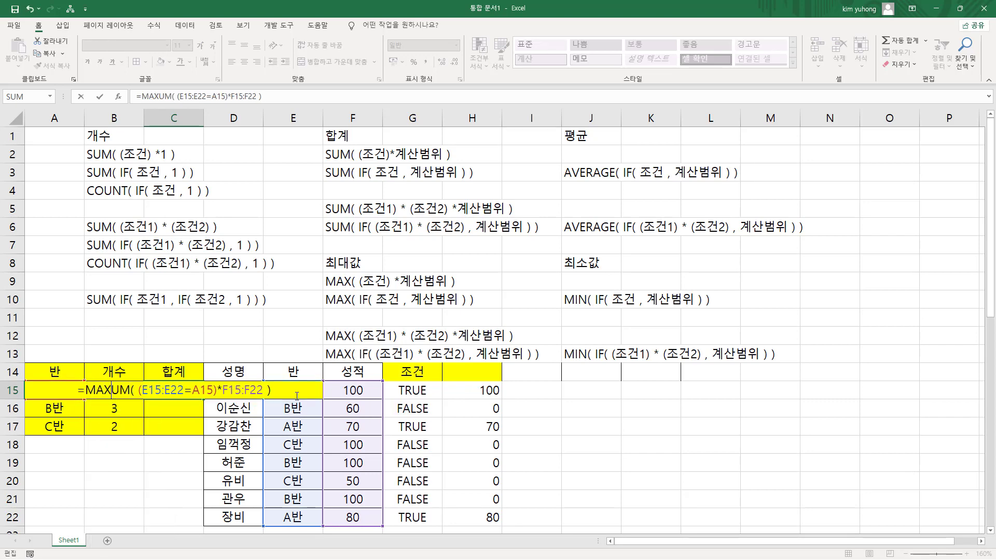
{"action": "key", "text": "Delete"}
{"action": "key", "text": "Delete"}
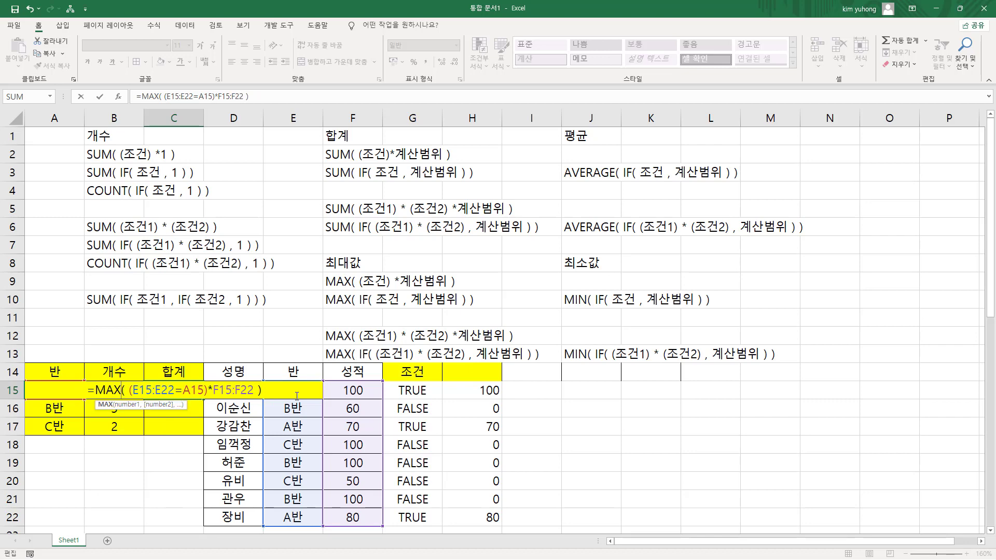
{"action": "key", "text": "ctrl+shift+Return"}
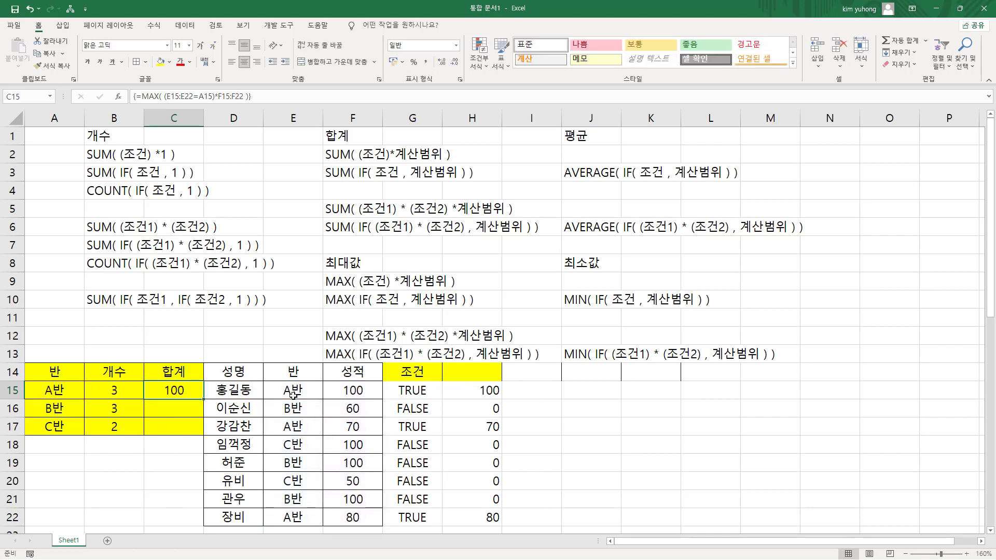
Examine how MAX in C15 picks from the helper values in H15:H22, keeping the formula as an array formula
{"action": "double_click", "coordinate": [177, 390]}
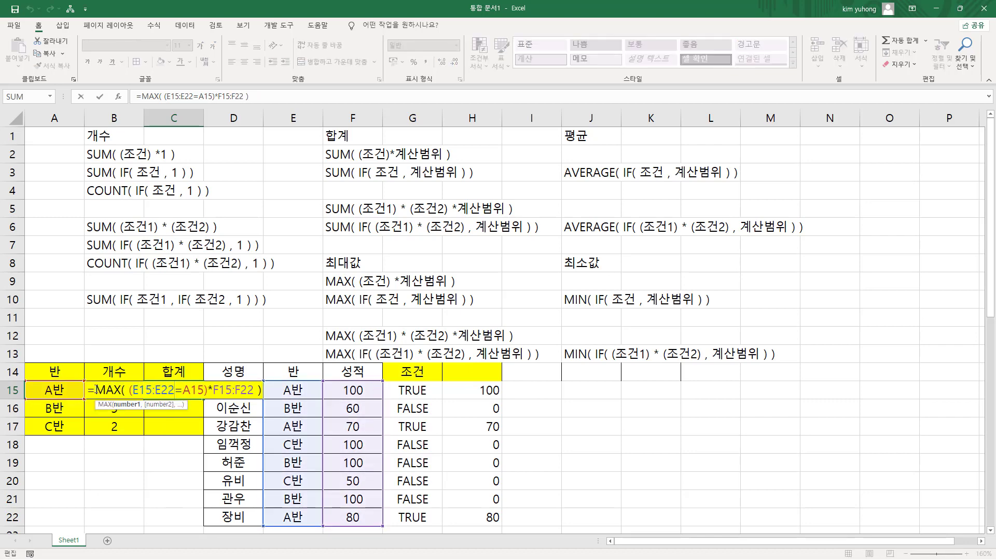
{"action": "left_click_drag", "start_coordinate": [96, 390], "coordinate": [123, 390]}
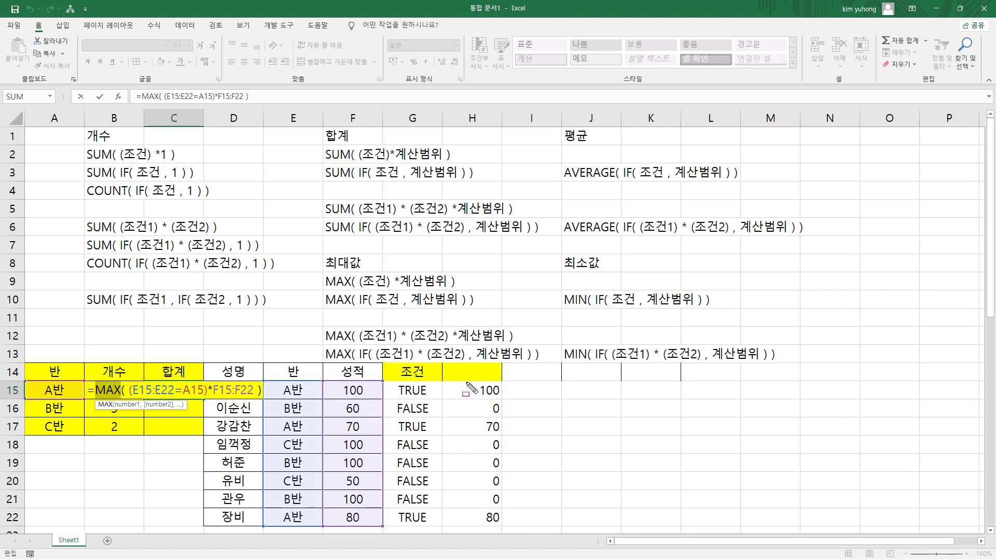
{"action": "mouse_move", "coordinate": [466, 383]}
{"action": "left_mouse_down"}
{"action": "mouse_move", "coordinate": [501, 537]}
{"action": "mouse_move", "coordinate": [511, 526]}
{"action": "left_mouse_up"}
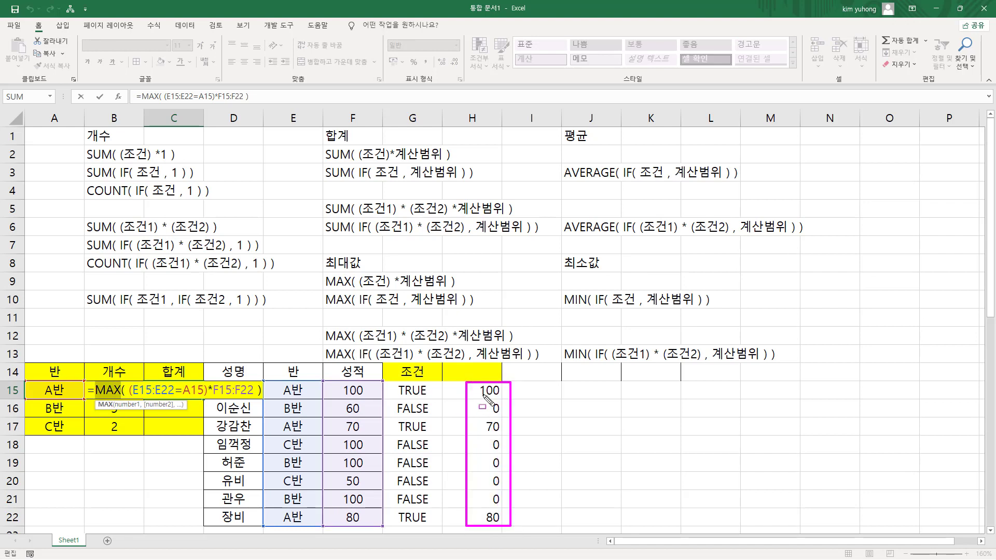
{"action": "left_click_drag", "start_coordinate": [479, 395], "coordinate": [493, 395]}
{"action": "key", "text": "Escape"}
{"action": "key", "text": "ctrl+shift+Return"}
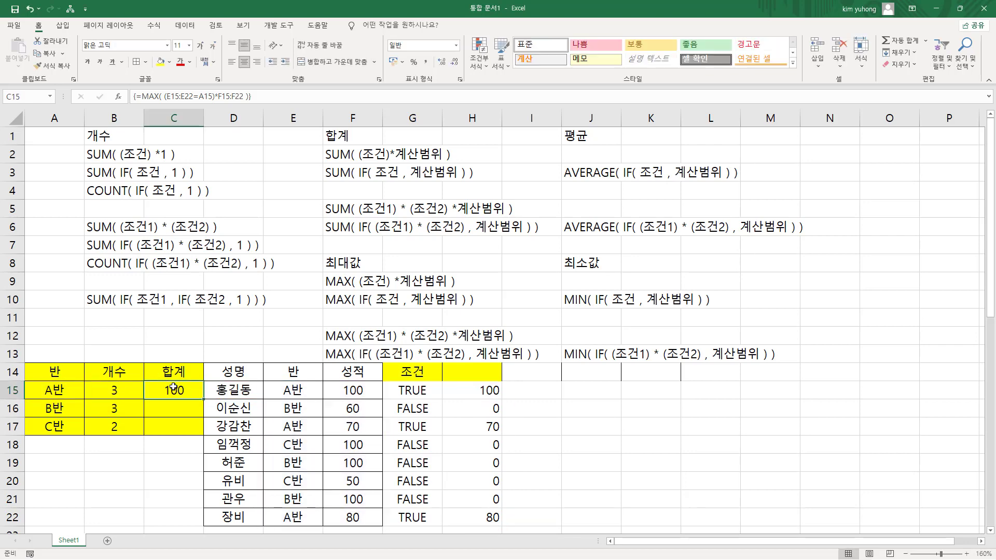
Compare the SUM( (조건)*계산범위 ) and MAX( (조건) *계산범위 ) patterns with the helper column, and review the SUM( IF( 조건 , 계산범위 ) ) pattern
{"action": "mouse_move", "coordinate": [319, 271]}
{"action": "left_mouse_down"}
{"action": "mouse_move", "coordinate": [473, 303]}
{"action": "mouse_move", "coordinate": [465, 289]}
{"action": "left_mouse_up"}
{"action": "mouse_move", "coordinate": [320, 145]}
{"action": "left_mouse_down"}
{"action": "mouse_move", "coordinate": [469, 178]}
{"action": "mouse_move", "coordinate": [461, 164]}
{"action": "left_mouse_up"}
{"action": "left_click_drag", "start_coordinate": [363, 162], "coordinate": [446, 161]}
{"action": "left_click_drag", "start_coordinate": [364, 286], "coordinate": [459, 284]}
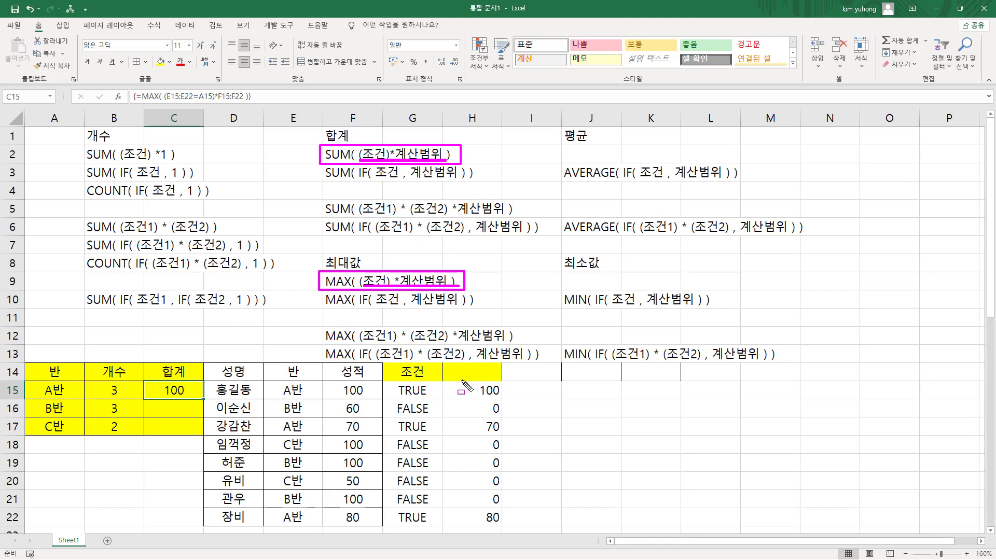
{"action": "mouse_move", "coordinate": [456, 380]}
{"action": "left_mouse_down"}
{"action": "mouse_move", "coordinate": [522, 524]}
{"action": "mouse_move", "coordinate": [517, 542]}
{"action": "left_mouse_up"}
{"action": "left_click_drag", "start_coordinate": [159, 381], "coordinate": [185, 396]}
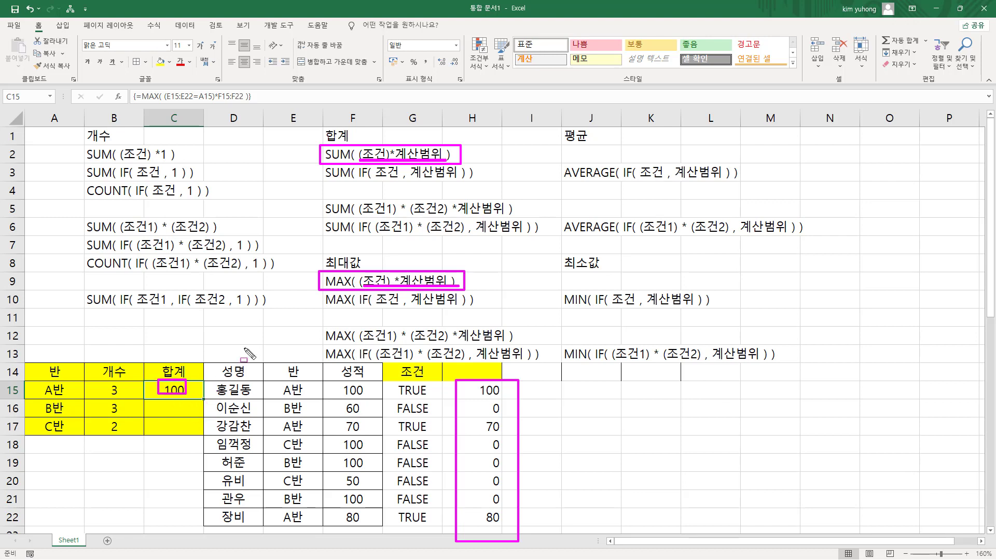
{"action": "left_click_drag", "start_coordinate": [310, 180], "coordinate": [477, 180]}
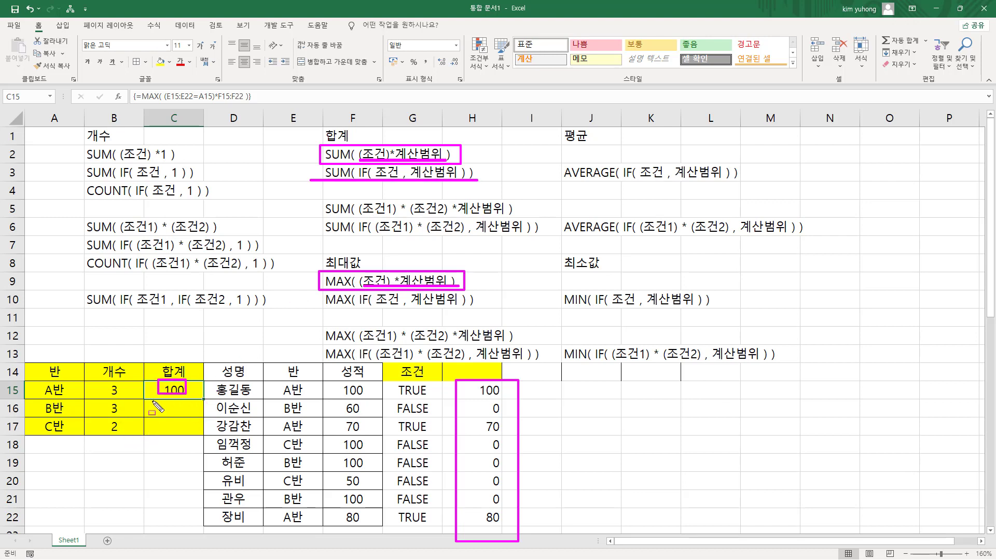
{"action": "left_click_drag", "start_coordinate": [152, 402], "coordinate": [189, 415]}
{"action": "key", "text": "Escape"}
Enter =SUM( IF( E15:E22=A16 , F15:F22 ) ) in C16 as an array formula to total the B반 scores
{"action": "left_click", "coordinate": [188, 414]}
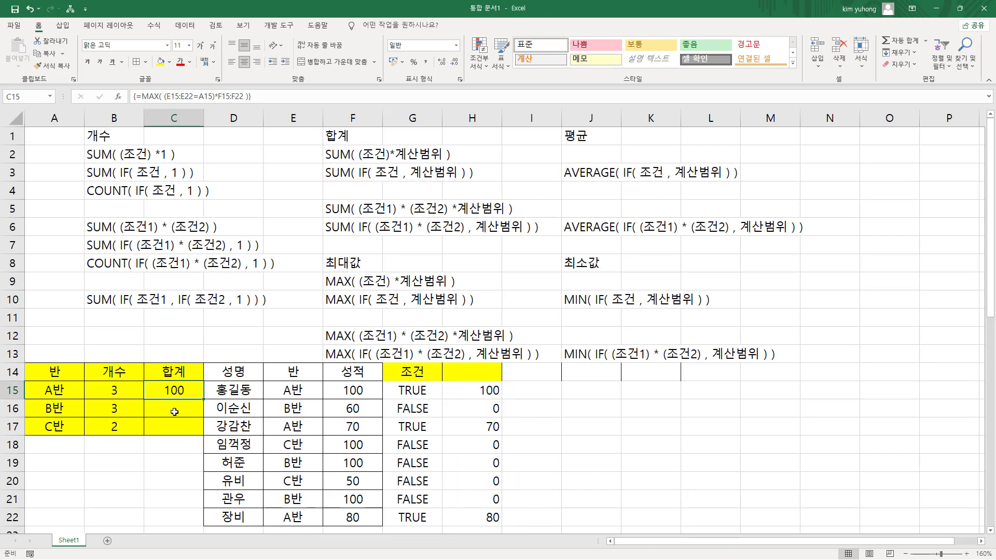
{"action": "type", "text": "=SU"}
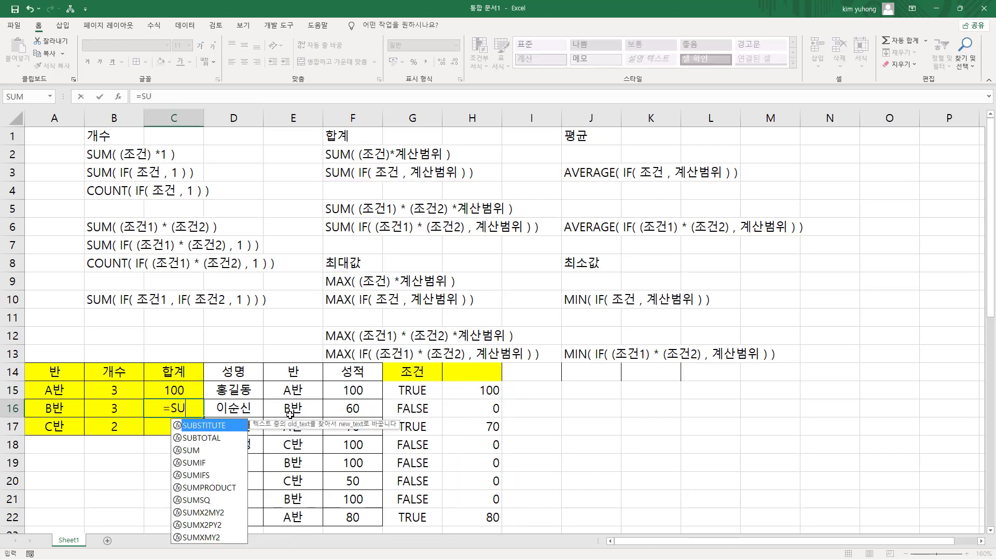
{"action": "type", "text": "M( IF("}
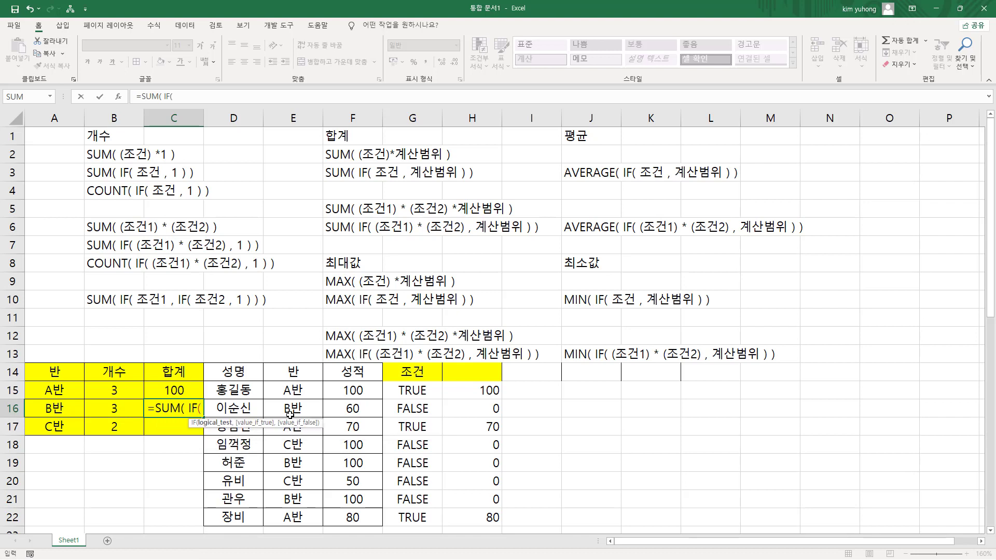
{"action": "left_click_drag", "start_coordinate": [290, 390], "coordinate": [290, 517]}
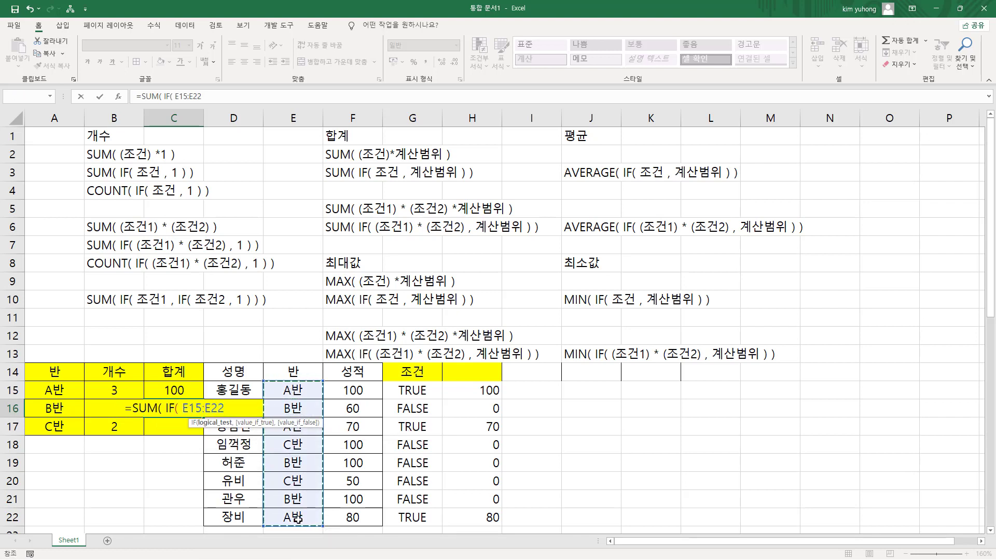
{"action": "type", "text": "="}
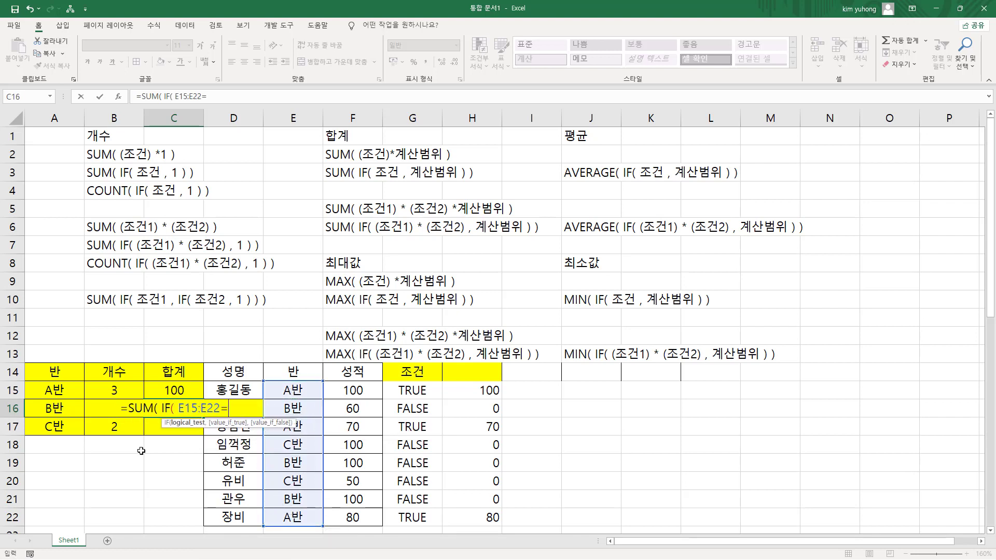
{"action": "left_click", "coordinate": [62, 409]}
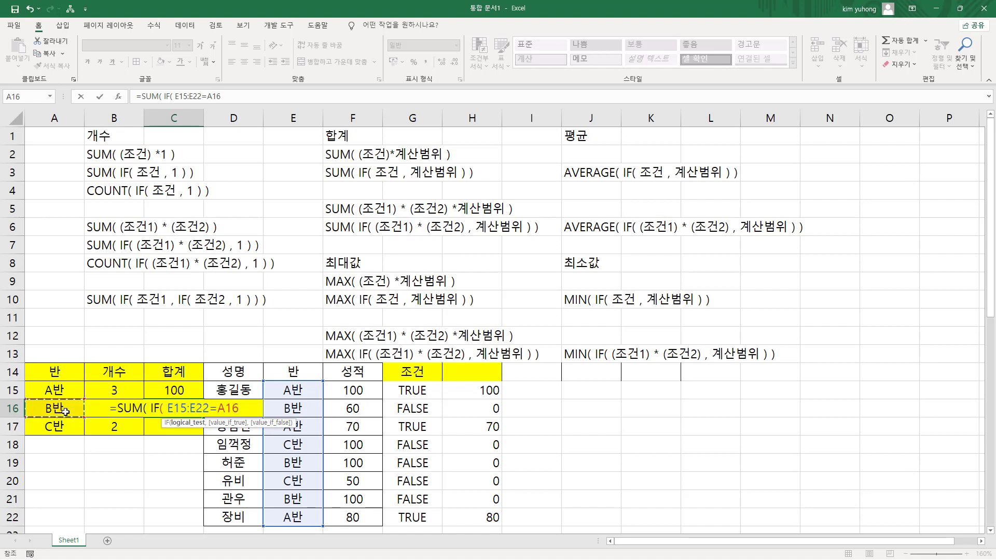
{"action": "type", "text": ","}
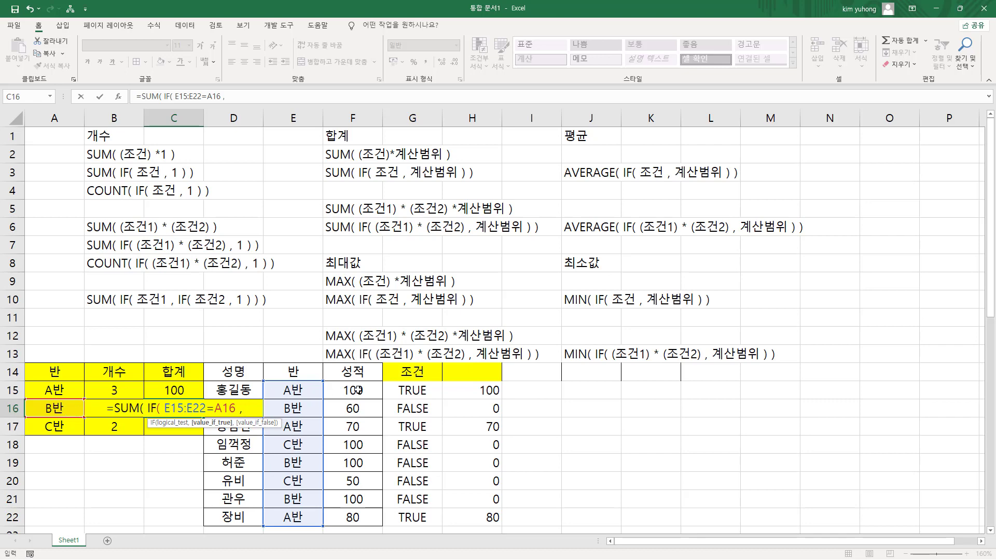
{"action": "left_click_drag", "start_coordinate": [358, 390], "coordinate": [354, 518]}
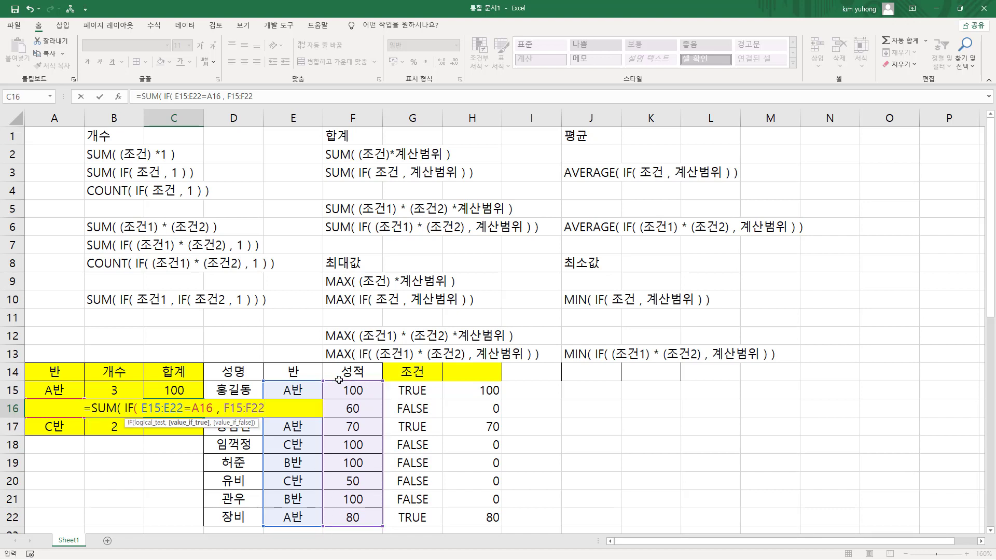
{"action": "type", "text": ")"}
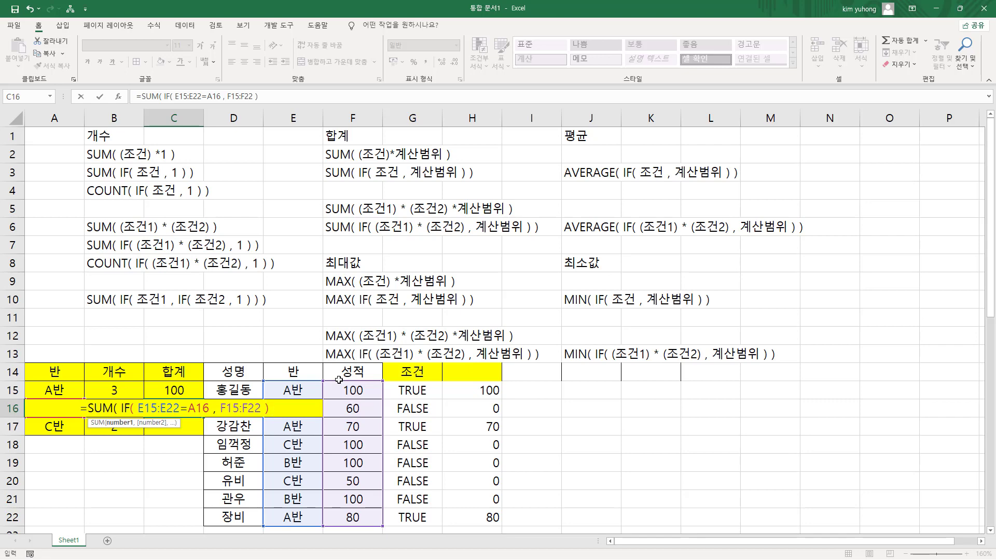
{"action": "type", "text": " )"}
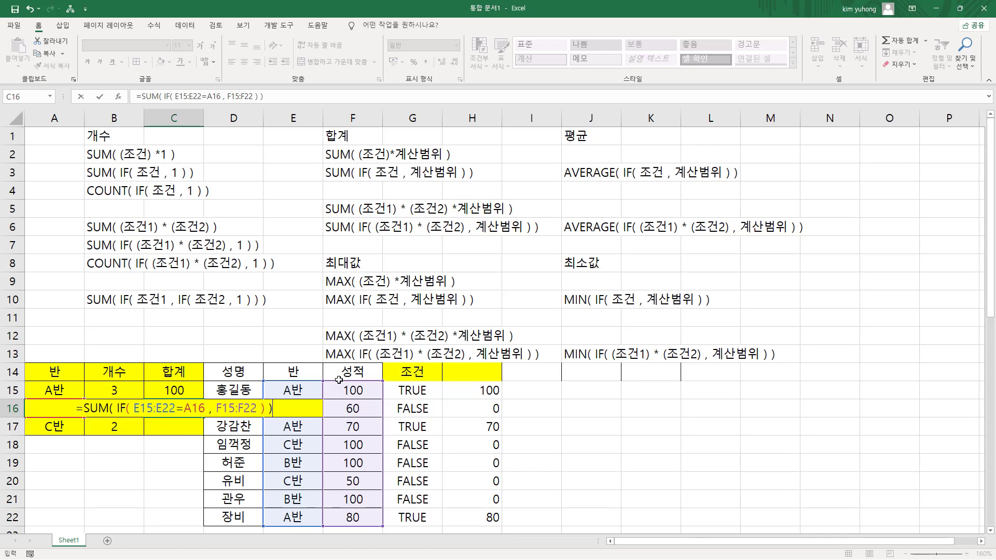
{"action": "key", "text": "ctrl+shift+Return"}
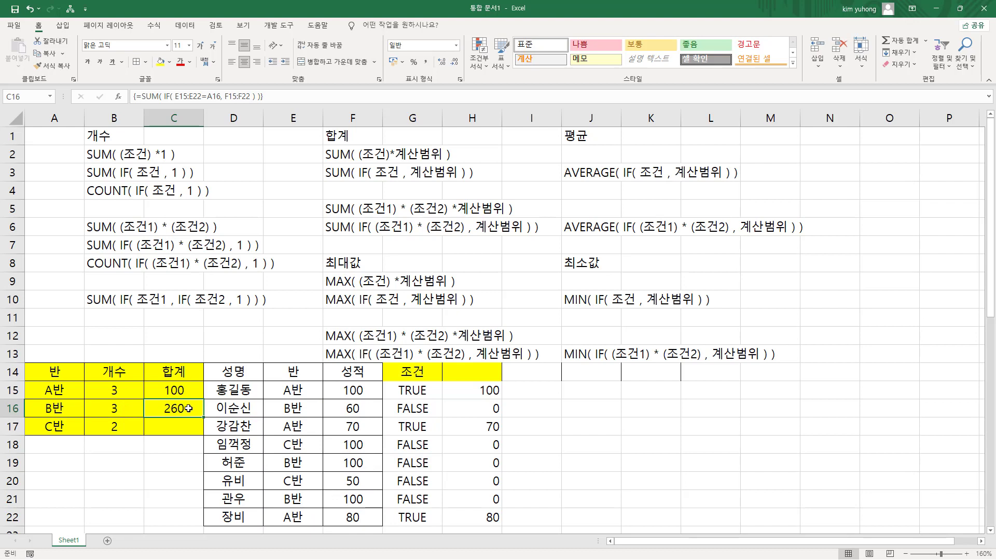
Check the total in C16 against the scores of the B반 rows in F16, F19 and F21
{"action": "left_click_drag", "start_coordinate": [273, 401], "coordinate": [367, 414]}
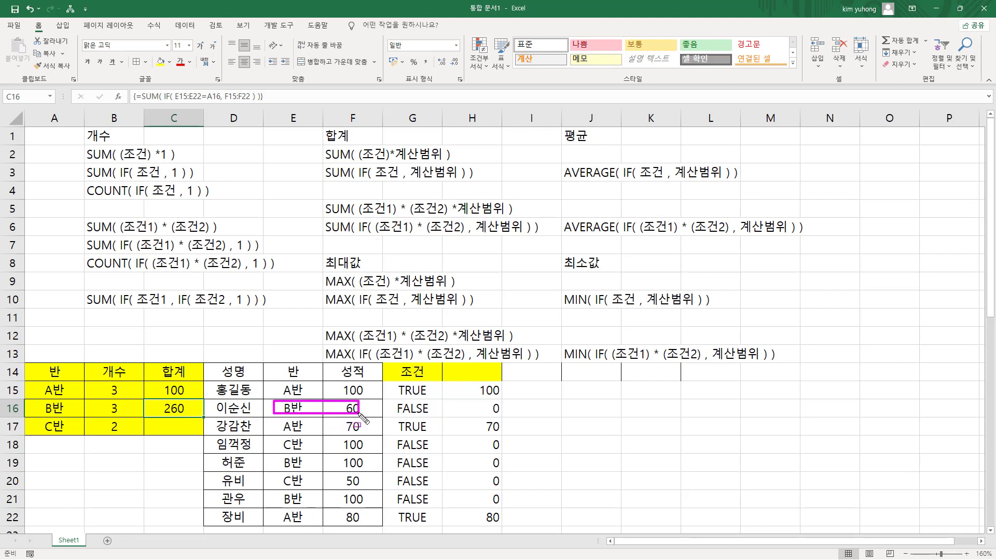
{"action": "left_click_drag", "start_coordinate": [277, 458], "coordinate": [380, 465]}
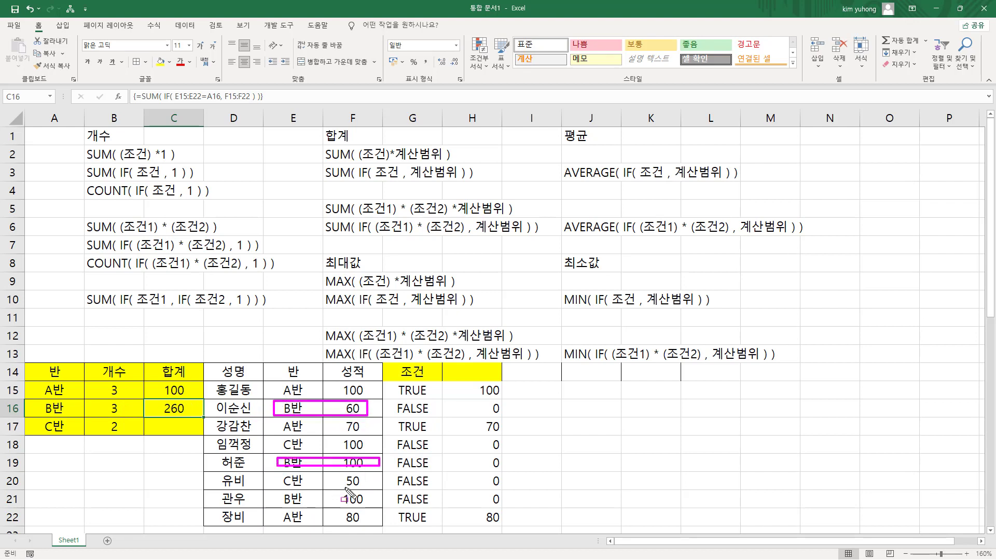
{"action": "left_click_drag", "start_coordinate": [273, 490], "coordinate": [381, 504]}
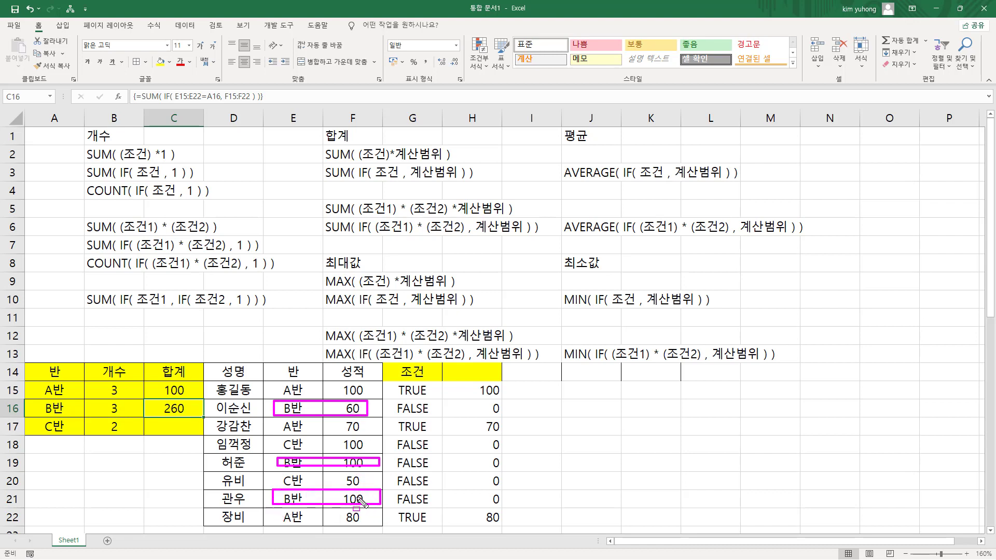
{"action": "left_click_drag", "start_coordinate": [159, 399], "coordinate": [190, 415]}
{"action": "key", "text": "Escape"}
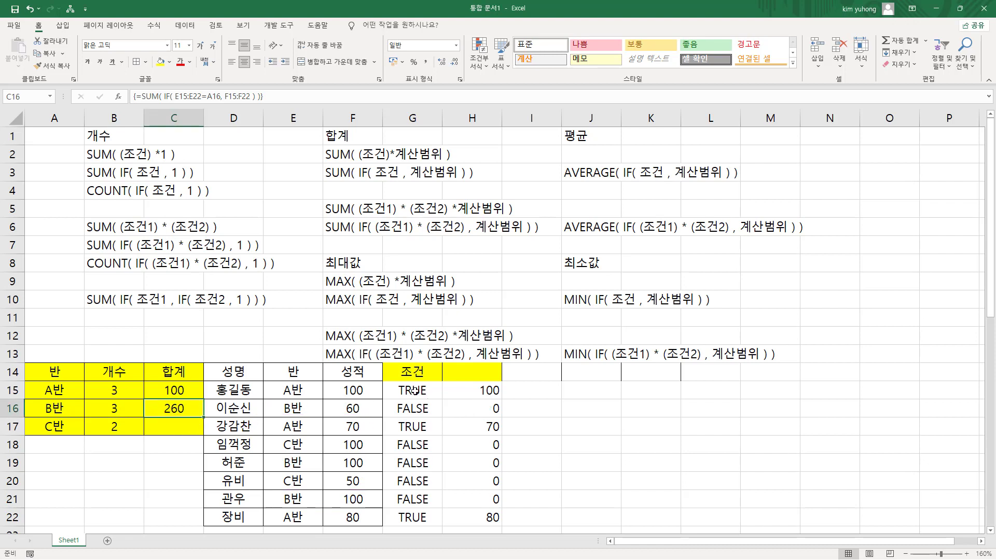
Clear the helper results in G15:H22 and review the E15:E22=A16 condition in C16's formula, keeping it as an array formula
{"action": "left_click_drag", "start_coordinate": [414, 390], "coordinate": [472, 517]}
{"action": "key", "text": "Delete"}
{"action": "left_click", "coordinate": [115, 407]}
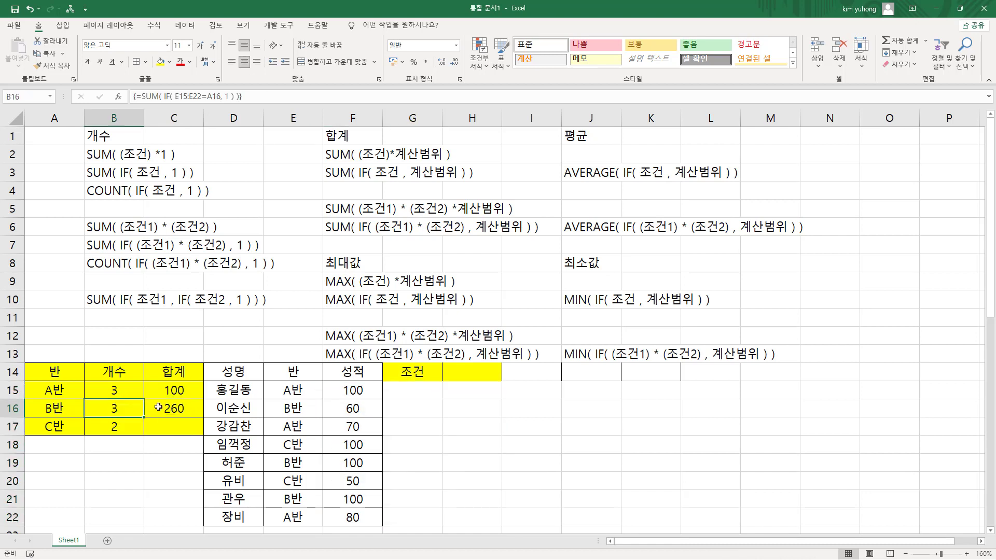
{"action": "left_click", "coordinate": [169, 408]}
{"action": "double_click", "coordinate": [158, 408]}
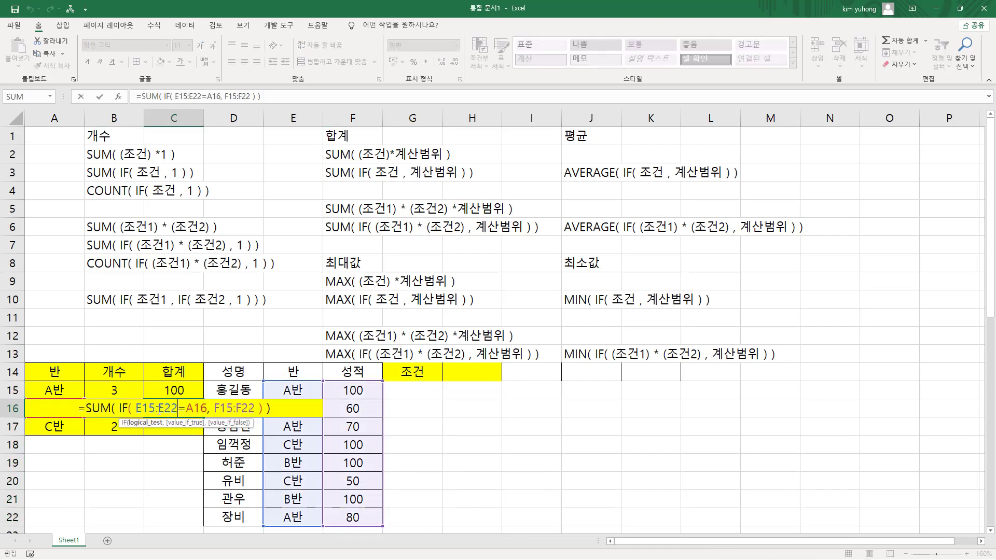
{"action": "left_click_drag", "start_coordinate": [136, 408], "coordinate": [176, 411]}
{"action": "left_click_drag", "start_coordinate": [273, 383], "coordinate": [318, 526]}
{"action": "left_click_drag", "start_coordinate": [38, 401], "coordinate": [68, 416]}
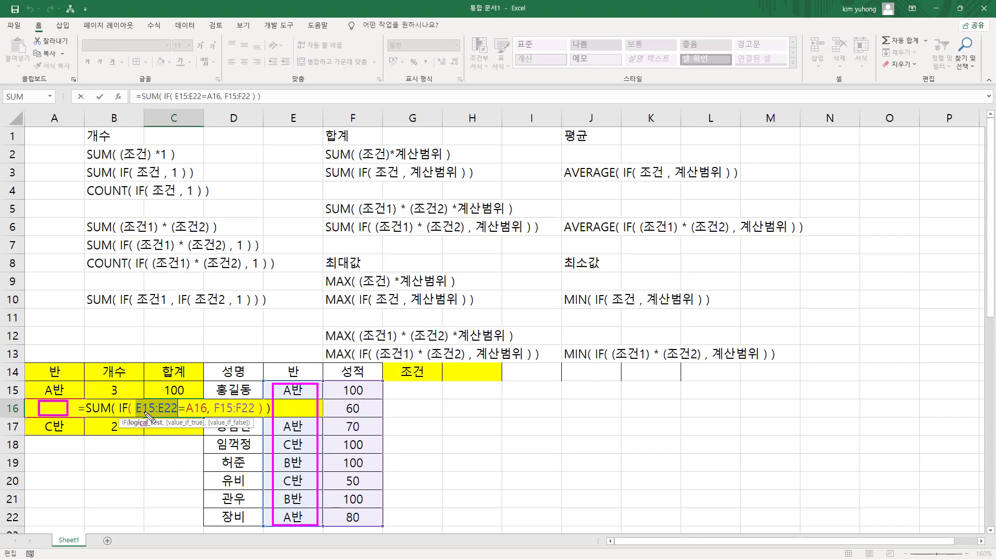
{"action": "key", "text": "Escape"}
{"action": "key", "text": "ctrl+shift+Return"}
Enter =E15=$A$16 in G15 under 조건 and fill it down through G22
{"action": "left_click", "coordinate": [405, 390]}
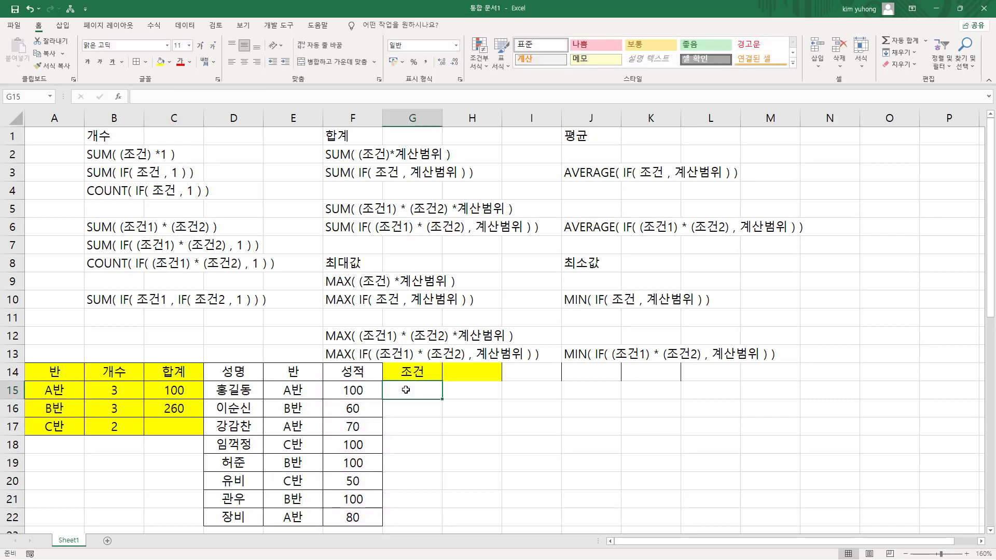
{"action": "type", "text": "="}
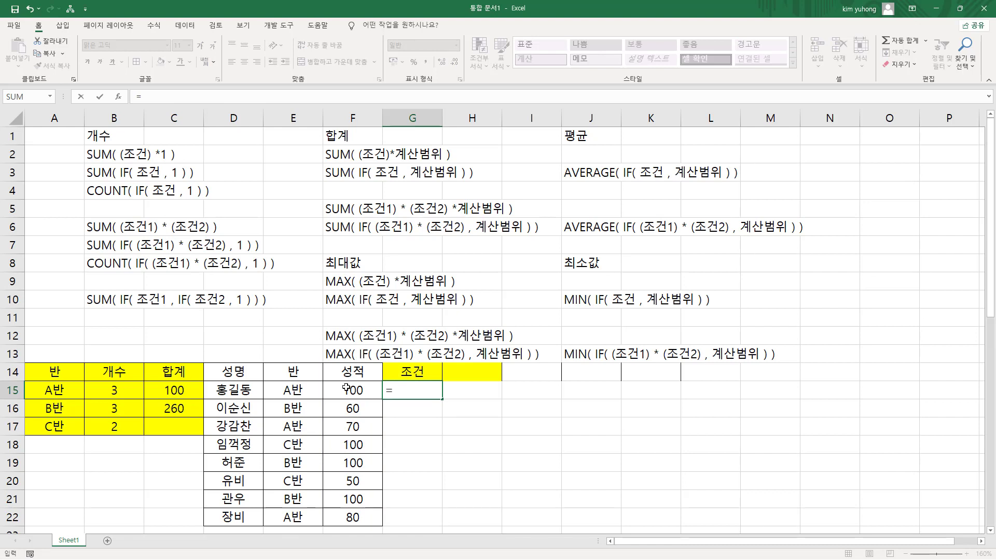
{"action": "left_click", "coordinate": [301, 390]}
{"action": "type", "text": "="}
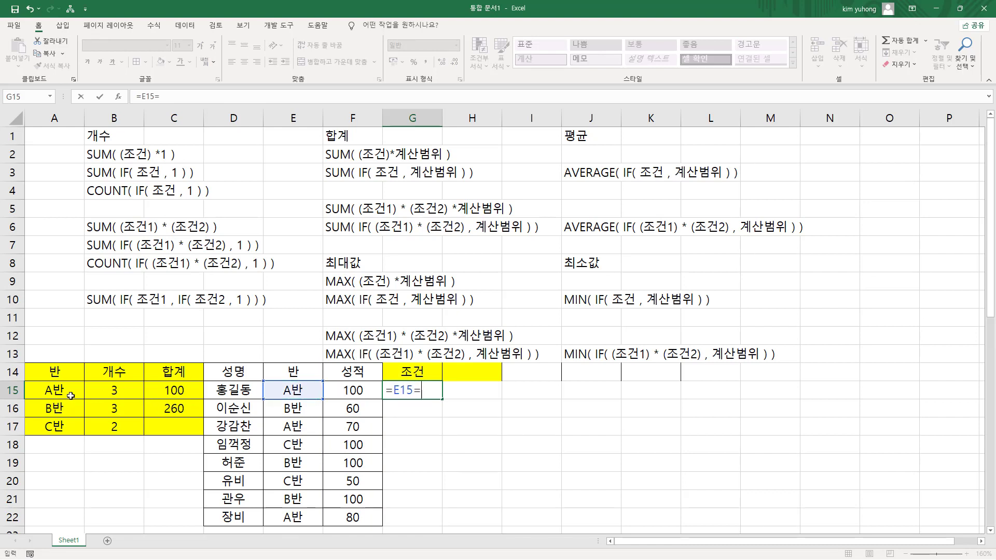
{"action": "left_click", "coordinate": [66, 410]}
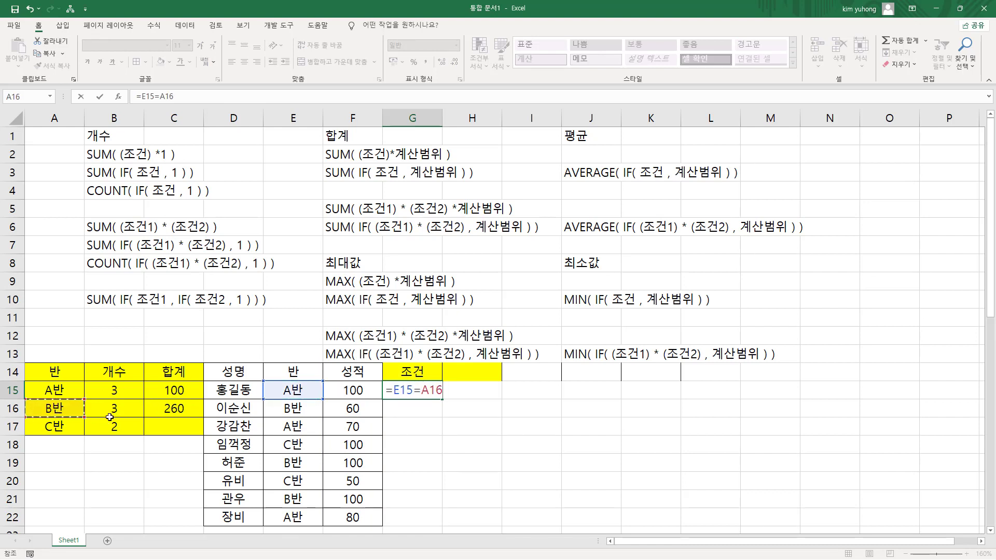
{"action": "key", "text": "F4"}
{"action": "key", "text": "Return"}
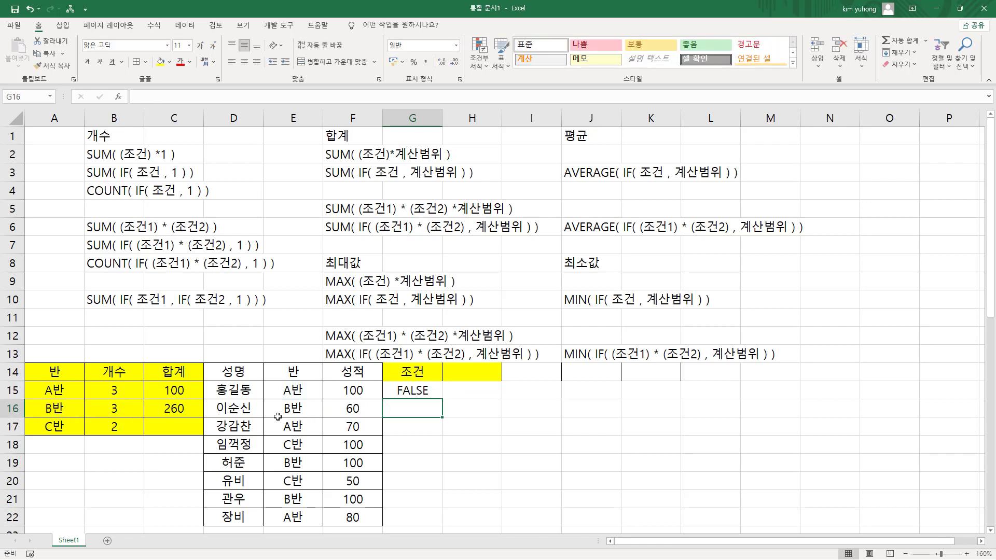
{"action": "left_click", "coordinate": [423, 394]}
{"action": "left_click_drag", "start_coordinate": [442, 399], "coordinate": [441, 525]}
Compare the TRUE and FALSE results in the 조건 column with the B반 rows and their scores
{"action": "left_click_drag", "start_coordinate": [274, 402], "coordinate": [442, 417]}
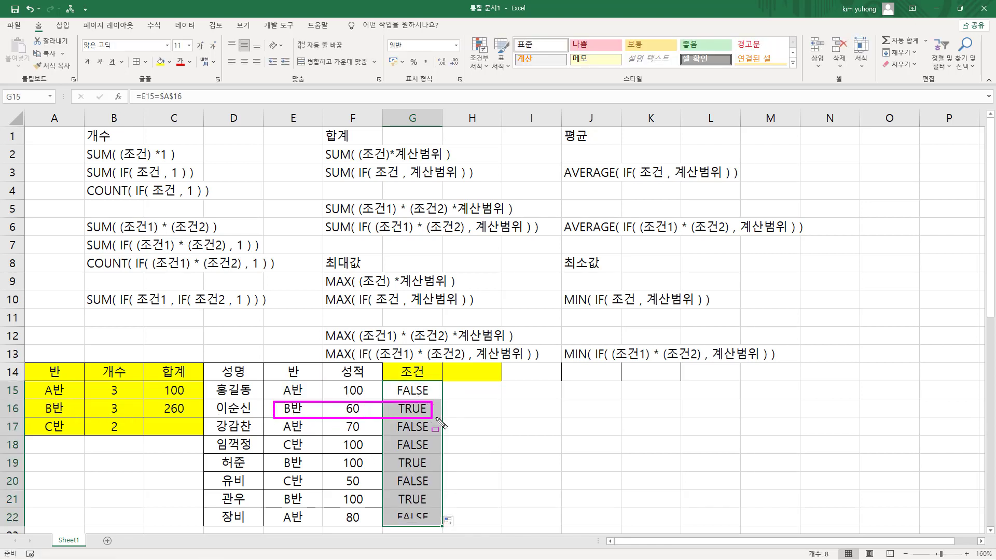
{"action": "left_click_drag", "start_coordinate": [276, 454], "coordinate": [449, 469]}
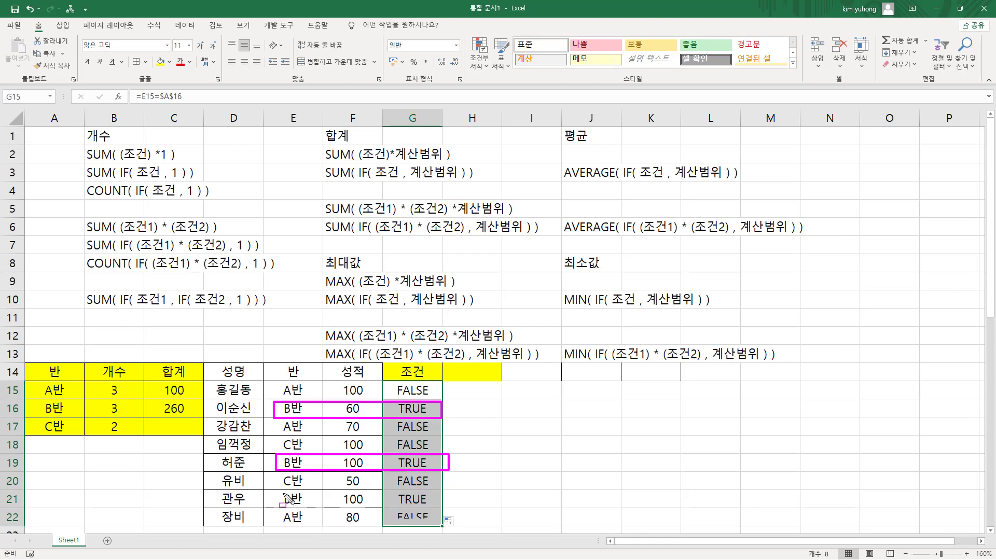
{"action": "left_click_drag", "start_coordinate": [273, 491], "coordinate": [454, 506]}
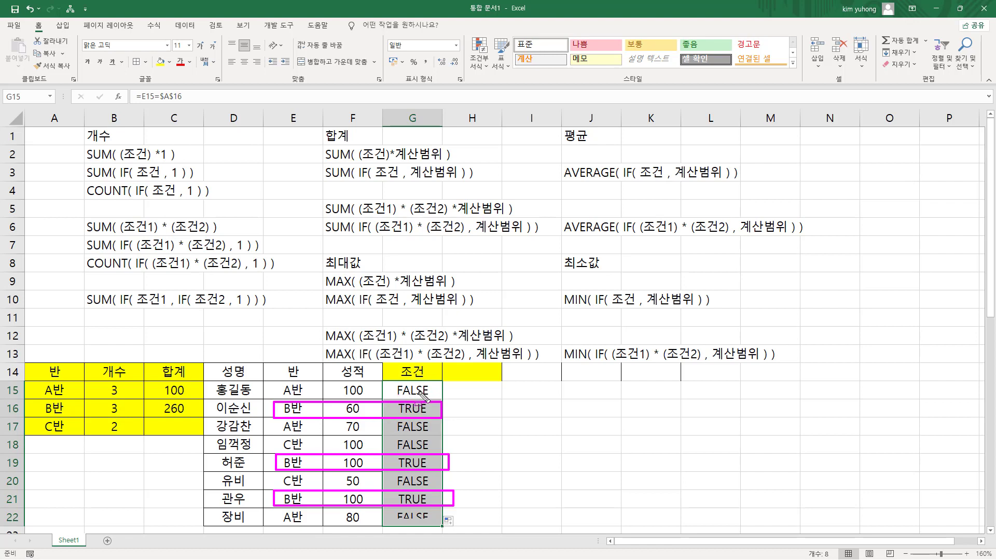
{"action": "key", "text": "Escape"}
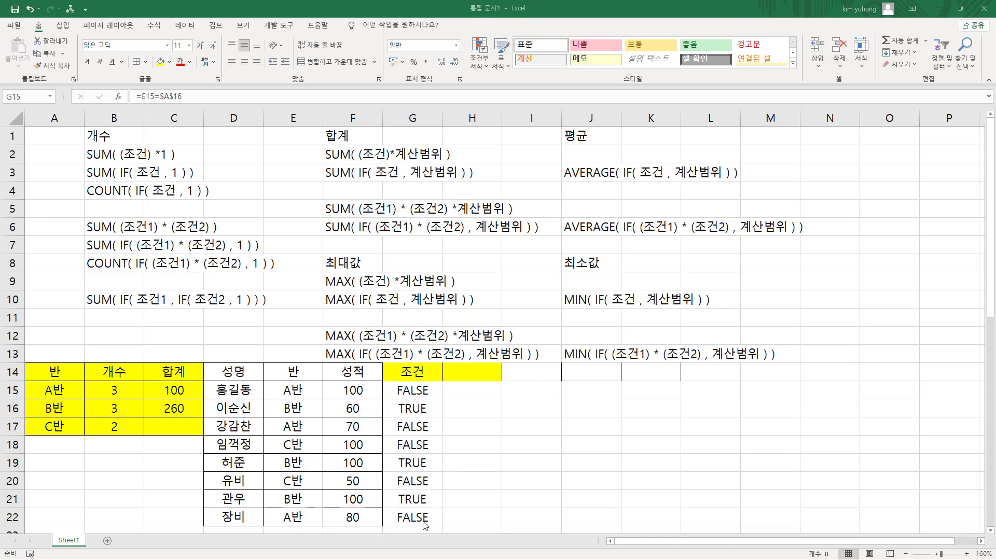
Examine how C16's formula pairs the condition E15:E22=A16 with the score range F15:F22, and cancel the edit
{"action": "double_click", "coordinate": [193, 400]}
{"action": "mouse_move", "coordinate": [134, 415]}
{"action": "left_mouse_down"}
{"action": "mouse_move", "coordinate": [264, 419]}
{"action": "mouse_move", "coordinate": [257, 424]}
{"action": "left_mouse_up"}
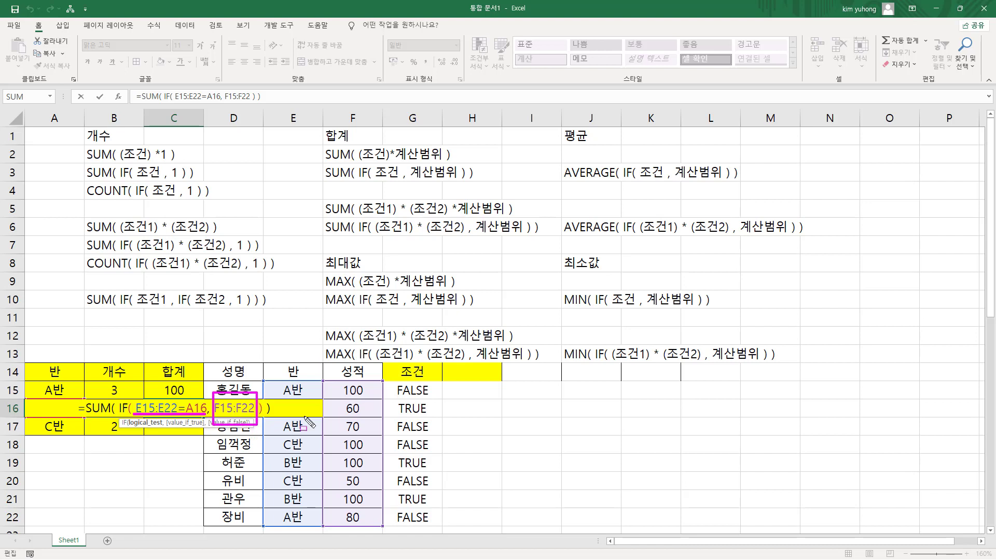
{"action": "left_click_drag", "start_coordinate": [330, 379], "coordinate": [377, 527]}
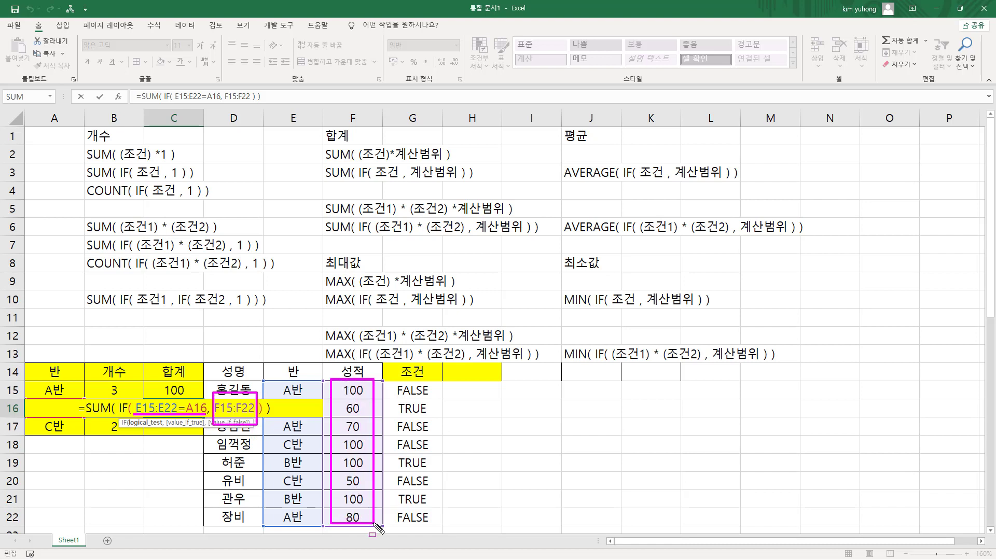
{"action": "key", "text": "Escape"}
{"action": "left_click", "coordinate": [456, 409]}
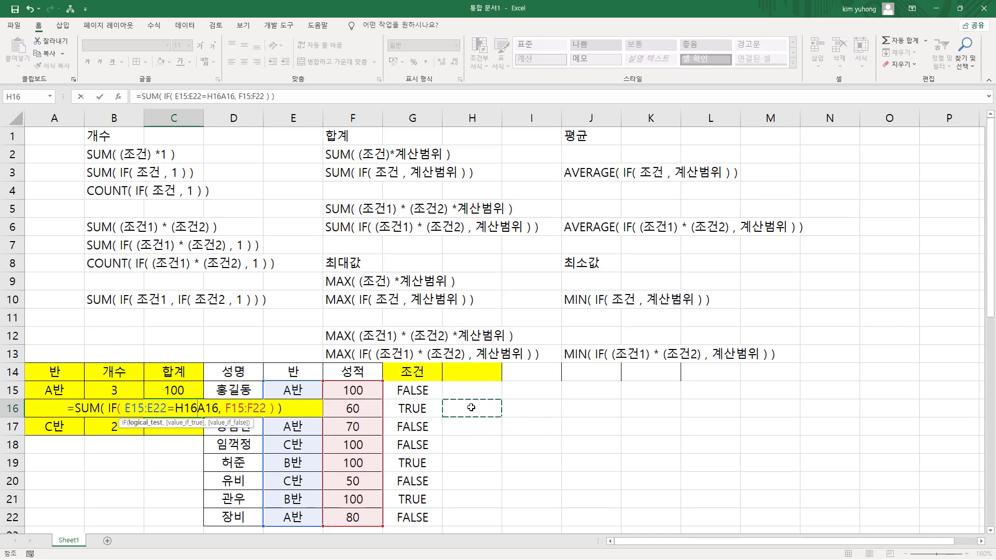
{"action": "key", "text": "Escape"}
Enter 60 in H16 as the score taken from F16 for the first row meeting the B반 condition
{"action": "left_click", "coordinate": [466, 409]}
{"action": "type", "text": "60"}
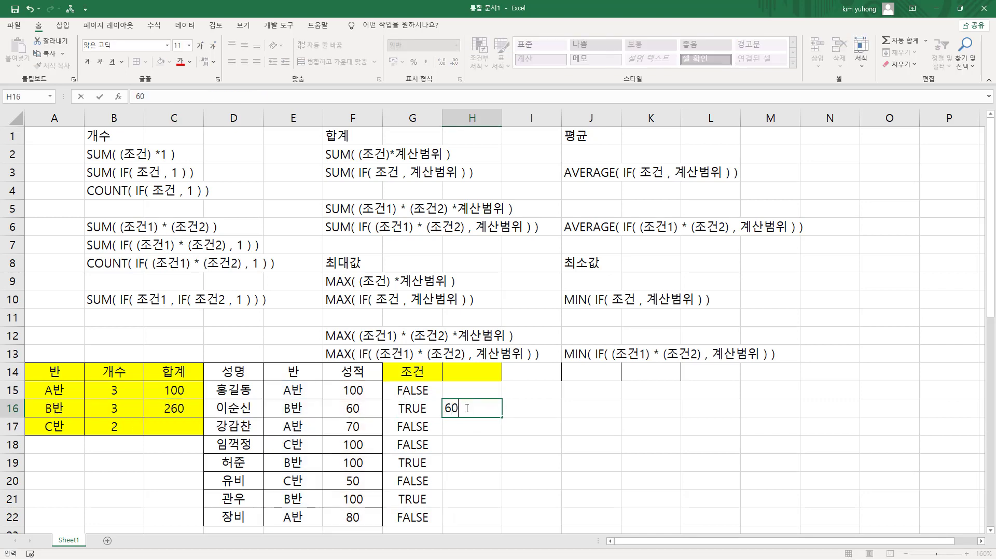
{"action": "key", "text": "Left"}
{"action": "key", "text": "Left"}
{"action": "key", "text": "Right"}
{"action": "key", "text": "Right"}
{"action": "key", "text": "Down"}
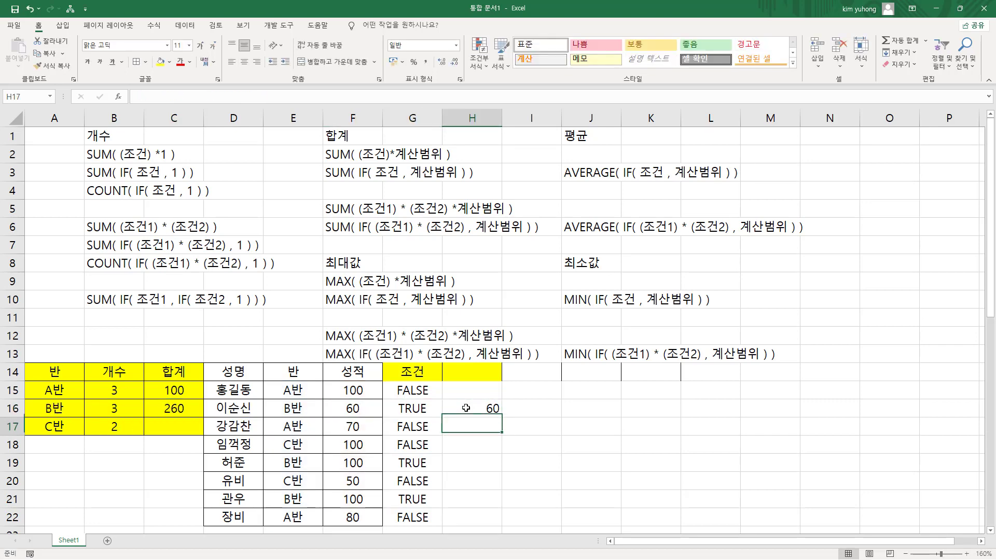
Enter 100 in H19 as the score from F19 for the second row meeting the B반 condition
{"action": "key", "text": "Down"}
{"action": "key", "text": "Left"}
{"action": "key", "text": "Left"}
{"action": "key", "text": "Down"}
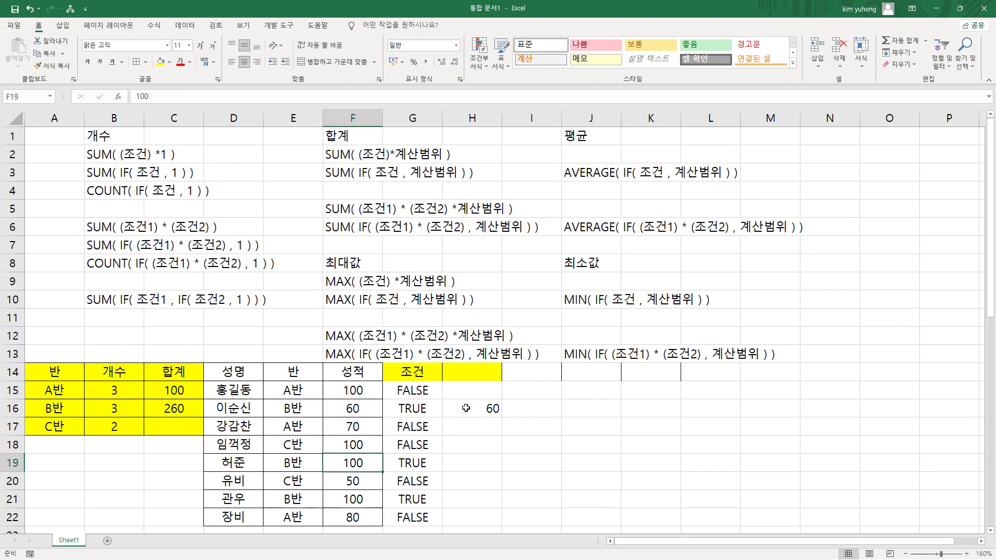
{"action": "key", "text": "Right"}
{"action": "key", "text": "Right"}
{"action": "type", "text": "100"}
{"action": "key", "text": "Return"}
Enter 100 in H21 as the score from F21 for the third row meeting the B반 condition
{"action": "key", "text": "Down"}
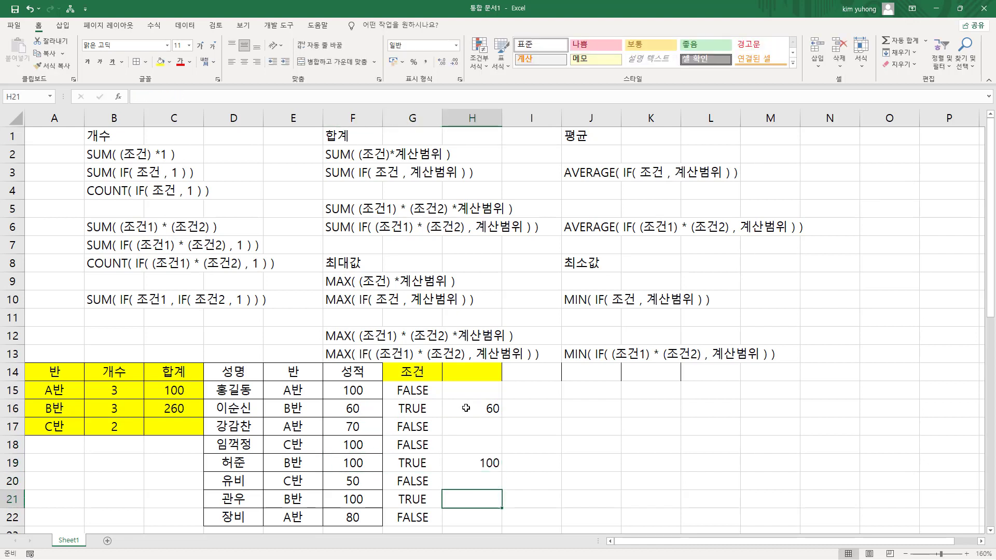
{"action": "key", "text": "Left"}
{"action": "key", "text": "Left"}
{"action": "key", "text": "Right"}
{"action": "key", "text": "Right"}
{"action": "type", "text": "100"}
{"action": "key", "text": "Return"}
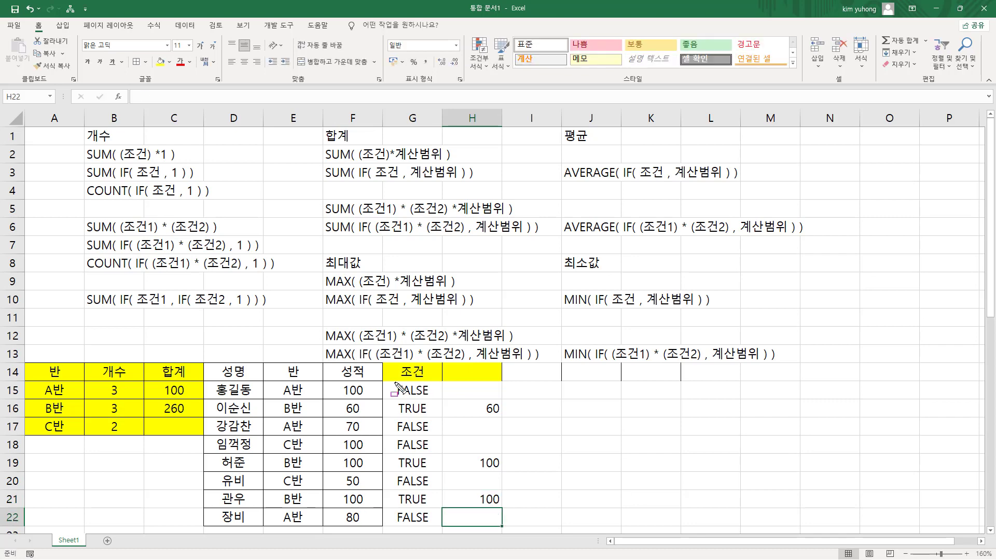
Examine which rows in G15:H22 are FALSE and blank, and compare the scores selected in H16, H19 and H21 with C16's total
{"action": "mouse_move", "coordinate": [395, 382]}
{"action": "left_mouse_down"}
{"action": "mouse_move", "coordinate": [429, 397]}
{"action": "mouse_move", "coordinate": [431, 450]}
{"action": "left_mouse_up"}
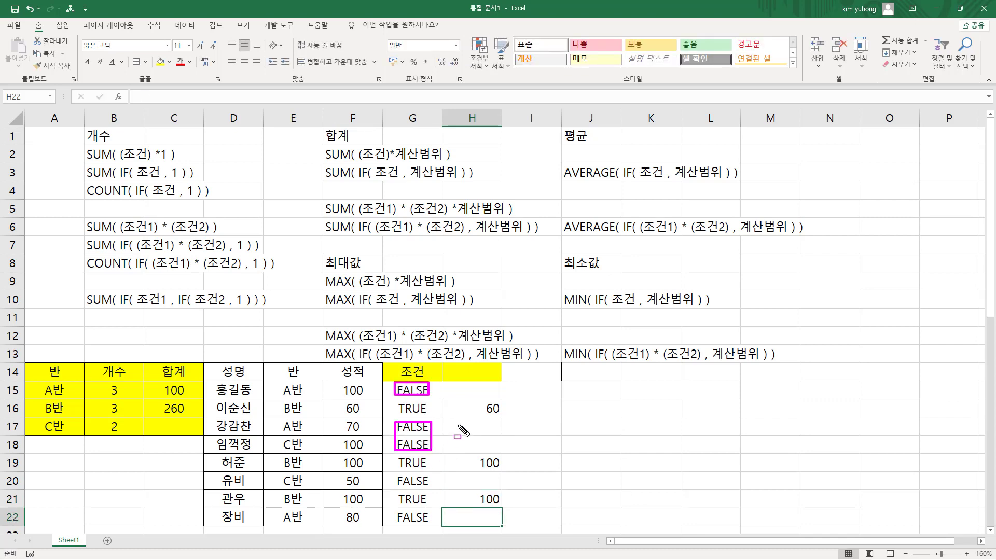
{"action": "left_click_drag", "start_coordinate": [458, 419], "coordinate": [503, 446]}
{"action": "left_click_drag", "start_coordinate": [459, 385], "coordinate": [497, 401]}
{"action": "left_click_drag", "start_coordinate": [389, 473], "coordinate": [497, 484]}
{"action": "left_click_drag", "start_coordinate": [398, 511], "coordinate": [495, 524]}
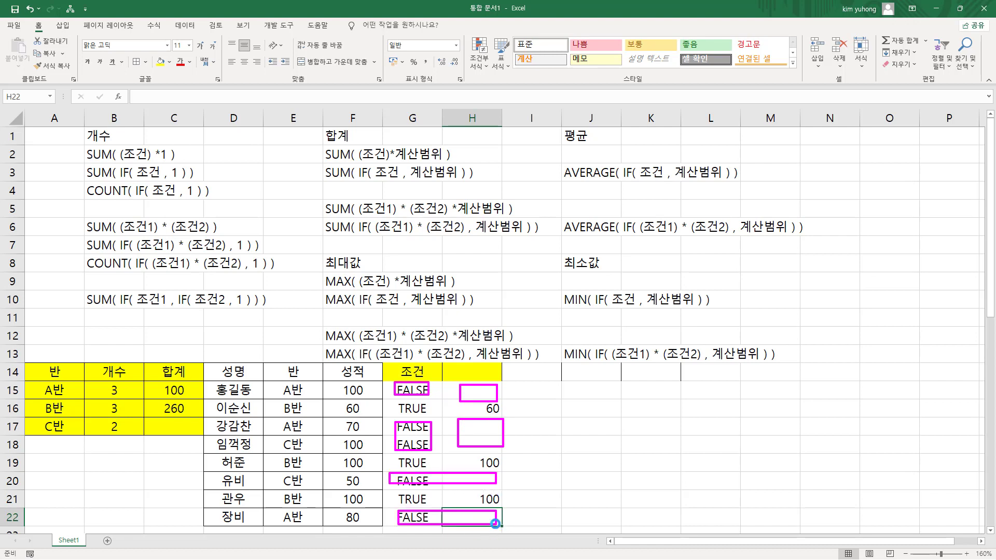
{"action": "key", "text": "e"}
{"action": "mouse_move", "coordinate": [450, 383]}
{"action": "left_mouse_down"}
{"action": "mouse_move", "coordinate": [519, 534]}
{"action": "mouse_move", "coordinate": [508, 526]}
{"action": "left_mouse_up"}
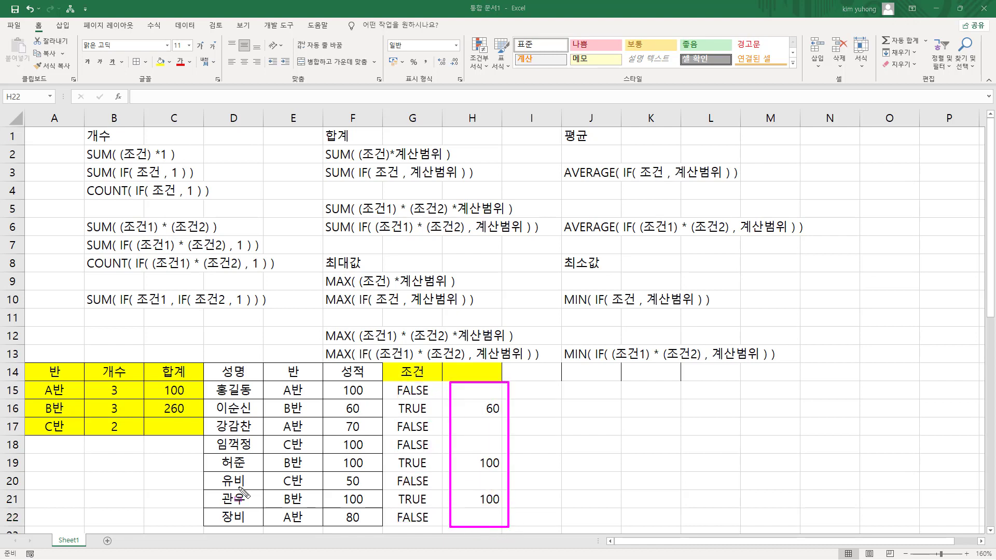
{"action": "left_click_drag", "start_coordinate": [478, 398], "coordinate": [512, 514]}
{"action": "left_click_drag", "start_coordinate": [162, 415], "coordinate": [187, 415]}
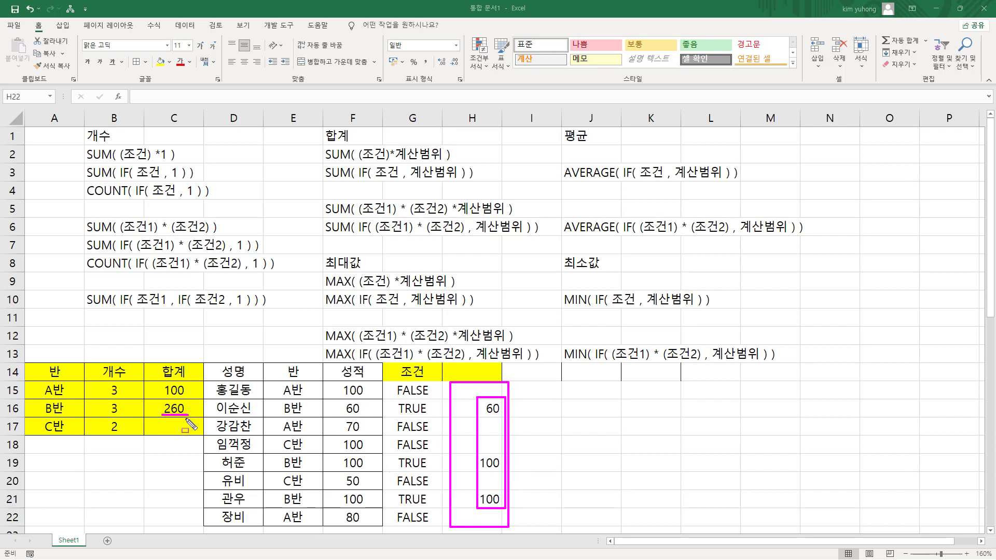
{"action": "key", "text": "Escape"}
Replace SUM with MAX in C16, enter it as an array formula, and compare the result with the selected scores in column H
{"action": "double_click", "coordinate": [179, 409]}
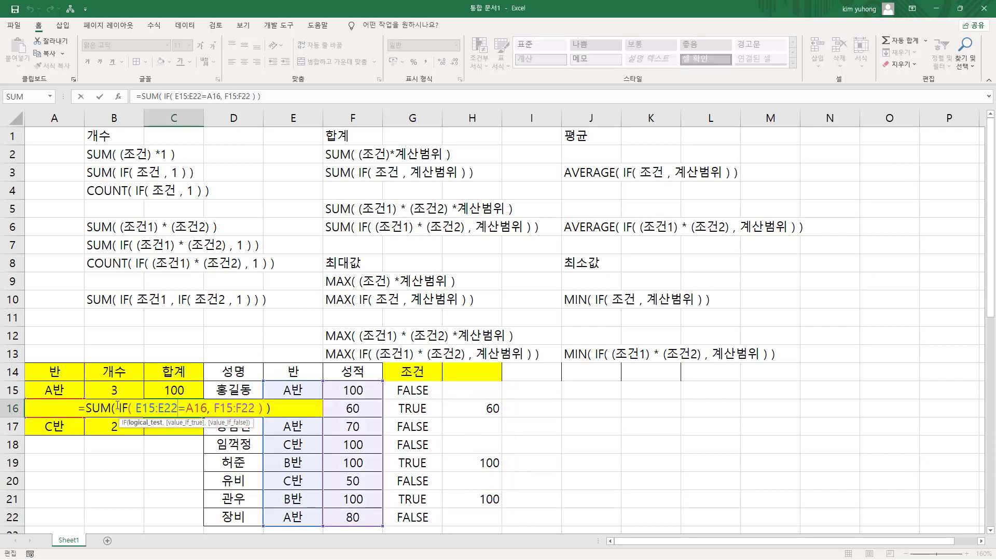
{"action": "left_click_drag", "start_coordinate": [109, 407], "coordinate": [87, 411]}
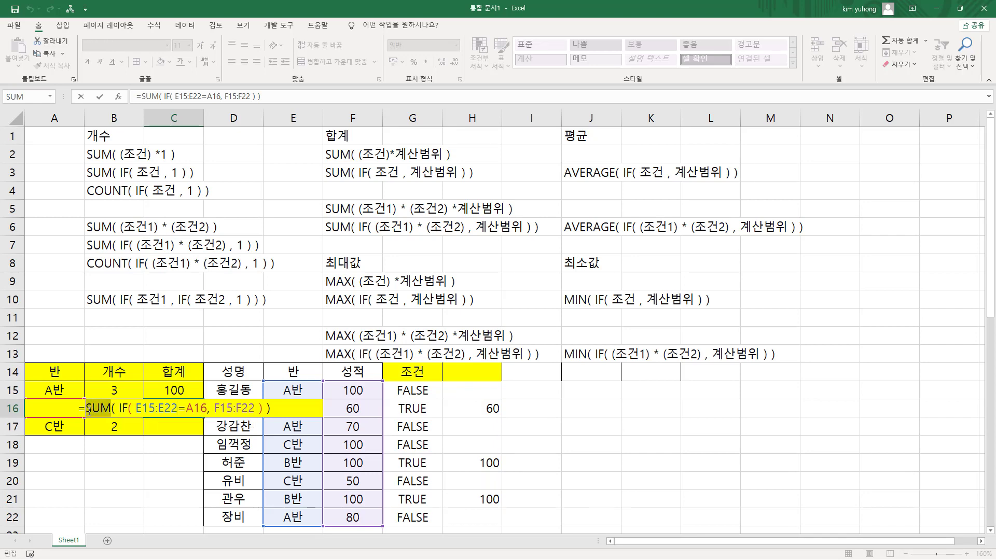
{"action": "type", "text": "MAX"}
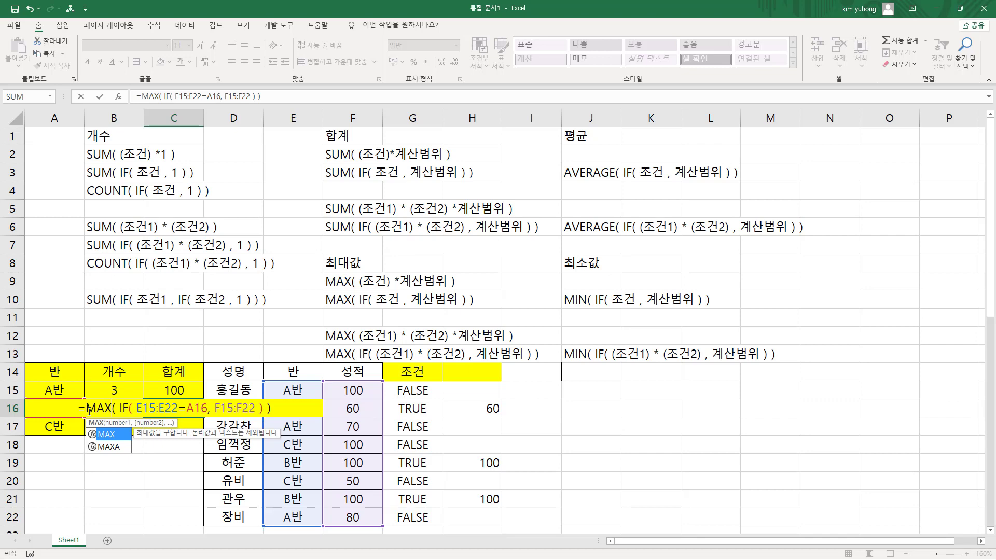
{"action": "key", "text": "ctrl+shift+Return"}
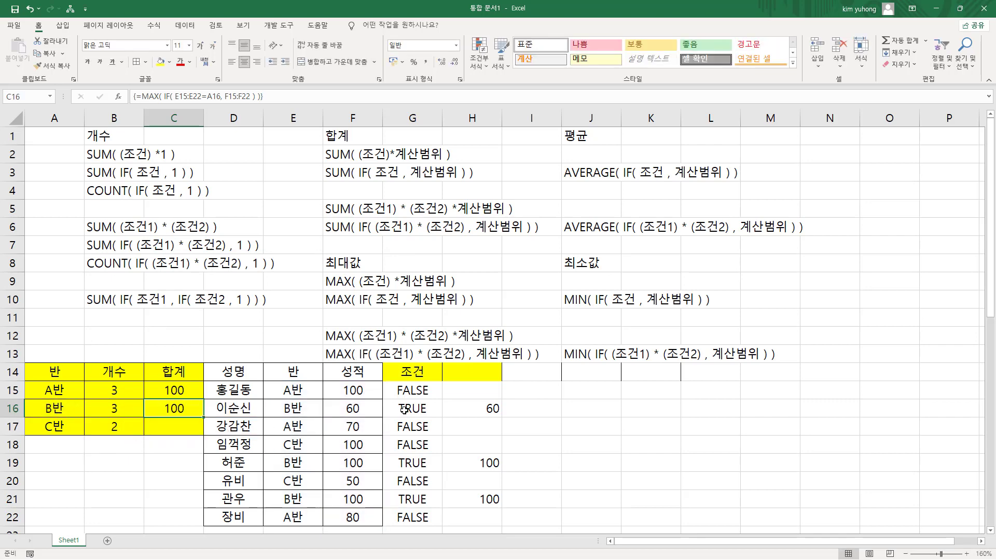
{"action": "left_click_drag", "start_coordinate": [456, 400], "coordinate": [511, 525]}
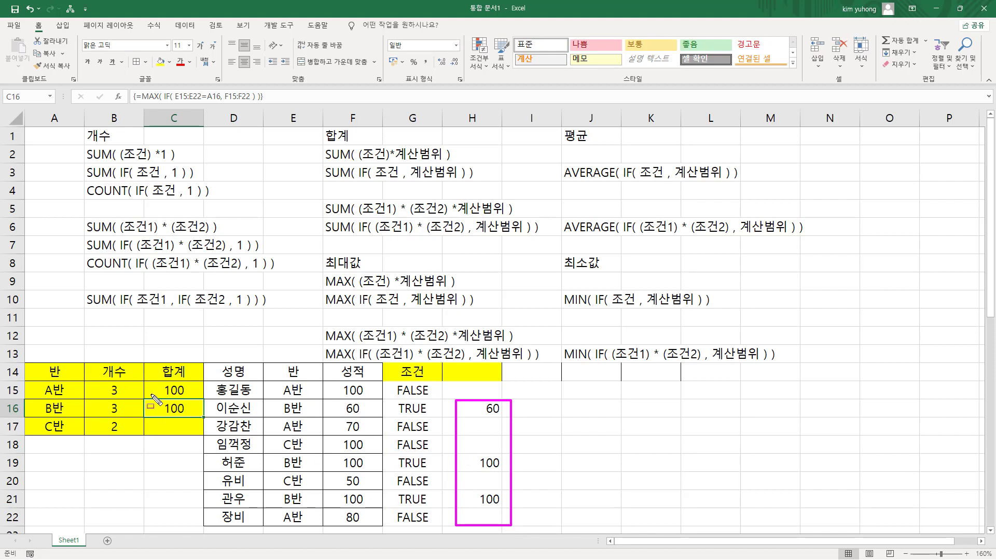
{"action": "left_click_drag", "start_coordinate": [158, 397], "coordinate": [189, 416]}
Replace MAX with MIN in C16, enter it as an array formula, and check it against the scores in column H
{"action": "double_click", "coordinate": [171, 409]}
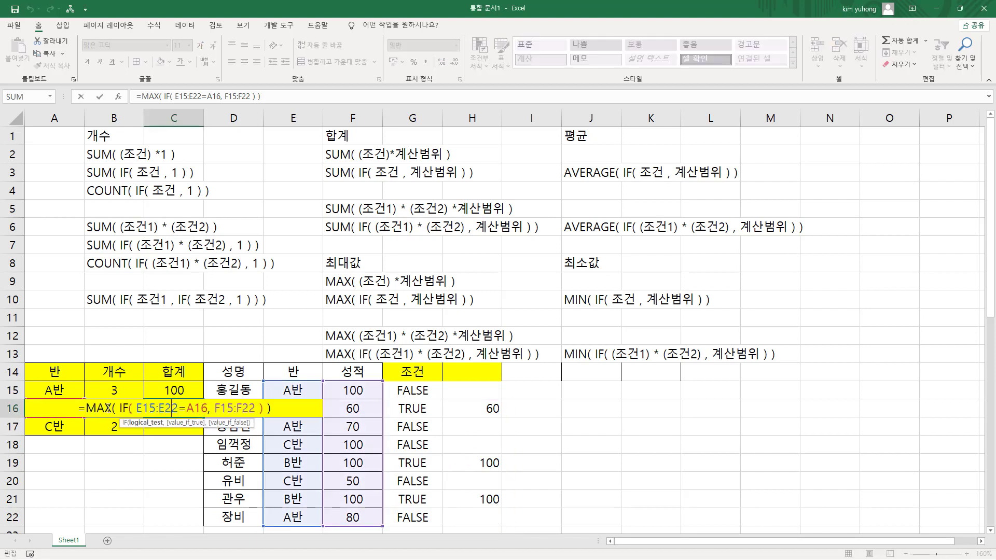
{"action": "left_click_drag", "start_coordinate": [108, 409], "coordinate": [86, 409]}
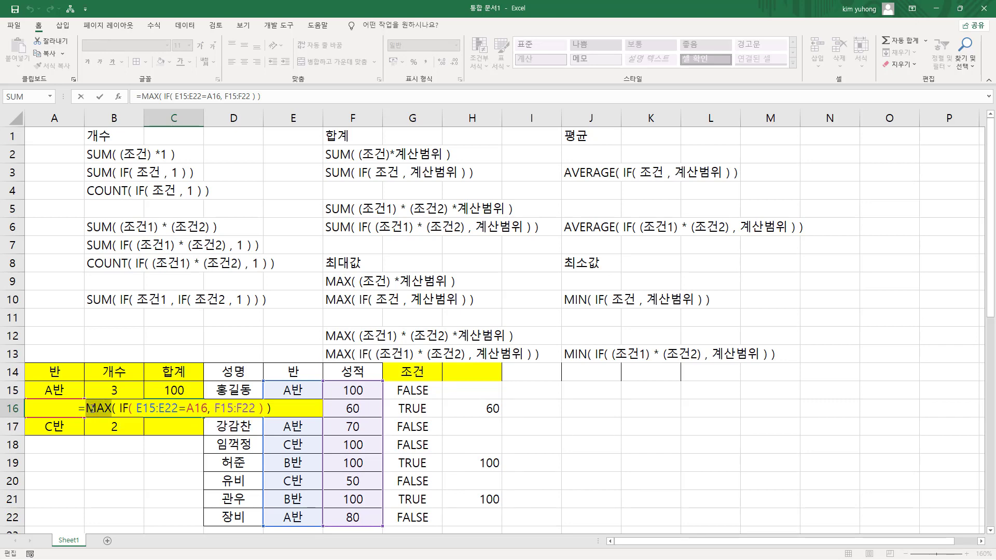
{"action": "type", "text": "MIN"}
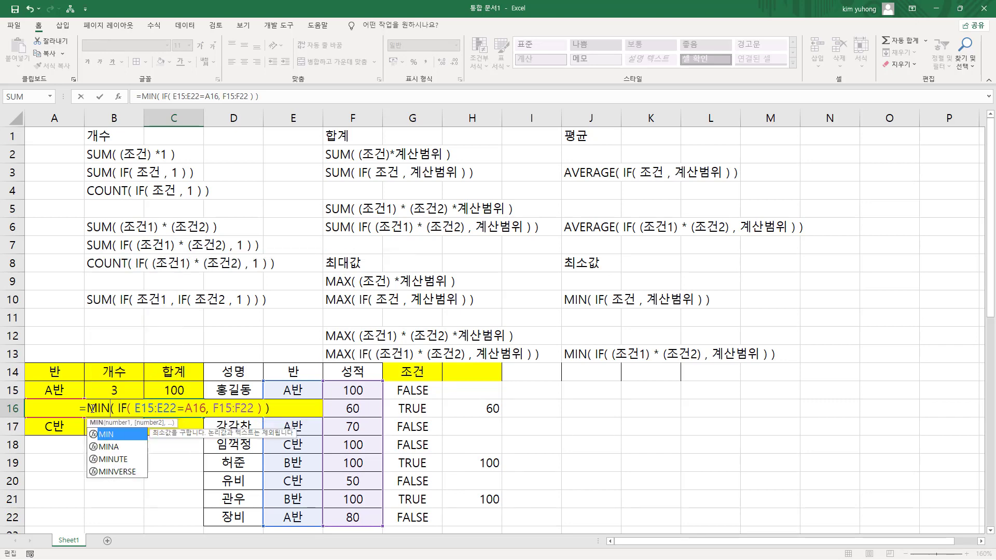
{"action": "key", "text": "ctrl+shift+Return"}
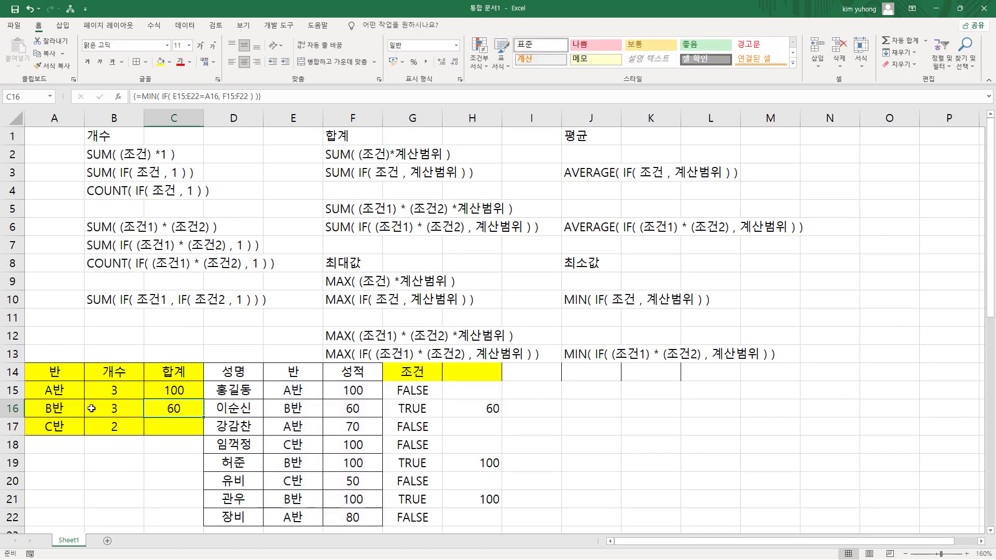
{"action": "left_click_drag", "start_coordinate": [467, 393], "coordinate": [505, 504]}
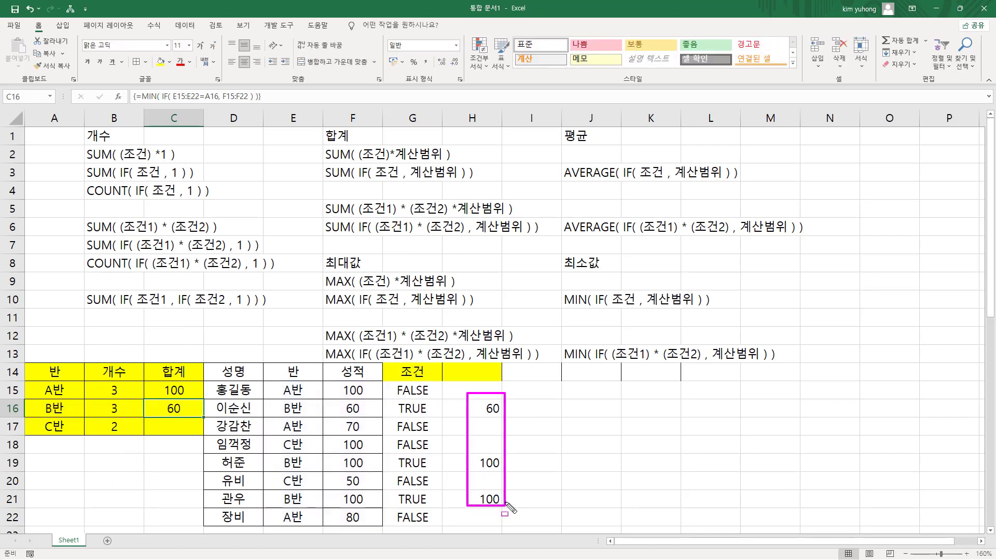
{"action": "left_click_drag", "start_coordinate": [478, 416], "coordinate": [500, 415]}
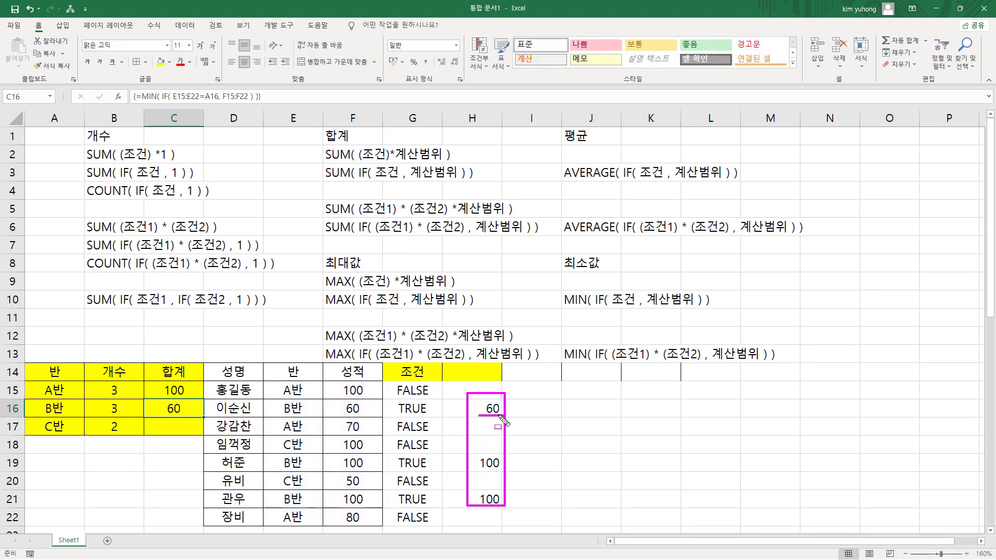
{"action": "key", "text": "Escape"}
Replace MIN with AVERAGE in C16, enter it as an array formula, and compare the result with column H's selected scores
{"action": "double_click", "coordinate": [174, 410]}
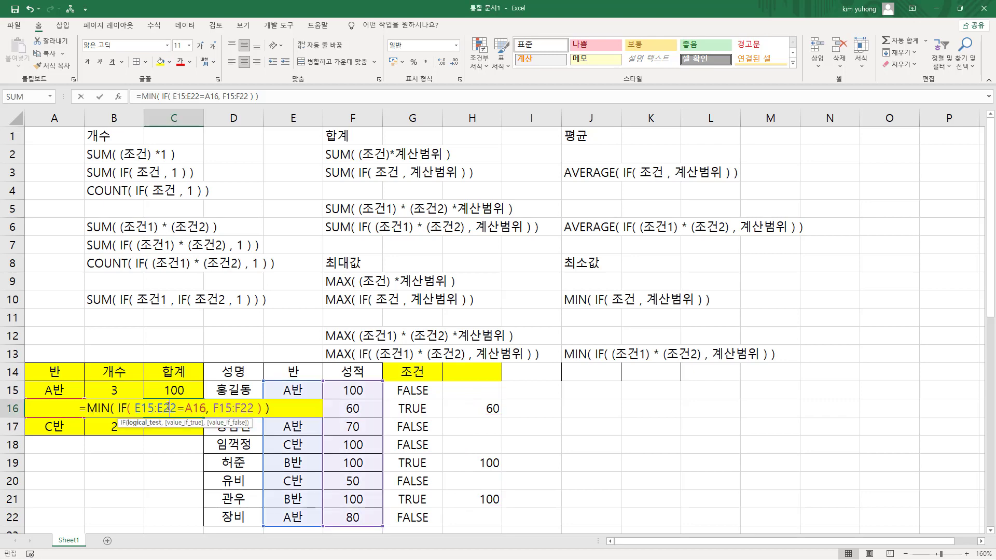
{"action": "double_click", "coordinate": [103, 408]}
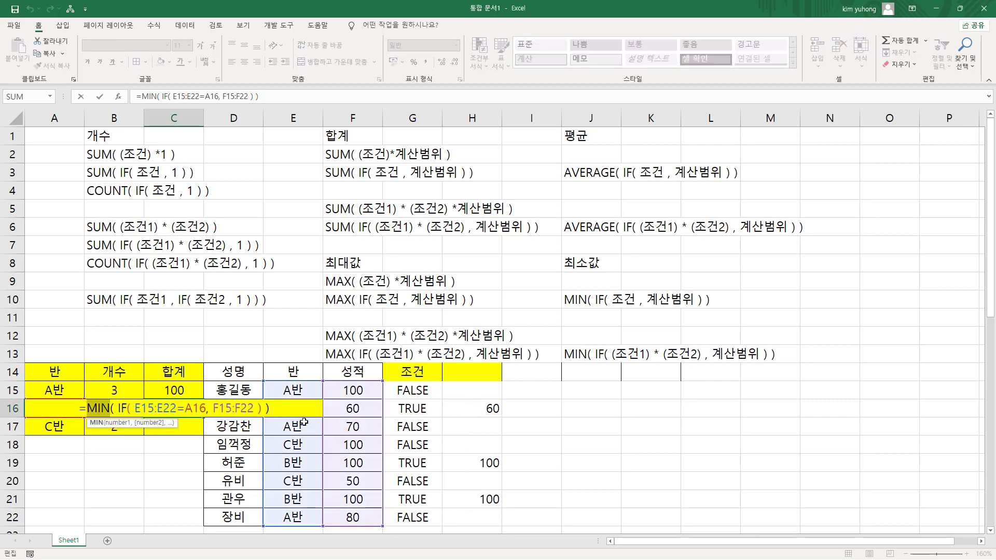
{"action": "type", "text": "AVERAGE"}
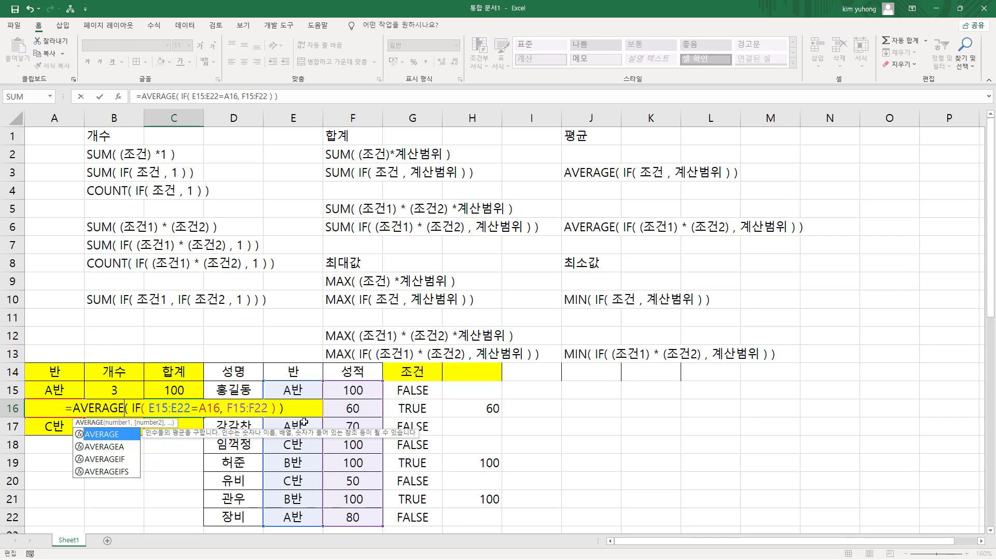
{"action": "key", "text": "ctrl+shift+Return"}
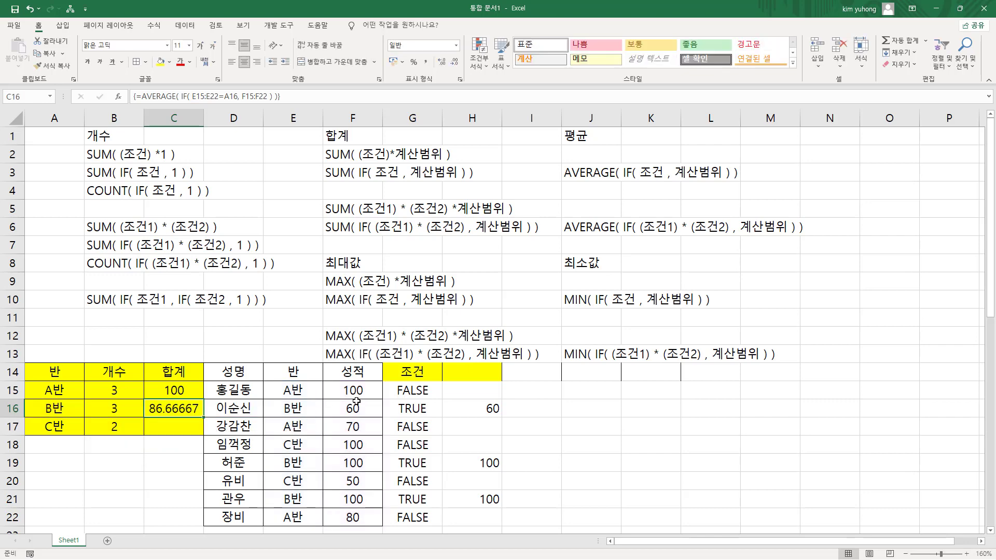
{"action": "left_click_drag", "start_coordinate": [468, 396], "coordinate": [516, 521]}
{"action": "left_click_drag", "start_coordinate": [149, 415], "coordinate": [198, 415]}
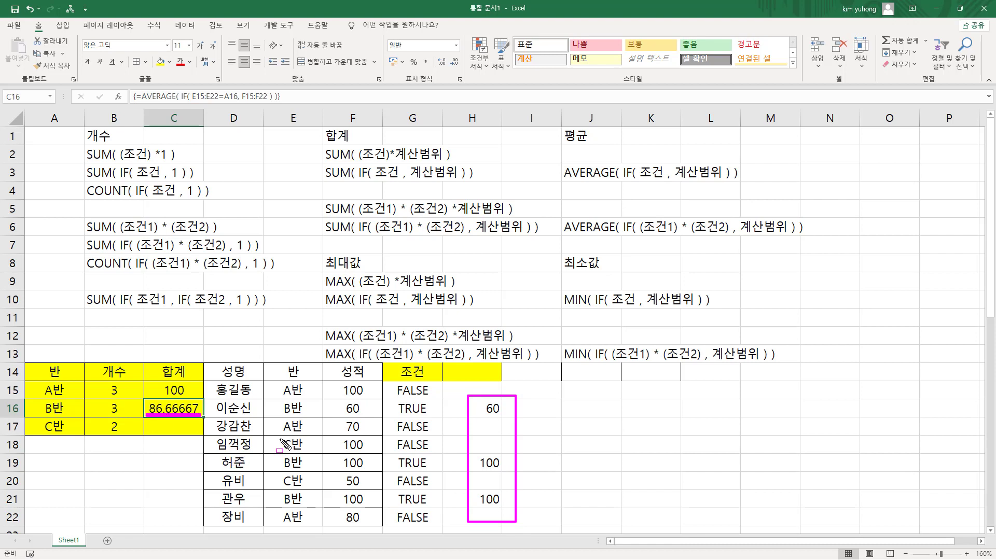
Compare the single-condition IF patterns for SUM, AVERAGE, MAX and MIN, noting the outer function of each, and relate them to C16
{"action": "mouse_move", "coordinate": [313, 163]}
{"action": "left_mouse_down"}
{"action": "mouse_move", "coordinate": [369, 180]}
{"action": "mouse_move", "coordinate": [487, 183]}
{"action": "left_mouse_up"}
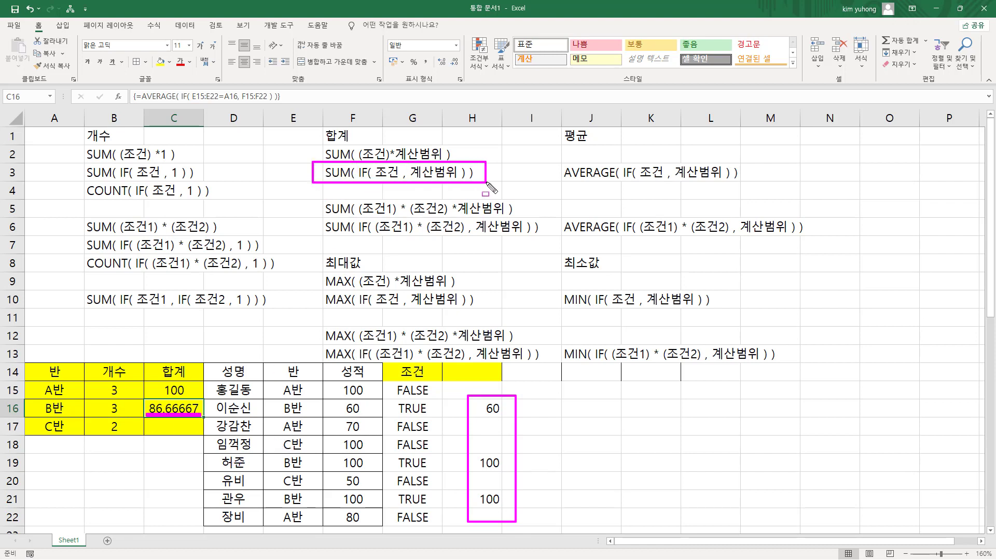
{"action": "mouse_move", "coordinate": [553, 163]}
{"action": "left_mouse_down"}
{"action": "mouse_move", "coordinate": [637, 183]}
{"action": "mouse_move", "coordinate": [749, 184]}
{"action": "left_mouse_up"}
{"action": "mouse_move", "coordinate": [565, 299]}
{"action": "left_mouse_down"}
{"action": "mouse_move", "coordinate": [562, 311]}
{"action": "mouse_move", "coordinate": [726, 304]}
{"action": "mouse_move", "coordinate": [723, 291]}
{"action": "left_mouse_up"}
{"action": "left_click_drag", "start_coordinate": [321, 292], "coordinate": [484, 309]}
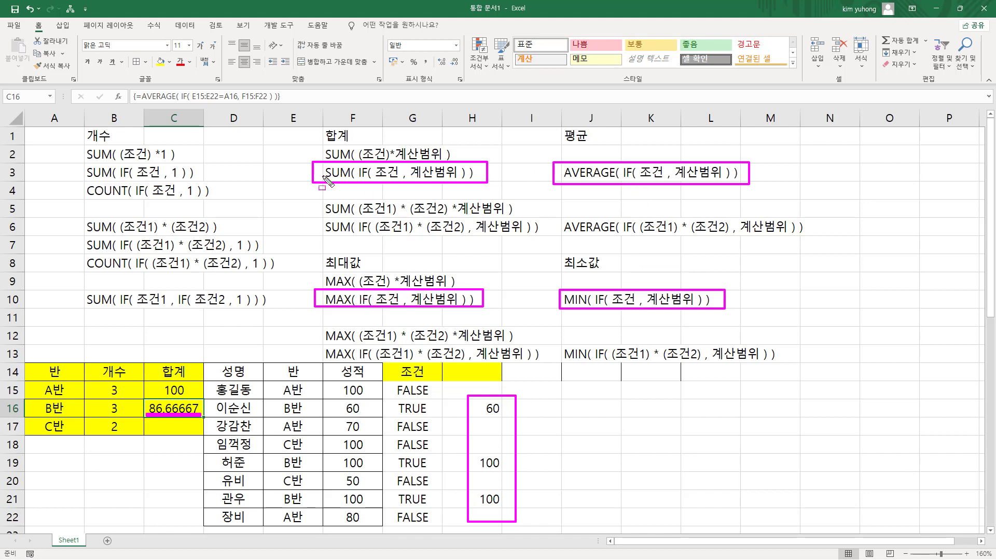
{"action": "left_click_drag", "start_coordinate": [320, 178], "coordinate": [347, 177]}
{"action": "left_click_drag", "start_coordinate": [325, 303], "coordinate": [351, 302]}
{"action": "left_click_drag", "start_coordinate": [563, 307], "coordinate": [596, 307]}
{"action": "left_click_drag", "start_coordinate": [561, 177], "coordinate": [616, 176]}
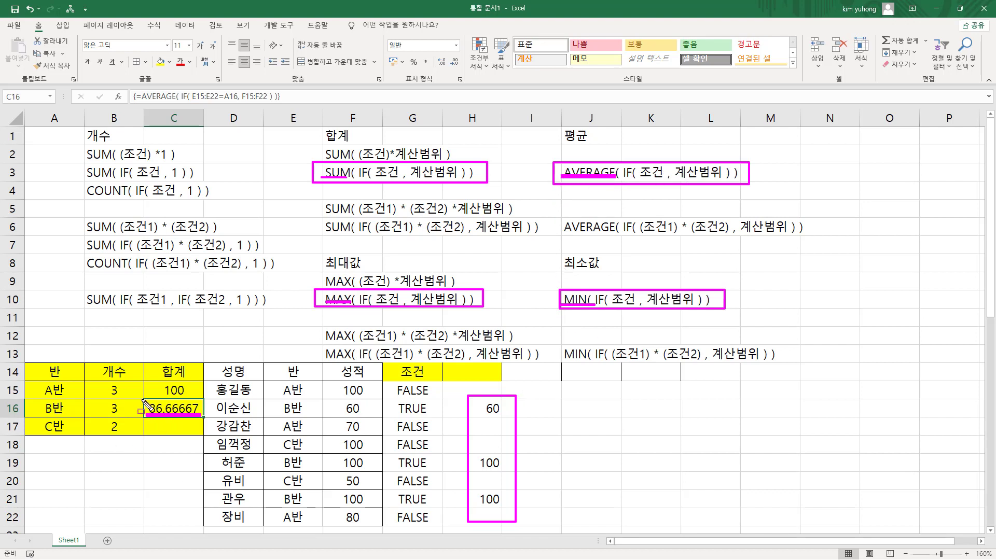
{"action": "mouse_move", "coordinate": [143, 399]}
{"action": "left_mouse_down"}
{"action": "mouse_move", "coordinate": [208, 426]}
{"action": "mouse_move", "coordinate": [192, 418]}
{"action": "left_mouse_up"}
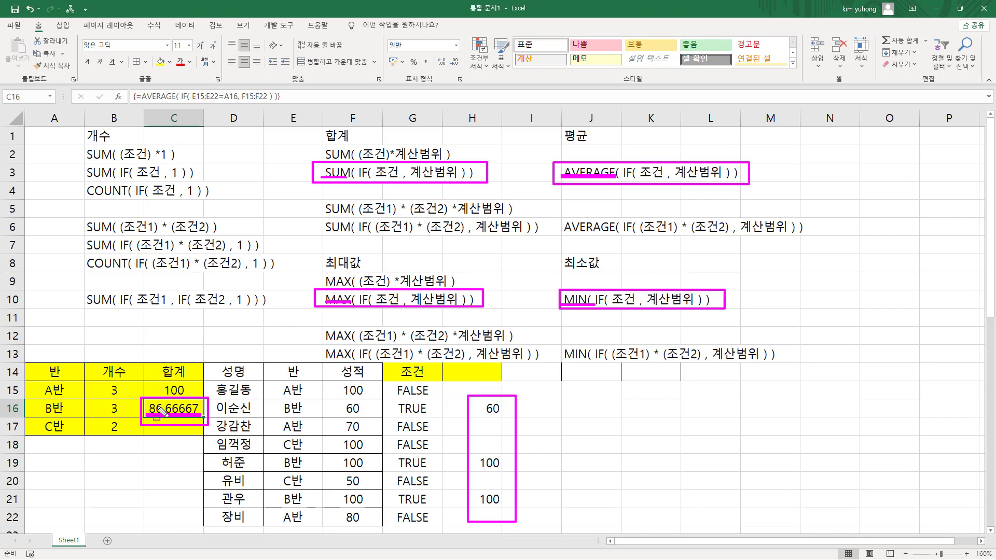
{"action": "key", "text": "Escape"}
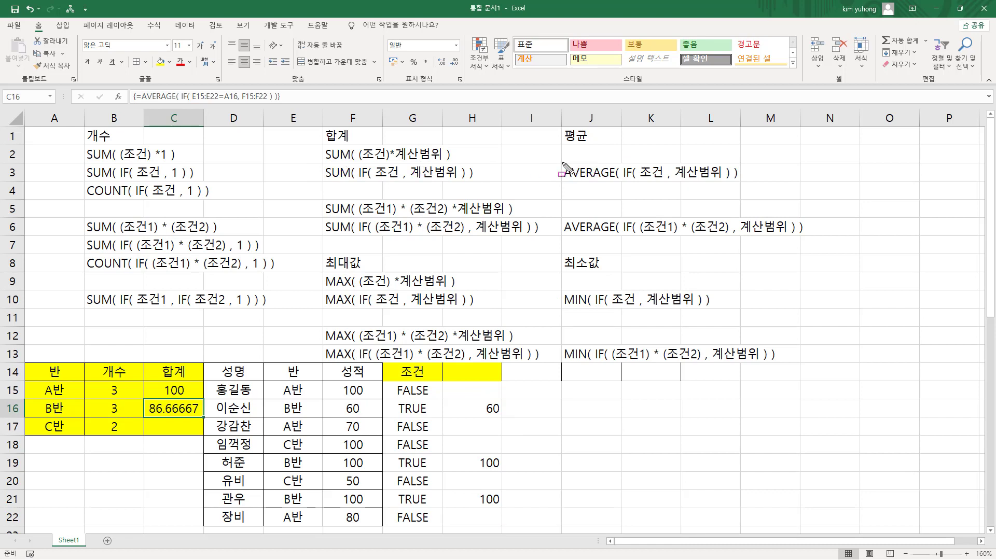
Compare the IF-based AVERAGE and MIN patterns in J3 and J10 with the (조건)*계산범위 patterns for SUM and MAX
{"action": "mouse_move", "coordinate": [557, 162]}
{"action": "left_mouse_down"}
{"action": "mouse_move", "coordinate": [639, 187]}
{"action": "mouse_move", "coordinate": [747, 182]}
{"action": "left_mouse_up"}
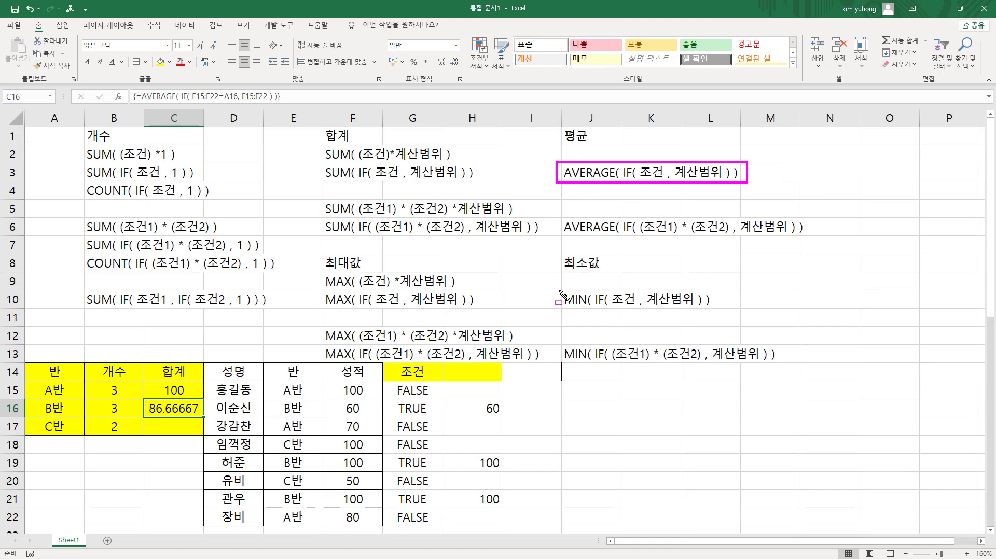
{"action": "mouse_move", "coordinate": [558, 289]}
{"action": "left_mouse_down"}
{"action": "mouse_move", "coordinate": [604, 310]}
{"action": "mouse_move", "coordinate": [716, 311]}
{"action": "left_mouse_up"}
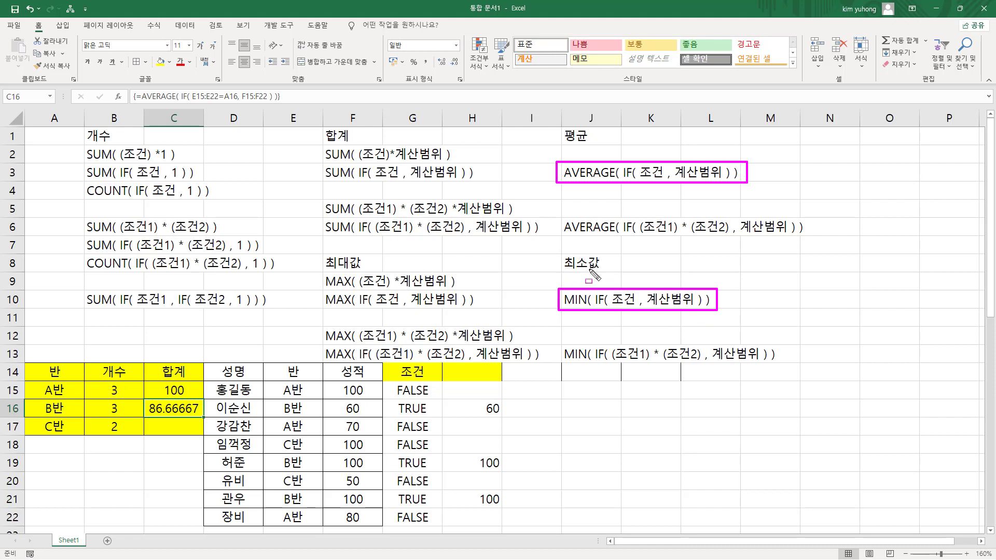
{"action": "left_click_drag", "start_coordinate": [321, 142], "coordinate": [352, 142]}
{"action": "left_click_drag", "start_coordinate": [322, 269], "coordinate": [477, 287]}
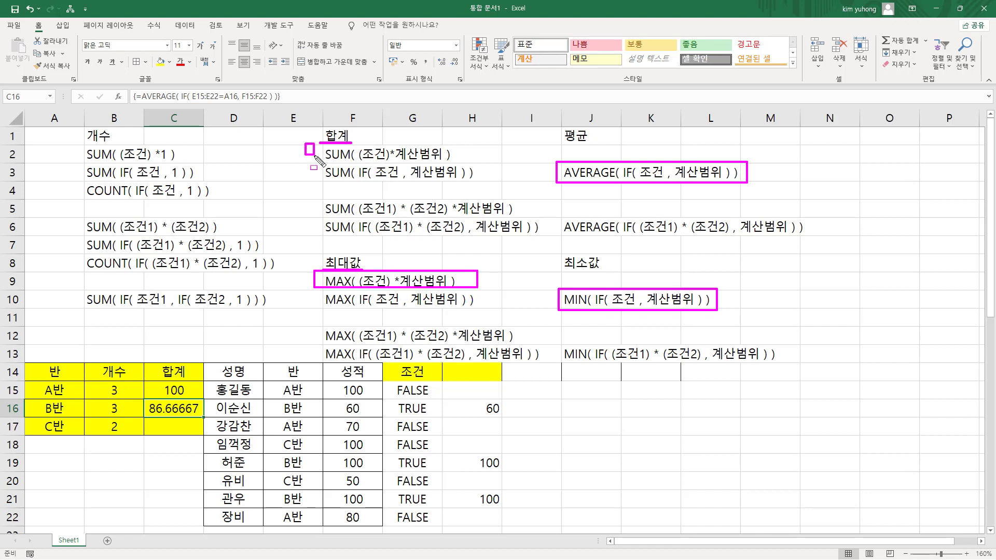
{"action": "left_click_drag", "start_coordinate": [314, 155], "coordinate": [468, 159]}
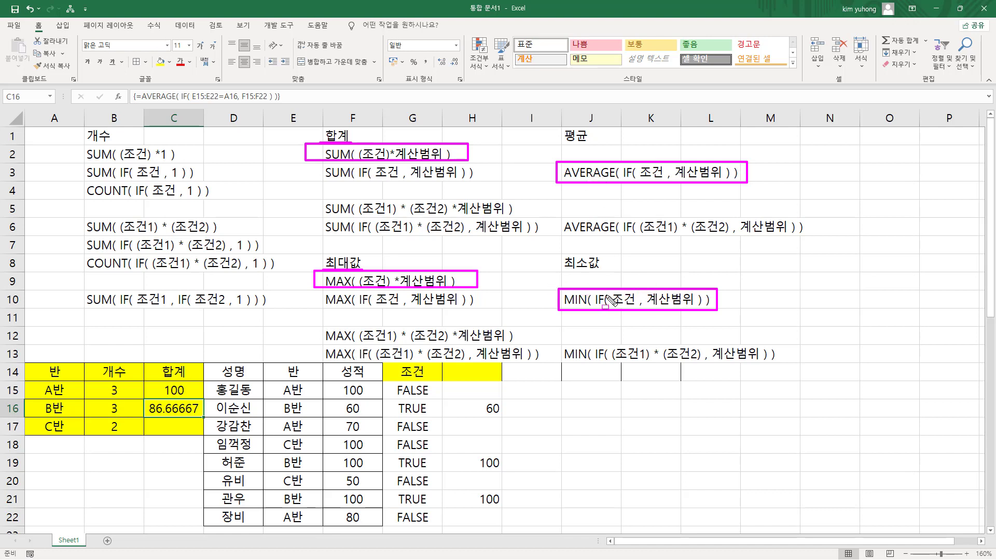
{"action": "key", "text": "Escape"}
Clear the helper values in G15:H22 and the formula in C16
{"action": "left_click_drag", "start_coordinate": [433, 393], "coordinate": [478, 512]}
{"action": "key", "text": "Delete"}
{"action": "left_click", "coordinate": [200, 408]}
{"action": "key", "text": "Delete"}
Examine the condition (E15:E22=A15) in C15's MAX formula and re-enter it as an array formula
{"action": "left_click", "coordinate": [201, 396]}
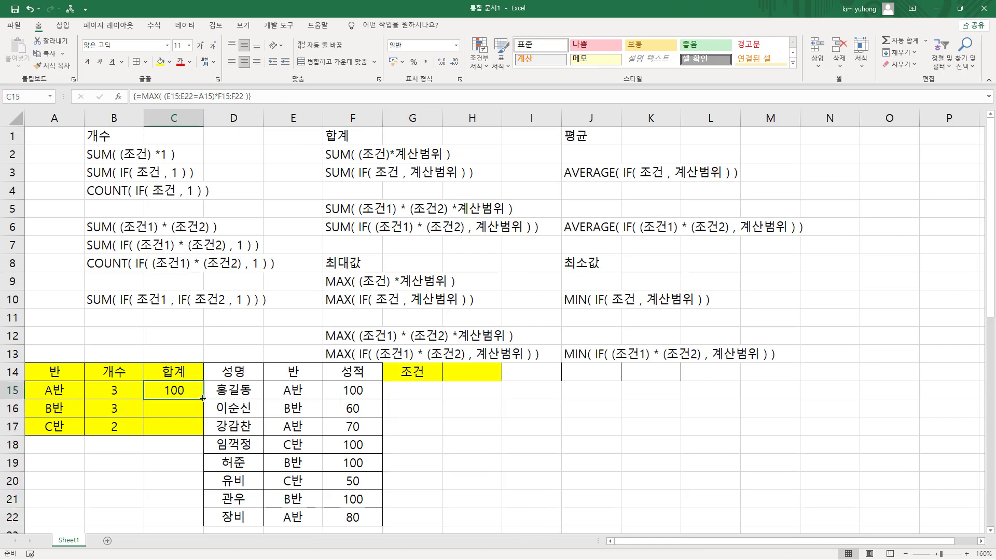
{"action": "double_click", "coordinate": [191, 391]}
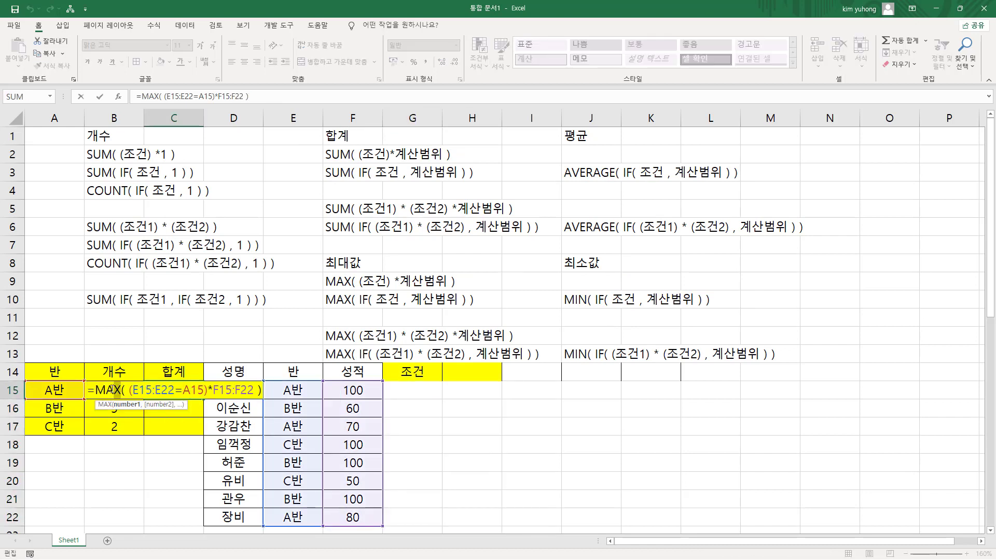
{"action": "left_click", "coordinate": [136, 390]}
{"action": "left_click_drag", "start_coordinate": [131, 390], "coordinate": [207, 389]}
{"action": "key", "text": "ctrl+shift+Return"}
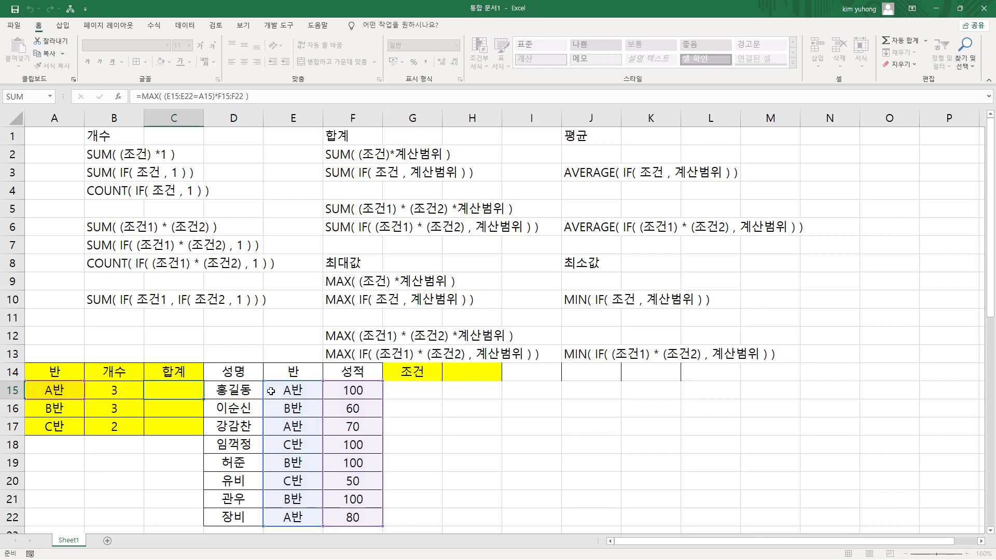
Enter =E15=$A$15 in G15 and fill it down through G22 to test each class against A반
{"action": "left_click", "coordinate": [403, 391]}
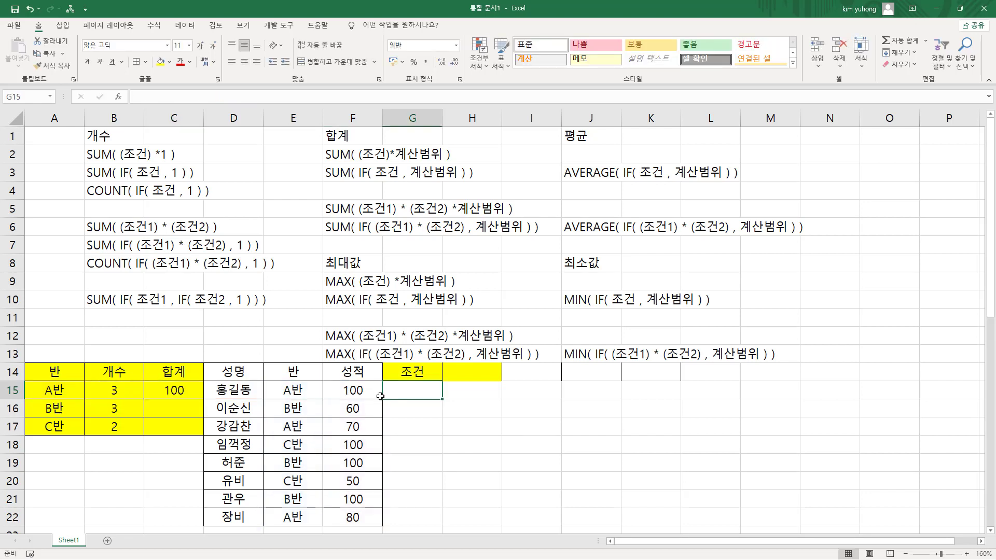
{"action": "type", "text": "="}
{"action": "left_click", "coordinate": [291, 390]}
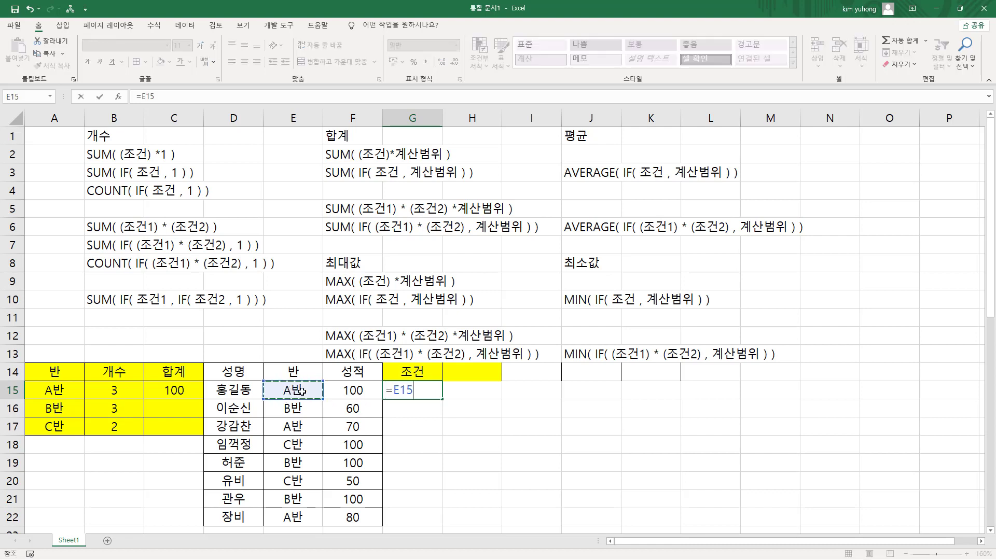
{"action": "type", "text": "="}
{"action": "left_click", "coordinate": [56, 391]}
{"action": "key", "text": "F4"}
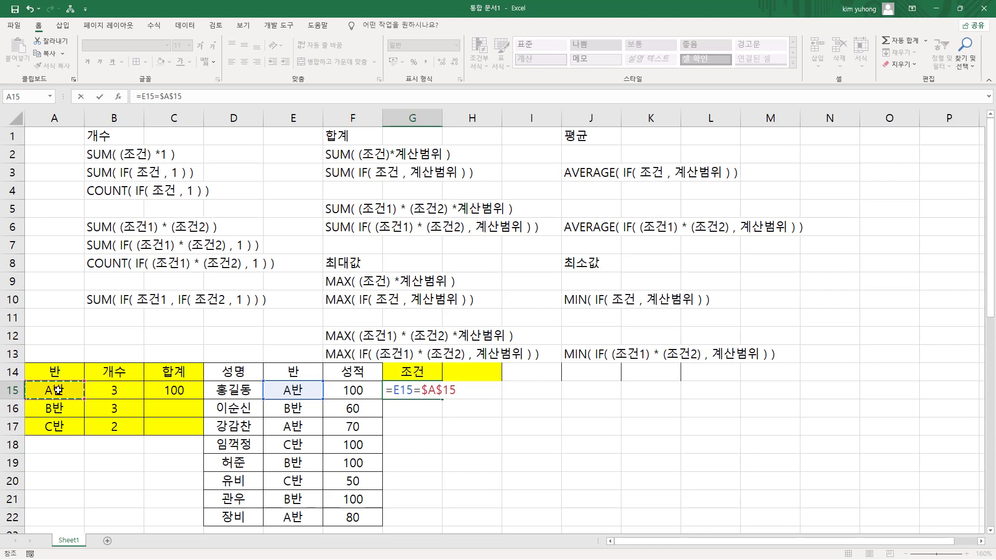
{"action": "key", "text": "Return"}
{"action": "left_click", "coordinate": [435, 393]}
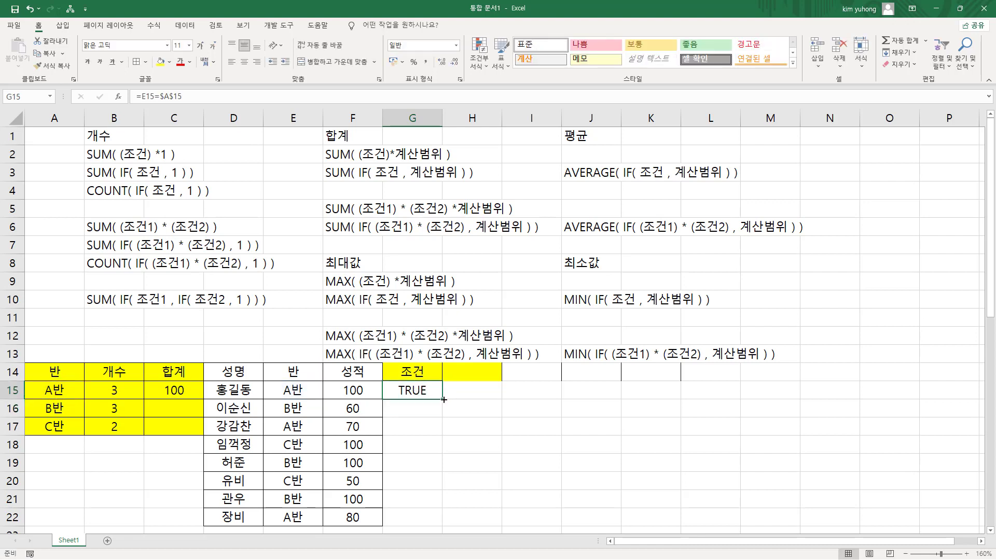
{"action": "left_click_drag", "start_coordinate": [443, 399], "coordinate": [441, 519]}
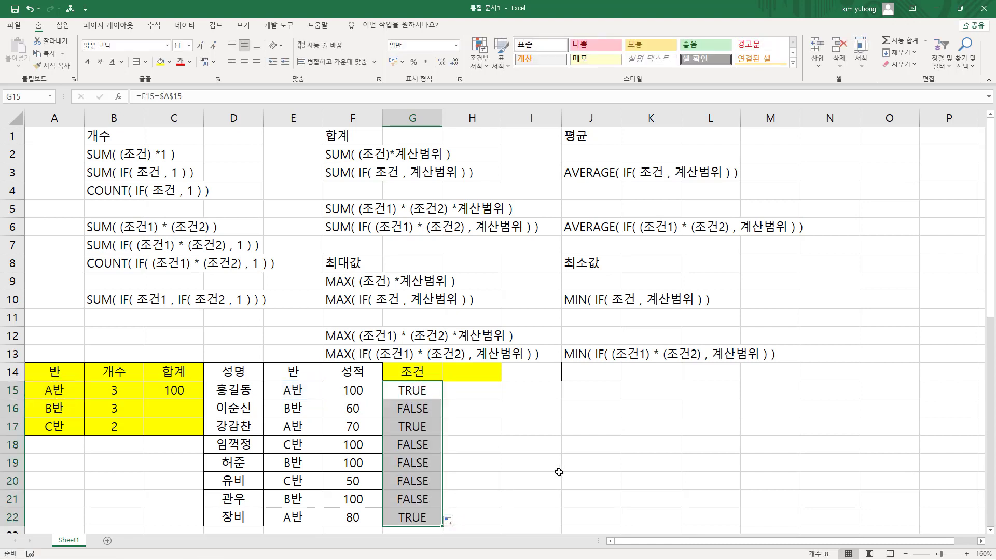
Examine C15's MAX formula, relating the condition E15:E22=A15 to G15:G22 and the multiplied range to the scores in F15:F22
{"action": "key", "text": "Escape"}
{"action": "double_click", "coordinate": [170, 391]}
{"action": "left_click", "coordinate": [170, 391]}
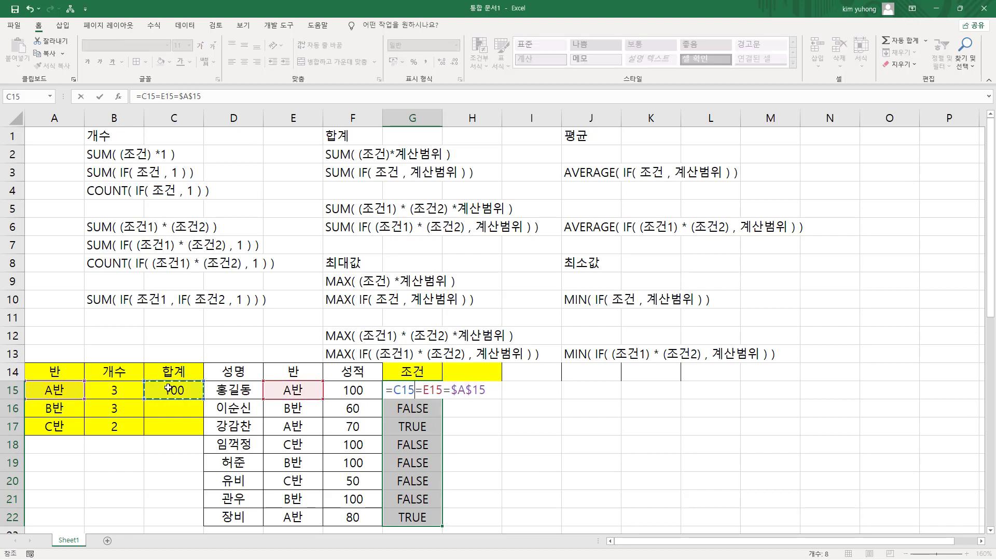
{"action": "key", "text": "Escape"}
{"action": "left_click", "coordinate": [170, 391]}
{"action": "double_click", "coordinate": [176, 390]}
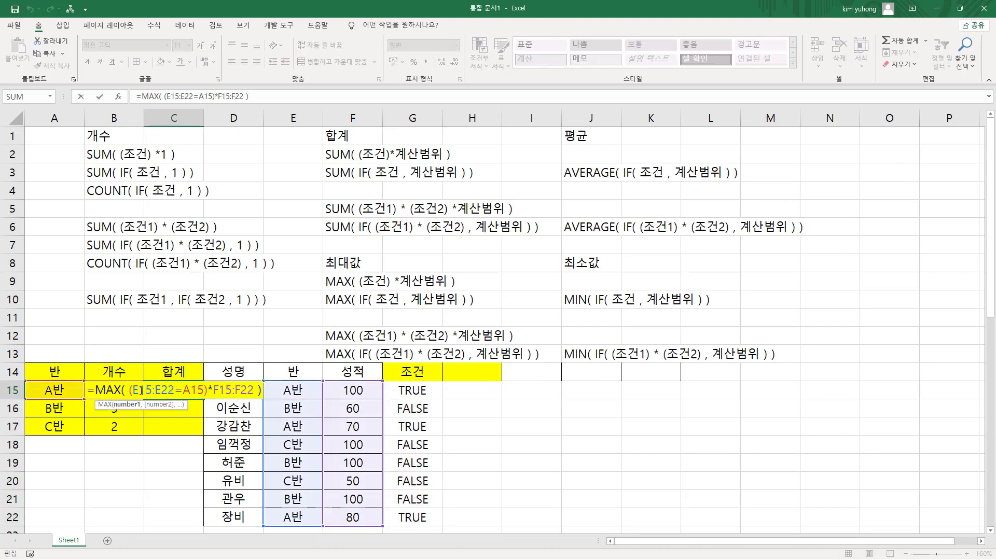
{"action": "left_click_drag", "start_coordinate": [132, 390], "coordinate": [197, 390]}
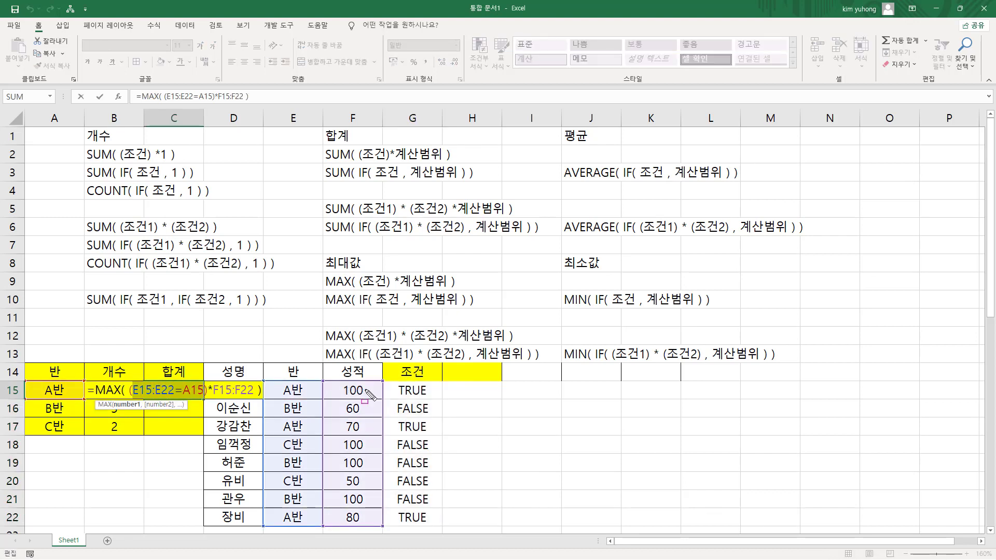
{"action": "left_click_drag", "start_coordinate": [399, 384], "coordinate": [441, 529]}
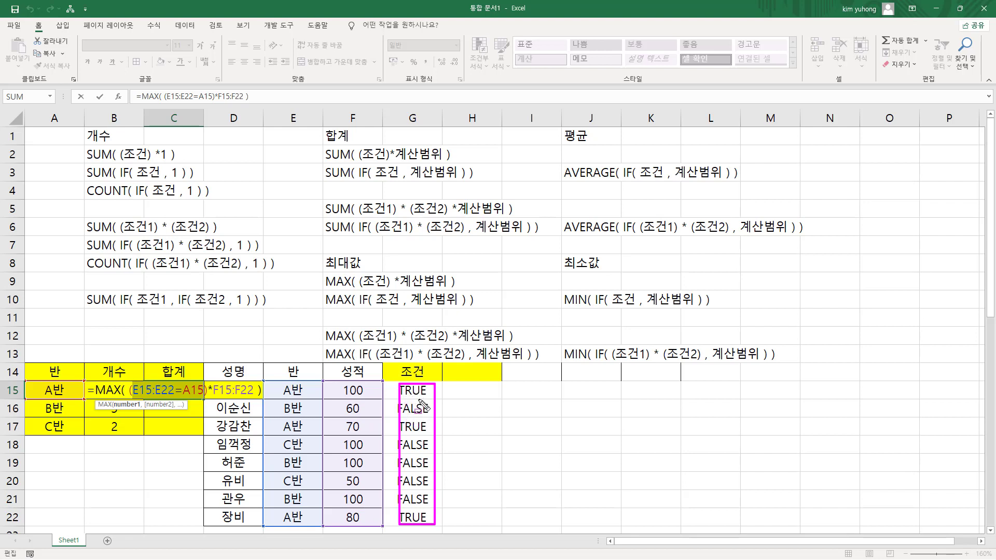
{"action": "mouse_move", "coordinate": [206, 397]}
{"action": "left_mouse_down"}
{"action": "mouse_move", "coordinate": [253, 395]}
{"action": "mouse_move", "coordinate": [254, 381]}
{"action": "left_mouse_up"}
{"action": "mouse_move", "coordinate": [341, 410]}
{"action": "left_mouse_down"}
{"action": "mouse_move", "coordinate": [338, 385]}
{"action": "mouse_move", "coordinate": [362, 520]}
{"action": "left_mouse_up"}
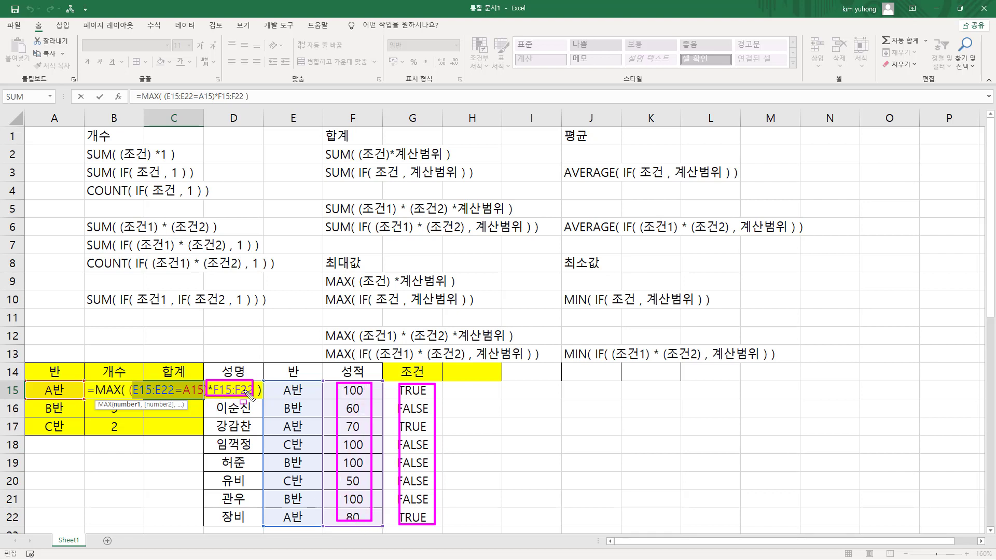
{"action": "key", "text": "Escape"}
{"action": "left_click", "coordinate": [469, 390]}
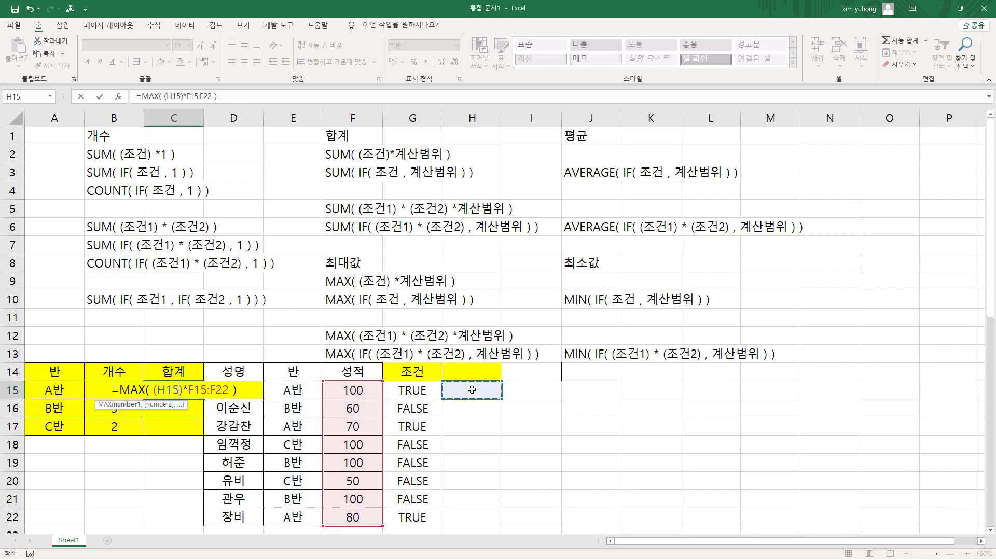
{"action": "key", "text": "Escape"}
Enter =G15*F15 in H15 and fill it down through H22 to multiply each condition by its score
{"action": "left_click", "coordinate": [466, 393]}
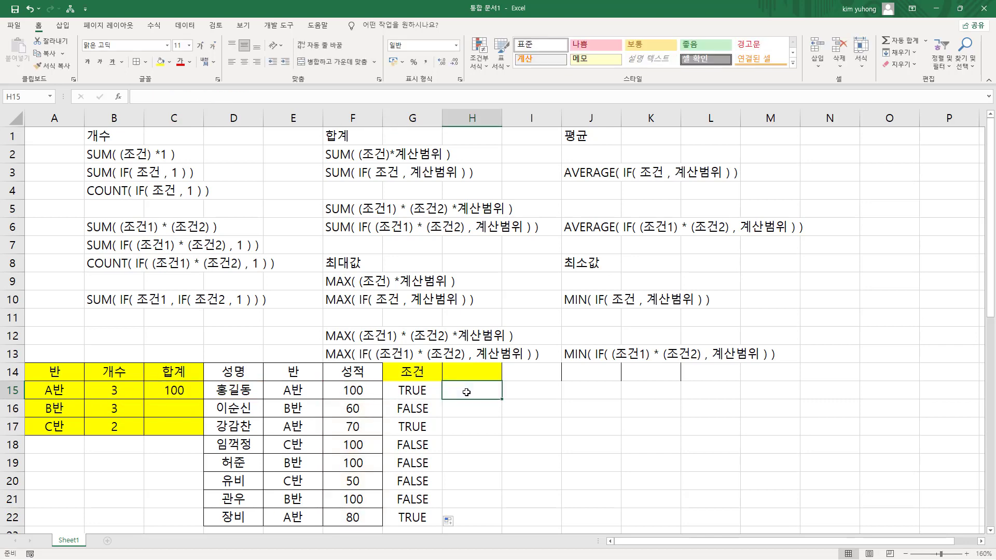
{"action": "type", "text": "="}
{"action": "key", "text": "Left"}
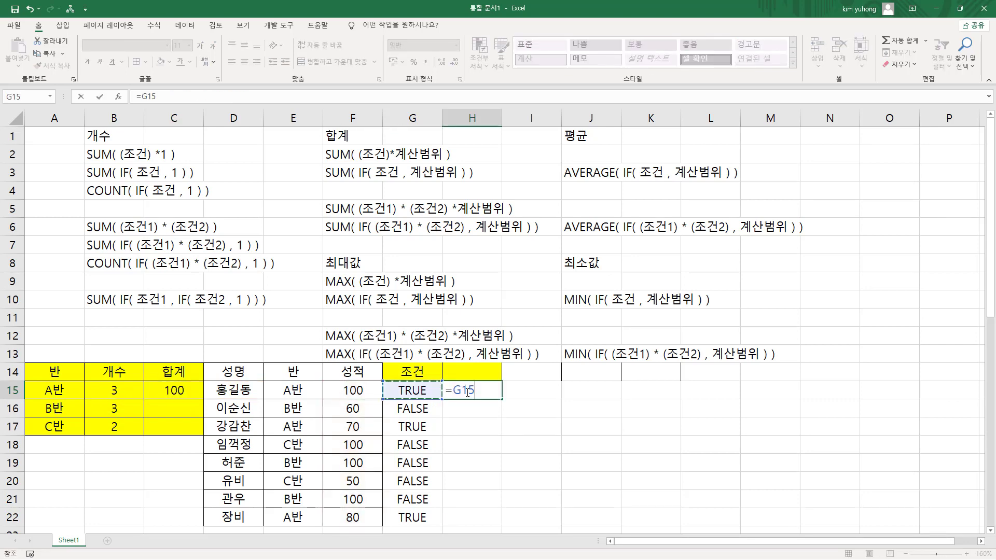
{"action": "type", "text": "*"}
{"action": "key", "text": "Left"}
{"action": "key", "text": "Left"}
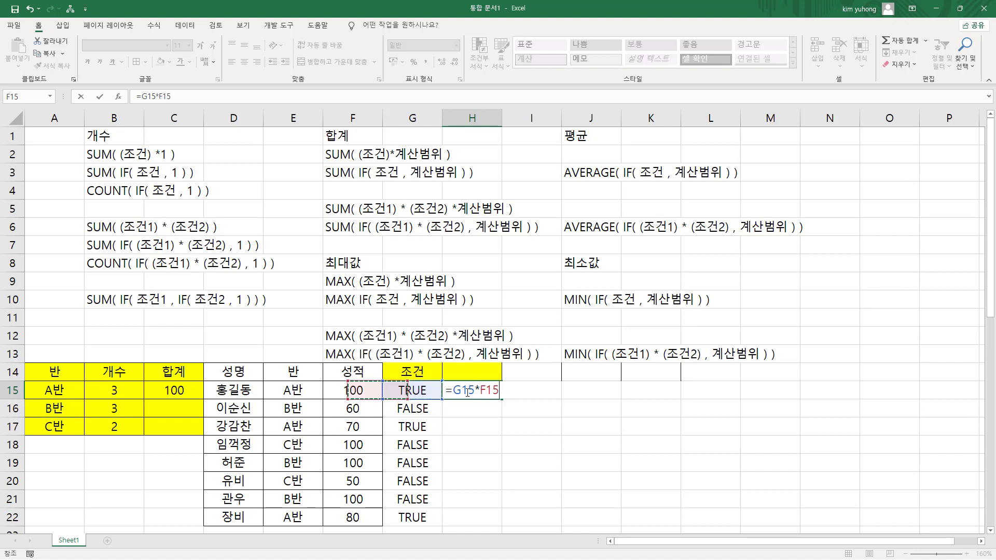
{"action": "key", "text": "Return"}
{"action": "key", "text": "Up"}
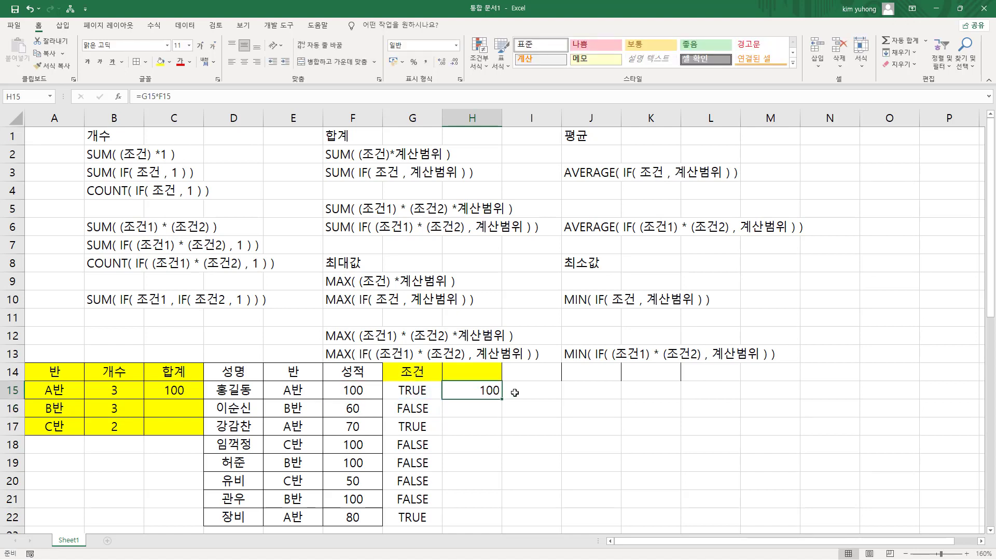
{"action": "left_click_drag", "start_coordinate": [503, 401], "coordinate": [507, 519]}
Compare the multiplied scores in H15:H22 with the MAX result in C15
{"action": "mouse_move", "coordinate": [467, 379]}
{"action": "left_mouse_down"}
{"action": "mouse_move", "coordinate": [506, 488]}
{"action": "mouse_move", "coordinate": [510, 536]}
{"action": "left_mouse_up"}
{"action": "mouse_move", "coordinate": [151, 384]}
{"action": "left_mouse_down"}
{"action": "mouse_move", "coordinate": [176, 400]}
{"action": "mouse_move", "coordinate": [146, 387]}
{"action": "left_mouse_up"}
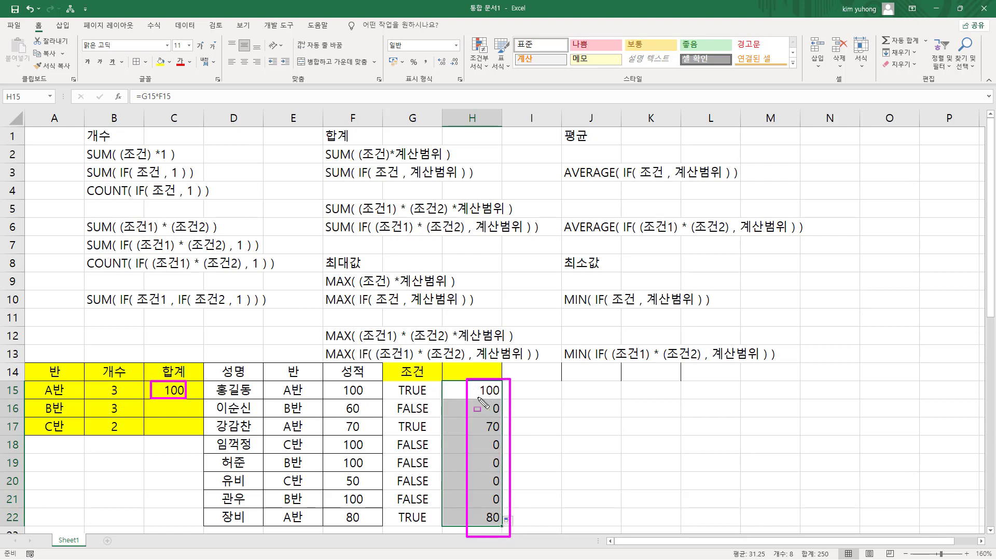
{"action": "mouse_move", "coordinate": [478, 399]}
{"action": "left_mouse_down"}
{"action": "mouse_move", "coordinate": [501, 398]}
{"action": "mouse_move", "coordinate": [497, 385]}
{"action": "mouse_move", "coordinate": [475, 397]}
{"action": "left_mouse_up"}
{"action": "key", "text": "Escape"}
{"action": "key", "text": "Escape"}
Replace MAX with SUM in C15's formula and enter it as an array formula
{"action": "double_click", "coordinate": [169, 390]}
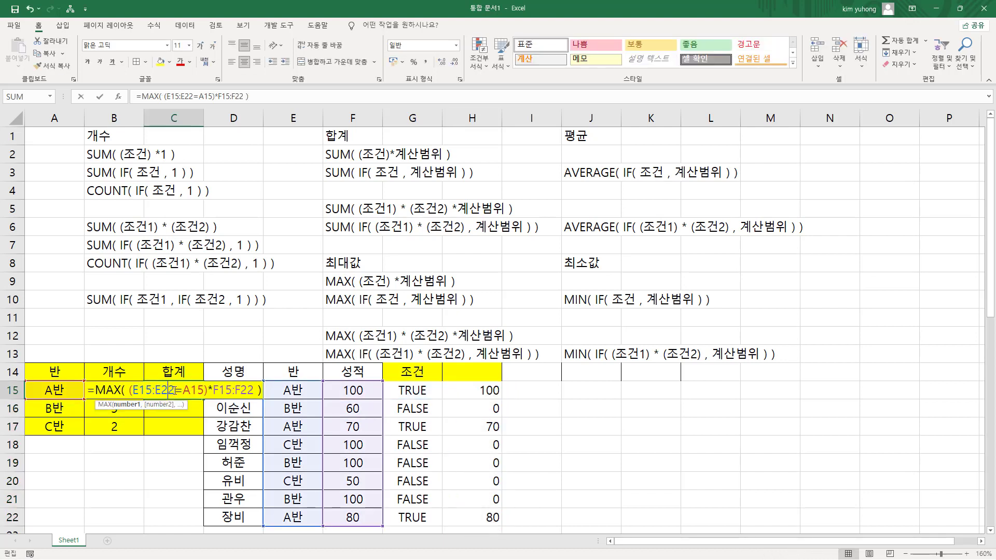
{"action": "left_click", "coordinate": [127, 392]}
{"action": "left_click_drag", "start_coordinate": [118, 392], "coordinate": [97, 390]}
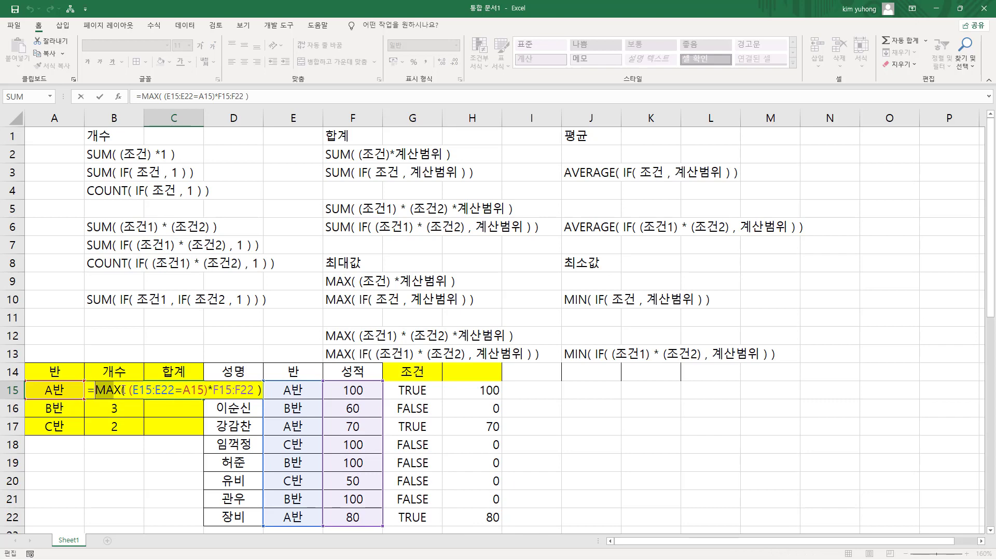
{"action": "double_click", "coordinate": [97, 389]}
{"action": "type", "text": "SUM"}
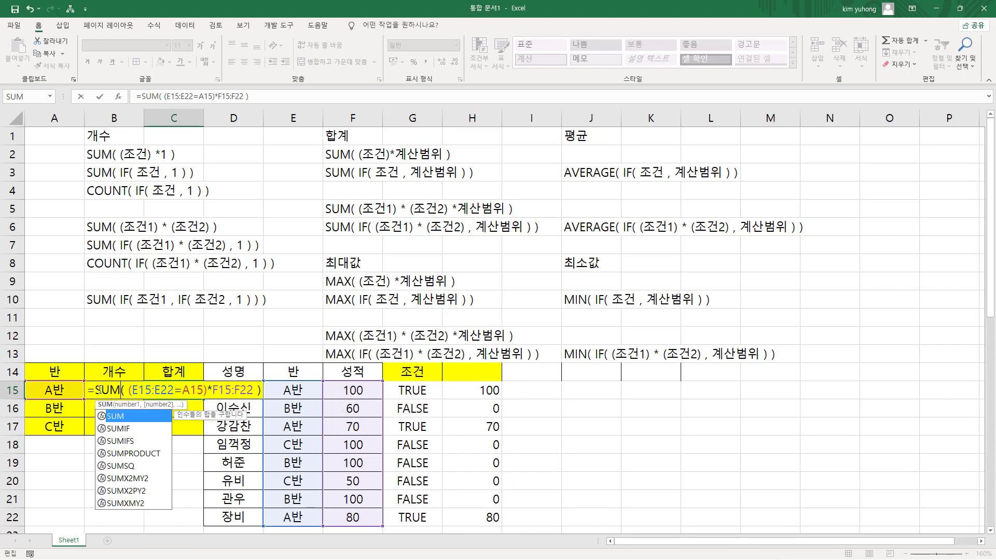
{"action": "key", "text": "ctrl+shift+Return"}
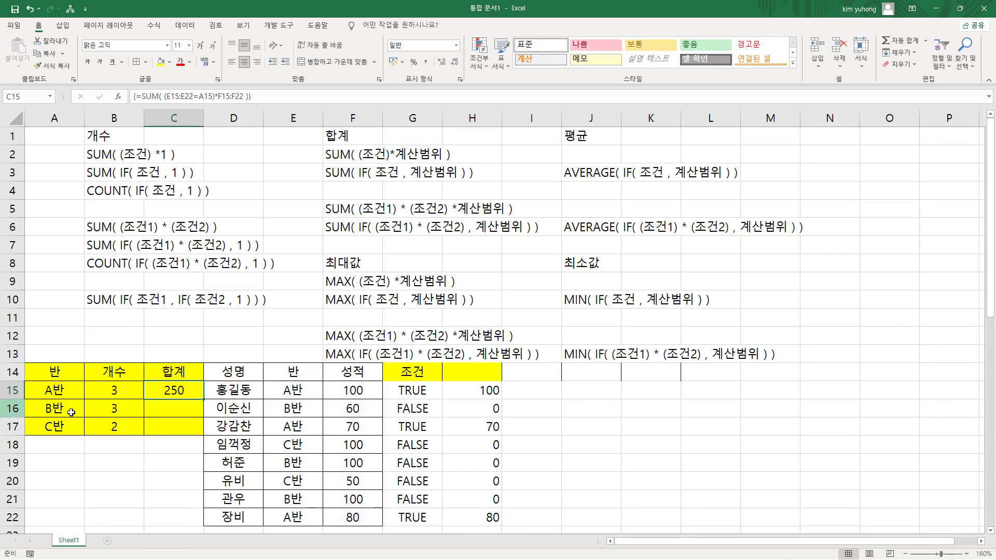
Compare the multiplied scores in H15:H22 with the SUM result in C15
{"action": "mouse_move", "coordinate": [463, 382]}
{"action": "left_mouse_down"}
{"action": "mouse_move", "coordinate": [463, 523]}
{"action": "mouse_move", "coordinate": [502, 382]}
{"action": "left_mouse_up"}
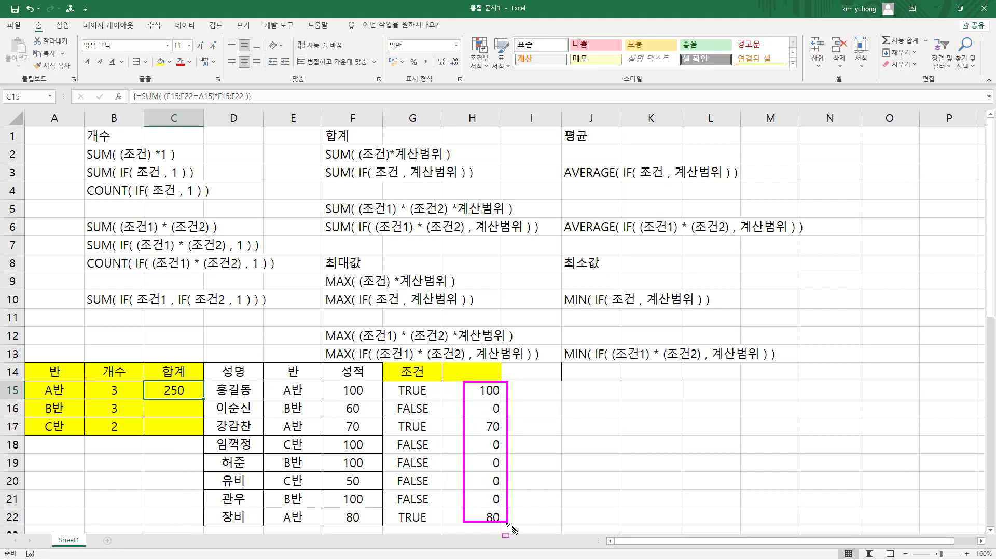
{"action": "left_click_drag", "start_coordinate": [156, 396], "coordinate": [190, 397]}
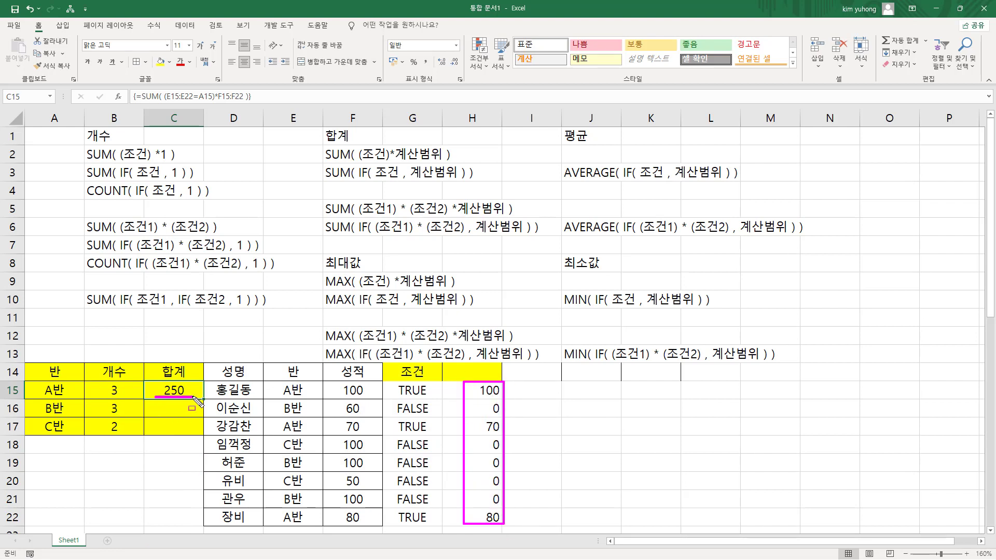
{"action": "key", "text": "Escape"}
Replace SUM with AVERAGE in C15's formula and enter it as an array formula
{"action": "double_click", "coordinate": [168, 390]}
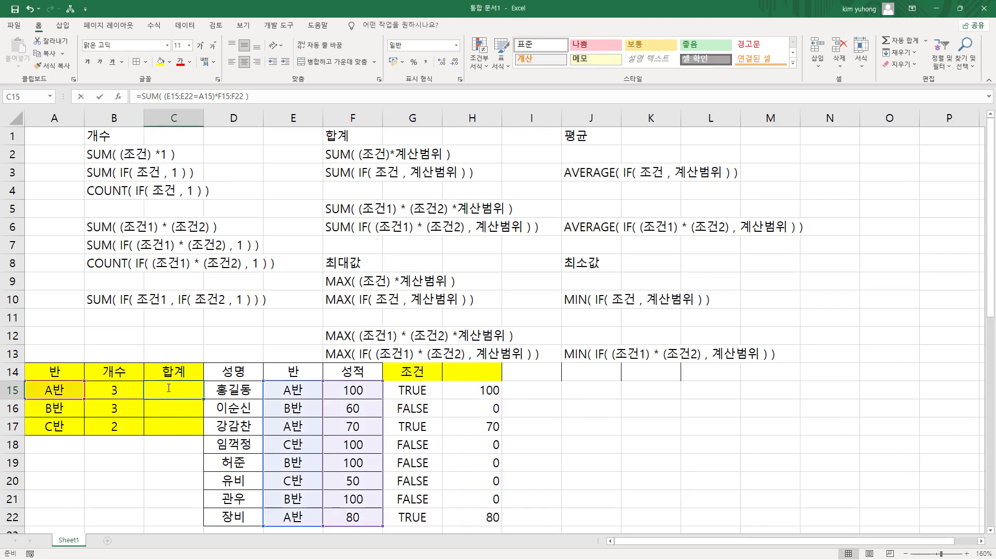
{"action": "left_click_drag", "start_coordinate": [121, 390], "coordinate": [97, 390]}
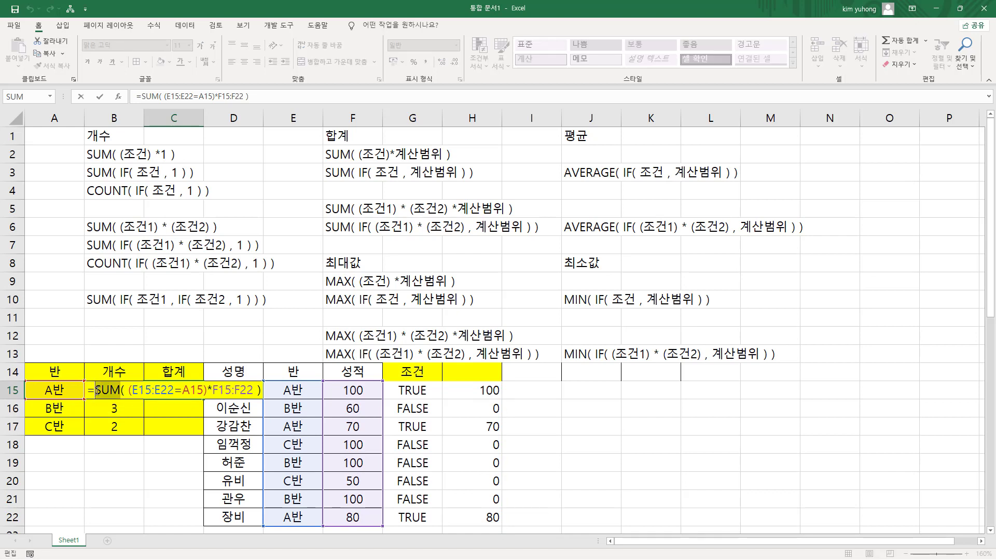
{"action": "type", "text": "AVERAGE"}
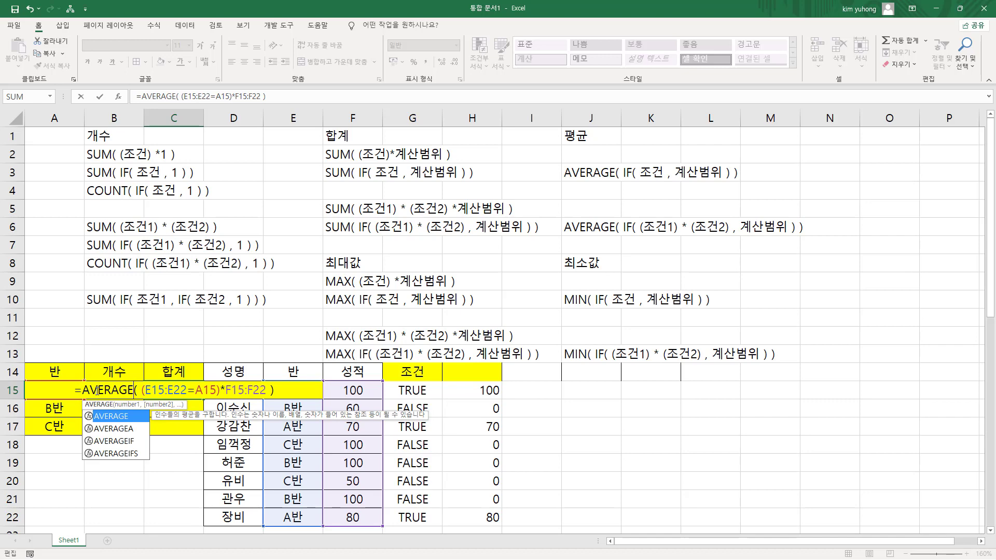
{"action": "key", "text": "ctrl+shift+Return"}
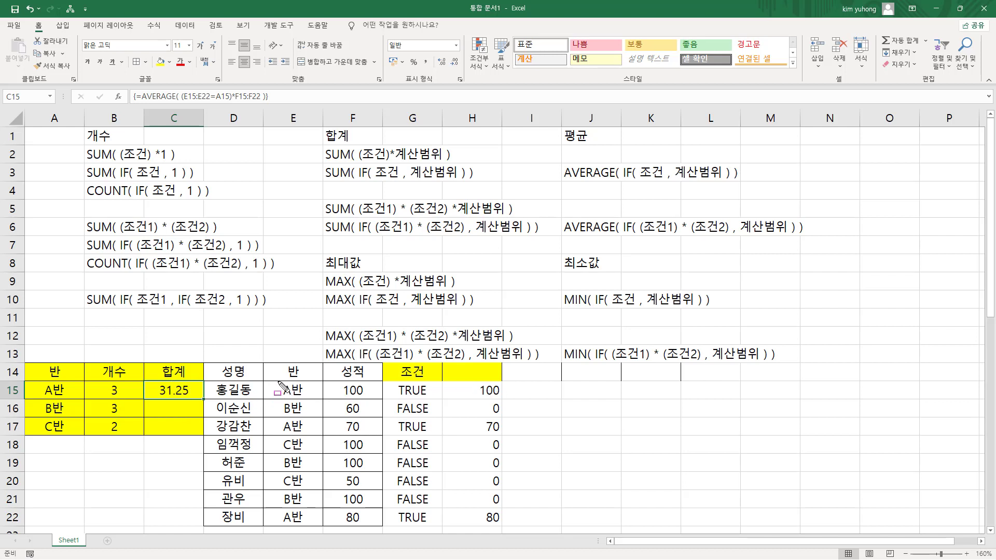
Check the AVERAGE result in C15 against the A반 scores in rows 15, 17 and 22
{"action": "left_click_drag", "start_coordinate": [278, 381], "coordinate": [370, 397]}
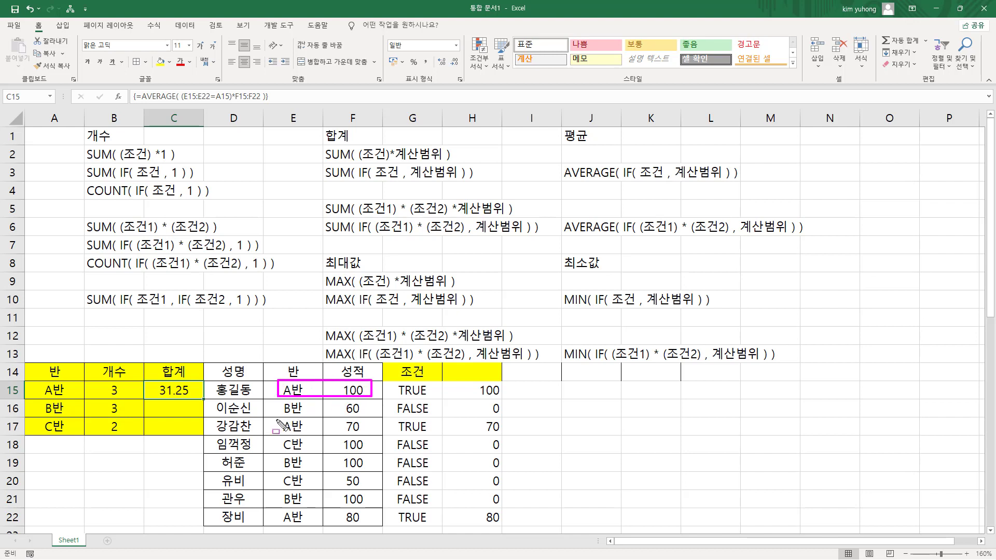
{"action": "left_click_drag", "start_coordinate": [275, 418], "coordinate": [378, 435]}
{"action": "mouse_move", "coordinate": [282, 503]}
{"action": "left_mouse_down"}
{"action": "mouse_move", "coordinate": [378, 530]}
{"action": "mouse_move", "coordinate": [368, 527]}
{"action": "left_mouse_up"}
{"action": "left_click_drag", "start_coordinate": [347, 419], "coordinate": [370, 432]}
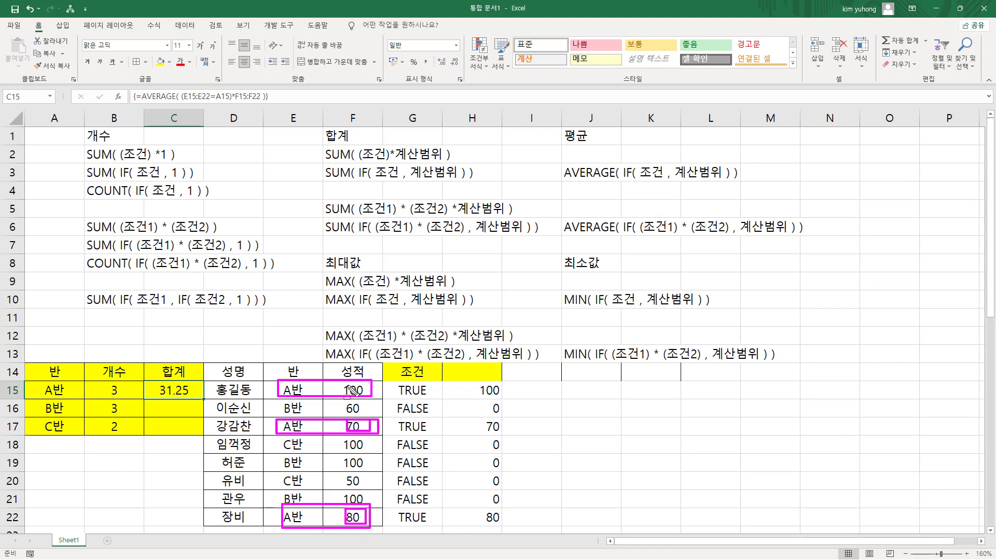
{"action": "left_click_drag", "start_coordinate": [338, 382], "coordinate": [371, 397]}
{"action": "mouse_move", "coordinate": [153, 397]}
{"action": "left_mouse_down"}
{"action": "mouse_move", "coordinate": [196, 396]}
{"action": "mouse_move", "coordinate": [196, 378]}
{"action": "left_mouse_up"}
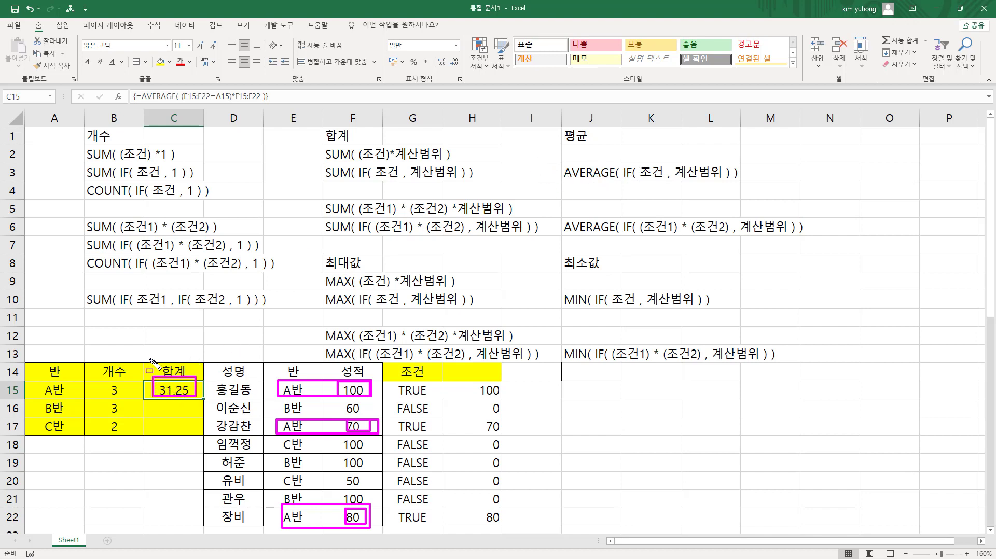
{"action": "key", "text": "Escape"}
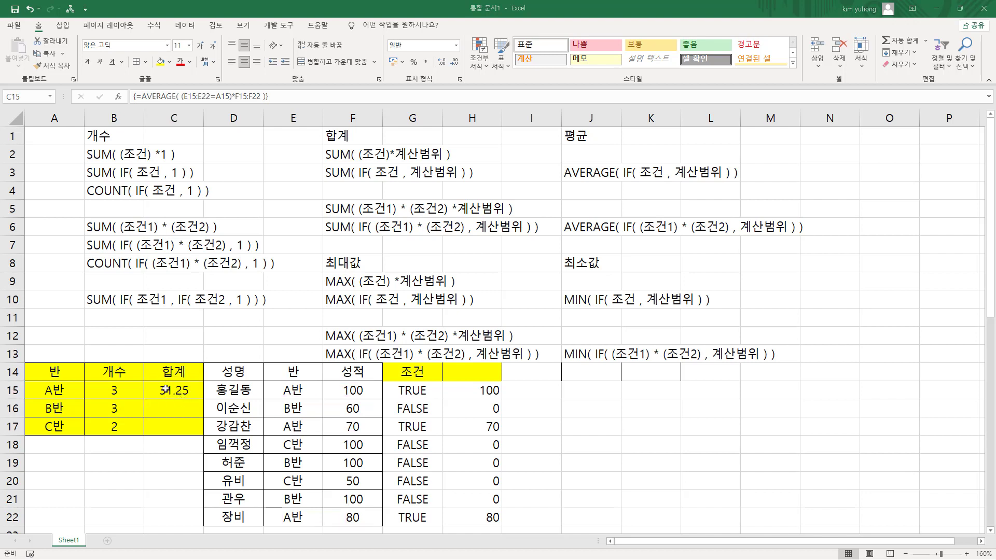
Open C15's AVERAGE formula and compare its condition and score range with columns G and F and the products in H15:H22
{"action": "double_click", "coordinate": [165, 390]}
{"action": "mouse_move", "coordinate": [143, 398]}
{"action": "left_mouse_down"}
{"action": "mouse_move", "coordinate": [212, 407]}
{"action": "mouse_move", "coordinate": [216, 384]}
{"action": "left_mouse_up"}
{"action": "left_click_drag", "start_coordinate": [397, 382], "coordinate": [430, 522]}
{"action": "left_click_drag", "start_coordinate": [220, 395], "coordinate": [268, 395]}
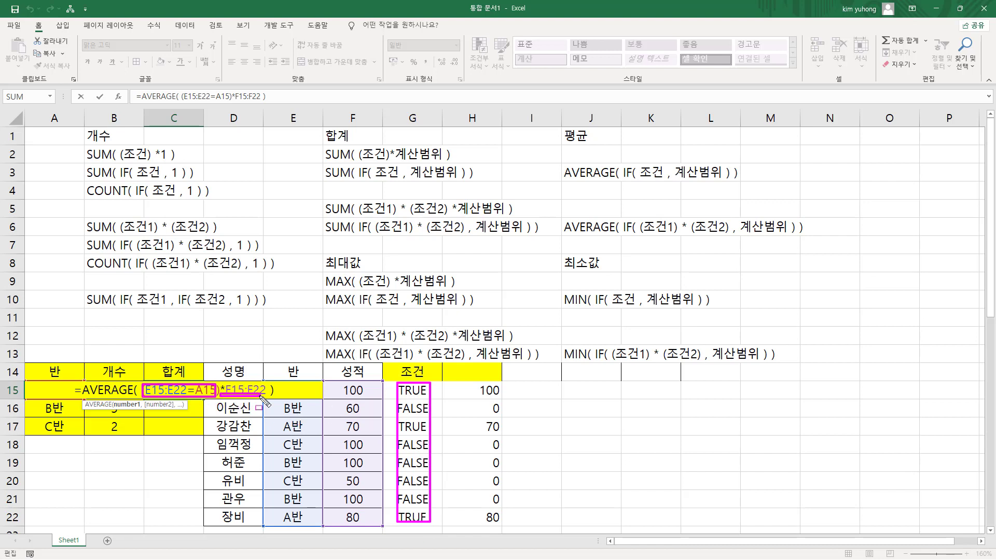
{"action": "left_click_drag", "start_coordinate": [335, 379], "coordinate": [372, 525]}
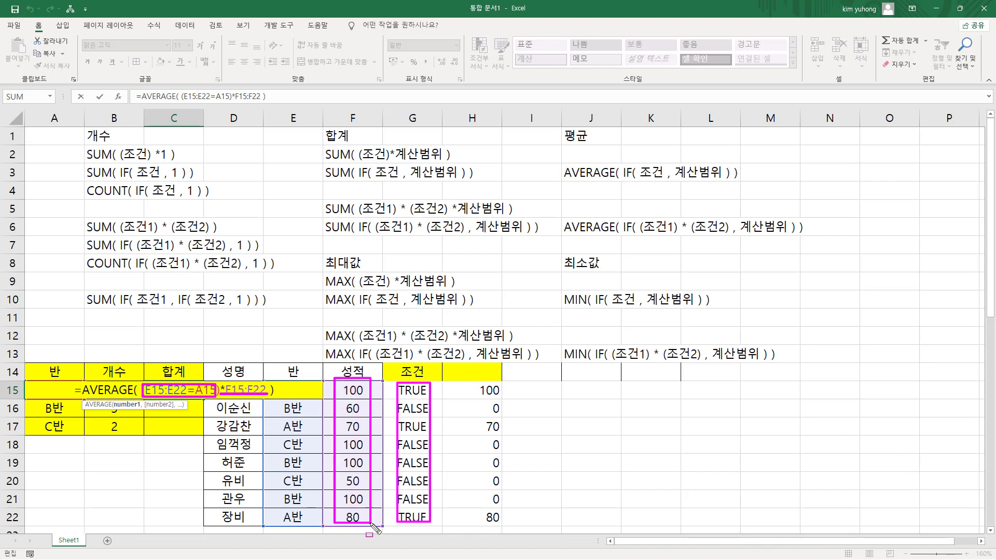
{"action": "left_click_drag", "start_coordinate": [473, 382], "coordinate": [506, 530]}
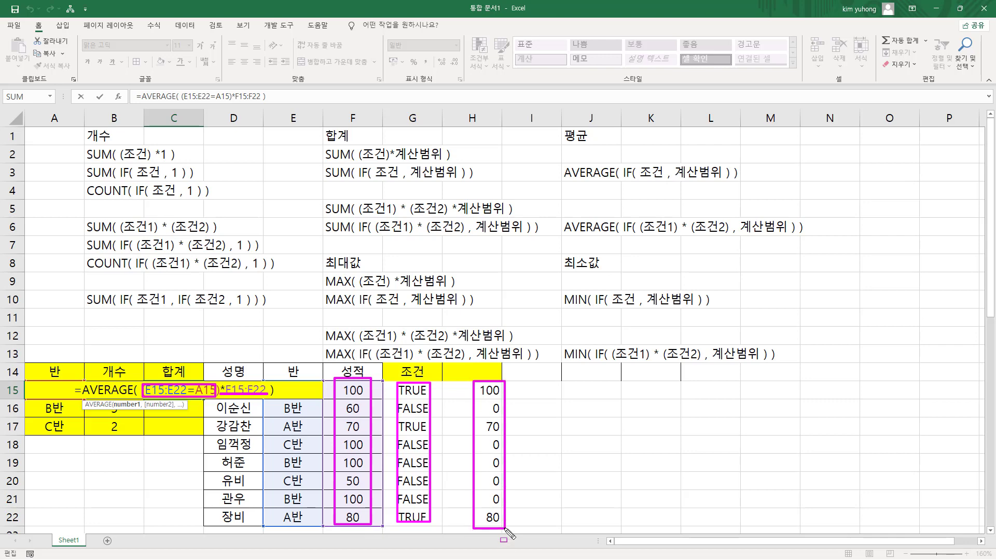
{"action": "key", "text": "Escape"}
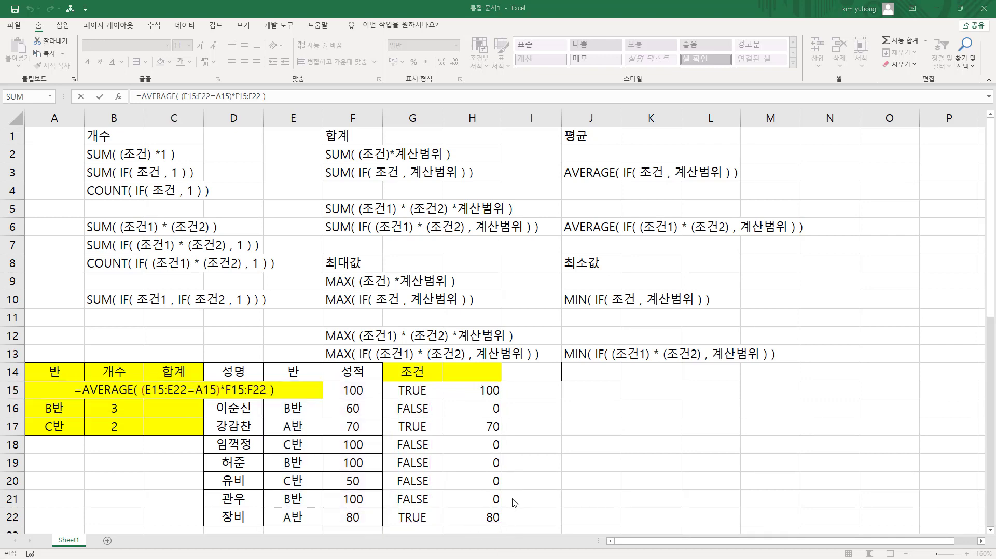
Examine how the TRUE and FALSE rows in G15:G22 determine the multiplied scores in H15:H22
{"action": "left_click_drag", "start_coordinate": [477, 382], "coordinate": [511, 530]}
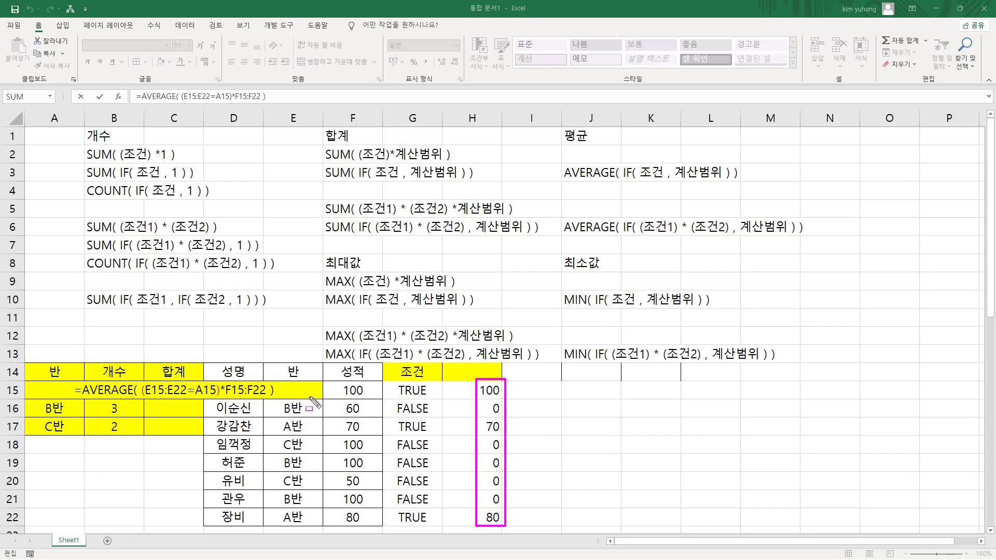
{"action": "left_click_drag", "start_coordinate": [453, 383], "coordinate": [528, 397]}
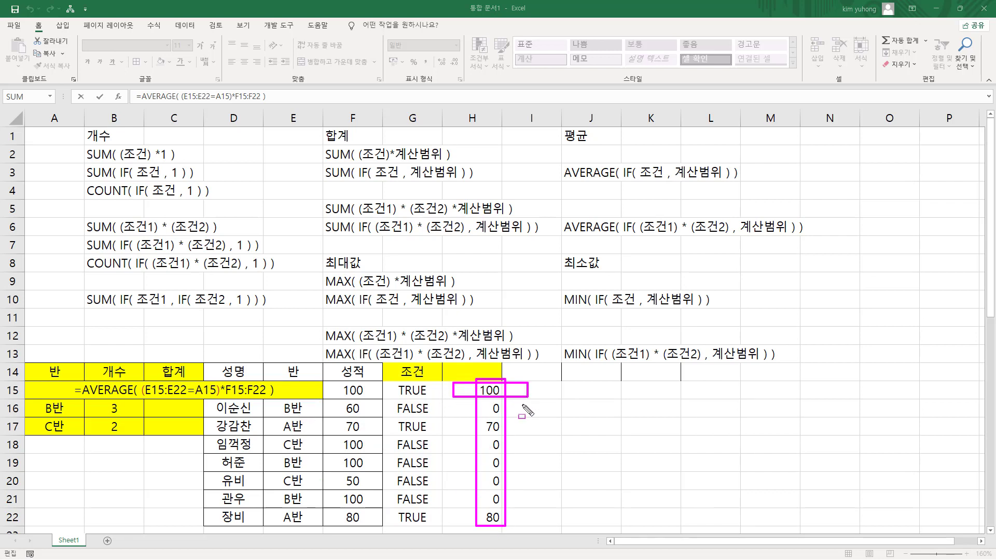
{"action": "left_click_drag", "start_coordinate": [447, 418], "coordinate": [535, 432]}
{"action": "mouse_move", "coordinate": [463, 511]}
{"action": "left_mouse_down"}
{"action": "mouse_move", "coordinate": [521, 528]}
{"action": "mouse_move", "coordinate": [527, 511]}
{"action": "left_mouse_up"}
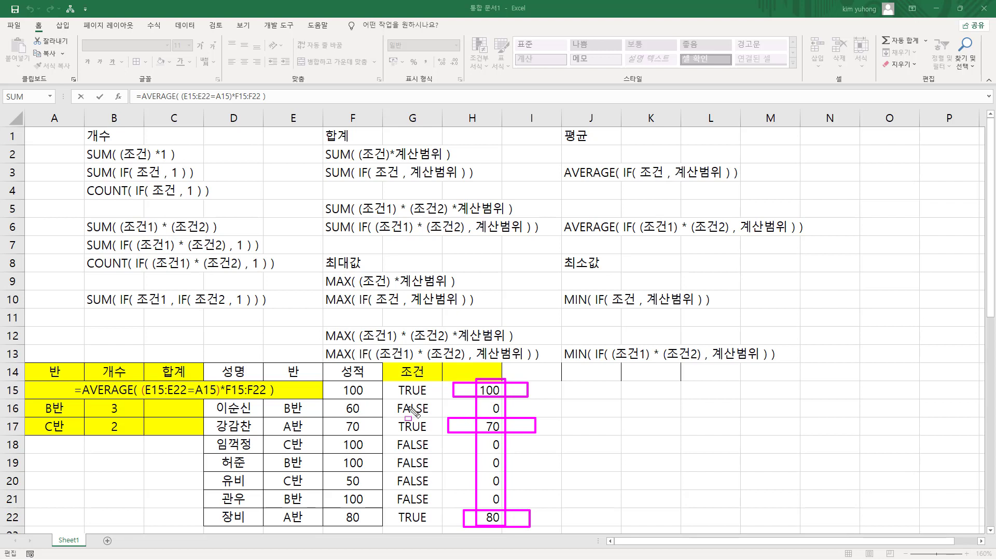
{"action": "left_click_drag", "start_coordinate": [334, 399], "coordinate": [447, 413]}
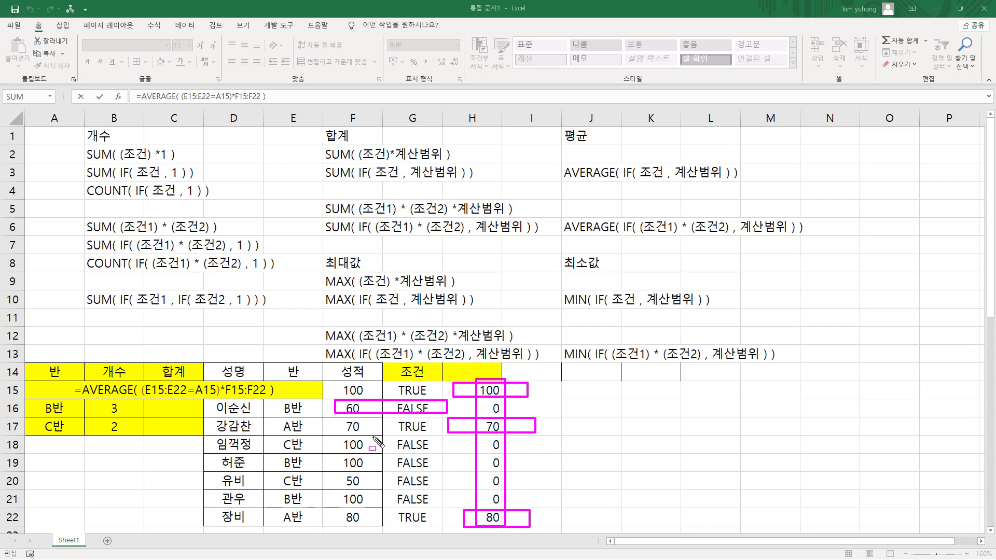
{"action": "left_click_drag", "start_coordinate": [326, 439], "coordinate": [436, 507]}
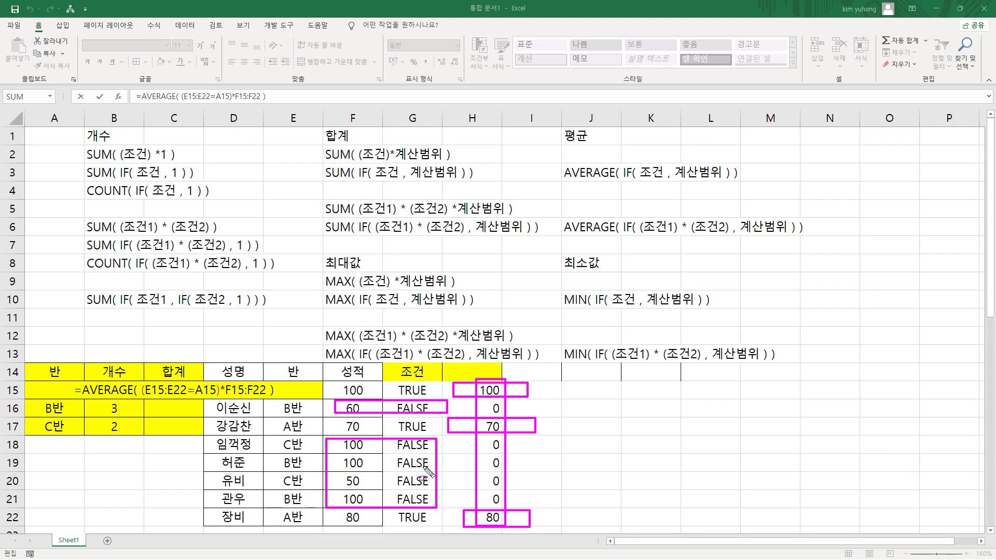
{"action": "left_click_drag", "start_coordinate": [486, 404], "coordinate": [517, 413]}
{"action": "mouse_move", "coordinate": [481, 442]}
{"action": "left_mouse_down"}
{"action": "mouse_move", "coordinate": [511, 455]}
{"action": "mouse_move", "coordinate": [506, 468]}
{"action": "left_mouse_up"}
{"action": "mouse_move", "coordinate": [483, 474]}
{"action": "left_mouse_down"}
{"action": "mouse_move", "coordinate": [501, 478]}
{"action": "mouse_move", "coordinate": [514, 506]}
{"action": "left_mouse_up"}
{"action": "key", "text": "Escape"}
Check which H15:H22 values the AVERAGE formula includes, and re-enter C15 as an array formula
{"action": "left_click_drag", "start_coordinate": [475, 384], "coordinate": [512, 393]}
{"action": "left_click_drag", "start_coordinate": [478, 422], "coordinate": [513, 431]}
{"action": "left_click_drag", "start_coordinate": [477, 523], "coordinate": [479, 513]}
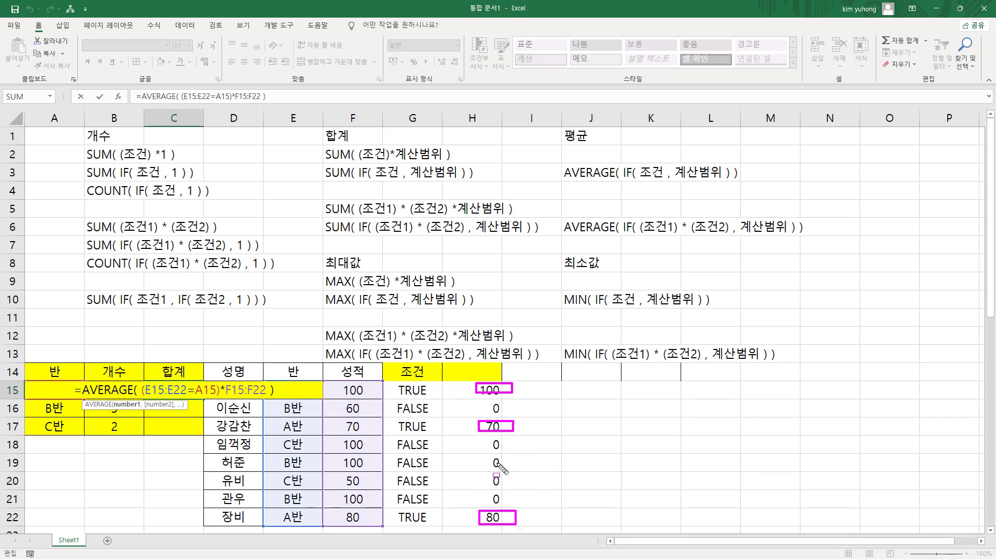
{"action": "left_click_drag", "start_coordinate": [489, 436], "coordinate": [506, 502]}
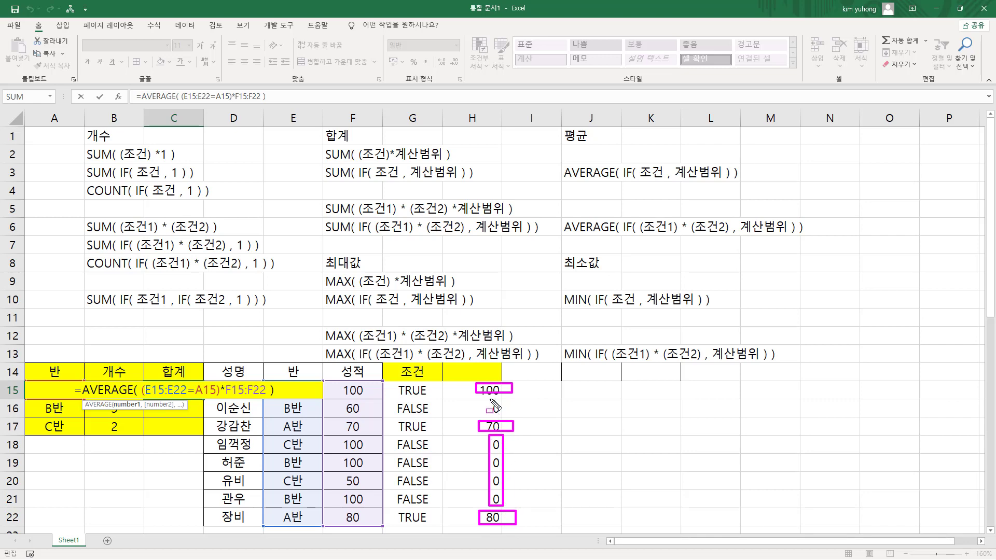
{"action": "left_click_drag", "start_coordinate": [490, 400], "coordinate": [504, 418]}
{"action": "key", "text": "Escape"}
{"action": "key", "text": "ctrl+shift+Return"}
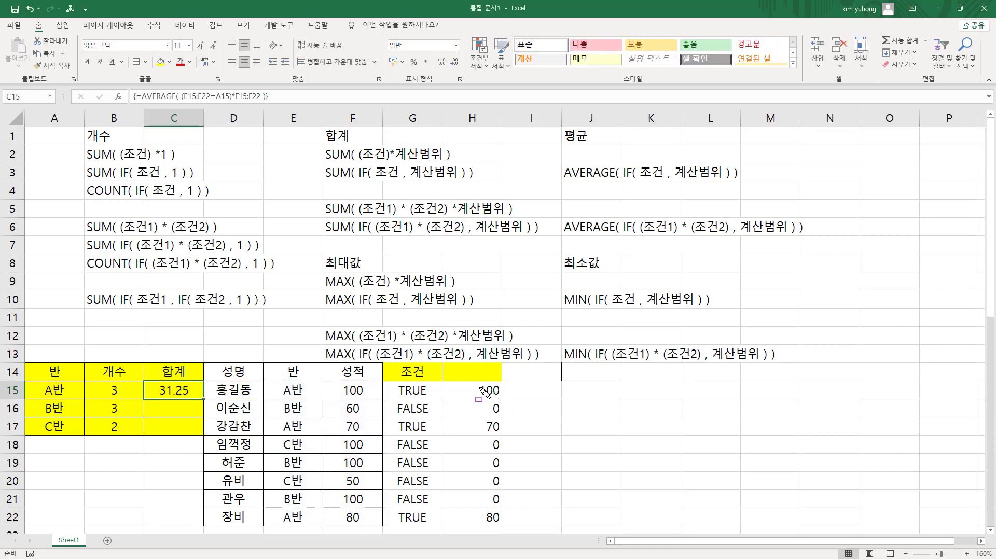
Compare the A반 scores in H15, H17 and H22 with the non-matching rows counted in C15's average
{"action": "mouse_move", "coordinate": [476, 381]}
{"action": "left_mouse_down"}
{"action": "mouse_move", "coordinate": [507, 396]}
{"action": "mouse_move", "coordinate": [492, 426]}
{"action": "mouse_move", "coordinate": [501, 432]}
{"action": "left_mouse_up"}
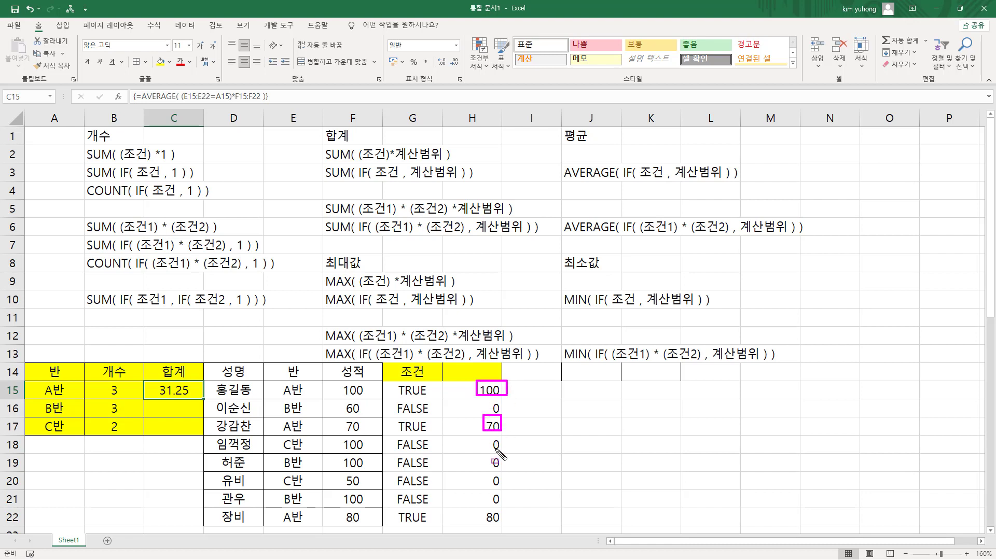
{"action": "mouse_move", "coordinate": [482, 513]}
{"action": "left_mouse_down"}
{"action": "mouse_move", "coordinate": [493, 525]}
{"action": "mouse_move", "coordinate": [519, 514]}
{"action": "left_mouse_up"}
{"action": "key", "text": "e"}
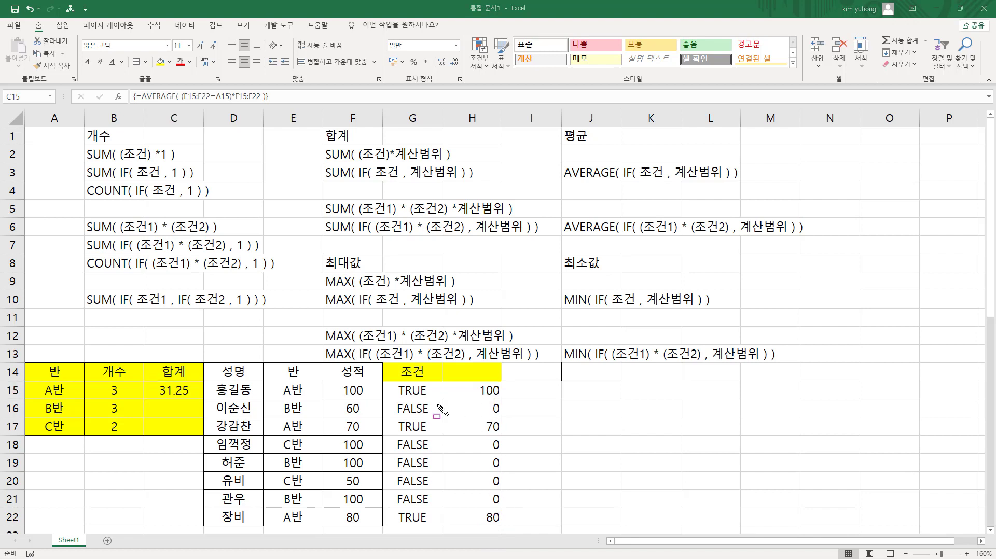
{"action": "mouse_move", "coordinate": [475, 381]}
{"action": "left_mouse_down"}
{"action": "mouse_move", "coordinate": [482, 528]}
{"action": "mouse_move", "coordinate": [517, 528]}
{"action": "left_mouse_up"}
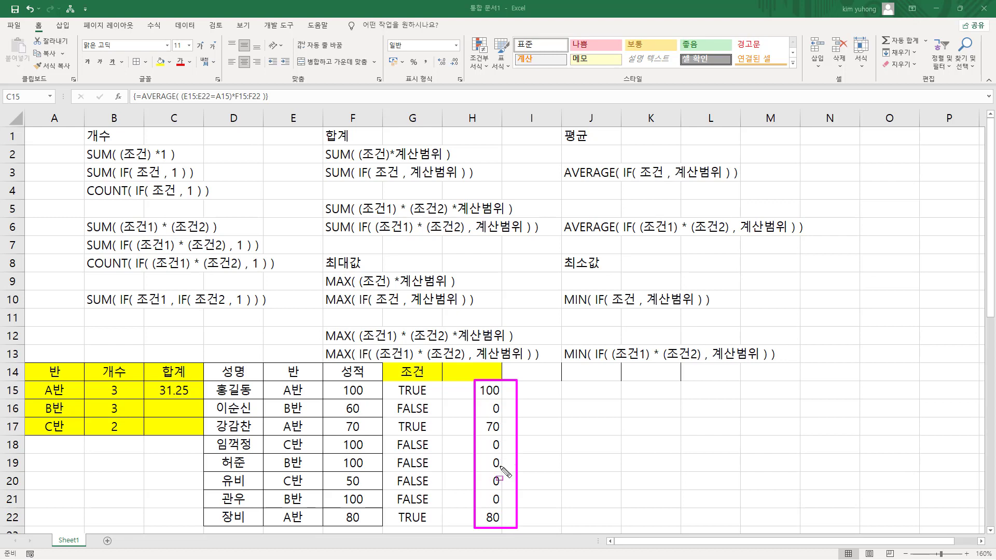
{"action": "left_click_drag", "start_coordinate": [490, 439], "coordinate": [508, 503]}
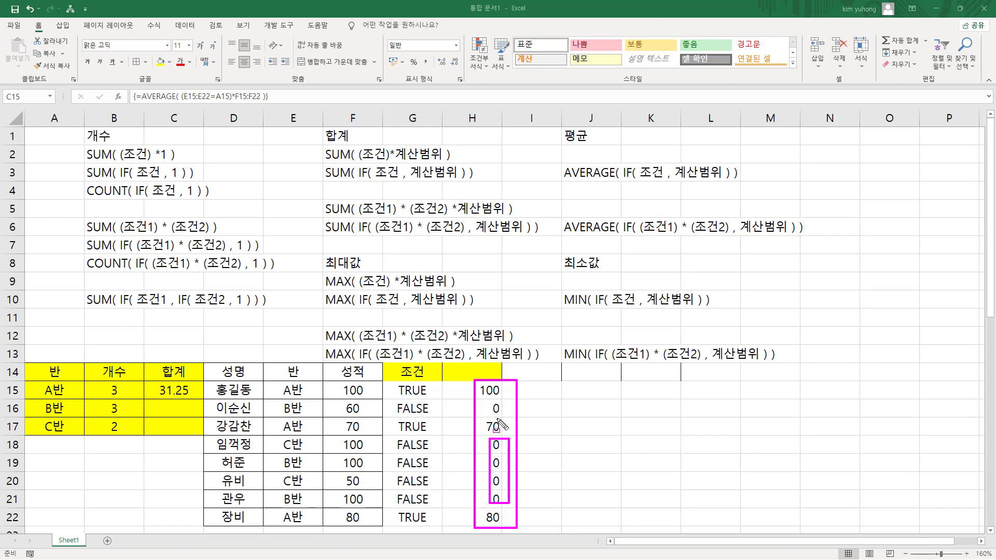
{"action": "left_click_drag", "start_coordinate": [496, 405], "coordinate": [509, 418]}
Match the AVERAGE( IF( 조건 , 계산범위 ) ) pattern in J3 to the conditions in G15:G22 and scores in F15:F22
{"action": "left_click_drag", "start_coordinate": [561, 179], "coordinate": [648, 180]}
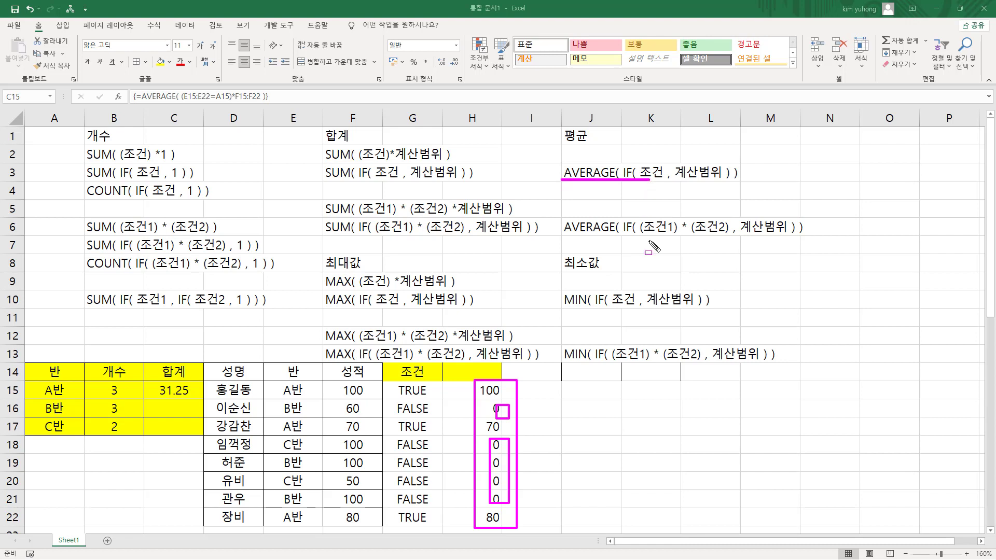
{"action": "left_click_drag", "start_coordinate": [394, 386], "coordinate": [435, 529]}
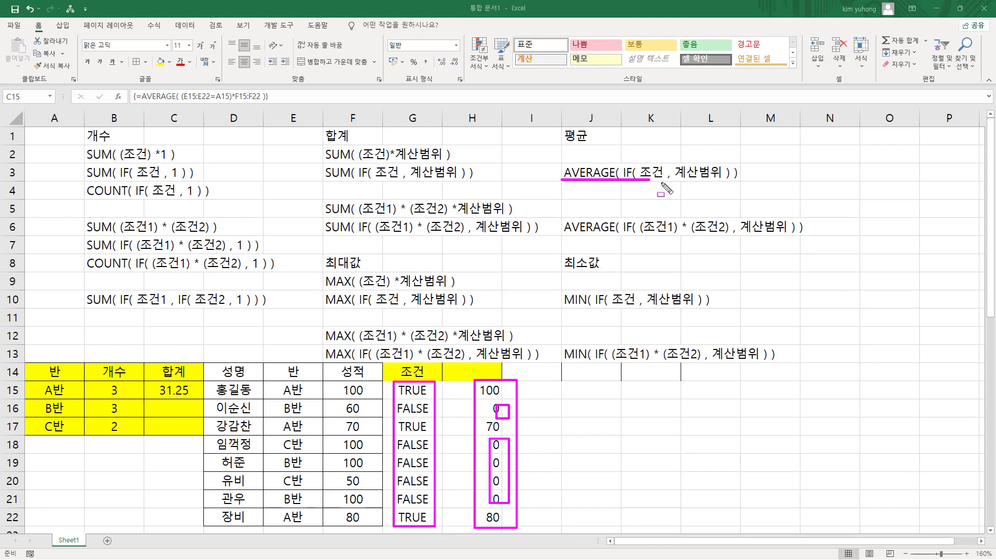
{"action": "left_click_drag", "start_coordinate": [664, 180], "coordinate": [725, 180]}
{"action": "mouse_move", "coordinate": [340, 384]}
{"action": "left_mouse_down"}
{"action": "mouse_move", "coordinate": [338, 486]}
{"action": "mouse_move", "coordinate": [369, 498]}
{"action": "mouse_move", "coordinate": [368, 521]}
{"action": "left_mouse_up"}
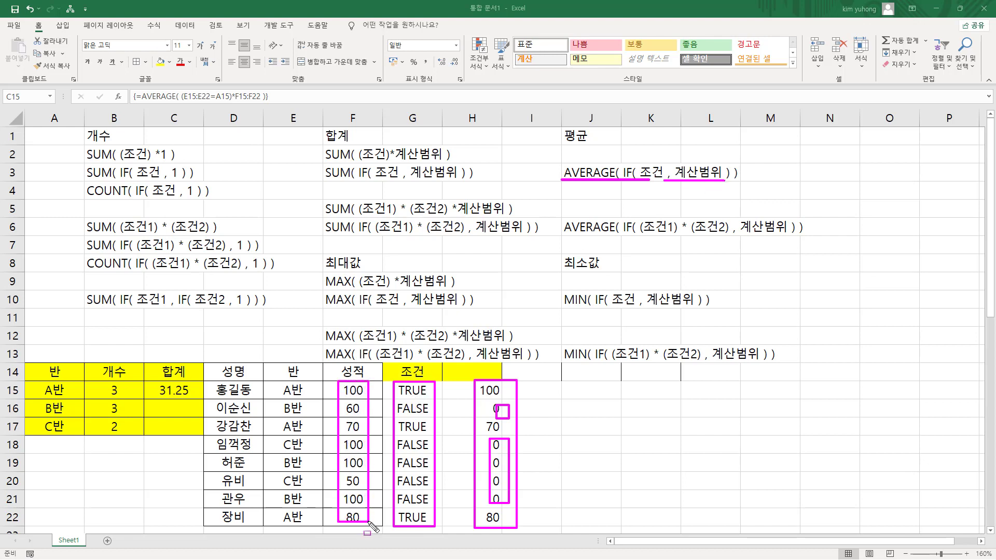
{"action": "key", "text": "Escape"}
Enter 100 in I15, 70 in I17 and 80 in I22, leaving the cells of the FALSE rows blank
{"action": "left_click", "coordinate": [531, 390]}
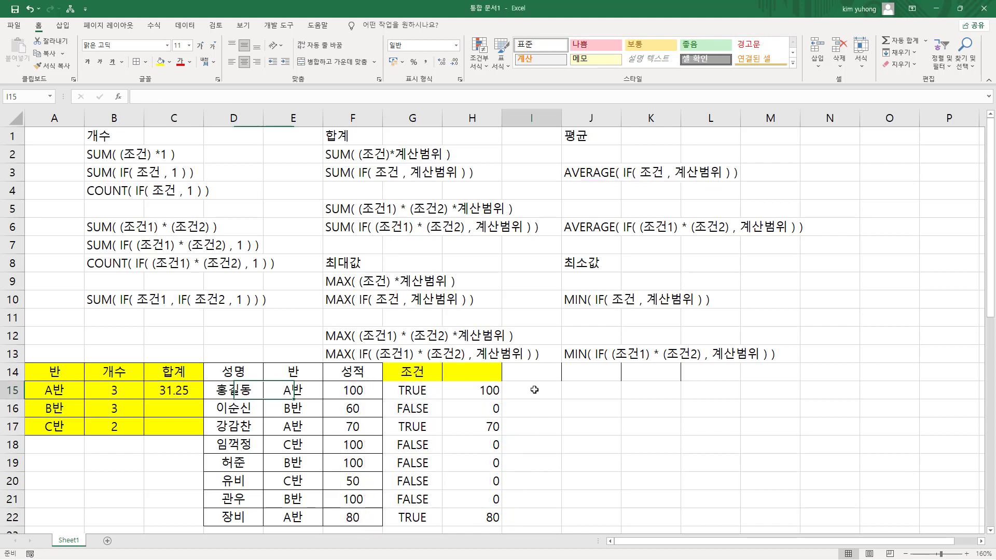
{"action": "type", "text": "100"}
{"action": "key", "text": "Return"}
{"action": "key", "text": "Return"}
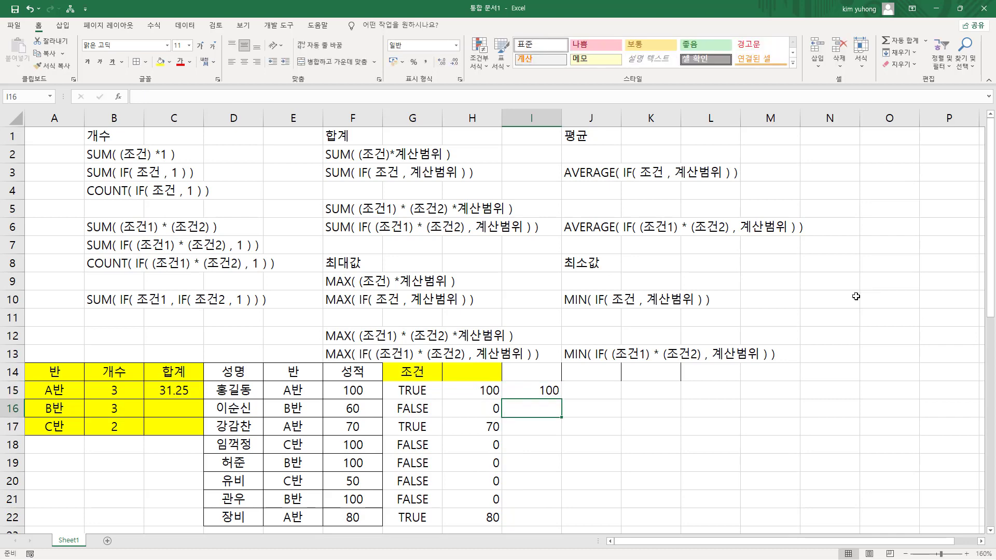
{"action": "type", "text": "70"}
{"action": "key", "text": "Return"}
{"action": "key", "text": "Return"}
{"action": "key", "text": "Return"}
{"action": "key", "text": "Return"}
{"action": "key", "text": "Return"}
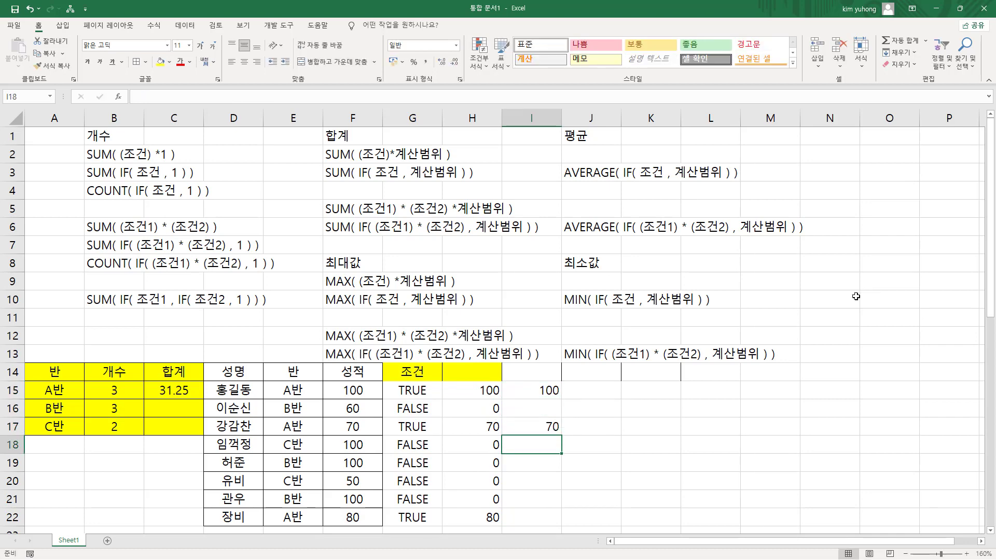
{"action": "type", "text": "80"}
{"action": "key", "text": "Return"}
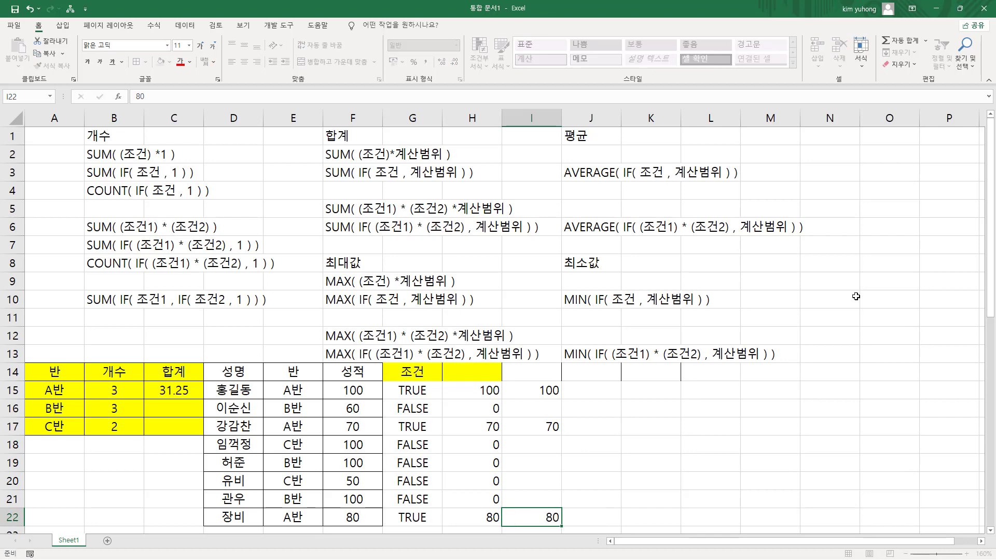
Compare the FALSE conditions in column G with the blank cells in I15:I22
{"action": "left_click_drag", "start_coordinate": [397, 425], "coordinate": [432, 475]}
{"action": "left_click_drag", "start_coordinate": [535, 423], "coordinate": [565, 486]}
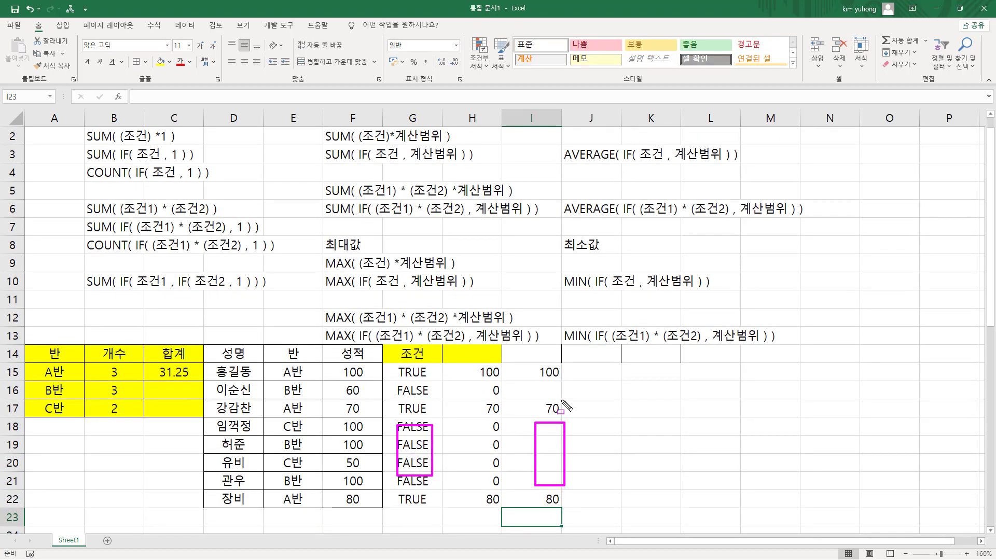
{"action": "left_click_drag", "start_coordinate": [539, 384], "coordinate": [542, 389]}
{"action": "key", "text": "e"}
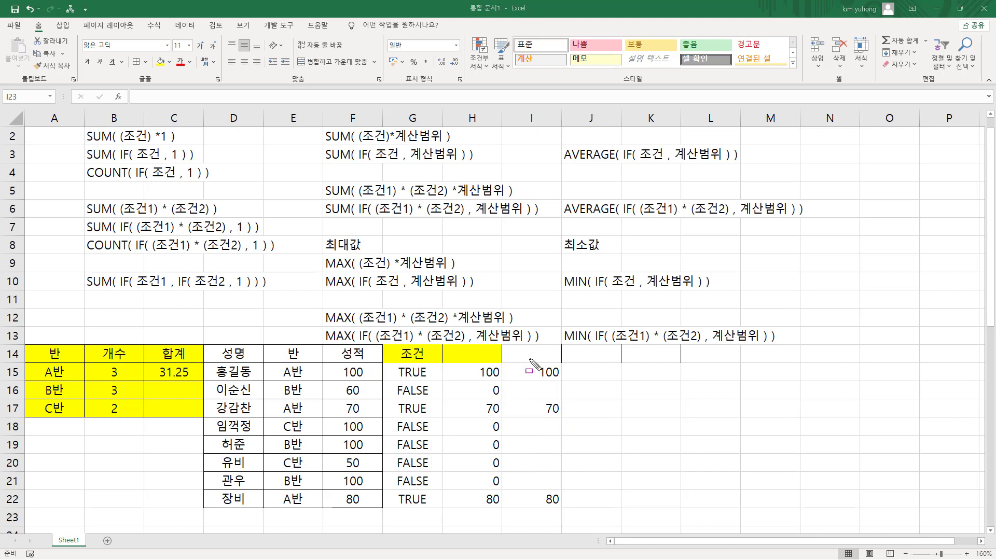
{"action": "mouse_move", "coordinate": [515, 359]}
{"action": "left_mouse_down"}
{"action": "mouse_move", "coordinate": [567, 489]}
{"action": "mouse_move", "coordinate": [562, 513]}
{"action": "left_mouse_up"}
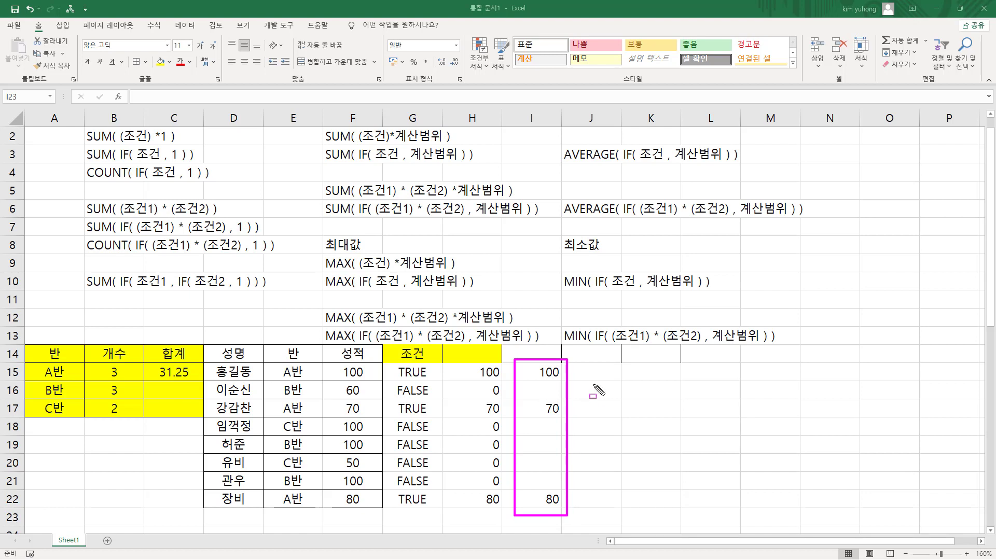
{"action": "key", "text": "Escape"}
Compare the values that count towards the average in I15:I22 with those in H15:H22
{"action": "mouse_move", "coordinate": [528, 364]}
{"action": "left_mouse_down"}
{"action": "mouse_move", "coordinate": [546, 498]}
{"action": "mouse_move", "coordinate": [574, 527]}
{"action": "mouse_move", "coordinate": [563, 506]}
{"action": "left_mouse_up"}
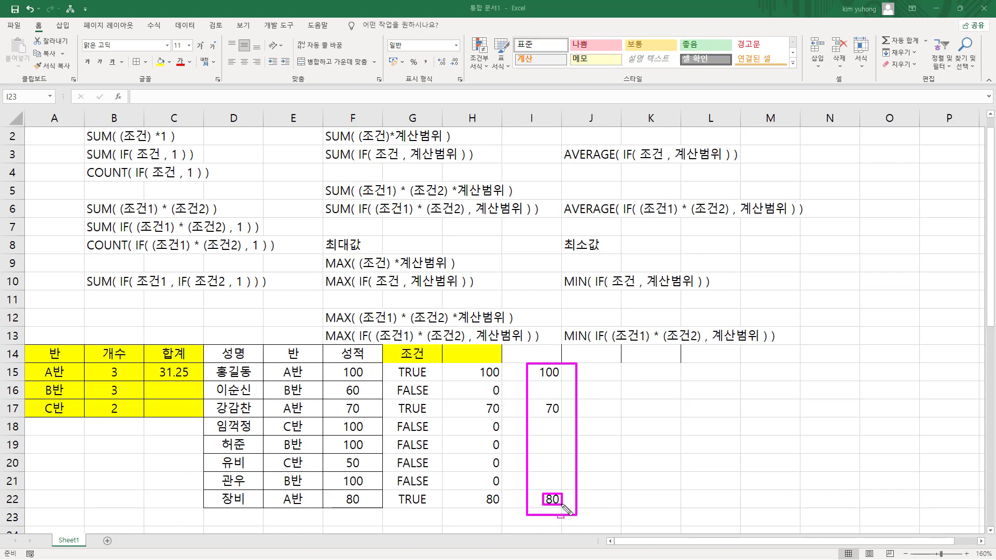
{"action": "left_click_drag", "start_coordinate": [542, 397], "coordinate": [562, 411]}
{"action": "left_click_drag", "start_coordinate": [538, 365], "coordinate": [562, 378]}
{"action": "key", "text": "ctrl+z"}
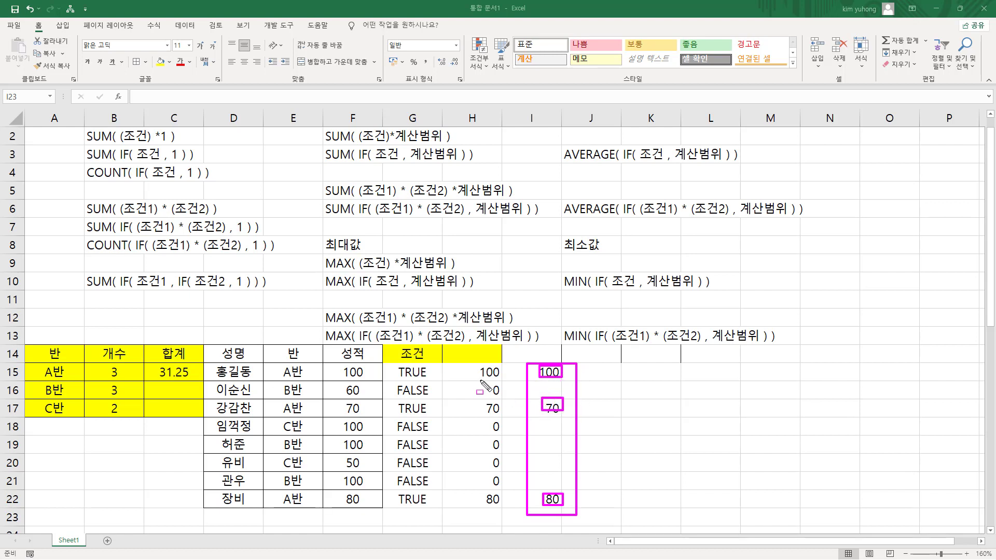
{"action": "mouse_move", "coordinate": [478, 365]}
{"action": "left_mouse_down"}
{"action": "mouse_move", "coordinate": [489, 511]}
{"action": "mouse_move", "coordinate": [506, 509]}
{"action": "left_mouse_up"}
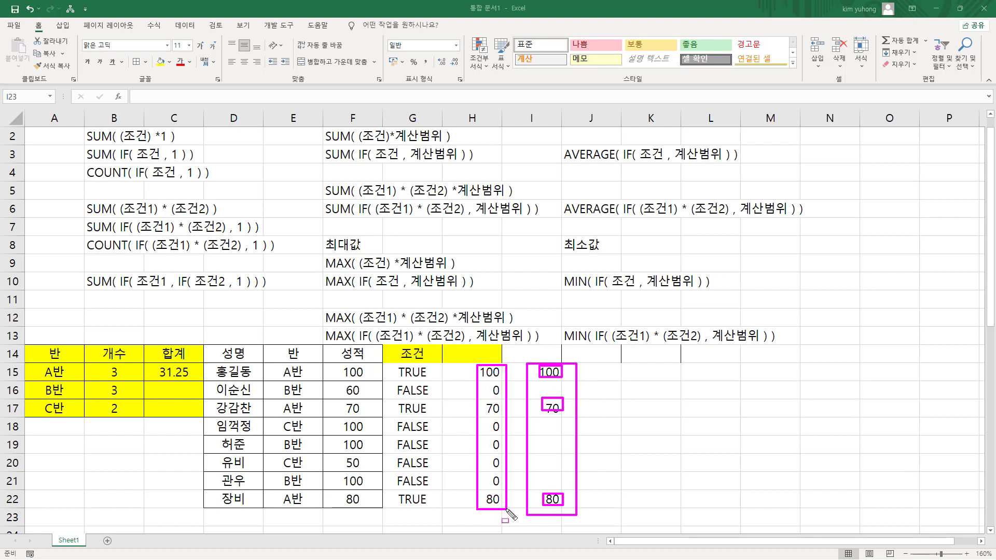
{"action": "left_click_drag", "start_coordinate": [488, 397], "coordinate": [502, 397]}
{"action": "left_click_drag", "start_coordinate": [490, 432], "coordinate": [503, 432]}
{"action": "left_click_drag", "start_coordinate": [484, 371], "coordinate": [503, 508]}
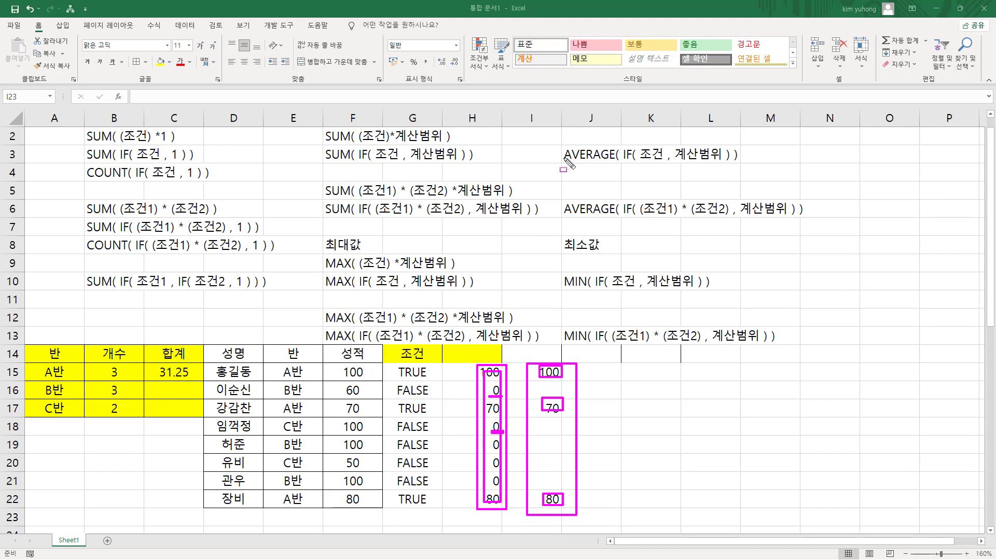
Review the AVERAGE( IF( 조건 , 계산범위 ) ) pattern in J3 and the MIN( IF( 조건 , 계산범위 ) ) pattern in J10
{"action": "left_click_drag", "start_coordinate": [561, 146], "coordinate": [744, 162]}
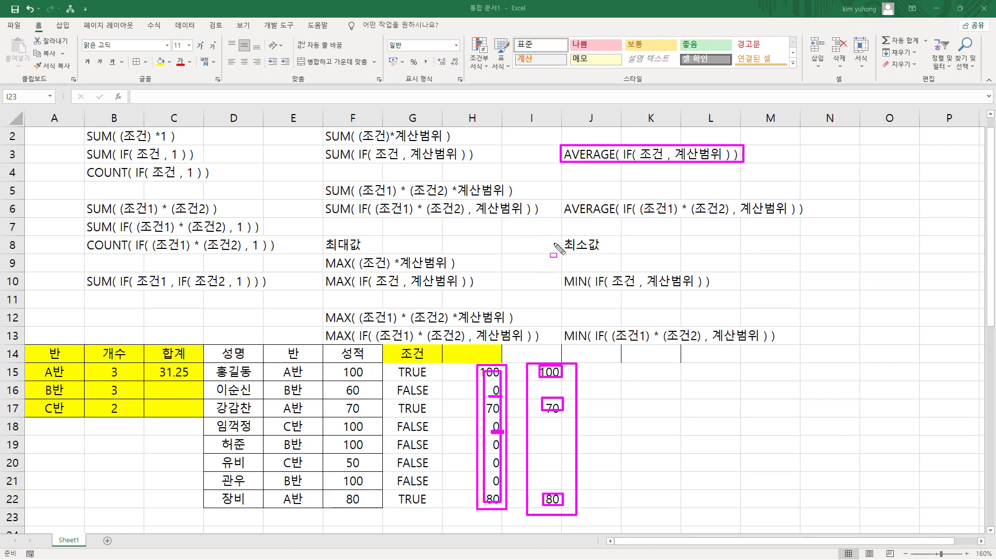
{"action": "mouse_move", "coordinate": [557, 238]}
{"action": "left_mouse_down"}
{"action": "mouse_move", "coordinate": [597, 281]}
{"action": "mouse_move", "coordinate": [719, 292]}
{"action": "left_mouse_up"}
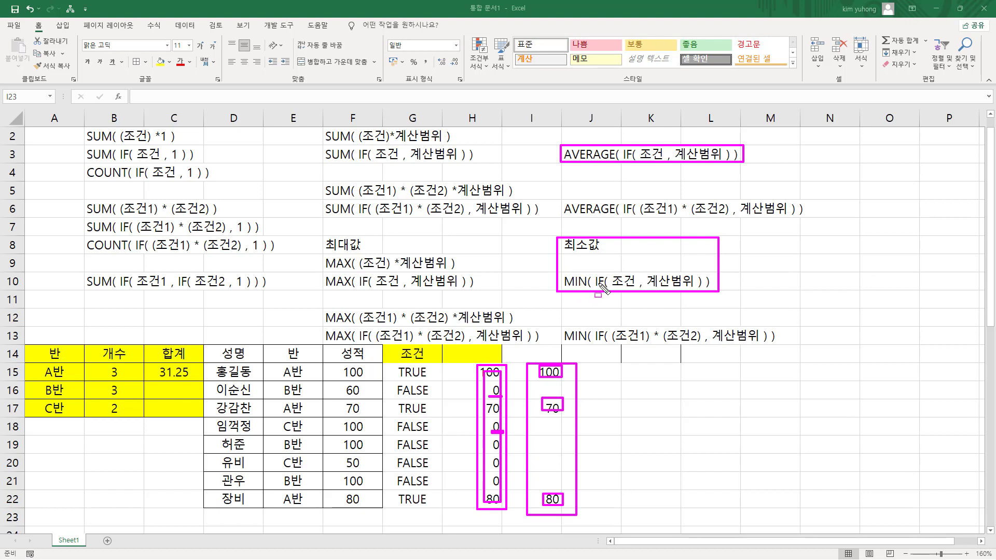
{"action": "key", "text": "Escape"}
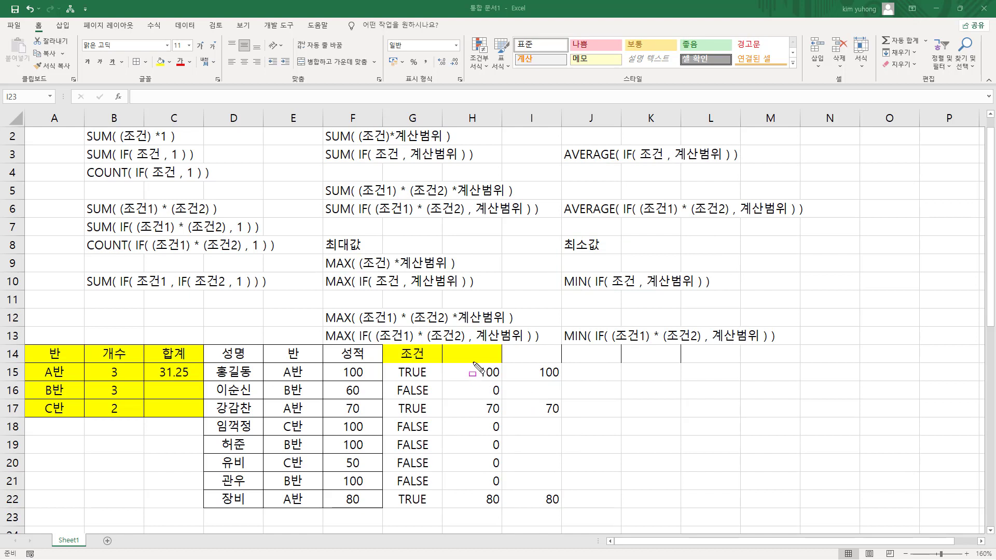
Examine the multiplied results of the FALSE rows in H15:H22 with the minimum calculation in mind
{"action": "mouse_move", "coordinate": [468, 360]}
{"action": "left_mouse_down"}
{"action": "mouse_move", "coordinate": [484, 476]}
{"action": "mouse_move", "coordinate": [510, 511]}
{"action": "left_mouse_up"}
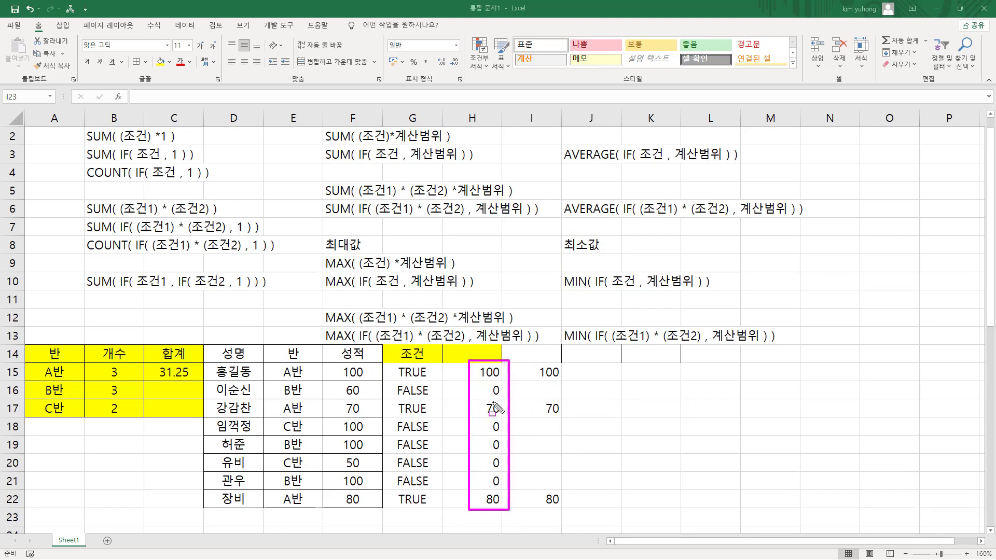
{"action": "left_click_drag", "start_coordinate": [491, 395], "coordinate": [499, 395]}
{"action": "left_click_drag", "start_coordinate": [489, 433], "coordinate": [503, 485]}
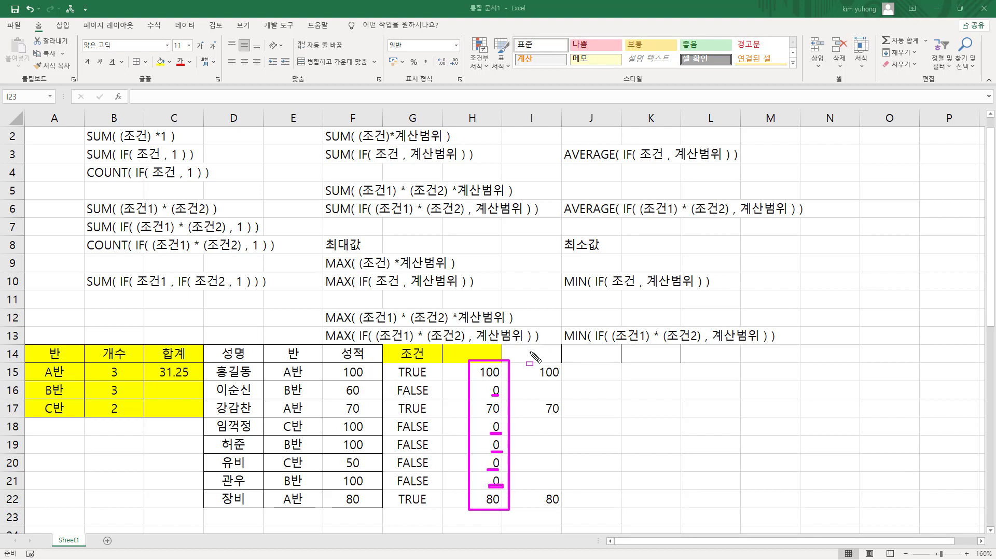
Compare the minimum candidates in H15:H22 and I15:I22 against the MIN( IF( 조건 , 계산범위 ) ) pattern in J10
{"action": "left_click_drag", "start_coordinate": [527, 359], "coordinate": [569, 516]}
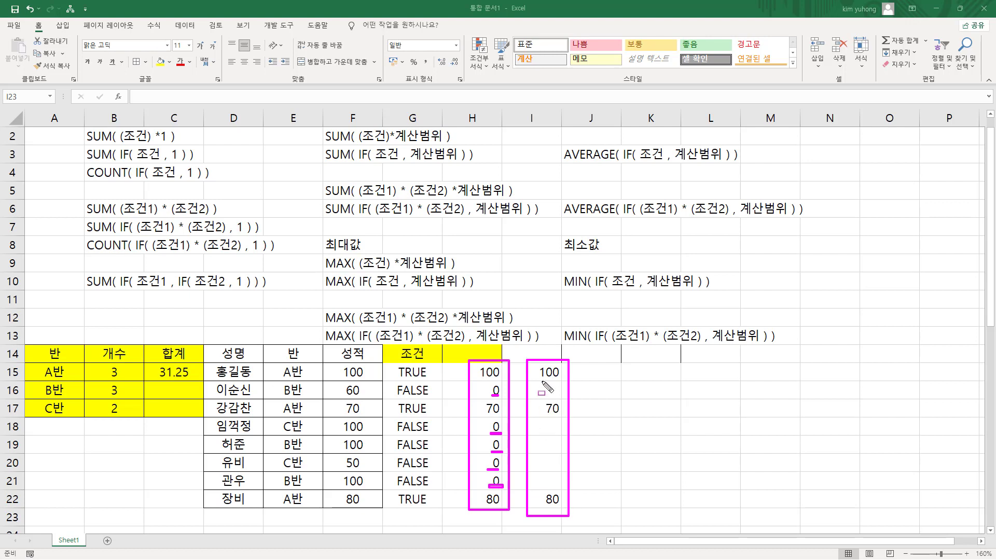
{"action": "left_click_drag", "start_coordinate": [542, 400], "coordinate": [568, 416]}
{"action": "left_click_drag", "start_coordinate": [563, 271], "coordinate": [723, 293]}
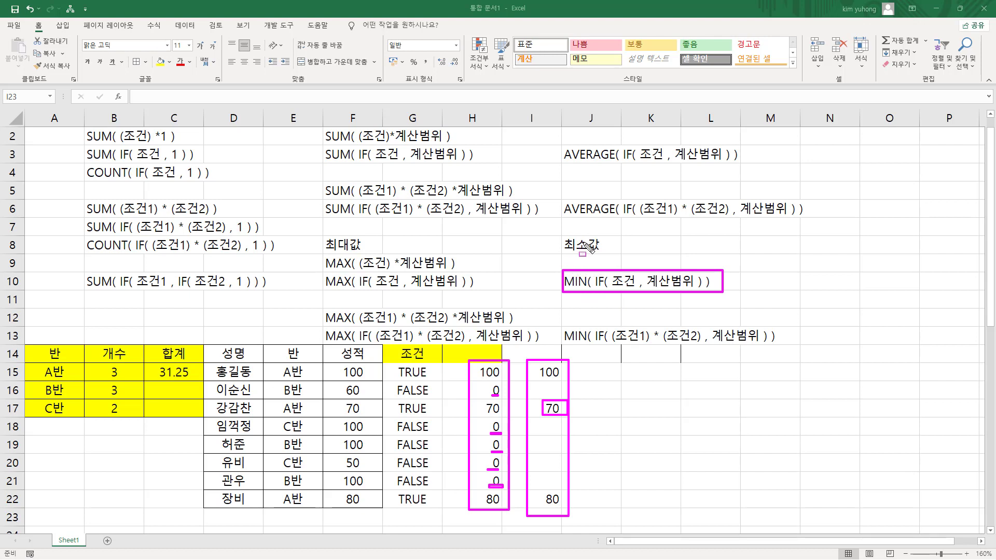
{"action": "key", "text": "Escape"}
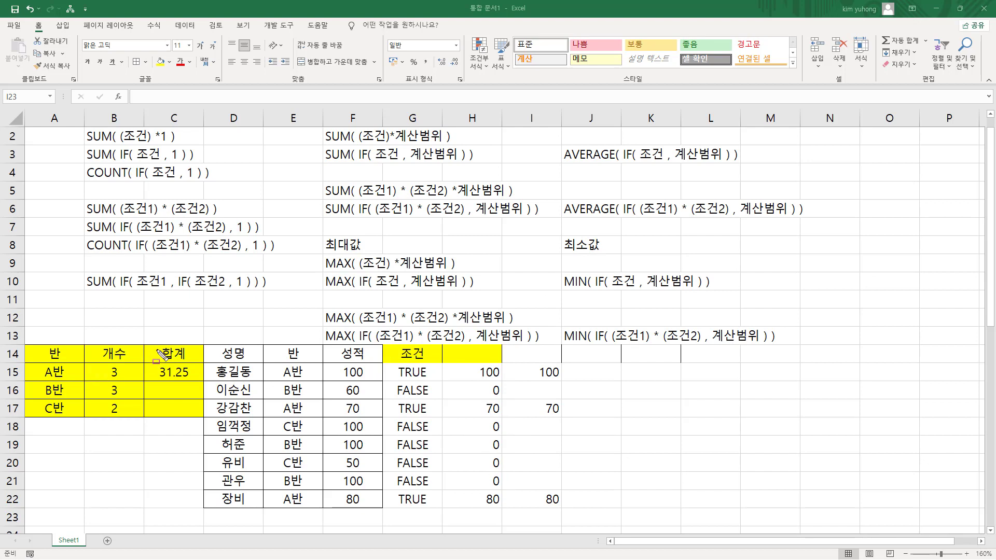
Relate the 조건 argument of the count patterns in B2:B4 to the logical results in G15:G22
{"action": "left_click_drag", "start_coordinate": [125, 139], "coordinate": [172, 177]}
{"action": "left_click_drag", "start_coordinate": [402, 364], "coordinate": [432, 503]}
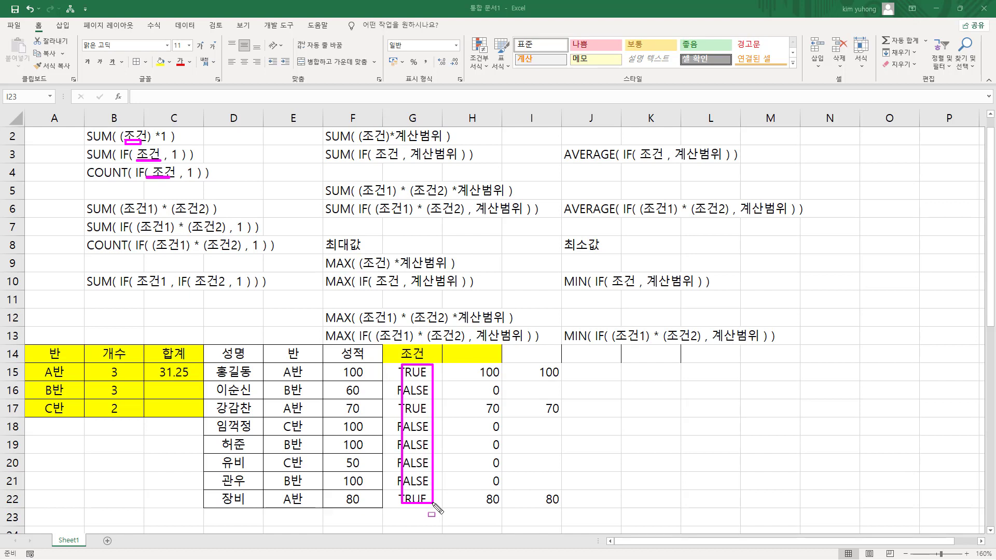
{"action": "key", "text": "Escape"}
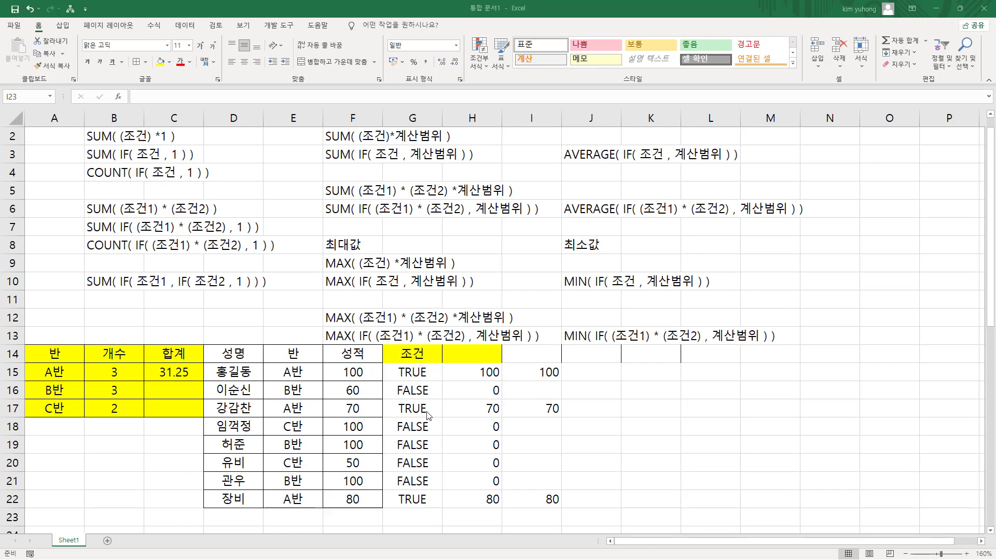
Review the class score tables and helper columns in A14:I22 together with all the formula patterns in rows 1 to 13
{"action": "scroll", "coordinate": [429, 415], "scroll_direction": "up", "scroll_amount": 1}
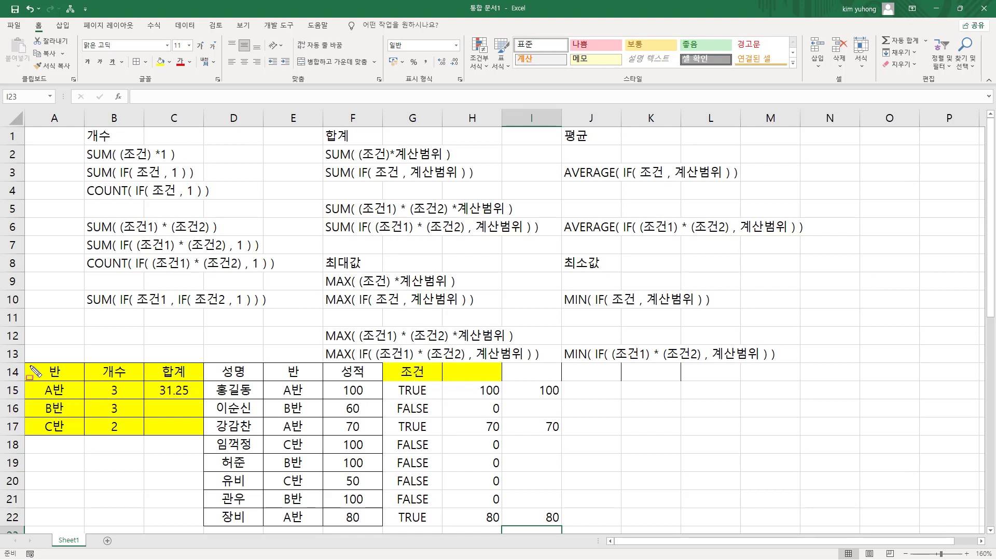
{"action": "mouse_move", "coordinate": [23, 360]}
{"action": "left_mouse_down"}
{"action": "mouse_move", "coordinate": [683, 540]}
{"action": "mouse_move", "coordinate": [572, 534]}
{"action": "left_mouse_up"}
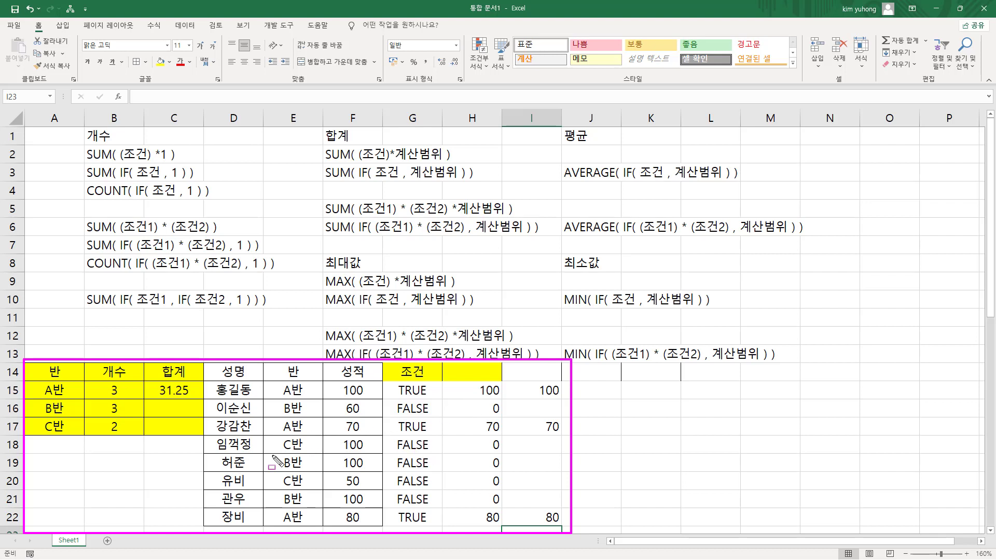
{"action": "mouse_move", "coordinate": [79, 123]}
{"action": "left_mouse_down"}
{"action": "mouse_move", "coordinate": [98, 291]}
{"action": "mouse_move", "coordinate": [763, 327]}
{"action": "mouse_move", "coordinate": [784, 356]}
{"action": "mouse_move", "coordinate": [808, 364]}
{"action": "left_mouse_up"}
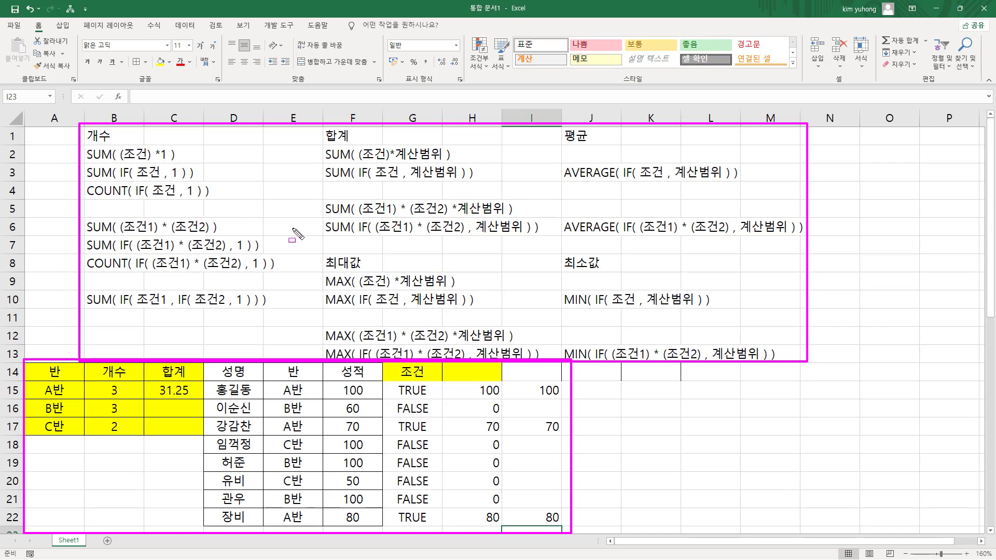
{"action": "key", "text": "Escape"}
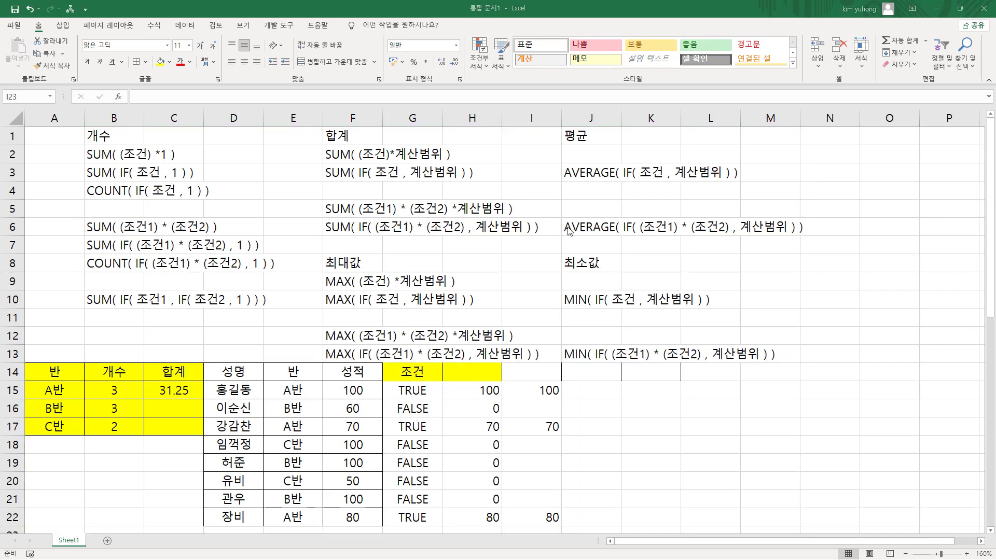
Examine the functions used for the average pattern in J3 and the minimum pattern in J10
{"action": "left_click_drag", "start_coordinate": [558, 125], "coordinate": [596, 147]}
{"action": "left_click_drag", "start_coordinate": [561, 177], "coordinate": [616, 178]}
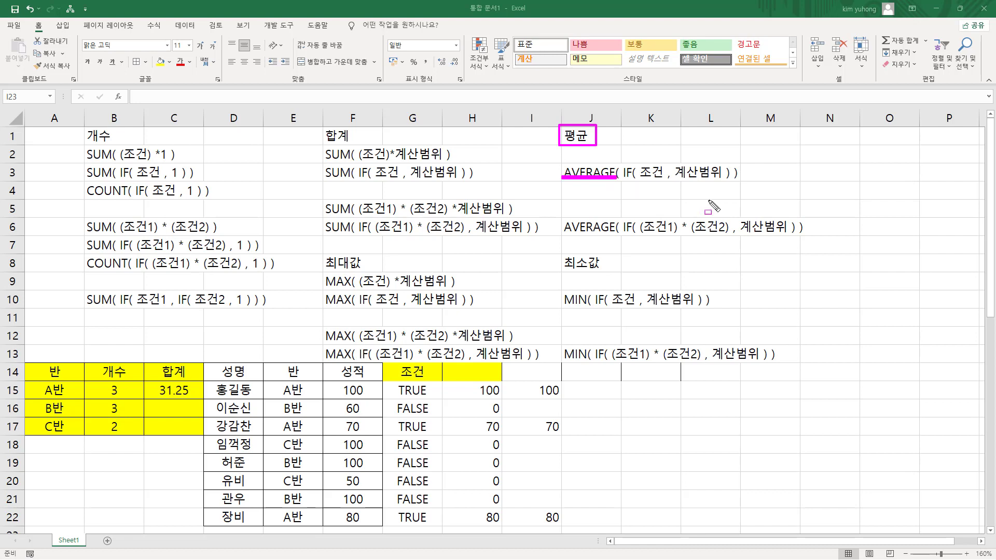
{"action": "left_click_drag", "start_coordinate": [564, 306], "coordinate": [605, 305]}
{"action": "key", "text": "Escape"}
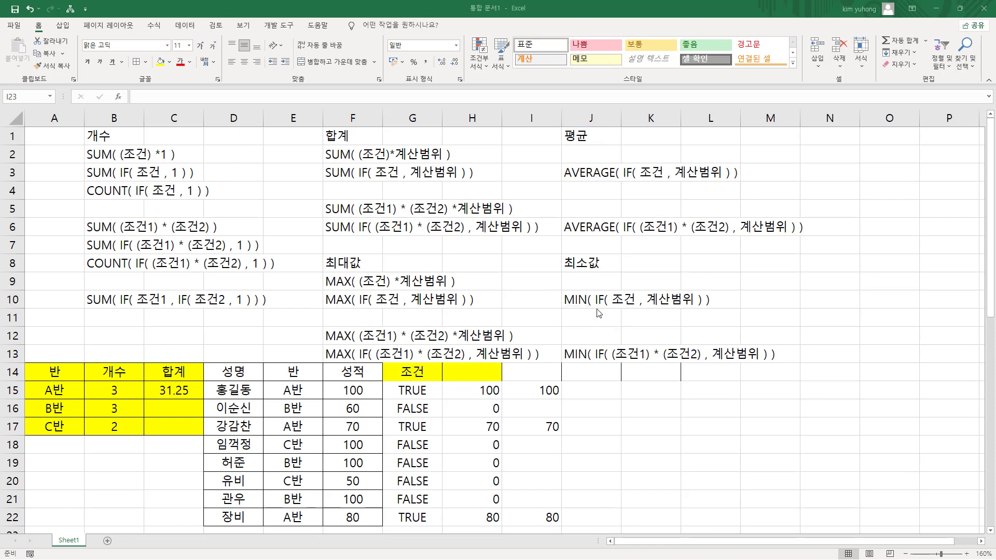
{"action": "left_click_drag", "start_coordinate": [564, 306], "coordinate": [585, 307]}
{"action": "key", "text": "Escape"}
{"action": "key", "text": "ctrl+2"}
Compare the blank multiplication pattern cells J2 and J9 with the IF-based AVERAGE and MIN patterns in J3 and J10
{"action": "left_click_drag", "start_coordinate": [558, 279], "coordinate": [739, 284]}
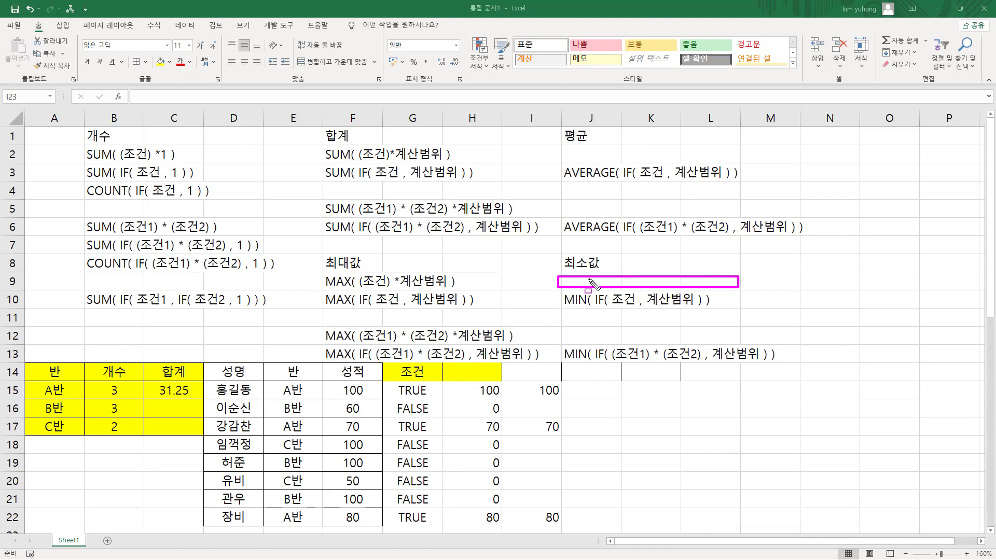
{"action": "left_click_drag", "start_coordinate": [559, 149], "coordinate": [736, 162]}
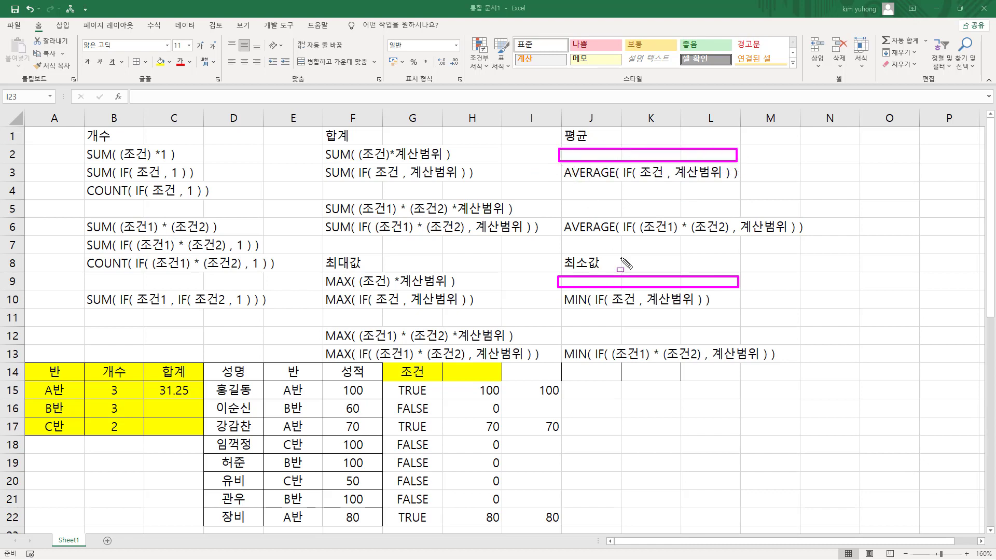
{"action": "key", "text": "Escape"}
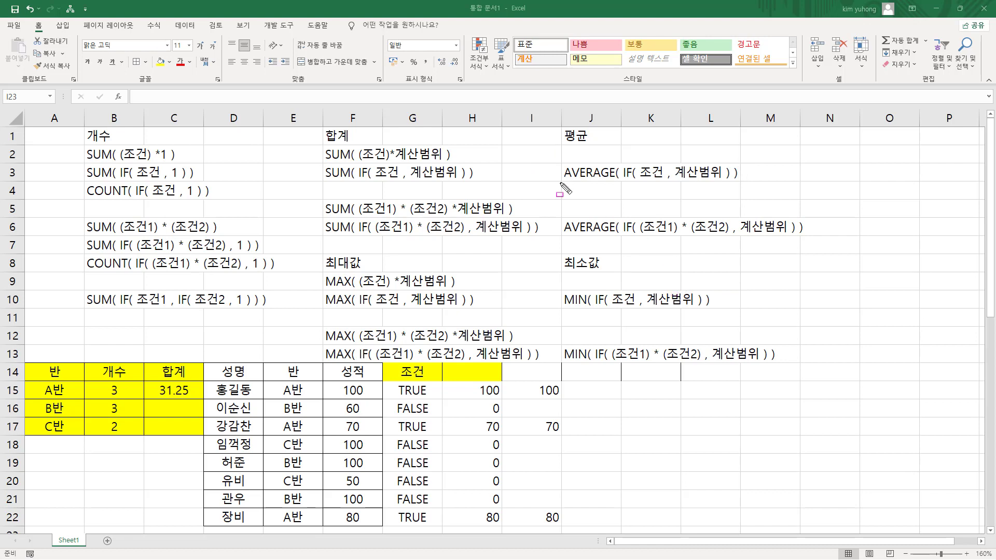
{"action": "left_click_drag", "start_coordinate": [560, 181], "coordinate": [639, 180]}
{"action": "left_click_drag", "start_coordinate": [564, 306], "coordinate": [626, 307]}
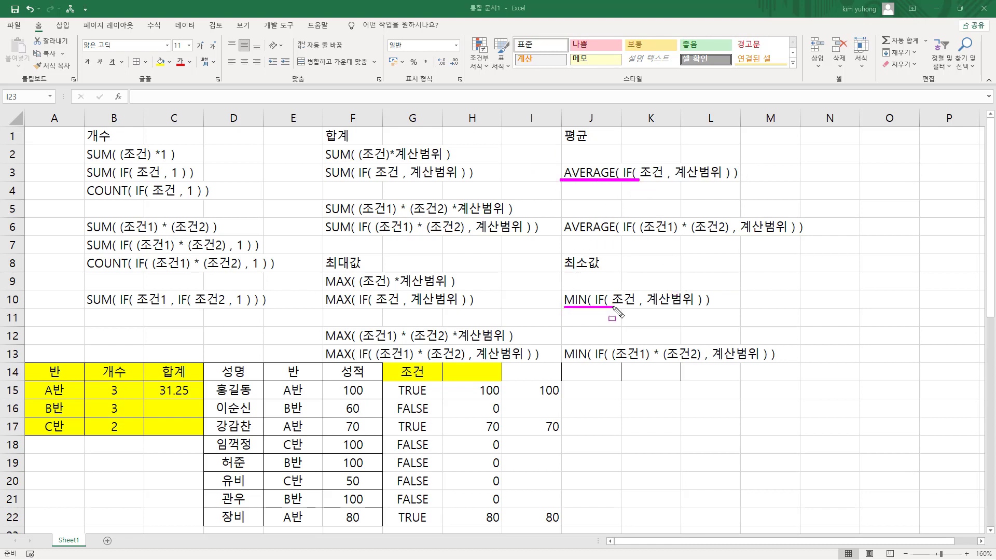
{"action": "key", "text": "Escape"}
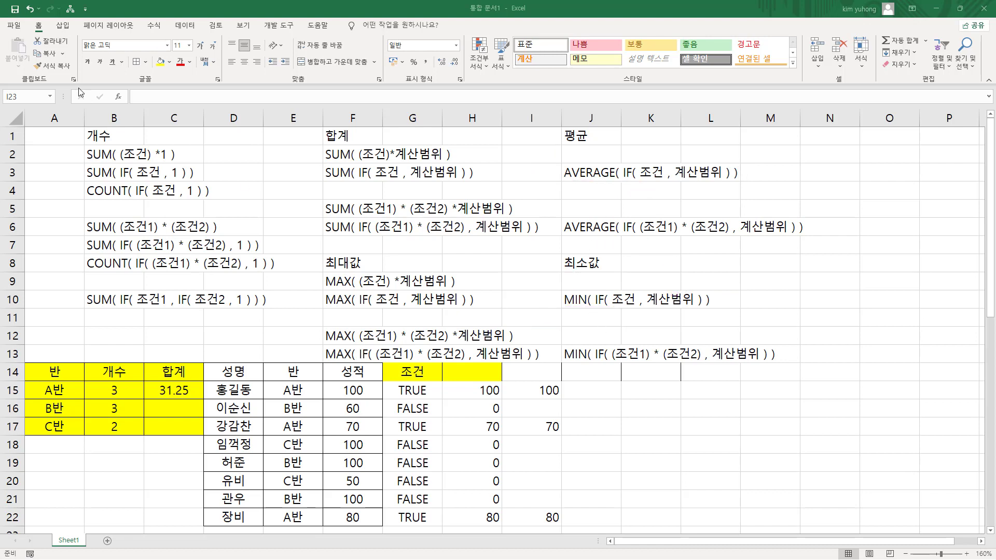
Review the count patterns in column B and the sum and maximum patterns in column F
{"action": "mouse_move", "coordinate": [83, 128]}
{"action": "left_mouse_down"}
{"action": "mouse_move", "coordinate": [565, 322]}
{"action": "mouse_move", "coordinate": [816, 363]}
{"action": "left_mouse_up"}
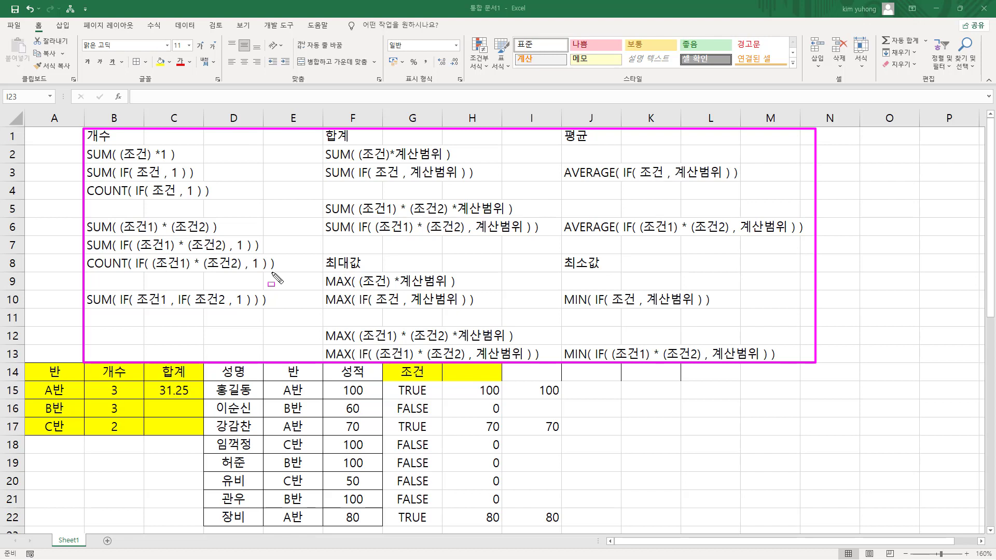
{"action": "mouse_move", "coordinate": [111, 154]}
{"action": "left_mouse_down"}
{"action": "mouse_move", "coordinate": [208, 310]}
{"action": "mouse_move", "coordinate": [206, 299]}
{"action": "left_mouse_up"}
{"action": "left_click_drag", "start_coordinate": [365, 151], "coordinate": [493, 358]}
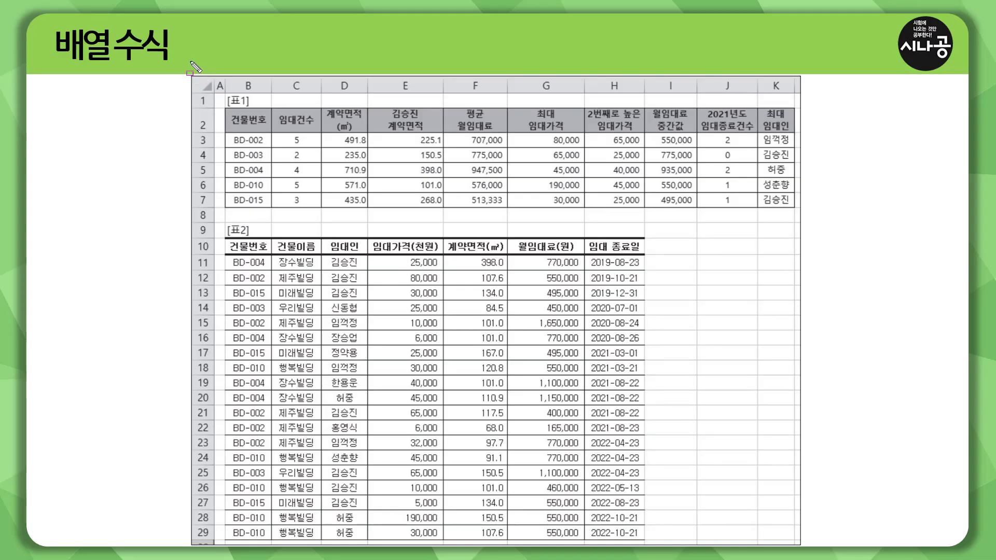
{"action": "mouse_move", "coordinate": [188, 76]}
{"action": "left_mouse_down"}
{"action": "mouse_move", "coordinate": [827, 554]}
{"action": "mouse_move", "coordinate": [807, 546]}
{"action": "left_mouse_up"}
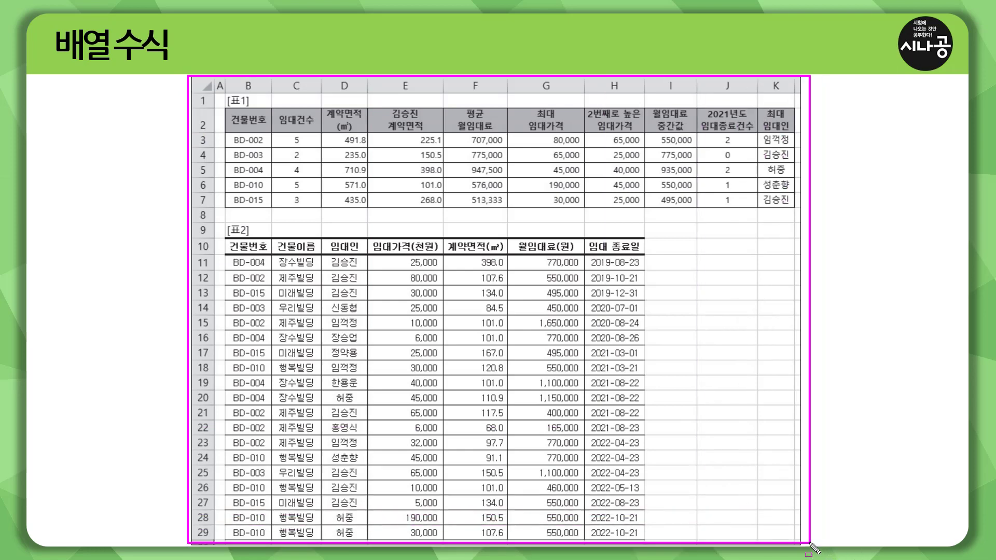
{"action": "mouse_move", "coordinate": [285, 135]}
{"action": "left_mouse_down"}
{"action": "mouse_move", "coordinate": [301, 172]}
{"action": "mouse_move", "coordinate": [809, 212]}
{"action": "mouse_move", "coordinate": [793, 210]}
{"action": "left_mouse_up"}
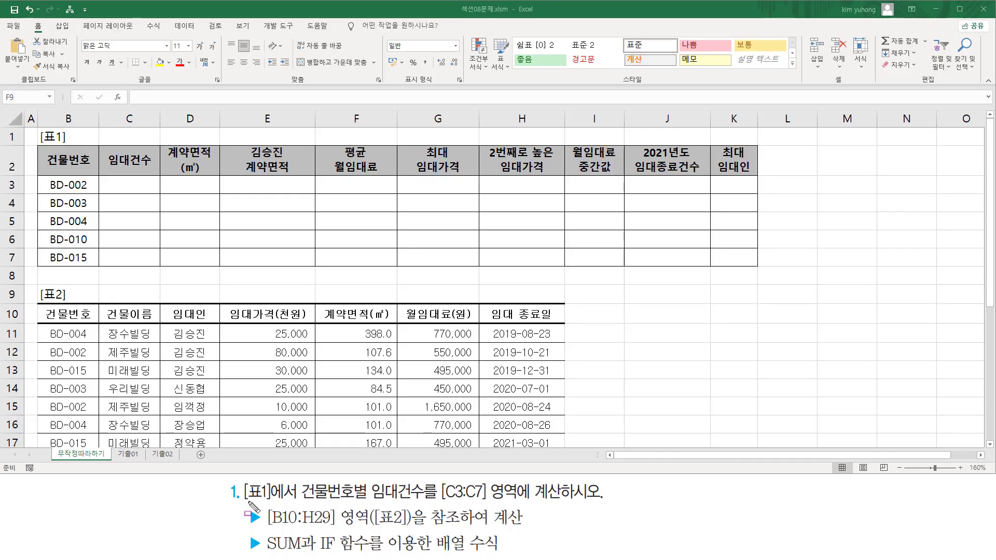
Switch to the 섹션08문제.xlsm workbook and read question 1 on rental counts per building number in C3:C7, starting with BD-002
{"action": "left_click_drag", "start_coordinate": [244, 499], "coordinate": [487, 500]}
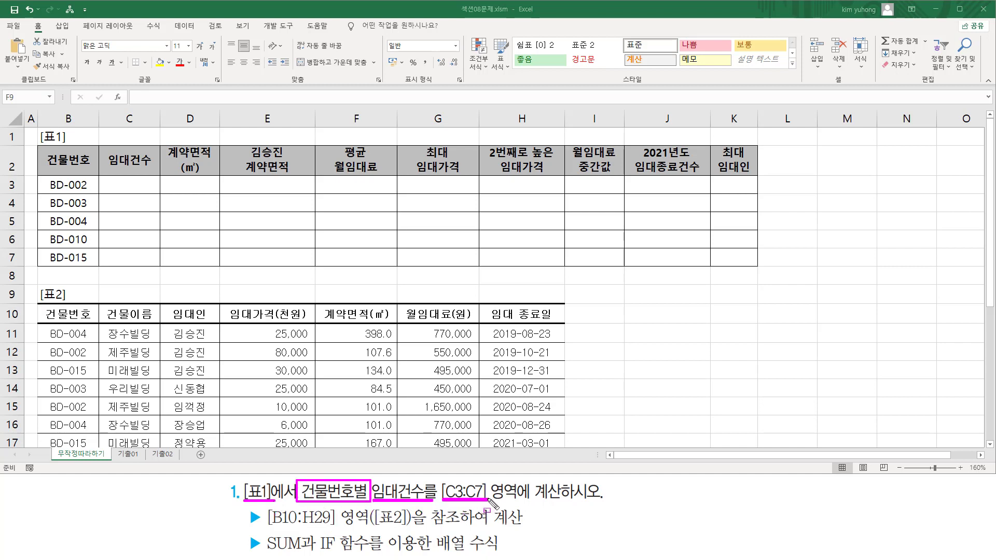
{"action": "mouse_move", "coordinate": [110, 181]}
{"action": "left_mouse_down"}
{"action": "mouse_move", "coordinate": [131, 243]}
{"action": "mouse_move", "coordinate": [151, 263]}
{"action": "left_mouse_up"}
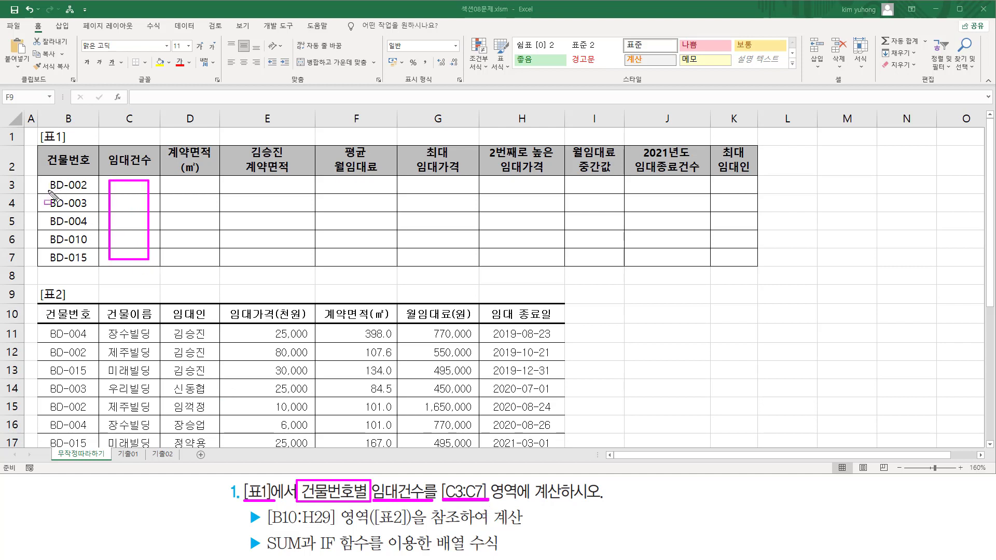
{"action": "left_click_drag", "start_coordinate": [48, 190], "coordinate": [88, 190]}
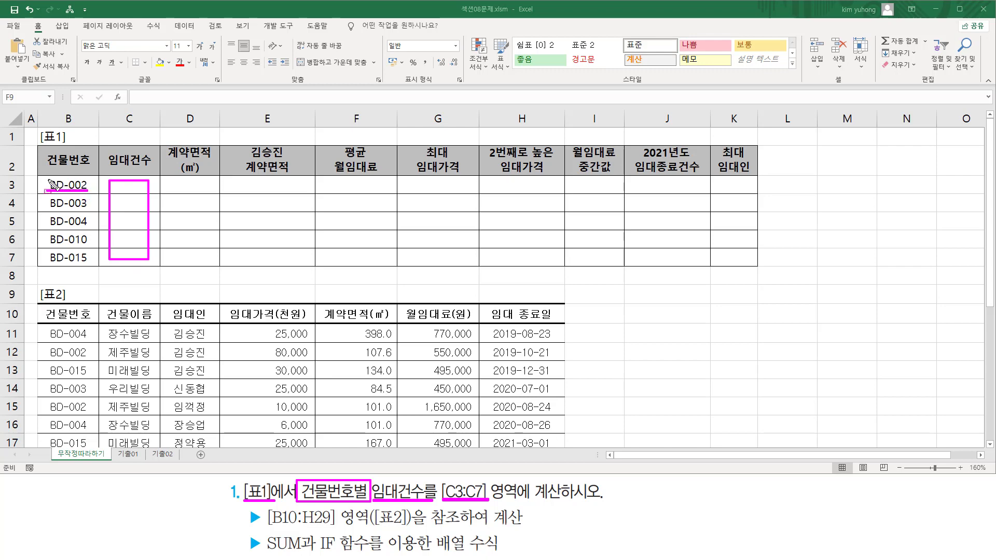
{"action": "left_click_drag", "start_coordinate": [44, 176], "coordinate": [59, 196]}
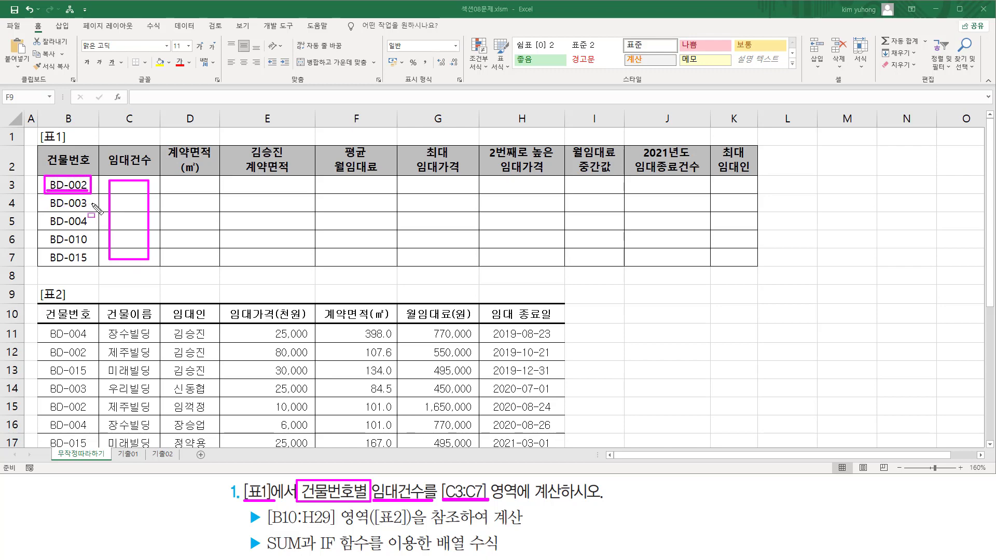
{"action": "key", "text": "Escape"}
Check the building numbers listed in [표2] against each rental count cell, and select the result range C3:C7
{"action": "scroll", "coordinate": [134, 284], "scroll_direction": "down", "scroll_amount": 2}
{"action": "scroll", "coordinate": [134, 284], "scroll_direction": "down", "scroll_amount": 1}
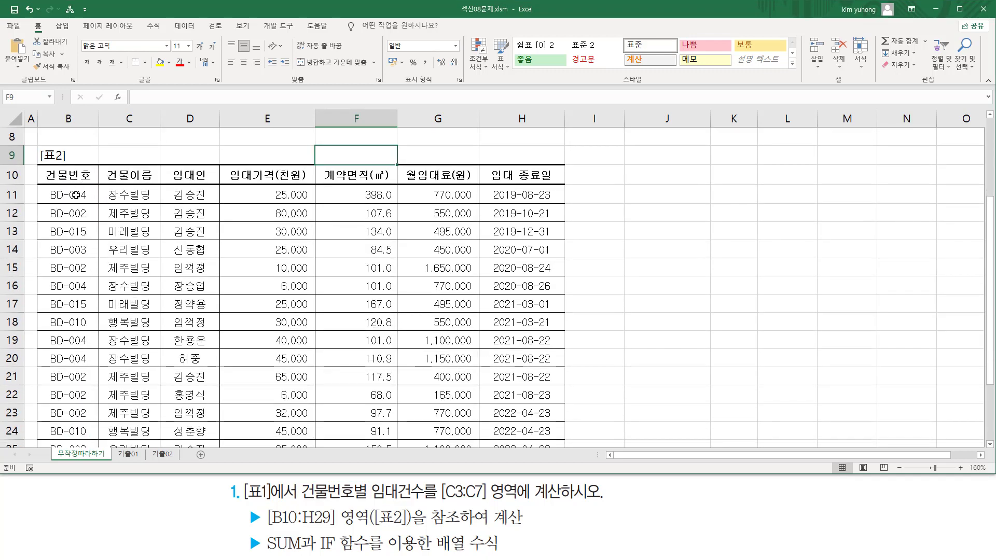
{"action": "left_click_drag", "start_coordinate": [990, 378], "coordinate": [957, 274]}
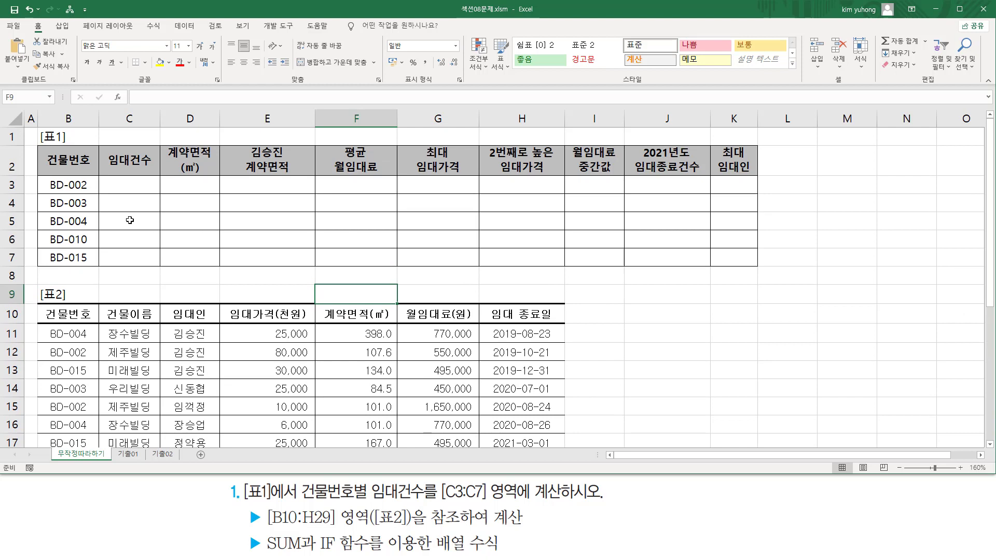
{"action": "left_click", "coordinate": [124, 202]}
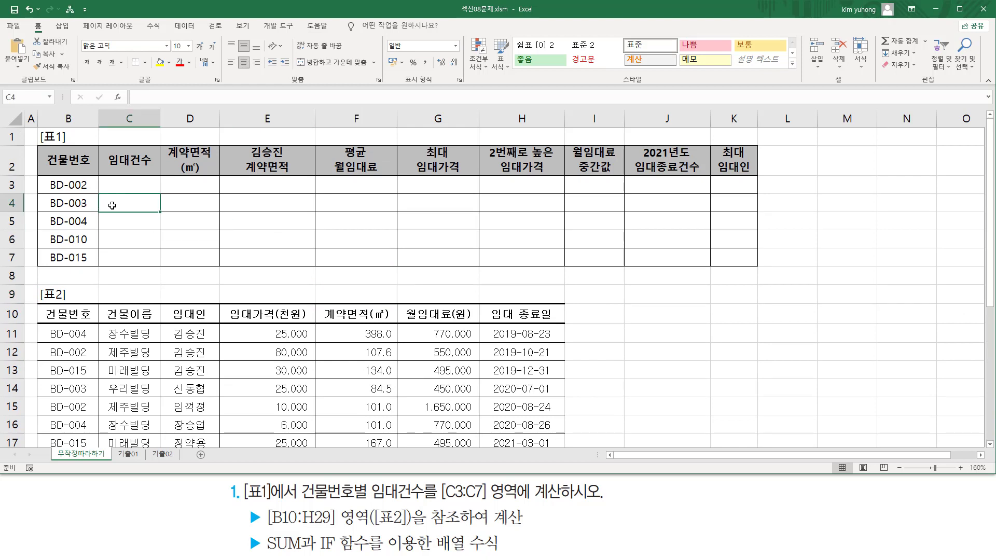
{"action": "left_click", "coordinate": [120, 222]}
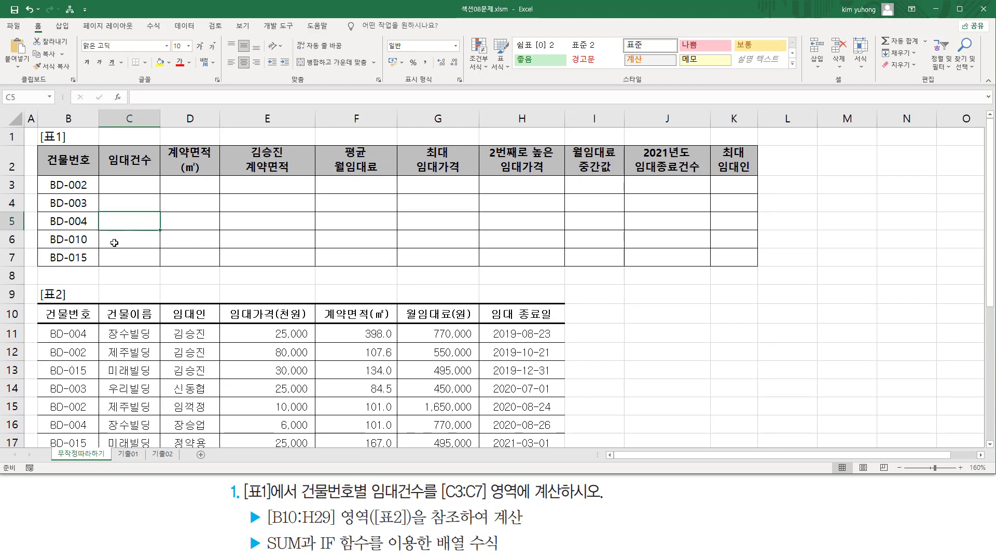
{"action": "left_click", "coordinate": [115, 242]}
{"action": "left_click", "coordinate": [117, 257]}
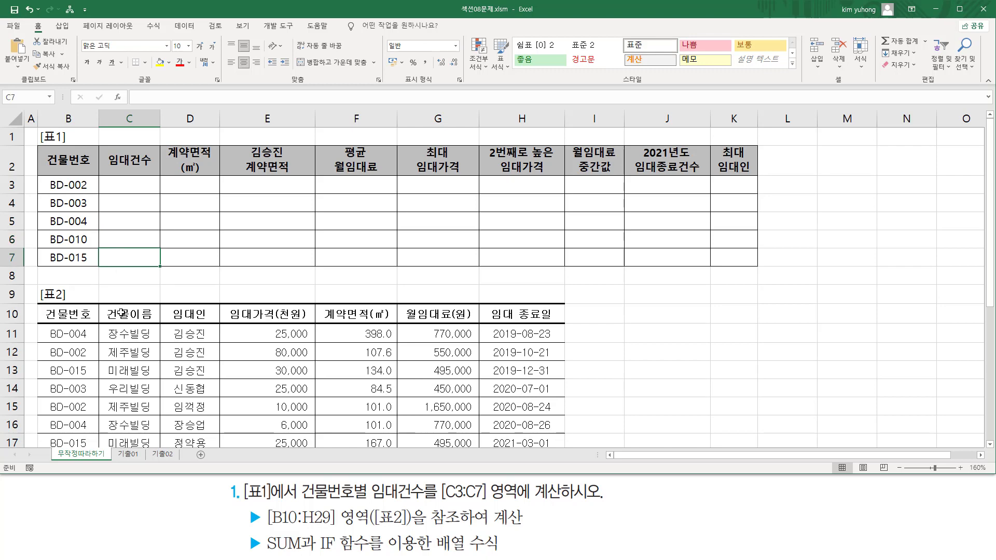
{"action": "scroll", "coordinate": [120, 312], "scroll_direction": "down", "scroll_amount": 5}
{"action": "scroll", "coordinate": [84, 358], "scroll_direction": "up", "scroll_amount": 5}
{"action": "left_click_drag", "start_coordinate": [133, 187], "coordinate": [130, 258]}
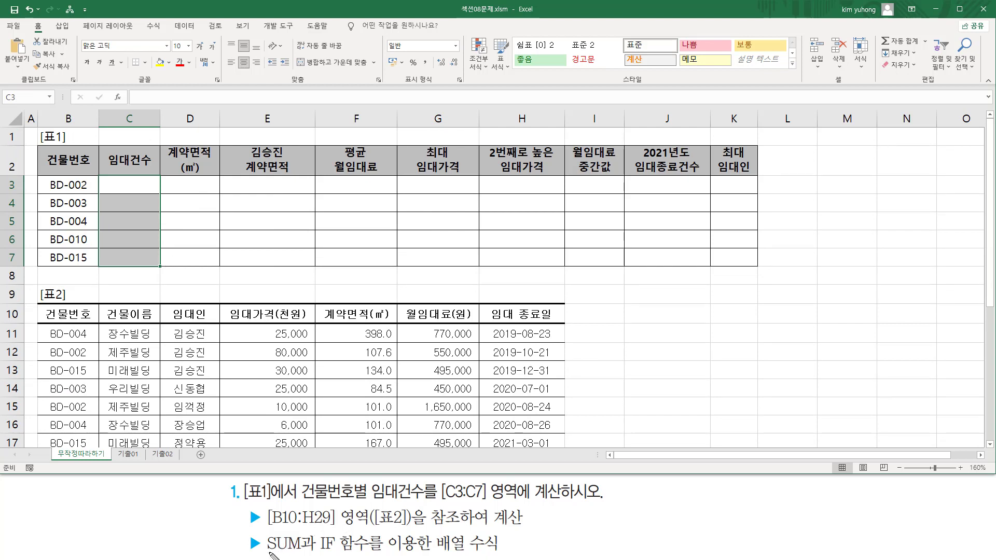
Examine question 1's requirement for a SUM and IF array formula, with BD-002 in B3 as the condition value
{"action": "left_click_drag", "start_coordinate": [263, 553], "coordinate": [363, 553]}
{"action": "left_click_drag", "start_coordinate": [432, 554], "coordinate": [513, 553]}
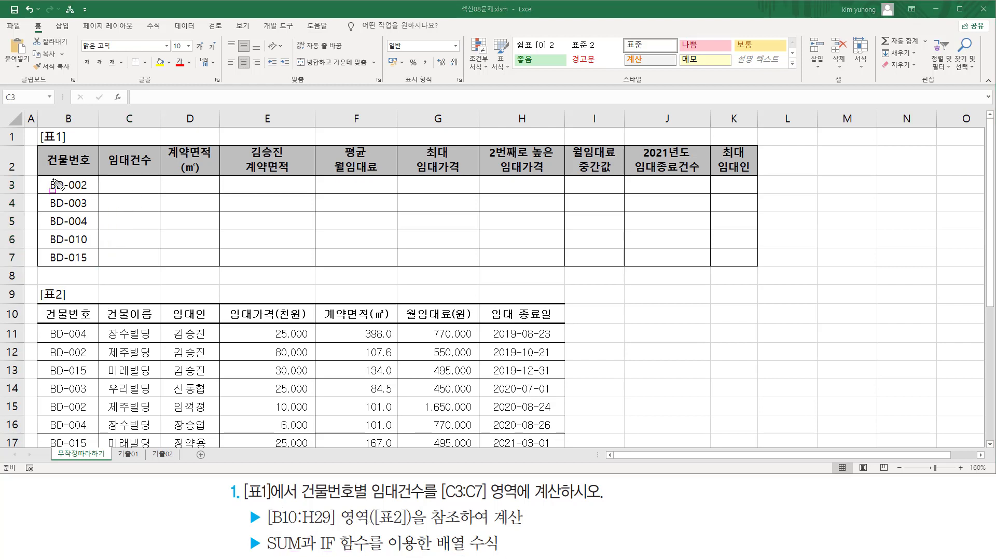
{"action": "left_click_drag", "start_coordinate": [46, 179], "coordinate": [91, 191]}
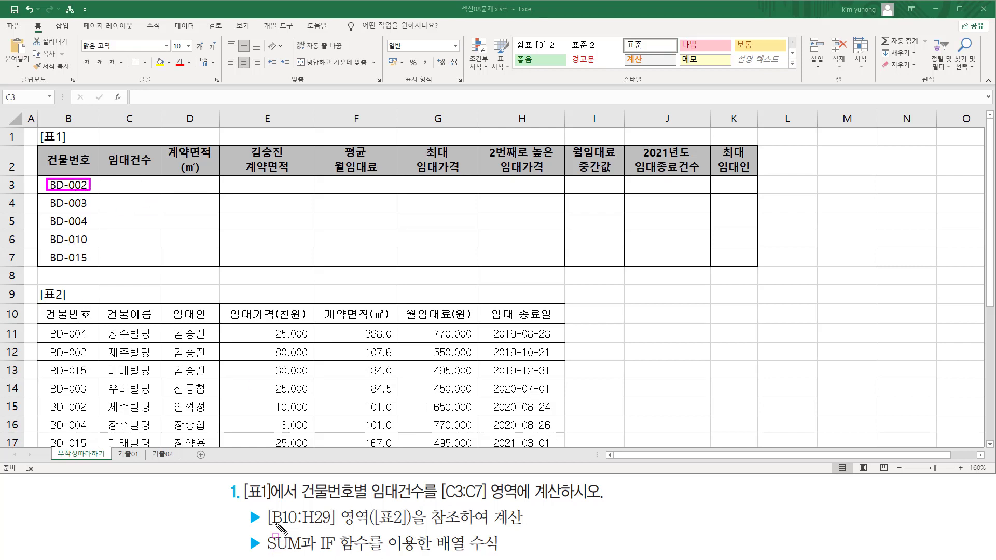
{"action": "key", "text": "Escape"}
Copy the single-condition count pattern SUM( IF( 조건 , 1 ) ) into cell J11 beside [표2]
{"action": "key", "text": "ctrl+c"}
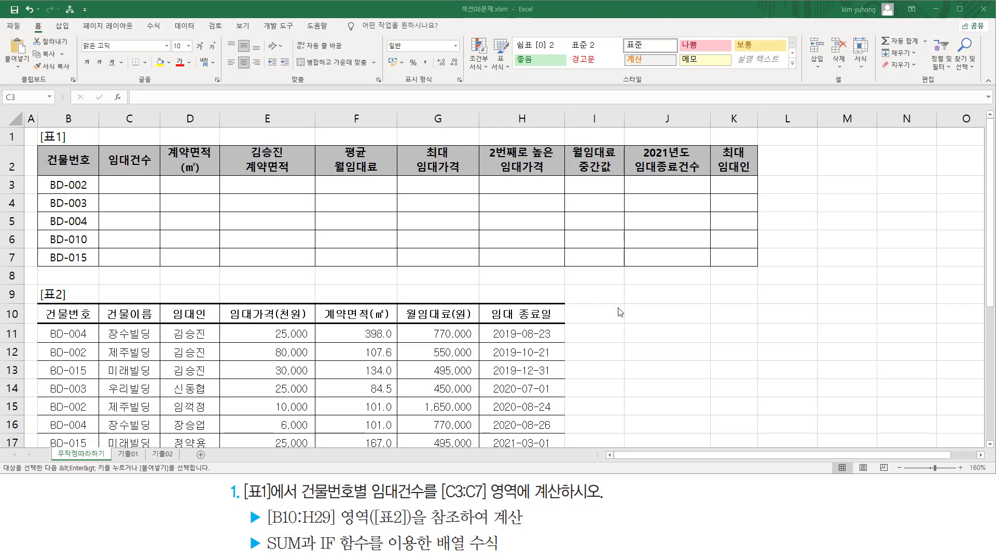
{"action": "left_click", "coordinate": [663, 315]}
{"action": "left_click", "coordinate": [655, 332]}
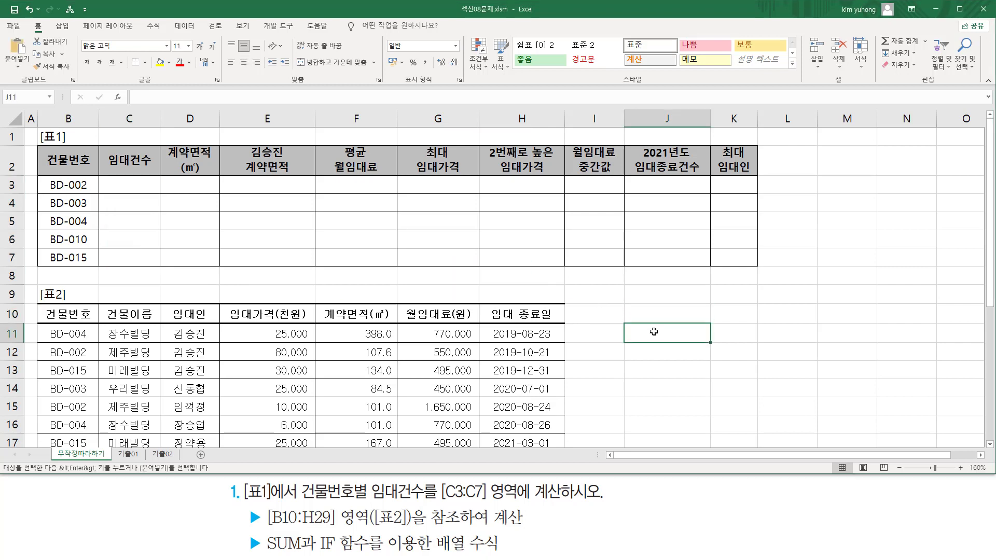
{"action": "key", "text": "ctrl+v"}
{"action": "left_click", "coordinate": [609, 356]}
{"action": "left_click", "coordinate": [639, 338]}
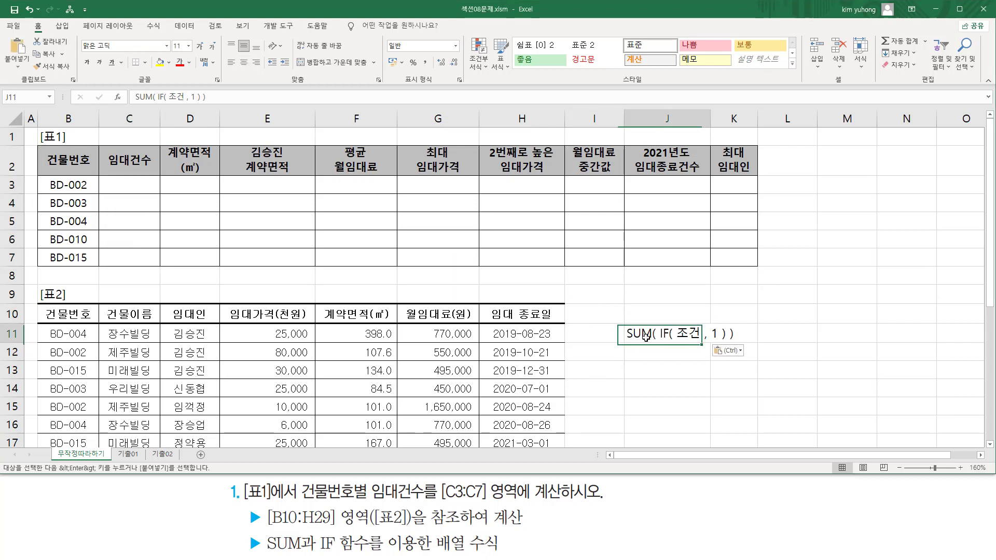
Move the SUM( IF( 조건 , 1 ) ) pattern from J11 to C8, directly below the 임대건수 column
{"action": "left_click_drag", "start_coordinate": [624, 337], "coordinate": [126, 291]}
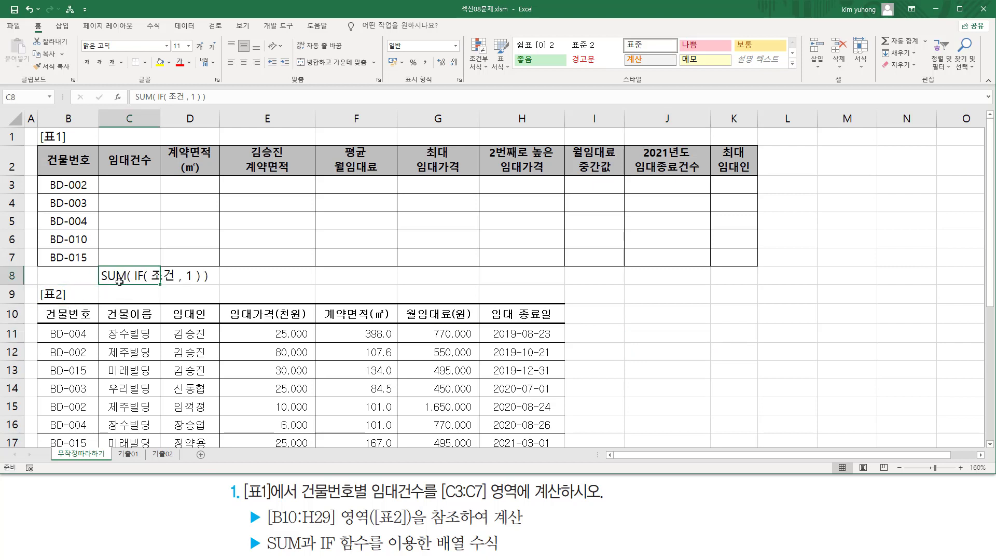
{"action": "left_click", "coordinate": [125, 291]}
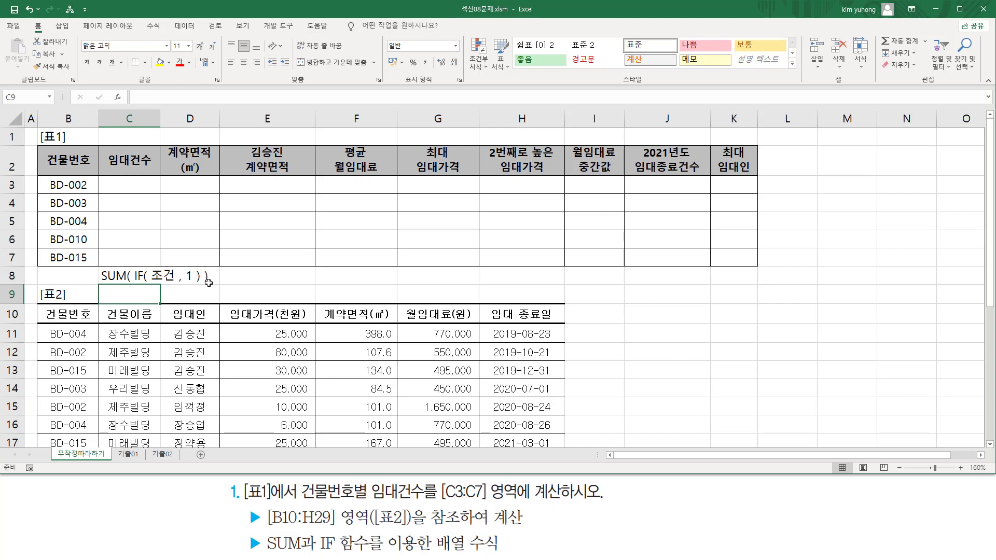
Begin the rental count formula in C3 as =SUM( IF(B11:B29, using the [표2] building numbers as the test range
{"action": "left_click", "coordinate": [137, 189]}
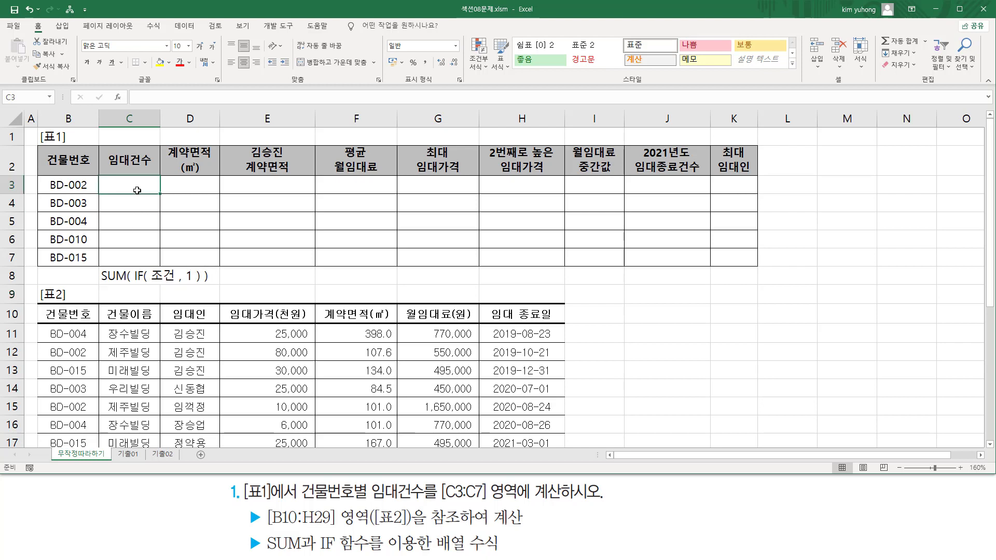
{"action": "type", "text": "="}
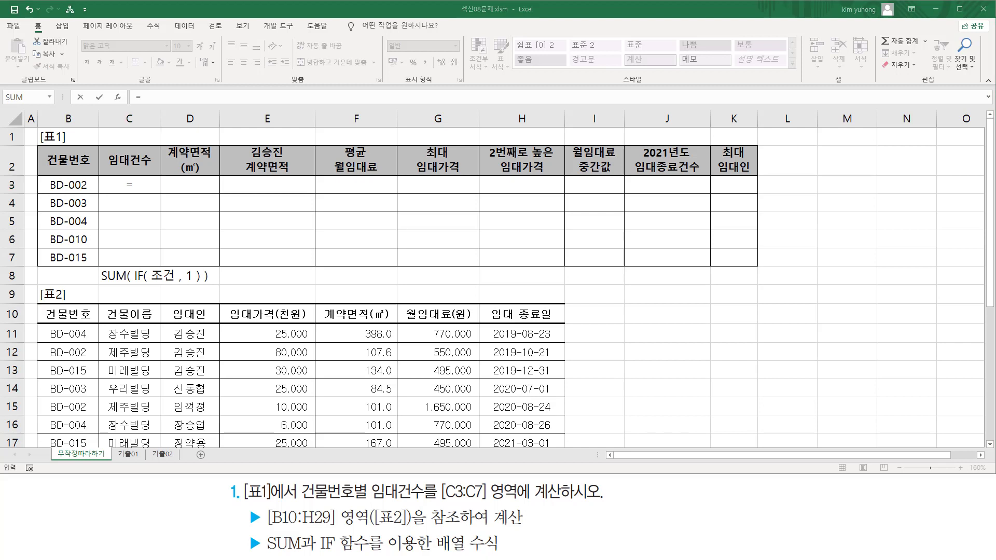
{"action": "type", "text": "S"}
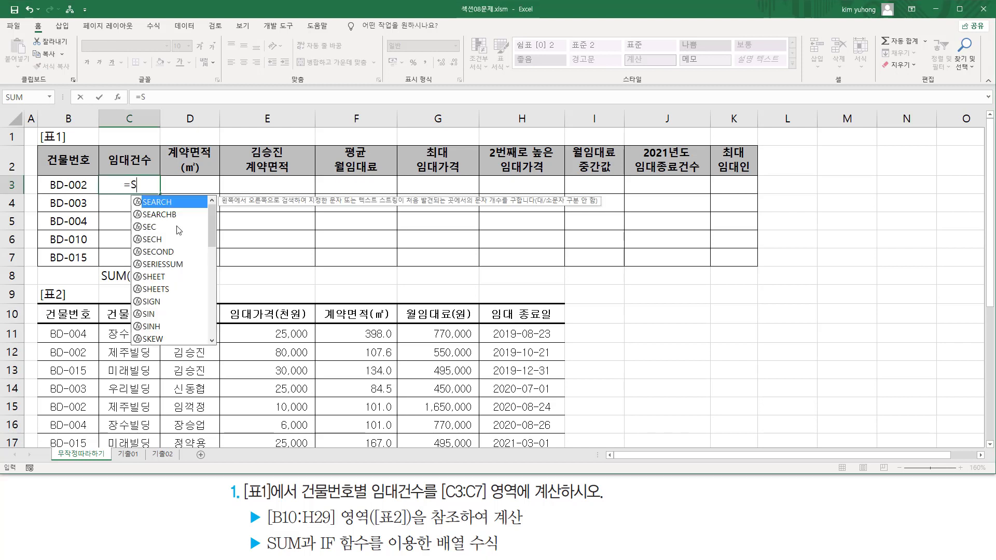
{"action": "type", "text": "UM("}
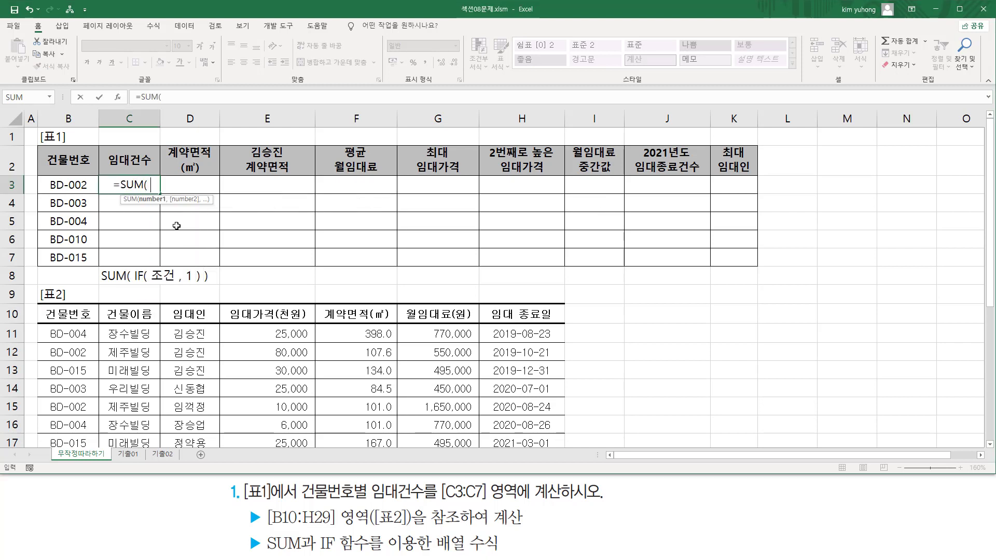
{"action": "type", "text": " IF"}
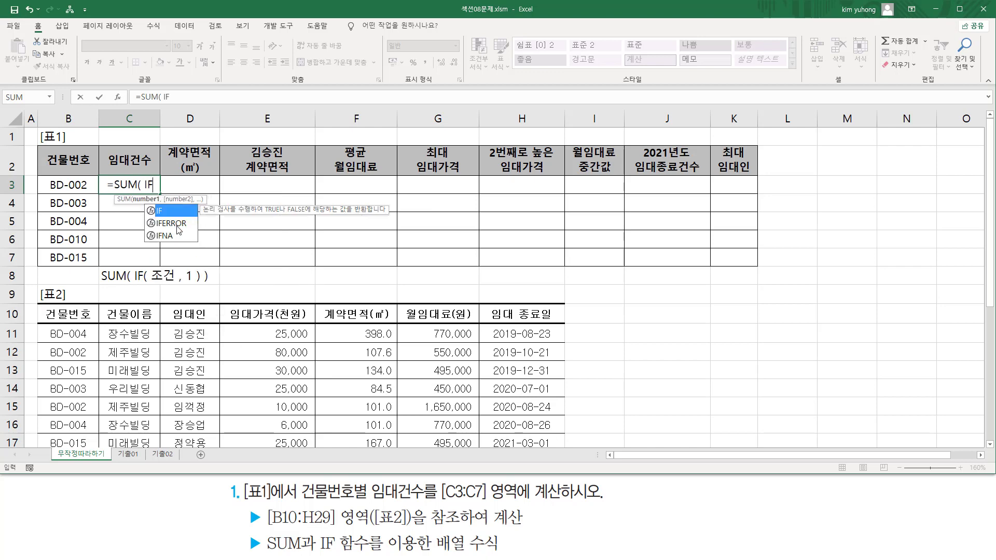
{"action": "type", "text": "("}
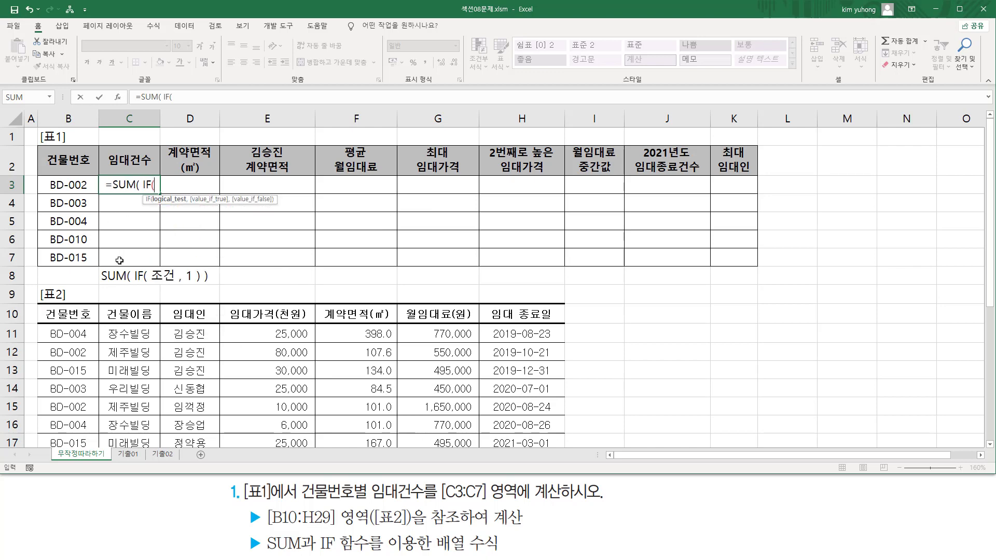
{"action": "left_click", "coordinate": [71, 332]}
{"action": "scroll", "coordinate": [77, 332], "scroll_direction": "down", "scroll_amount": 2}
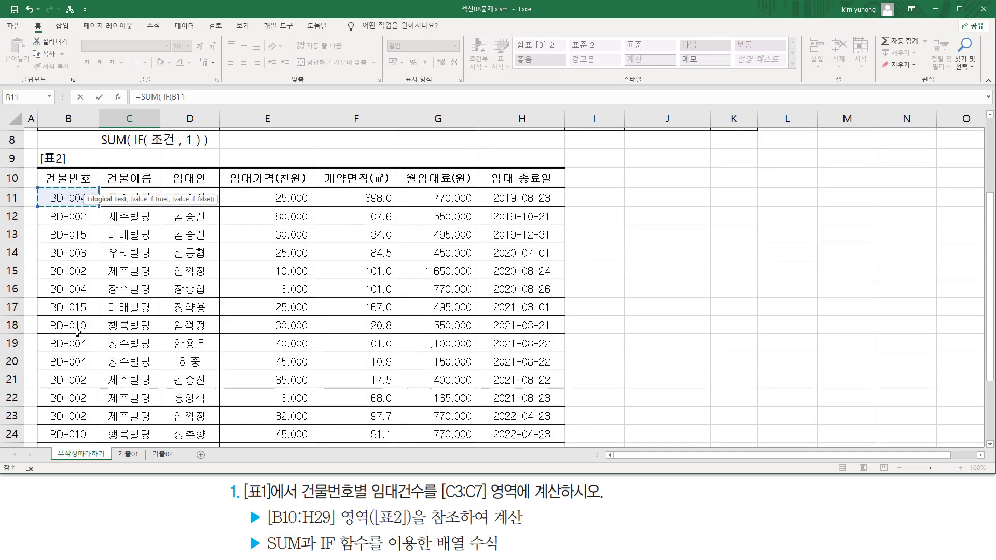
{"action": "left_click_drag", "start_coordinate": [64, 191], "coordinate": [75, 411]}
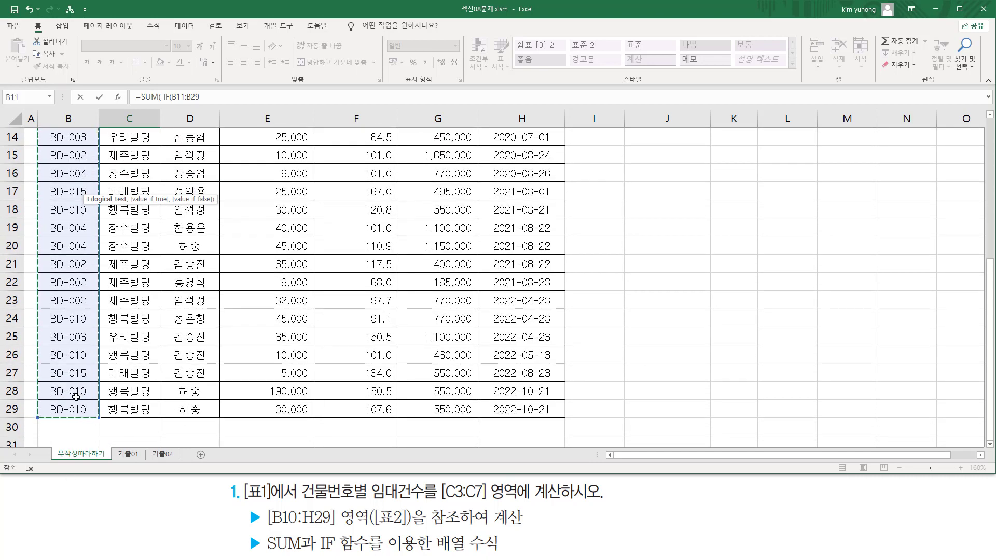
{"action": "scroll", "coordinate": [77, 398], "scroll_direction": "up", "scroll_amount": 4}
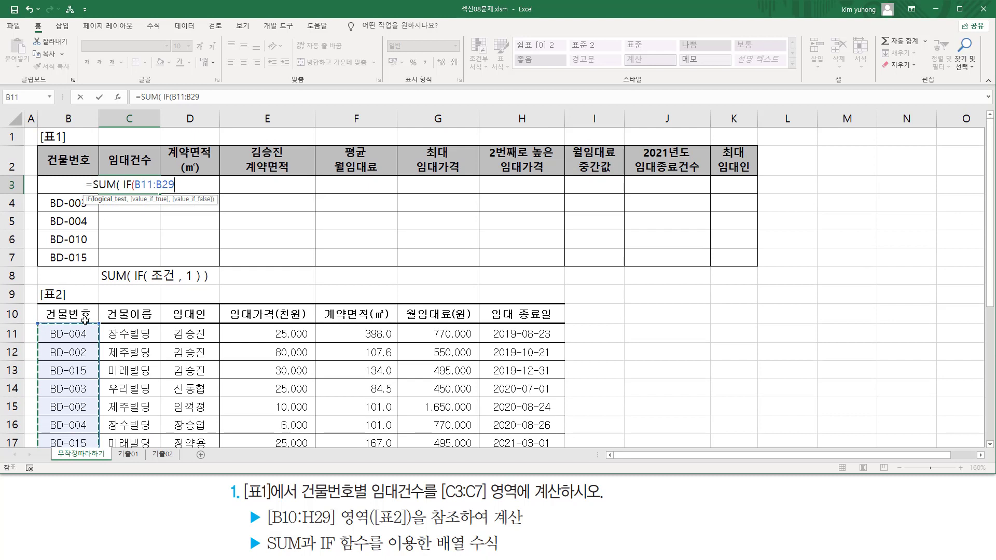
Complete the condition with =B3 and the true value 1, close both functions, and enter C3 as an array formula
{"action": "type", "text": "="}
{"action": "left_click", "coordinate": [81, 202]}
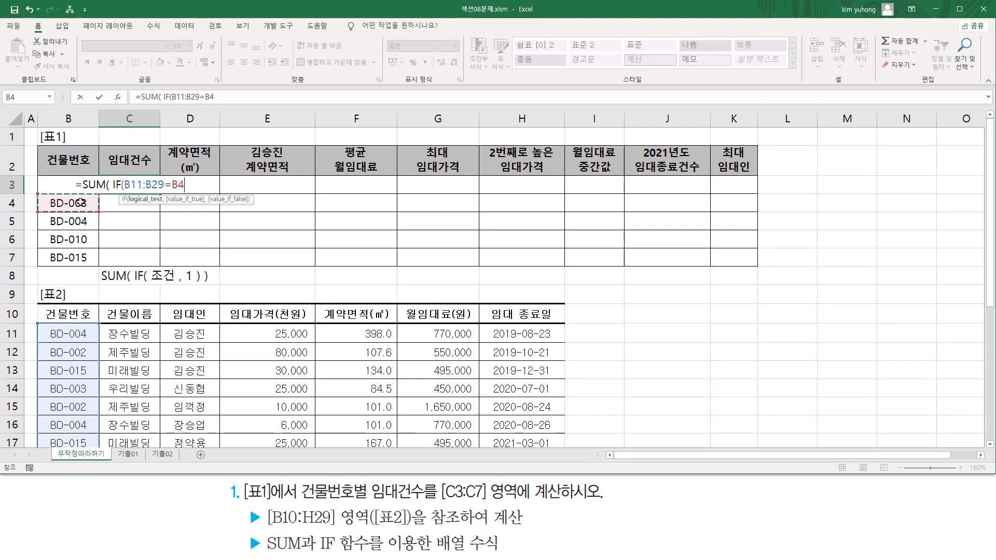
{"action": "key", "text": "Up"}
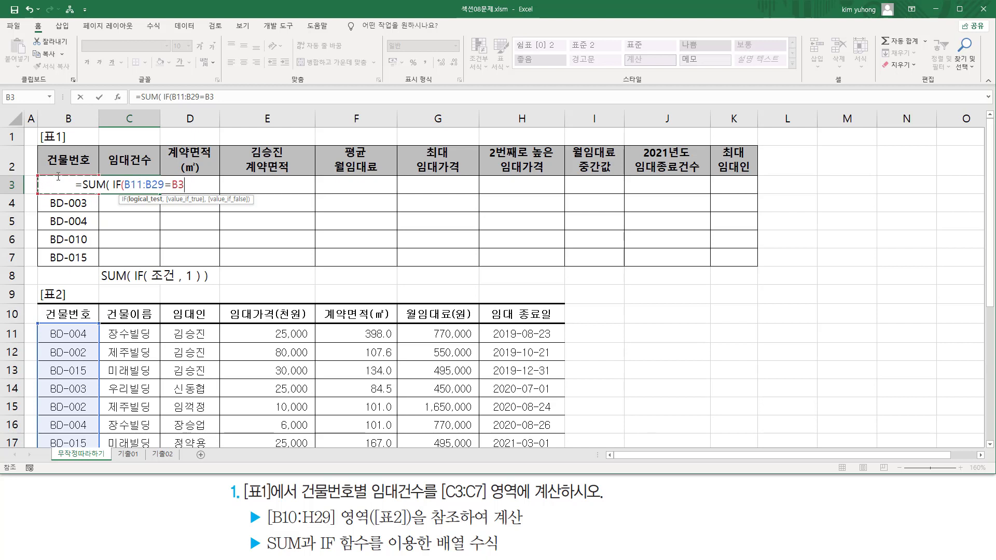
{"action": "type", "text": ","}
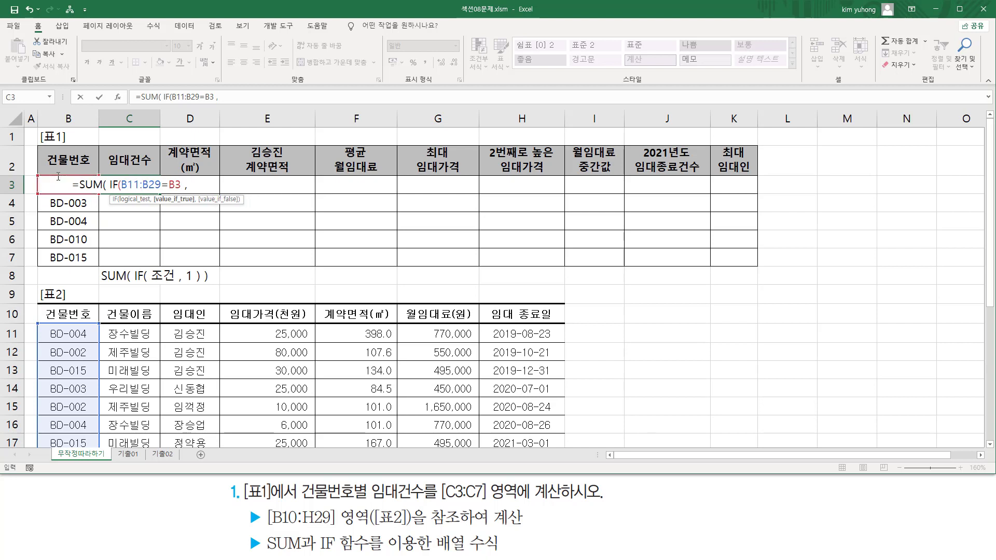
{"action": "type", "text": " 1"}
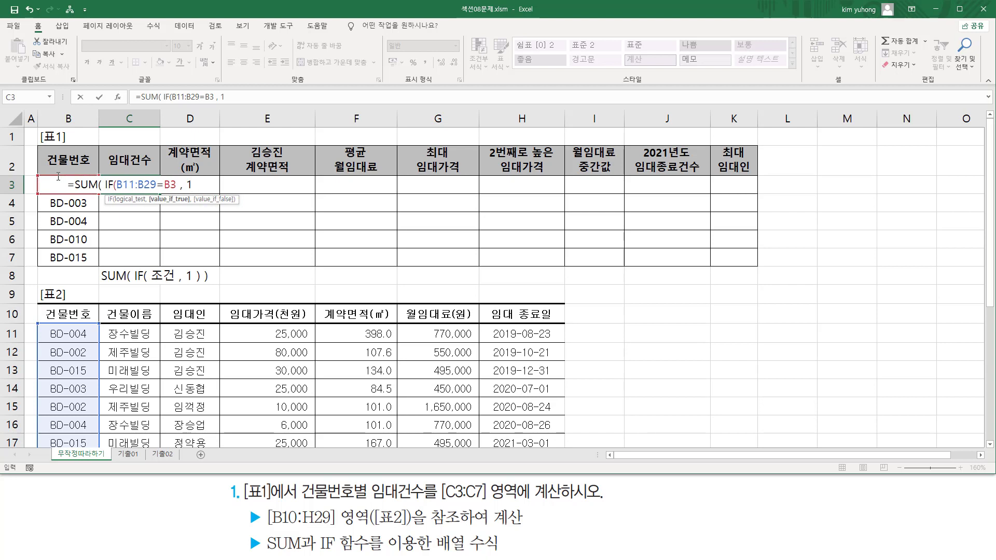
{"action": "type", "text": ") "}
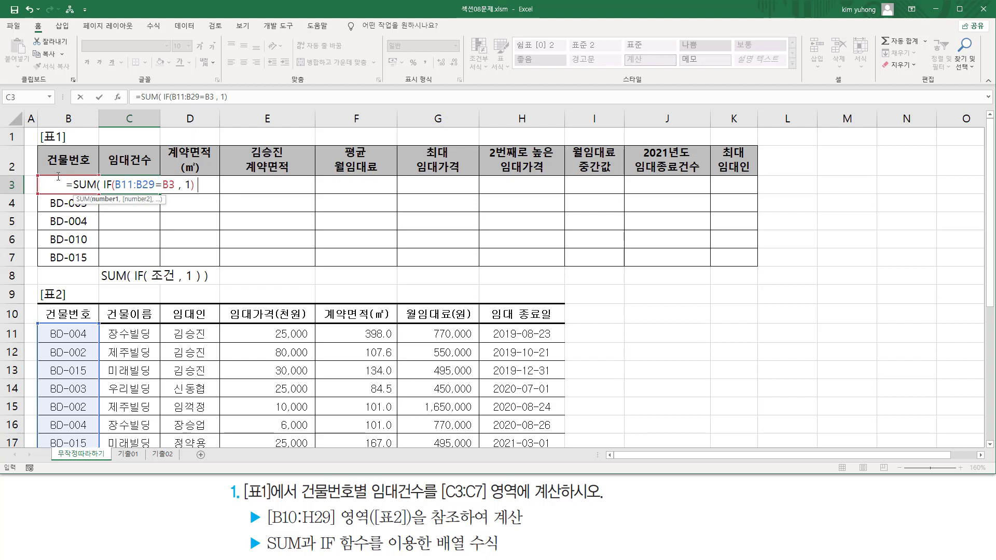
{"action": "type", "text": ")"}
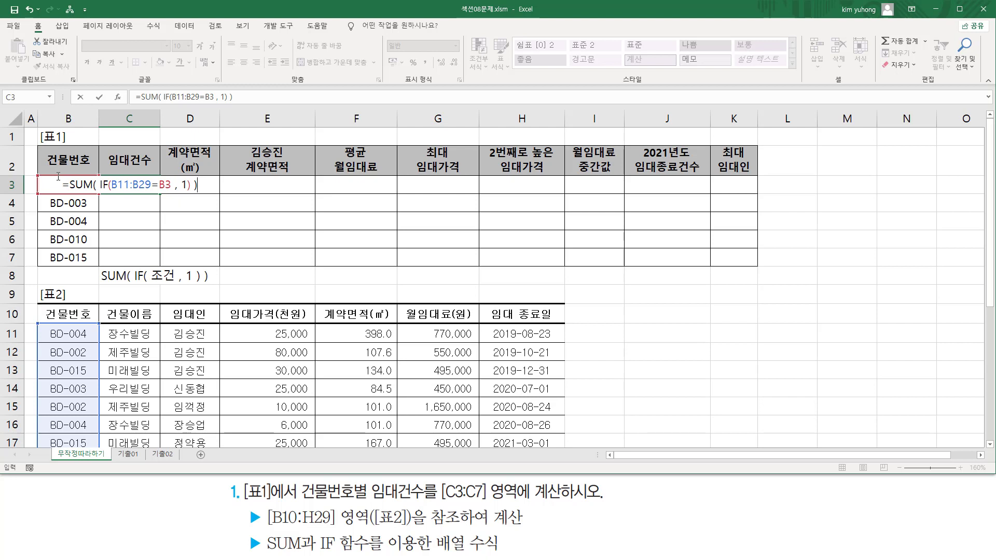
{"action": "key", "text": "ctrl+shift+Return"}
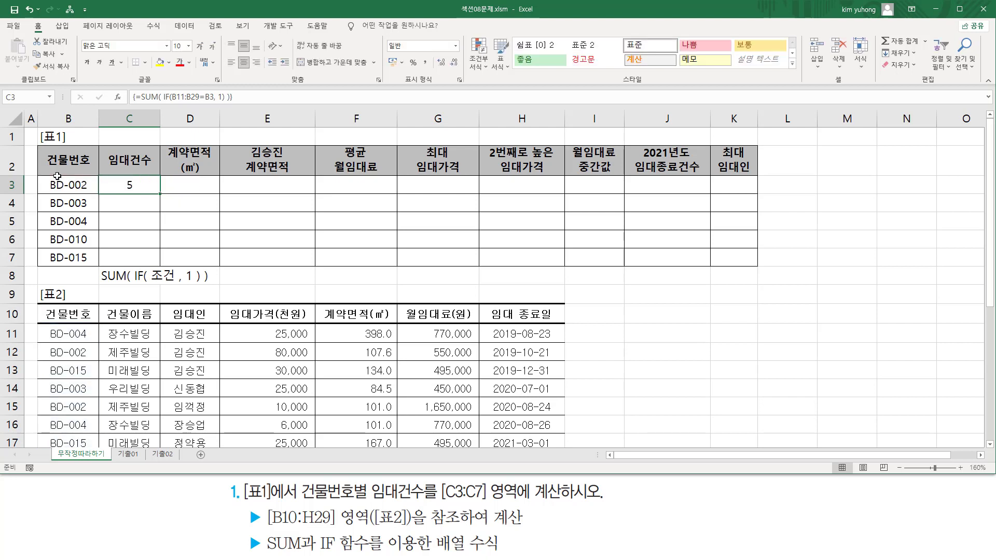
Check the C3 result by locating every BD-002 row in [표2] down to row 29
{"action": "left_click", "coordinate": [179, 332]}
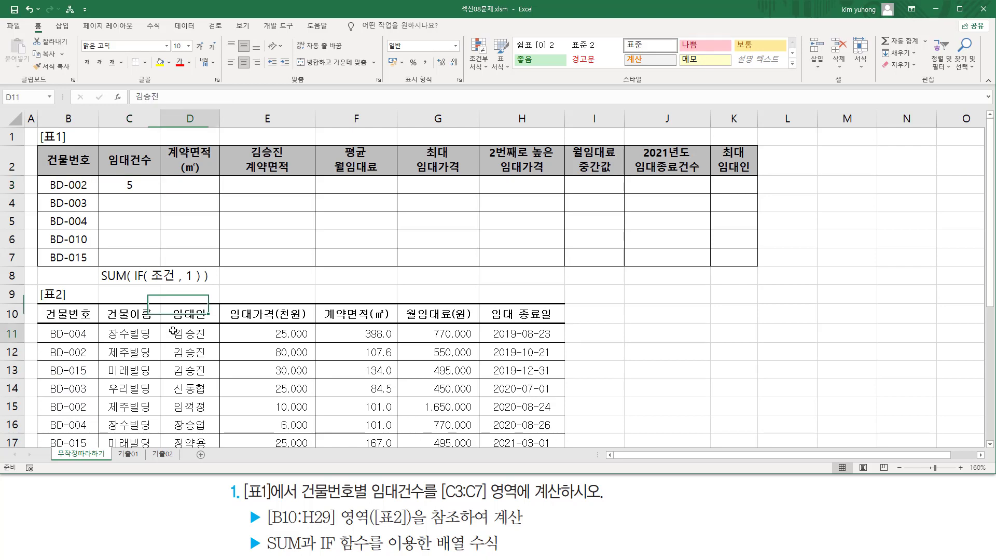
{"action": "scroll", "coordinate": [92, 255], "scroll_direction": "down", "scroll_amount": 3}
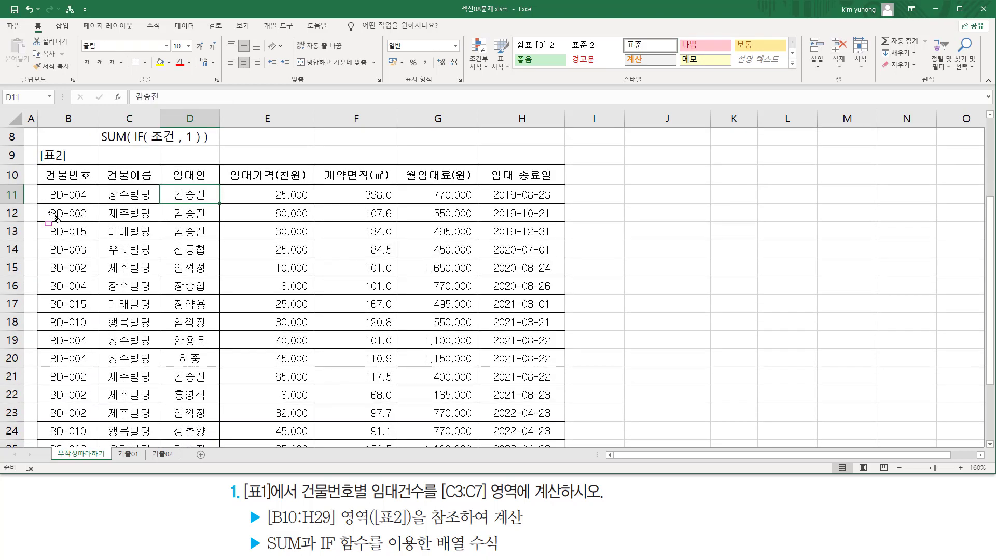
{"action": "left_click_drag", "start_coordinate": [43, 205], "coordinate": [101, 222]}
{"action": "left_click_drag", "start_coordinate": [45, 259], "coordinate": [91, 274]}
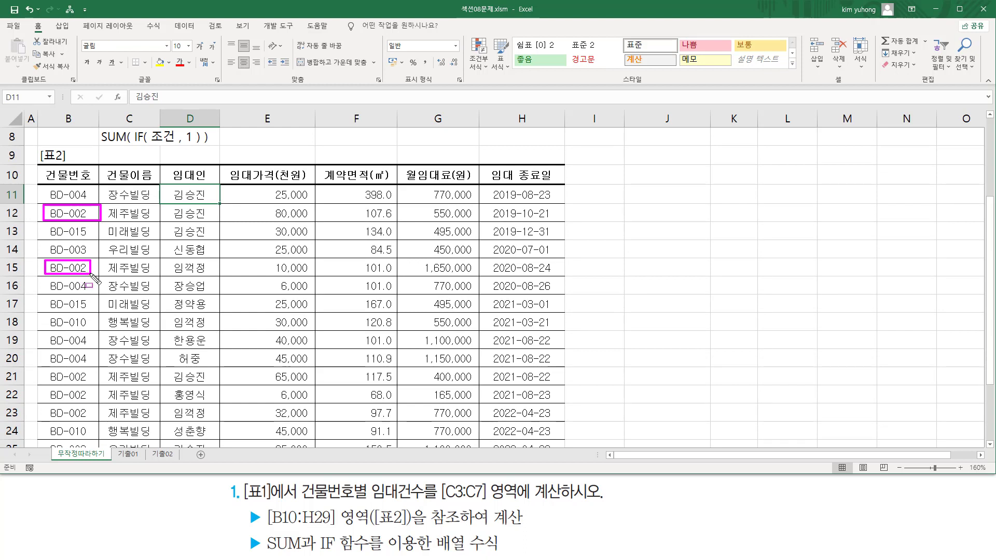
{"action": "left_click_drag", "start_coordinate": [45, 370], "coordinate": [105, 378]}
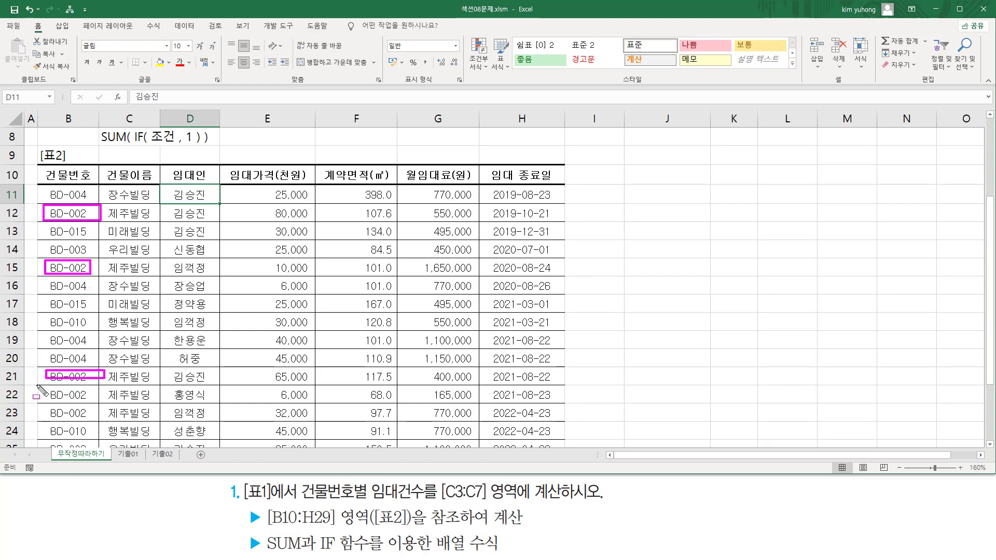
{"action": "left_click_drag", "start_coordinate": [40, 385], "coordinate": [105, 400]}
{"action": "left_click_drag", "start_coordinate": [38, 409], "coordinate": [107, 421]}
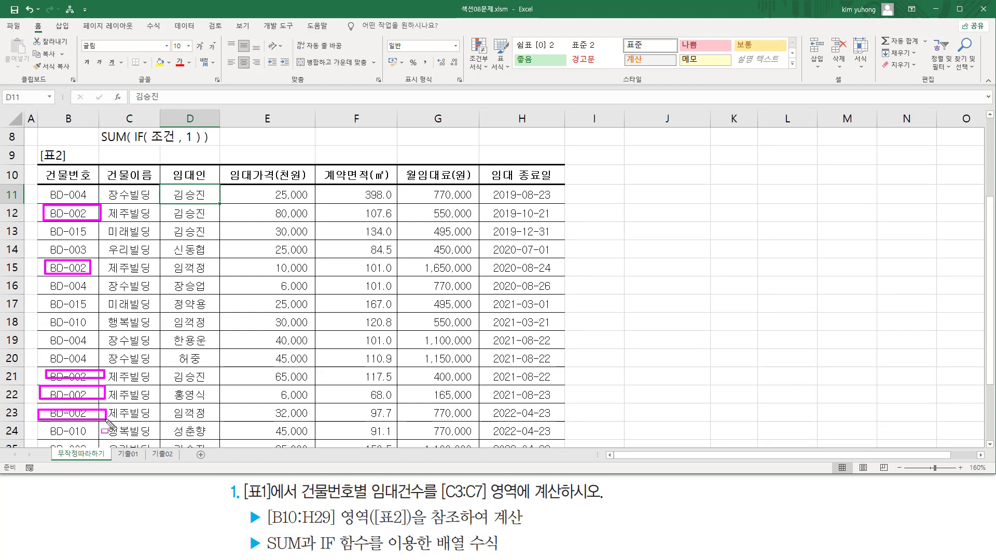
{"action": "key", "text": "Escape"}
{"action": "left_click", "coordinate": [92, 414]}
{"action": "scroll", "coordinate": [106, 402], "scroll_direction": "down", "scroll_amount": 2}
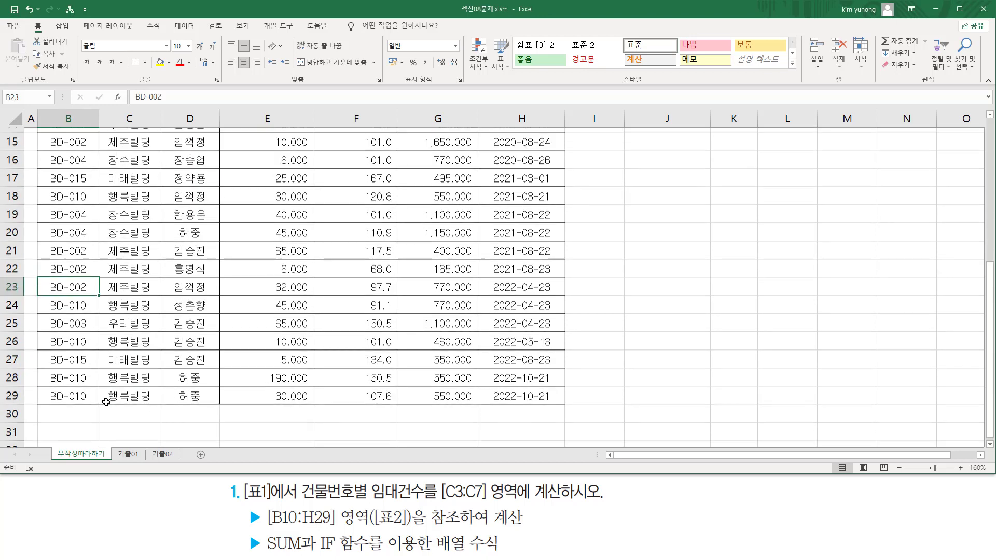
{"action": "mouse_move", "coordinate": [61, 295]}
{"action": "left_mouse_down"}
{"action": "mouse_move", "coordinate": [81, 319]}
{"action": "mouse_move", "coordinate": [95, 402]}
{"action": "left_mouse_up"}
{"action": "key", "text": "Escape"}
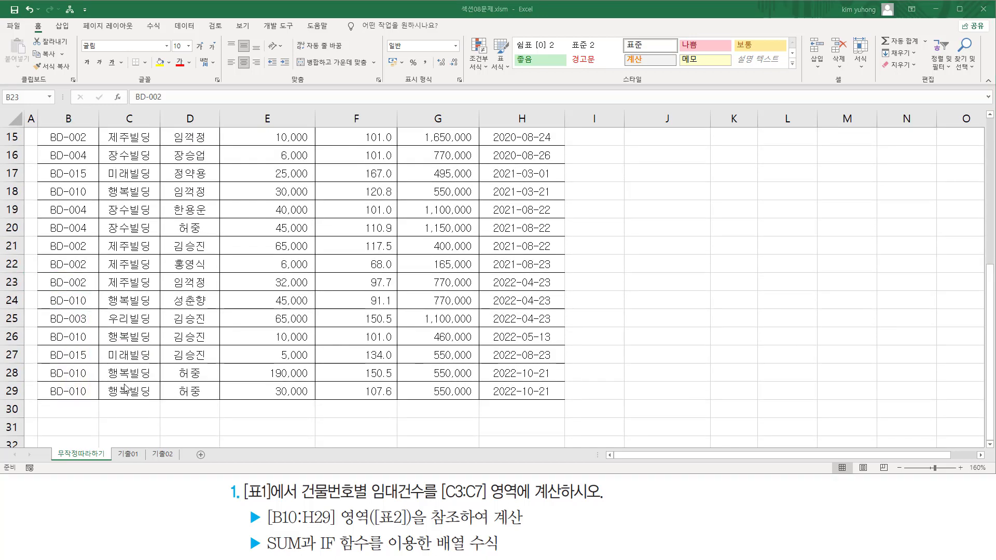
{"action": "scroll", "coordinate": [127, 388], "scroll_direction": "up", "scroll_amount": 5}
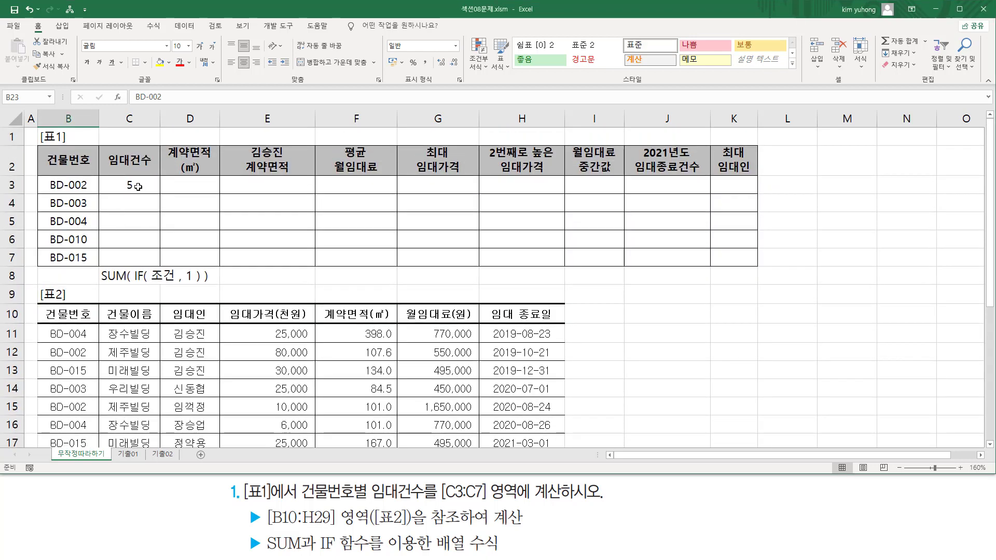
Review the condition B11:B29=B3 inside the C3 formula, and re-enter it unchanged as an array formula
{"action": "left_click", "coordinate": [138, 187]}
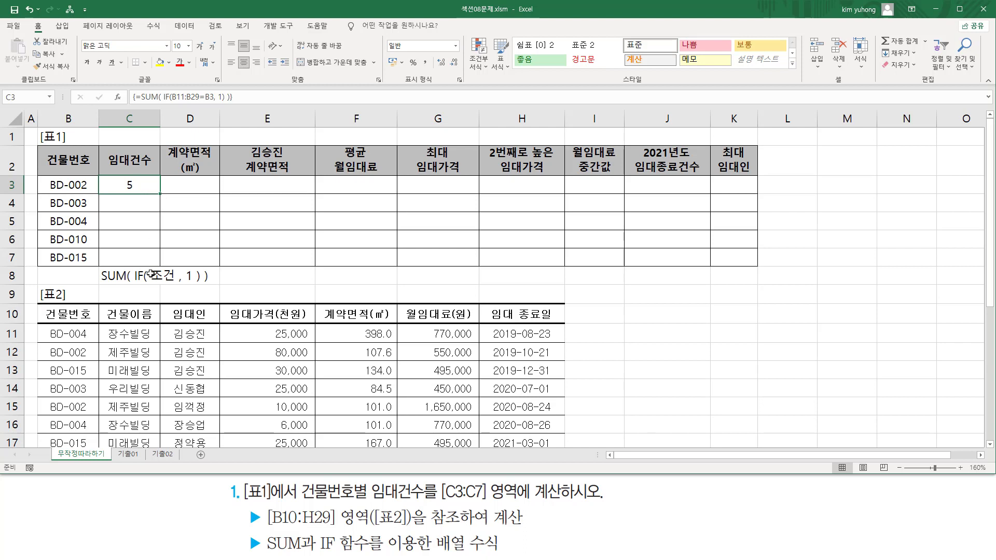
{"action": "double_click", "coordinate": [131, 184]}
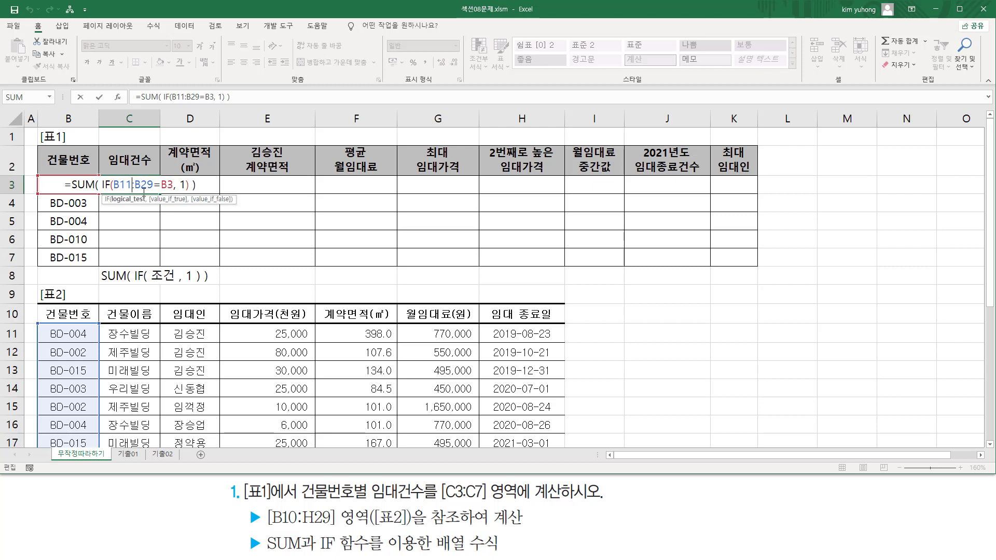
{"action": "left_click", "coordinate": [114, 186]}
{"action": "left_click_drag", "start_coordinate": [113, 190], "coordinate": [173, 190]}
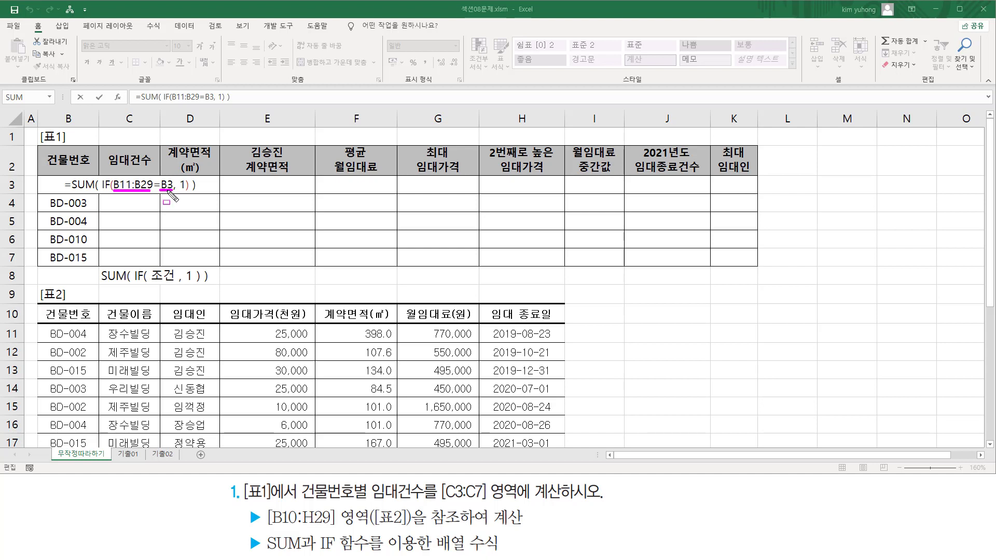
{"action": "key", "text": "ctrl+z"}
{"action": "key", "text": "ctrl+z"}
{"action": "key", "text": "Escape"}
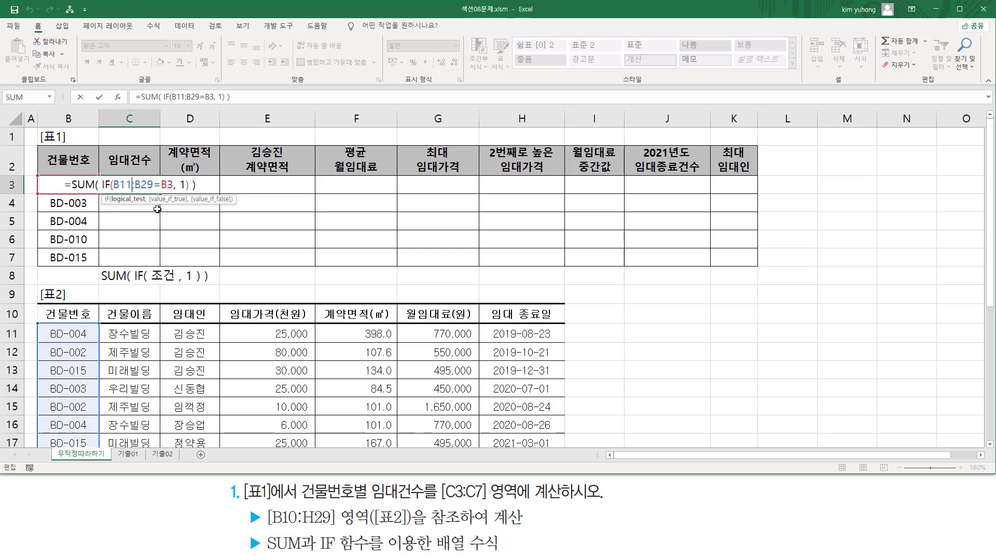
{"action": "key", "text": "ctrl+shift+Return"}
Examine how the building numbers in B3:B5 pair with their rental count cells in C3:C5
{"action": "left_click_drag", "start_coordinate": [112, 178], "coordinate": [143, 191]}
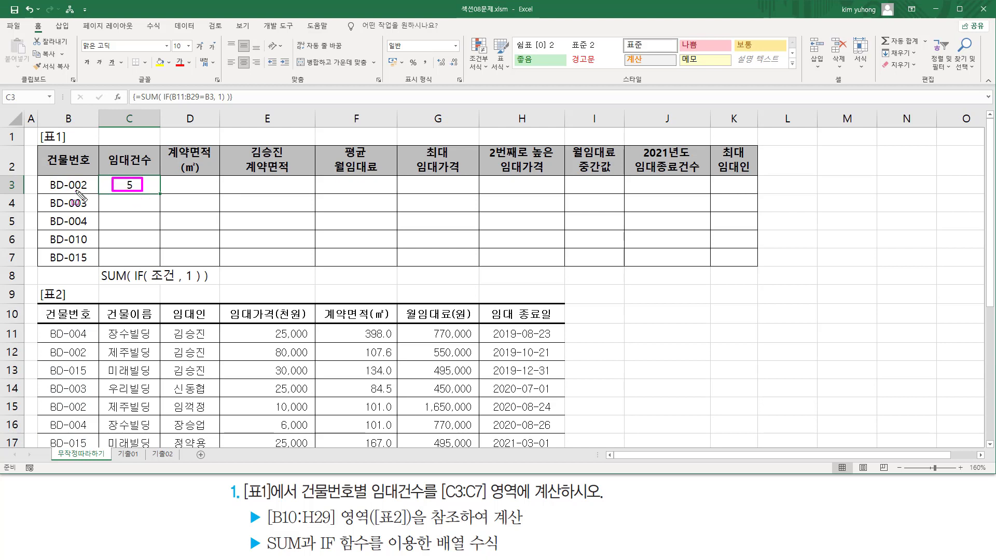
{"action": "mouse_move", "coordinate": [45, 179]}
{"action": "left_mouse_down"}
{"action": "mouse_move", "coordinate": [118, 199]}
{"action": "mouse_move", "coordinate": [47, 200]}
{"action": "mouse_move", "coordinate": [134, 226]}
{"action": "mouse_move", "coordinate": [115, 215]}
{"action": "mouse_move", "coordinate": [45, 221]}
{"action": "mouse_move", "coordinate": [89, 225]}
{"action": "left_mouse_up"}
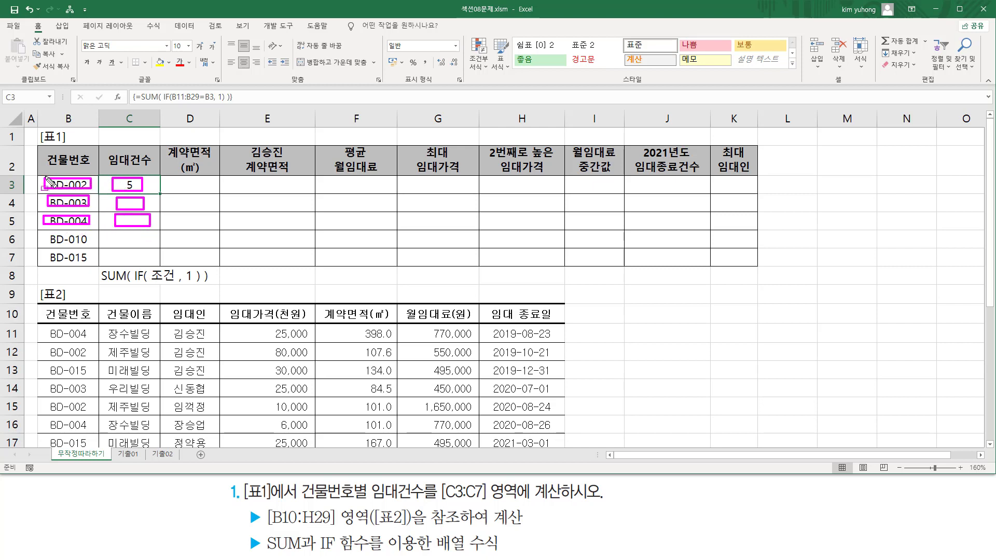
{"action": "left_click_drag", "start_coordinate": [48, 180], "coordinate": [89, 187]}
{"action": "key", "text": "Escape"}
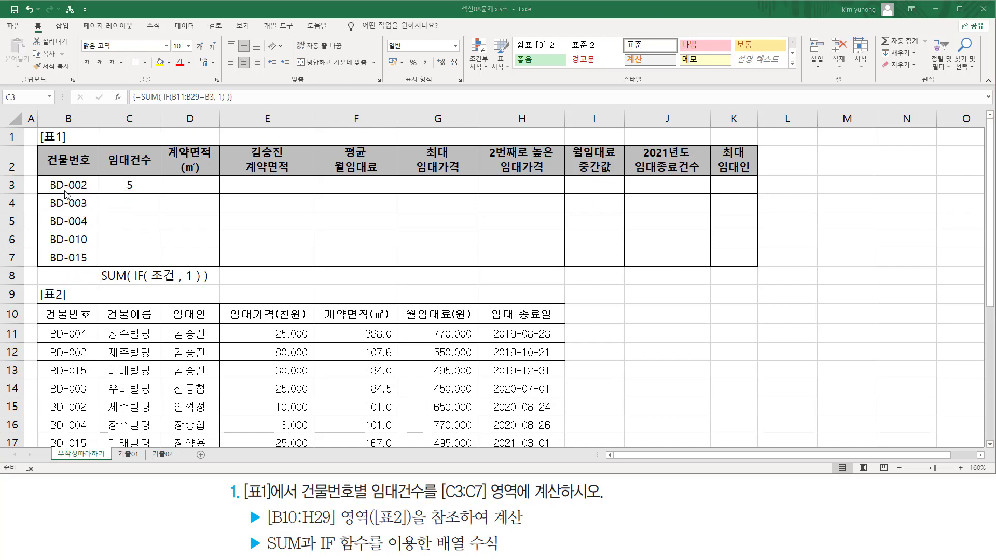
Examine the building number range B11:B29 in [표2] that the C3 formula compares against
{"action": "scroll", "coordinate": [96, 238], "scroll_direction": "down", "scroll_amount": 5}
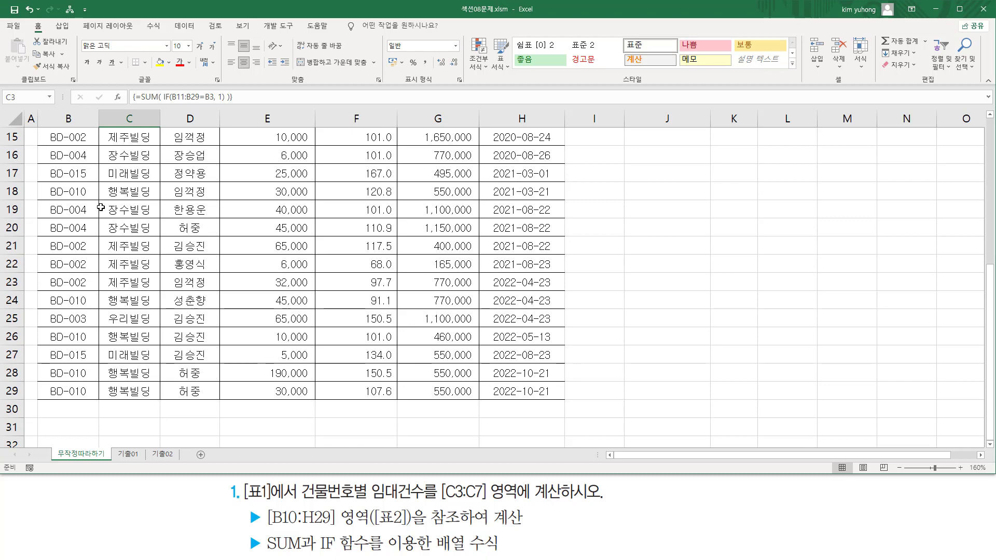
{"action": "scroll", "coordinate": [99, 207], "scroll_direction": "up", "scroll_amount": 5}
{"action": "left_click", "coordinate": [62, 334]}
{"action": "scroll", "coordinate": [62, 334], "scroll_direction": "down", "scroll_amount": 5}
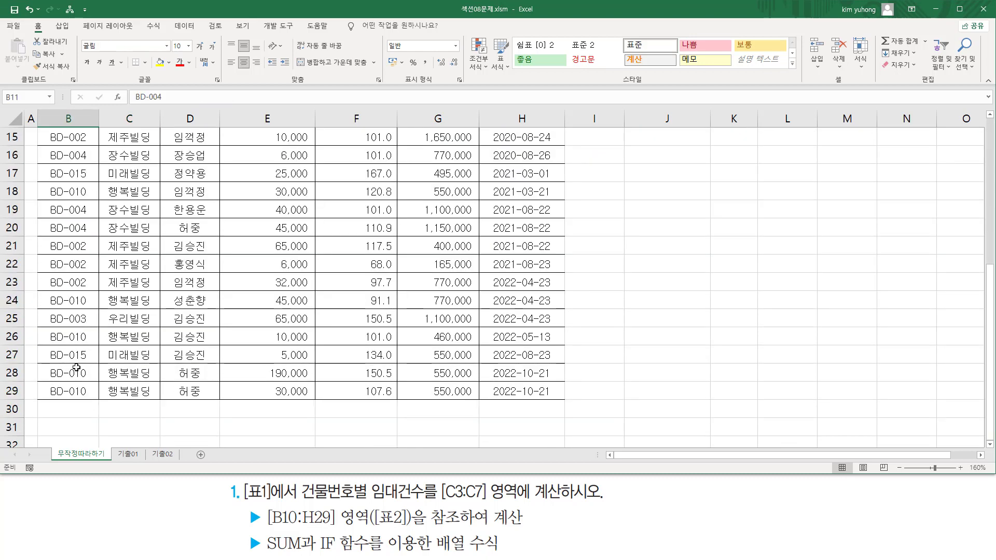
{"action": "left_click", "coordinate": [65, 394], "text": "shift"}
{"action": "scroll", "coordinate": [88, 374], "scroll_direction": "up", "scroll_amount": 2}
{"action": "scroll", "coordinate": [78, 337], "scroll_direction": "up", "scroll_amount": 1}
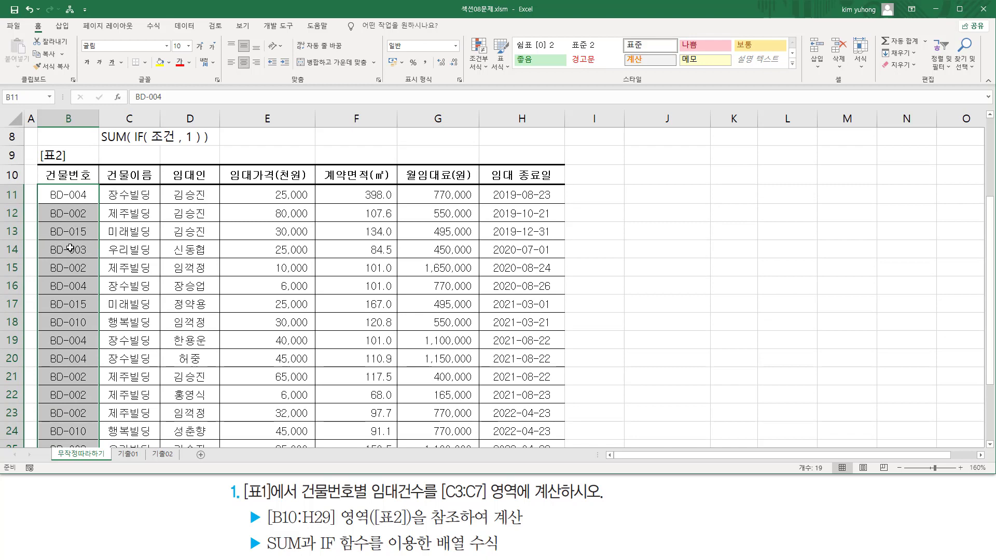
{"action": "scroll", "coordinate": [70, 247], "scroll_direction": "up", "scroll_amount": 3}
Make the range absolute as $B$11:$B$29 in C3, re-enter it as an array formula, and fill it down through C7
{"action": "double_click", "coordinate": [123, 184]}
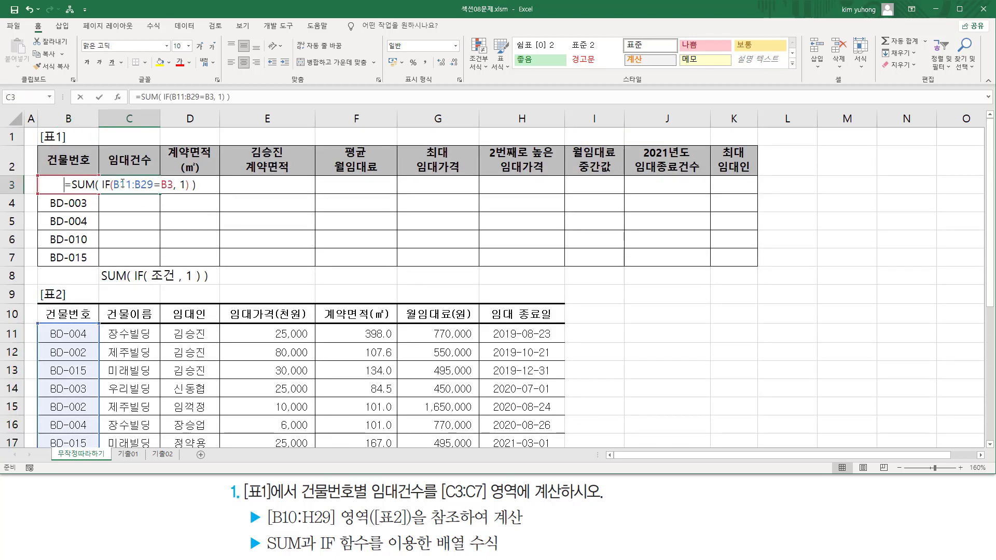
{"action": "left_click_drag", "start_coordinate": [126, 185], "coordinate": [147, 185]}
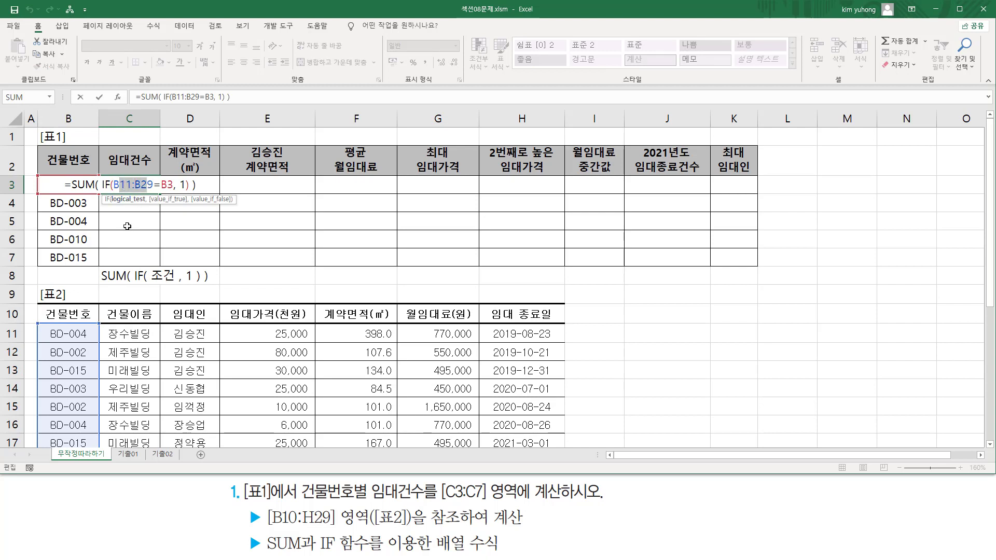
{"action": "key", "text": "F4"}
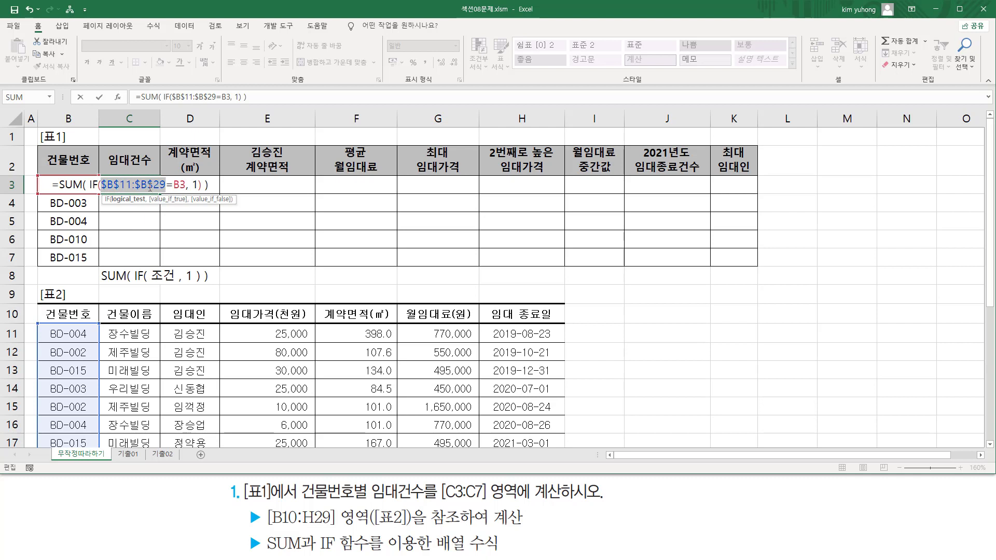
{"action": "left_click_drag", "start_coordinate": [175, 184], "coordinate": [186, 186]}
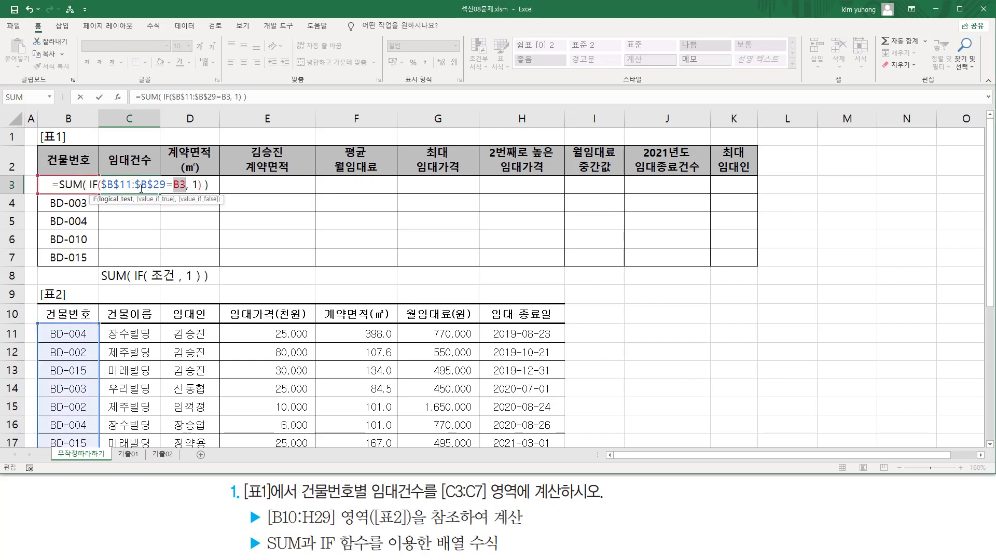
{"action": "key", "text": "ctrl+shift+Return"}
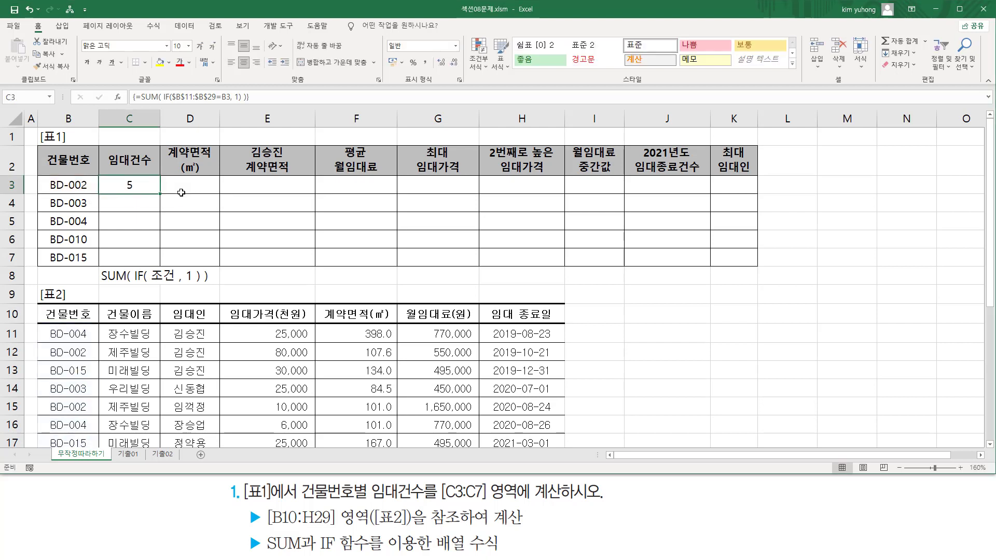
{"action": "left_click_drag", "start_coordinate": [161, 195], "coordinate": [162, 265]}
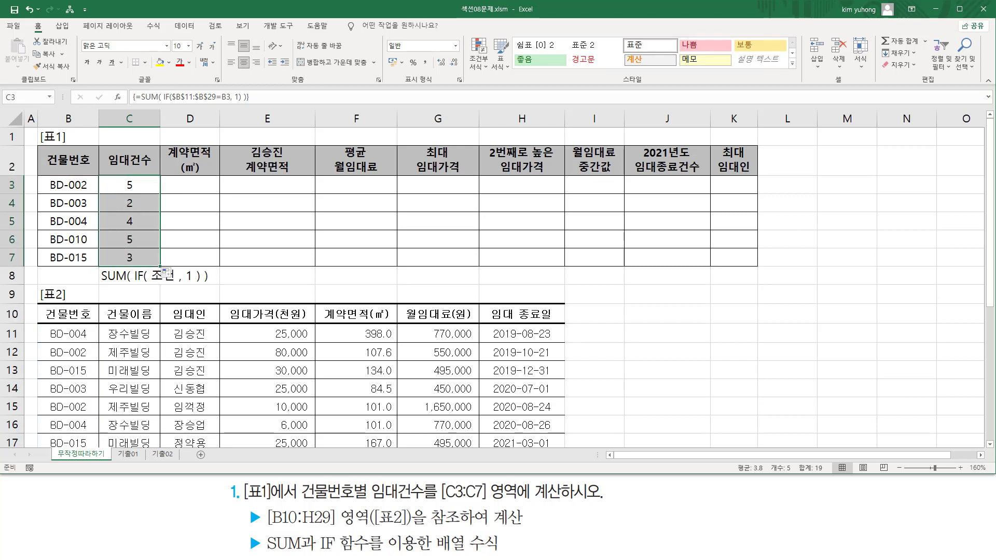
{"action": "left_click", "coordinate": [142, 184]}
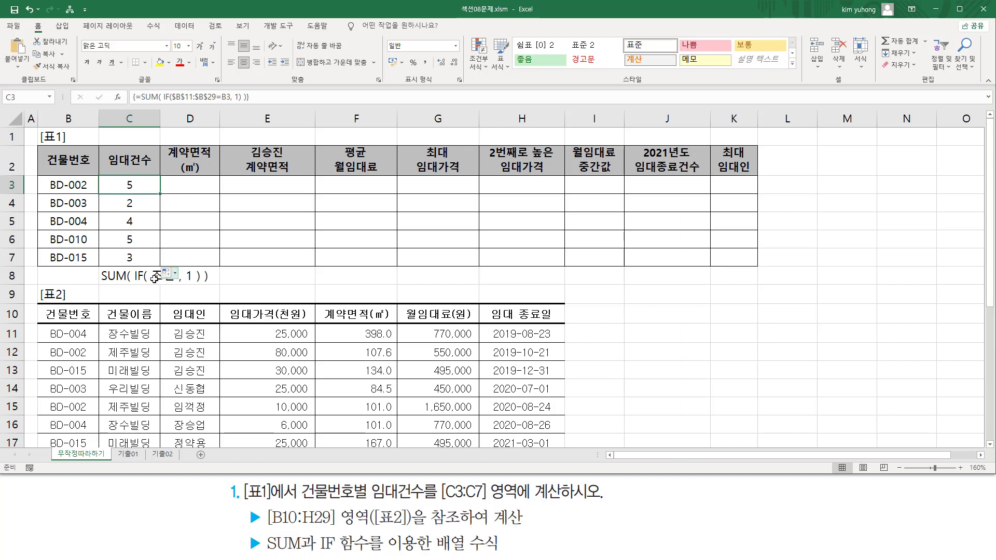
Write the C3 formula in E8 as text, =SUM( IF($B$11:$B$29=B3, 1) ), and colour it red
{"action": "left_click", "coordinate": [137, 294]}
{"action": "left_click", "coordinate": [250, 277]}
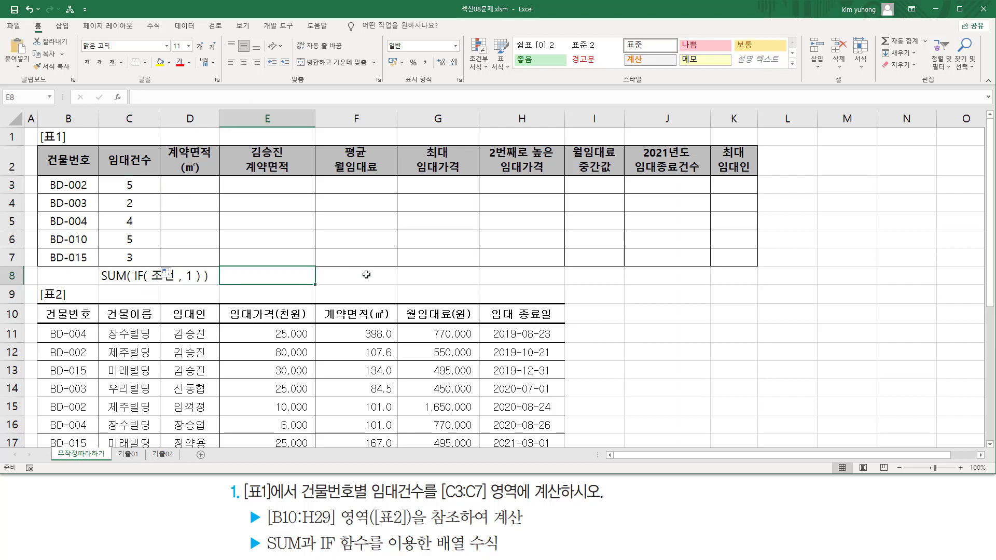
{"action": "type", "text": "'"}
{"action": "type", "text": "=SUM( IF($B$11:$B$29=B3, 1) )"}
{"action": "key", "text": "Return"}
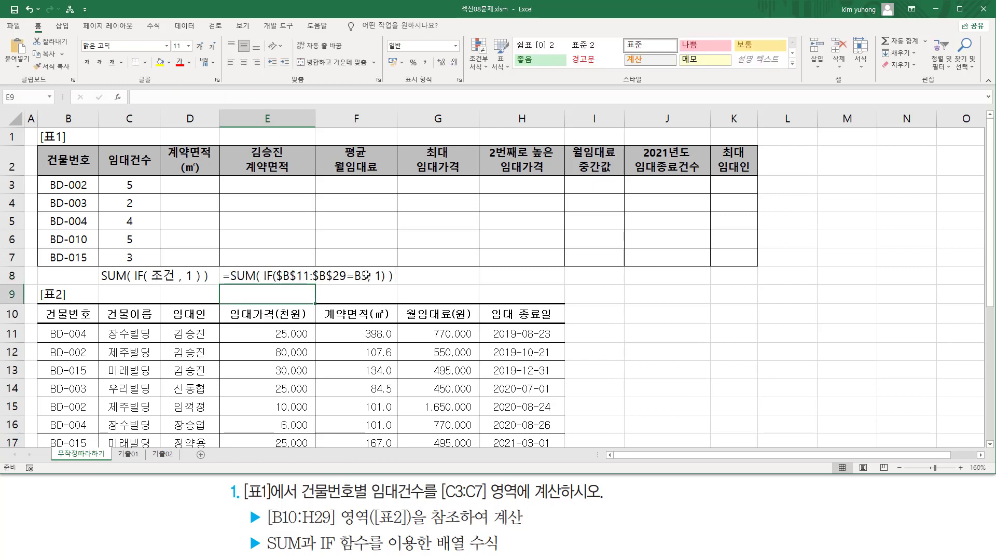
{"action": "left_click", "coordinate": [284, 276]}
{"action": "left_click", "coordinate": [180, 62]}
{"action": "key", "text": "Right"}
{"action": "key", "text": "Right"}
{"action": "key", "text": "Right"}
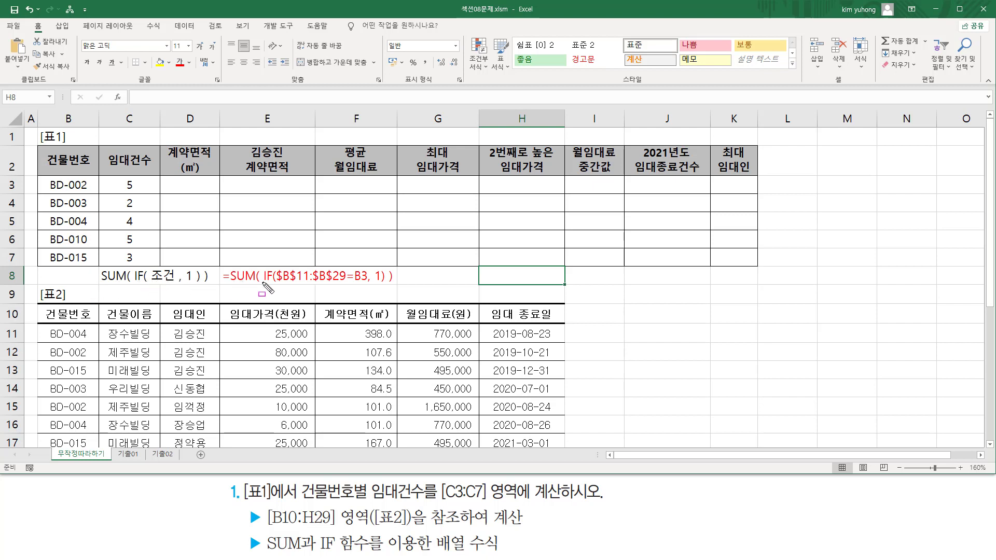
Compare the condition and the value 1 in the C8 pattern with the matching parts of the formula text in E8
{"action": "left_click_drag", "start_coordinate": [152, 283], "coordinate": [174, 283]}
{"action": "left_click_drag", "start_coordinate": [279, 282], "coordinate": [366, 283]}
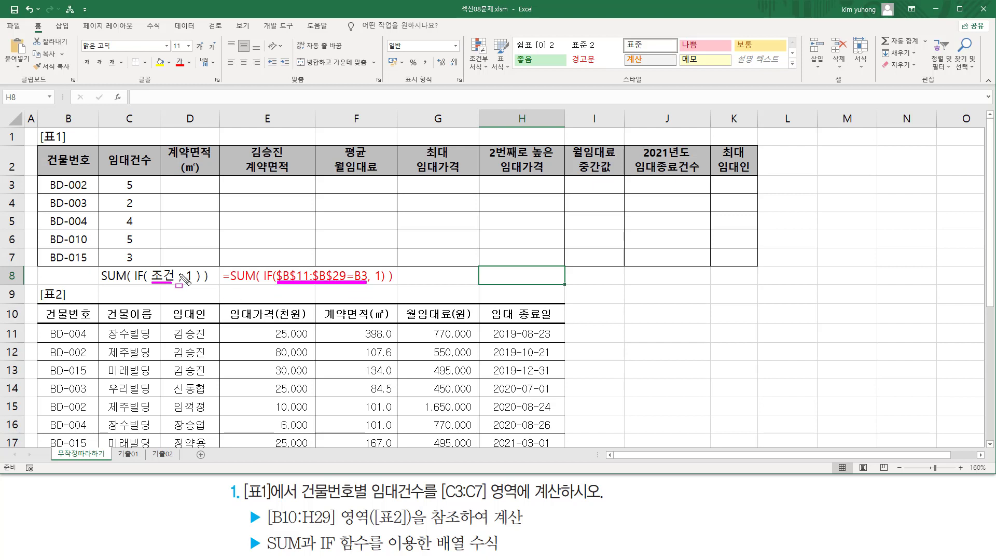
{"action": "left_click", "coordinate": [178, 266]}
{"action": "left_click_drag", "start_coordinate": [177, 265], "coordinate": [195, 286]}
{"action": "left_click_drag", "start_coordinate": [367, 264], "coordinate": [383, 288]}
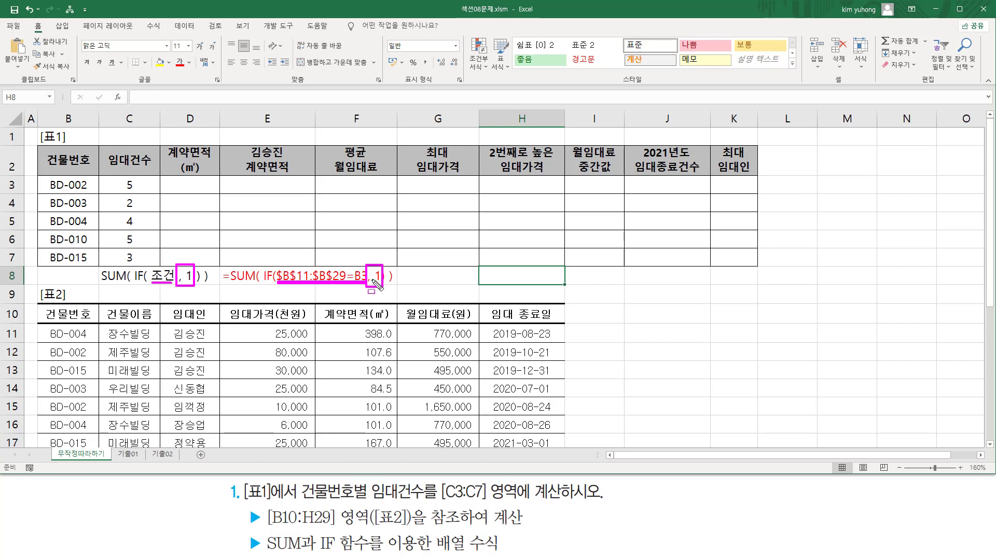
{"action": "key", "text": "Escape"}
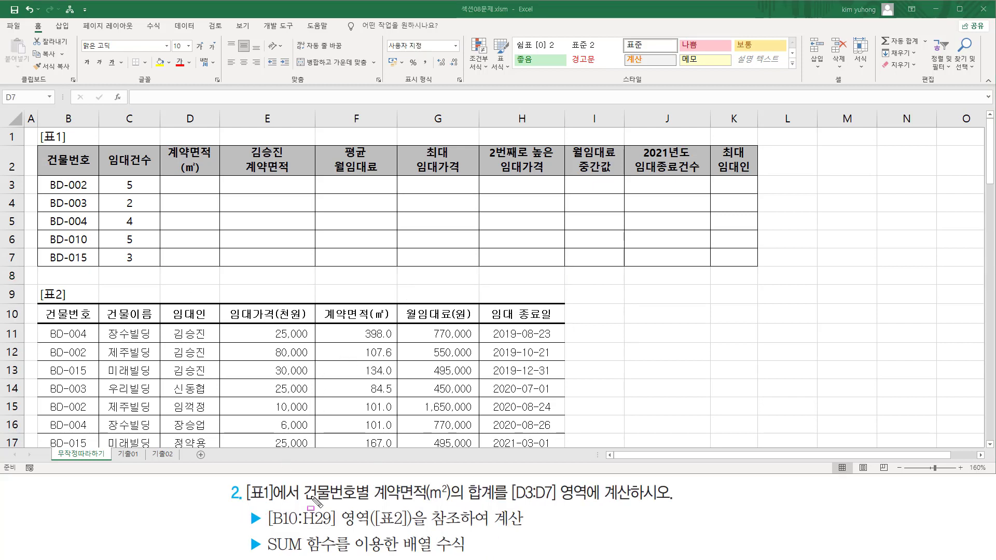
Review task 2: total the contract area (㎡) per building number in D3:D7 with a SUM array formula based on [표2]
{"action": "mouse_move", "coordinate": [300, 485]}
{"action": "left_mouse_down"}
{"action": "mouse_move", "coordinate": [314, 502]}
{"action": "mouse_move", "coordinate": [556, 501]}
{"action": "left_mouse_up"}
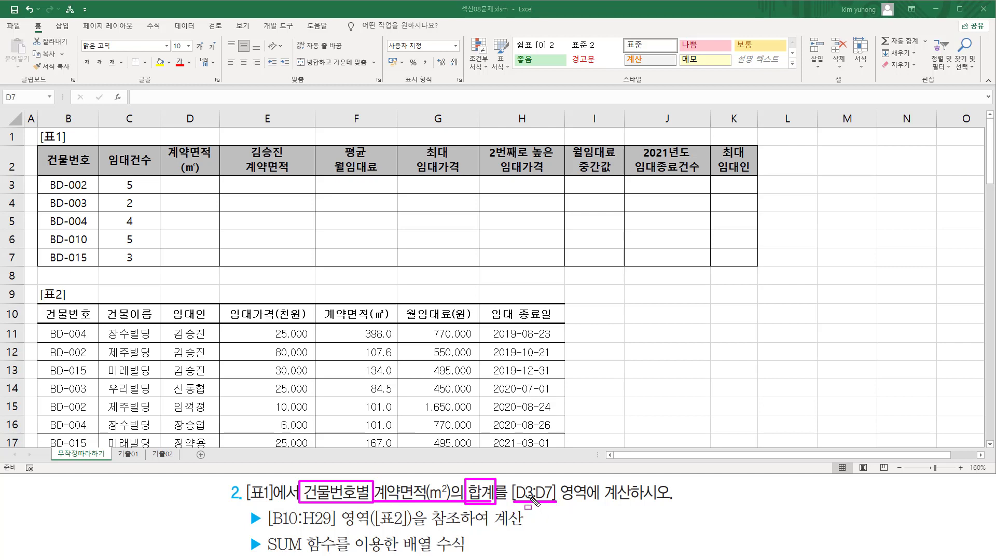
{"action": "left_click_drag", "start_coordinate": [171, 181], "coordinate": [212, 261]}
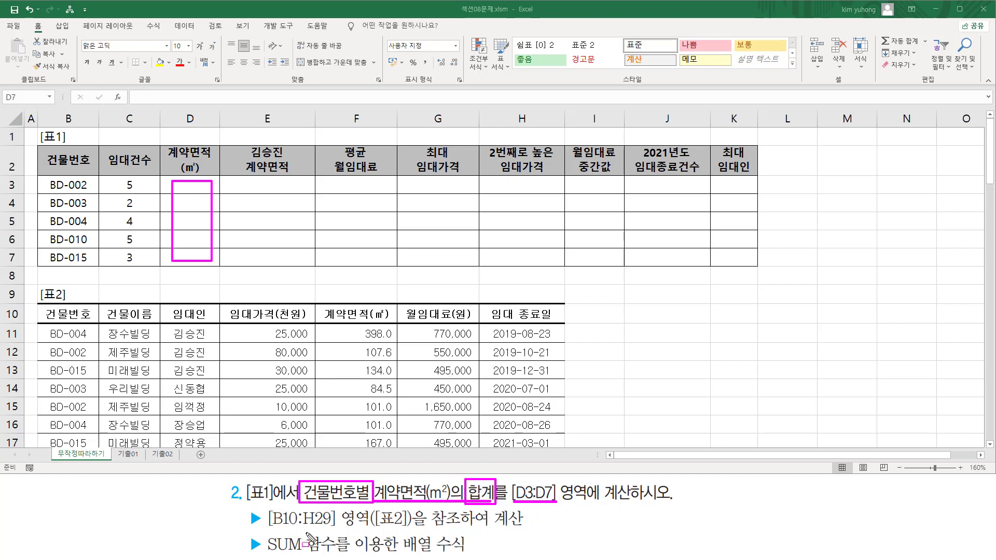
{"action": "left_click_drag", "start_coordinate": [263, 554], "coordinate": [332, 554]}
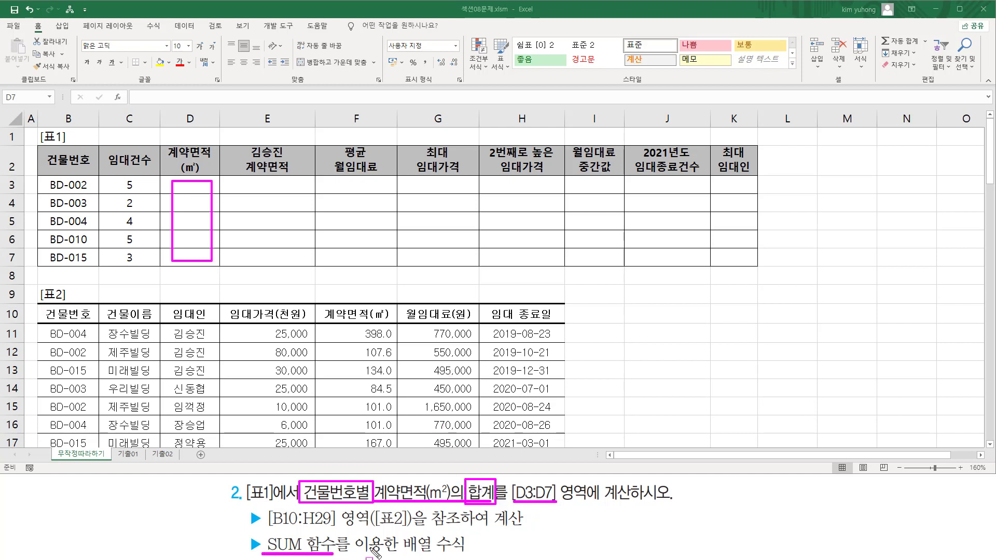
{"action": "mouse_move", "coordinate": [403, 533]}
{"action": "left_mouse_down"}
{"action": "mouse_move", "coordinate": [424, 555]}
{"action": "mouse_move", "coordinate": [469, 555]}
{"action": "left_mouse_up"}
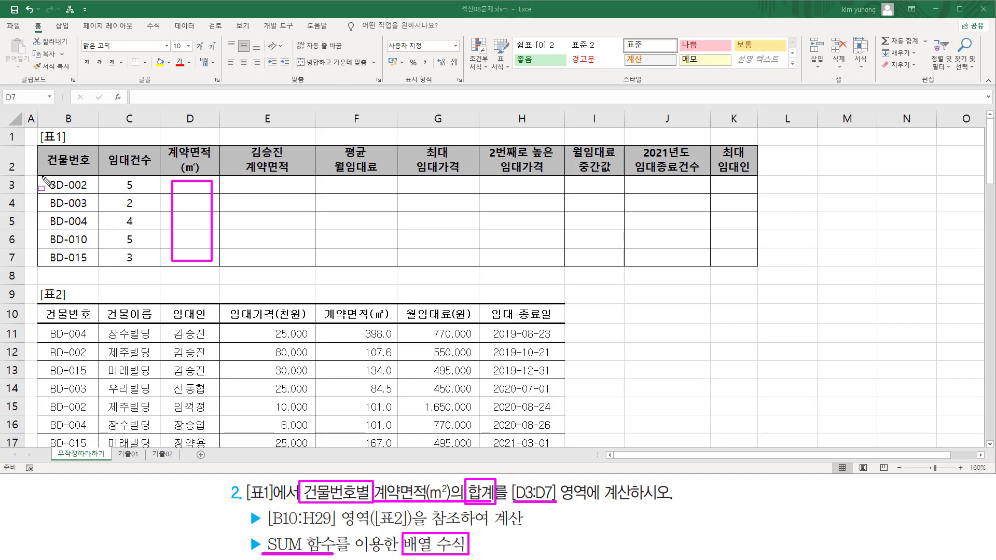
{"action": "left_click_drag", "start_coordinate": [42, 177], "coordinate": [114, 187]}
{"action": "mouse_move", "coordinate": [41, 195]}
{"action": "left_mouse_down"}
{"action": "mouse_move", "coordinate": [91, 207]}
{"action": "mouse_move", "coordinate": [97, 227]}
{"action": "left_mouse_up"}
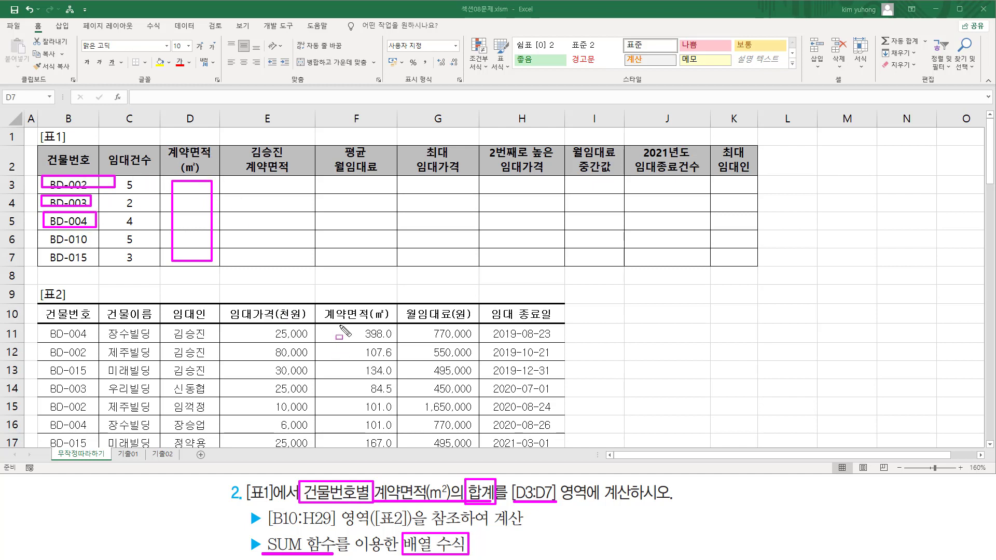
{"action": "left_click_drag", "start_coordinate": [325, 309], "coordinate": [392, 442]}
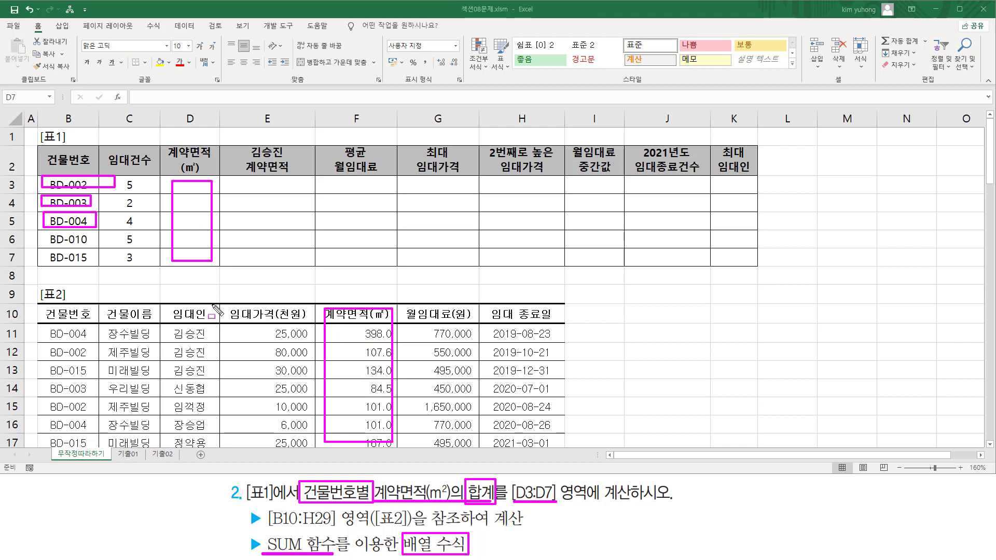
{"action": "key", "text": "Escape"}
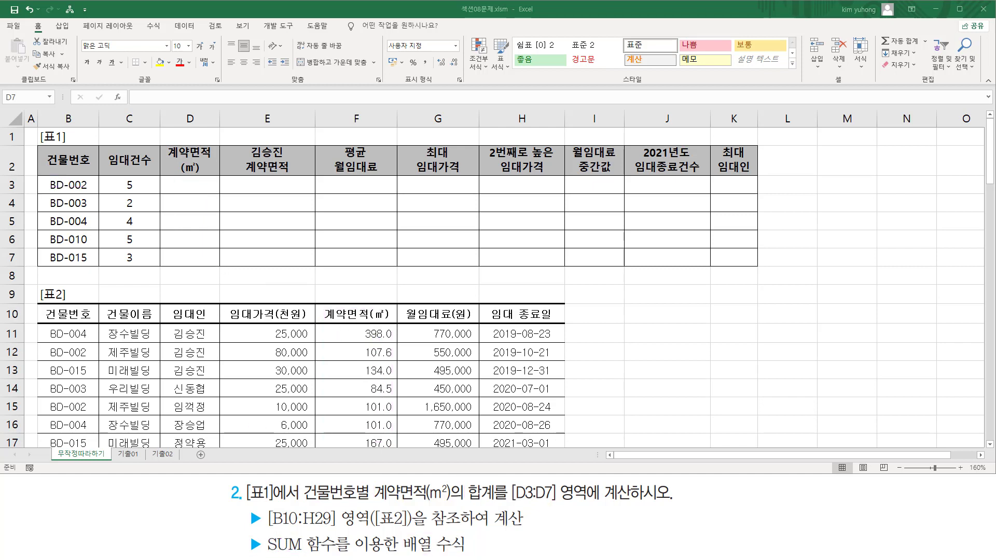
Enter the pattern SUM( (조건)*계산범위 ) in C8 and review its condition and calculation range
{"action": "left_click", "coordinate": [158, 276]}
{"action": "type", "text": "SUM( (조건)*계산범위 )"}
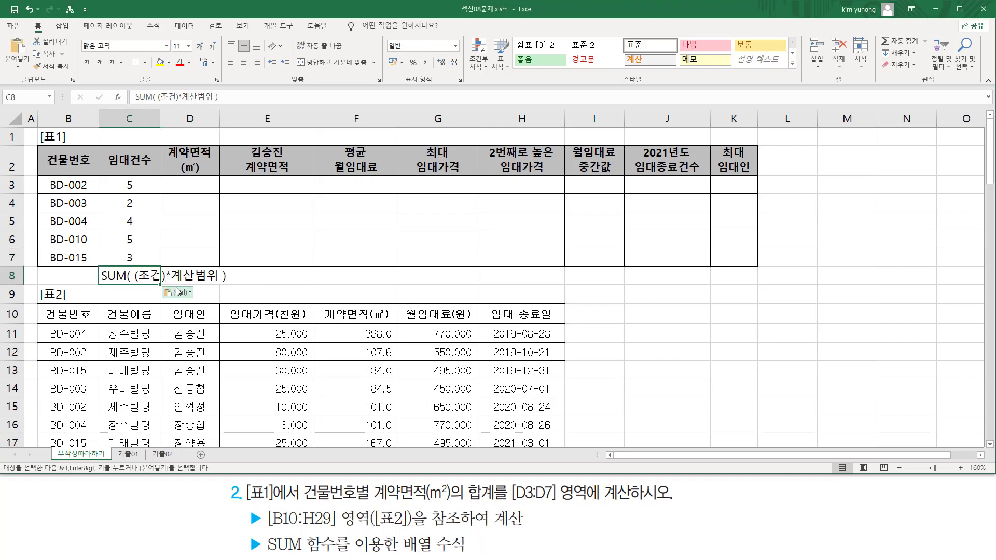
{"action": "left_click", "coordinate": [305, 295]}
{"action": "mouse_move", "coordinate": [136, 282]}
{"action": "left_mouse_down"}
{"action": "mouse_move", "coordinate": [161, 283]}
{"action": "mouse_move", "coordinate": [170, 267]}
{"action": "mouse_move", "coordinate": [219, 284]}
{"action": "left_mouse_up"}
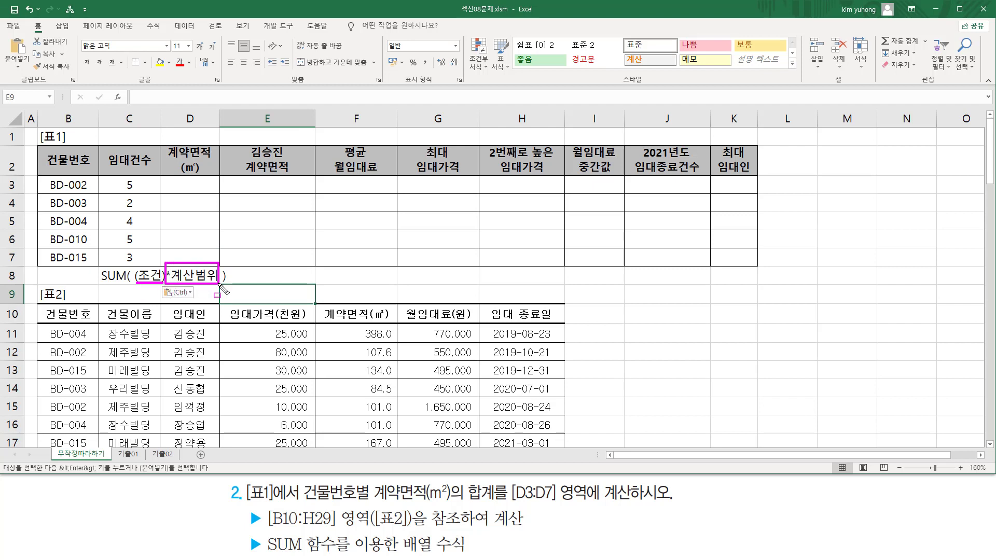
{"action": "key", "text": "Escape"}
Start a SUM formula in D3 with the parenthesized condition (B11:B29=B3)
{"action": "left_click", "coordinate": [195, 192]}
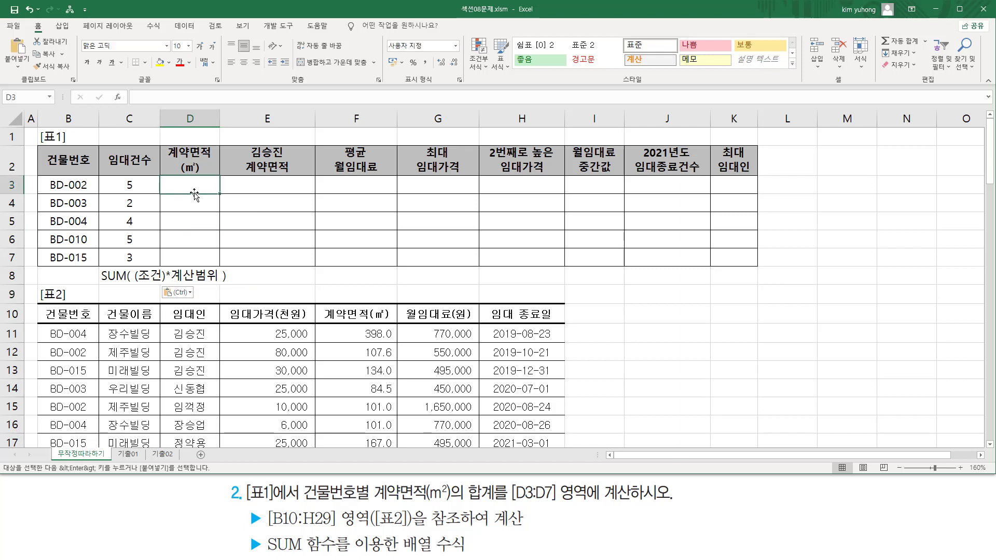
{"action": "type", "text": "=SUM"}
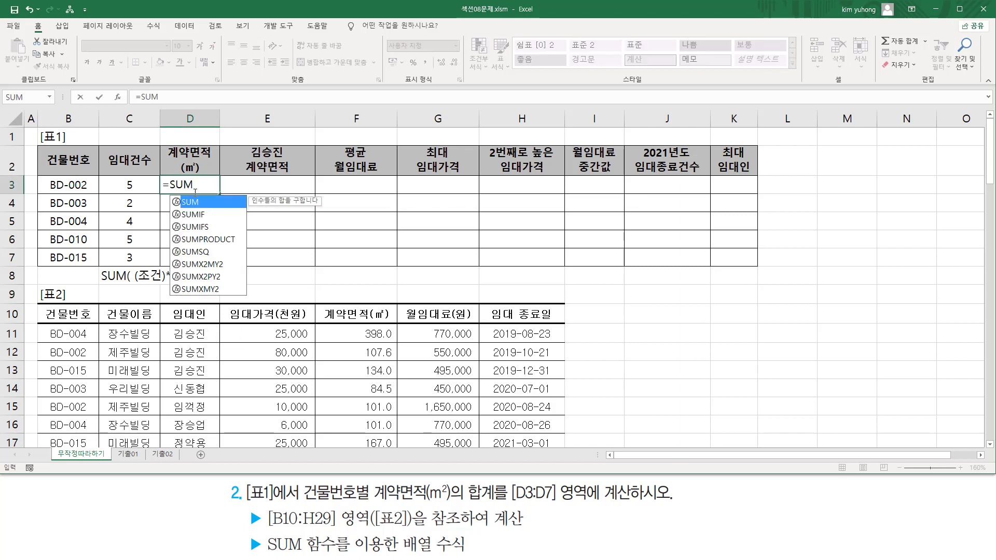
{"action": "type", "text": "( ("}
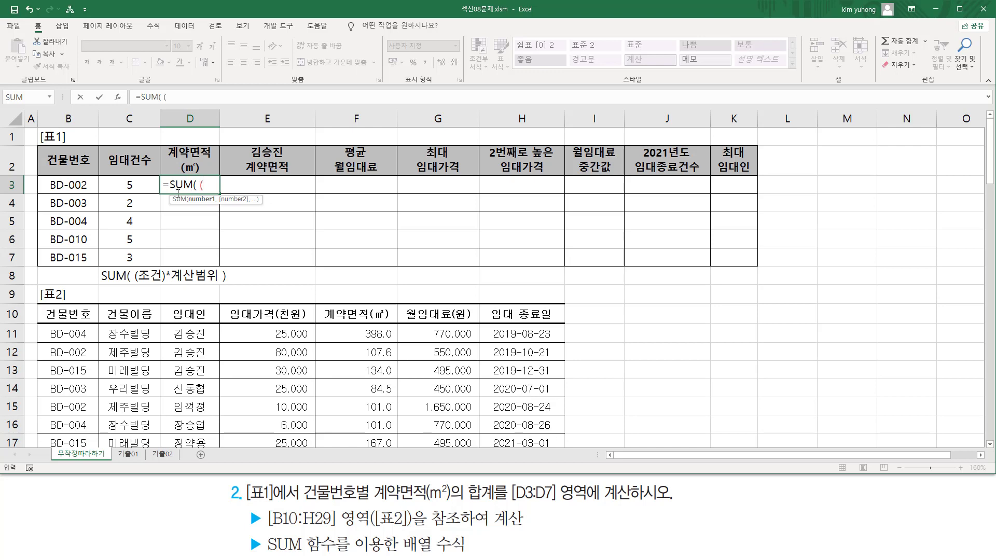
{"action": "type", "text": " ("}
{"action": "left_click", "coordinate": [81, 335]}
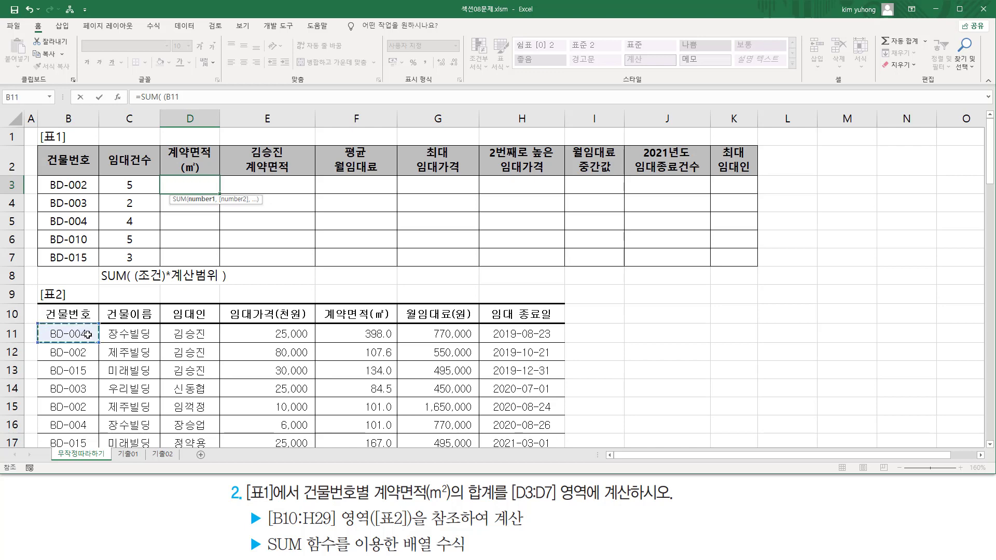
{"action": "scroll", "coordinate": [81, 265], "scroll_direction": "down", "scroll_amount": 7}
{"action": "left_click", "coordinate": [82, 264], "text": "shift"}
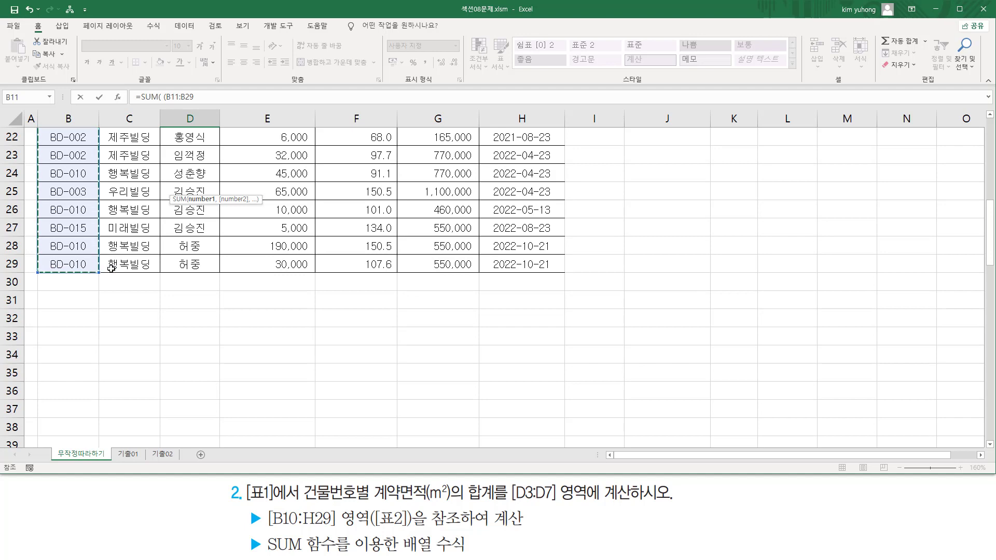
{"action": "scroll", "coordinate": [96, 322], "scroll_direction": "up", "scroll_amount": 7}
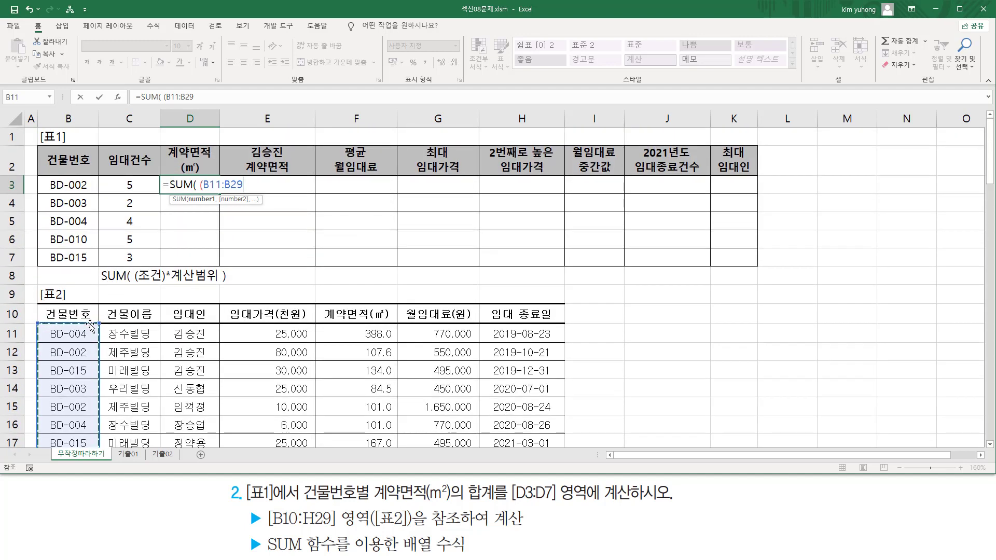
{"action": "type", "text": "="}
{"action": "left_click", "coordinate": [69, 187]}
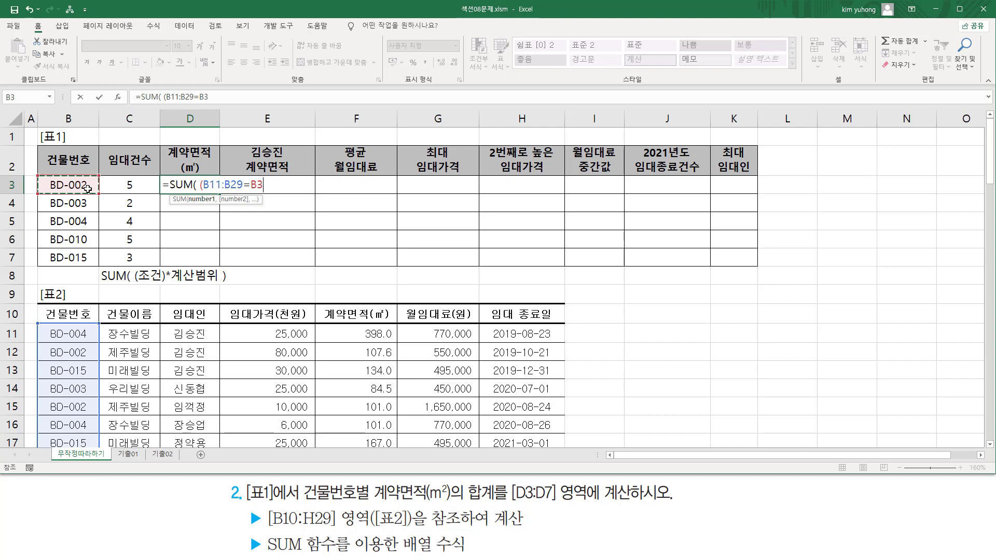
{"action": "type", "text": ")"}
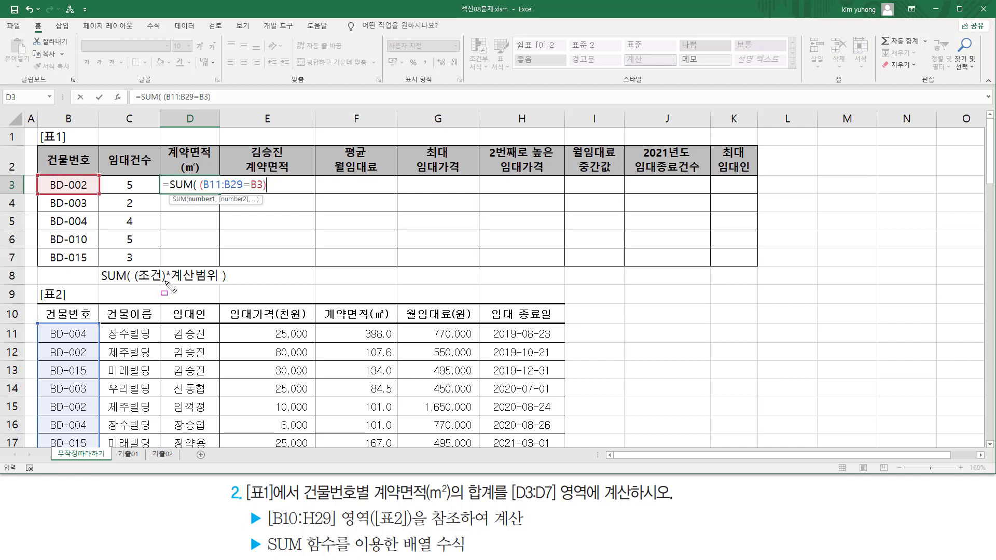
Complete the D3 formula as =SUM( (B11:B29=B3)*F11:F29 ) and enter it as an array formula
{"action": "left_click_drag", "start_coordinate": [166, 283], "coordinate": [218, 283]}
{"action": "key", "text": "Escape"}
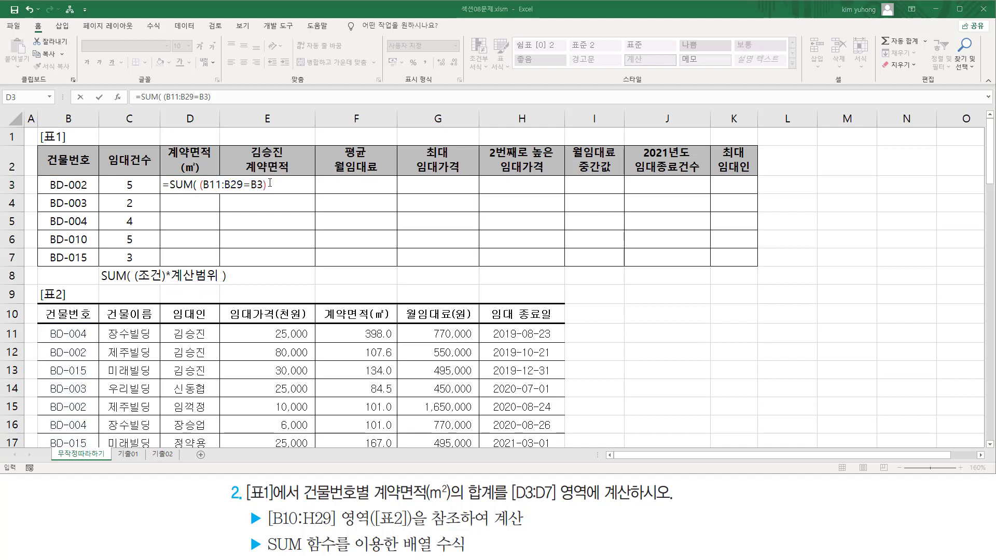
{"action": "left_click", "coordinate": [278, 187]}
{"action": "type", "text": "*"}
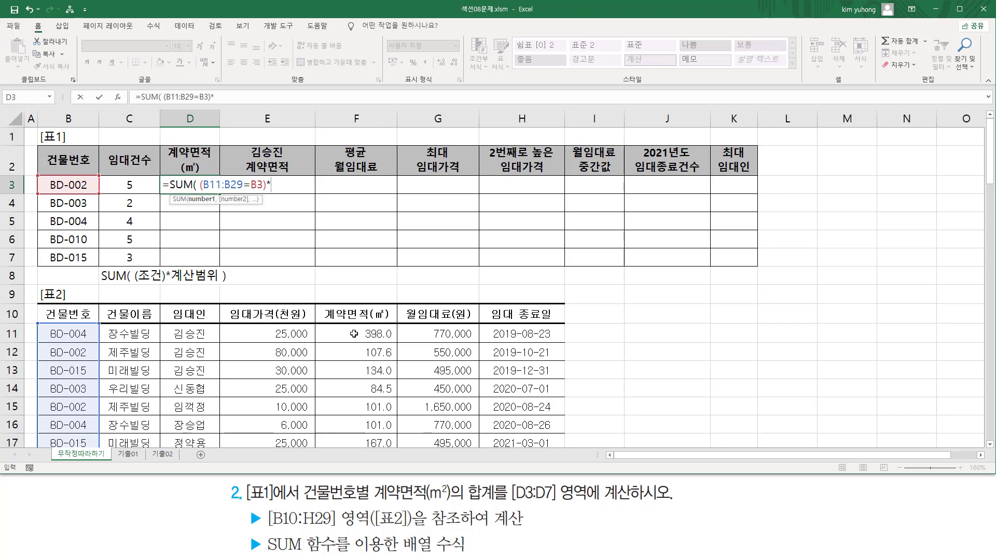
{"action": "left_click_drag", "start_coordinate": [356, 332], "coordinate": [381, 425]}
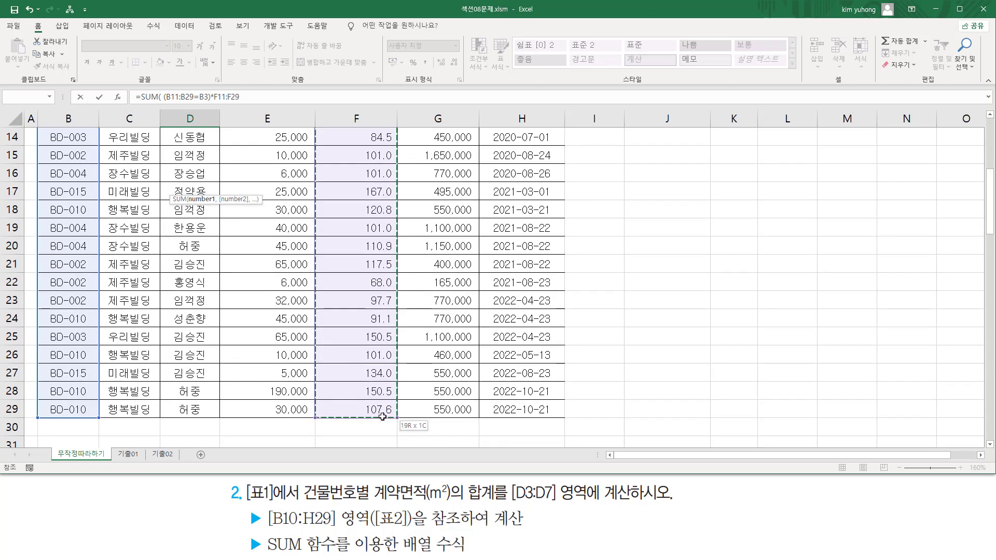
{"action": "scroll", "coordinate": [382, 415], "scroll_direction": "up", "scroll_amount": 5}
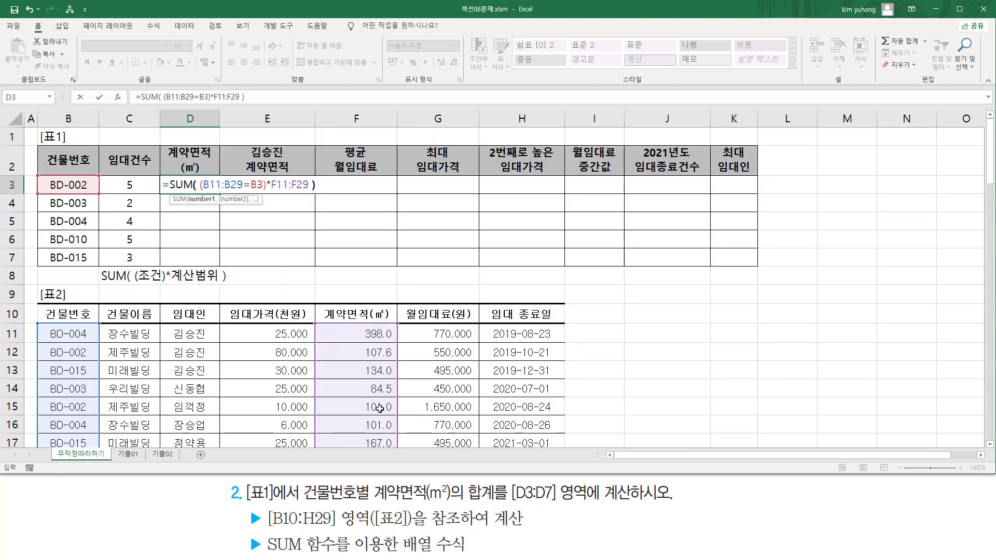
{"action": "type", "text": ")"}
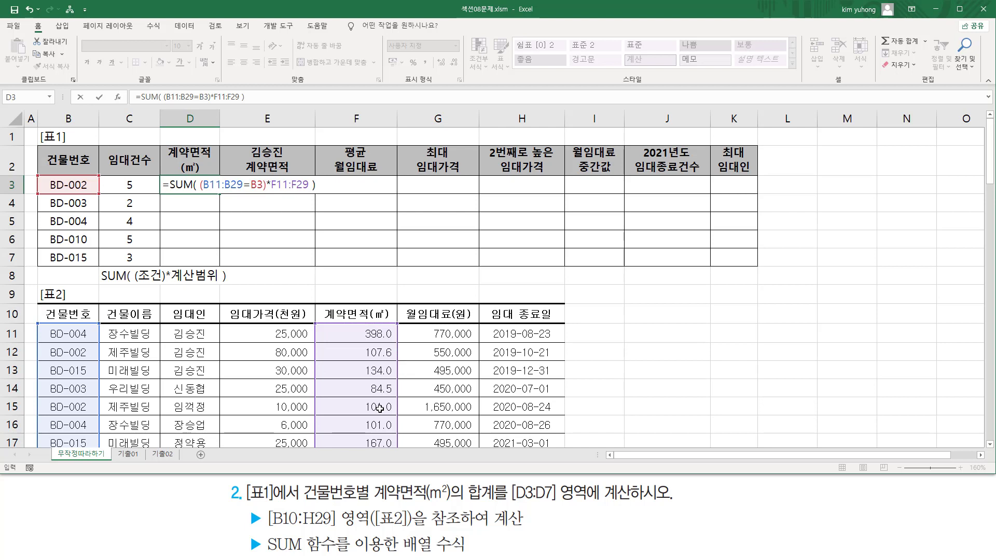
{"action": "key", "text": "ctrl+shift+Return"}
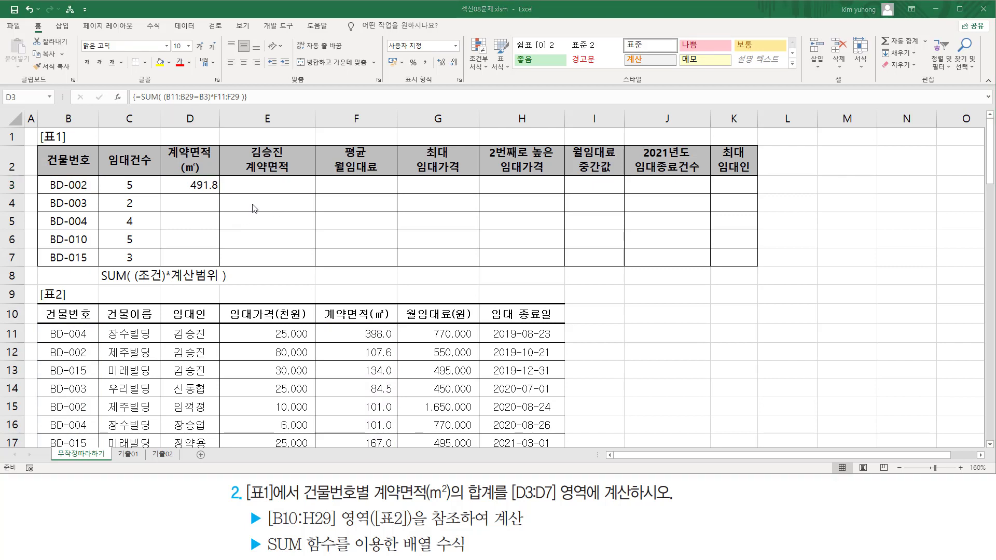
Make the building-number range $B$11:$B$29 and the contract-area range $F$11:$F$29 absolute in the D3 formula
{"action": "double_click", "coordinate": [203, 182]}
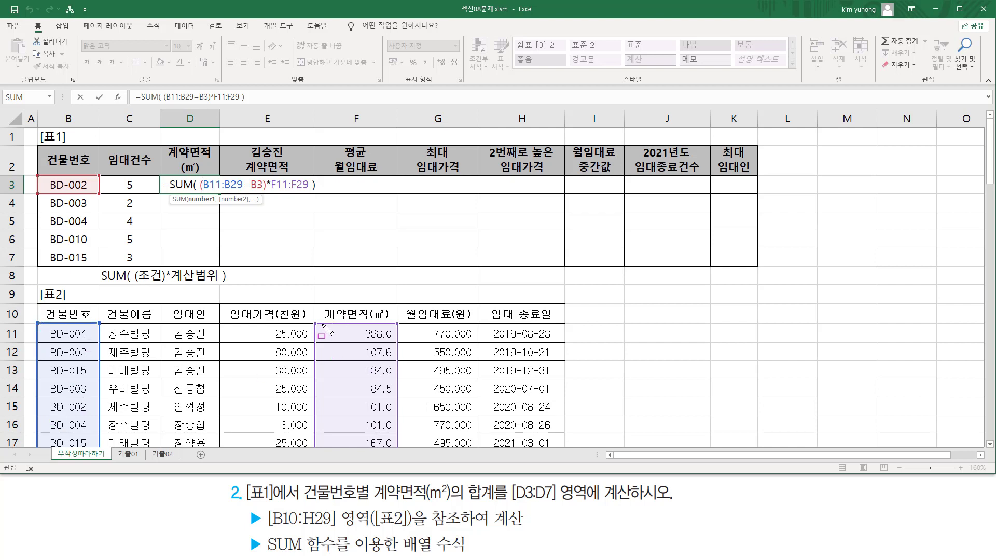
{"action": "mouse_move", "coordinate": [319, 324]}
{"action": "left_mouse_down"}
{"action": "mouse_move", "coordinate": [392, 369]}
{"action": "mouse_move", "coordinate": [398, 451]}
{"action": "left_mouse_up"}
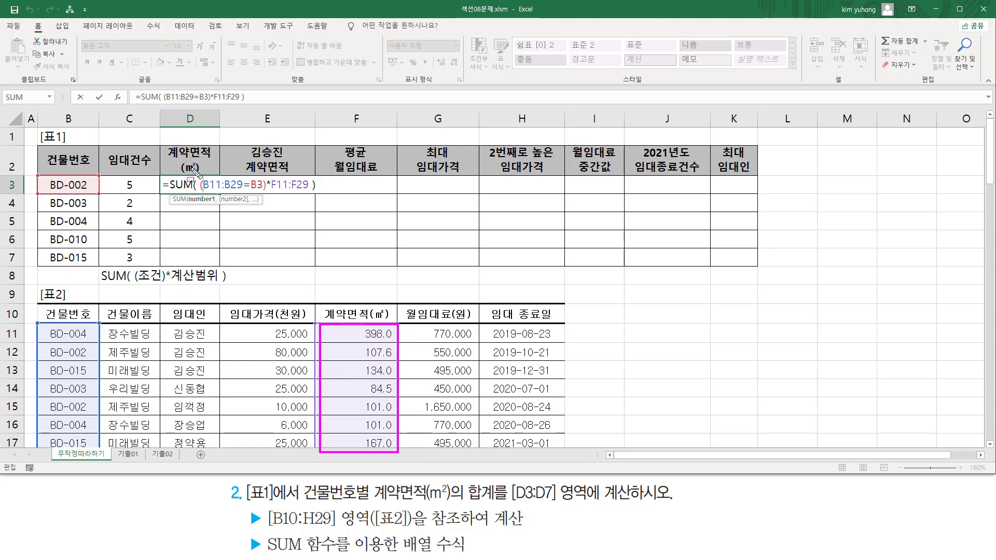
{"action": "mouse_move", "coordinate": [176, 182]}
{"action": "left_mouse_down"}
{"action": "mouse_move", "coordinate": [199, 209]}
{"action": "mouse_move", "coordinate": [171, 202]}
{"action": "left_mouse_up"}
{"action": "mouse_move", "coordinate": [171, 251]}
{"action": "left_mouse_down"}
{"action": "mouse_move", "coordinate": [177, 265]}
{"action": "mouse_move", "coordinate": [207, 251]}
{"action": "left_mouse_up"}
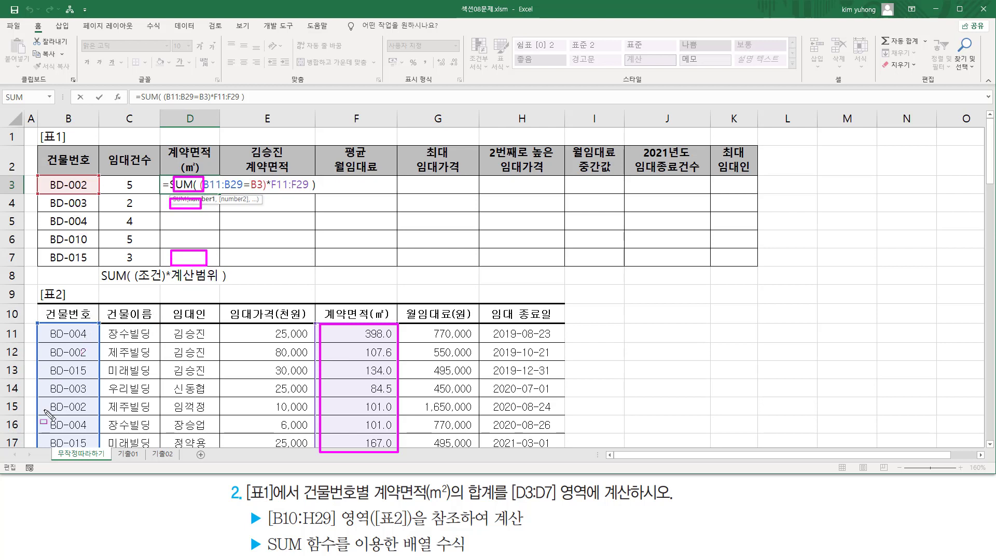
{"action": "left_click_drag", "start_coordinate": [46, 330], "coordinate": [95, 450]}
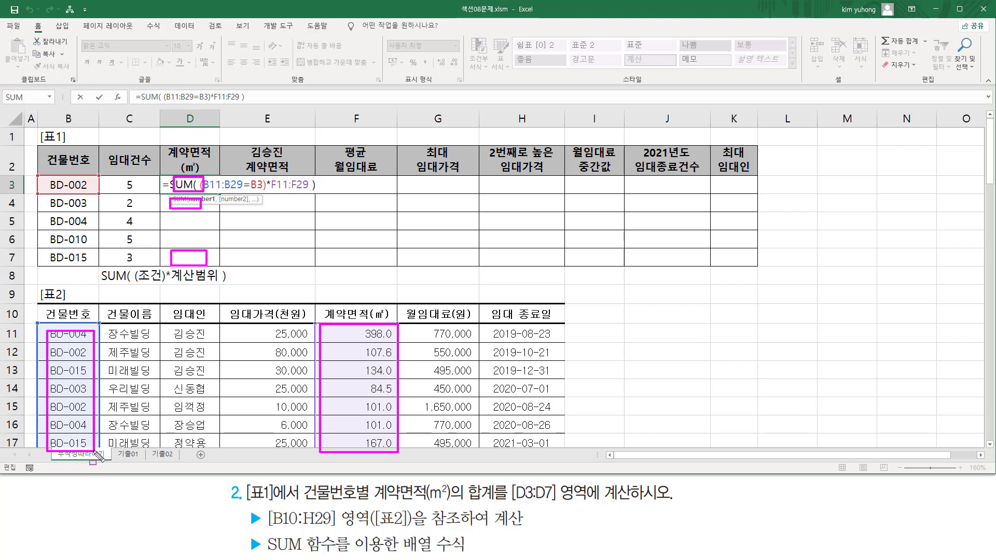
{"action": "left_click_drag", "start_coordinate": [342, 325], "coordinate": [397, 452]}
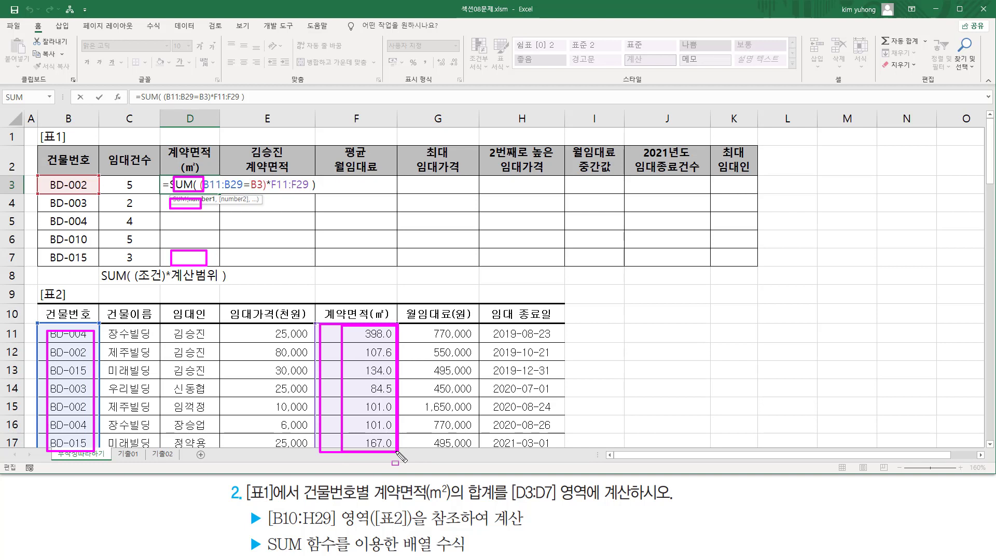
{"action": "key", "text": "Escape"}
{"action": "left_click_drag", "start_coordinate": [209, 185], "coordinate": [237, 184]}
{"action": "key", "text": "F4"}
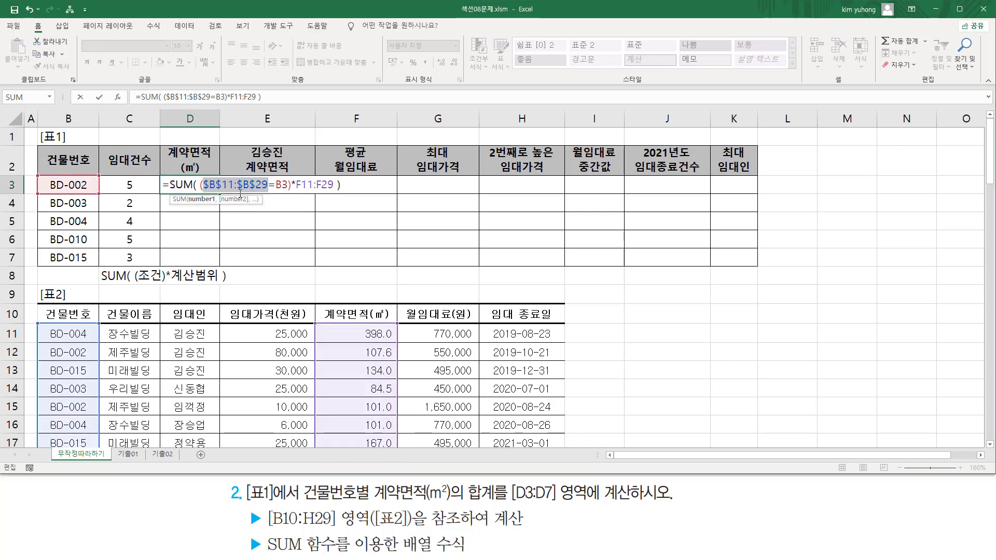
{"action": "left_click_drag", "start_coordinate": [302, 185], "coordinate": [334, 185]}
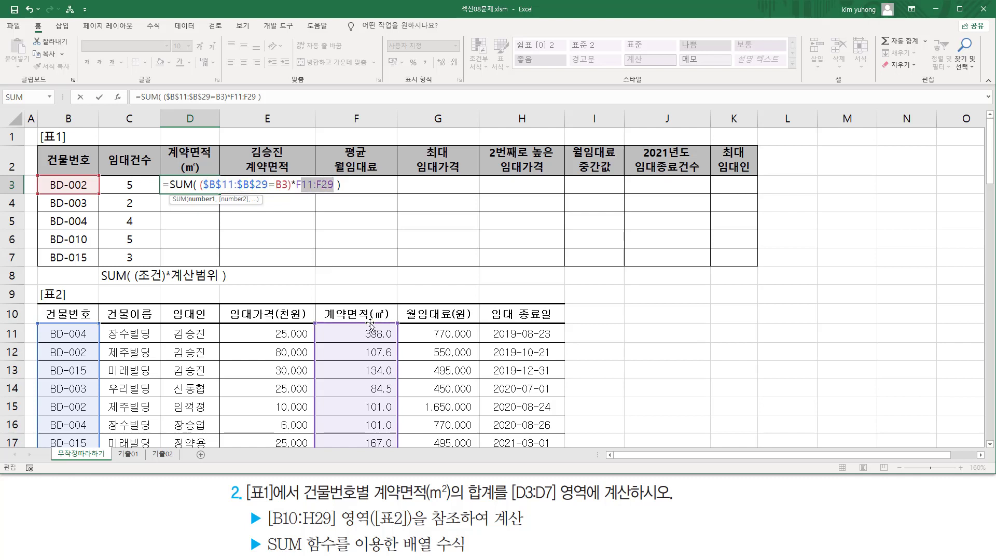
{"action": "key", "text": "F4"}
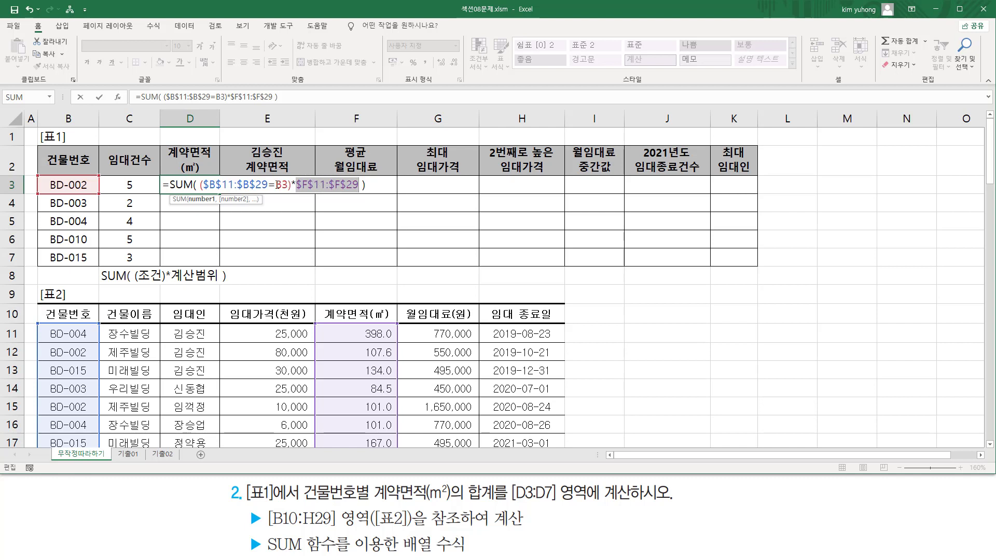
Keep B3 relative in the D3 formula, enter it as an array formula and fill it down through D7
{"action": "left_click_drag", "start_coordinate": [276, 185], "coordinate": [291, 184]}
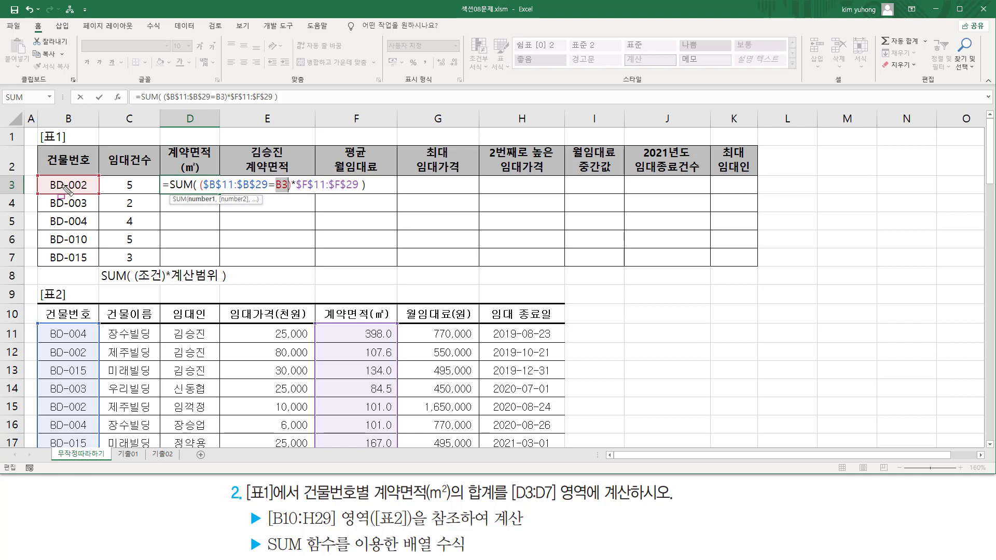
{"action": "left_click_drag", "start_coordinate": [50, 177], "coordinate": [78, 193]}
{"action": "mouse_move", "coordinate": [169, 175]}
{"action": "left_mouse_down"}
{"action": "mouse_move", "coordinate": [202, 186]}
{"action": "mouse_move", "coordinate": [212, 207]}
{"action": "left_mouse_up"}
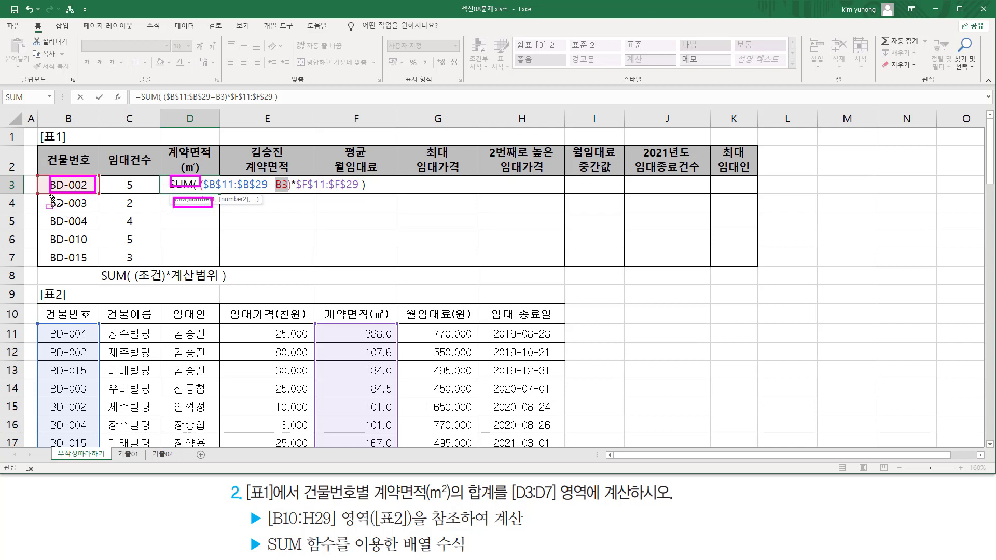
{"action": "left_click_drag", "start_coordinate": [47, 195], "coordinate": [100, 209]}
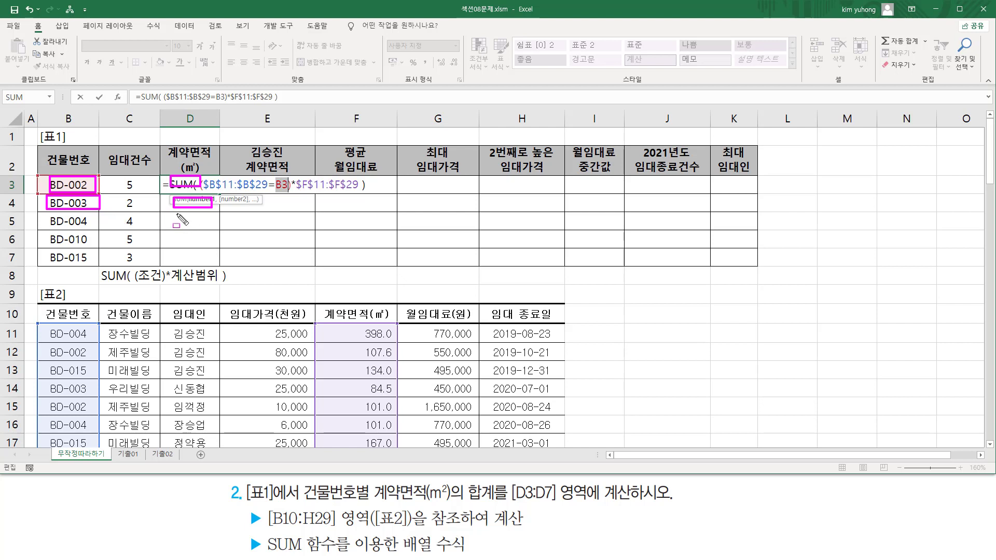
{"action": "left_click_drag", "start_coordinate": [172, 215], "coordinate": [208, 227]}
{"action": "mouse_move", "coordinate": [45, 215]}
{"action": "left_mouse_down"}
{"action": "mouse_move", "coordinate": [101, 231]}
{"action": "mouse_move", "coordinate": [93, 226]}
{"action": "left_mouse_up"}
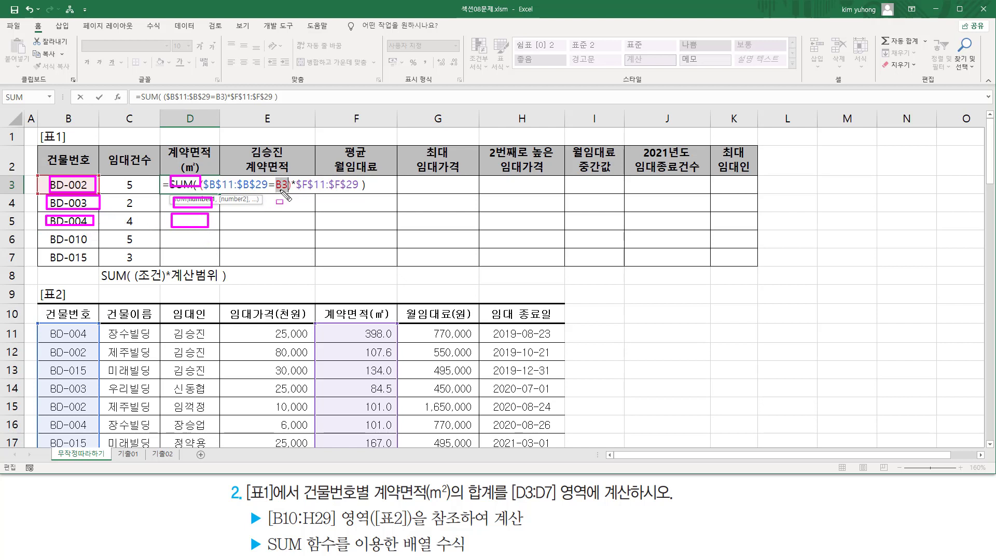
{"action": "left_click_drag", "start_coordinate": [276, 178], "coordinate": [288, 191]}
{"action": "key", "text": "Escape"}
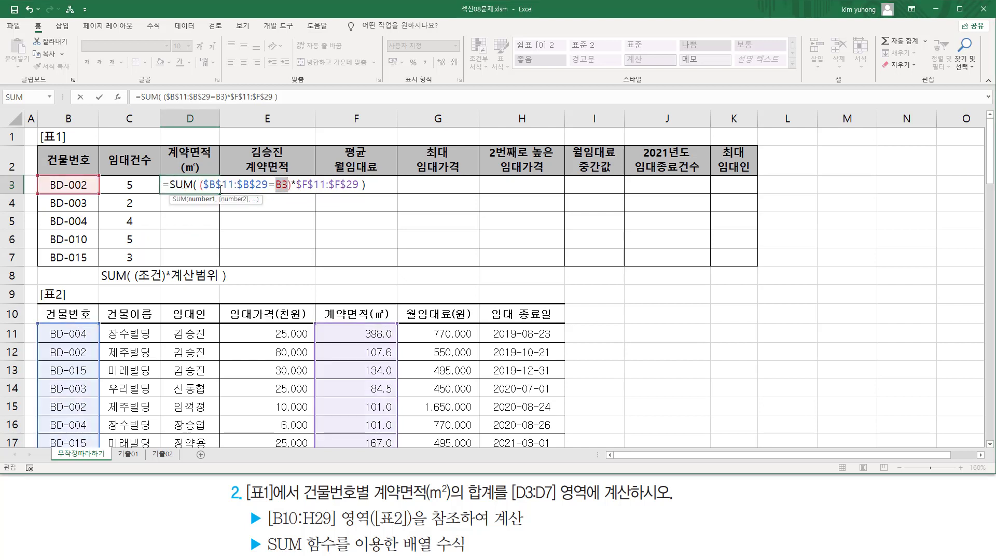
{"action": "key", "text": "ctrl+shift+Return"}
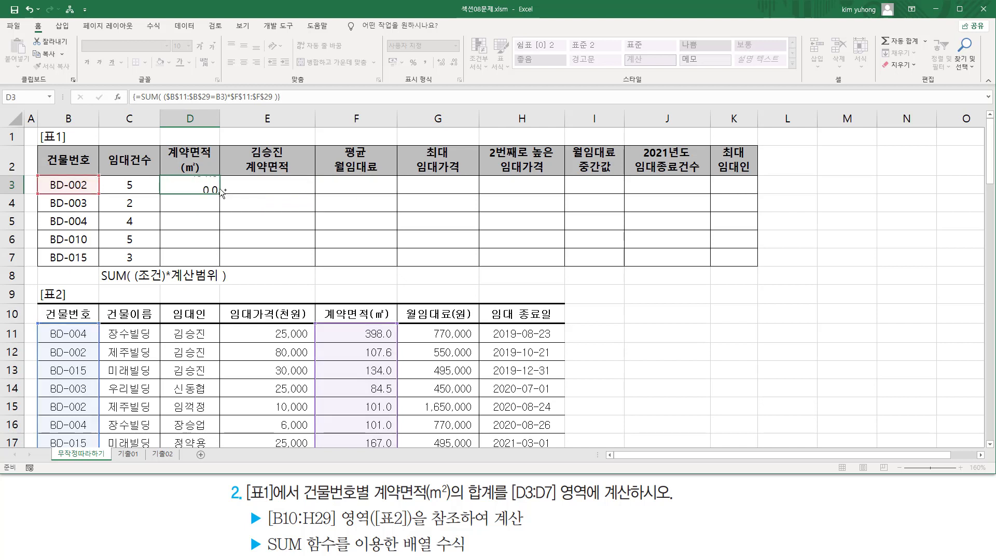
{"action": "left_click_drag", "start_coordinate": [219, 195], "coordinate": [217, 265]}
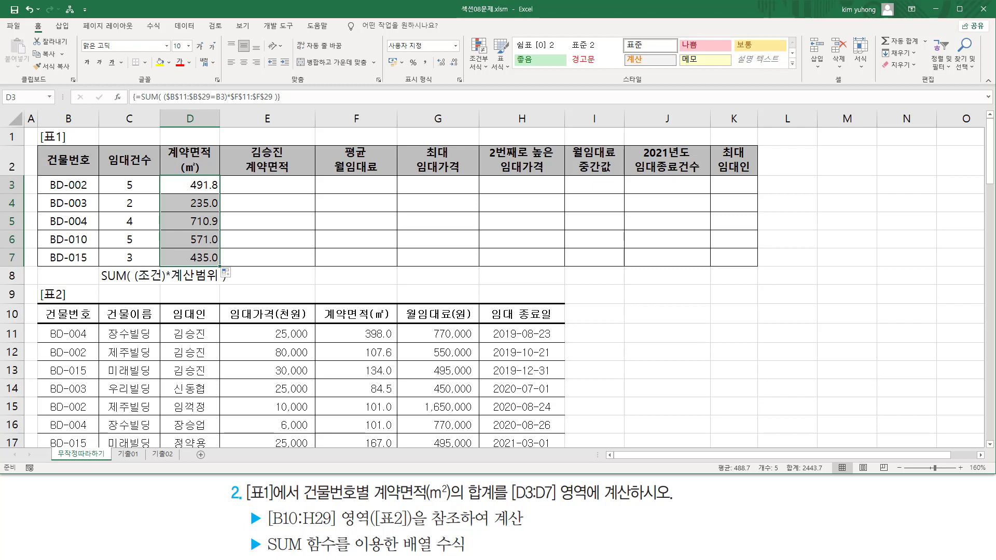
Enter the formula =SUM( ($B$11:$B$29=B3)*$F$11:$F$29 ) as text in F8
{"action": "left_click", "coordinate": [341, 275]}
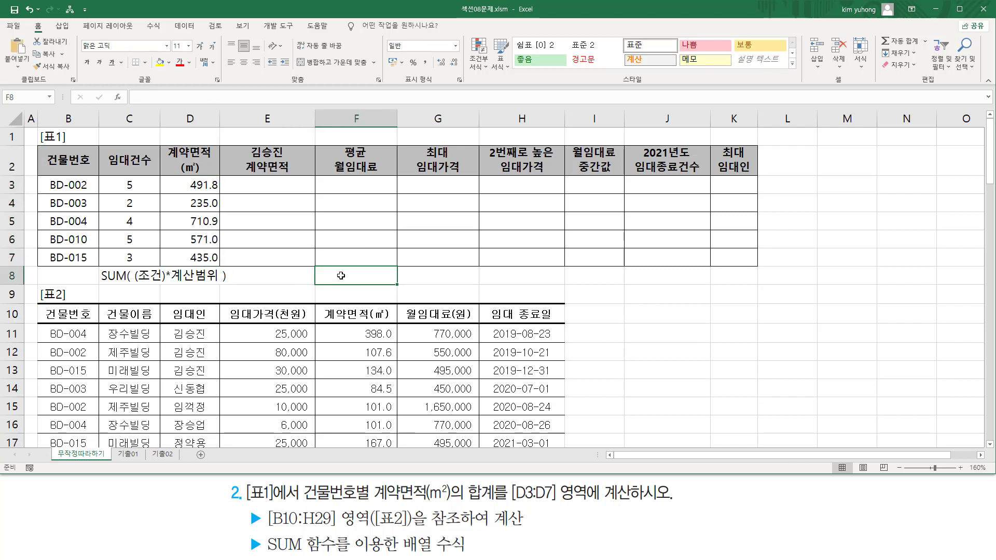
{"action": "type", "text": "'"}
{"action": "key", "text": "ctrl+v"}
{"action": "key", "text": "Return"}
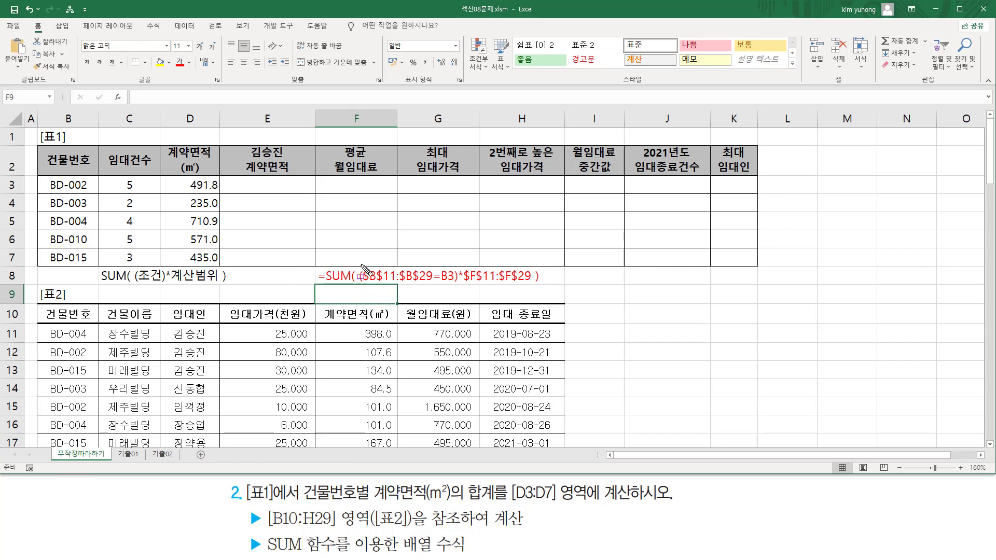
Compare the condition and calculation range of the C8 pattern with the matching parts of the formula text in F8
{"action": "mouse_move", "coordinate": [360, 261]}
{"action": "left_mouse_down"}
{"action": "mouse_move", "coordinate": [369, 288]}
{"action": "mouse_move", "coordinate": [457, 290]}
{"action": "left_mouse_up"}
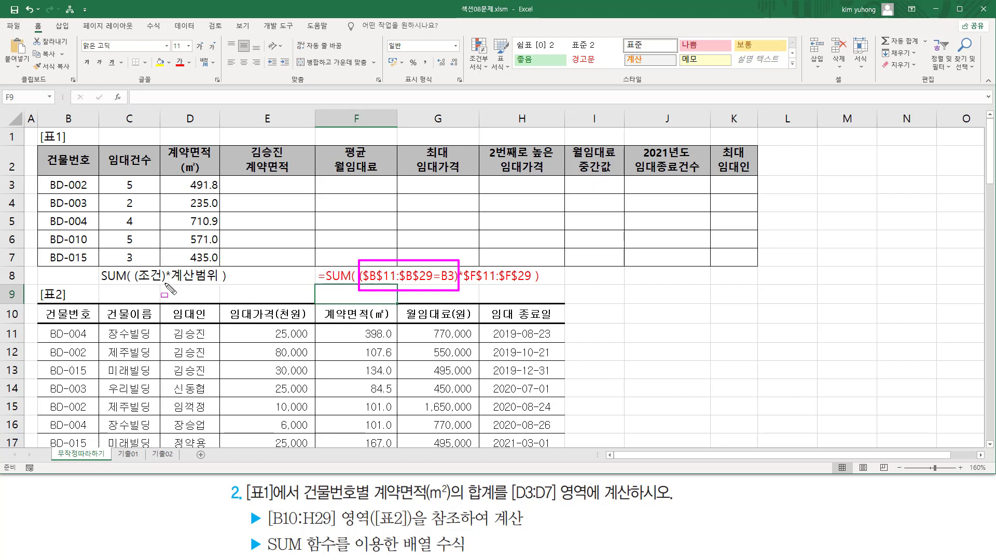
{"action": "left_click_drag", "start_coordinate": [134, 283], "coordinate": [219, 284]}
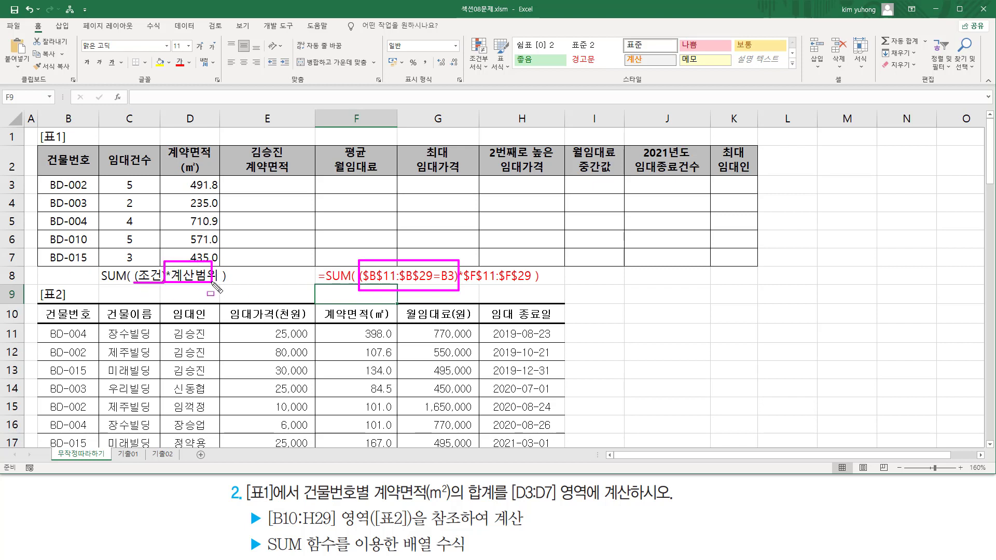
{"action": "mouse_move", "coordinate": [457, 259]}
{"action": "left_mouse_down"}
{"action": "mouse_move", "coordinate": [471, 293]}
{"action": "mouse_move", "coordinate": [534, 293]}
{"action": "left_mouse_up"}
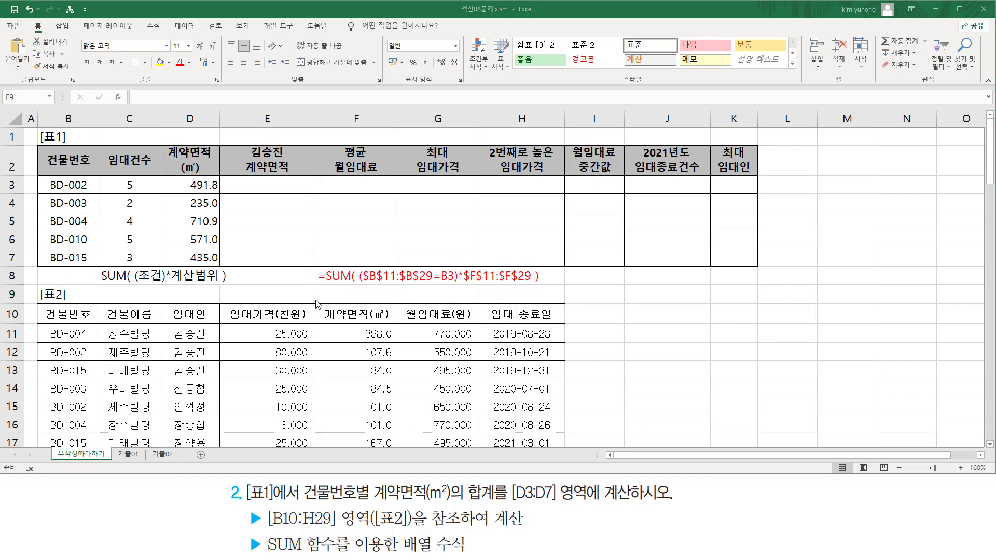
{"action": "key", "text": "Escape"}
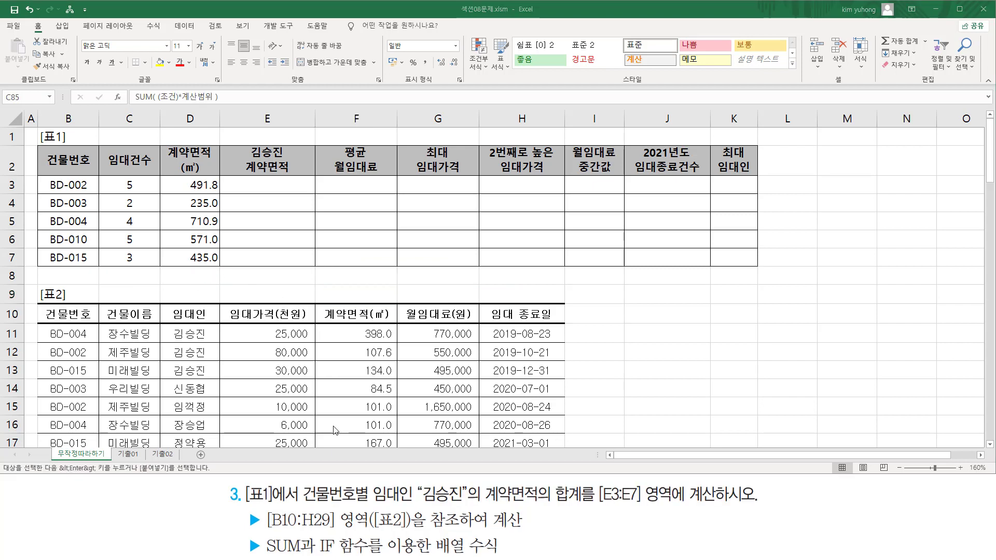
Review task 3: total the specified lessor's contract area per building number in E3:E7 with a SUM and IF array formula based on [표2]
{"action": "key", "text": "ctrl+2"}
{"action": "mouse_move", "coordinate": [301, 504]}
{"action": "left_mouse_down"}
{"action": "mouse_move", "coordinate": [378, 520]}
{"action": "mouse_move", "coordinate": [370, 483]}
{"action": "mouse_move", "coordinate": [462, 502]}
{"action": "left_mouse_up"}
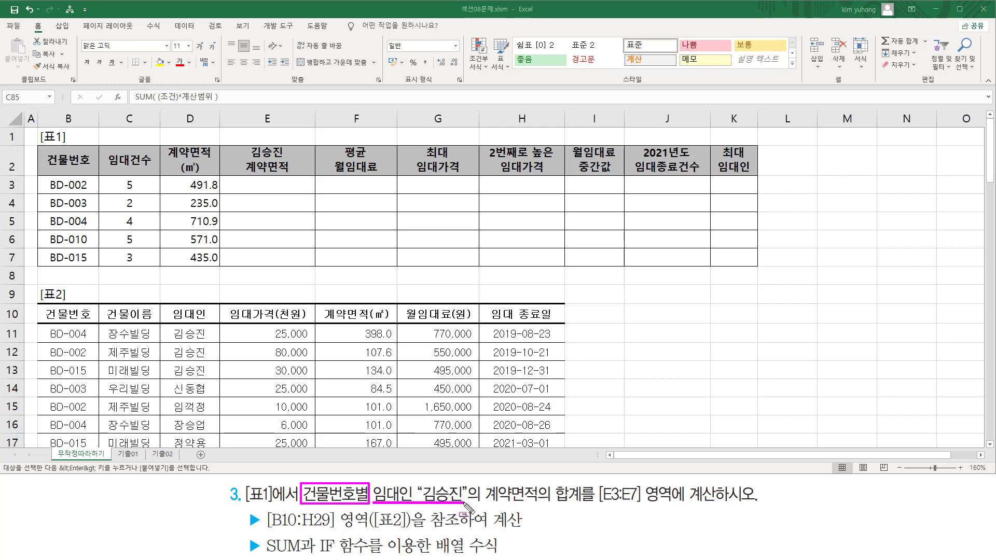
{"action": "mouse_move", "coordinate": [480, 504]}
{"action": "left_mouse_down"}
{"action": "mouse_move", "coordinate": [582, 504]}
{"action": "mouse_move", "coordinate": [583, 484]}
{"action": "left_mouse_up"}
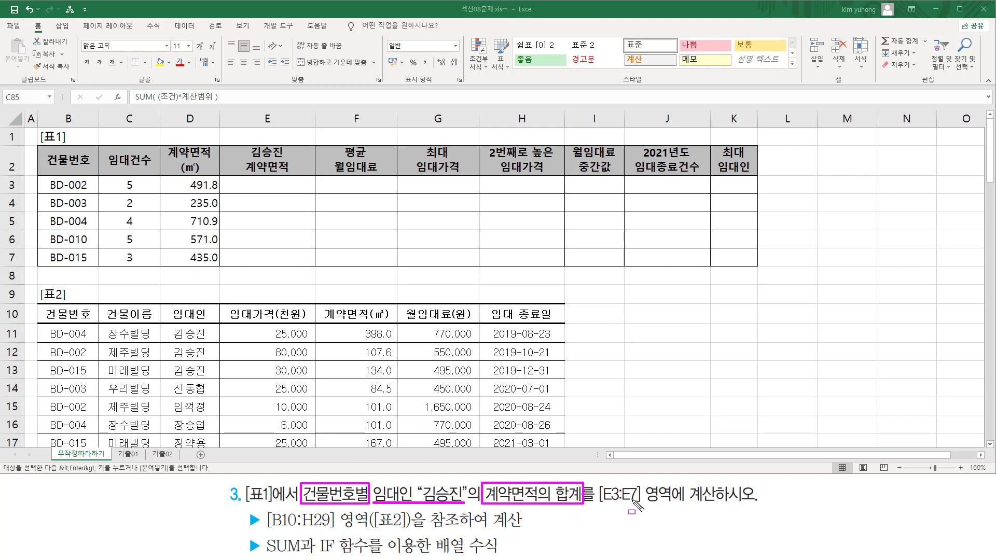
{"action": "left_click_drag", "start_coordinate": [239, 179], "coordinate": [299, 261]}
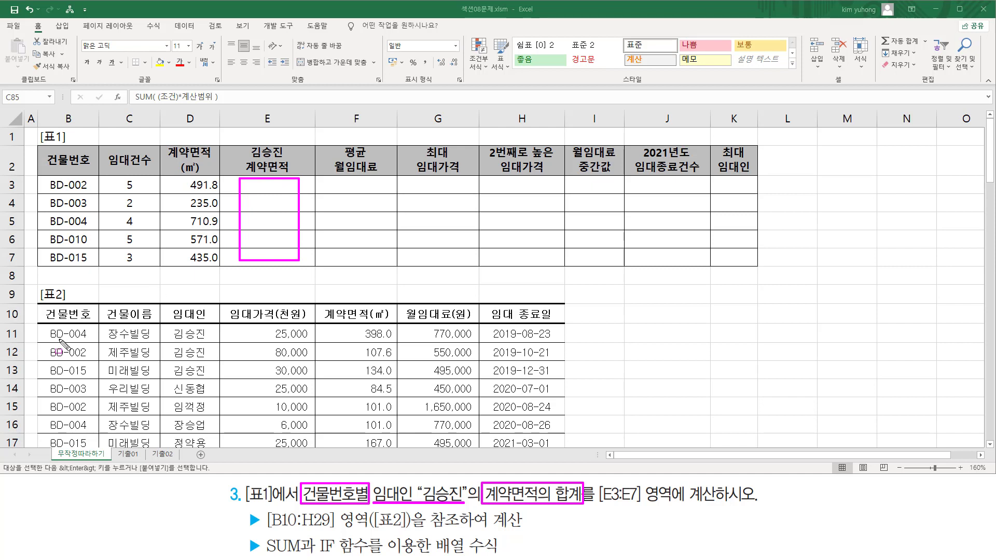
{"action": "left_click_drag", "start_coordinate": [47, 325], "coordinate": [91, 449]}
{"action": "left_click_drag", "start_coordinate": [44, 179], "coordinate": [95, 190]}
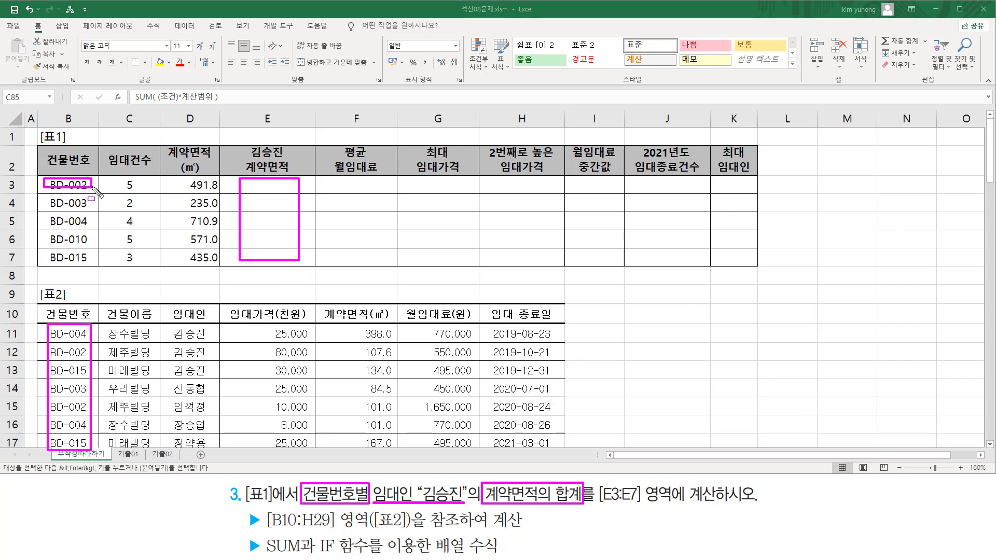
{"action": "left_click_drag", "start_coordinate": [250, 181], "coordinate": [289, 189]}
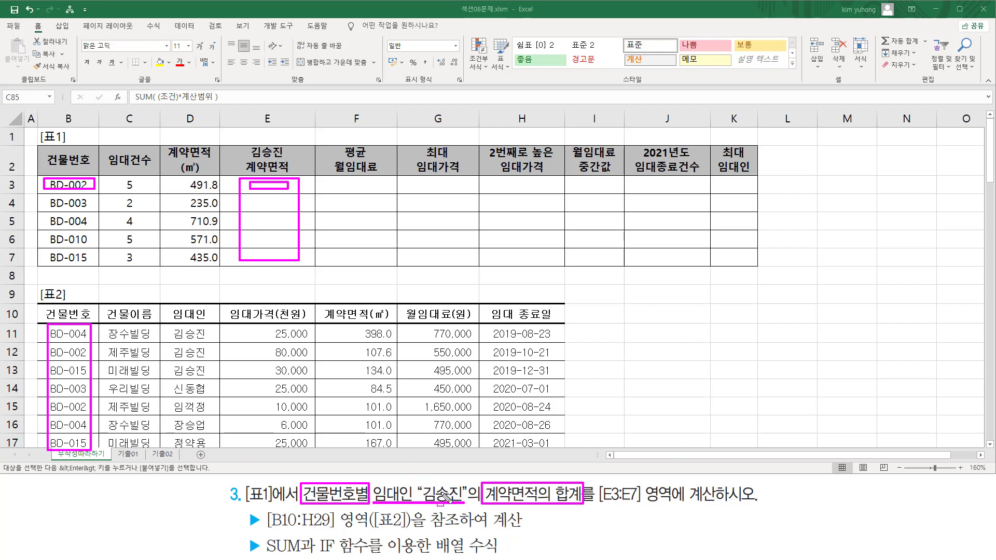
{"action": "mouse_move", "coordinate": [167, 325]}
{"action": "left_mouse_down"}
{"action": "mouse_move", "coordinate": [210, 358]}
{"action": "mouse_move", "coordinate": [213, 452]}
{"action": "left_mouse_up"}
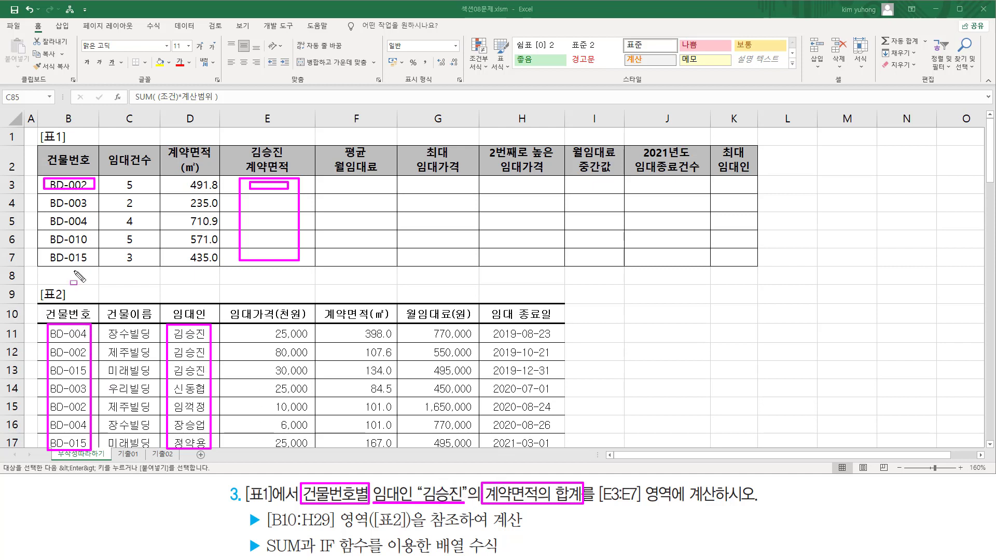
{"action": "mouse_move", "coordinate": [51, 180]}
{"action": "left_mouse_down"}
{"action": "mouse_move", "coordinate": [42, 191]}
{"action": "mouse_move", "coordinate": [95, 193]}
{"action": "left_mouse_up"}
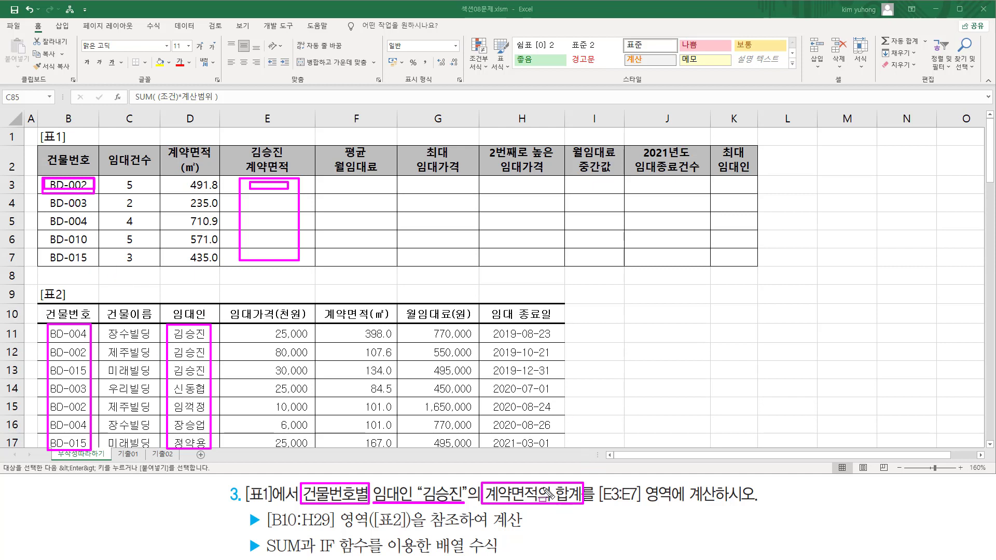
{"action": "left_click_drag", "start_coordinate": [259, 553], "coordinate": [374, 554]}
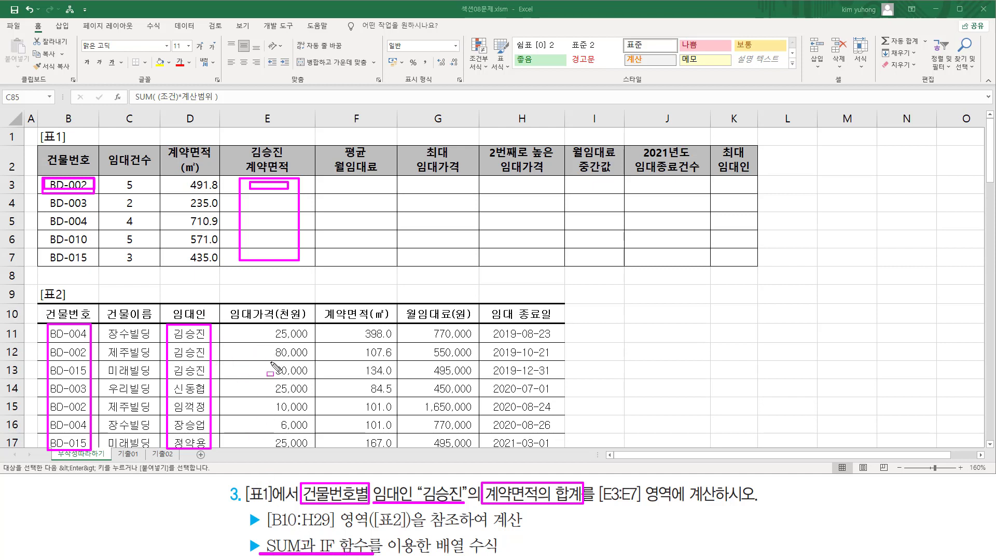
Enter the pattern SUM( IF( (조건1) * (조건2) , 계산범위 ) ) as text in C8 and review its parts
{"action": "key", "text": "Escape"}
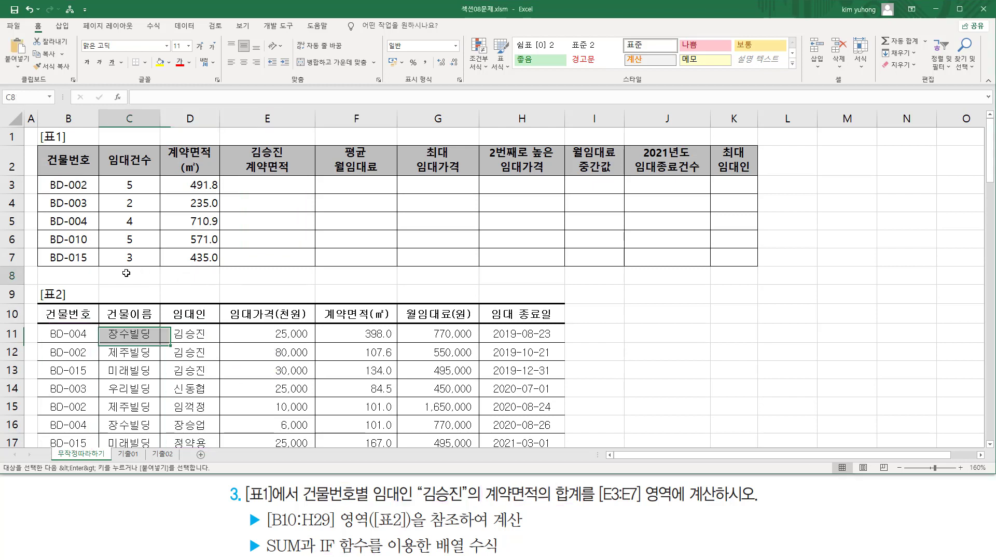
{"action": "left_click", "coordinate": [130, 274]}
{"action": "type", "text": "SUM( IF( (조건1) * (조건2) , 계산범위 ) )"}
{"action": "left_click", "coordinate": [387, 300]}
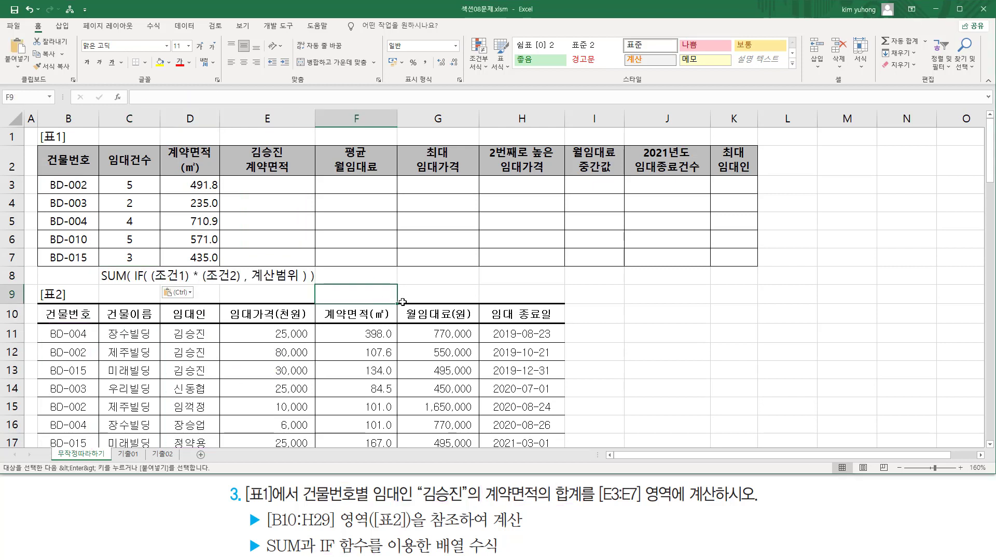
{"action": "key", "text": "ctrl+2"}
{"action": "mouse_move", "coordinate": [149, 284]}
{"action": "left_mouse_down"}
{"action": "mouse_move", "coordinate": [188, 286]}
{"action": "mouse_move", "coordinate": [190, 268]}
{"action": "mouse_move", "coordinate": [218, 287]}
{"action": "mouse_move", "coordinate": [242, 286]}
{"action": "left_mouse_up"}
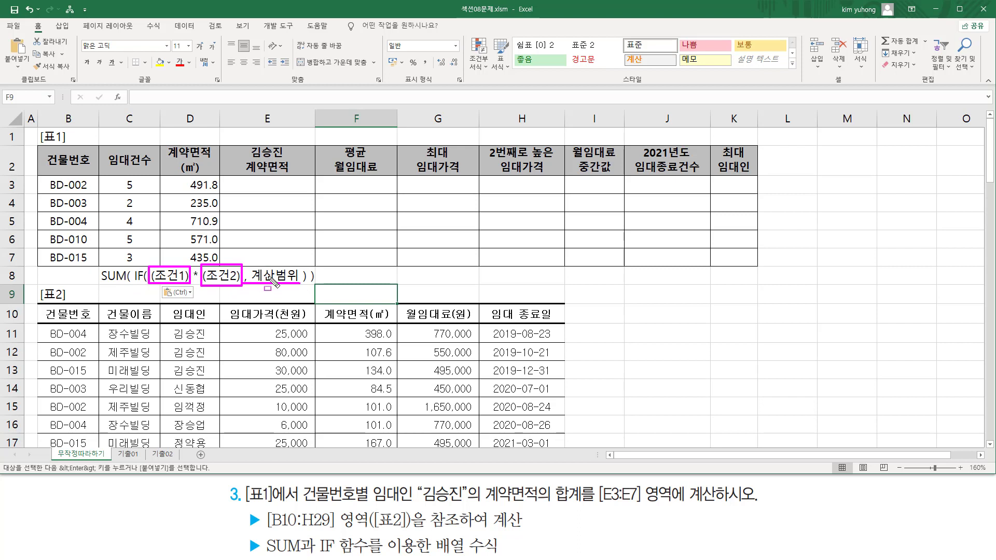
{"action": "key", "text": "Escape"}
Begin the E3 formula with =SUM( IF( and the building number condition (B11:B29=B3
{"action": "left_click", "coordinate": [265, 189]}
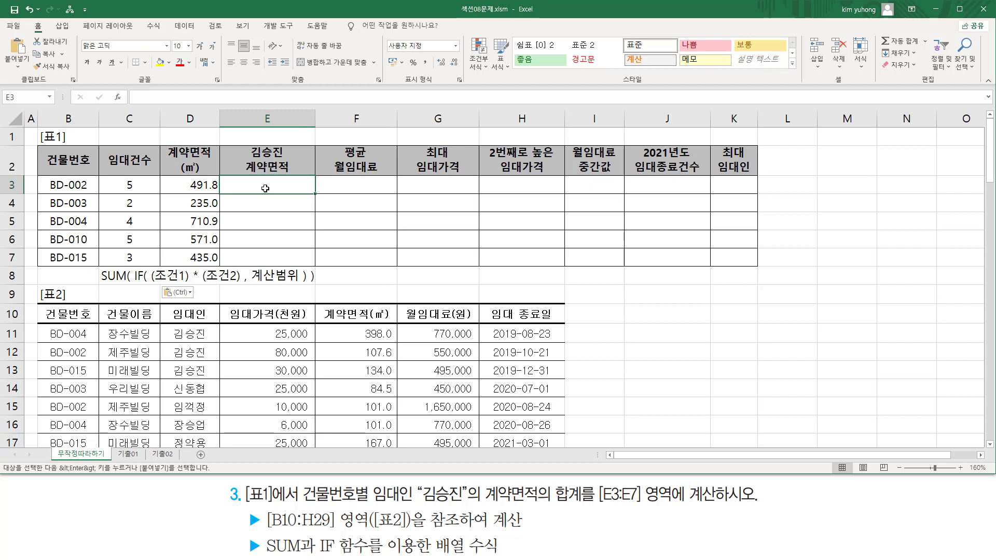
{"action": "type", "text": "=SU"}
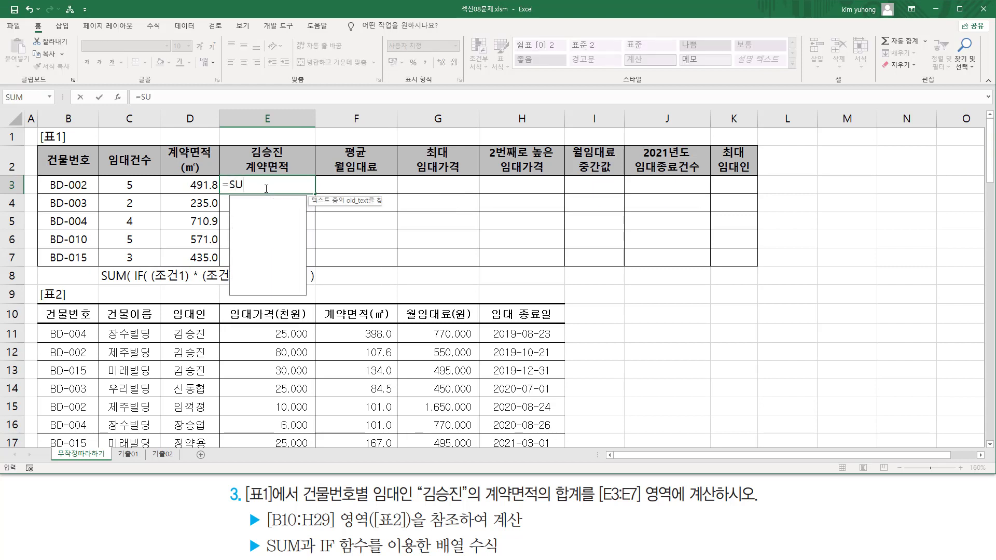
{"action": "type", "text": "M("}
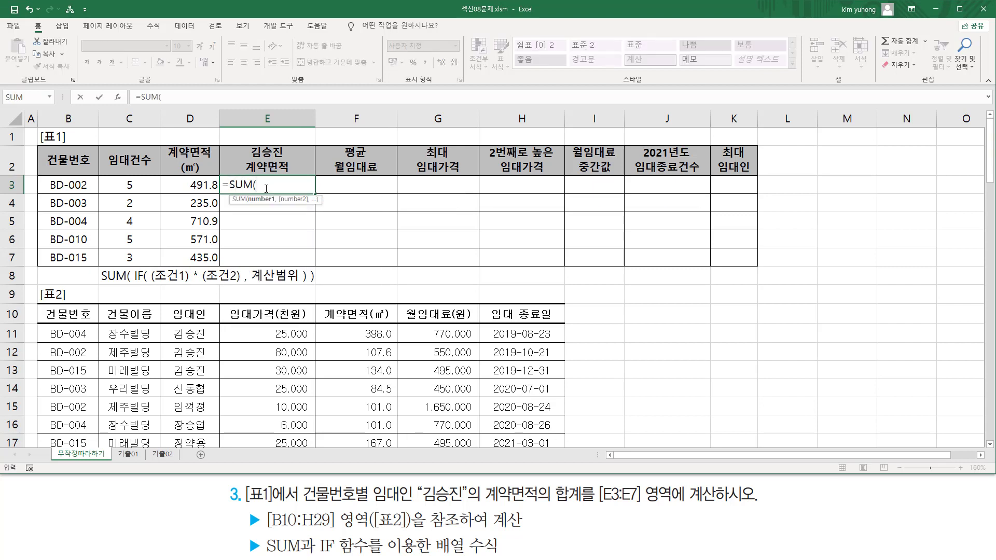
{"action": "type", "text": " IF( ("}
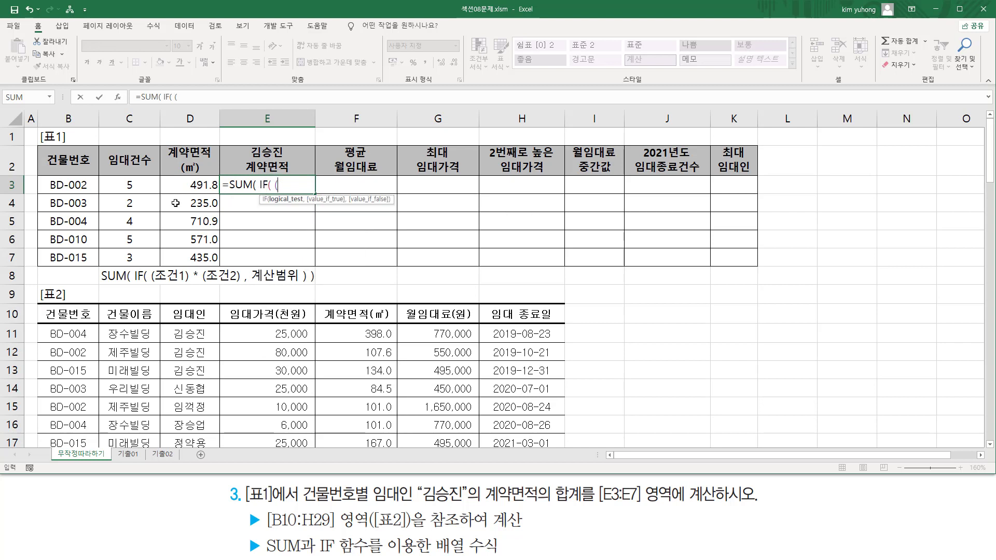
{"action": "left_click_drag", "start_coordinate": [74, 338], "coordinate": [77, 264]}
{"action": "scroll", "coordinate": [76, 264], "scroll_direction": "up", "scroll_amount": 7}
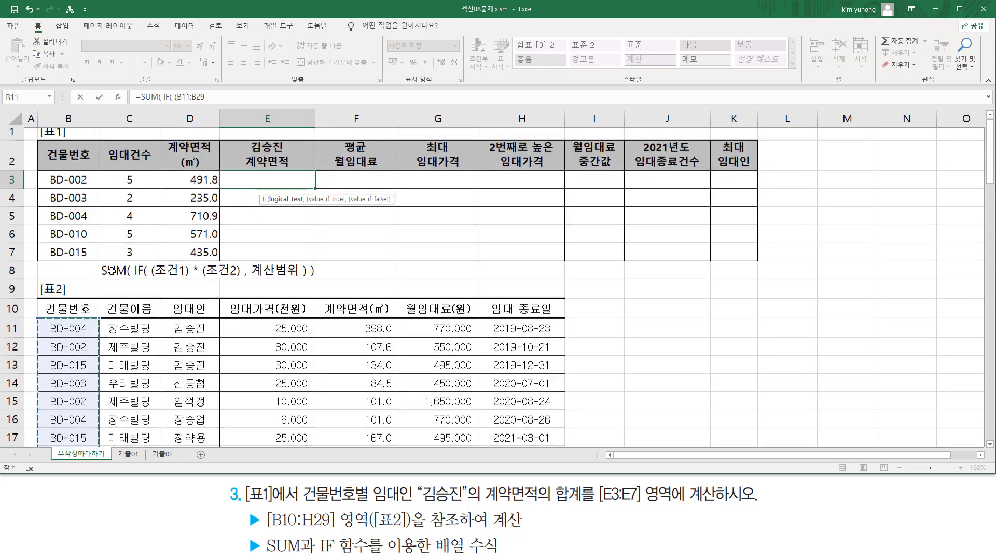
{"action": "type", "text": "="}
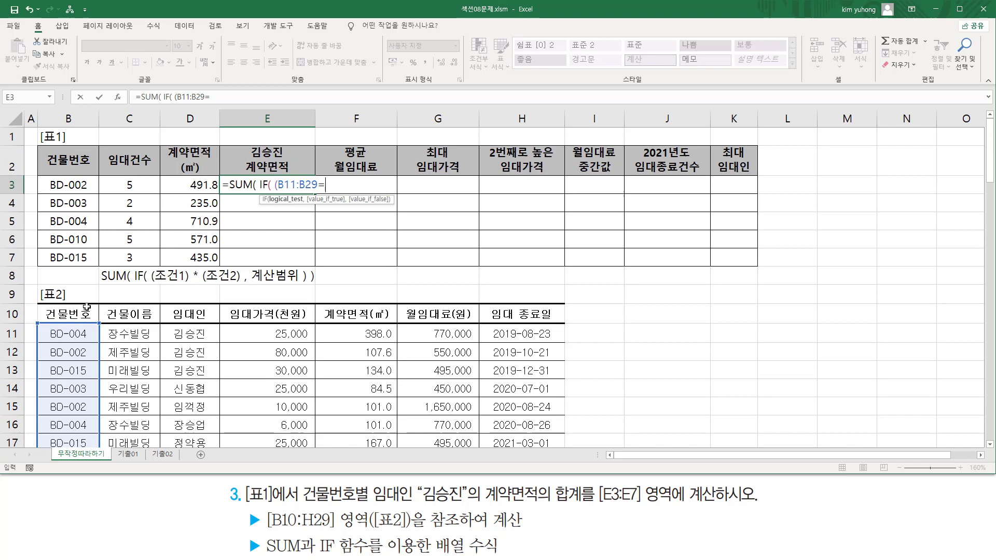
{"action": "left_click", "coordinate": [65, 184]}
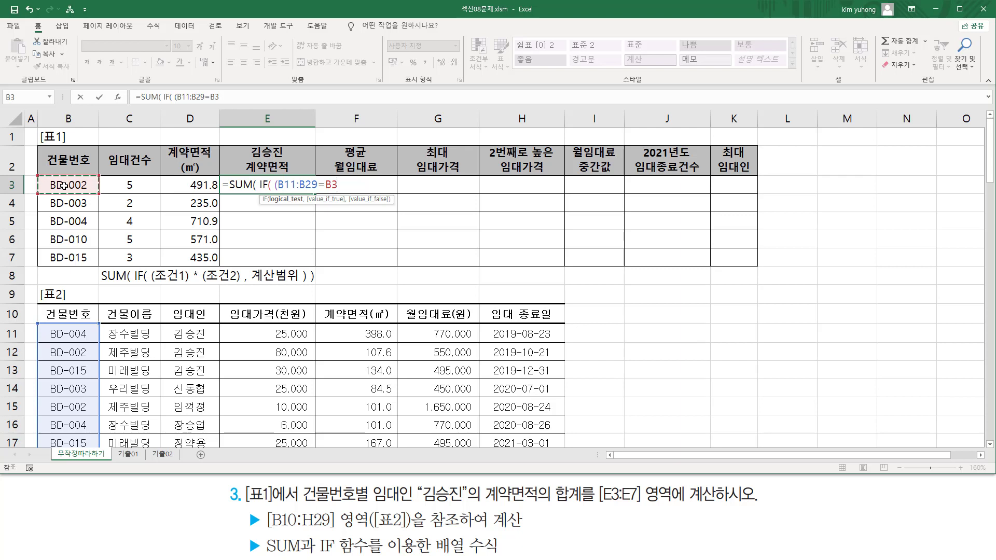
Multiply by a second condition comparing D11:D29 with the specified lessor's name in quotes, and check both conditions against the C8 pattern
{"action": "type", "text": ") * ("}
{"action": "left_click", "coordinate": [200, 335]}
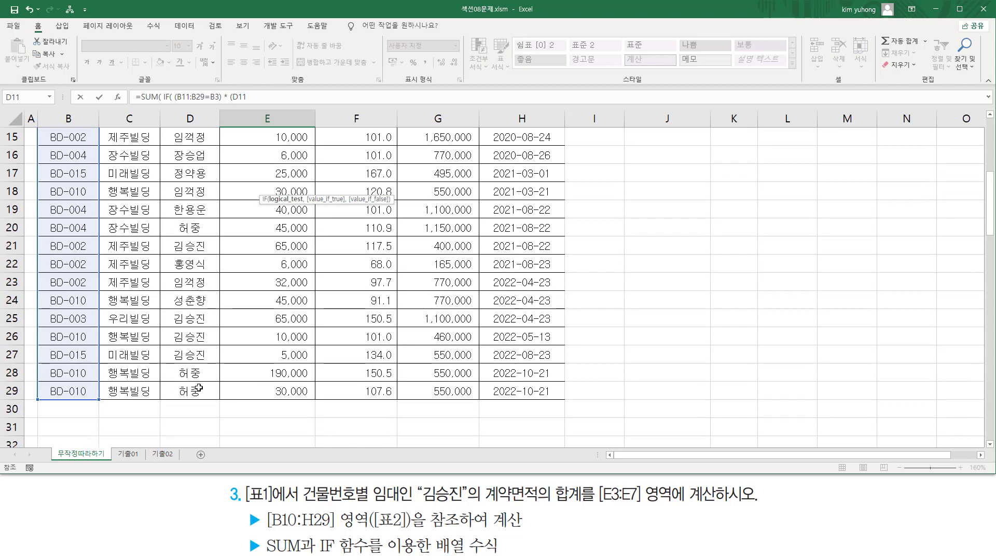
{"action": "left_click", "coordinate": [199, 388], "text": "shift"}
{"action": "scroll", "coordinate": [207, 321], "scroll_direction": "up", "scroll_amount": 3}
{"action": "scroll", "coordinate": [217, 294], "scroll_direction": "up", "scroll_amount": 3}
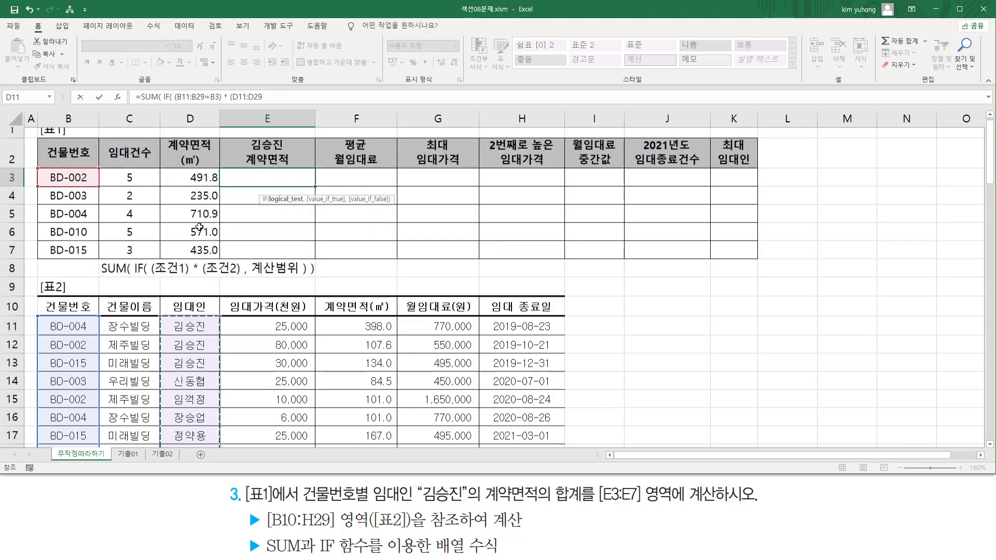
{"action": "type", "text": "="}
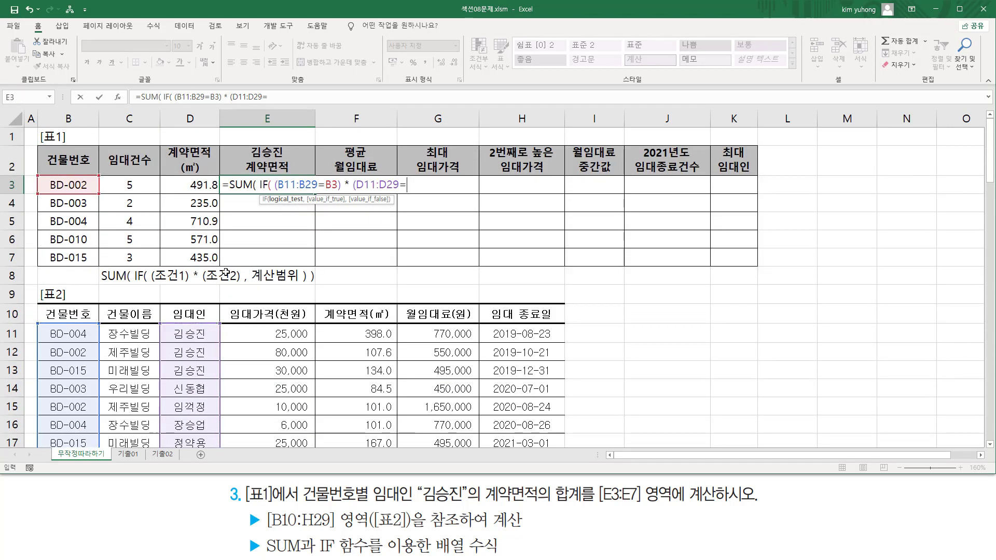
{"action": "type", "text": "\"김승진"}
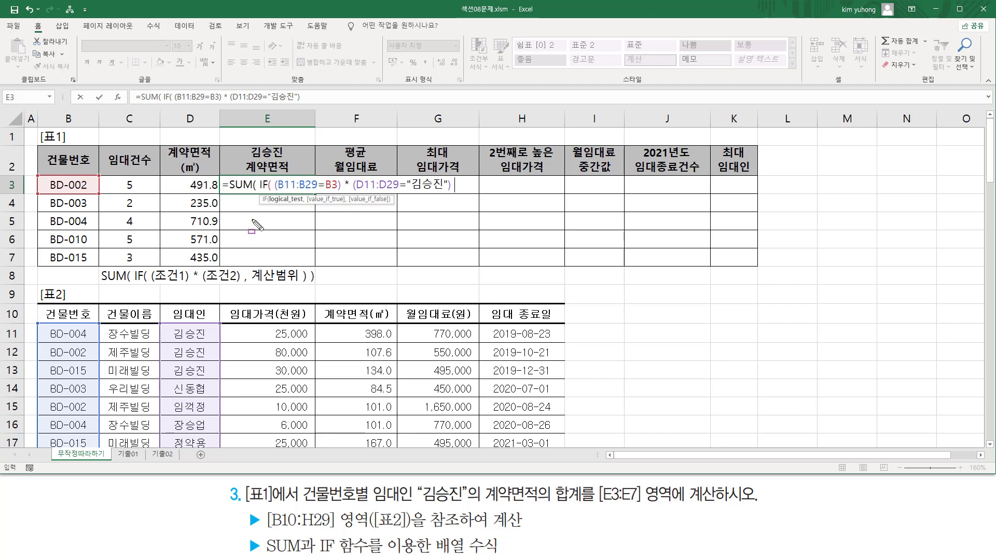
{"action": "left_click_drag", "start_coordinate": [274, 193], "coordinate": [454, 192]}
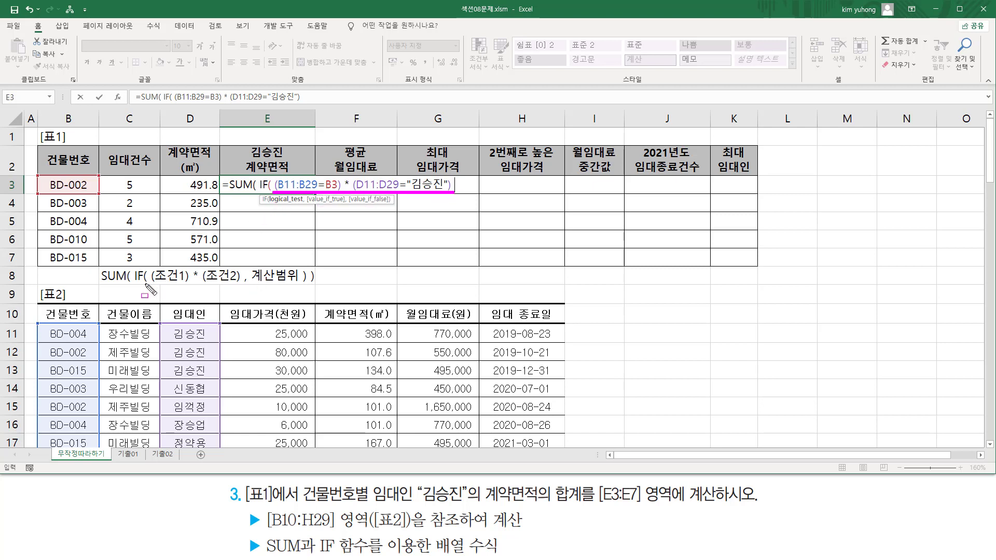
{"action": "left_click_drag", "start_coordinate": [151, 284], "coordinate": [301, 288]}
{"action": "key", "text": "Escape"}
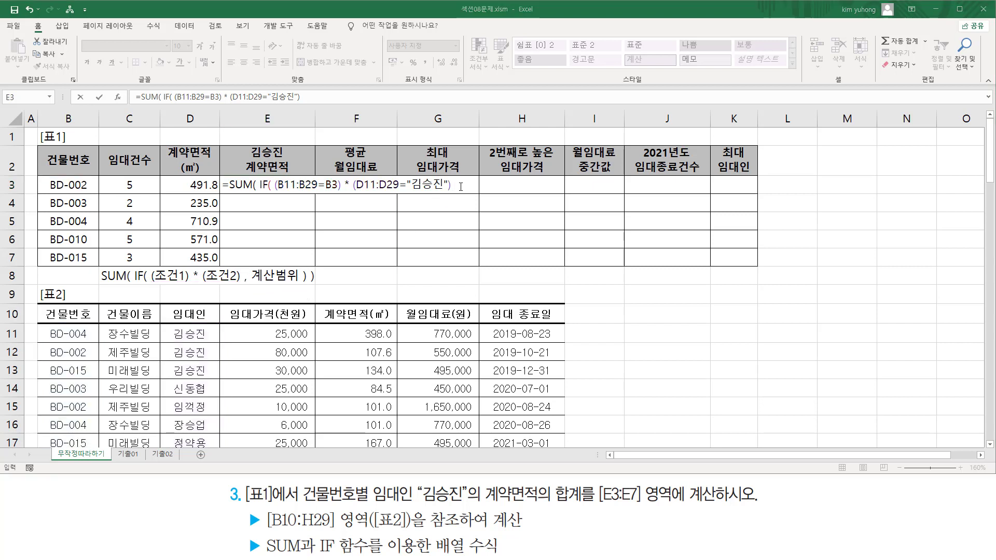
Add the contract area range F11:F29 as the IF function's value when both conditions are true
{"action": "type", "text": ","}
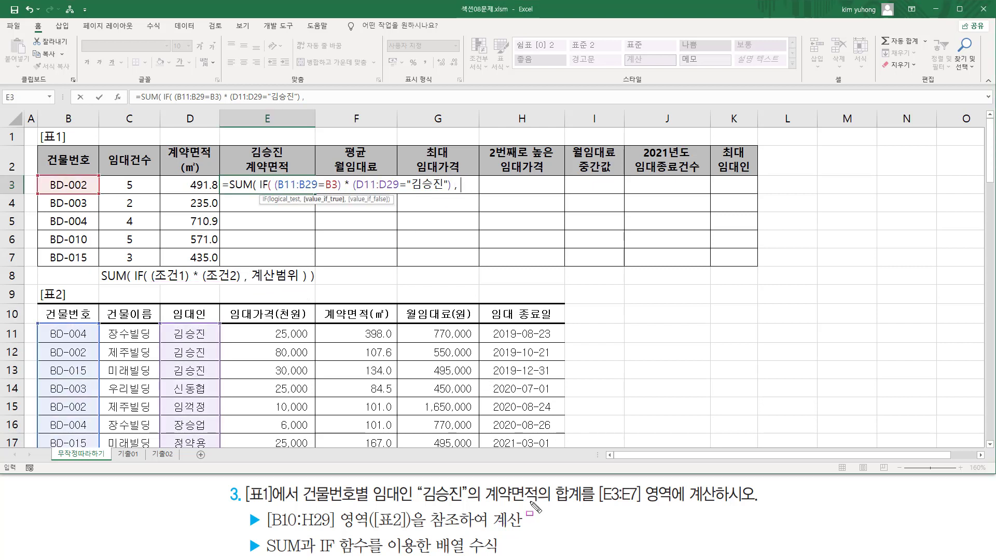
{"action": "mouse_move", "coordinate": [483, 506]}
{"action": "left_mouse_down"}
{"action": "mouse_move", "coordinate": [574, 500]}
{"action": "mouse_move", "coordinate": [581, 510]}
{"action": "left_mouse_up"}
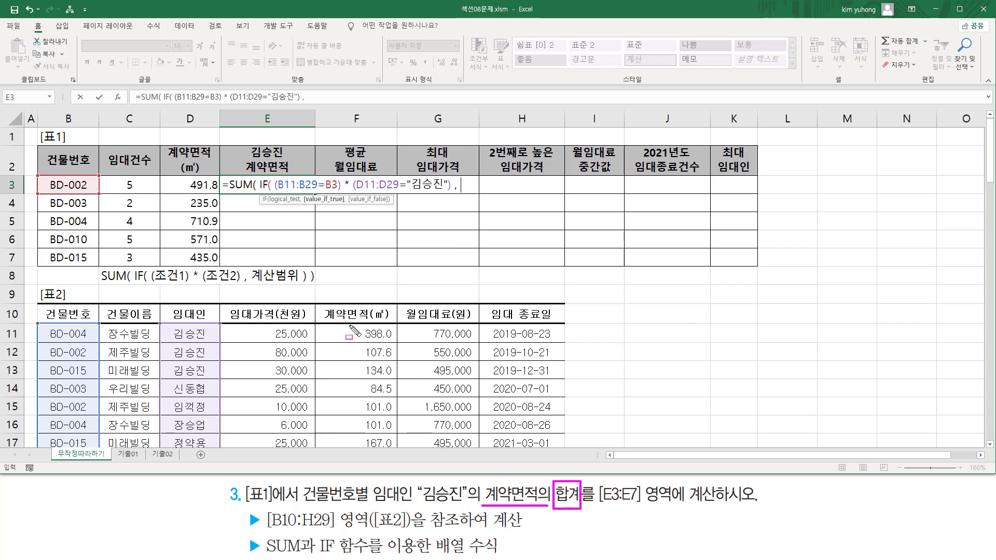
{"action": "mouse_move", "coordinate": [349, 325]}
{"action": "left_mouse_down"}
{"action": "mouse_move", "coordinate": [407, 419]}
{"action": "mouse_move", "coordinate": [398, 455]}
{"action": "left_mouse_up"}
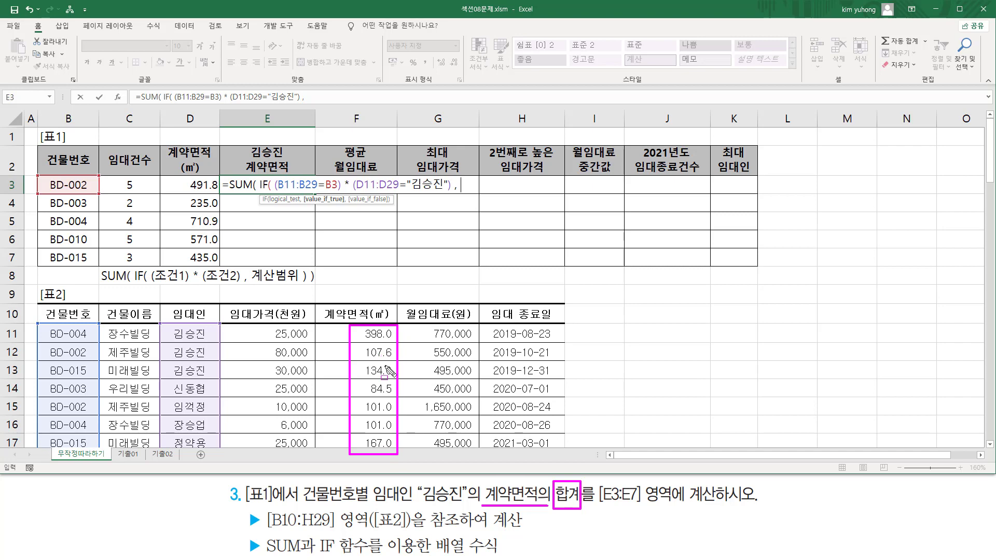
{"action": "key", "text": "Escape"}
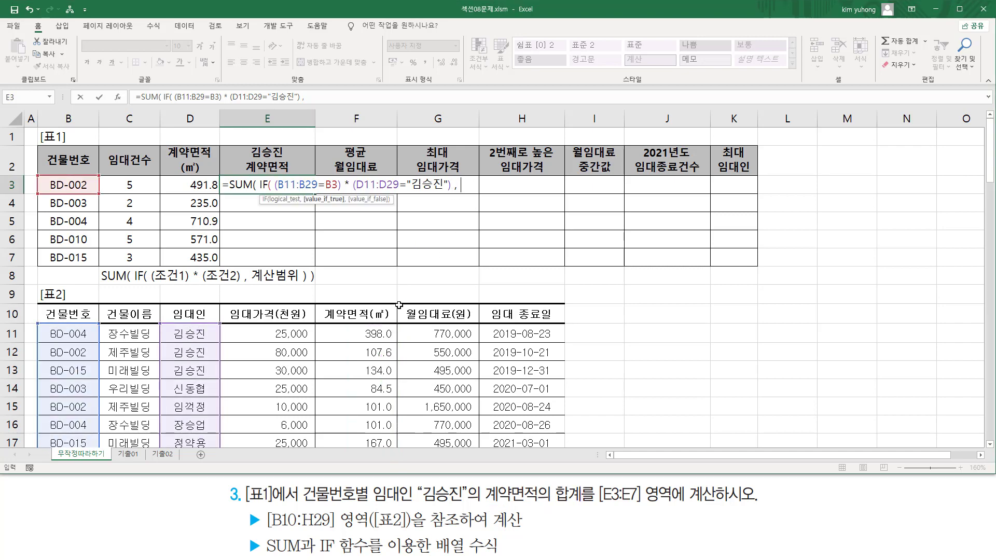
{"action": "left_click_drag", "start_coordinate": [370, 330], "coordinate": [357, 410]}
{"action": "scroll", "coordinate": [376, 327], "scroll_direction": "up", "scroll_amount": 5}
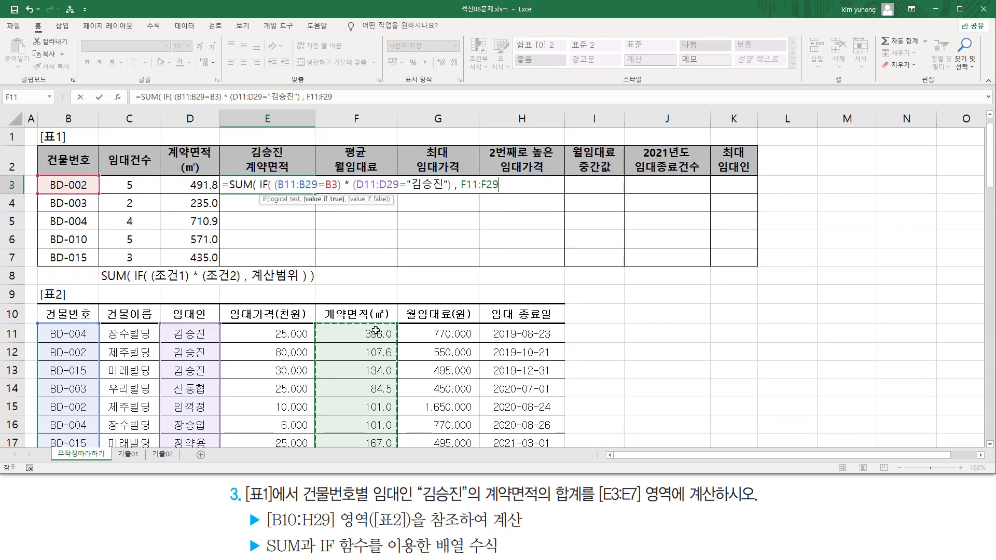
Check the conditions and calculation range, close both functions and enter E3 as an array formula
{"action": "key", "text": "ctrl+2"}
{"action": "mouse_move", "coordinate": [274, 191]}
{"action": "left_mouse_down"}
{"action": "mouse_move", "coordinate": [447, 191]}
{"action": "mouse_move", "coordinate": [452, 175]}
{"action": "mouse_move", "coordinate": [501, 191]}
{"action": "left_mouse_up"}
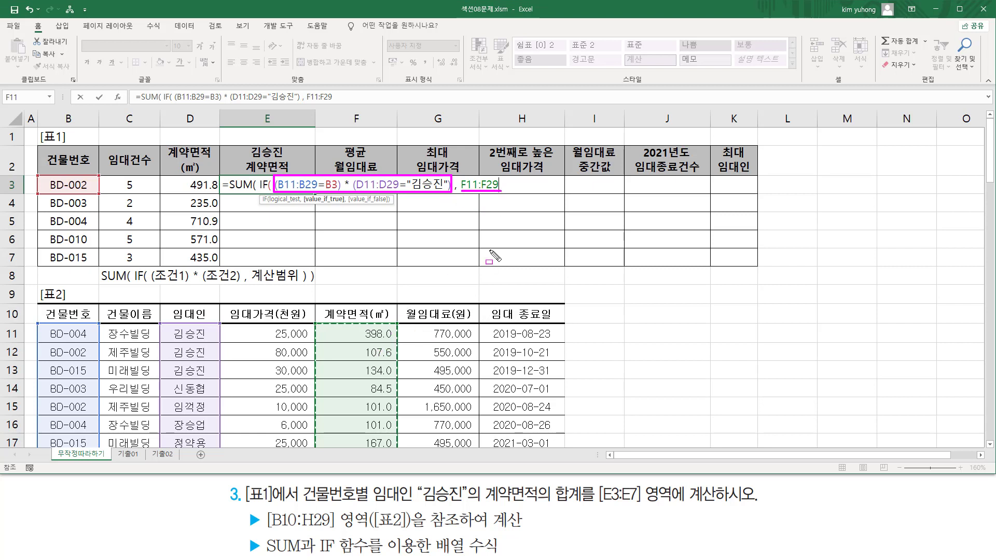
{"action": "mouse_move", "coordinate": [249, 191]}
{"action": "left_mouse_down"}
{"action": "mouse_move", "coordinate": [230, 192]}
{"action": "mouse_move", "coordinate": [248, 191]}
{"action": "left_mouse_up"}
{"action": "key", "text": "Escape"}
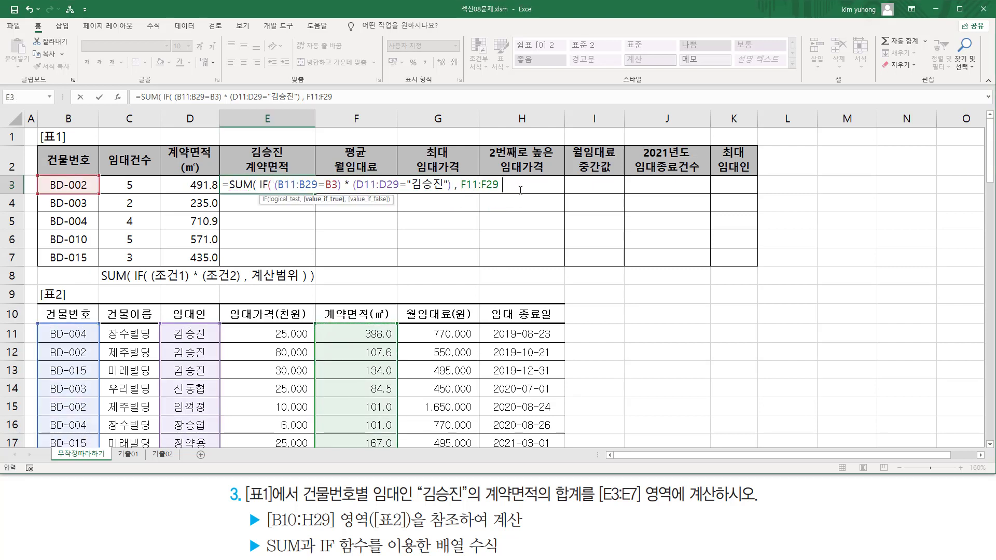
{"action": "type", "text": ")"}
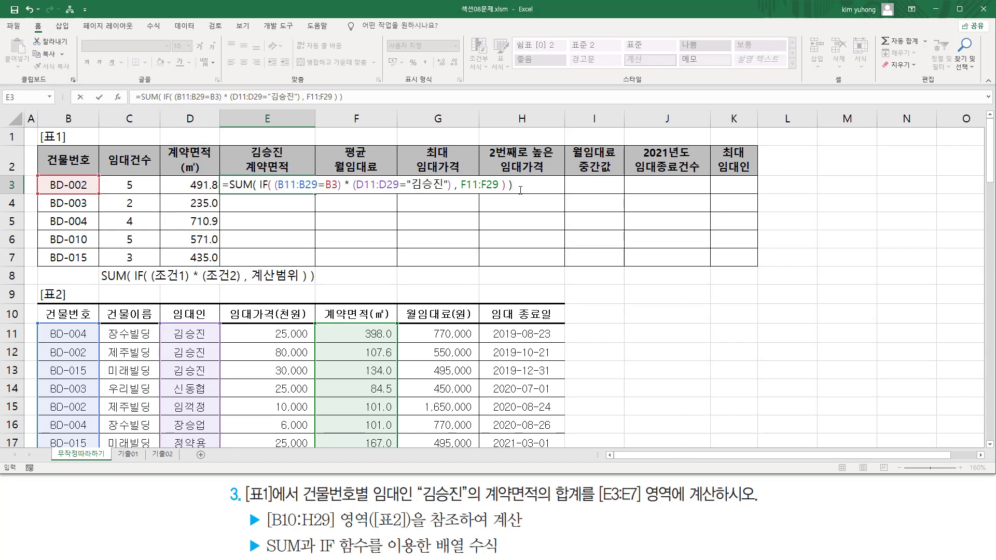
{"action": "key", "text": "ctrl+shift+Return"}
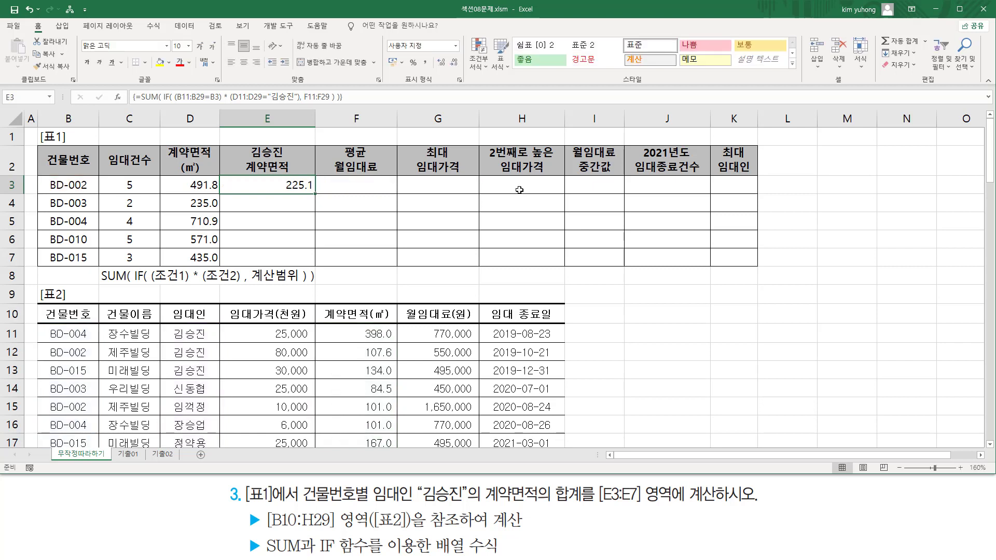
Open the E3 formula for editing and examine the building number, lessor and contract area ranges used for results E3:E7
{"action": "key", "text": "ctrl+2"}
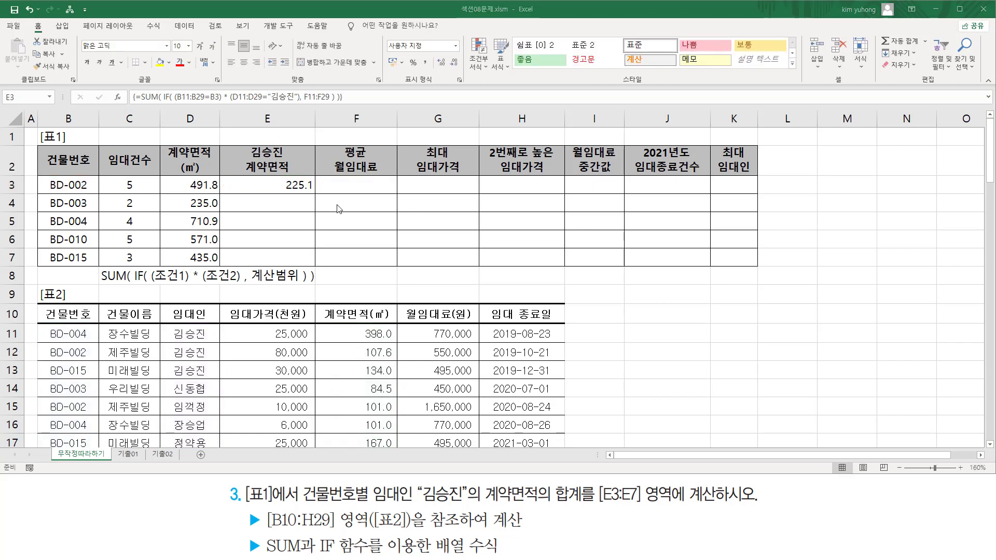
{"action": "left_click", "coordinate": [284, 177]}
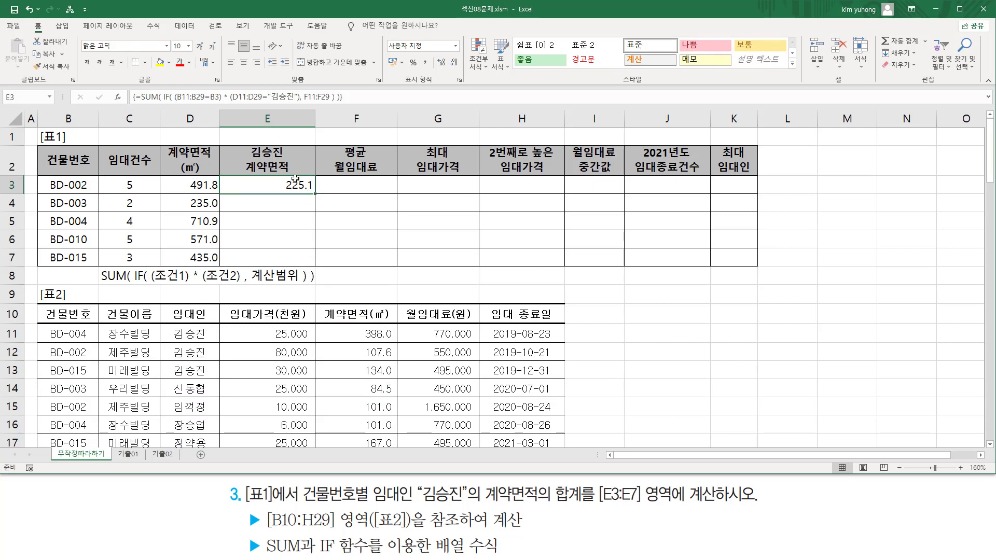
{"action": "double_click", "coordinate": [295, 185]}
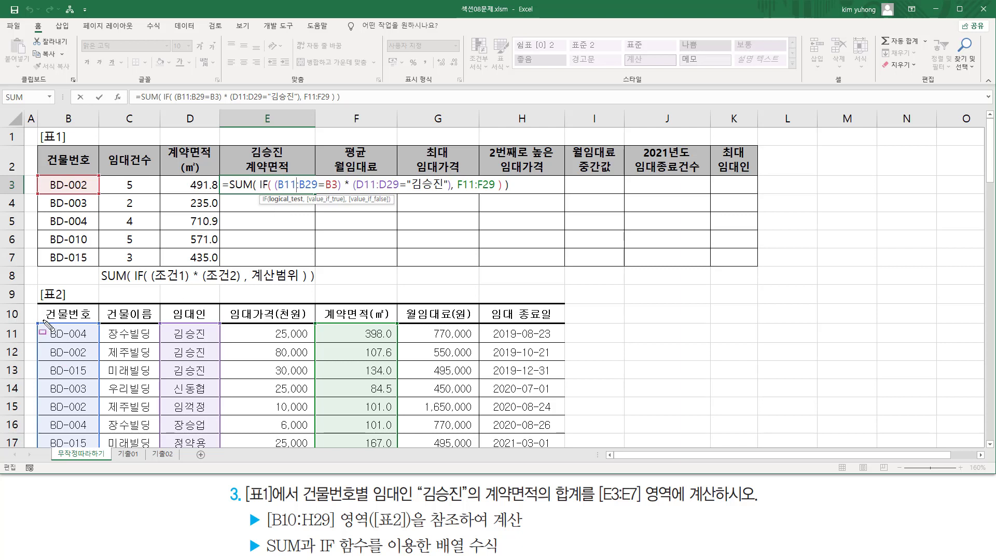
{"action": "left_click_drag", "start_coordinate": [43, 320], "coordinate": [90, 450]}
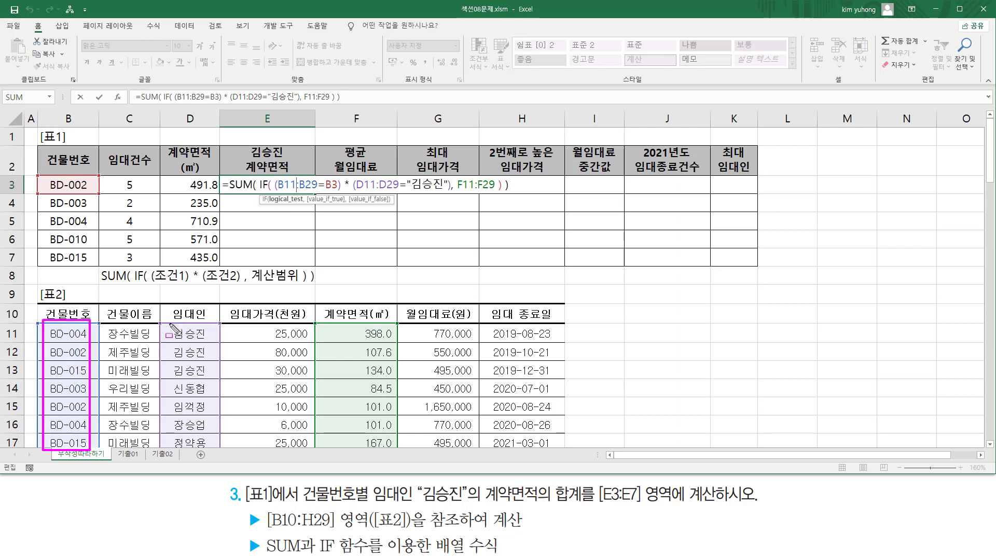
{"action": "left_click_drag", "start_coordinate": [170, 322], "coordinate": [220, 449]}
{"action": "mouse_move", "coordinate": [343, 321]}
{"action": "left_mouse_down"}
{"action": "mouse_move", "coordinate": [369, 411]}
{"action": "mouse_move", "coordinate": [397, 449]}
{"action": "left_mouse_up"}
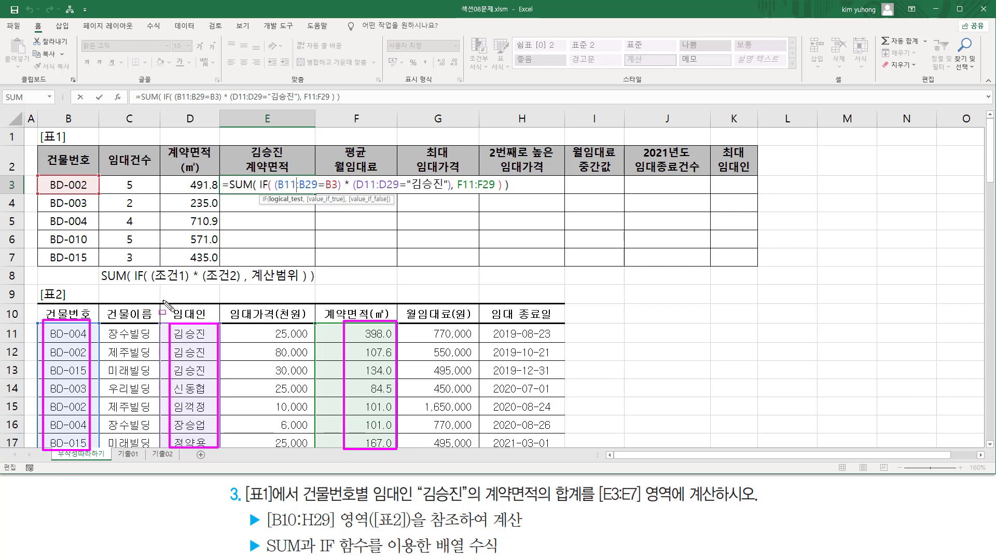
{"action": "mouse_move", "coordinate": [247, 180]}
{"action": "left_mouse_down"}
{"action": "mouse_move", "coordinate": [283, 190]}
{"action": "mouse_move", "coordinate": [294, 245]}
{"action": "mouse_move", "coordinate": [280, 262]}
{"action": "mouse_move", "coordinate": [301, 266]}
{"action": "left_mouse_up"}
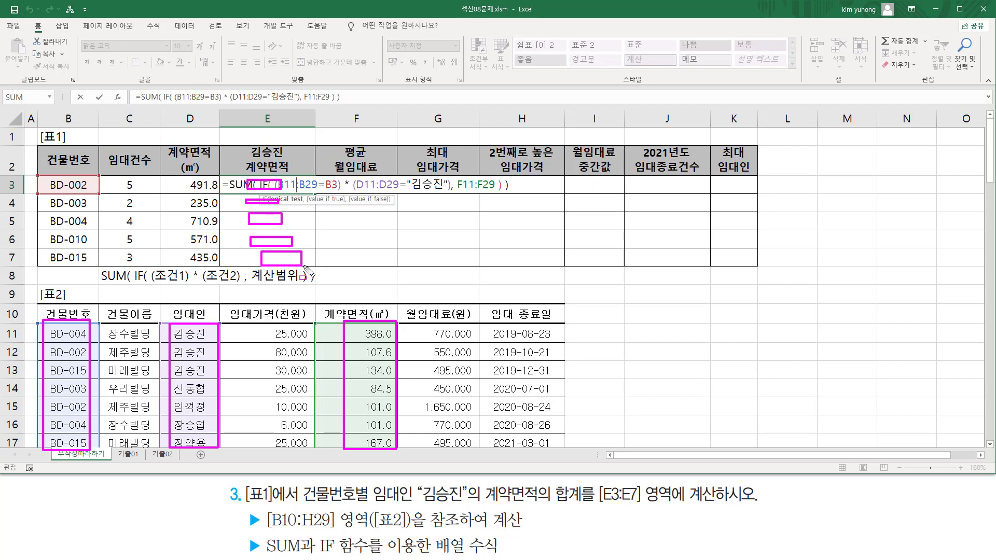
{"action": "key", "text": "Escape"}
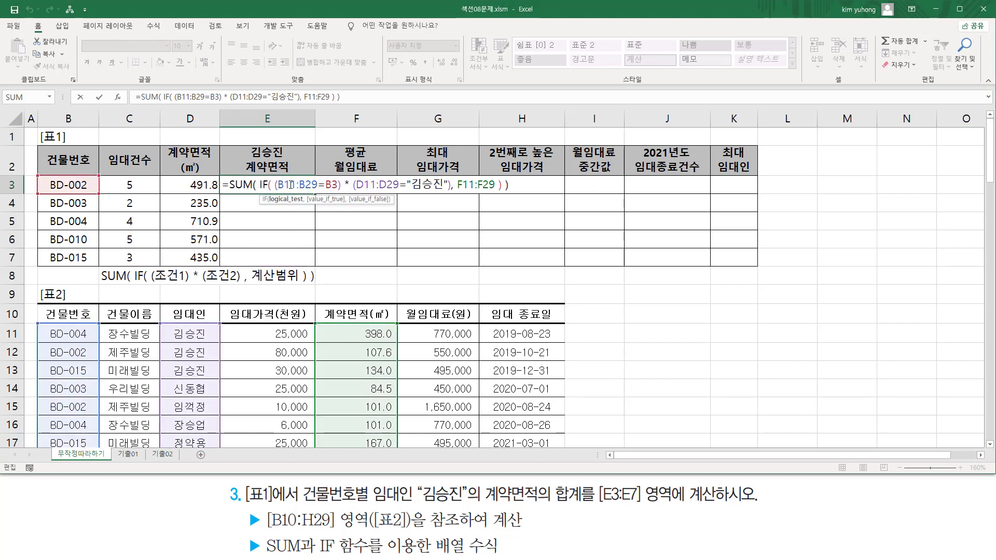
Make the E3 formula's ranges absolute as $B$11:$B$29, $D$11:$D$29 and $F$11:$F$29
{"action": "left_click_drag", "start_coordinate": [291, 185], "coordinate": [315, 190]}
{"action": "key", "text": "F4"}
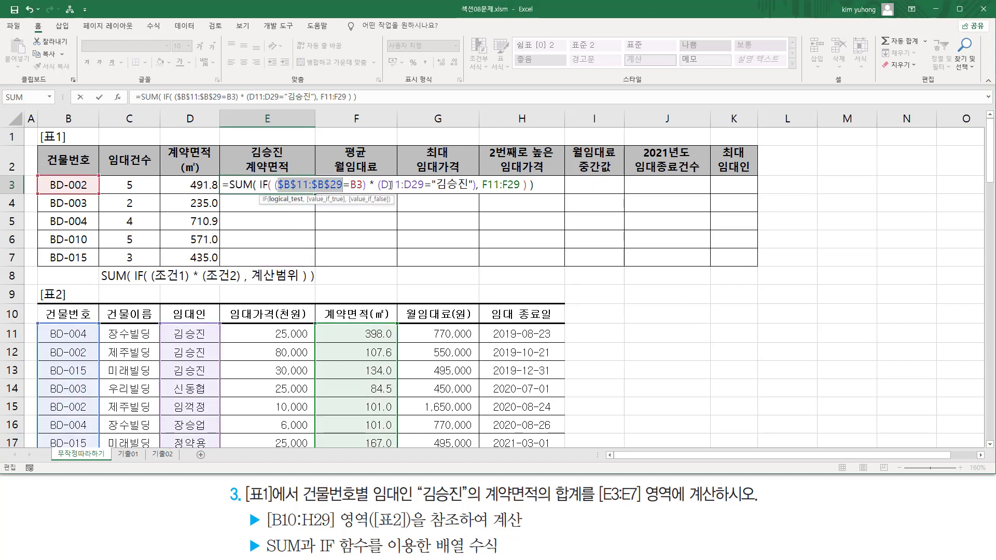
{"action": "left_click_drag", "start_coordinate": [390, 185], "coordinate": [417, 187]}
{"action": "key", "text": "F4"}
{"action": "left_click_drag", "start_coordinate": [510, 185], "coordinate": [539, 187]}
{"action": "key", "text": "F4"}
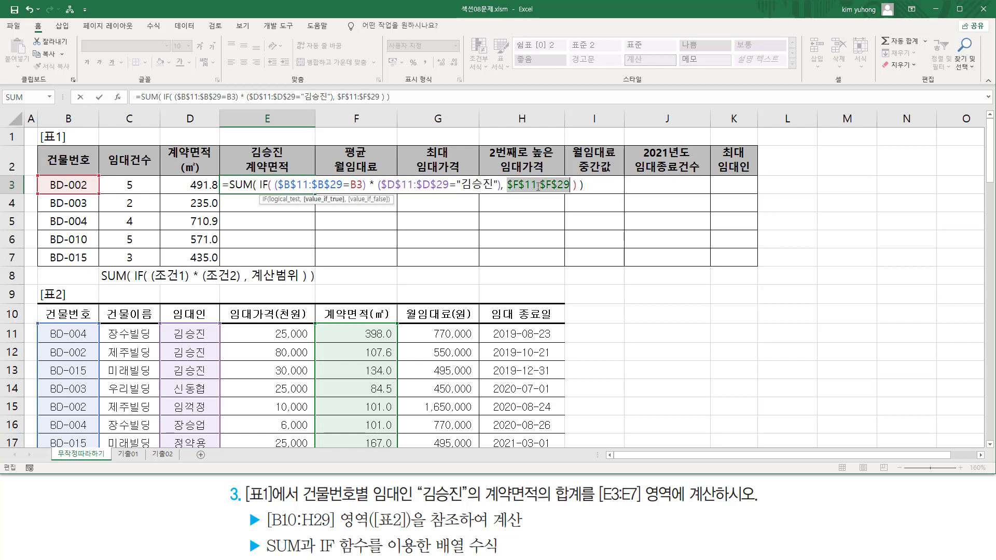
Check the relative B3 reference in the formula by matching each E column result row with its building number
{"action": "double_click", "coordinate": [356, 185]}
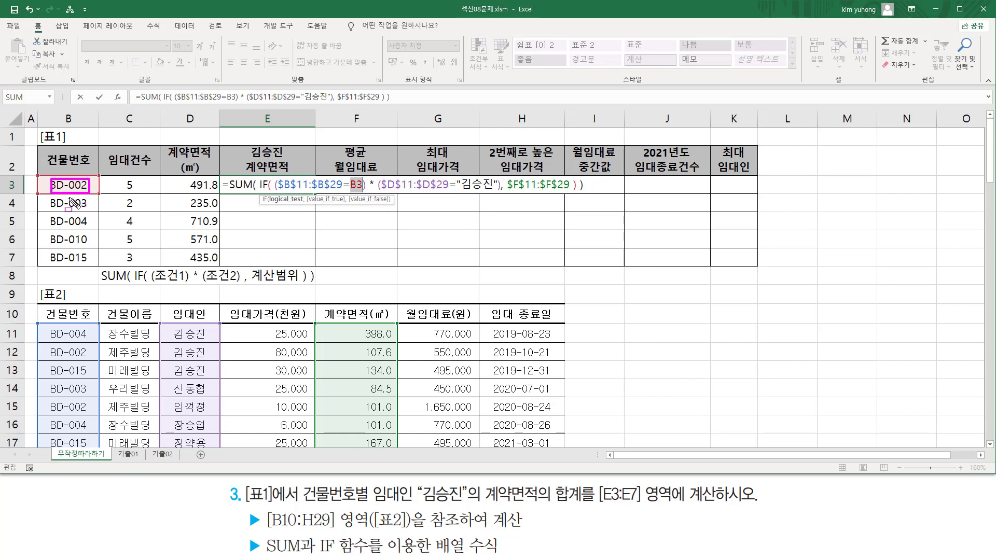
{"action": "left_click_drag", "start_coordinate": [231, 178], "coordinate": [296, 195]}
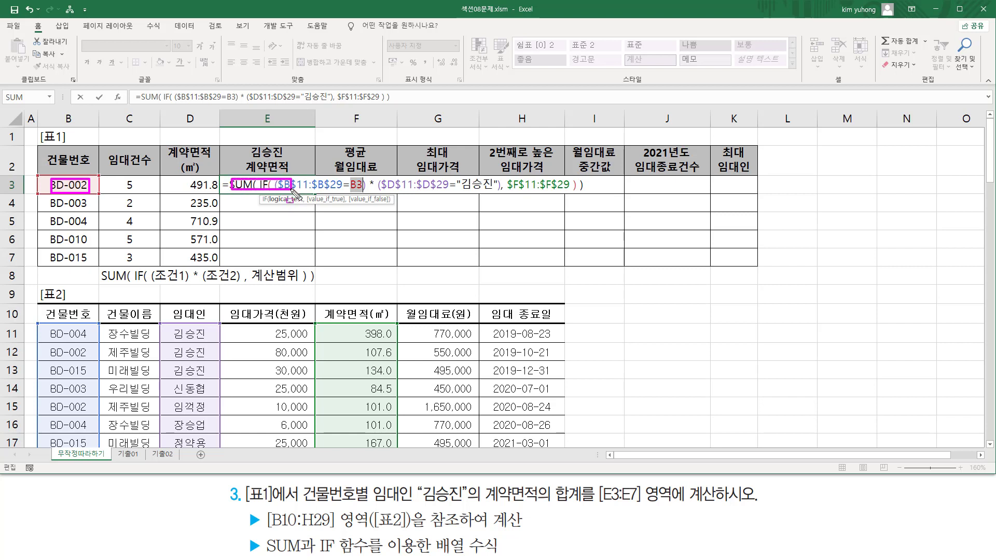
{"action": "left_click_drag", "start_coordinate": [58, 180], "coordinate": [84, 188]}
{"action": "left_click_drag", "start_coordinate": [238, 196], "coordinate": [291, 207]}
{"action": "left_click_drag", "start_coordinate": [41, 198], "coordinate": [93, 208]}
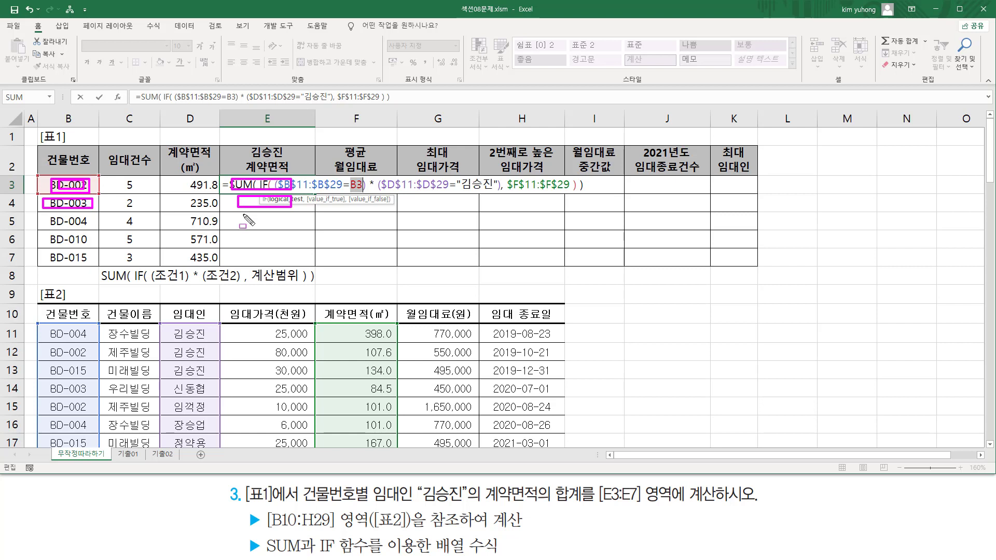
{"action": "mouse_move", "coordinate": [243, 226]}
{"action": "left_mouse_down"}
{"action": "mouse_move", "coordinate": [326, 239]}
{"action": "mouse_move", "coordinate": [317, 228]}
{"action": "left_mouse_up"}
{"action": "left_click_drag", "start_coordinate": [46, 216], "coordinate": [99, 228]}
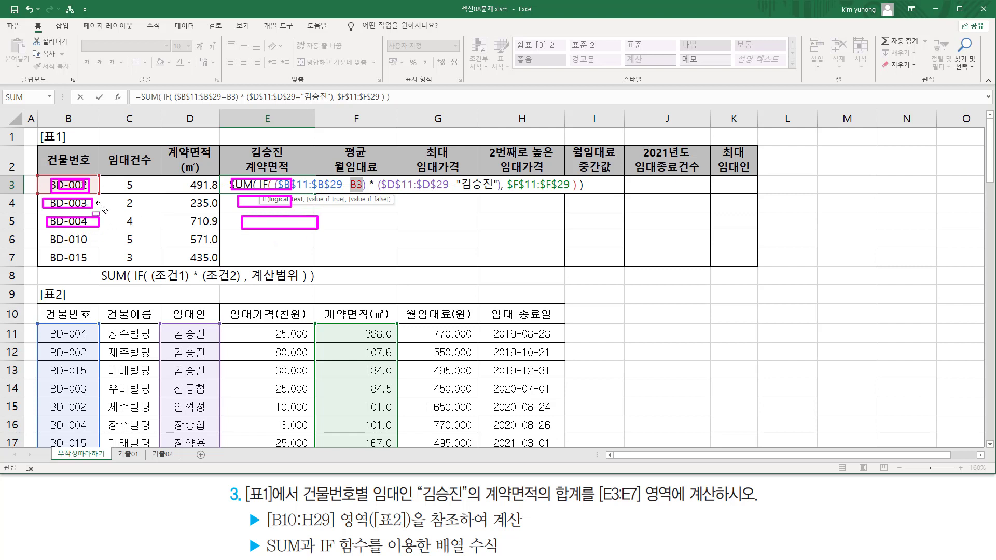
{"action": "left_click_drag", "start_coordinate": [350, 172], "coordinate": [364, 199]}
{"action": "key", "text": "Escape"}
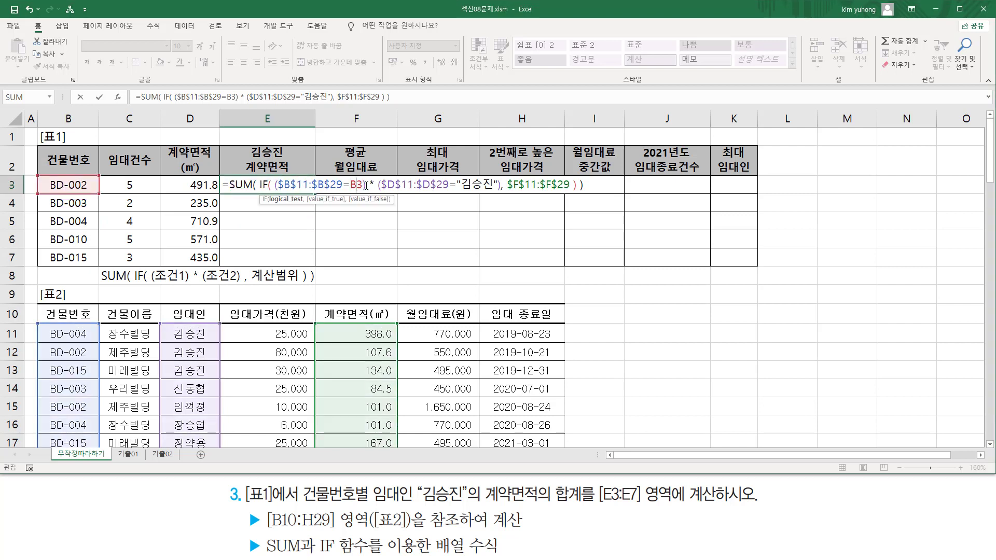
Enter E3 as an array formula and fill it down through E7
{"action": "key", "text": "ctrl+shift+Return"}
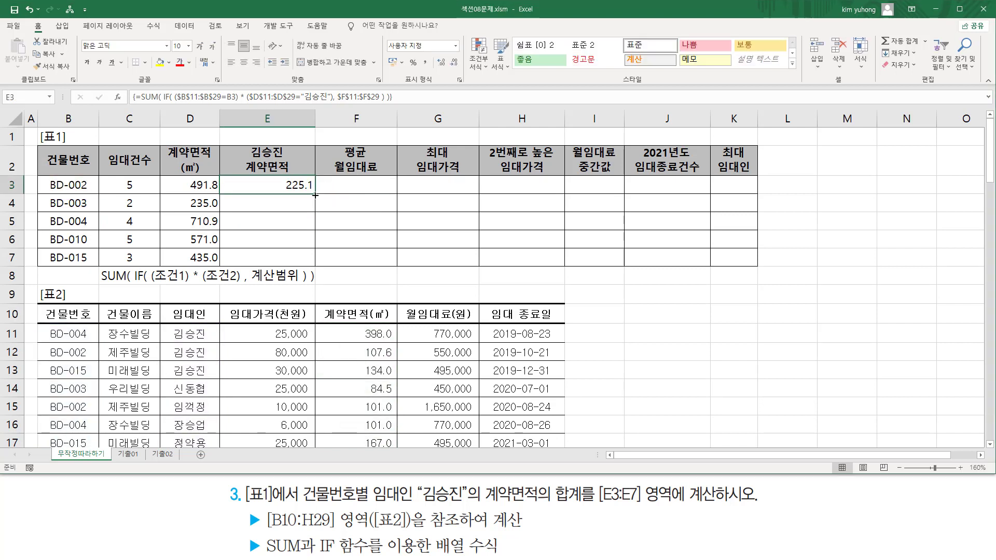
{"action": "left_click_drag", "start_coordinate": [315, 194], "coordinate": [318, 266]}
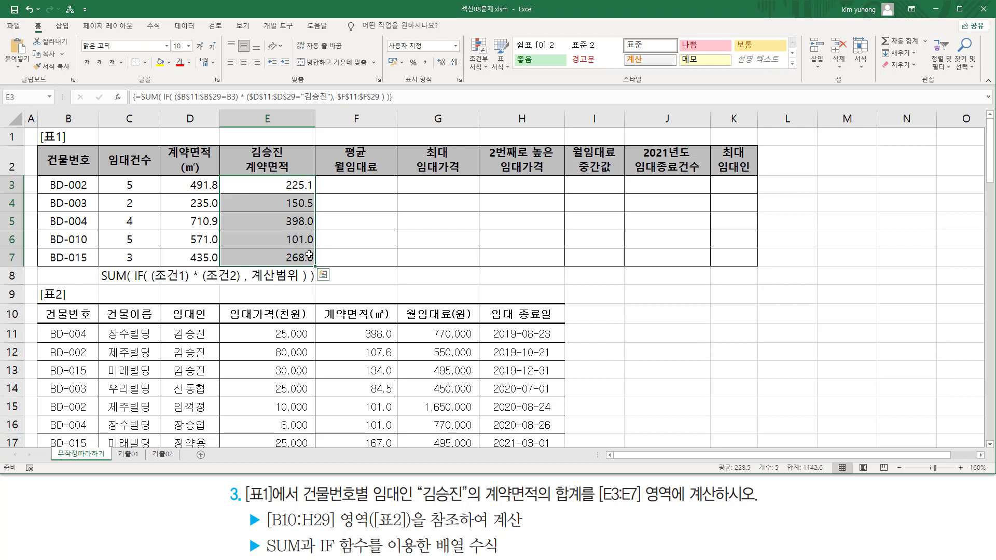
Write the completed SUM and IF formula from E3, including its absolute ranges, as visible text in G8
{"action": "left_click", "coordinate": [422, 279]}
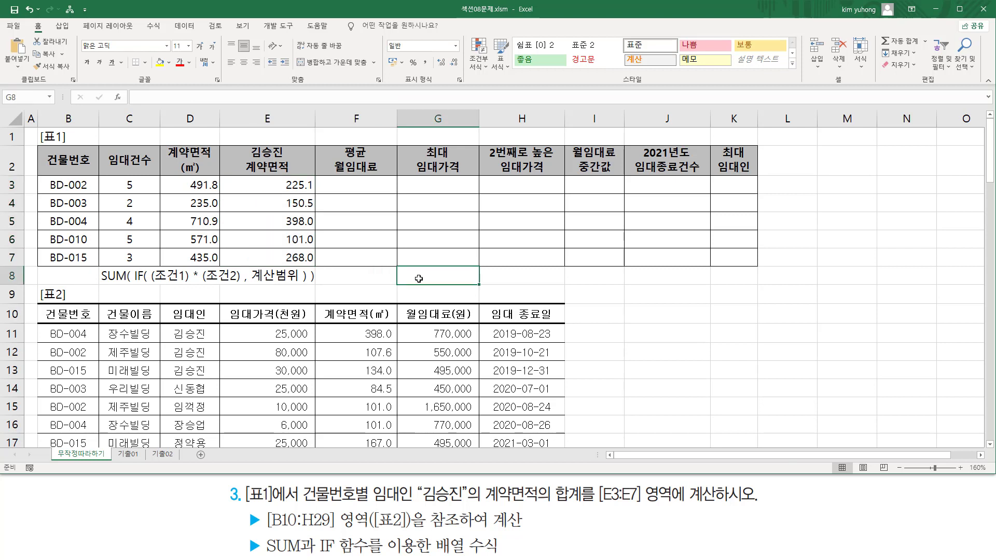
{"action": "double_click", "coordinate": [420, 278]}
{"action": "type", "text": "=SUM( IF( ($B$11:$B$29=B3) * ($D$11:$D$29=\"김승진\"), $F$11:$F$29 ) )"}
{"action": "key", "text": "Return"}
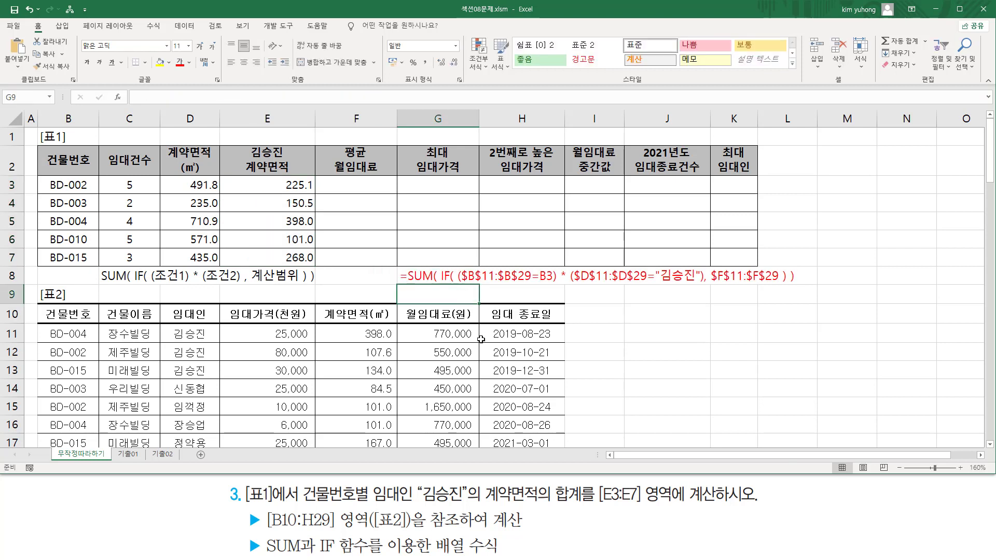
Compare the two multiplied conditions and the $F$11:$F$29 calculation range in G8 with the formula pattern in C8
{"action": "left_click_drag", "start_coordinate": [458, 283], "coordinate": [552, 283]}
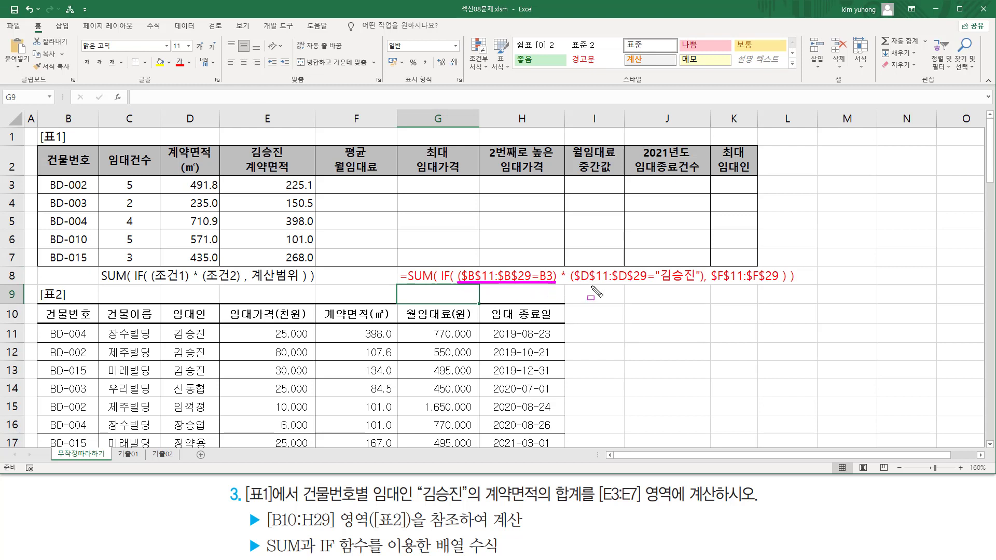
{"action": "left_click_drag", "start_coordinate": [575, 284], "coordinate": [704, 285]}
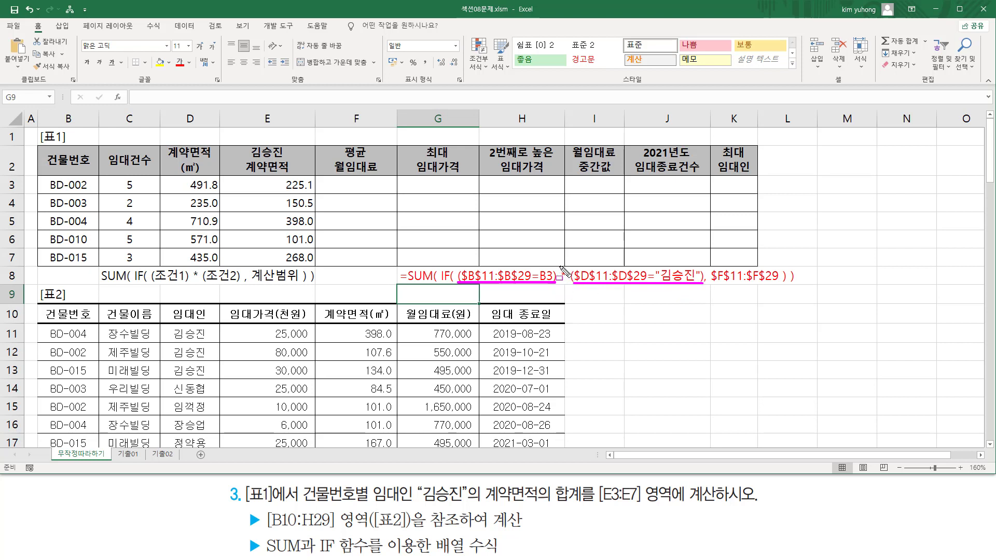
{"action": "mouse_move", "coordinate": [458, 258]}
{"action": "left_mouse_down"}
{"action": "mouse_move", "coordinate": [469, 283]}
{"action": "mouse_move", "coordinate": [703, 289]}
{"action": "left_mouse_up"}
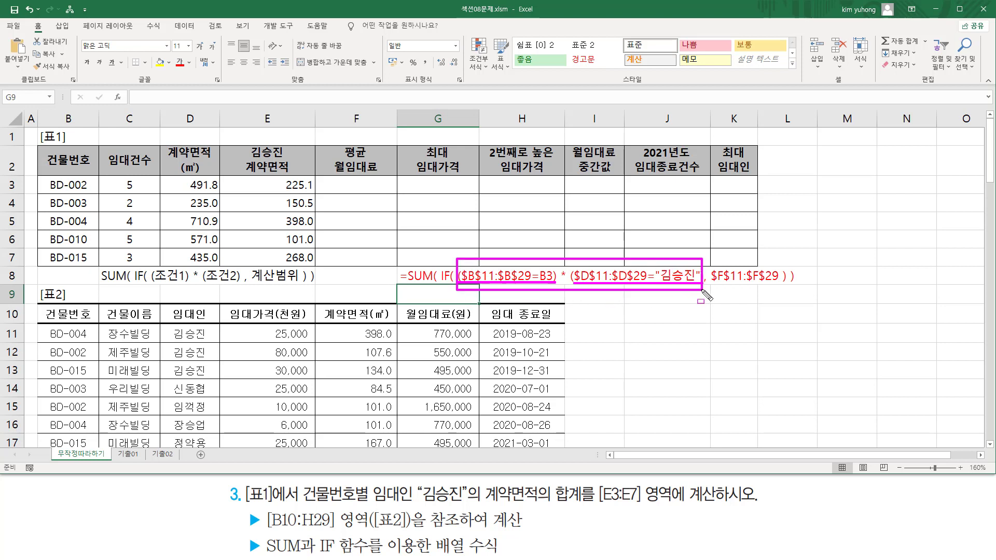
{"action": "mouse_move", "coordinate": [149, 277]}
{"action": "left_mouse_down"}
{"action": "mouse_move", "coordinate": [235, 284]}
{"action": "mouse_move", "coordinate": [243, 263]}
{"action": "mouse_move", "coordinate": [244, 298]}
{"action": "mouse_move", "coordinate": [297, 284]}
{"action": "left_mouse_up"}
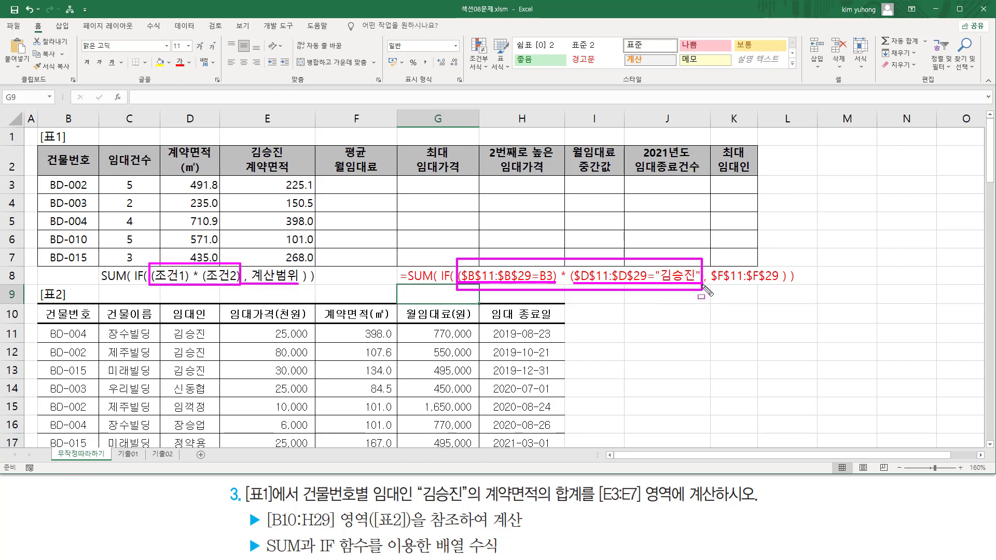
{"action": "left_click_drag", "start_coordinate": [703, 285], "coordinate": [780, 284]}
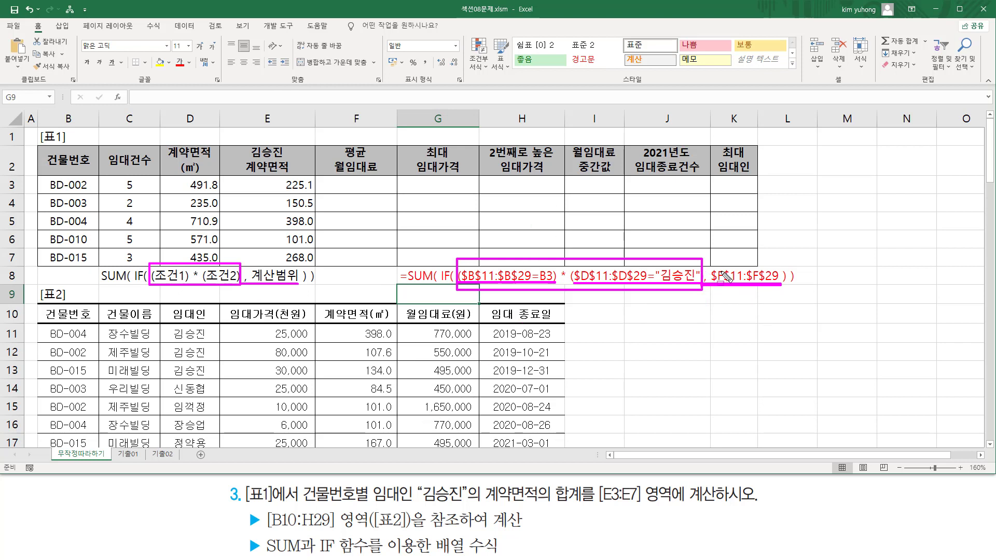
{"action": "left_click_drag", "start_coordinate": [714, 290], "coordinate": [784, 290]}
{"action": "key", "text": "Escape"}
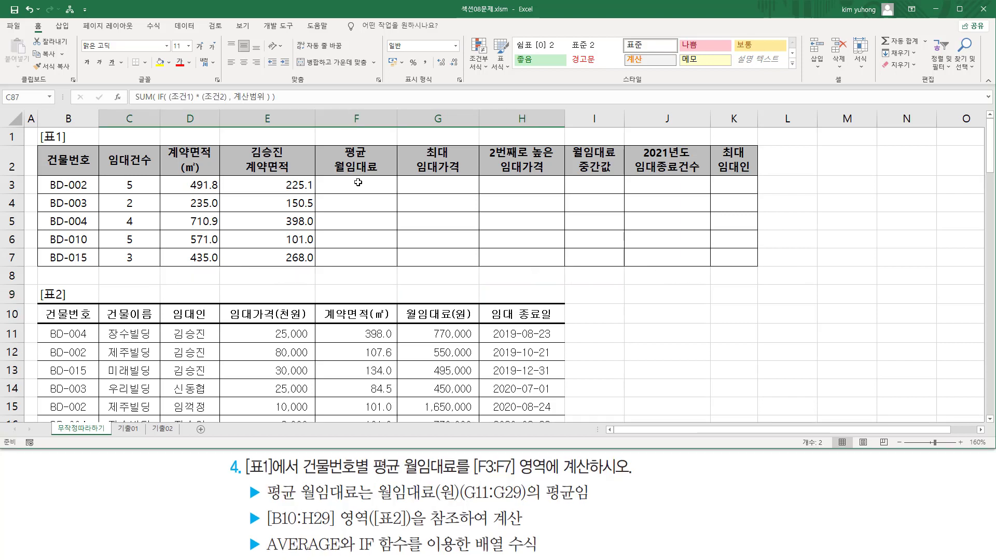
{"action": "left_click", "coordinate": [355, 184]}
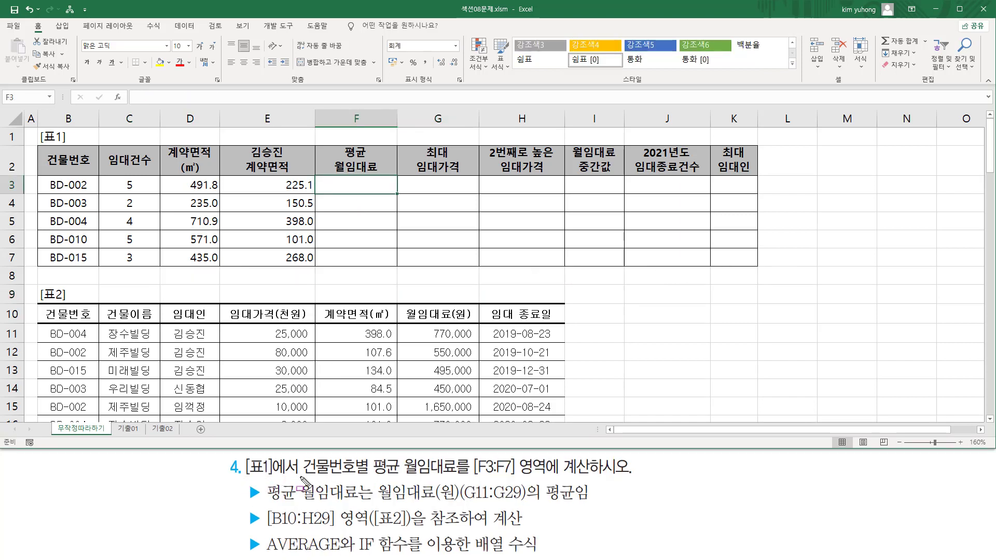
{"action": "mouse_move", "coordinate": [299, 476]}
{"action": "left_mouse_down"}
{"action": "mouse_move", "coordinate": [372, 476]}
{"action": "mouse_move", "coordinate": [371, 455]}
{"action": "mouse_move", "coordinate": [469, 475]}
{"action": "left_mouse_up"}
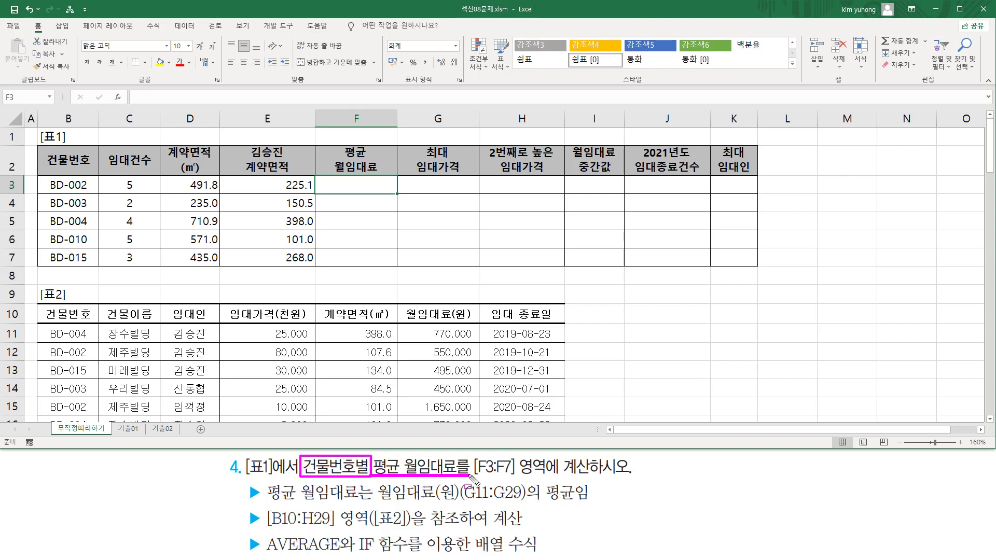
{"action": "left_click_drag", "start_coordinate": [336, 178], "coordinate": [374, 260]}
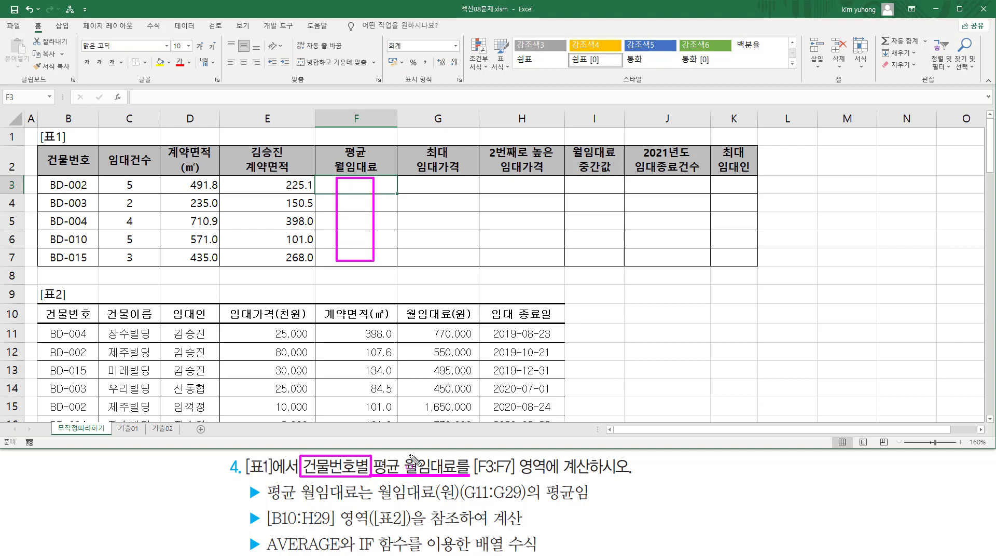
{"action": "left_click_drag", "start_coordinate": [421, 326], "coordinate": [473, 426]}
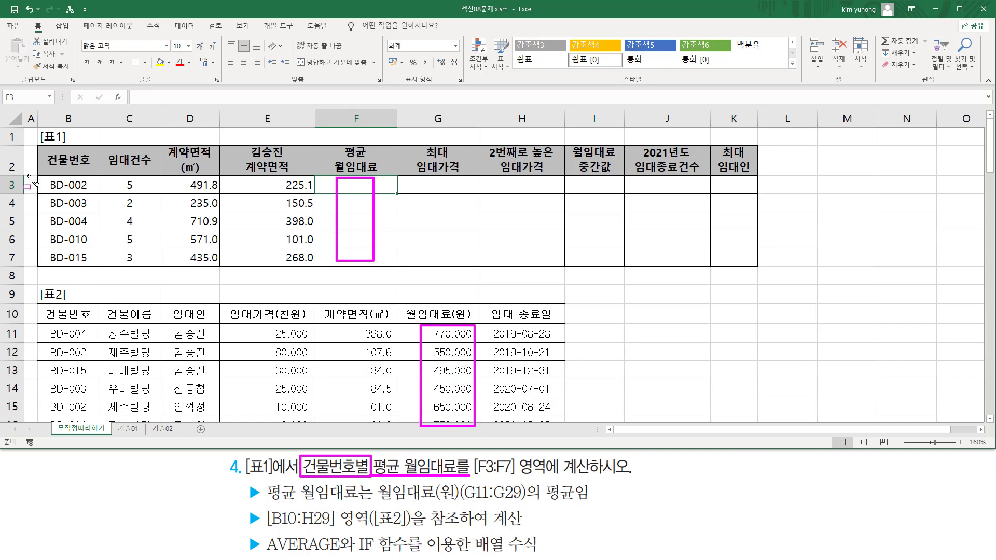
{"action": "left_click_drag", "start_coordinate": [30, 175], "coordinate": [108, 191]}
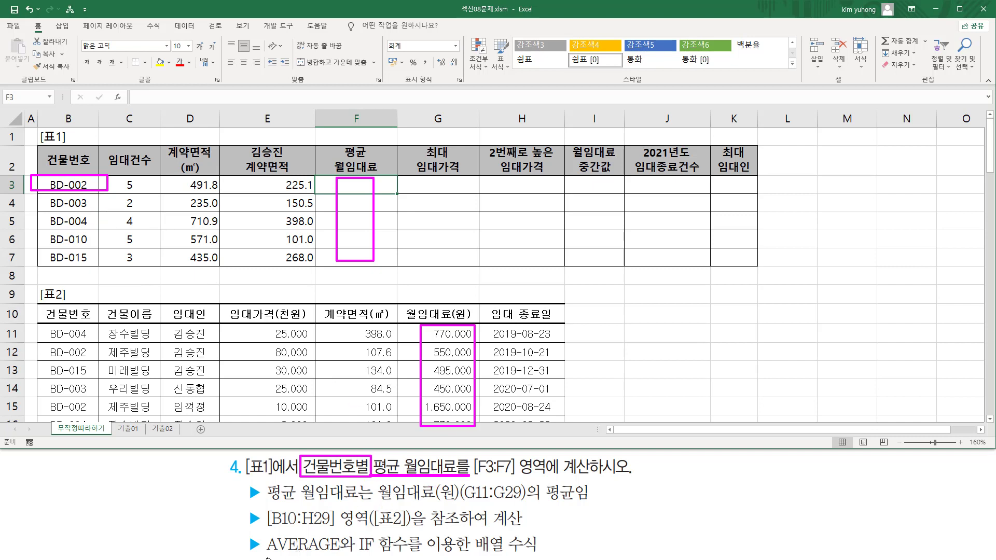
{"action": "mouse_move", "coordinate": [313, 558]}
{"action": "left_mouse_down"}
{"action": "mouse_move", "coordinate": [431, 542]}
{"action": "mouse_move", "coordinate": [409, 533]}
{"action": "left_mouse_up"}
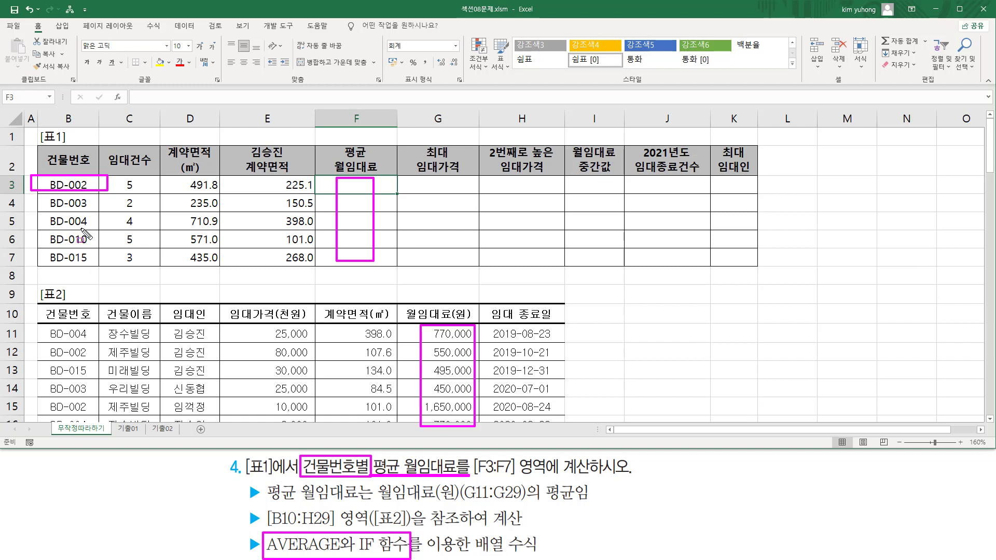
{"action": "key", "text": "Escape"}
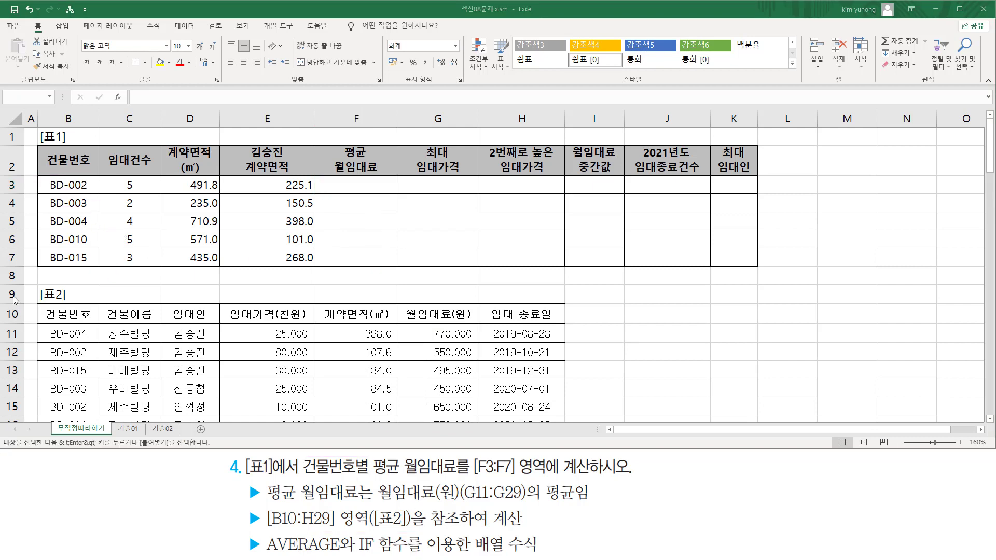
Paste the formula template "AVERAGE( IF( 조건 , 계산범위 ) )" into cell C8
{"action": "left_click", "coordinate": [139, 276]}
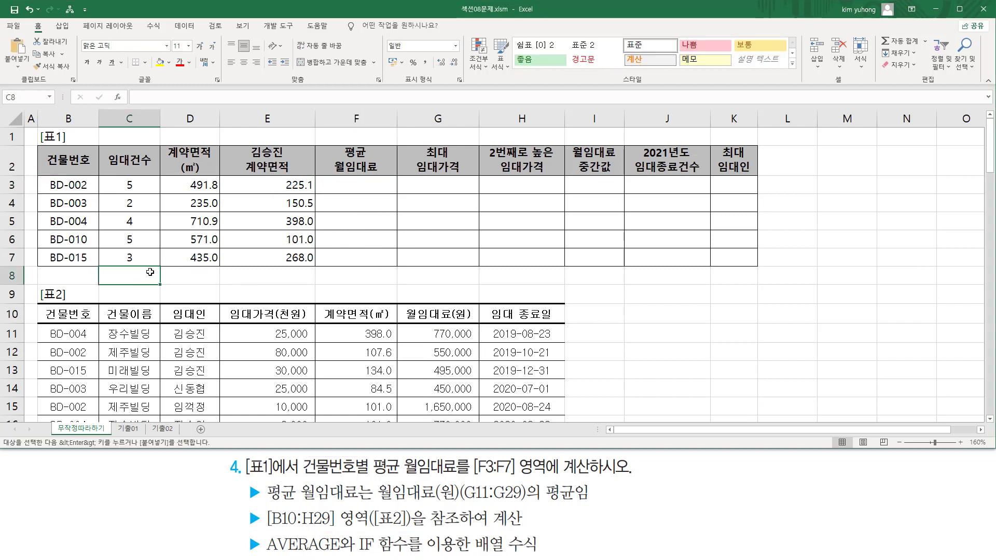
{"action": "key", "text": "Return"}
{"action": "left_click", "coordinate": [167, 280]}
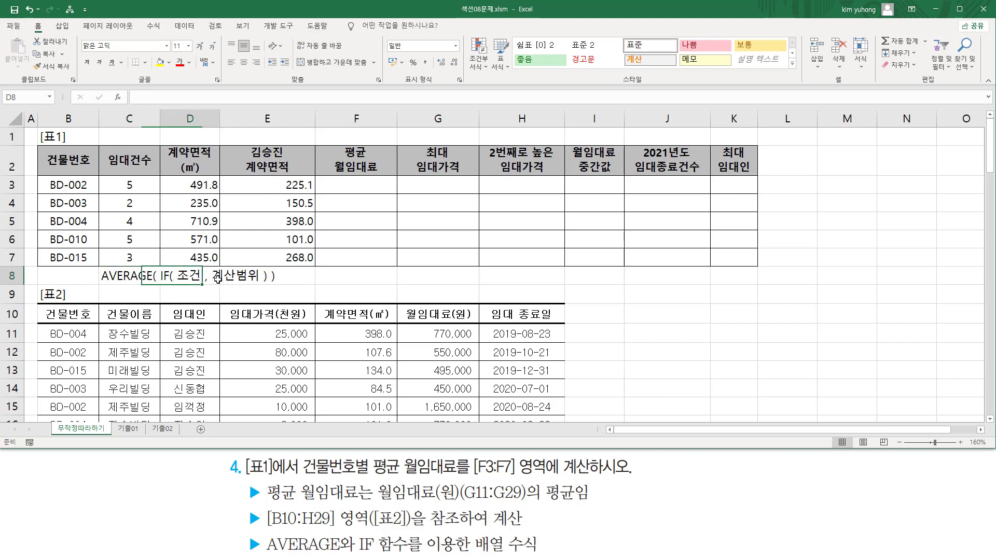
{"action": "left_click", "coordinate": [355, 276]}
Begin a formula in F3 with AVERAGE and a nested IF whose condition is B11:B29=B3
{"action": "left_click", "coordinate": [366, 184]}
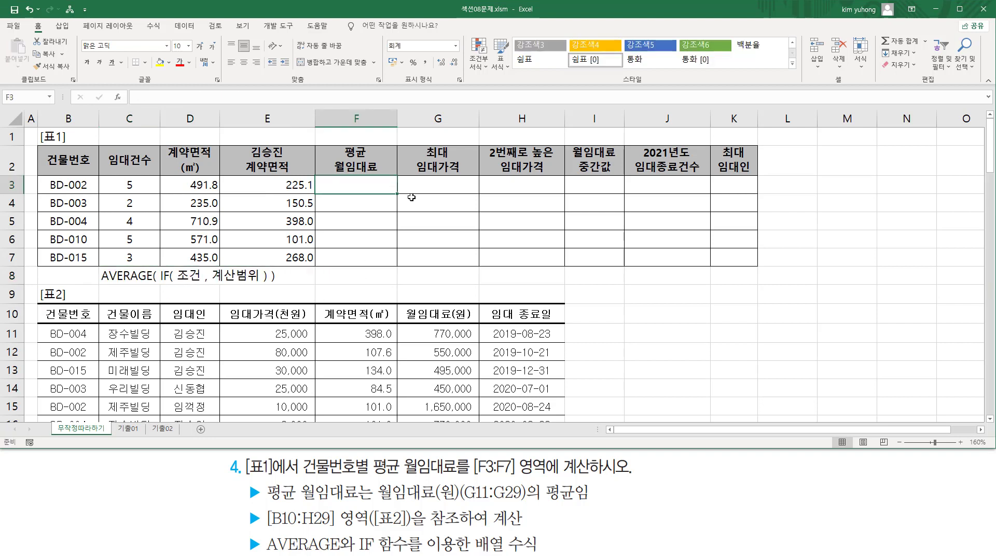
{"action": "type", "text": "=ㅁㅍ"}
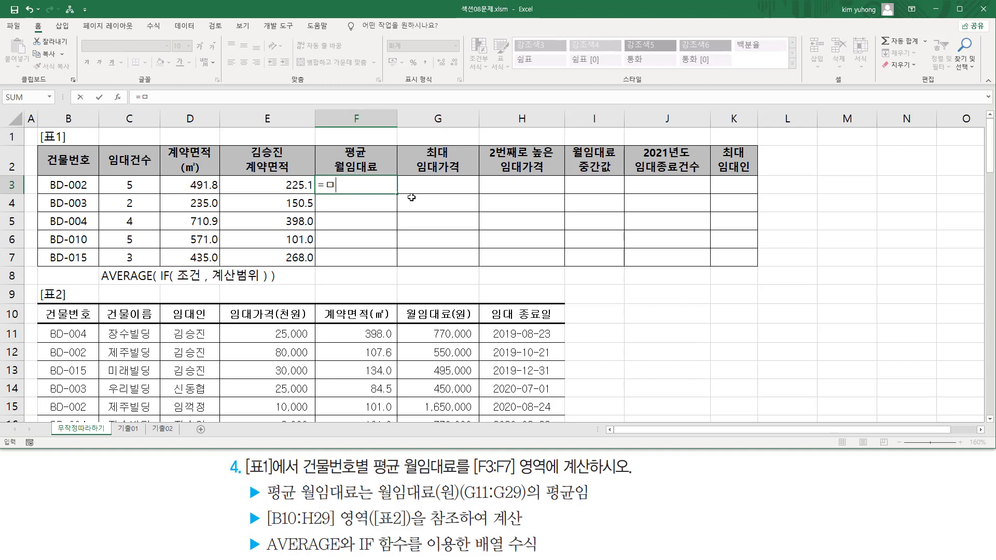
{"action": "key", "text": "BackSpace"}
{"action": "key", "text": "Hangul"}
{"action": "type", "text": "AVERAGE("}
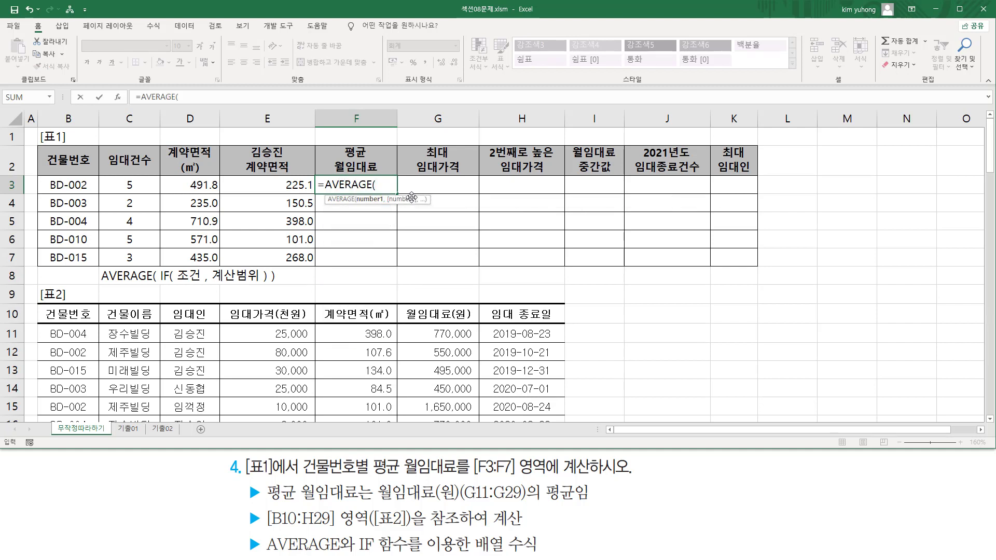
{"action": "type", "text": " IF( B11"}
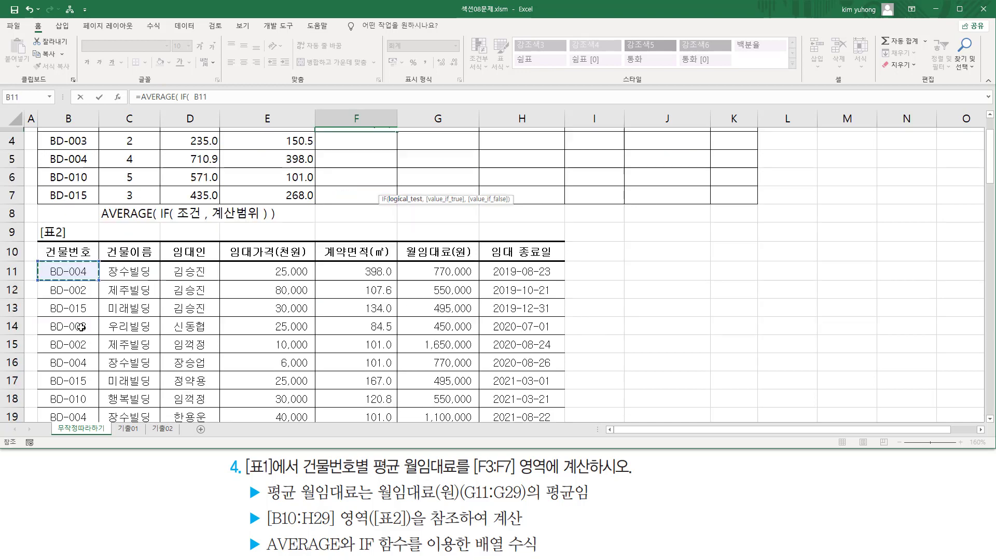
{"action": "scroll", "coordinate": [80, 327], "scroll_direction": "down", "scroll_amount": 6}
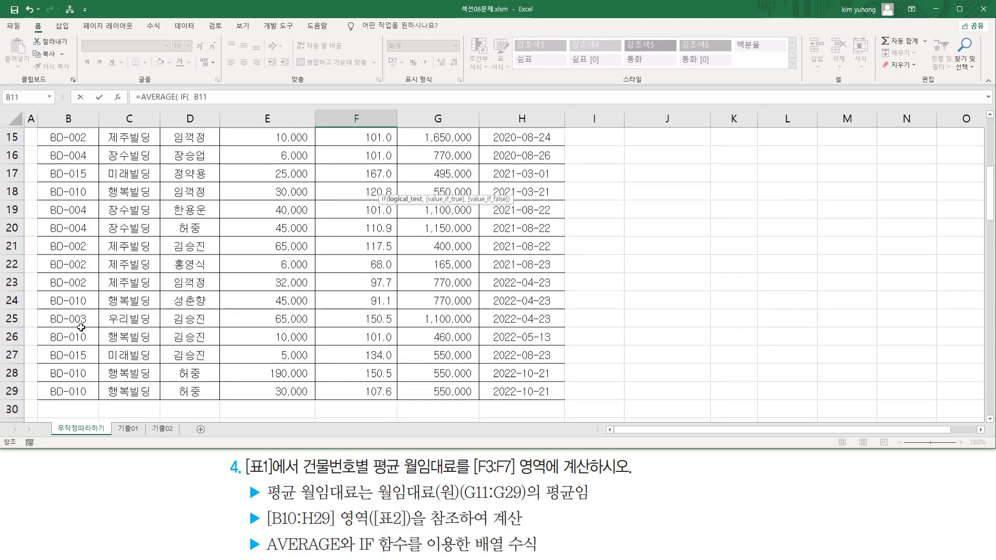
{"action": "left_click", "coordinate": [78, 266], "text": "shift"}
{"action": "scroll", "coordinate": [88, 281], "scroll_direction": "up", "scroll_amount": 4}
{"action": "scroll", "coordinate": [89, 281], "scroll_direction": "up", "scroll_amount": 3}
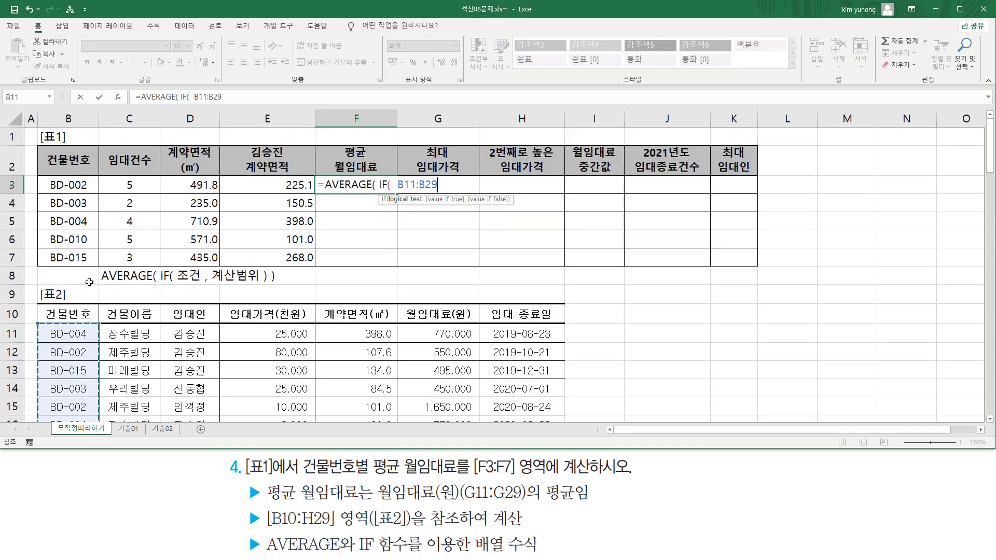
{"action": "type", "text": "="}
{"action": "left_click", "coordinate": [78, 181]}
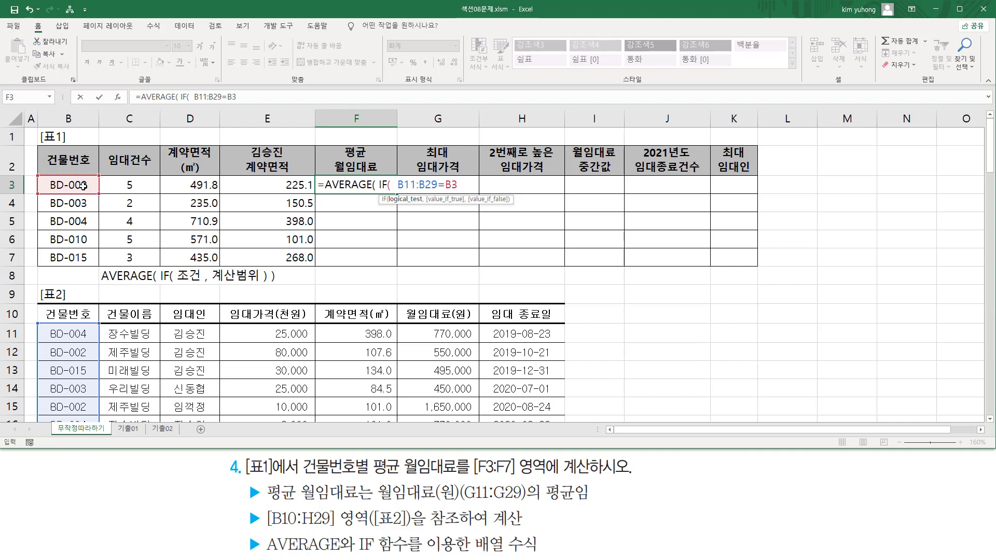
Complete the F3 formula with G11:G29 as the IF value range and enter it as an array formula
{"action": "type", "text": ","}
{"action": "left_click", "coordinate": [433, 328]}
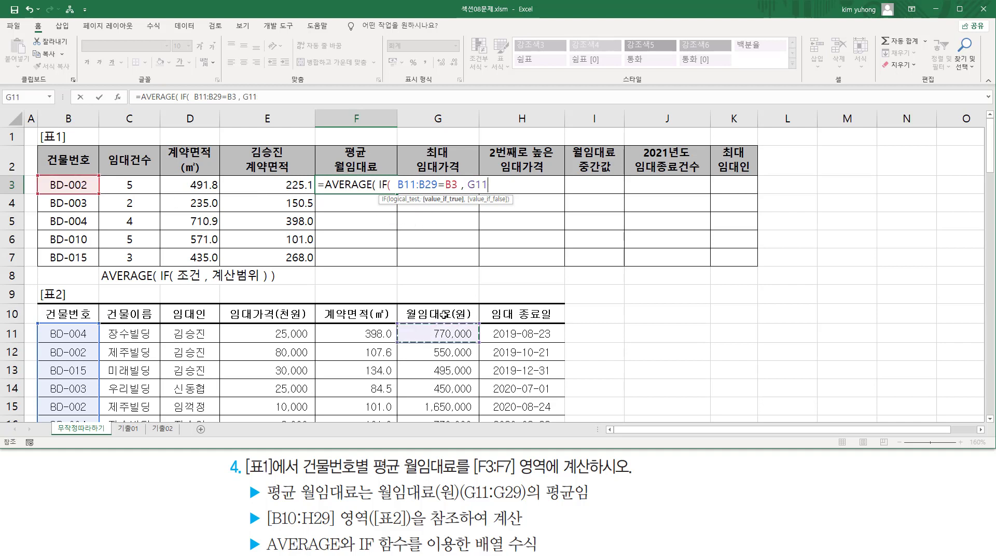
{"action": "scroll", "coordinate": [434, 329], "scroll_direction": "down", "scroll_amount": 3}
{"action": "left_click_drag", "start_coordinate": [435, 189], "coordinate": [448, 394]}
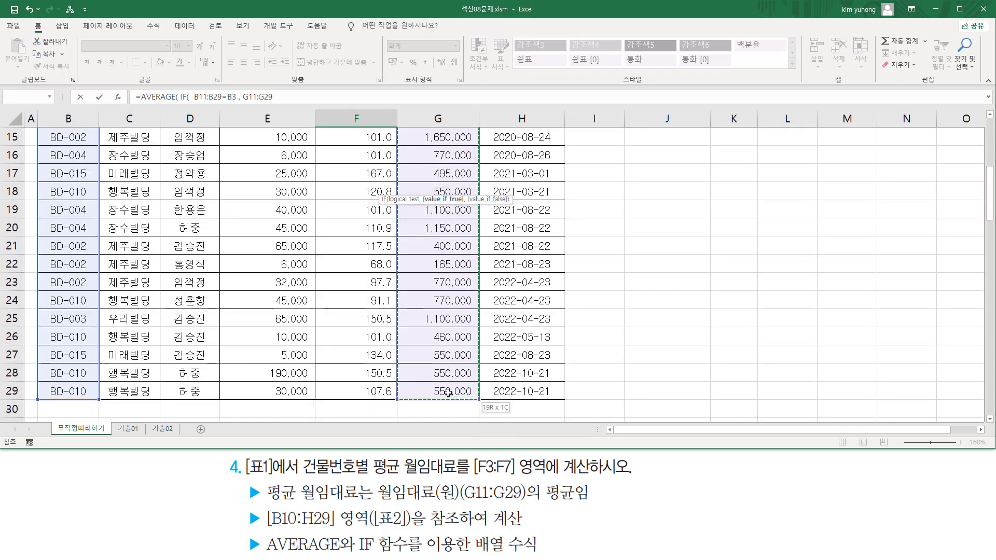
{"action": "scroll", "coordinate": [448, 394], "scroll_direction": "up", "scroll_amount": 5}
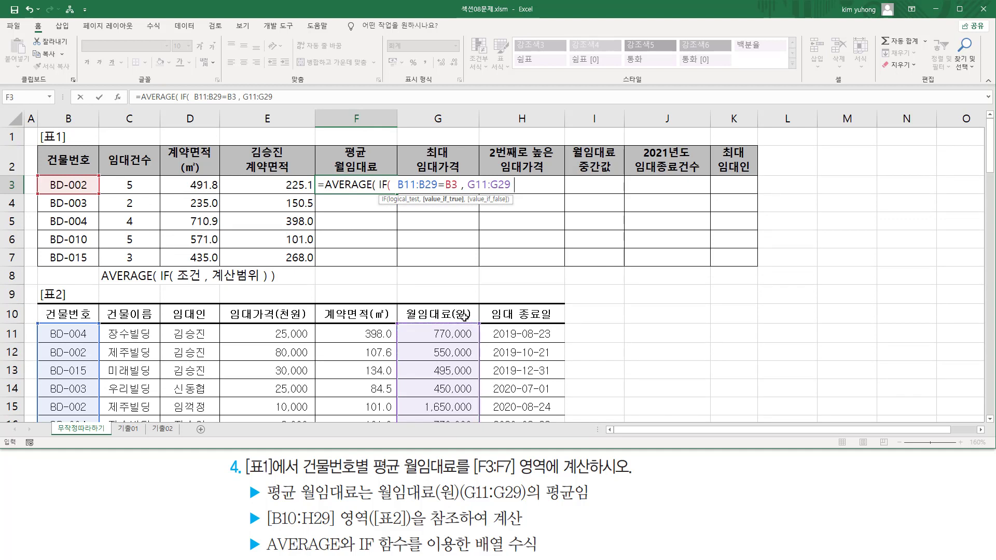
{"action": "type", "text": ")"}
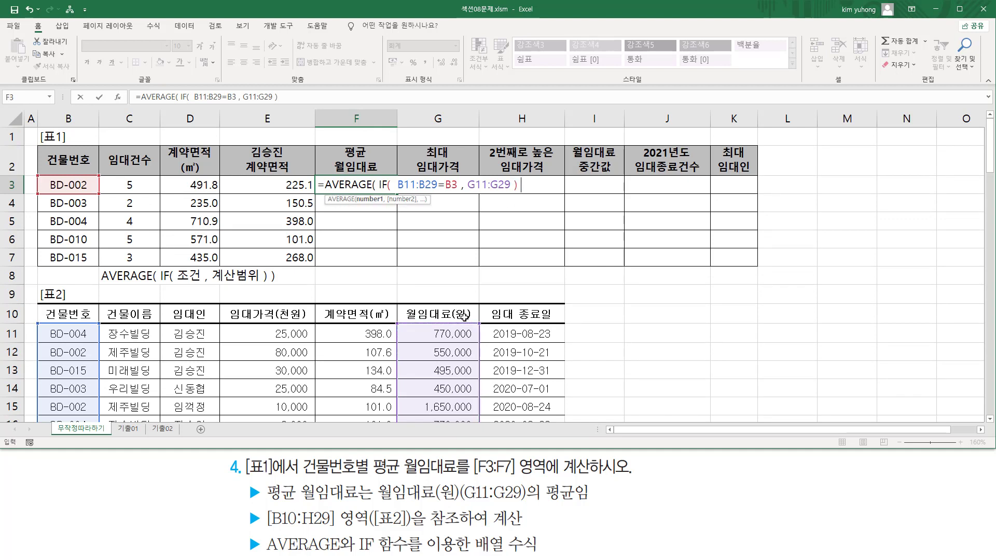
{"action": "type", "text": " )"}
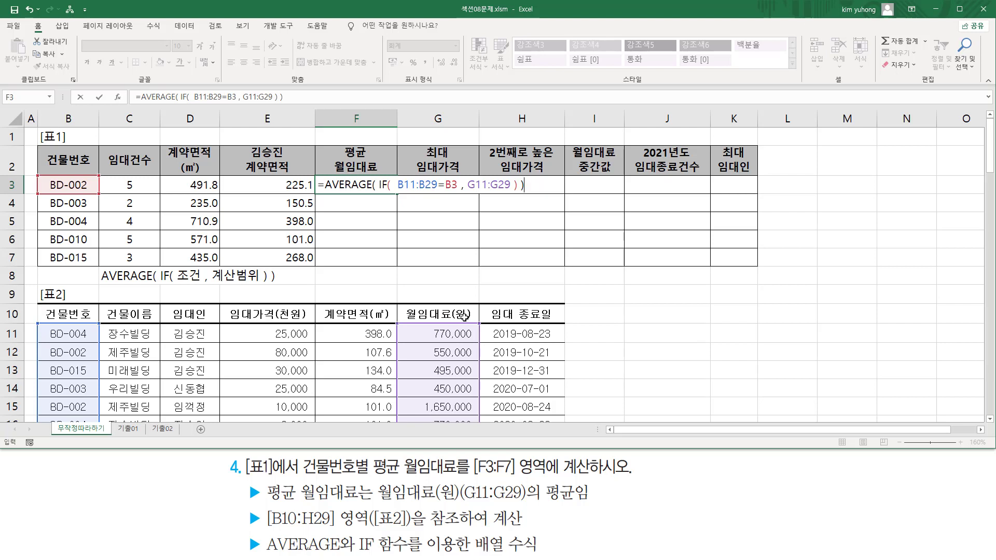
{"action": "key", "text": "ctrl+shift+Return"}
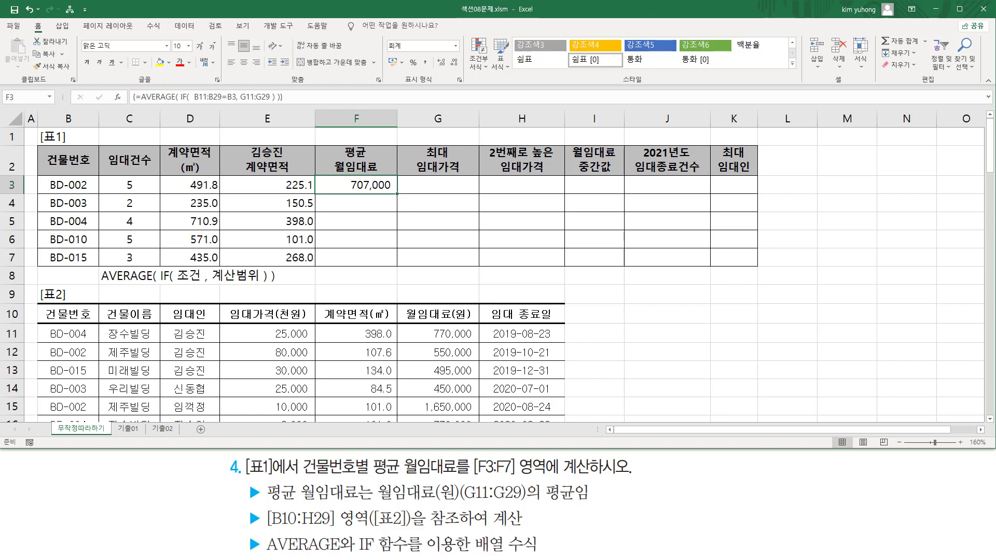
Edit the F3 formula so both ranges are absolute: $B$11:$B$29 and $G$11:$G$29
{"action": "double_click", "coordinate": [366, 185]}
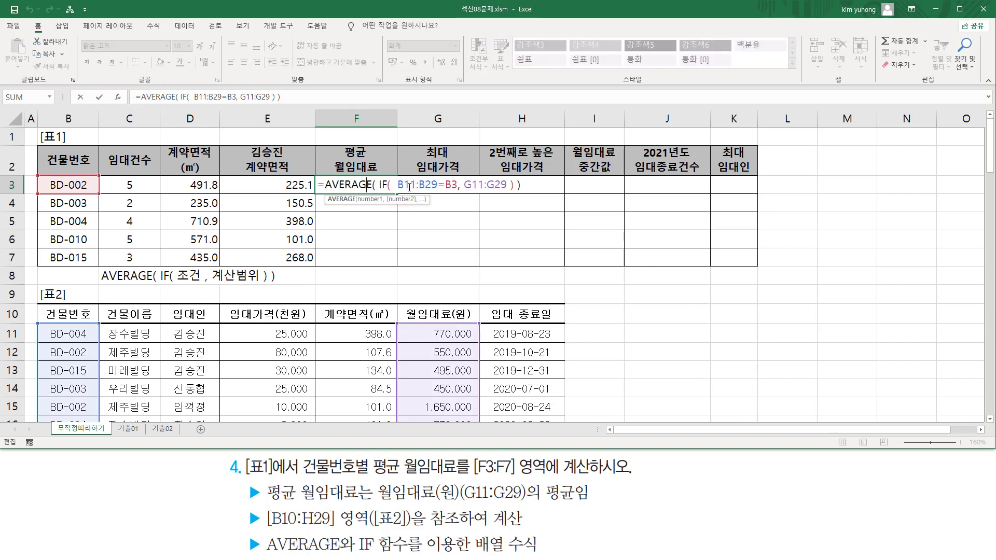
{"action": "left_click_drag", "start_coordinate": [46, 324], "coordinate": [89, 424]}
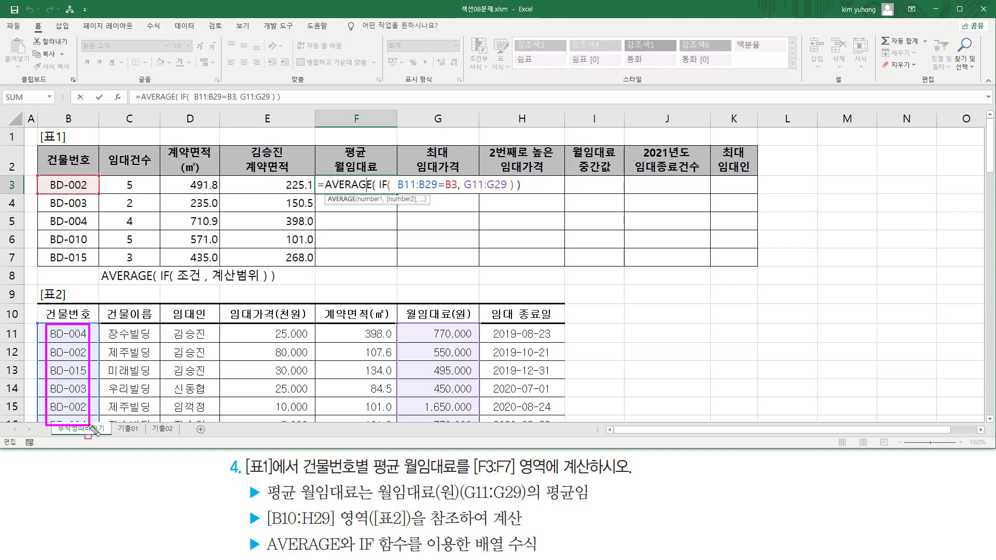
{"action": "mouse_move", "coordinate": [418, 326]}
{"action": "left_mouse_down"}
{"action": "mouse_move", "coordinate": [445, 410]}
{"action": "mouse_move", "coordinate": [472, 432]}
{"action": "left_mouse_up"}
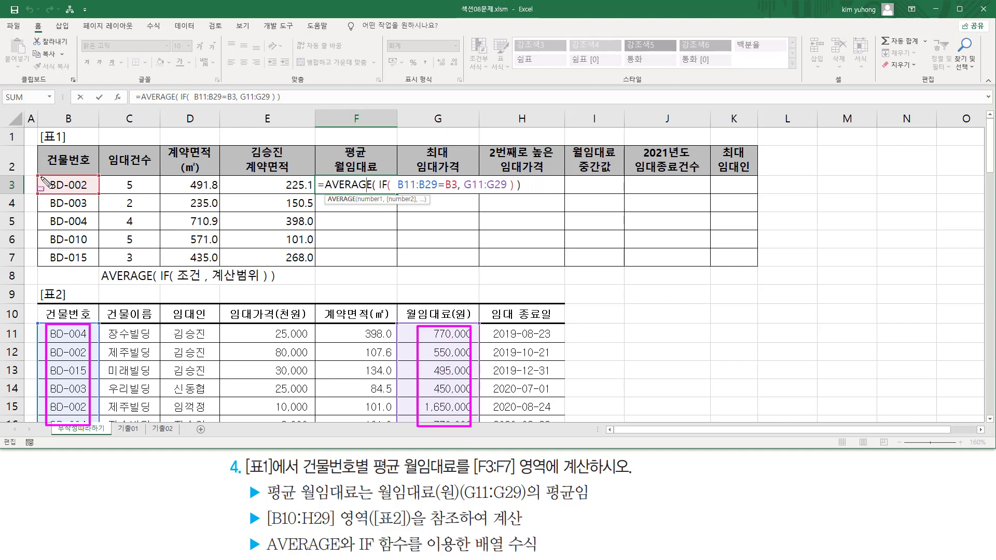
{"action": "left_click_drag", "start_coordinate": [41, 176], "coordinate": [90, 192]}
{"action": "key", "text": "Escape"}
{"action": "left_click", "coordinate": [413, 184]}
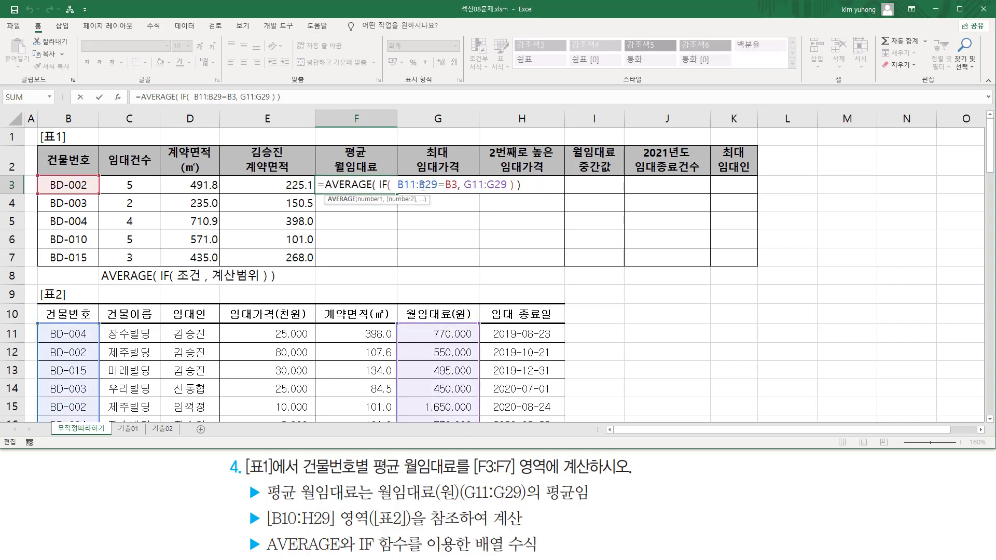
{"action": "left_click_drag", "start_coordinate": [410, 184], "coordinate": [532, 185]}
{"action": "key", "text": "F4"}
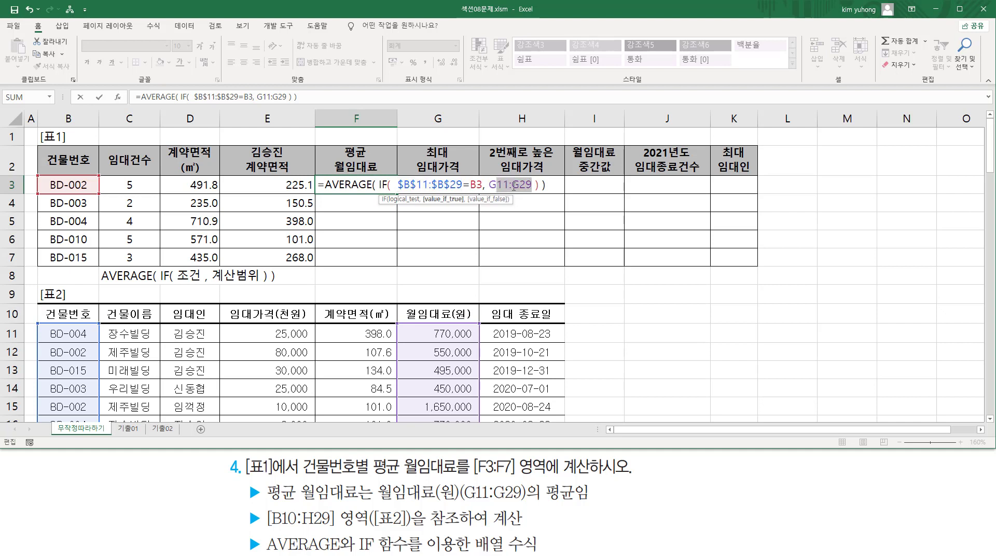
{"action": "key", "text": "F4"}
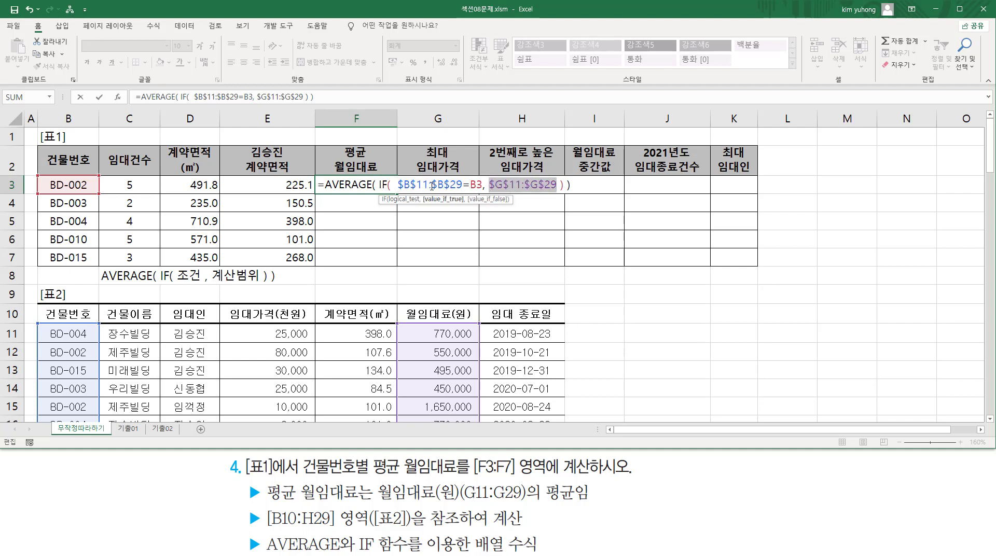
{"action": "left_click_drag", "start_coordinate": [471, 185], "coordinate": [482, 185]}
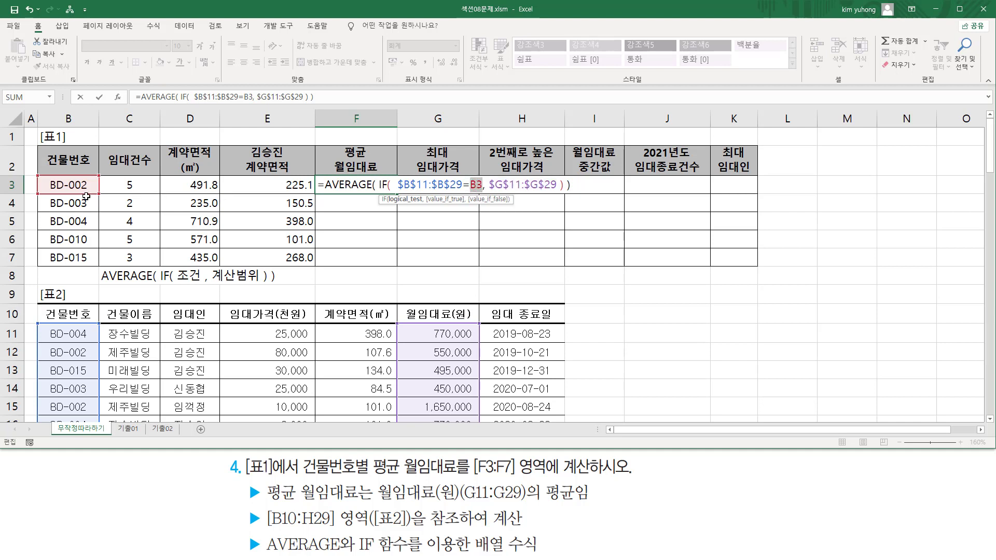
{"action": "left_click_drag", "start_coordinate": [332, 177], "coordinate": [363, 193]}
{"action": "left_click_drag", "start_coordinate": [43, 178], "coordinate": [107, 188]}
{"action": "left_click_drag", "start_coordinate": [329, 195], "coordinate": [378, 207]}
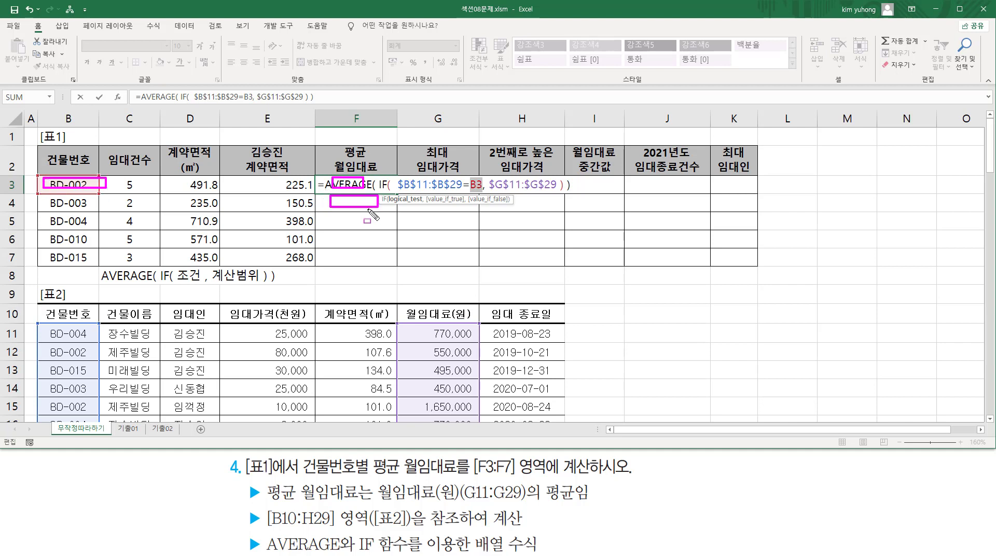
{"action": "left_click_drag", "start_coordinate": [41, 199], "coordinate": [94, 208]}
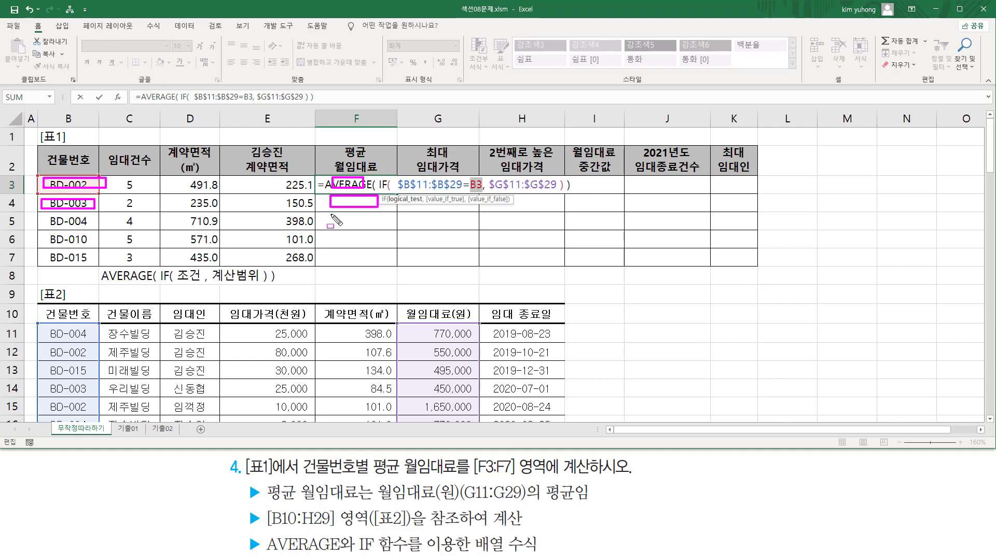
{"action": "left_click_drag", "start_coordinate": [330, 214], "coordinate": [373, 228]}
{"action": "left_click_drag", "start_coordinate": [42, 216], "coordinate": [89, 227]}
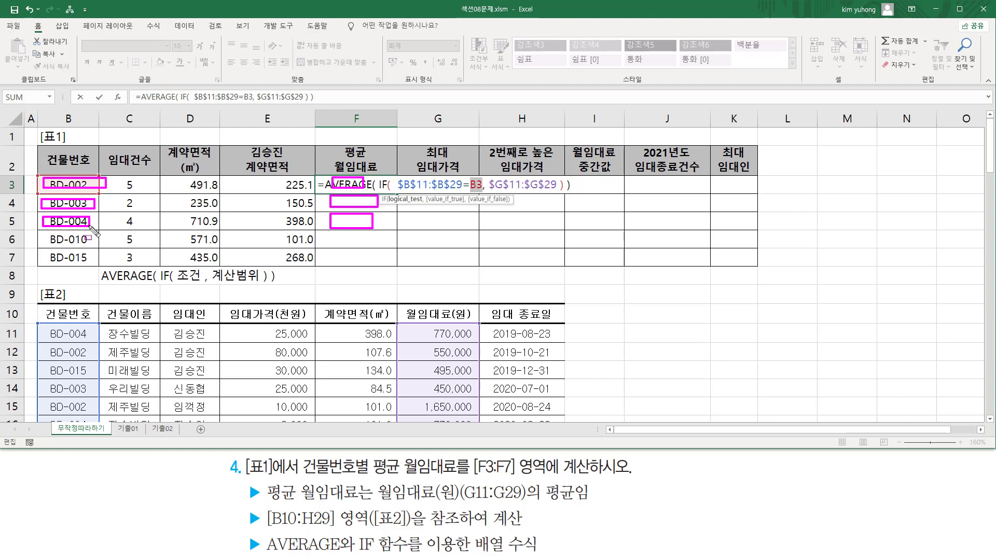
{"action": "left_click_drag", "start_coordinate": [470, 192], "coordinate": [486, 193]}
{"action": "key", "text": "Escape"}
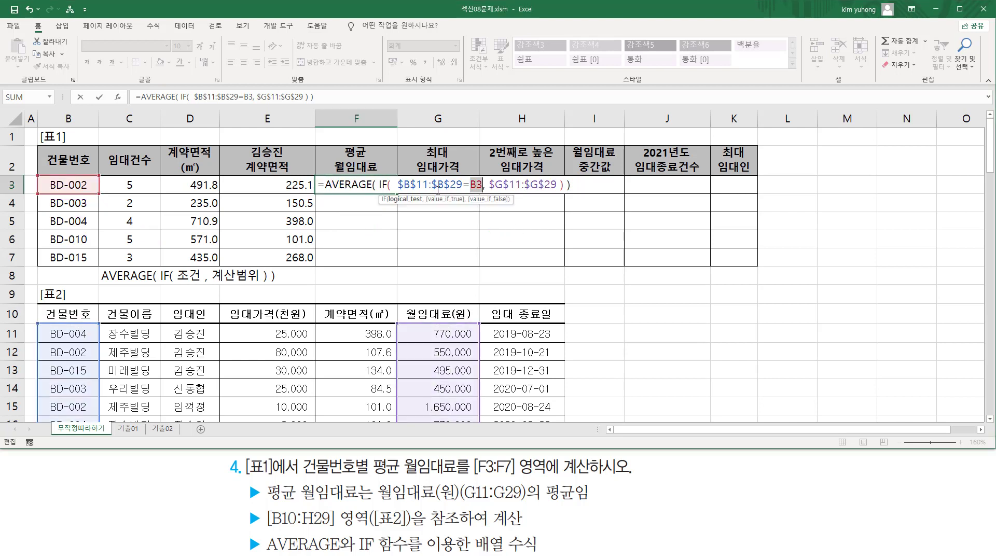
Enter the edited F3 formula as an array formula and fill it down through F7
{"action": "key", "text": "ctrl+shift+Return"}
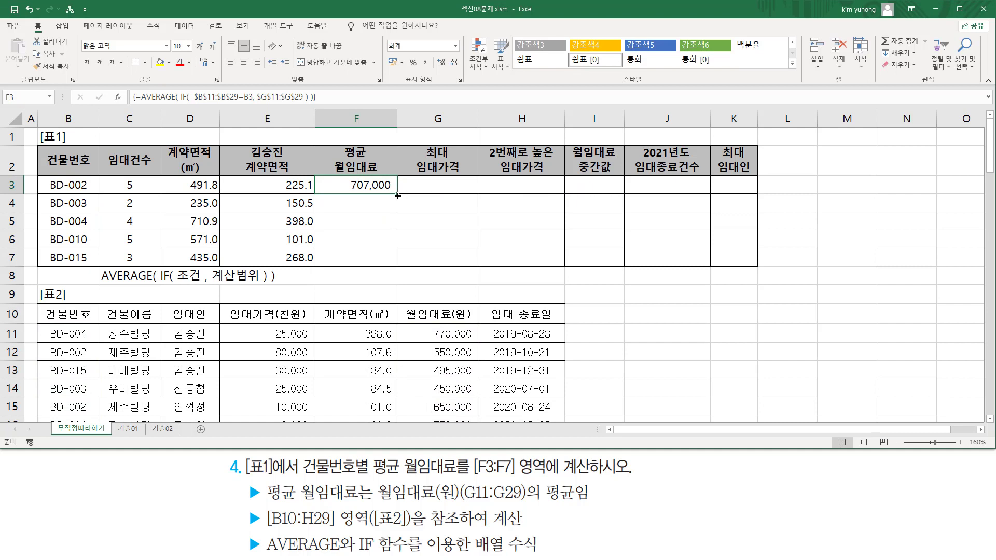
{"action": "left_click_drag", "start_coordinate": [397, 193], "coordinate": [398, 265]}
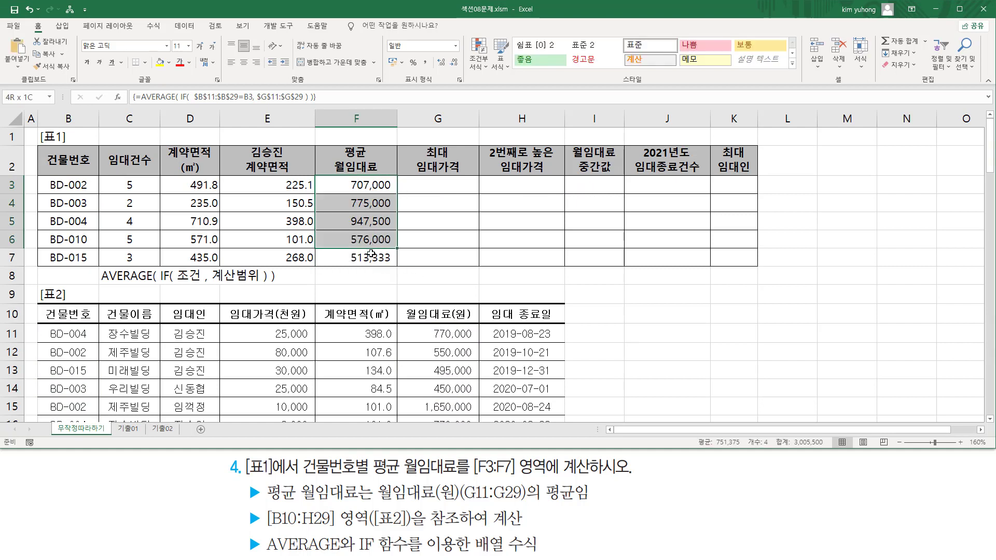
Enter the F3 formula as reference text in F8: =AVERAGE( IF( $B$11:$B$29=B3, $G$11:$G$29 ) )
{"action": "left_click", "coordinate": [363, 275]}
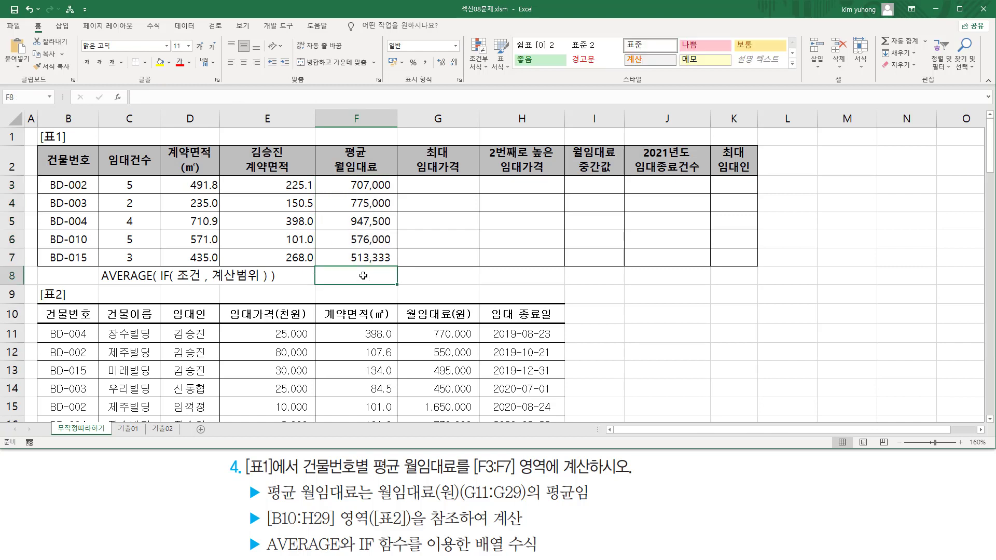
{"action": "key", "text": "ctrl+v"}
{"action": "key", "text": "Return"}
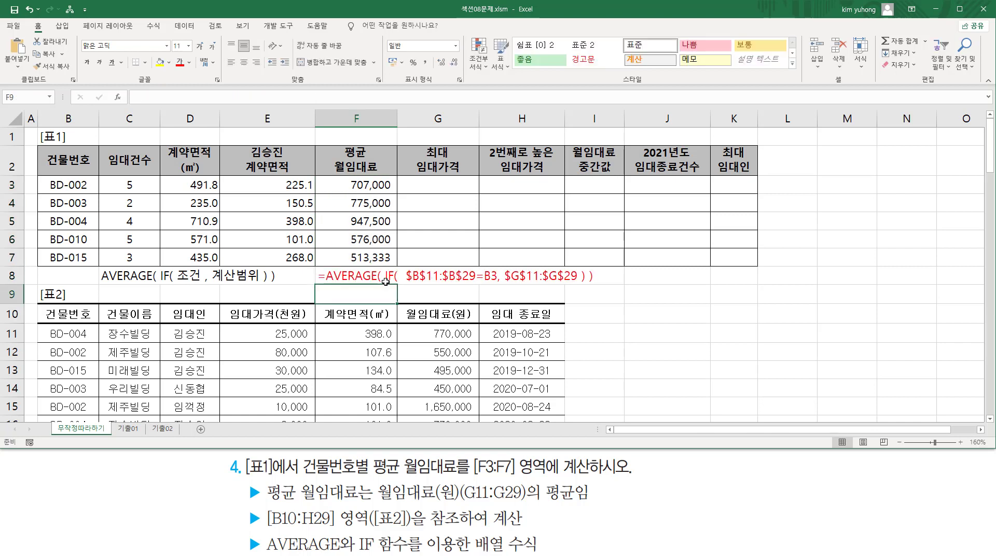
{"action": "left_click_drag", "start_coordinate": [405, 282], "coordinate": [574, 284]}
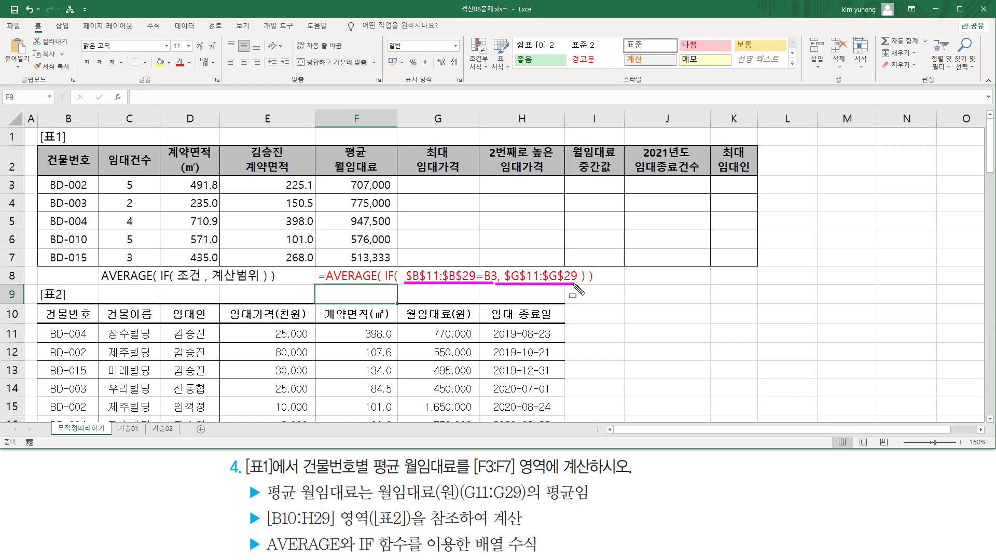
{"action": "left_click_drag", "start_coordinate": [176, 283], "coordinate": [259, 285]}
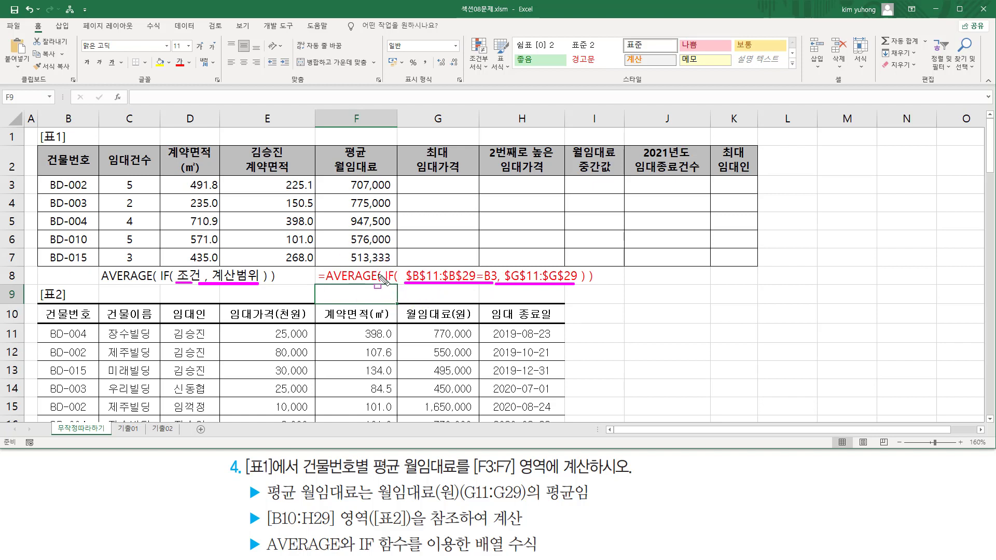
{"action": "key", "text": "Escape"}
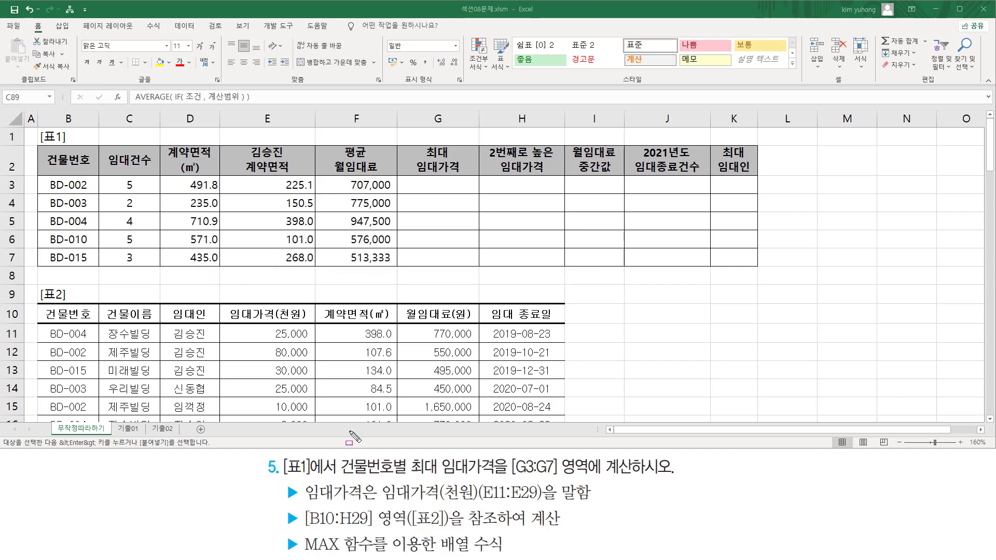
{"action": "mouse_move", "coordinate": [337, 480]}
{"action": "left_mouse_down"}
{"action": "mouse_move", "coordinate": [383, 481]}
{"action": "mouse_move", "coordinate": [417, 457]}
{"action": "mouse_move", "coordinate": [495, 476]}
{"action": "left_mouse_up"}
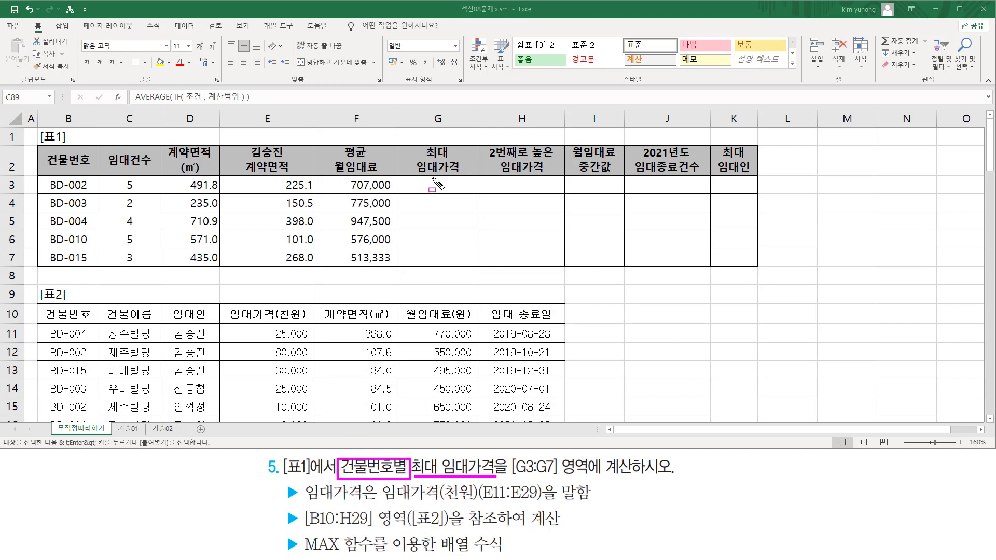
{"action": "mouse_move", "coordinate": [418, 177]}
{"action": "left_mouse_down"}
{"action": "mouse_move", "coordinate": [440, 252]}
{"action": "mouse_move", "coordinate": [461, 264]}
{"action": "left_mouse_up"}
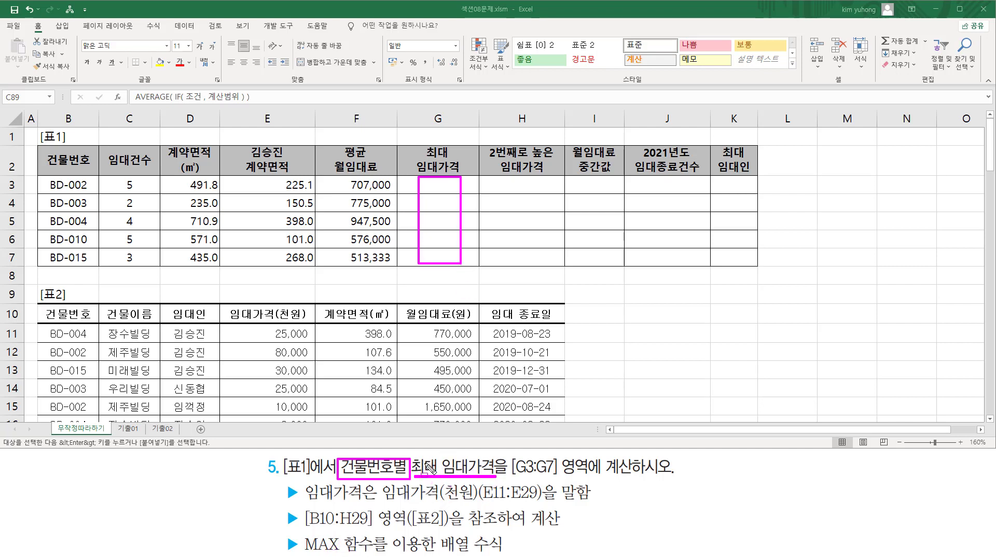
{"action": "mouse_move", "coordinate": [301, 542]}
{"action": "left_mouse_down"}
{"action": "mouse_move", "coordinate": [334, 558]}
{"action": "mouse_move", "coordinate": [499, 555]}
{"action": "left_mouse_up"}
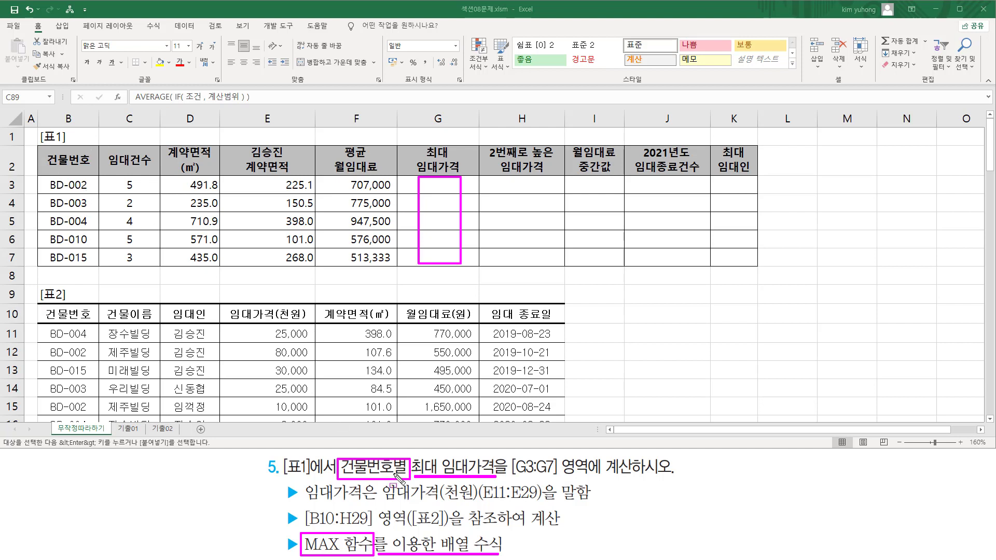
{"action": "key", "text": "Escape"}
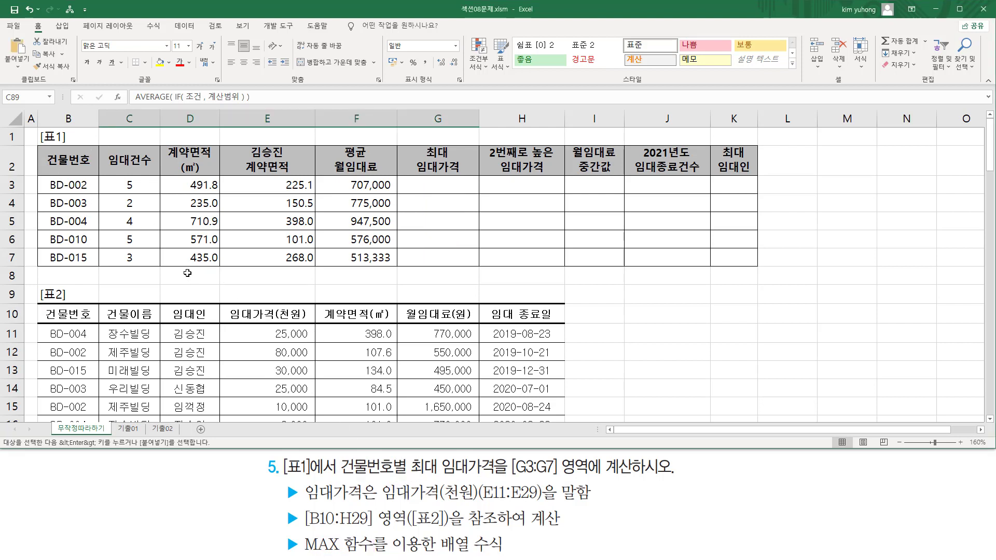
Enter the formula pattern MAX( (조건) *계산범위 ) as text in D8
{"action": "left_click", "coordinate": [181, 276]}
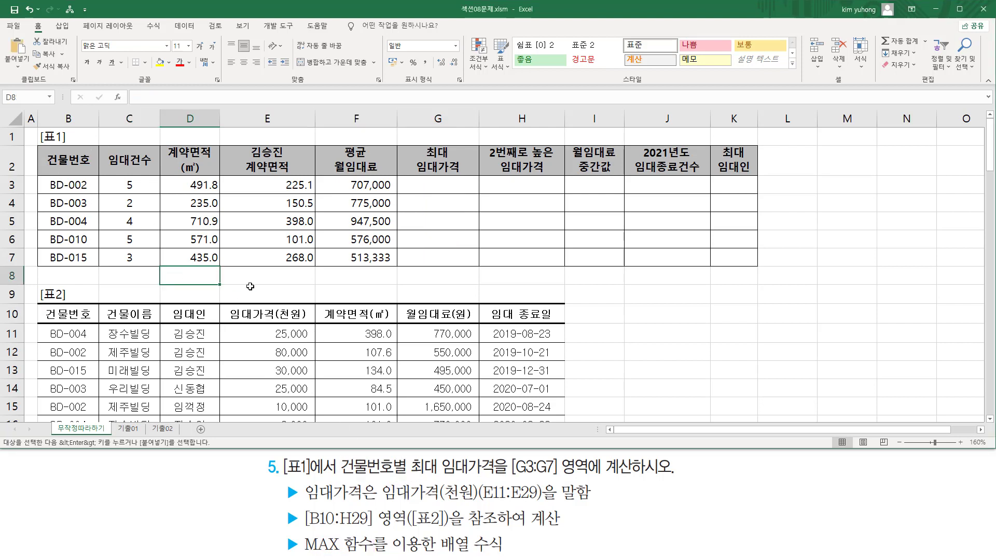
{"action": "type", "text": "MAX( (조건) *계산범위 )"}
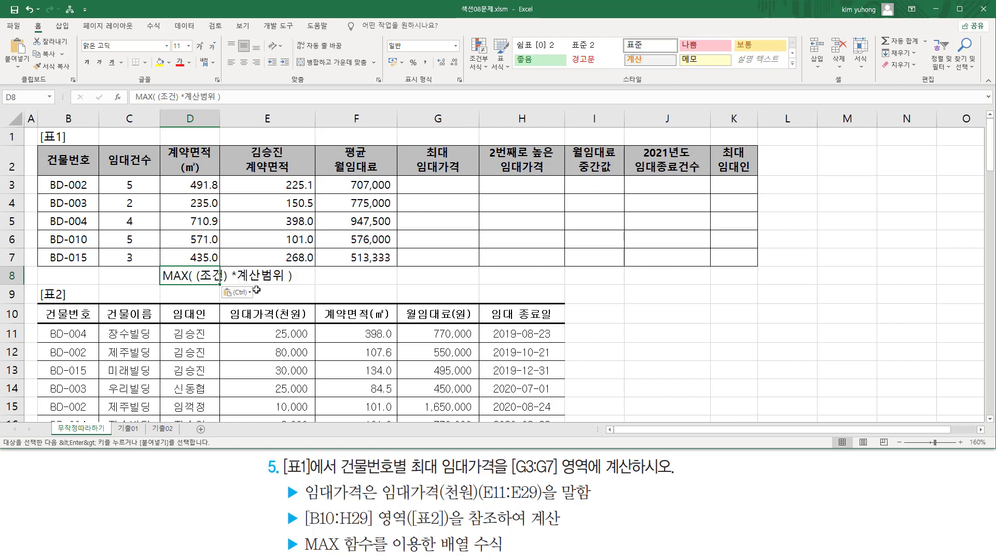
{"action": "left_click", "coordinate": [347, 297]}
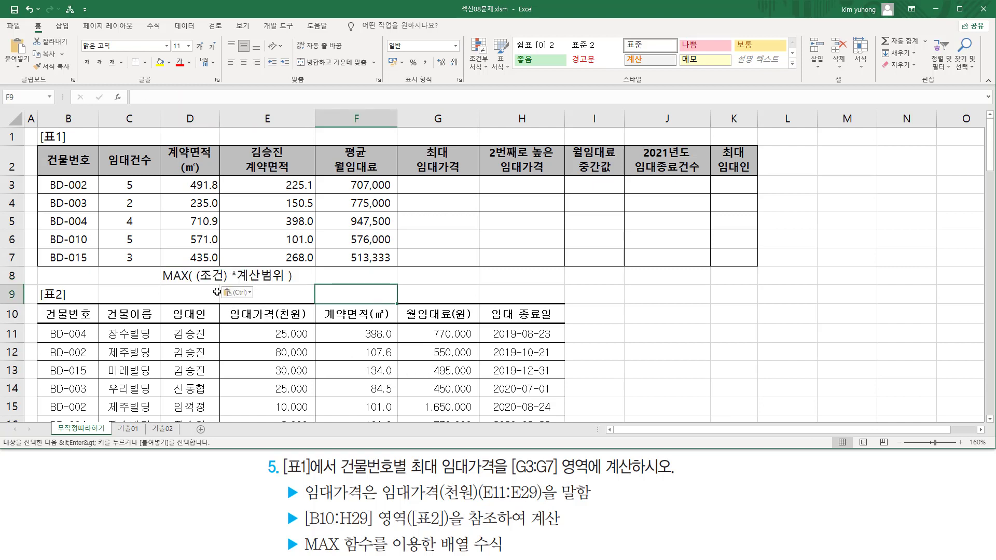
{"action": "key", "text": "ctrl+2"}
{"action": "mouse_move", "coordinate": [196, 283]}
{"action": "left_mouse_down"}
{"action": "mouse_move", "coordinate": [228, 266]}
{"action": "mouse_move", "coordinate": [244, 283]}
{"action": "mouse_move", "coordinate": [284, 282]}
{"action": "left_mouse_up"}
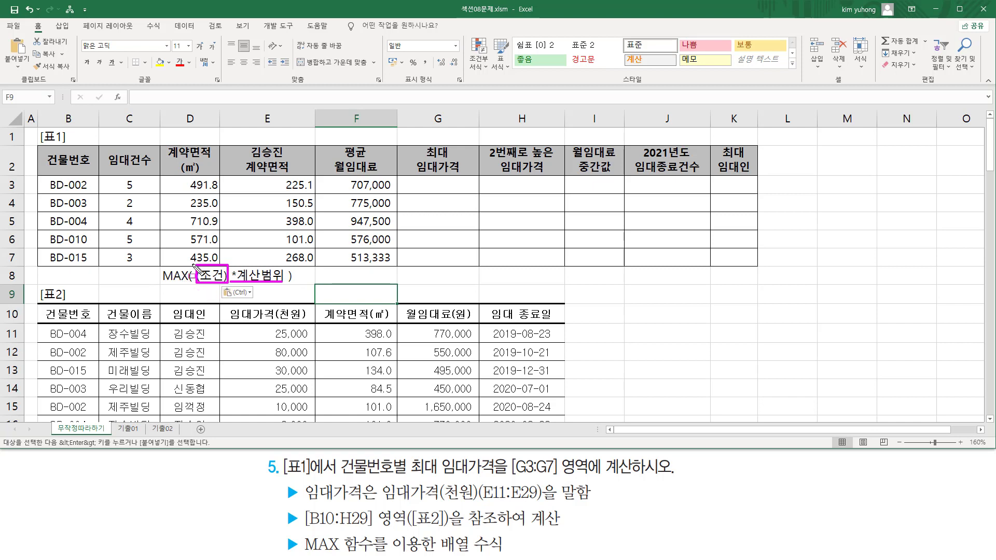
{"action": "key", "text": "Escape"}
Begin a MAX formula in G3 with the parenthesised condition (B11:B29=B3)
{"action": "left_click", "coordinate": [441, 192]}
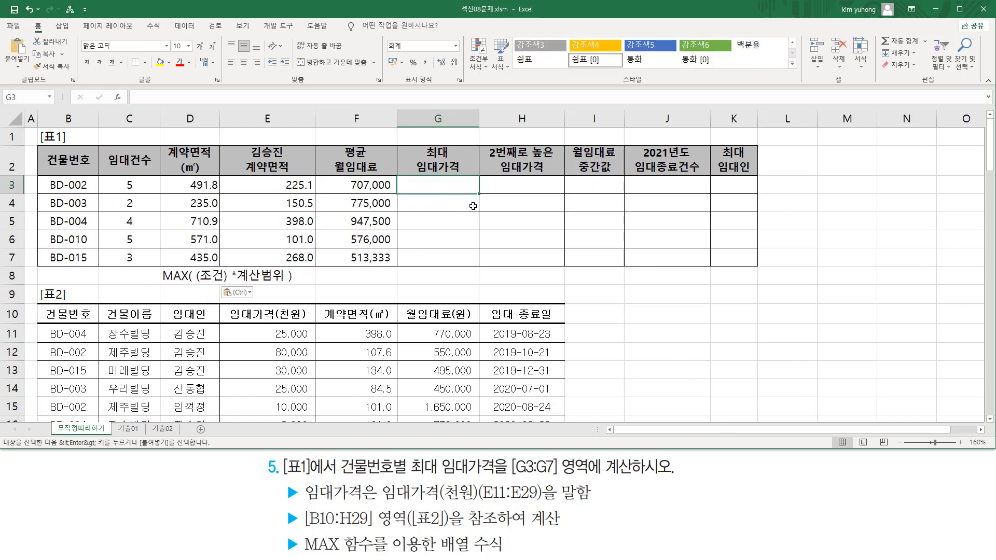
{"action": "type", "text": "=MA"}
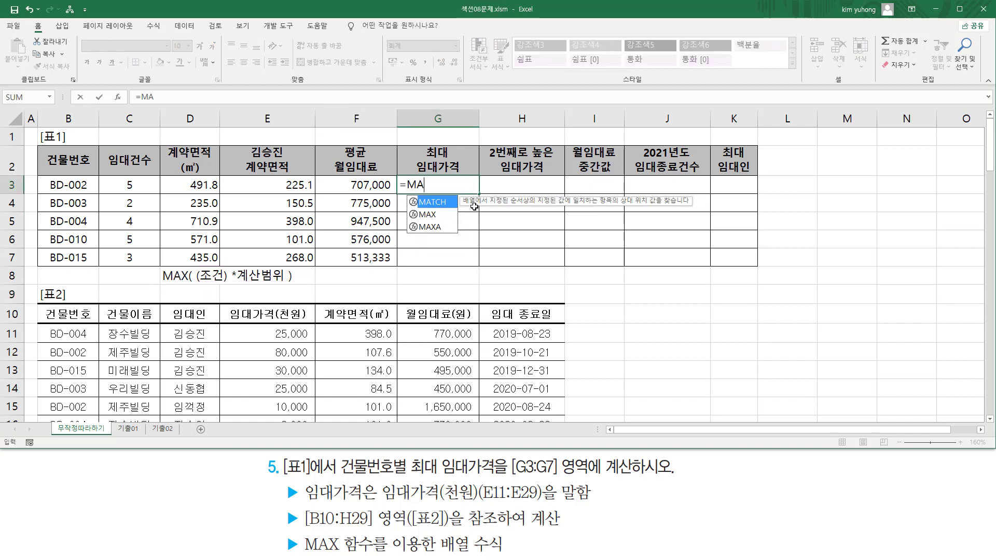
{"action": "type", "text": "X("}
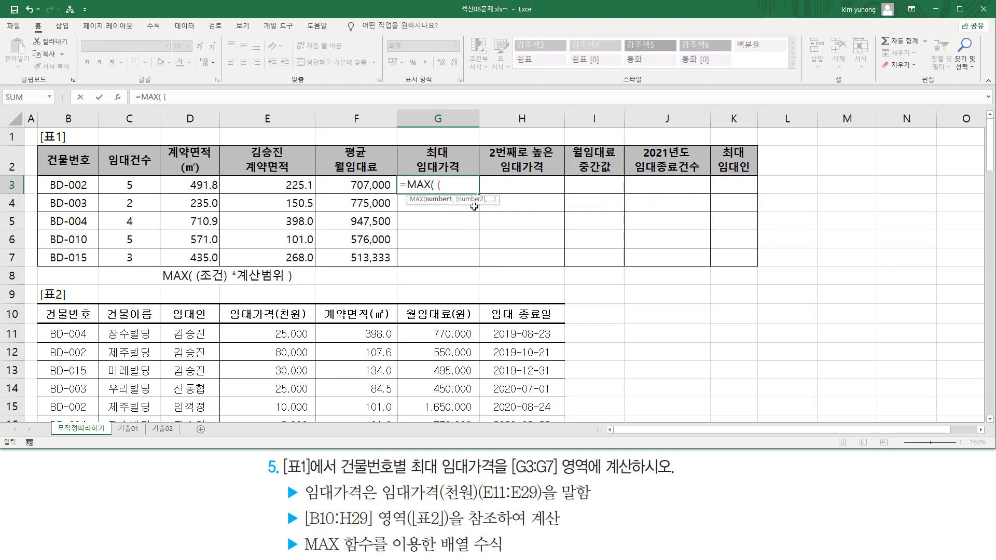
{"action": "type", "text": " ("}
{"action": "left_click_drag", "start_coordinate": [63, 346], "coordinate": [83, 369]}
{"action": "scroll", "coordinate": [82, 365], "scroll_direction": "up", "scroll_amount": 5}
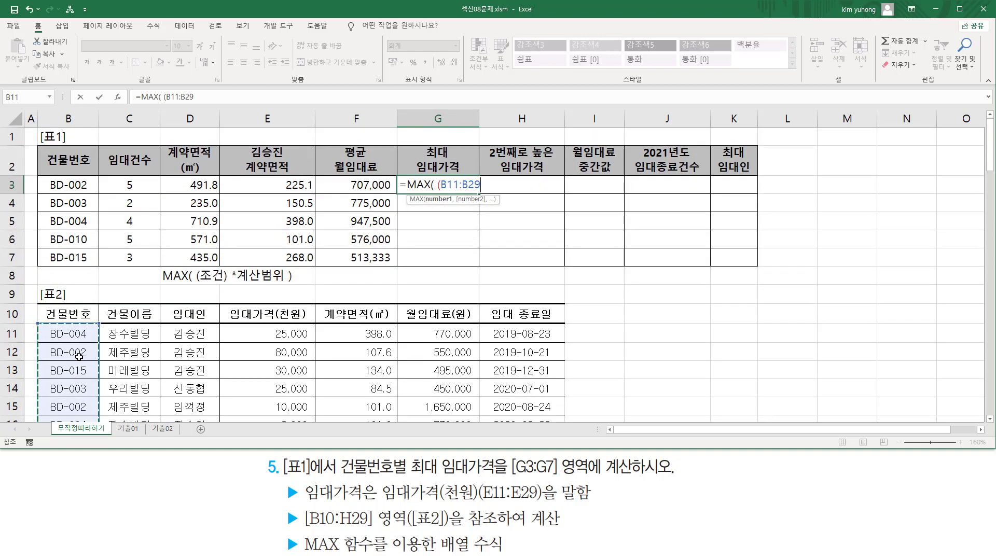
{"action": "type", "text": "="}
{"action": "left_click", "coordinate": [76, 185]}
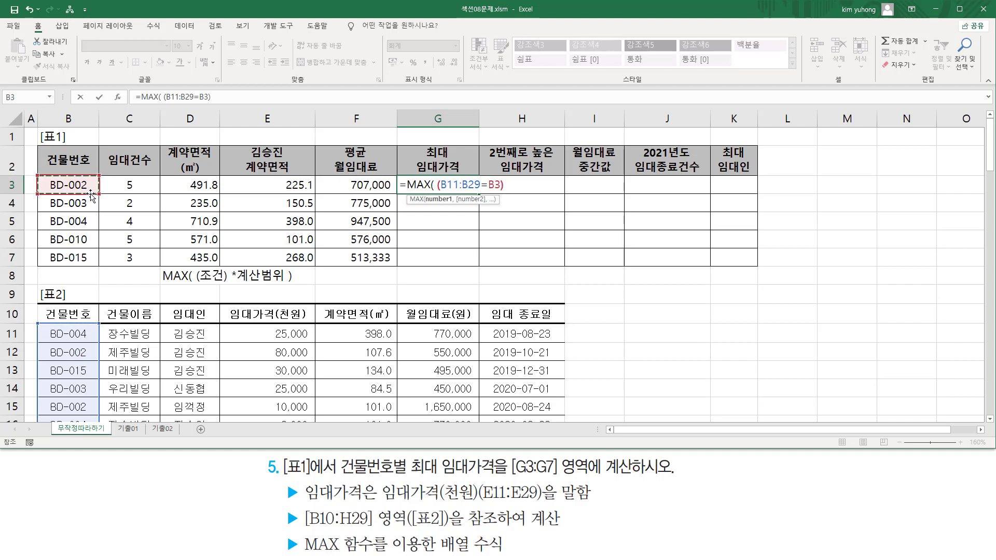
{"action": "type", "text": ")"}
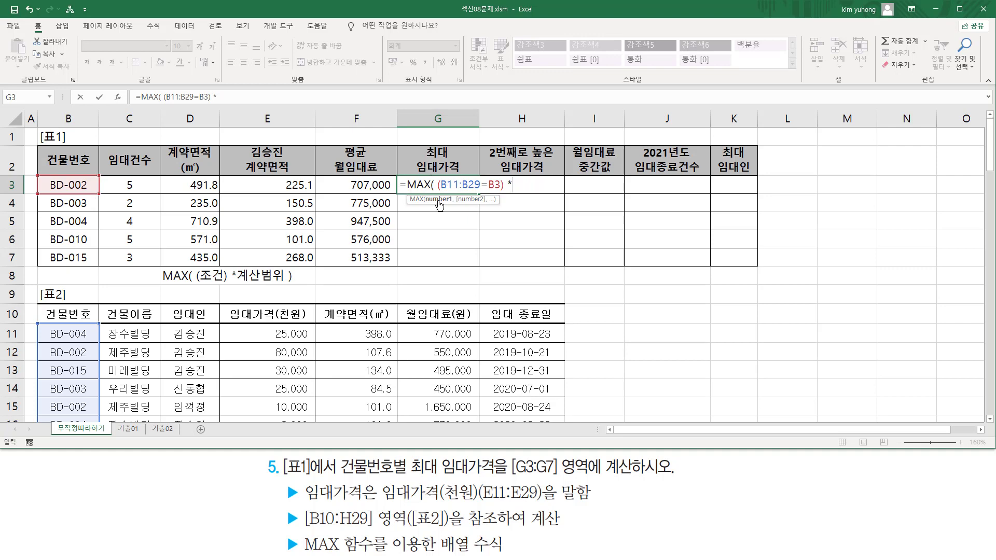
Complete the MAX formula in G3 by multiplying the condition by the rental price range E11:E29
{"action": "left_click_drag", "start_coordinate": [254, 325], "coordinate": [315, 420]}
{"action": "left_click_drag", "start_coordinate": [285, 331], "coordinate": [306, 385]}
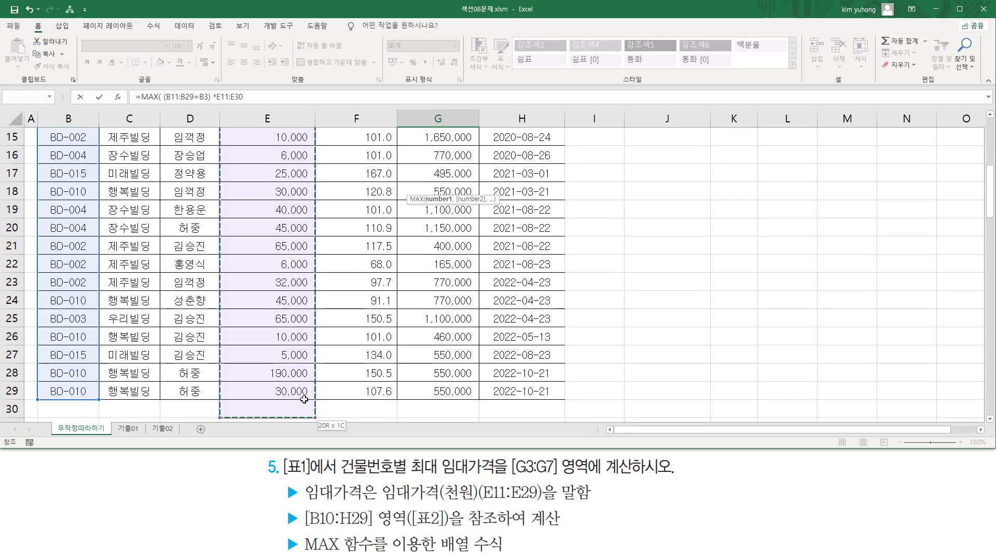
{"action": "scroll", "coordinate": [341, 364], "scroll_direction": "up", "scroll_amount": 5}
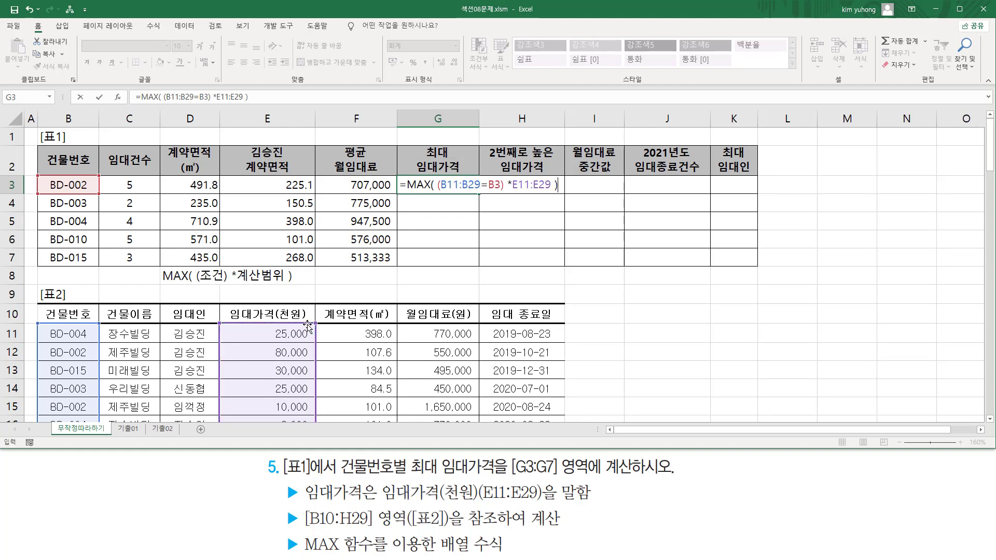
Make both ranges in the G3 formula absolute, $B$11:$B$29 and $E$11:$E$29, keeping B3 relative
{"action": "left_click", "coordinate": [450, 184]}
{"action": "mouse_move", "coordinate": [44, 321]}
{"action": "left_mouse_down"}
{"action": "mouse_move", "coordinate": [76, 401]}
{"action": "mouse_move", "coordinate": [95, 421]}
{"action": "left_mouse_up"}
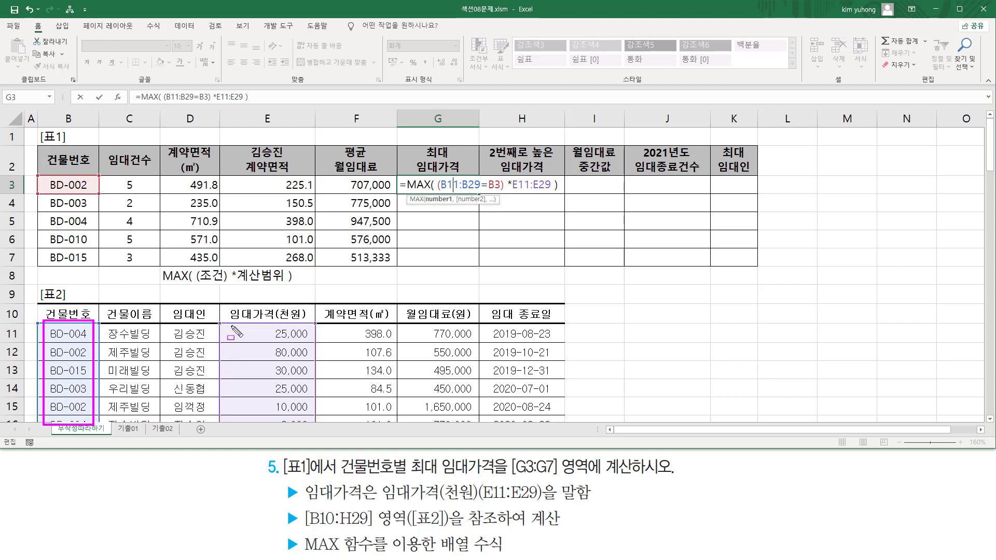
{"action": "left_click_drag", "start_coordinate": [231, 322], "coordinate": [313, 424]}
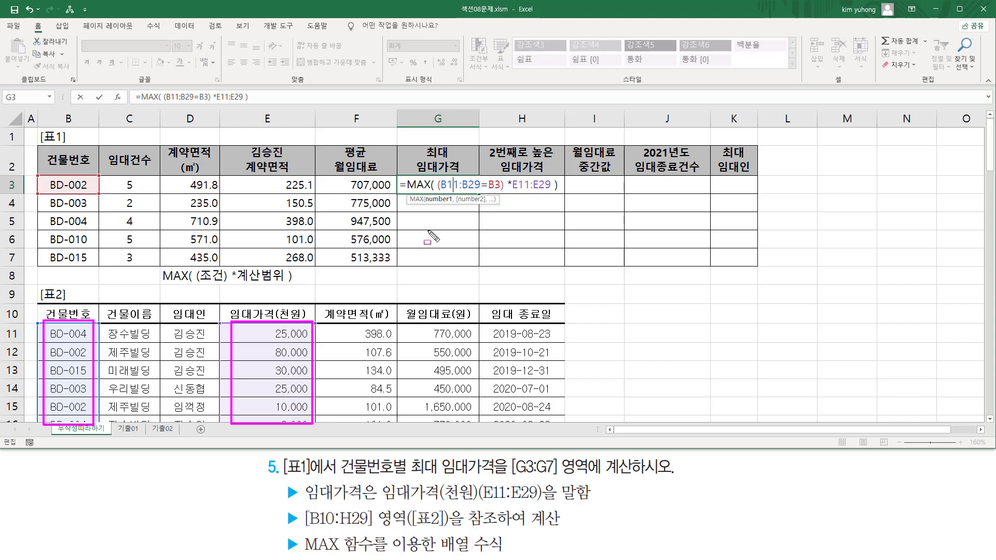
{"action": "key", "text": "Escape"}
{"action": "left_click", "coordinate": [451, 187]}
{"action": "left_click_drag", "start_coordinate": [473, 185], "coordinate": [440, 185]}
{"action": "key", "text": "F4"}
{"action": "key", "text": "F4"}
{"action": "left_click_drag", "start_coordinate": [575, 185], "coordinate": [524, 191]}
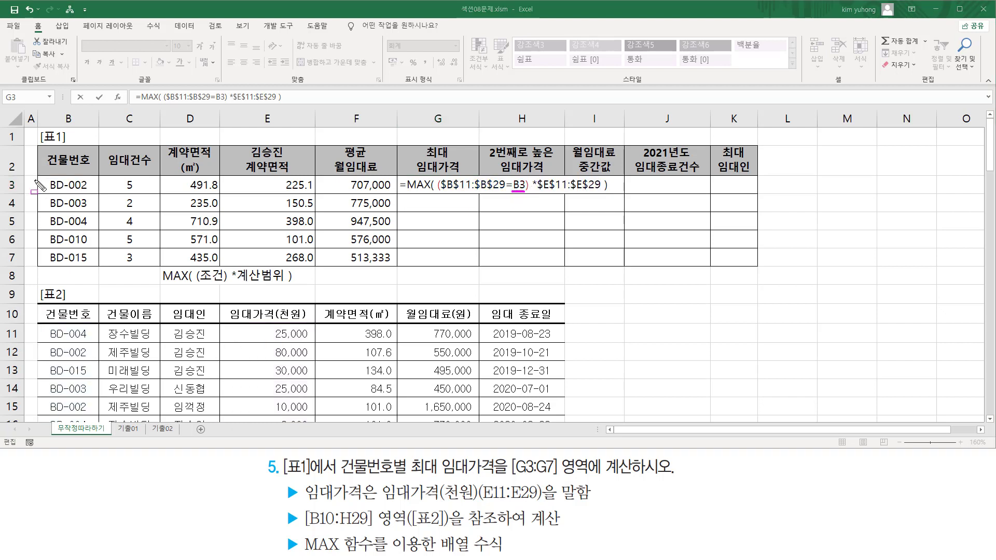
{"action": "left_click_drag", "start_coordinate": [39, 178], "coordinate": [96, 192]}
{"action": "mouse_move", "coordinate": [36, 218]}
{"action": "left_mouse_down"}
{"action": "mouse_move", "coordinate": [87, 228]}
{"action": "mouse_move", "coordinate": [100, 266]}
{"action": "left_mouse_up"}
{"action": "key", "text": "Escape"}
Enter the G3 formula as an array formula and fill it down through G7
{"action": "double_click", "coordinate": [466, 186]}
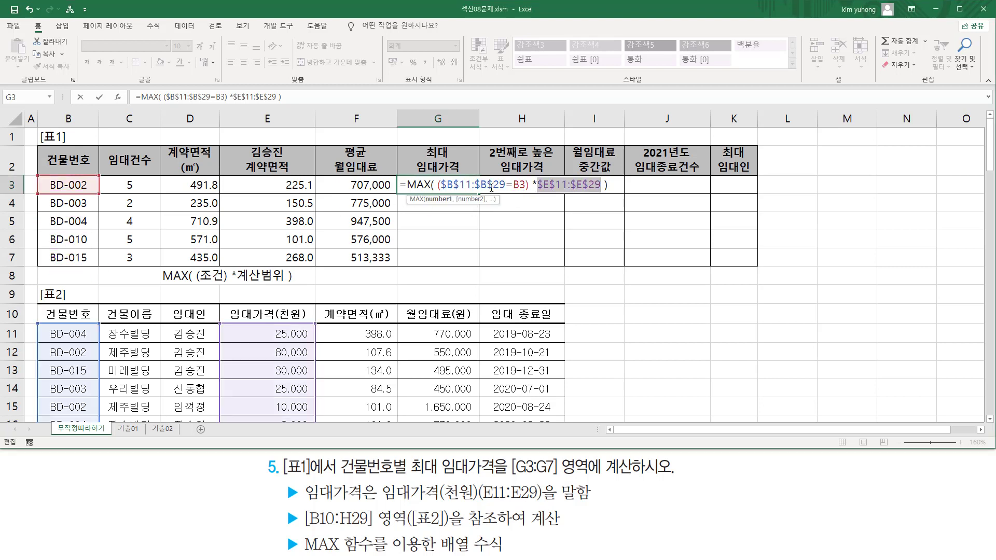
{"action": "key", "text": "ctrl+shift+Return"}
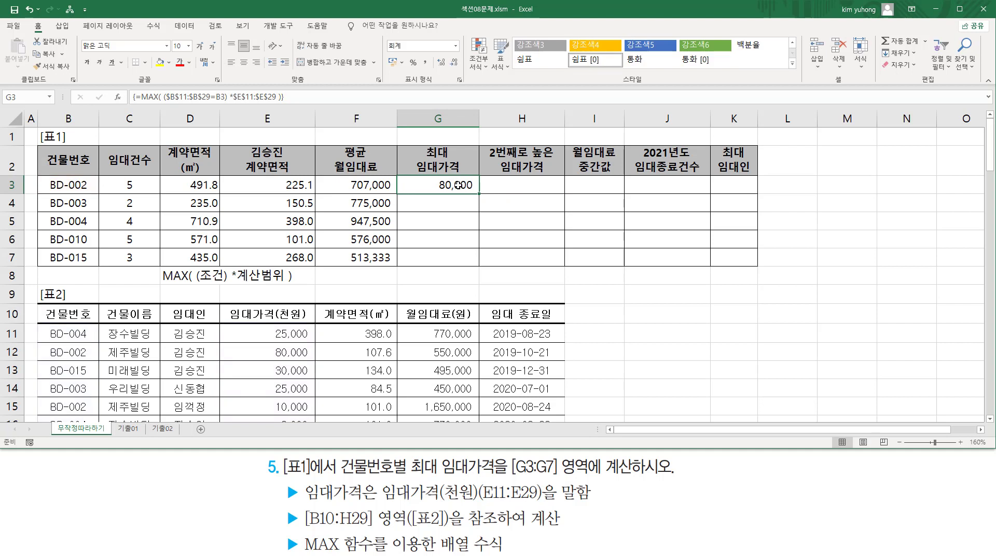
{"action": "left_click_drag", "start_coordinate": [479, 194], "coordinate": [476, 261]}
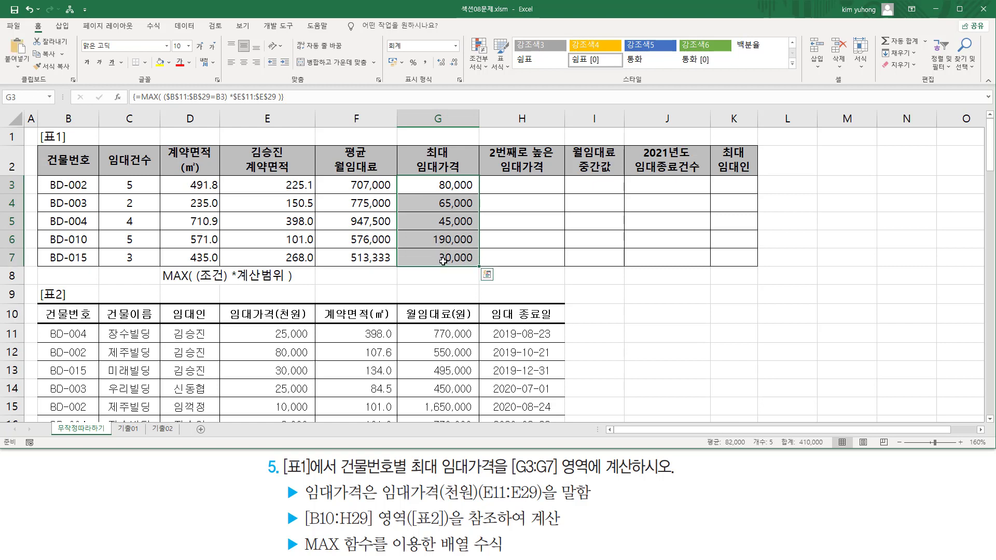
Enter the G3 formula as reference text in G8: =MAX( ($B$11:$B$29=B3) *$E$11:$E$29 )
{"action": "left_click", "coordinate": [419, 272]}
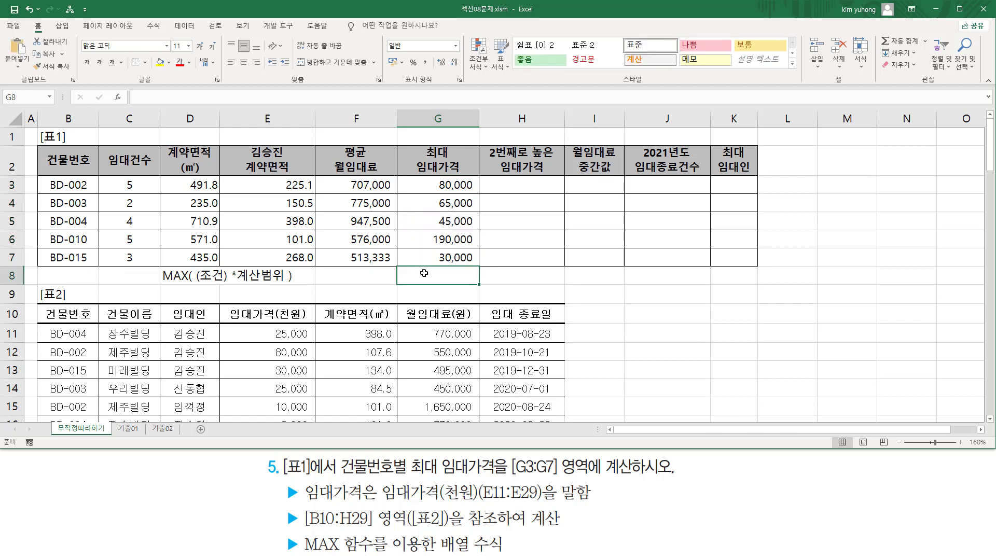
{"action": "type", "text": "'"}
{"action": "type", "text": "=MAX( ($B$11:$B$29=B3) *$E$11:$E$29 )"}
{"action": "key", "text": "Return"}
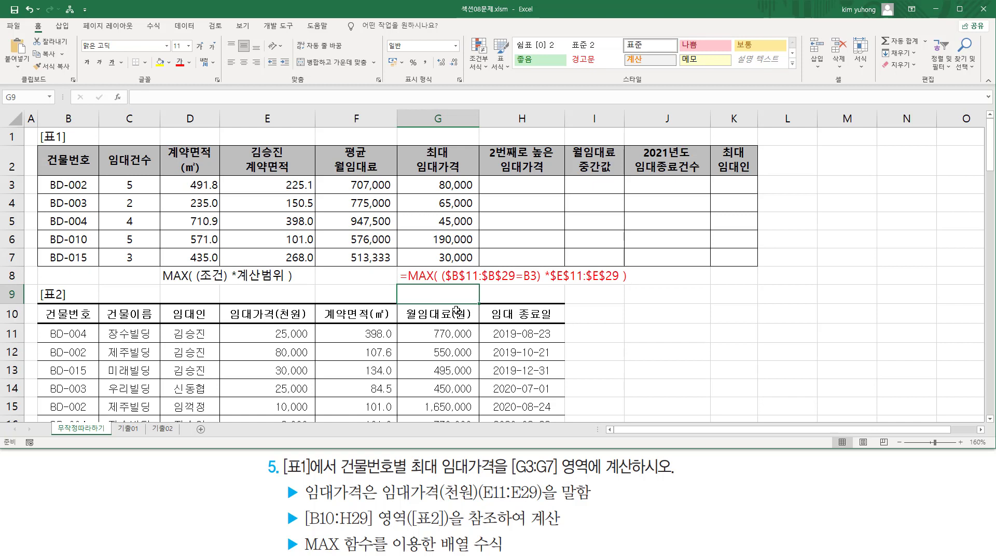
{"action": "left_click_drag", "start_coordinate": [442, 284], "coordinate": [541, 284]}
{"action": "mouse_move", "coordinate": [197, 283]}
{"action": "left_mouse_down"}
{"action": "mouse_move", "coordinate": [227, 283]}
{"action": "mouse_move", "coordinate": [237, 260]}
{"action": "mouse_move", "coordinate": [238, 284]}
{"action": "mouse_move", "coordinate": [284, 291]}
{"action": "left_mouse_up"}
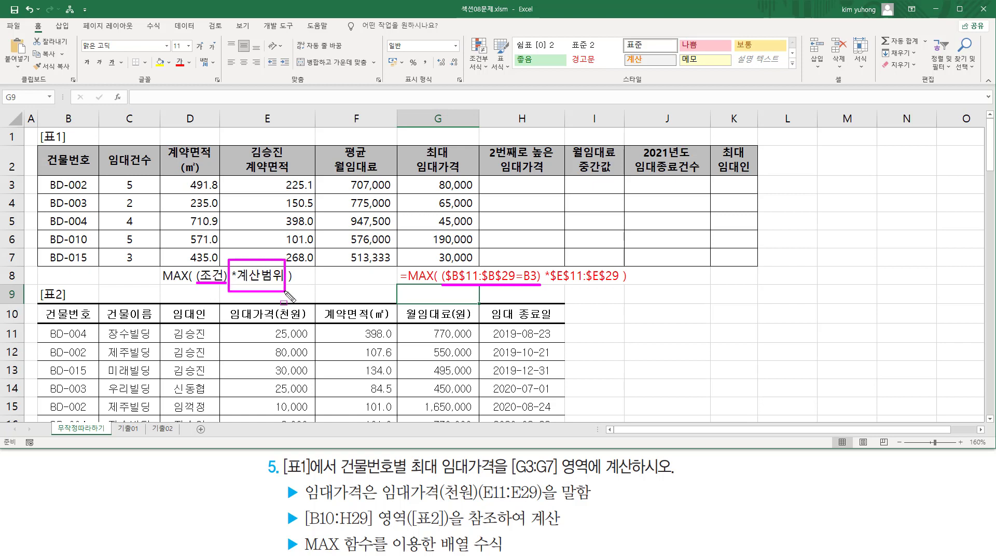
{"action": "mouse_move", "coordinate": [544, 266]}
{"action": "left_mouse_down"}
{"action": "mouse_move", "coordinate": [549, 286]}
{"action": "mouse_move", "coordinate": [604, 298]}
{"action": "mouse_move", "coordinate": [623, 289]}
{"action": "left_mouse_up"}
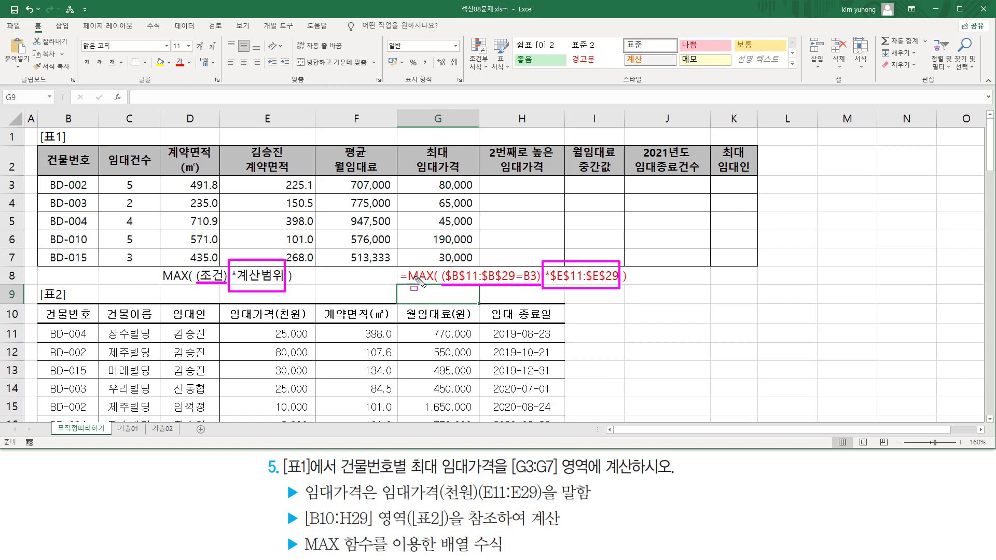
{"action": "key", "text": "Escape"}
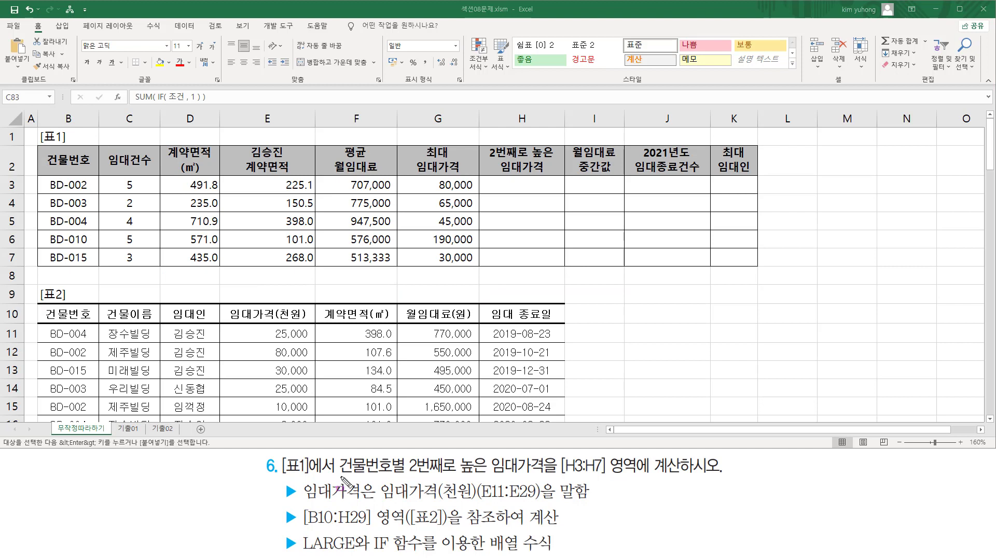
{"action": "left_click_drag", "start_coordinate": [340, 475], "coordinate": [709, 474]}
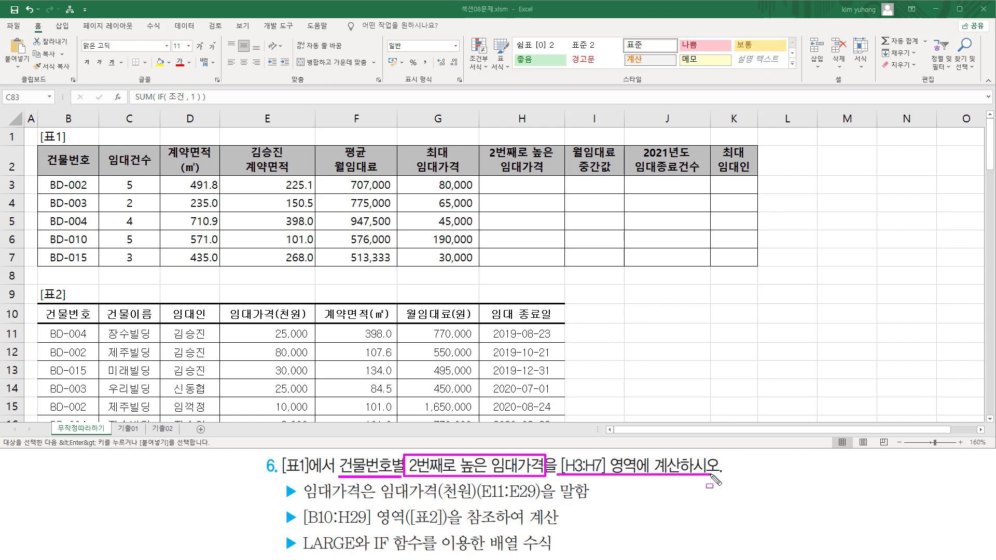
{"action": "left_click_drag", "start_coordinate": [497, 180], "coordinate": [550, 259]}
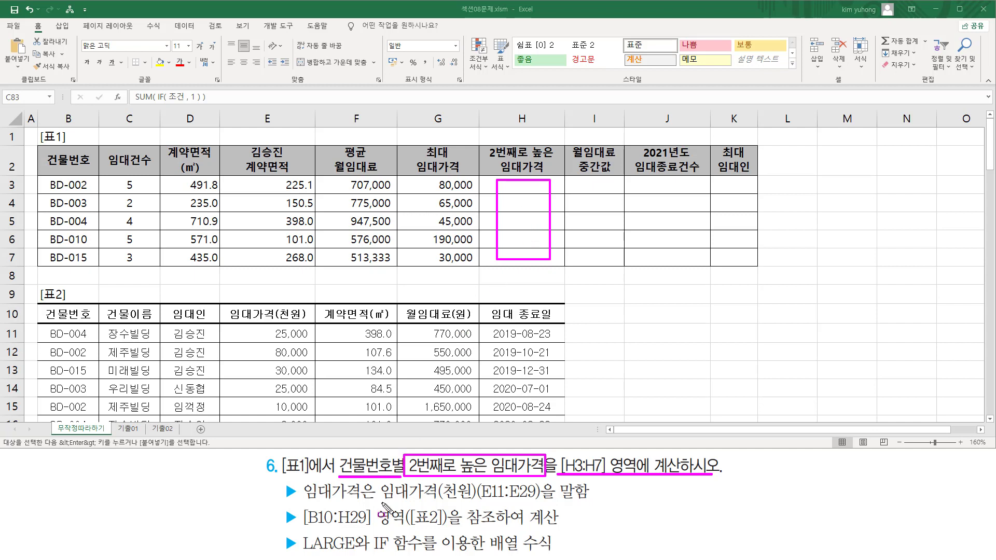
{"action": "left_click_drag", "start_coordinate": [382, 502], "coordinate": [479, 502]}
{"action": "left_click_drag", "start_coordinate": [241, 322], "coordinate": [309, 420]}
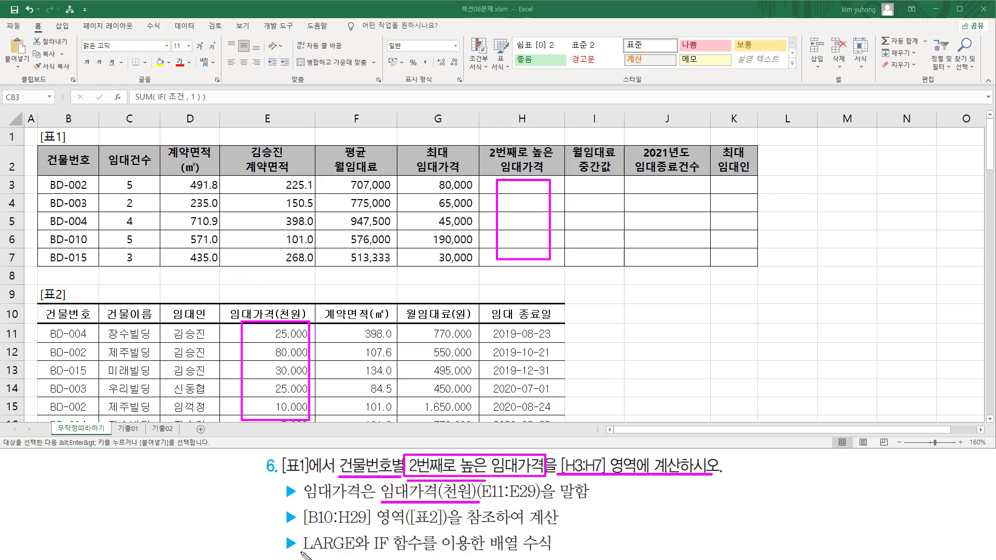
{"action": "mouse_move", "coordinate": [300, 551]}
{"action": "left_mouse_down"}
{"action": "mouse_move", "coordinate": [423, 551]}
{"action": "mouse_move", "coordinate": [424, 535]}
{"action": "left_mouse_up"}
{"action": "left_click_drag", "start_coordinate": [485, 553], "coordinate": [564, 552]}
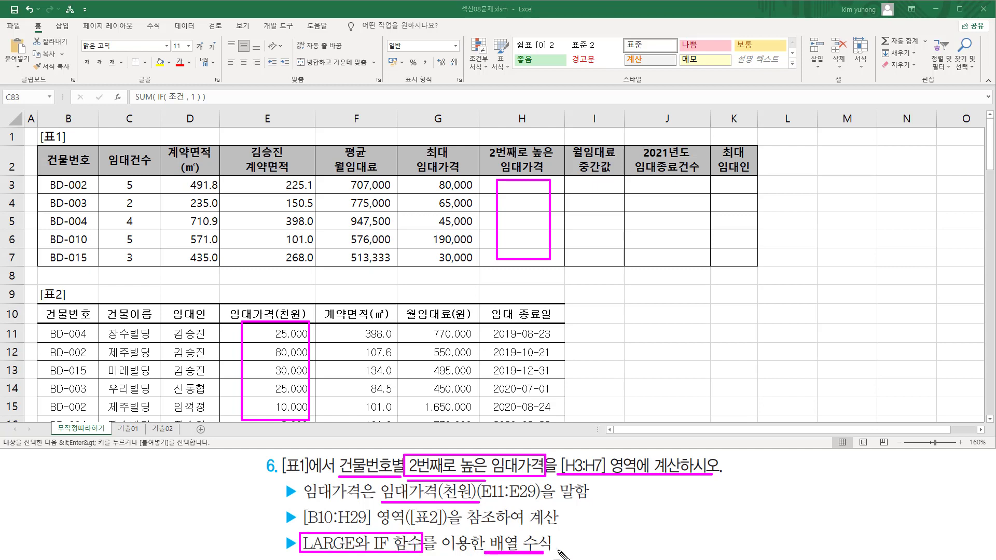
{"action": "key", "text": "Escape"}
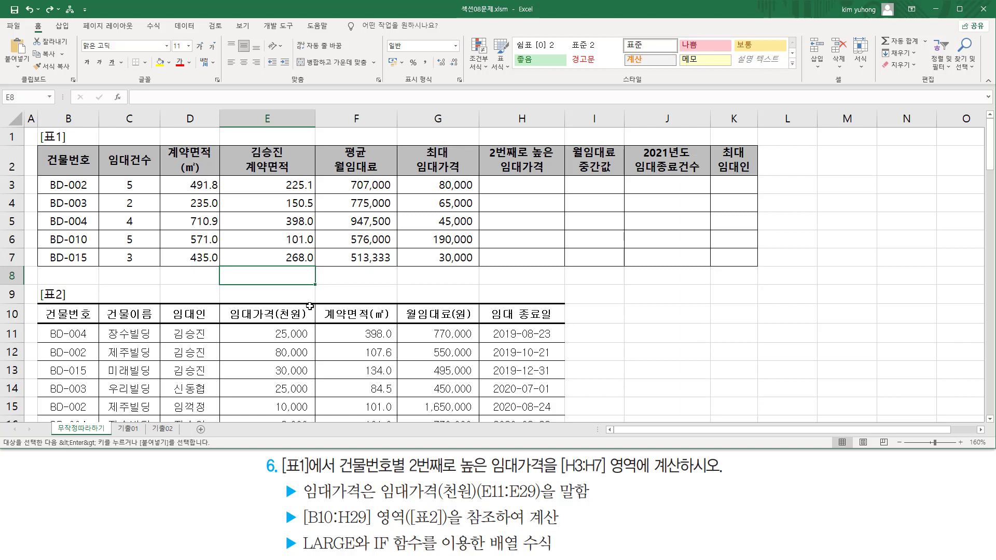
Enter the formula pattern SUM( IF( 조건 , 계산범위 ) ) as reference text in E8
{"action": "type", "text": "SUM( I"}
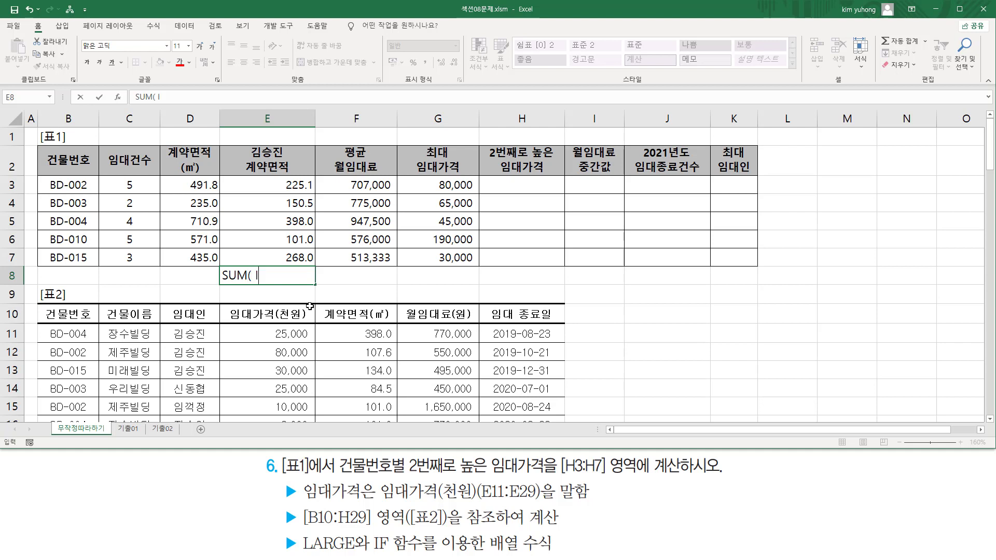
{"action": "type", "text": "F( WH"}
{"action": "key", "text": "BackSpace"}
{"action": "key", "text": "BackSpace"}
{"action": "key", "text": "Hangul"}
{"action": "type", "text": "조건 , 계산범위"}
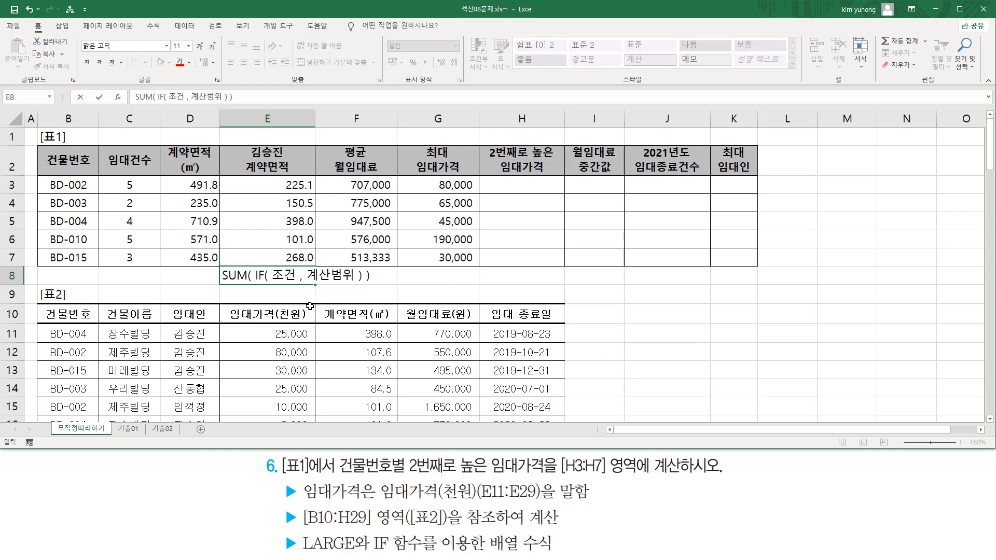
{"action": "left_click", "coordinate": [378, 296]}
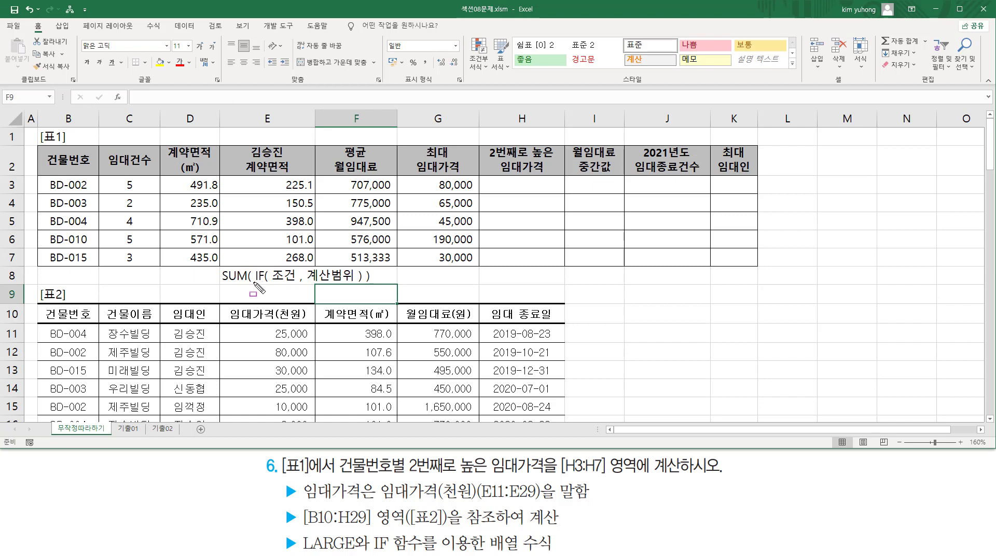
{"action": "left_click_drag", "start_coordinate": [253, 283], "coordinate": [356, 284]}
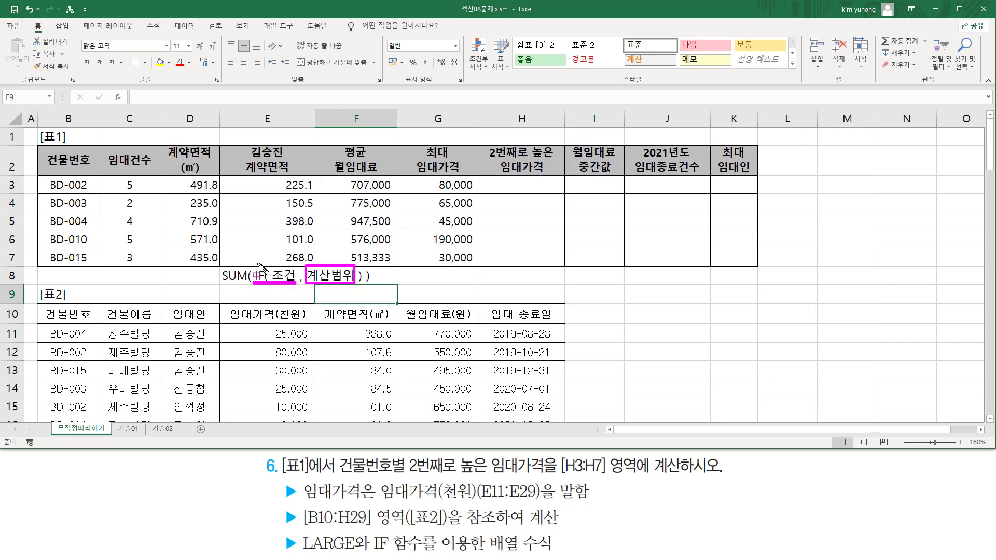
{"action": "left_click_drag", "start_coordinate": [254, 259], "coordinate": [362, 286]}
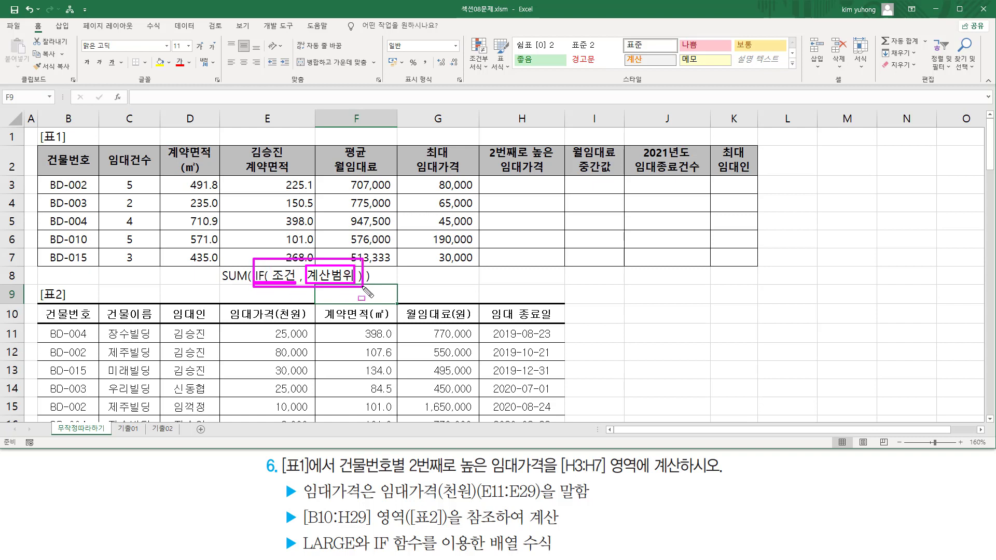
{"action": "left_click_drag", "start_coordinate": [223, 281], "coordinate": [249, 281]}
{"action": "key", "text": "Escape"}
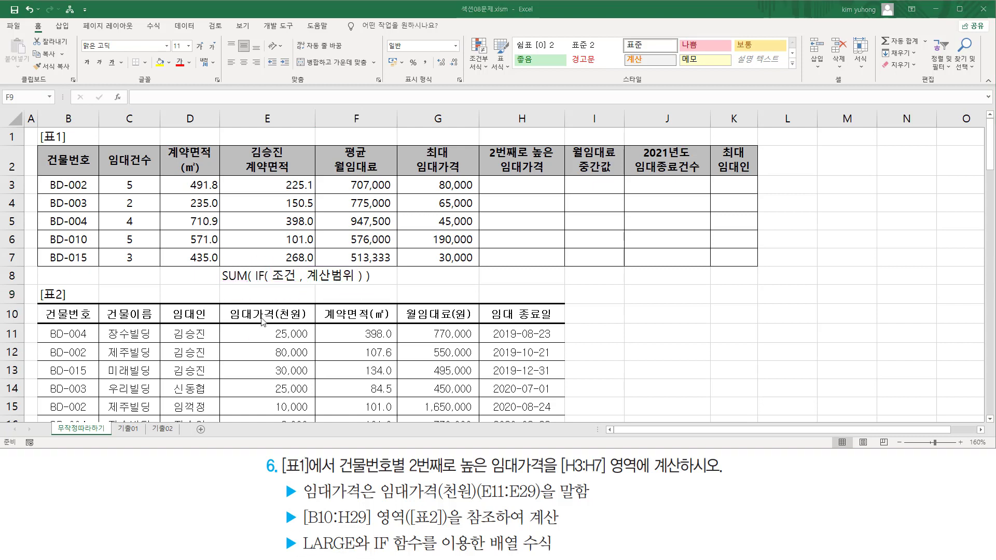
Change the pattern text in E8 to LARGE( IF( 조건 , 계산범위 ) , 2 )
{"action": "left_click", "coordinate": [230, 275]}
{"action": "double_click", "coordinate": [231, 275]}
{"action": "double_click", "coordinate": [231, 275]}
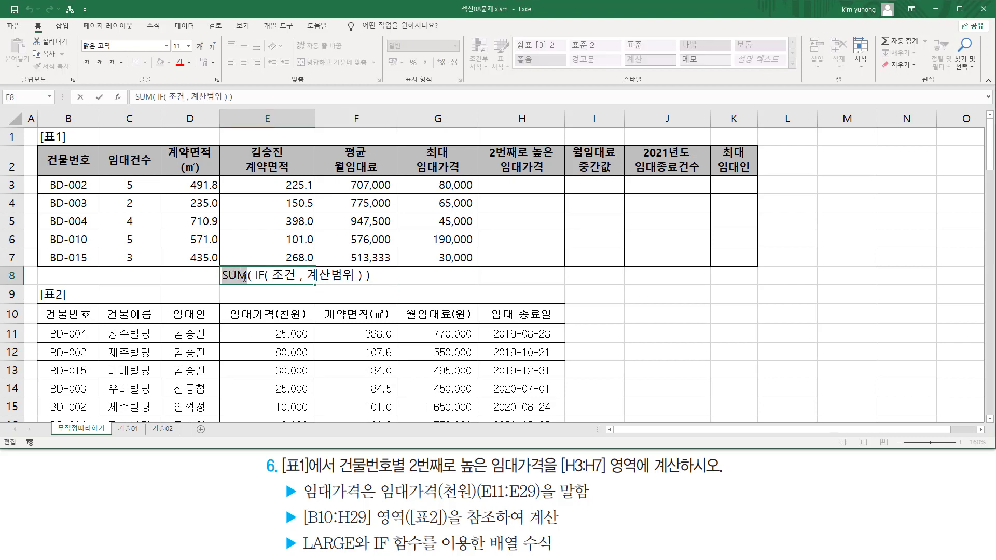
{"action": "type", "text": "LA"}
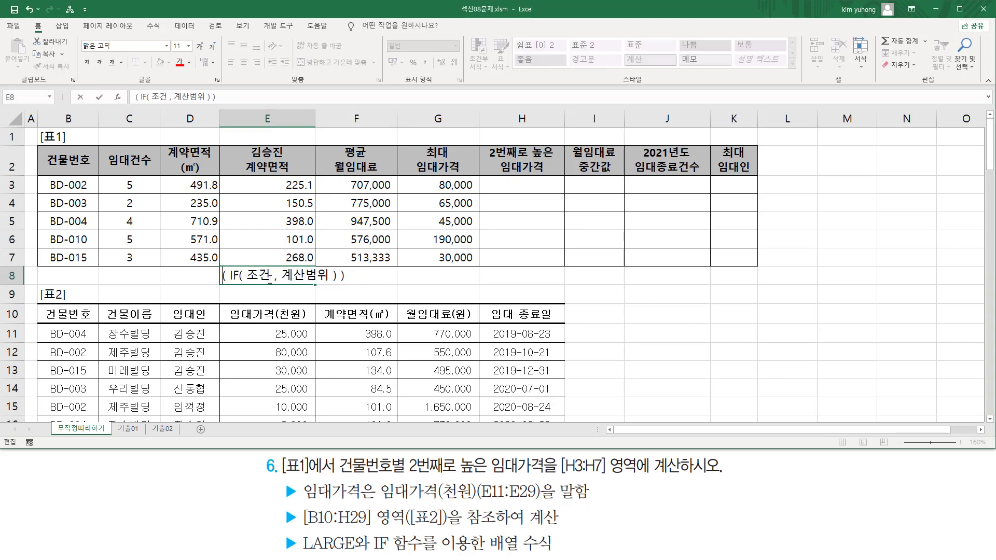
{"action": "type", "text": "RGE"}
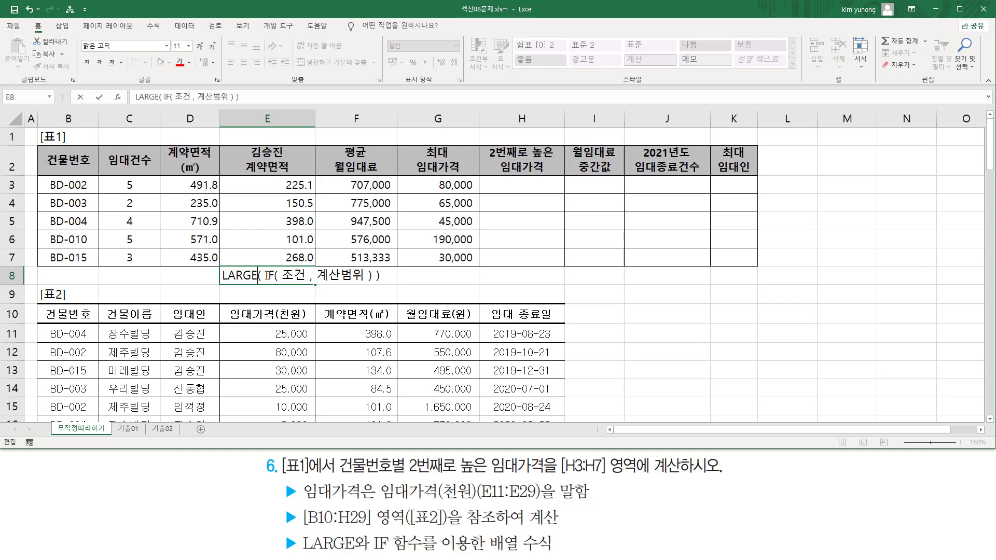
{"action": "left_click_drag", "start_coordinate": [260, 274], "coordinate": [363, 274]}
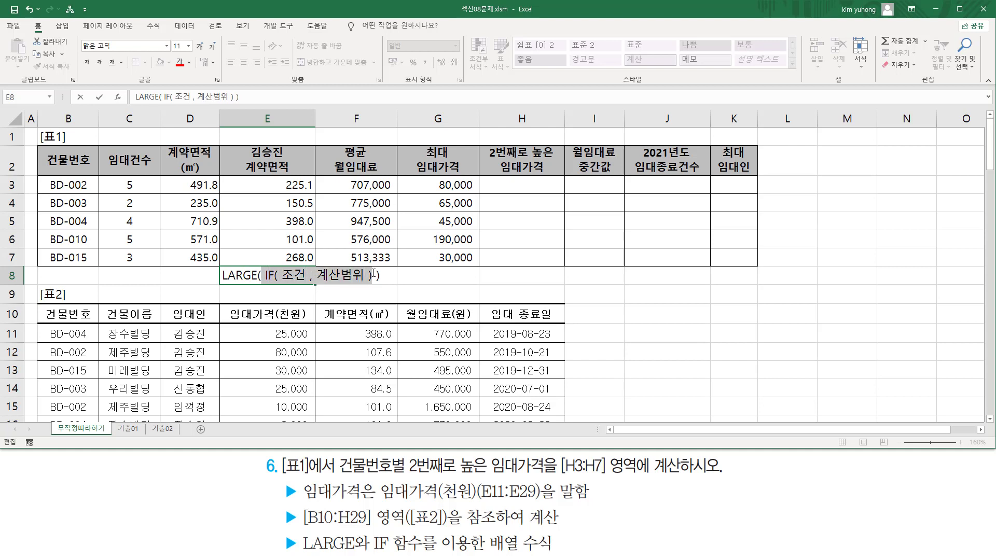
{"action": "left_click", "coordinate": [374, 274]}
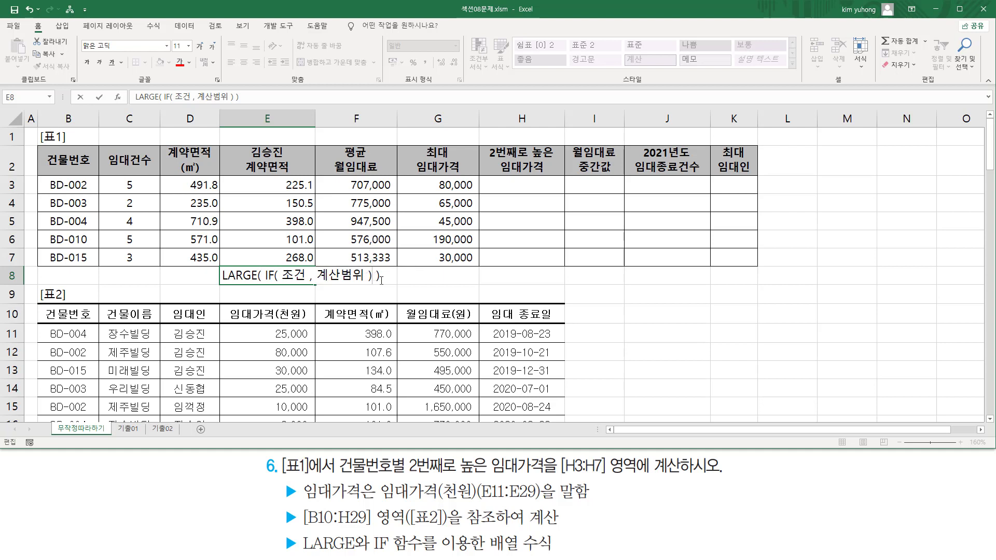
{"action": "type", "text": ", 2"}
{"action": "left_click", "coordinate": [478, 285]}
{"action": "left_click", "coordinate": [519, 285]}
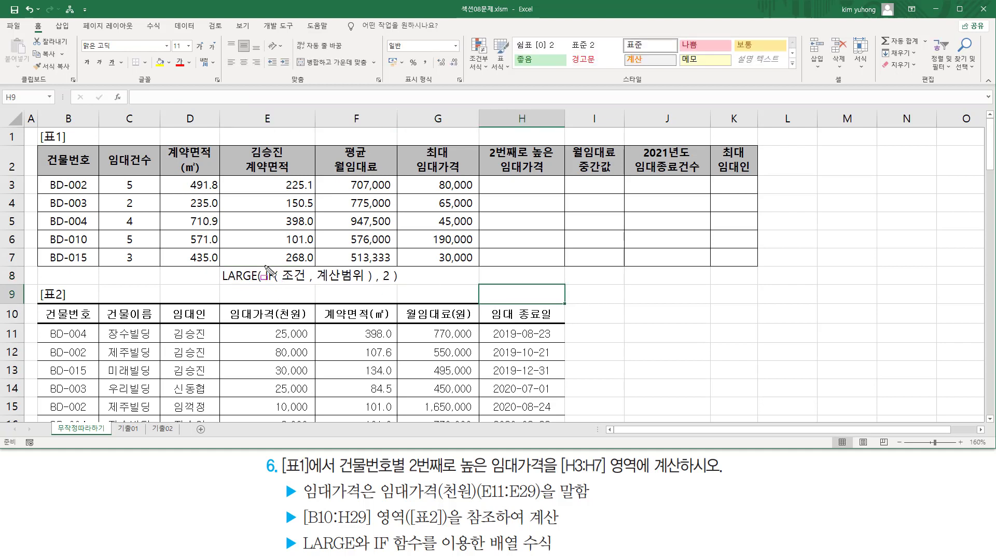
{"action": "left_click_drag", "start_coordinate": [266, 273], "coordinate": [390, 282]}
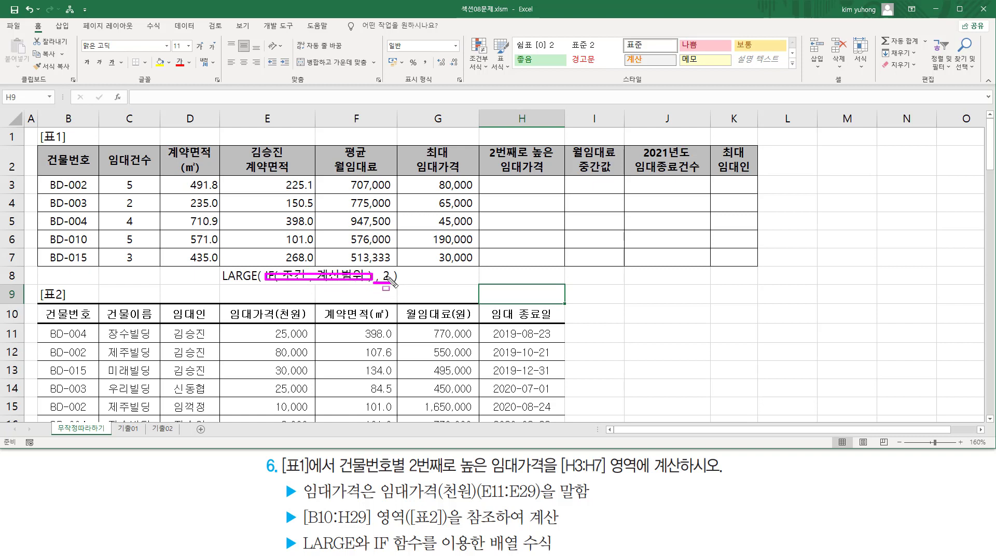
{"action": "key", "text": "Escape"}
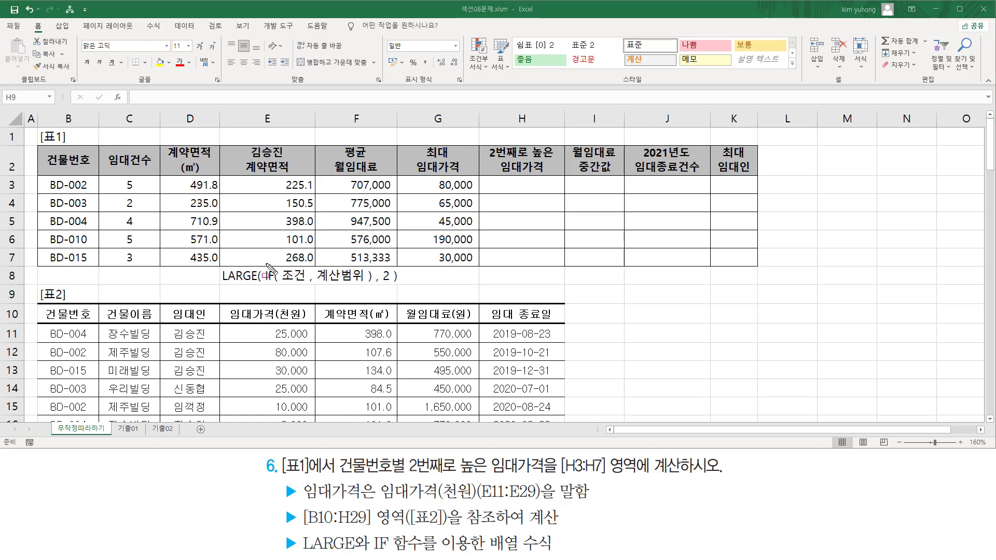
{"action": "left_click_drag", "start_coordinate": [266, 264], "coordinate": [370, 284]}
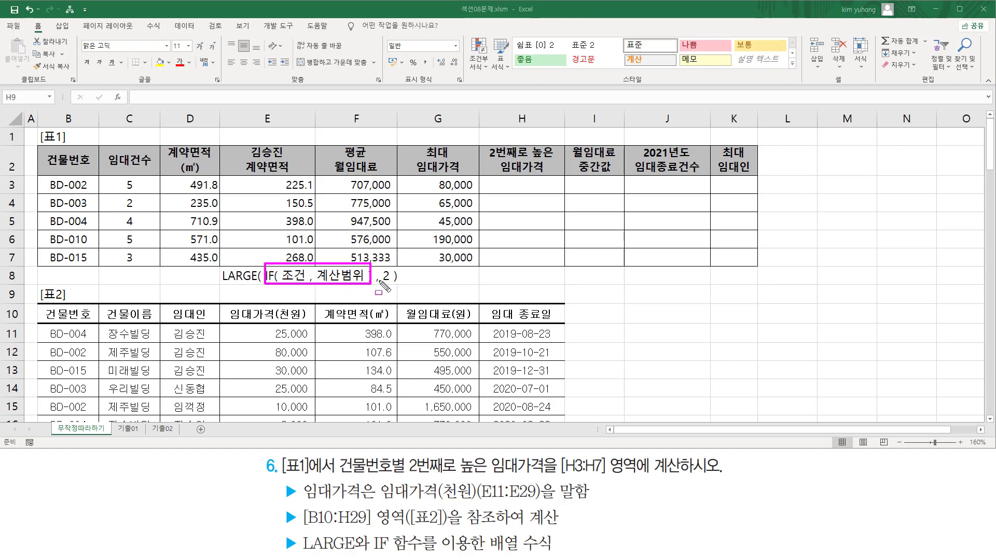
{"action": "left_click_drag", "start_coordinate": [375, 283], "coordinate": [390, 283]}
{"action": "key", "text": "Escape"}
Start a LARGE formula in H3 with a nested IF testing the building number condition B11:B29=B3
{"action": "left_click", "coordinate": [534, 187]}
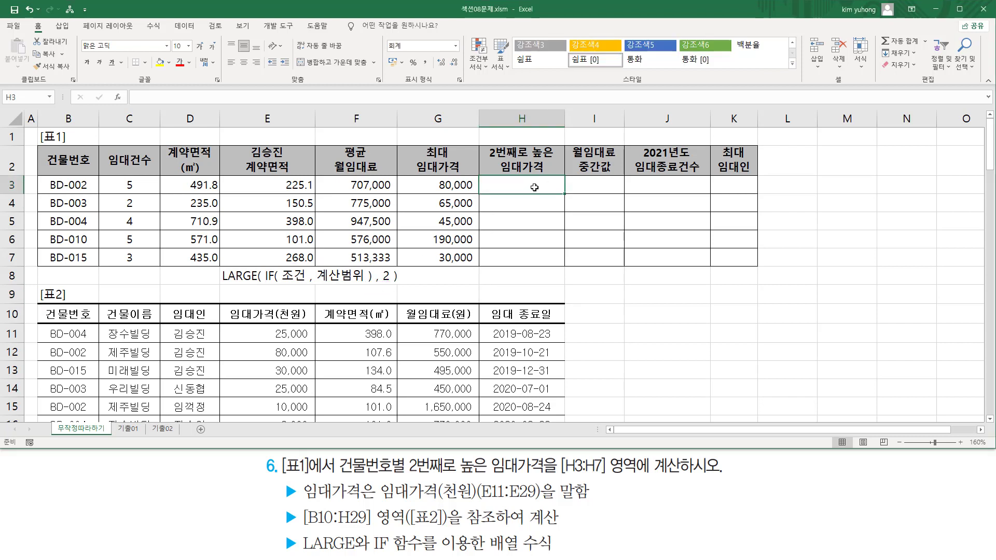
{"action": "type", "text": "=LAV"}
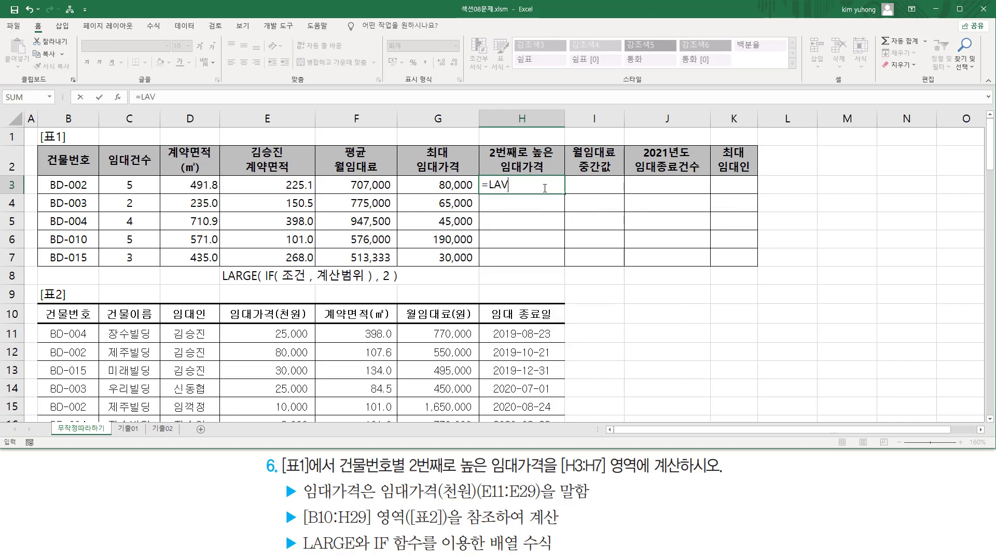
{"action": "key", "text": "BackSpace"}
{"action": "key", "text": "Tab"}
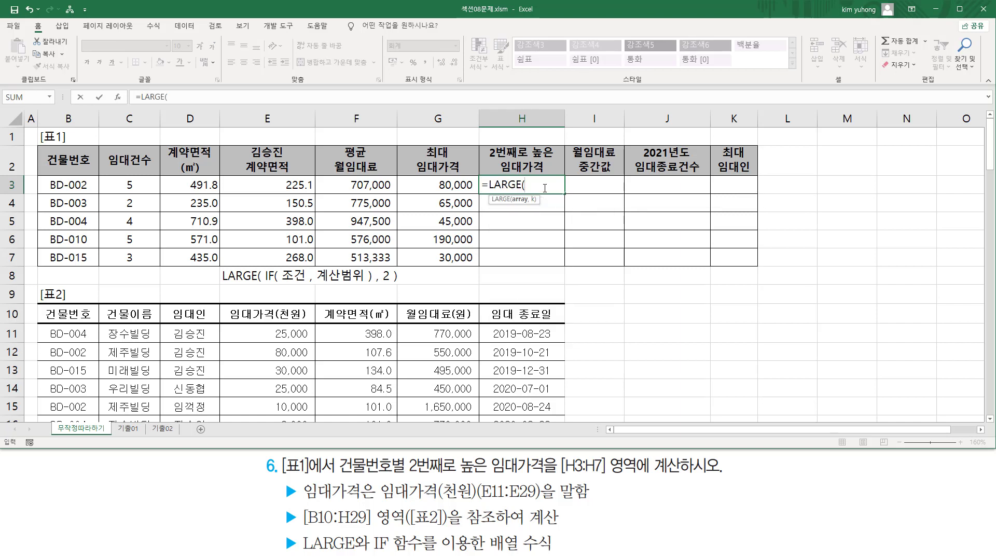
{"action": "type", "text": "IF("}
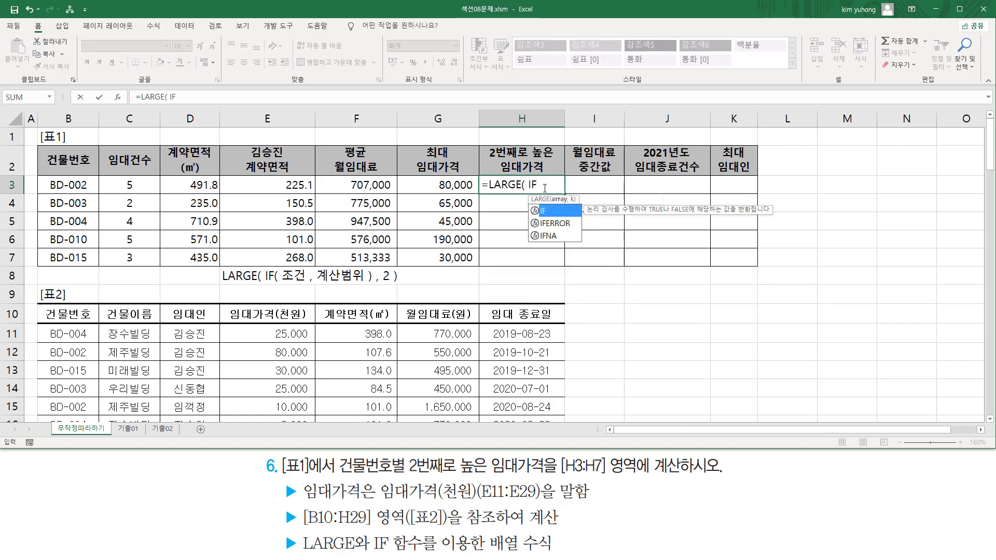
{"action": "left_click", "coordinate": [74, 333]}
{"action": "scroll", "coordinate": [74, 332], "scroll_direction": "down", "scroll_amount": 7}
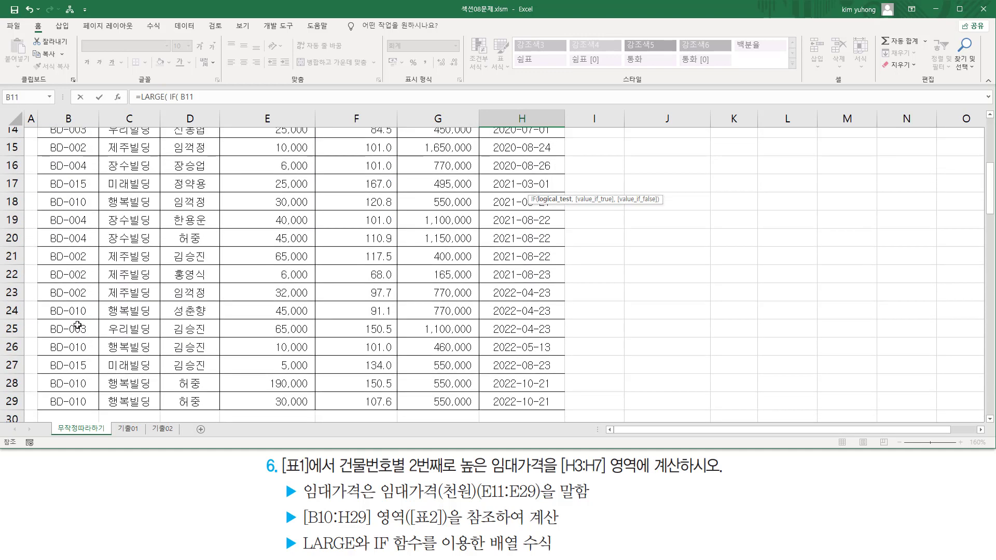
{"action": "left_click", "coordinate": [76, 263], "text": "shift"}
{"action": "scroll", "coordinate": [83, 280], "scroll_direction": "up", "scroll_amount": 7}
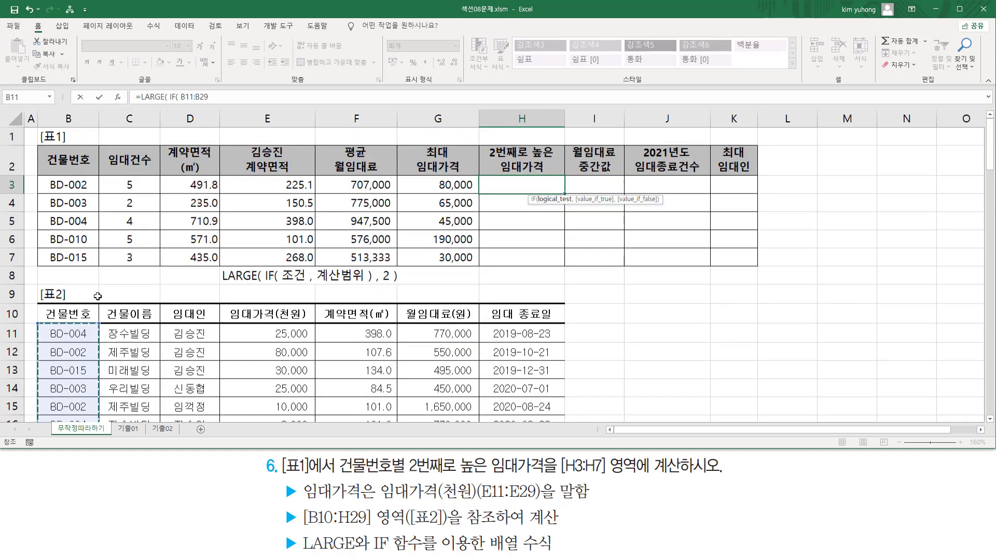
{"action": "type", "text": "="}
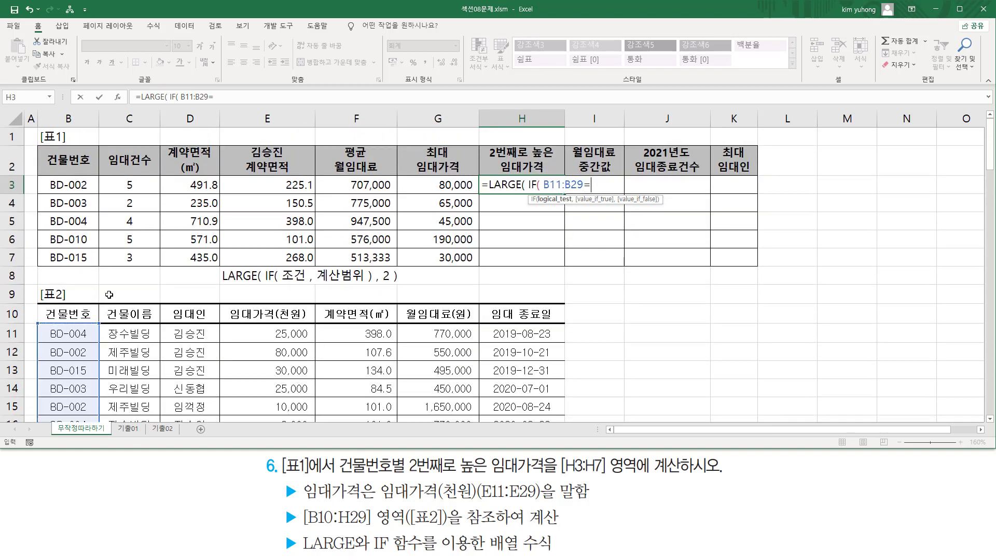
{"action": "left_click", "coordinate": [78, 185]}
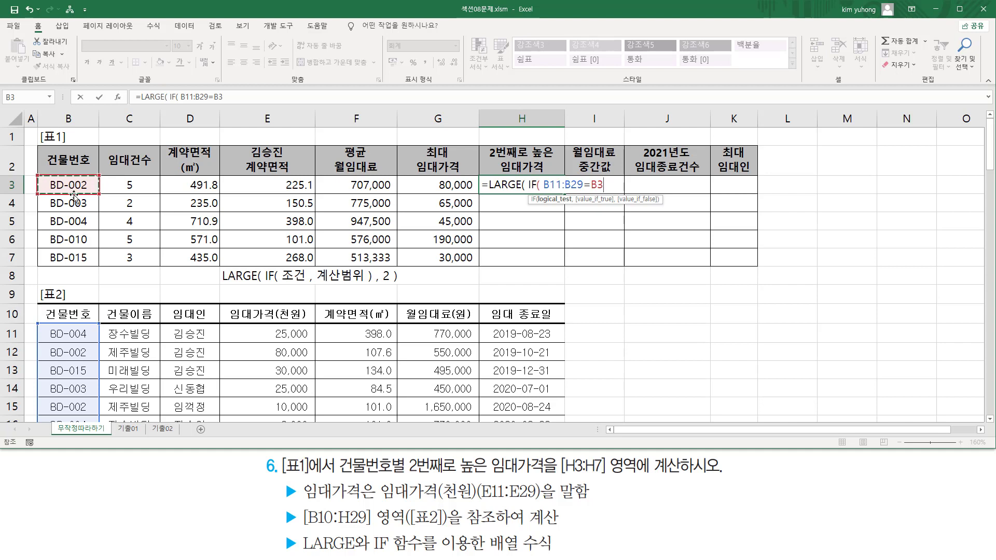
Complete the H3 formula with rental price range E11:E29 as the IF result and 2 as the LARGE rank
{"action": "type", "text": ","}
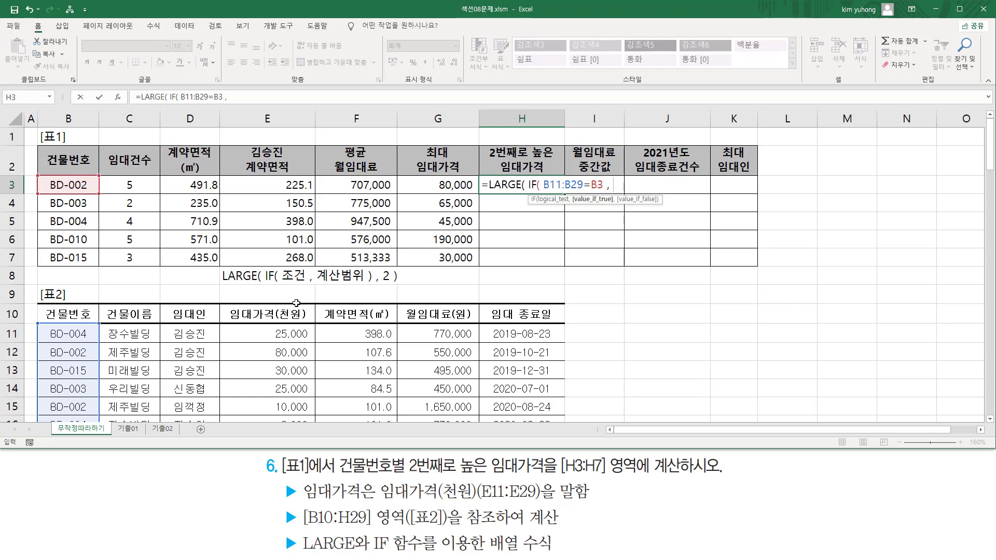
{"action": "left_click_drag", "start_coordinate": [276, 332], "coordinate": [296, 396]}
{"action": "scroll", "coordinate": [333, 337], "scroll_direction": "up", "scroll_amount": 5}
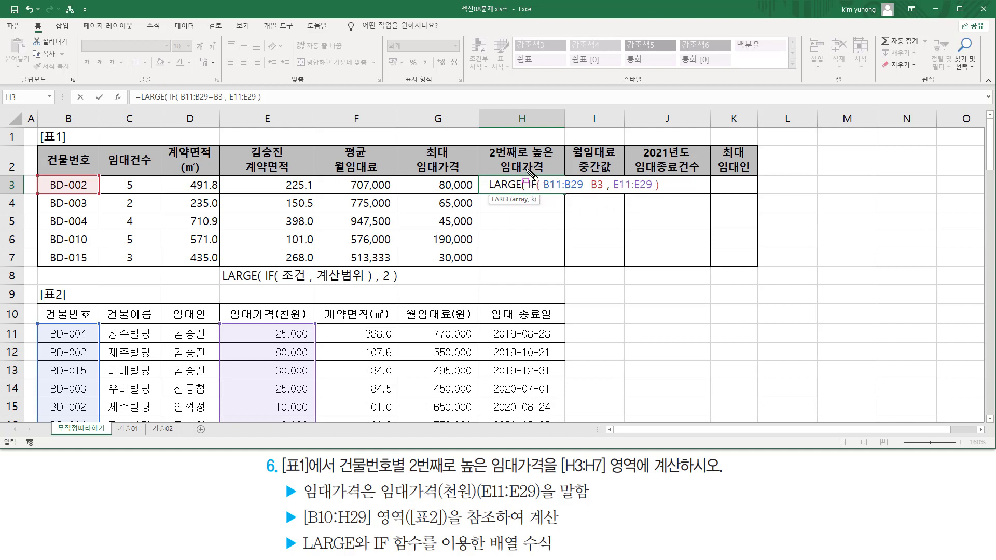
{"action": "left_click_drag", "start_coordinate": [527, 168], "coordinate": [663, 214]}
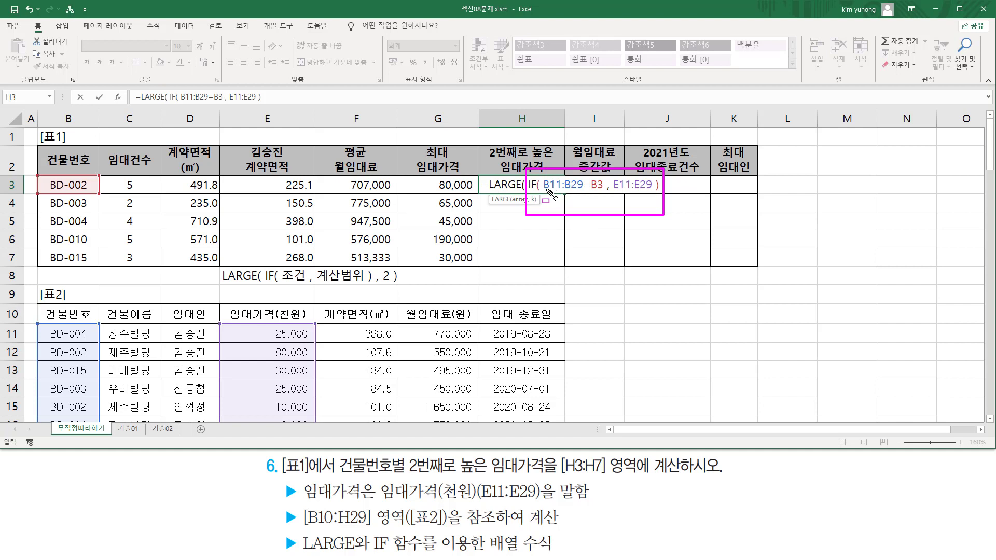
{"action": "left_click_drag", "start_coordinate": [546, 189], "coordinate": [597, 189]}
{"action": "left_click_drag", "start_coordinate": [611, 191], "coordinate": [650, 191]}
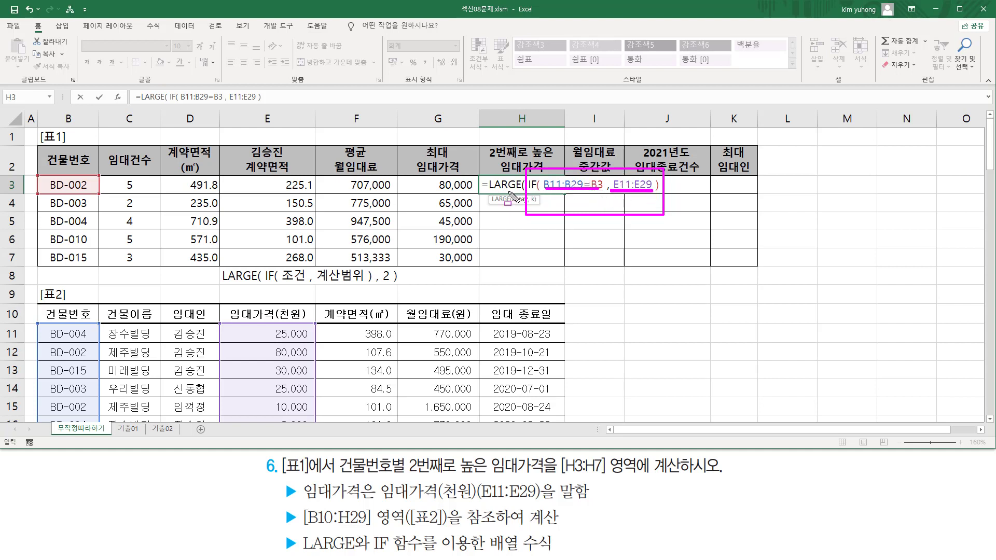
{"action": "left_click_drag", "start_coordinate": [487, 192], "coordinate": [522, 193]}
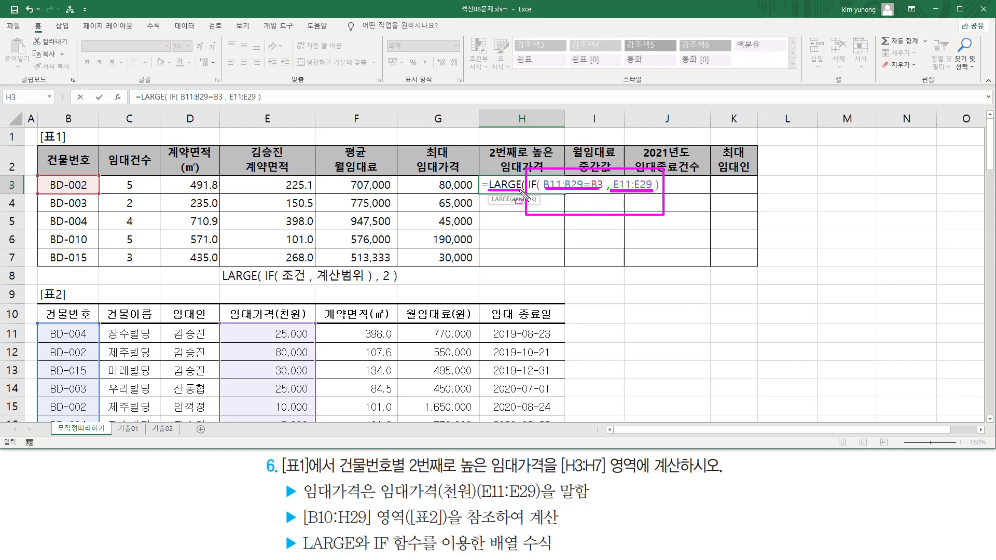
{"action": "key", "text": "Escape"}
{"action": "left_click", "coordinate": [663, 185]}
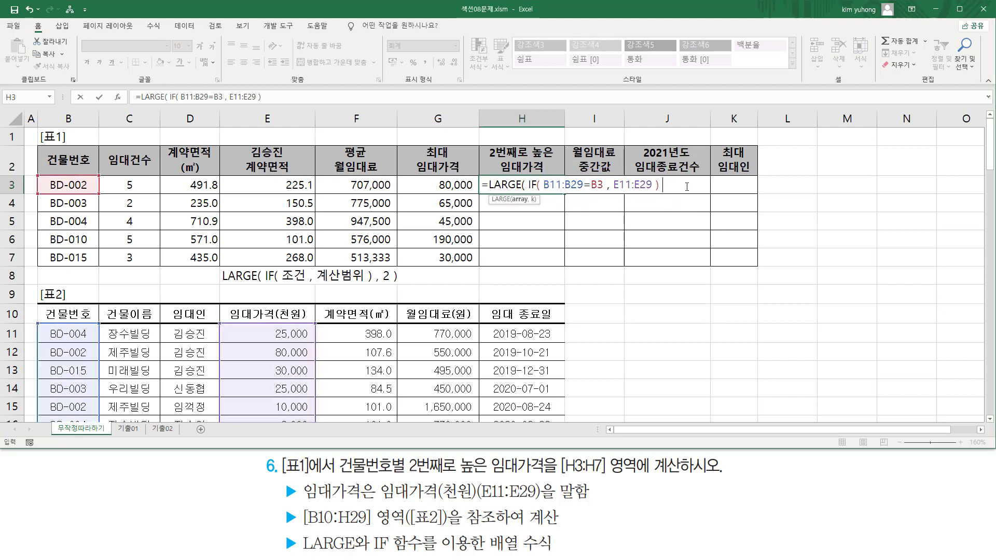
{"action": "type", "text": ", 2"}
{"action": "left_click_drag", "start_coordinate": [663, 191], "coordinate": [679, 191]}
{"action": "mouse_move", "coordinate": [532, 179]}
{"action": "left_mouse_down"}
{"action": "mouse_move", "coordinate": [612, 175]}
{"action": "mouse_move", "coordinate": [662, 188]}
{"action": "mouse_move", "coordinate": [668, 178]}
{"action": "mouse_move", "coordinate": [679, 196]}
{"action": "mouse_move", "coordinate": [665, 197]}
{"action": "left_mouse_up"}
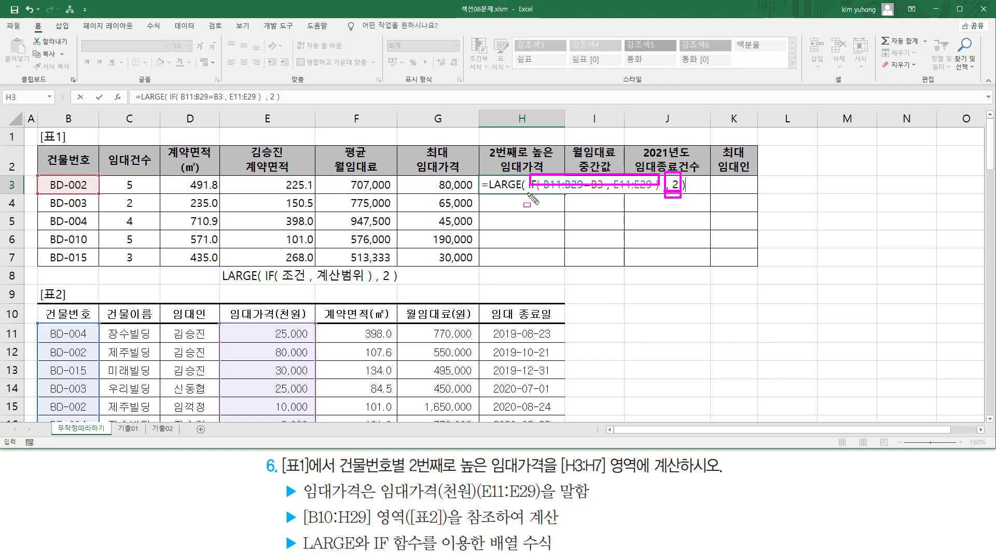
{"action": "left_click_drag", "start_coordinate": [482, 191], "coordinate": [522, 191]}
{"action": "left_click_drag", "start_coordinate": [46, 327], "coordinate": [94, 420]}
{"action": "left_click_drag", "start_coordinate": [261, 325], "coordinate": [305, 418]}
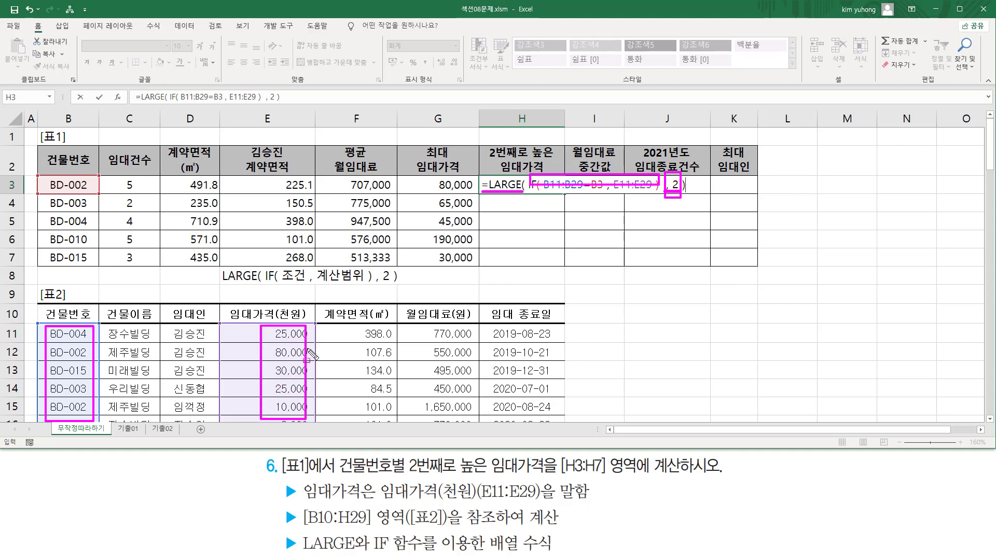
{"action": "key", "text": "Escape"}
Make both ranges in the H3 LARGE formula absolute, $B$11:$B$29 and $E$11:$E$29, leaving B3 relative
{"action": "mouse_move", "coordinate": [555, 184]}
{"action": "left_mouse_down"}
{"action": "mouse_move", "coordinate": [695, 185]}
{"action": "mouse_move", "coordinate": [676, 185]}
{"action": "left_mouse_up"}
{"action": "key", "text": "F4"}
{"action": "key", "text": "F4"}
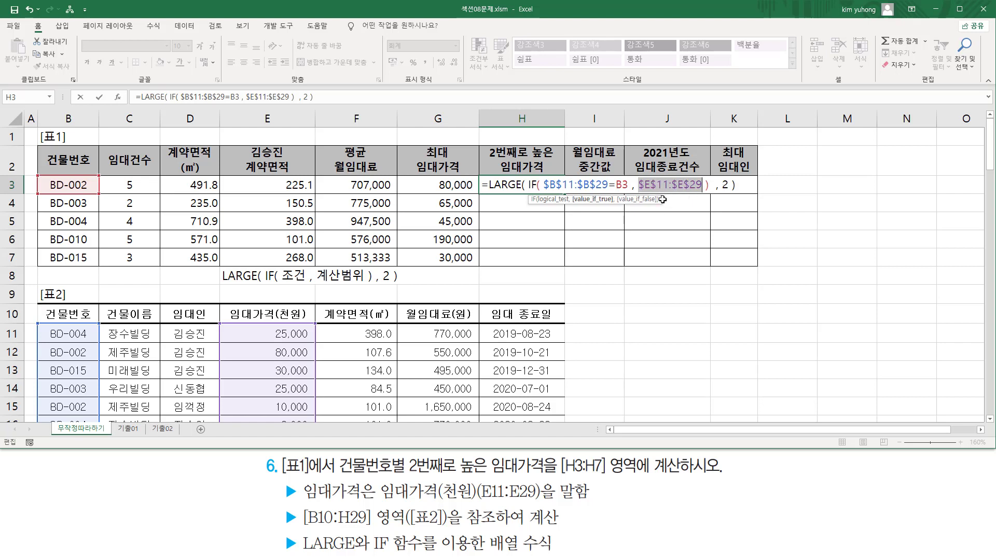
{"action": "left_click", "coordinate": [542, 185]}
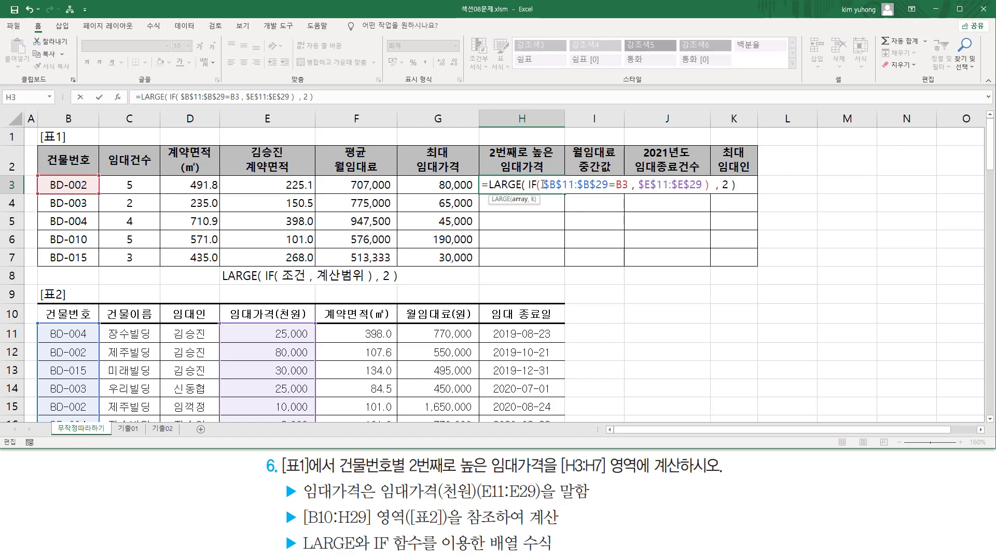
Enter the H3 LARGE formula as an array formula and fill it down through H7
{"action": "key", "text": "ctrl+shift+Return"}
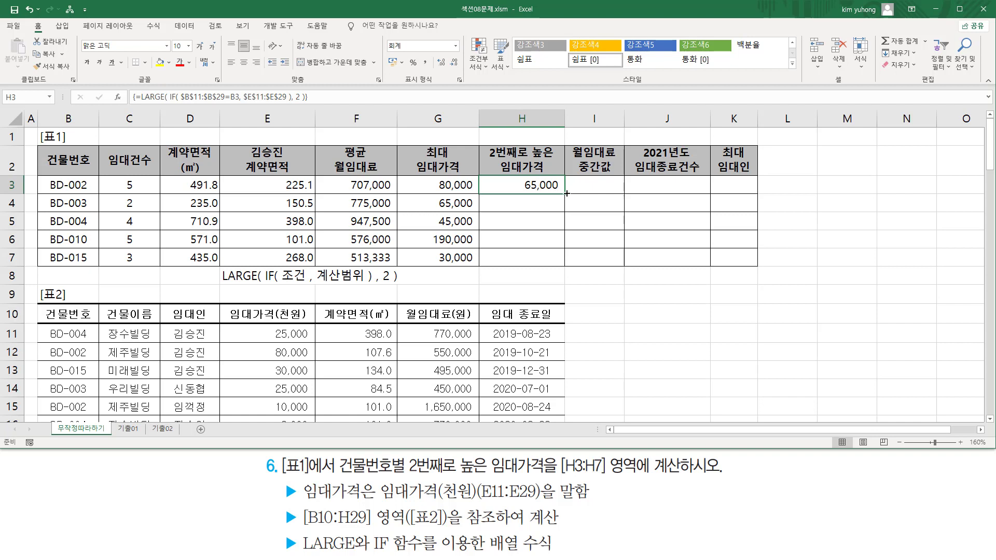
{"action": "left_click_drag", "start_coordinate": [567, 193], "coordinate": [567, 265]}
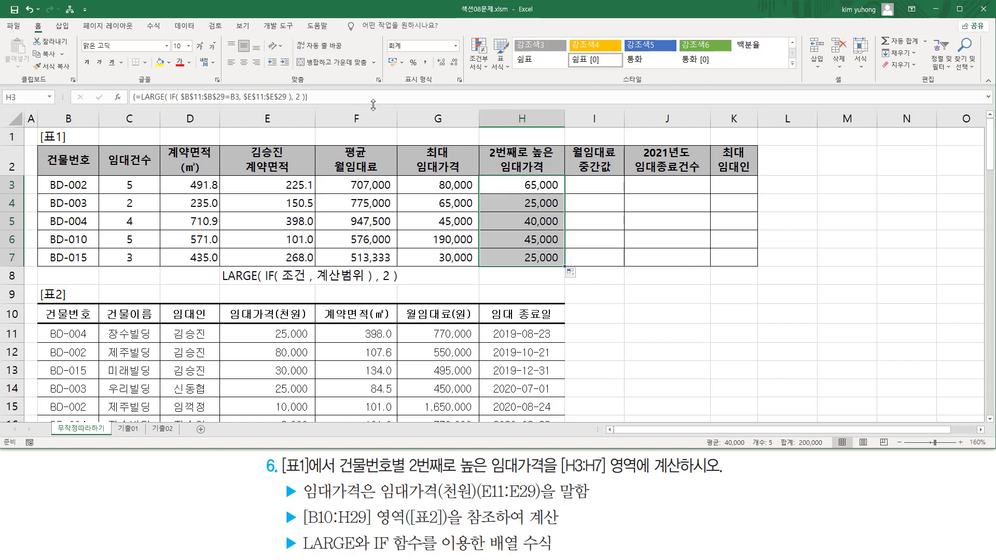
Put a text copy of the formula, =LARGE( IF( $B$11:$B$29=B3, $E$11:$E$29 ), 2 ), in H8
{"action": "left_click", "coordinate": [507, 273]}
{"action": "type", "text": "=LARGE( IF( $B$11:$B$29=B3, $E$11:$E$29 ), 2 )"}
{"action": "key", "text": "Return"}
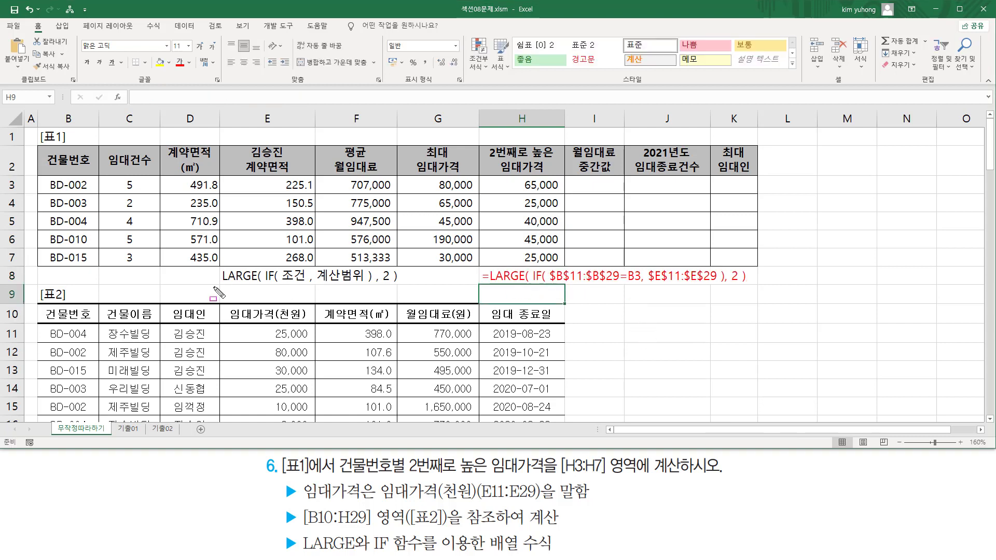
{"action": "left_click_drag", "start_coordinate": [213, 288], "coordinate": [403, 289]}
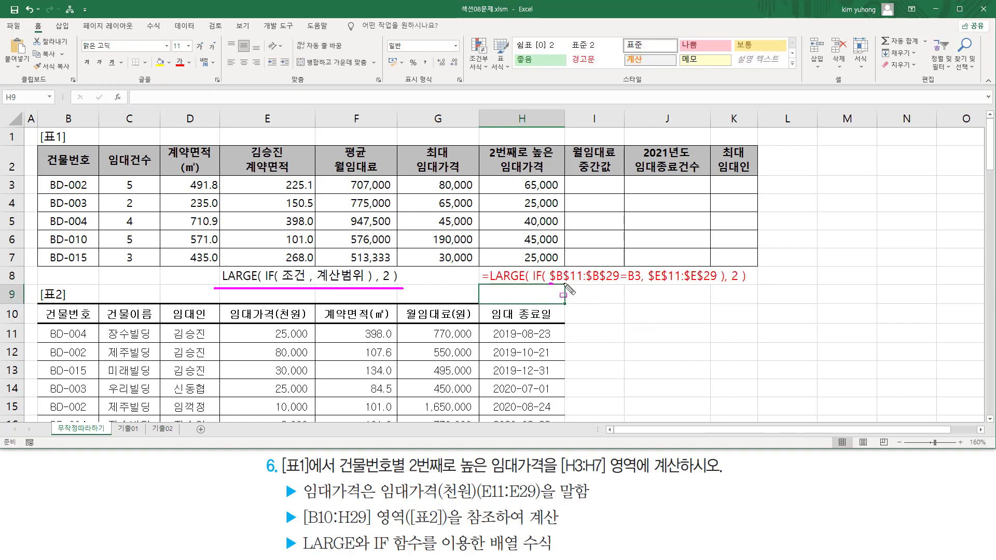
{"action": "left_click_drag", "start_coordinate": [548, 284], "coordinate": [716, 284]}
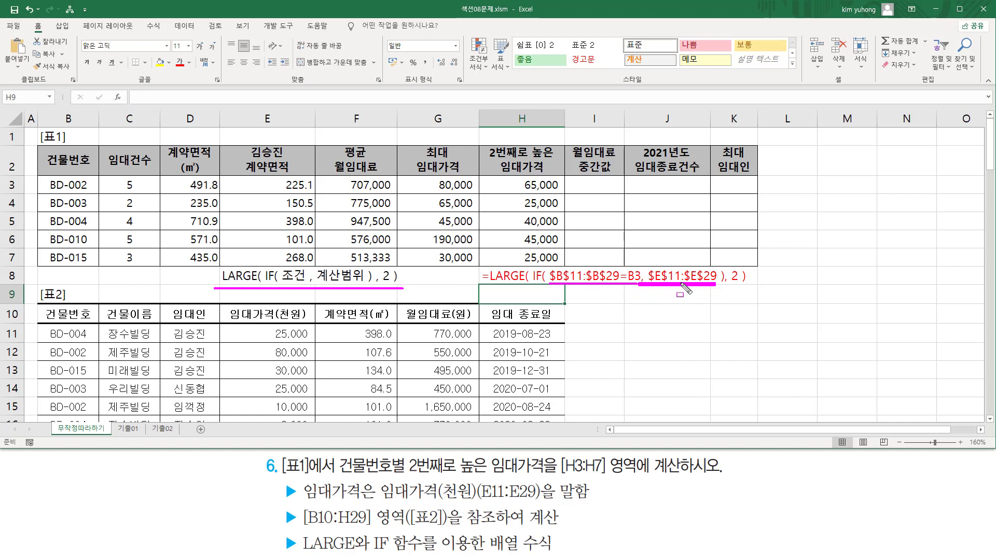
{"action": "left_click_drag", "start_coordinate": [533, 261], "coordinate": [725, 291]}
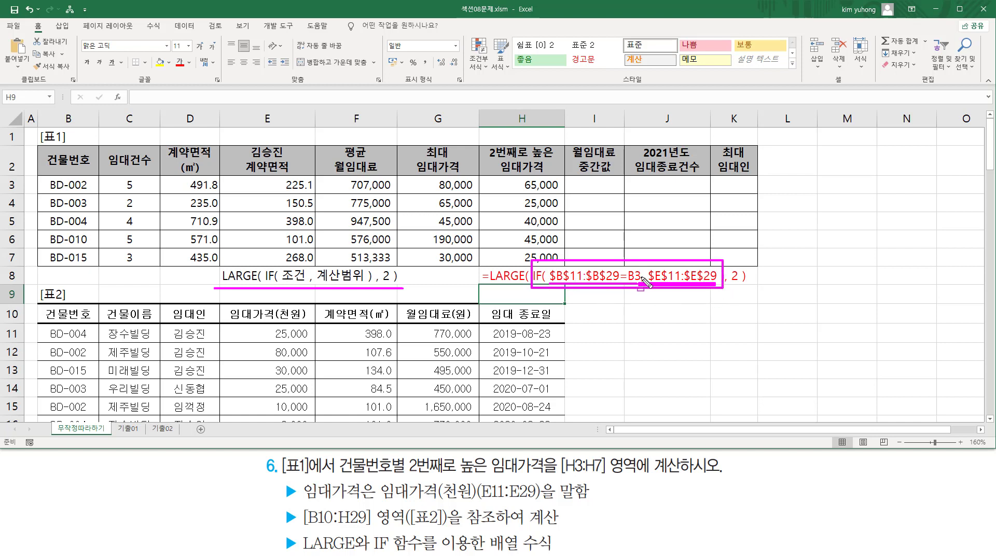
{"action": "left_click_drag", "start_coordinate": [640, 286], "coordinate": [748, 285]}
{"action": "left_click_drag", "start_coordinate": [521, 269], "coordinate": [531, 268]}
{"action": "key", "text": "Escape"}
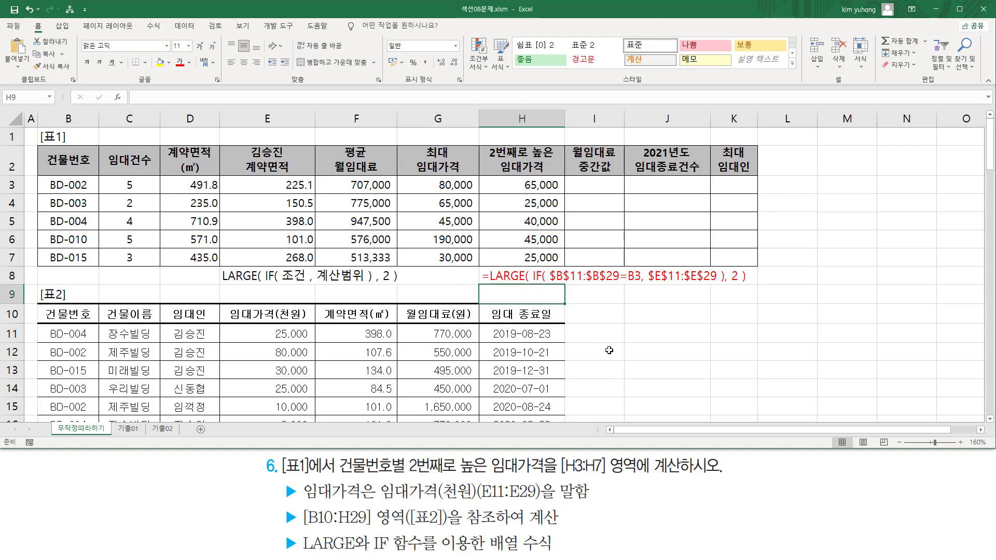
{"action": "left_click", "coordinate": [609, 351]}
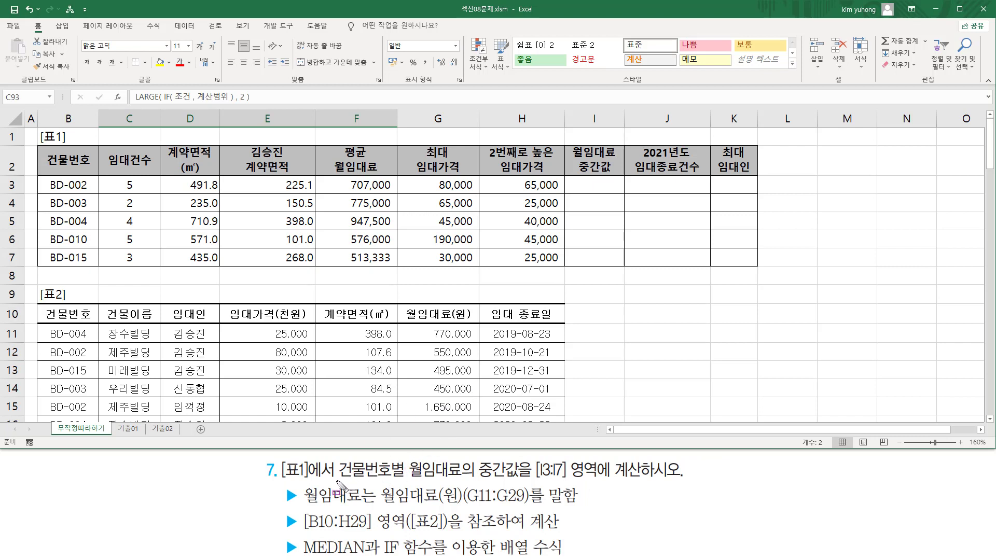
{"action": "mouse_move", "coordinate": [336, 483]}
{"action": "left_mouse_down"}
{"action": "mouse_move", "coordinate": [407, 482]}
{"action": "mouse_move", "coordinate": [406, 459]}
{"action": "mouse_move", "coordinate": [460, 477]}
{"action": "left_mouse_up"}
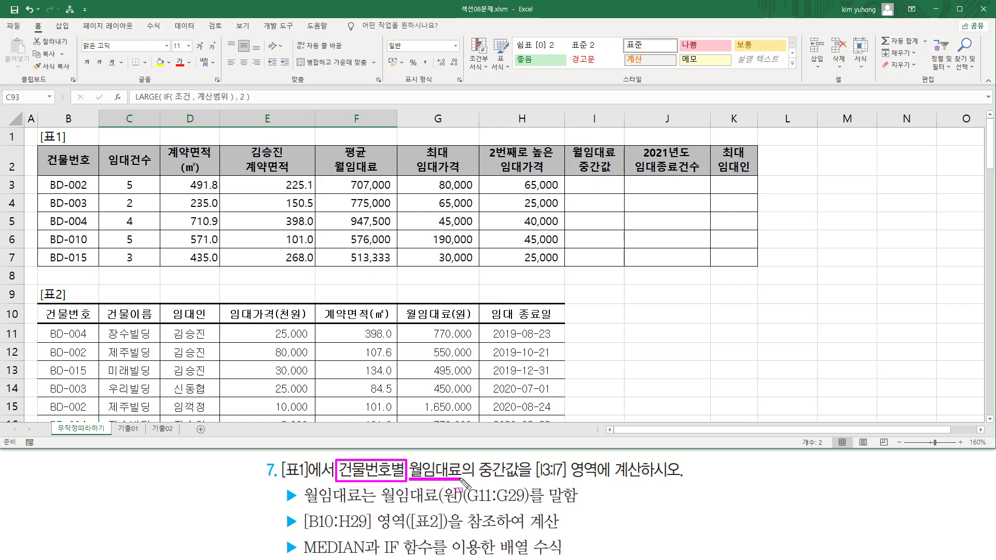
{"action": "left_click_drag", "start_coordinate": [418, 323], "coordinate": [471, 420]}
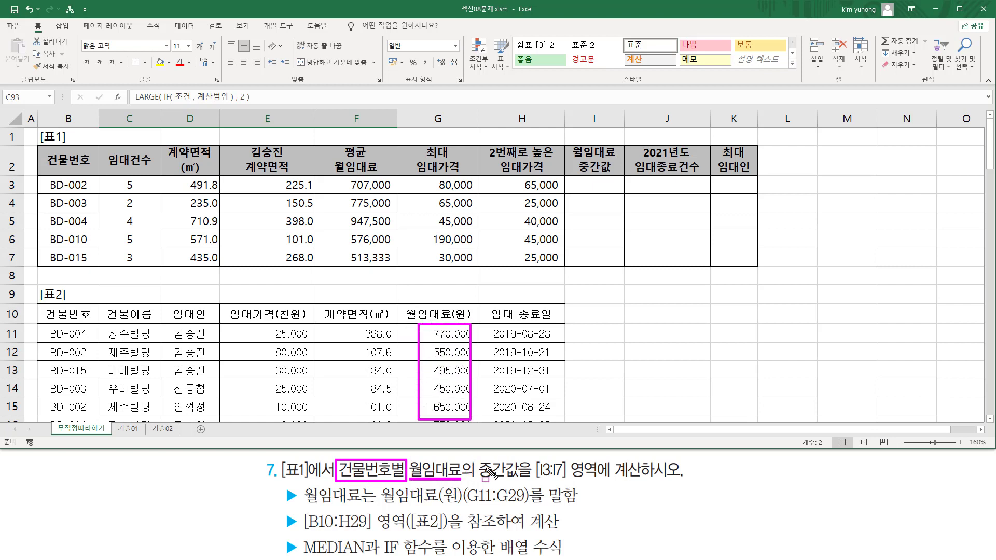
{"action": "left_click_drag", "start_coordinate": [475, 458], "coordinate": [521, 485]}
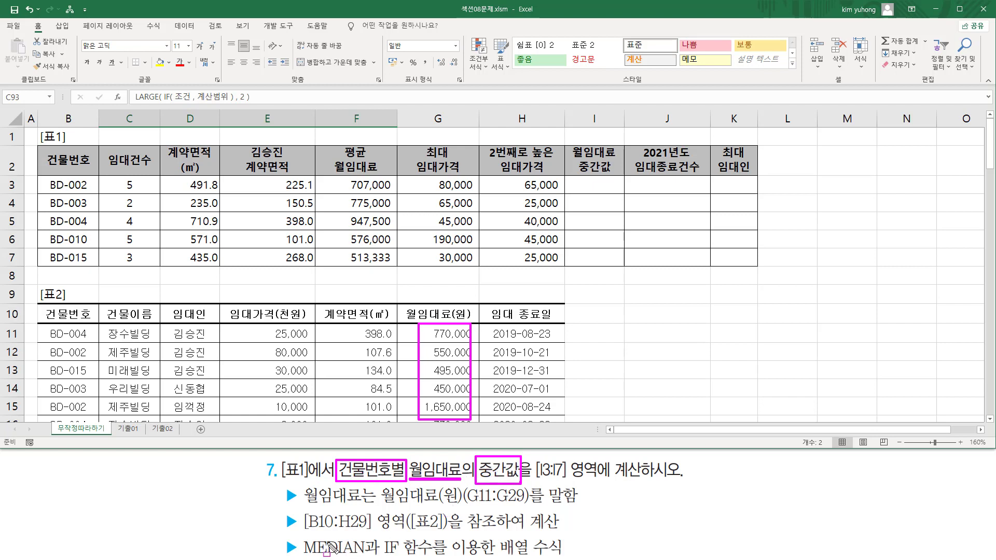
{"action": "left_click_drag", "start_coordinate": [308, 558], "coordinate": [365, 558]}
{"action": "left_click_drag", "start_coordinate": [377, 558], "coordinate": [425, 558]}
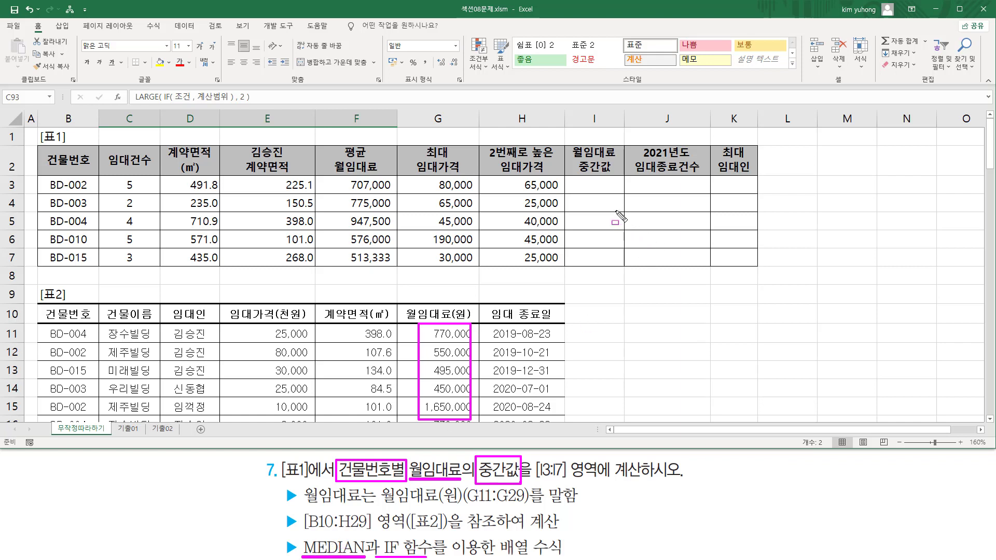
{"action": "key", "text": "Escape"}
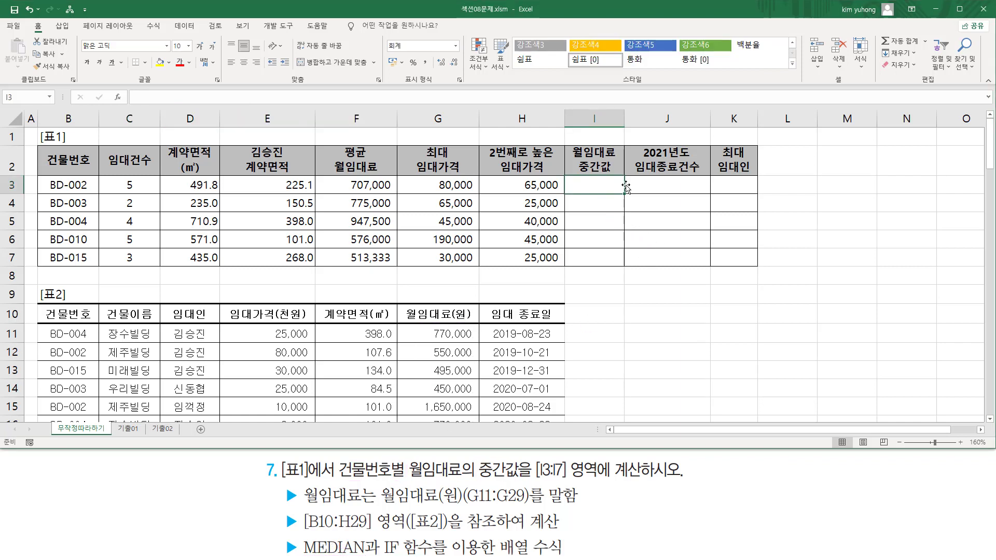
Start a MEDIAN formula in I3 with a nested IF testing the building number condition B11:B29=B3
{"action": "type", "text": "=ME"}
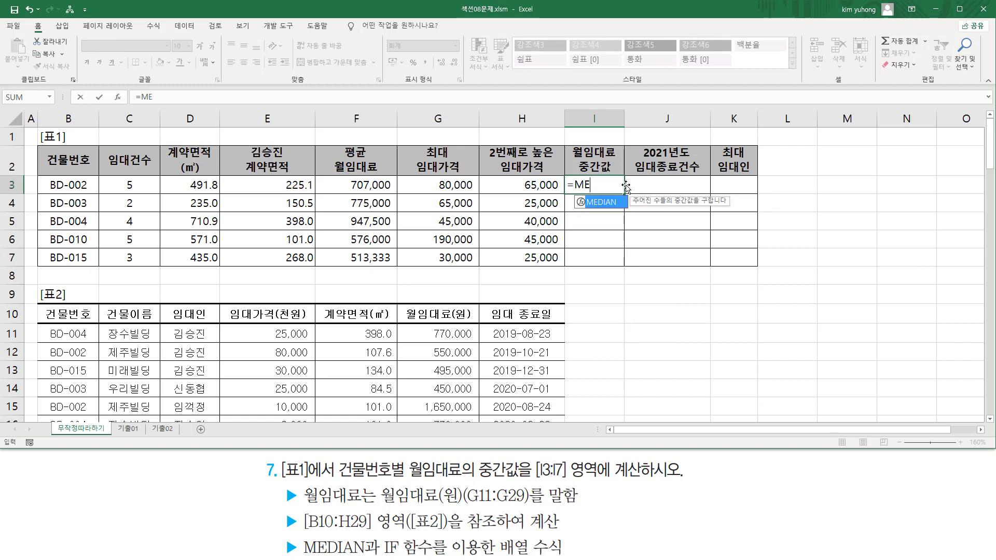
{"action": "key", "text": "Tab"}
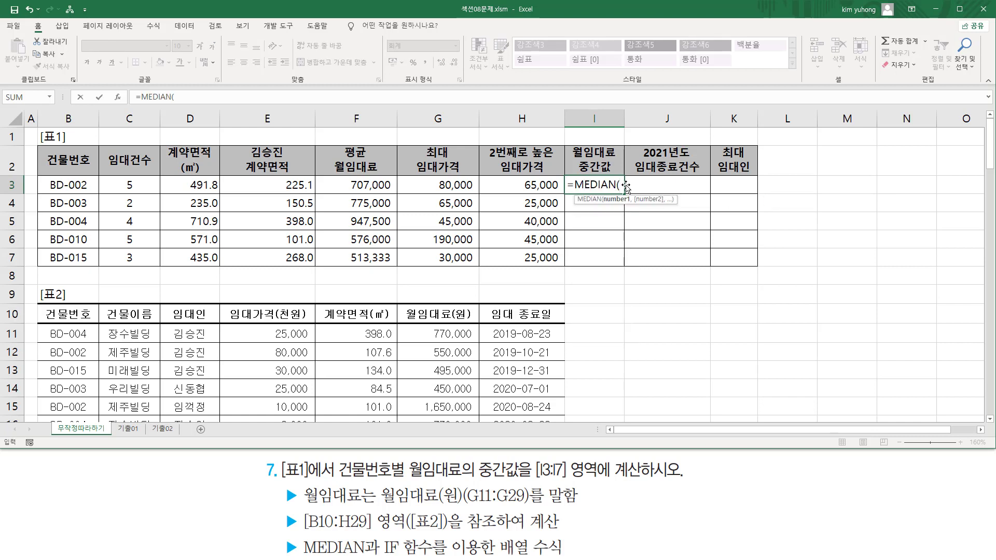
{"action": "type", "text": "IF"}
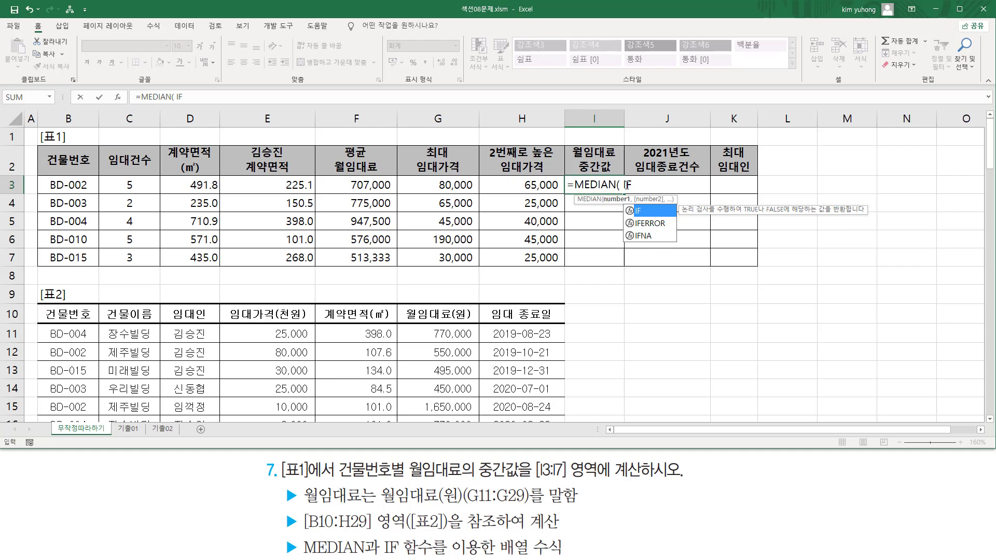
{"action": "key", "text": "Tab"}
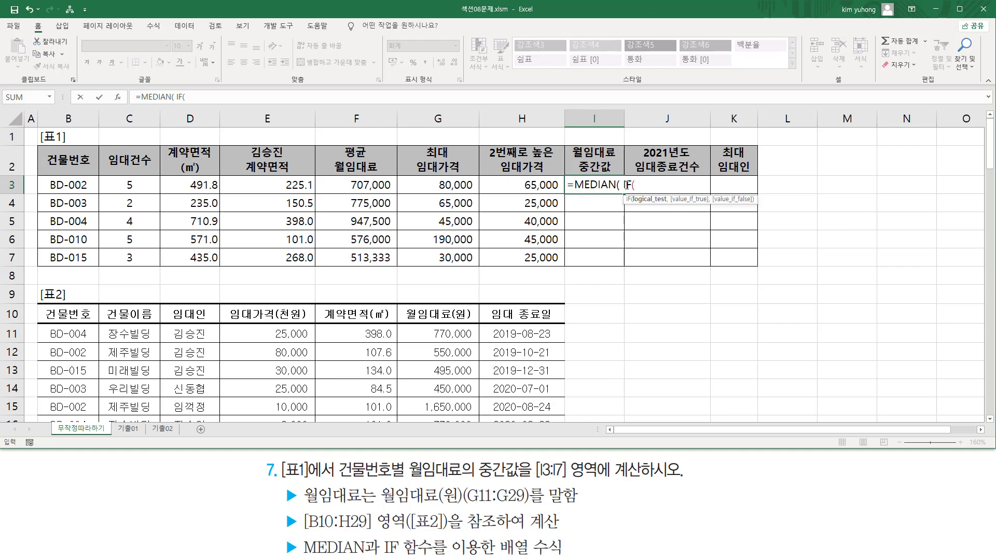
{"action": "left_click", "coordinate": [67, 334]}
{"action": "scroll", "coordinate": [83, 336], "scroll_direction": "down", "scroll_amount": 2}
{"action": "scroll", "coordinate": [82, 336], "scroll_direction": "down", "scroll_amount": 2}
{"action": "left_click", "coordinate": [68, 390], "text": "shift"}
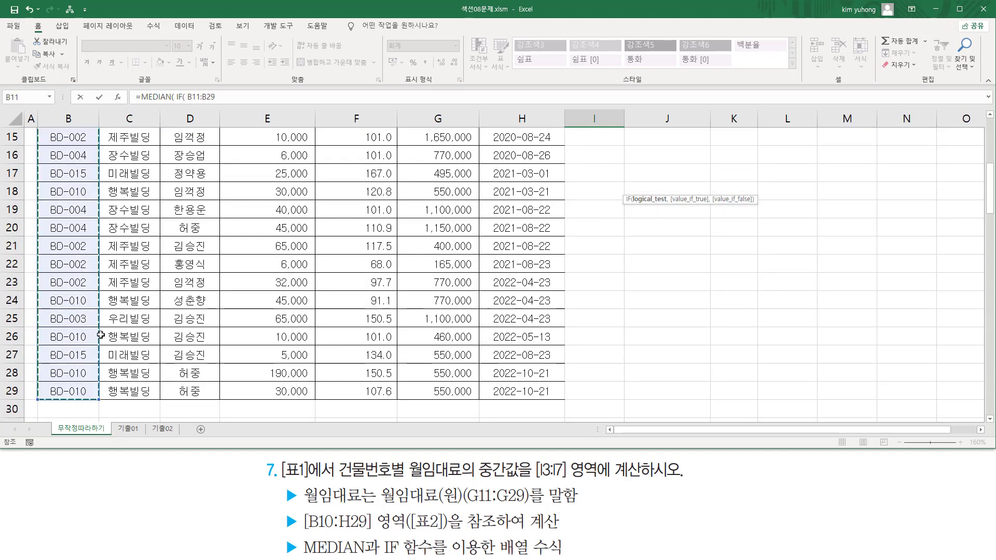
{"action": "scroll", "coordinate": [83, 363], "scroll_direction": "up", "scroll_amount": 5}
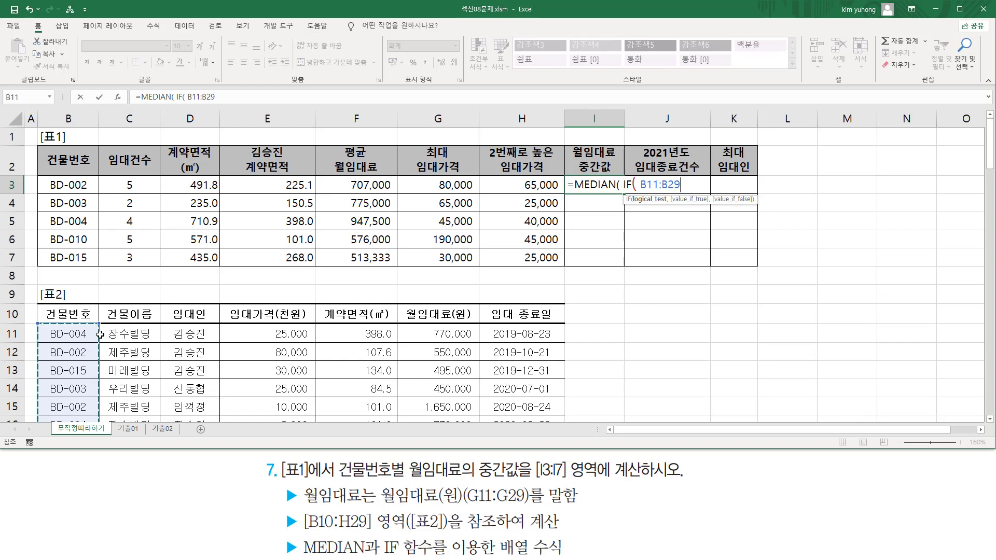
{"action": "type", "text": "="}
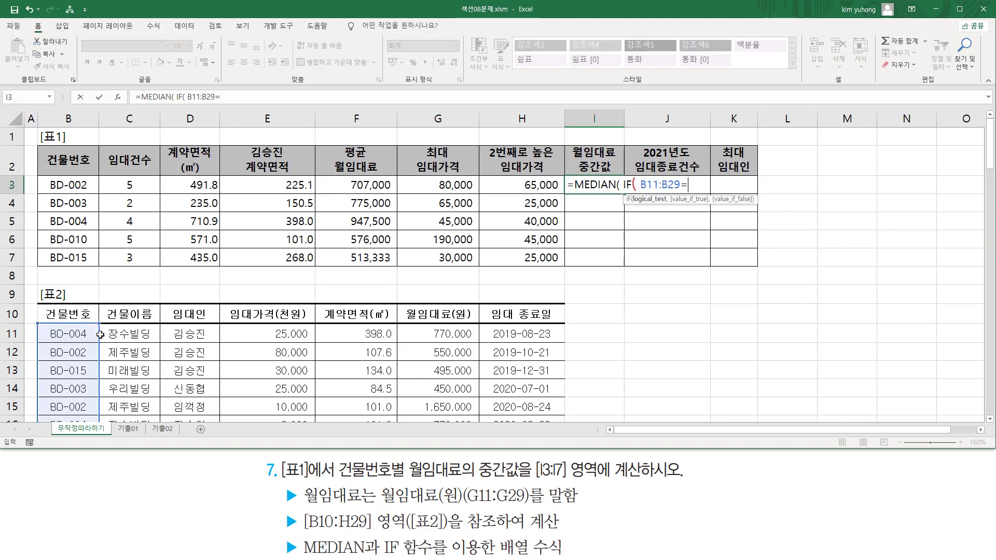
{"action": "left_click", "coordinate": [75, 184]}
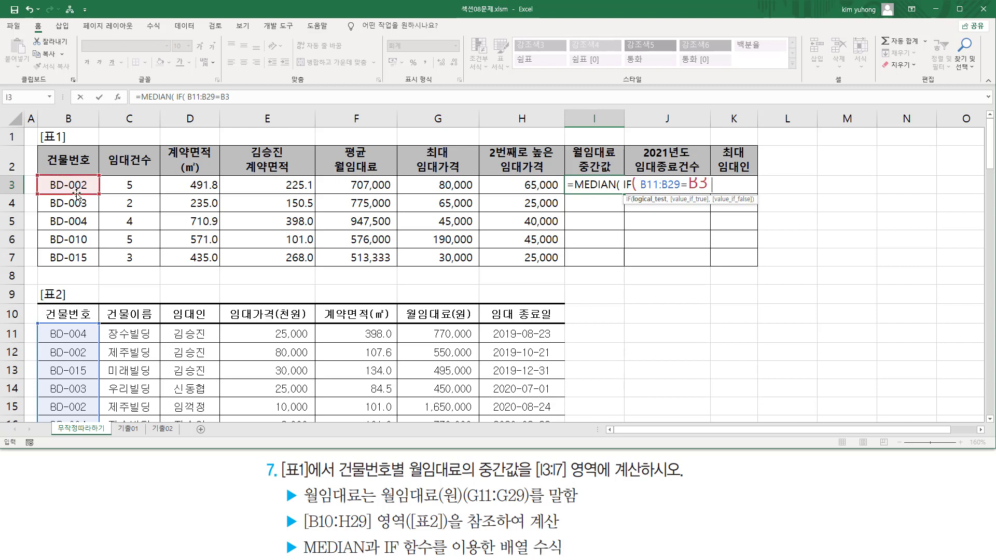
Complete the I3 formula with monthly rent range G11:G29 as the IF result, closing both functions
{"action": "type", "text": ","}
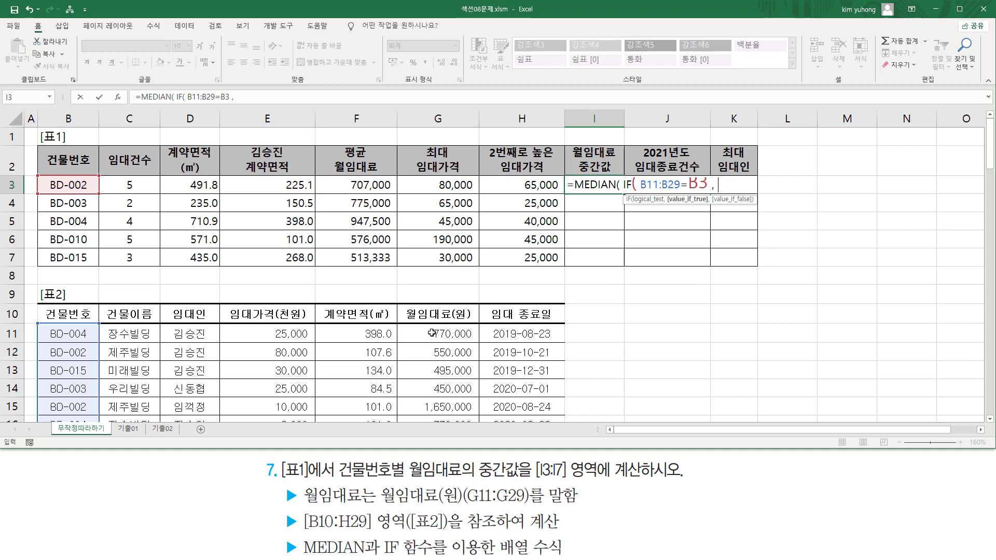
{"action": "left_click_drag", "start_coordinate": [432, 333], "coordinate": [434, 469]}
{"action": "scroll", "coordinate": [463, 343], "scroll_direction": "up", "scroll_amount": 3}
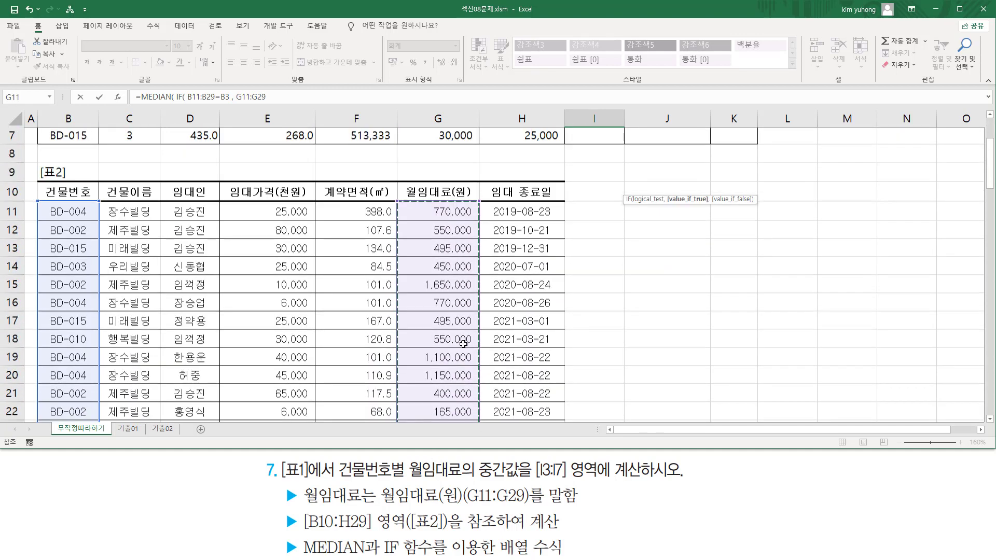
{"action": "scroll", "coordinate": [464, 343], "scroll_direction": "up", "scroll_amount": 2}
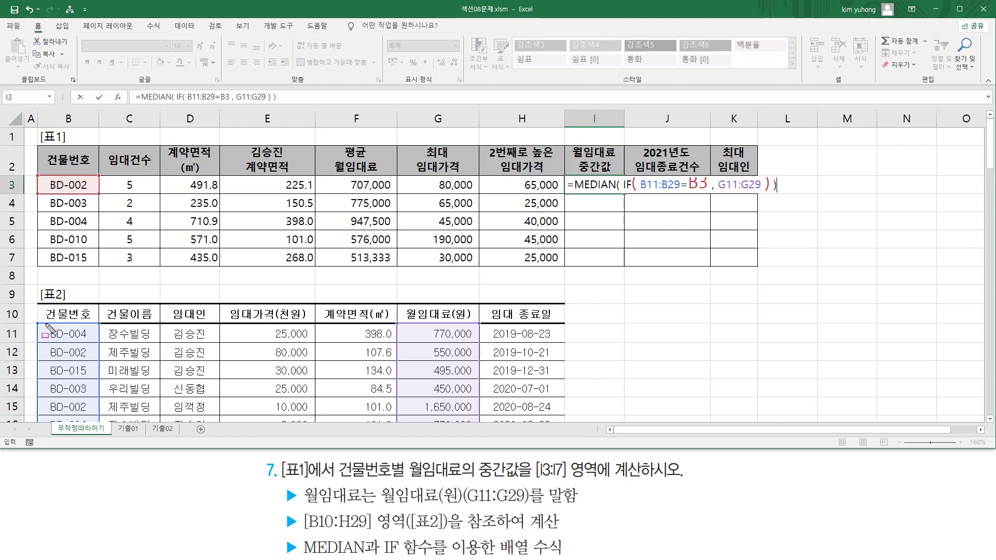
{"action": "left_click_drag", "start_coordinate": [47, 325], "coordinate": [90, 422]}
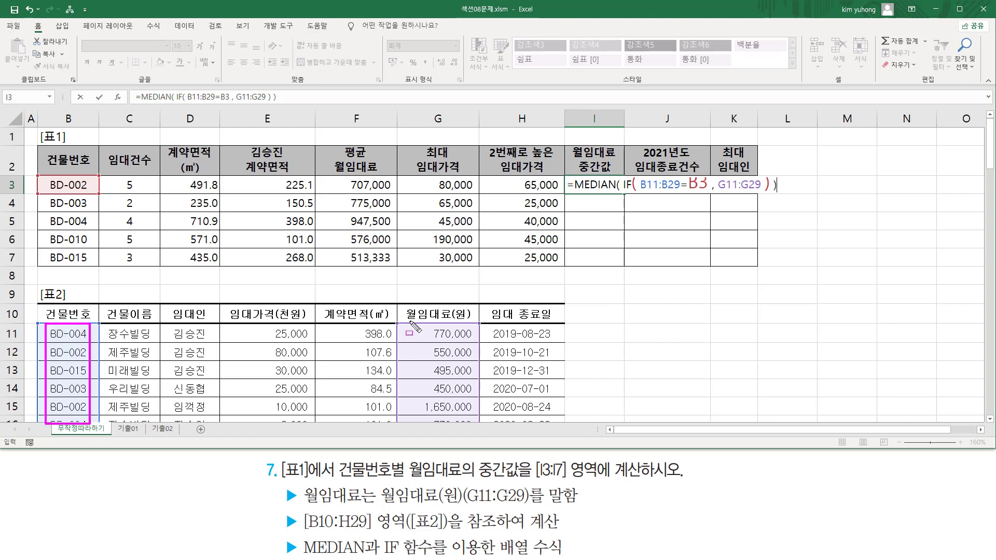
{"action": "left_click_drag", "start_coordinate": [410, 322], "coordinate": [477, 424]}
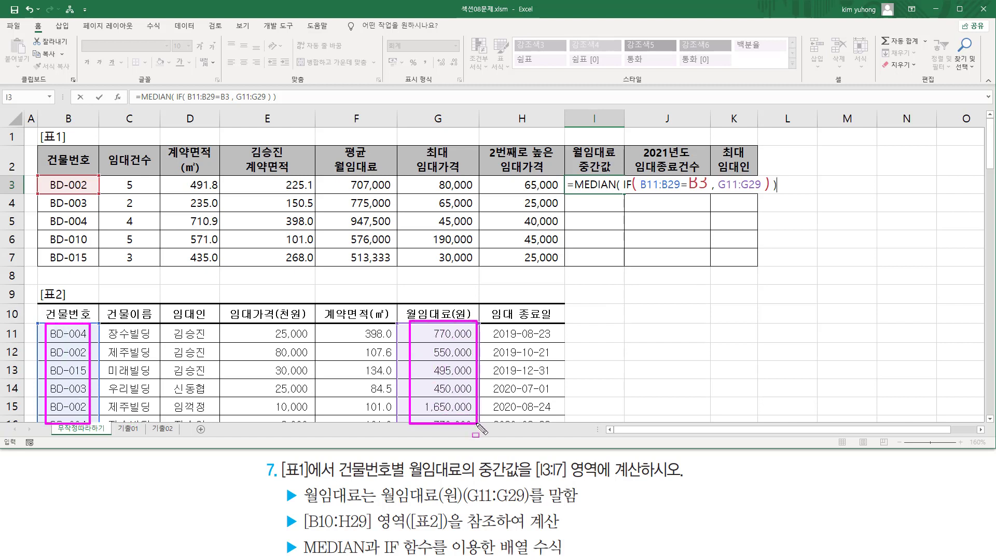
{"action": "key", "text": "Escape"}
Make both ranges in the I3 MEDIAN formula absolute, $B$11:$B$29 and $G$11:$G$29, leaving B3 relative
{"action": "left_click_drag", "start_coordinate": [652, 185], "coordinate": [675, 185]}
{"action": "key", "text": "F4"}
{"action": "left_click", "coordinate": [758, 183]}
{"action": "key", "text": "F4"}
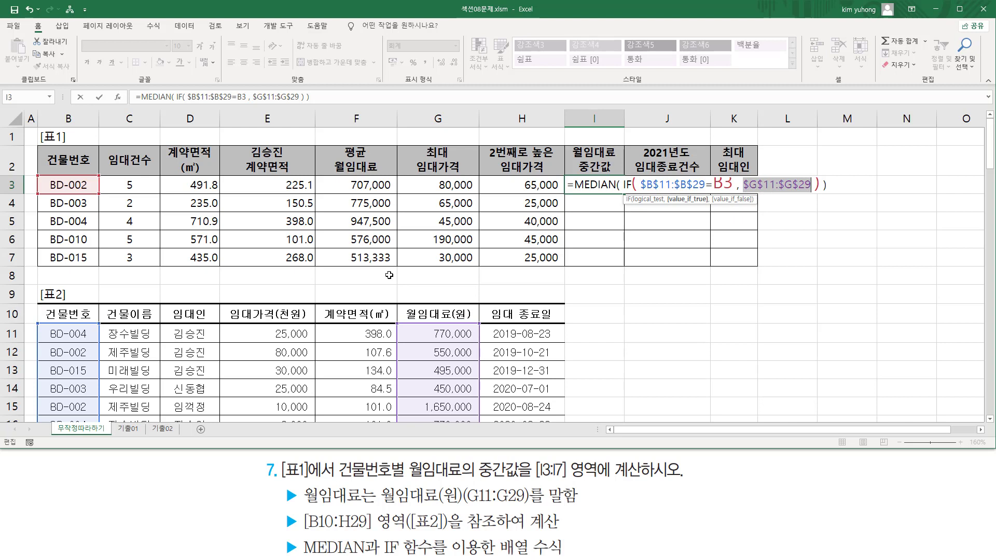
Enter the I3 MEDIAN formula as an array formula and fill it down through I7
{"action": "key", "text": "ctrl+shift+Return"}
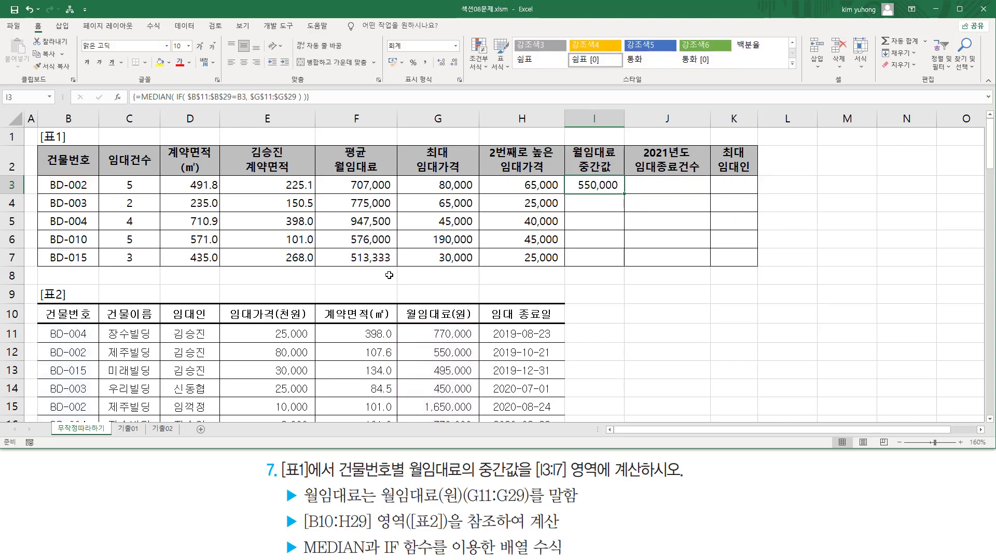
{"action": "left_click_drag", "start_coordinate": [625, 193], "coordinate": [628, 267]}
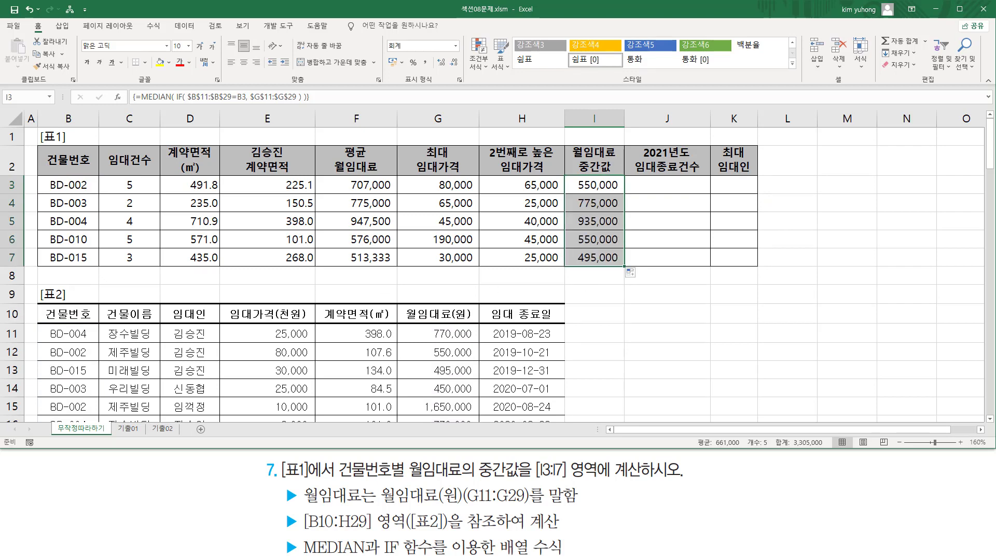
Put a text copy of the formula, =MEDIAN( IF( $B$11:$B$29=B3, $G$11:$G$29 ) ), in F8
{"action": "key", "text": "ctrl+c"}
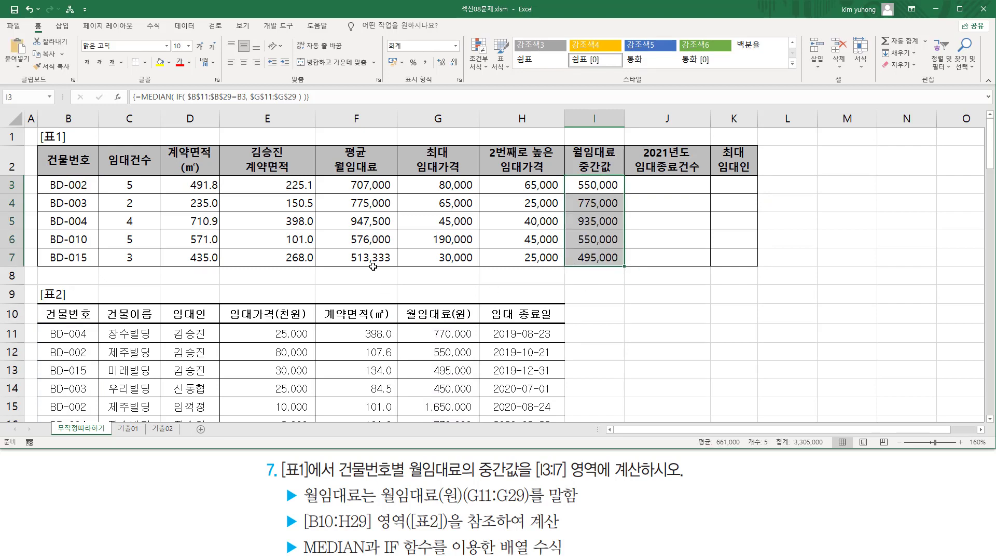
{"action": "left_click", "coordinate": [343, 275]}
{"action": "key", "text": "ctrl+v"}
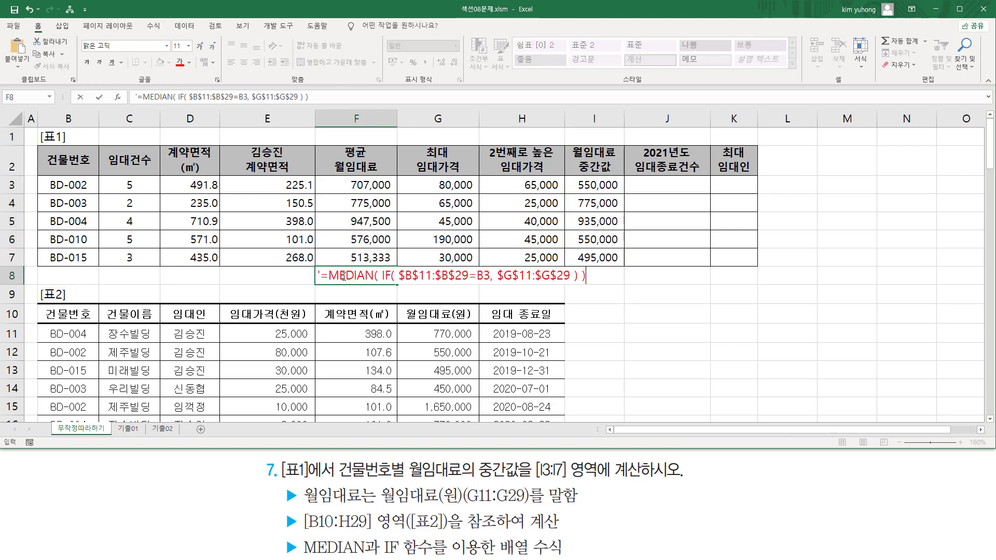
{"action": "key", "text": "Return"}
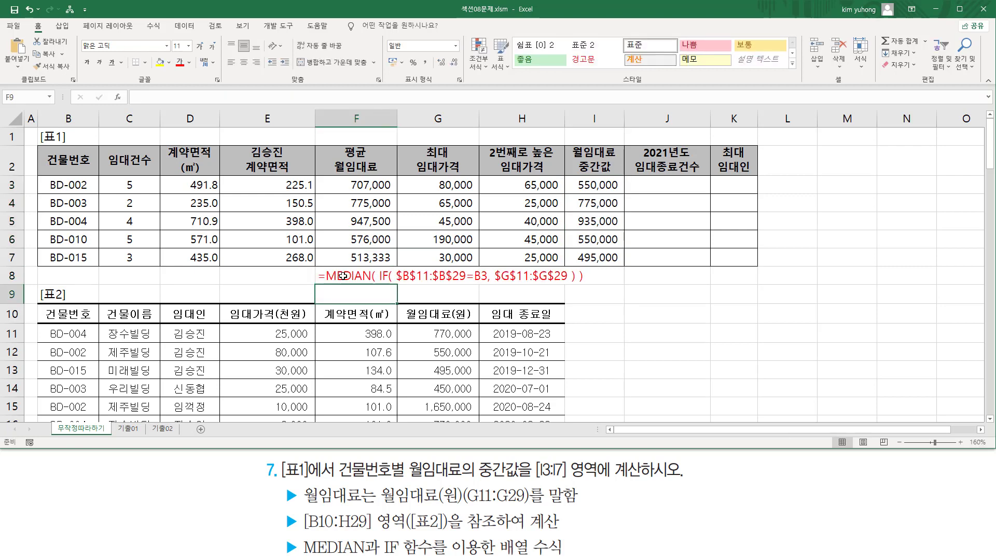
{"action": "left_click", "coordinate": [514, 334]}
{"action": "key", "text": "Down"}
{"action": "key", "text": "Down"}
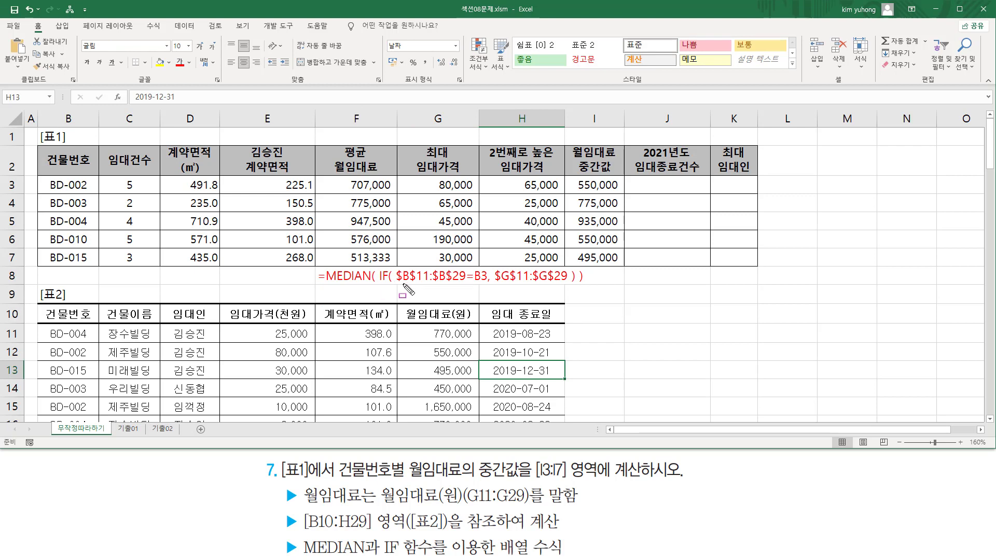
{"action": "left_click_drag", "start_coordinate": [396, 283], "coordinate": [572, 284]}
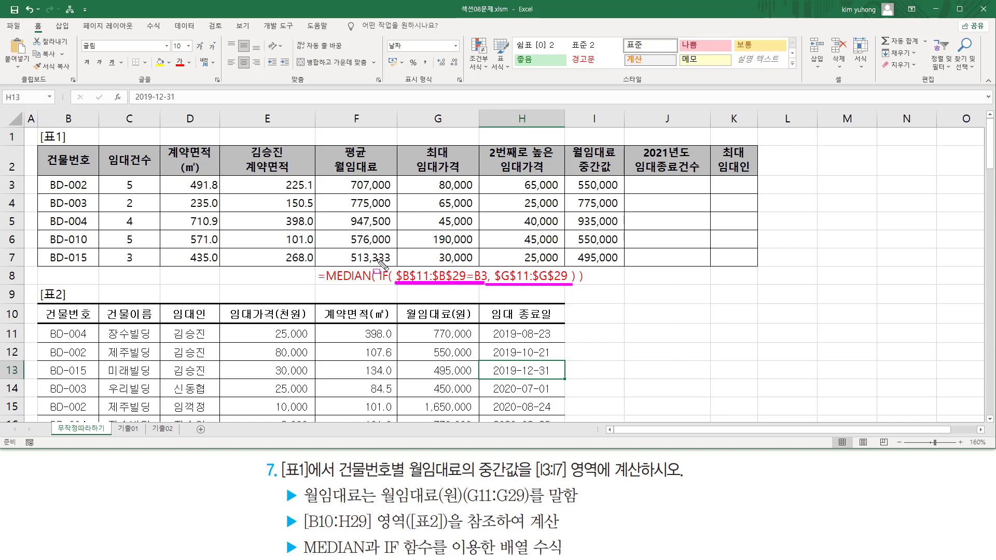
{"action": "mouse_move", "coordinate": [380, 260]}
{"action": "left_mouse_down"}
{"action": "mouse_move", "coordinate": [431, 290]}
{"action": "mouse_move", "coordinate": [575, 288]}
{"action": "left_mouse_up"}
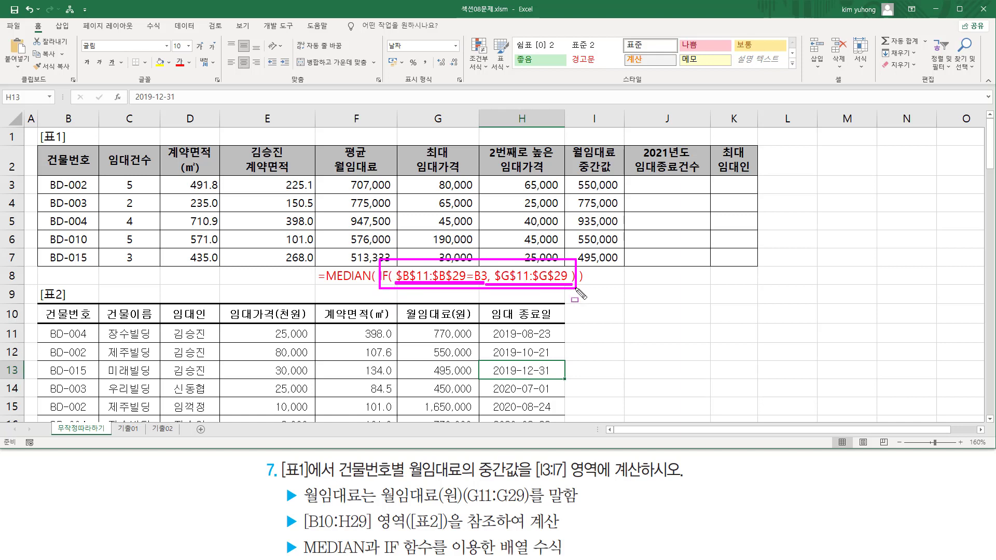
Examine the task for J3:J7: count each building's 2021 lease endings from H11:H29 with a SUM and YEAR array formula
{"action": "left_click_drag", "start_coordinate": [319, 285], "coordinate": [367, 284]}
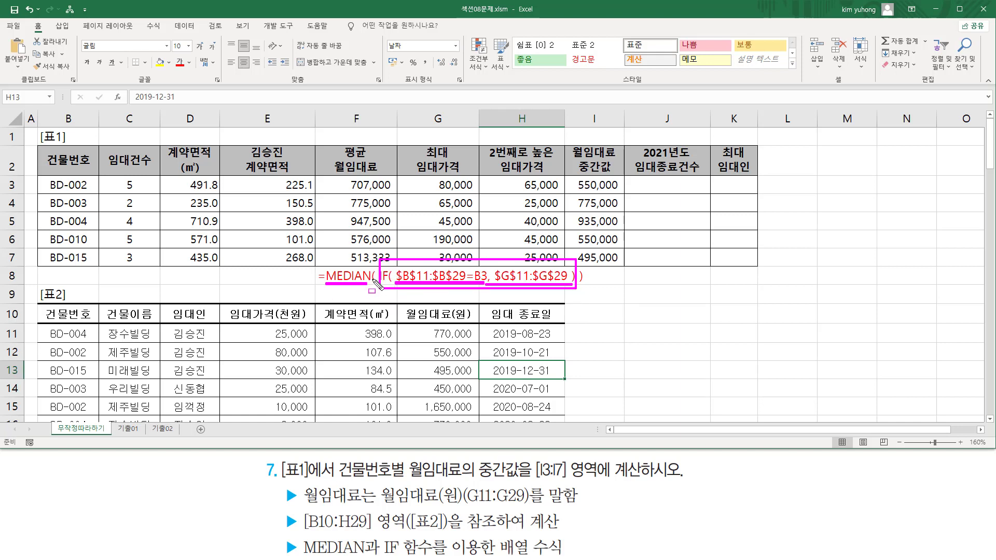
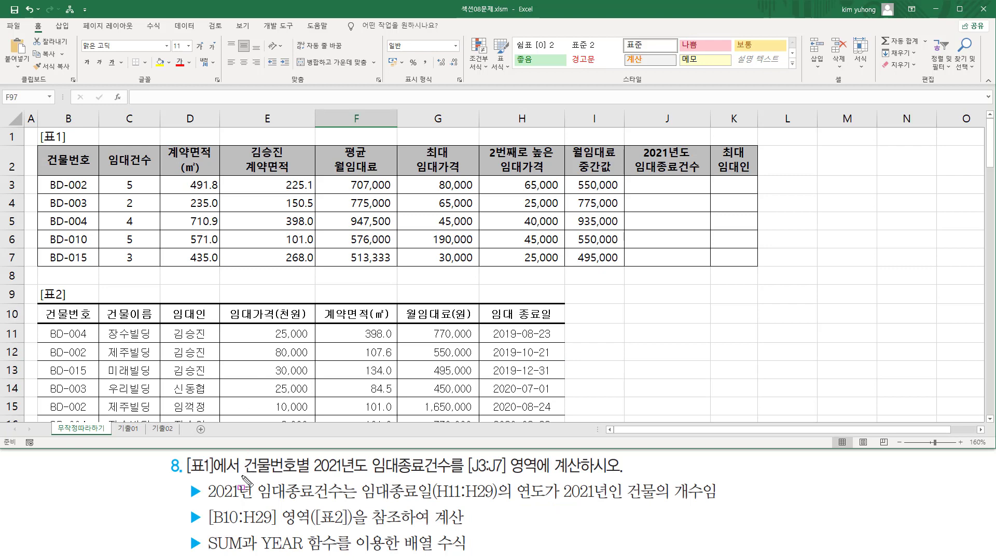
{"action": "mouse_move", "coordinate": [242, 476]}
{"action": "left_mouse_down"}
{"action": "mouse_move", "coordinate": [306, 476]}
{"action": "mouse_move", "coordinate": [315, 457]}
{"action": "mouse_move", "coordinate": [347, 475]}
{"action": "mouse_move", "coordinate": [450, 476]}
{"action": "left_mouse_up"}
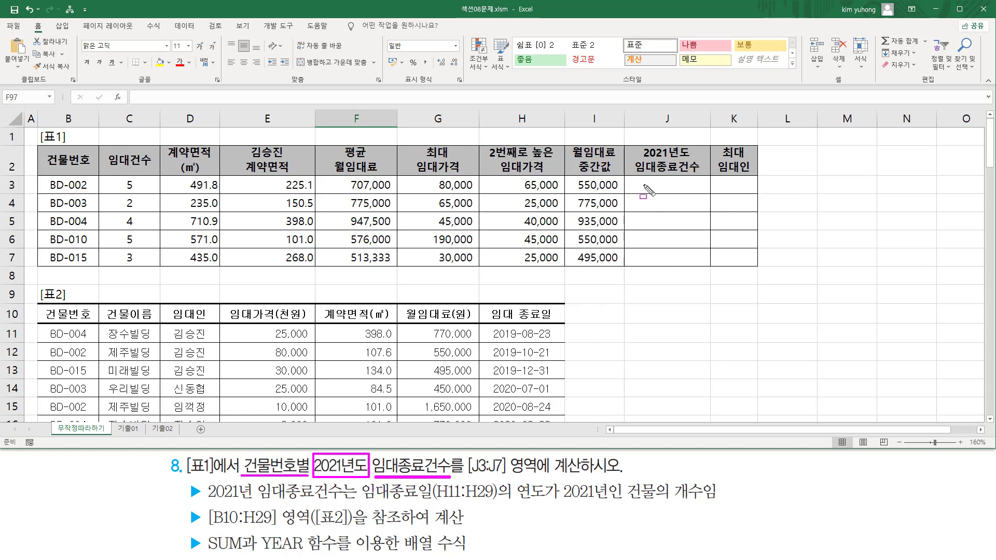
{"action": "left_click_drag", "start_coordinate": [644, 184], "coordinate": [699, 263]}
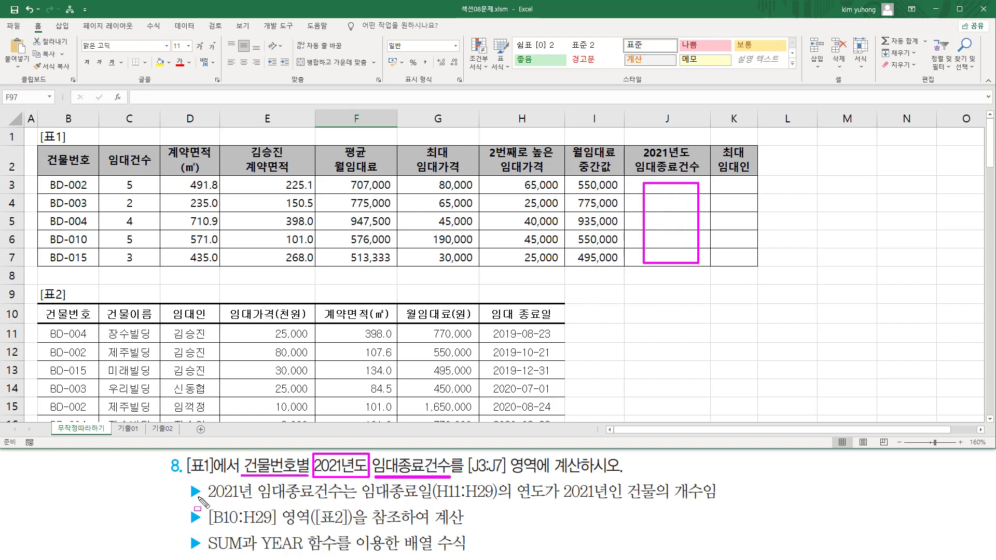
{"action": "mouse_move", "coordinate": [207, 501]}
{"action": "left_mouse_down"}
{"action": "mouse_move", "coordinate": [508, 502]}
{"action": "mouse_move", "coordinate": [511, 489]}
{"action": "mouse_move", "coordinate": [697, 501]}
{"action": "left_mouse_up"}
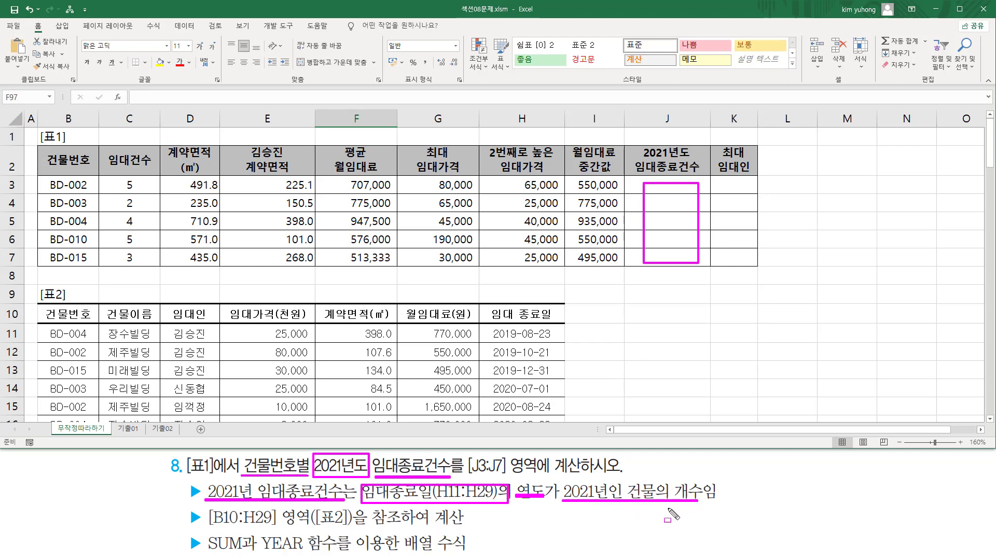
{"action": "left_click_drag", "start_coordinate": [644, 178], "coordinate": [694, 190]}
{"action": "mouse_move", "coordinate": [44, 177]}
{"action": "left_mouse_down"}
{"action": "mouse_move", "coordinate": [46, 190]}
{"action": "mouse_move", "coordinate": [92, 193]}
{"action": "left_mouse_up"}
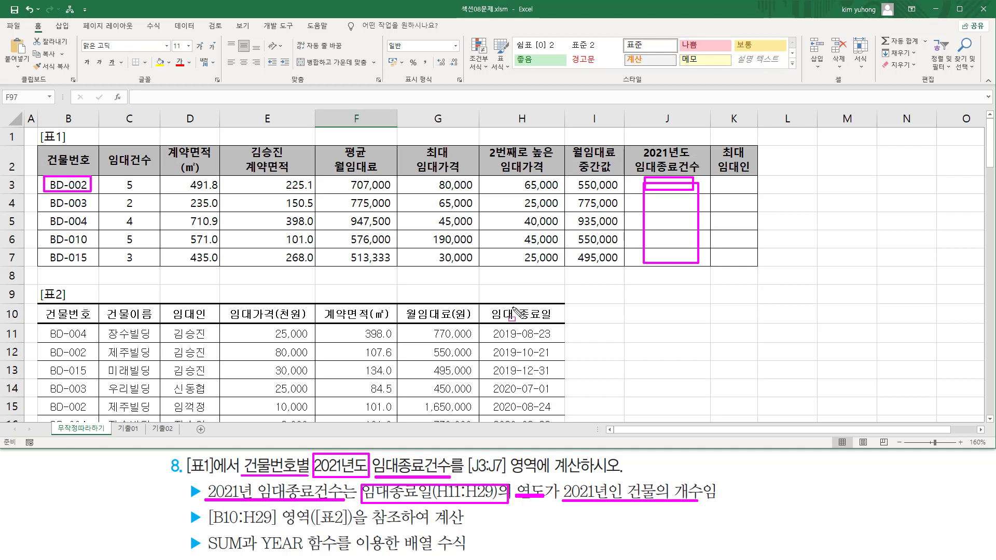
{"action": "mouse_move", "coordinate": [491, 325]}
{"action": "left_mouse_down"}
{"action": "mouse_move", "coordinate": [500, 358]}
{"action": "mouse_move", "coordinate": [554, 401]}
{"action": "mouse_move", "coordinate": [560, 427]}
{"action": "left_mouse_up"}
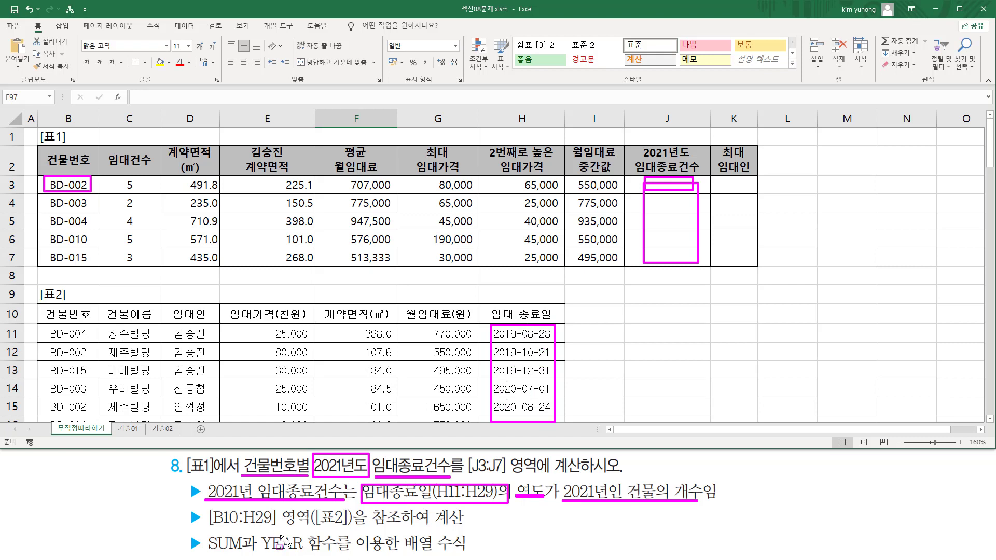
{"action": "left_click_drag", "start_coordinate": [262, 551], "coordinate": [305, 551]}
{"action": "mouse_move", "coordinate": [214, 528]}
{"action": "left_mouse_down"}
{"action": "mouse_move", "coordinate": [206, 556]}
{"action": "mouse_move", "coordinate": [244, 545]}
{"action": "mouse_move", "coordinate": [243, 528]}
{"action": "left_mouse_up"}
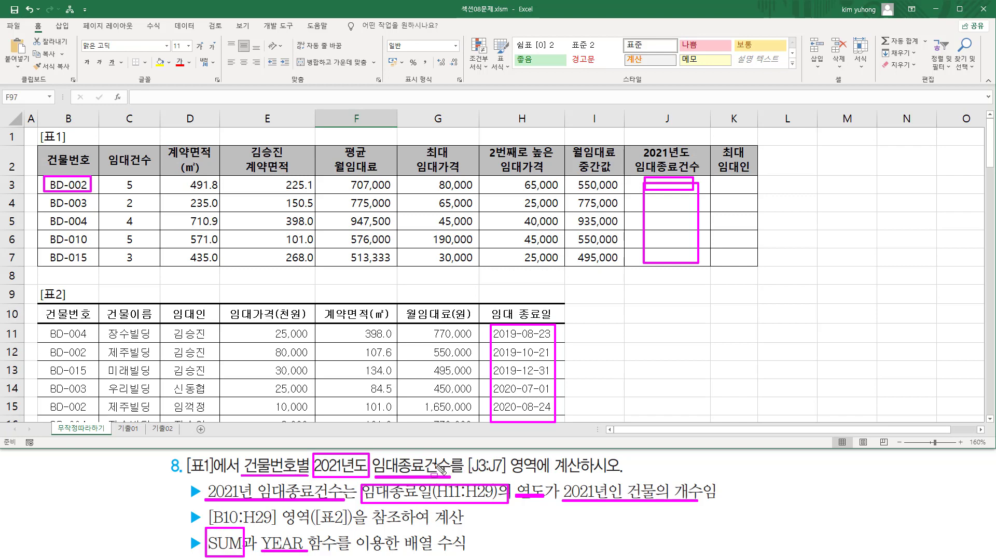
{"action": "mouse_move", "coordinate": [427, 452]}
{"action": "left_mouse_down"}
{"action": "mouse_move", "coordinate": [424, 475]}
{"action": "mouse_move", "coordinate": [455, 478]}
{"action": "left_mouse_up"}
{"action": "key", "text": "Escape"}
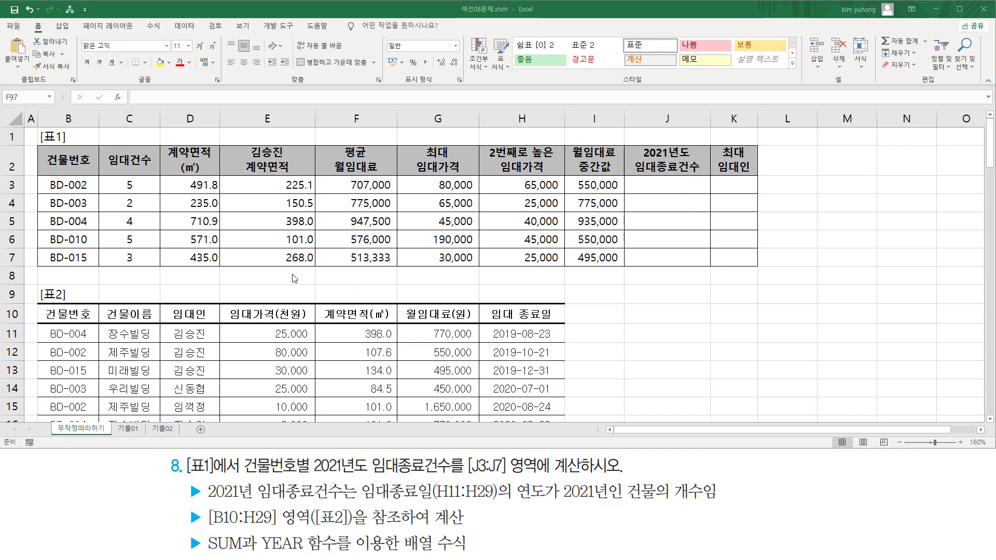
Put the formula pattern SUM( (조건1) * (조건2) ) as text in E8
{"action": "left_click", "coordinate": [270, 277]}
{"action": "type", "text": "SUM( (조건1) * (조건2) )"}
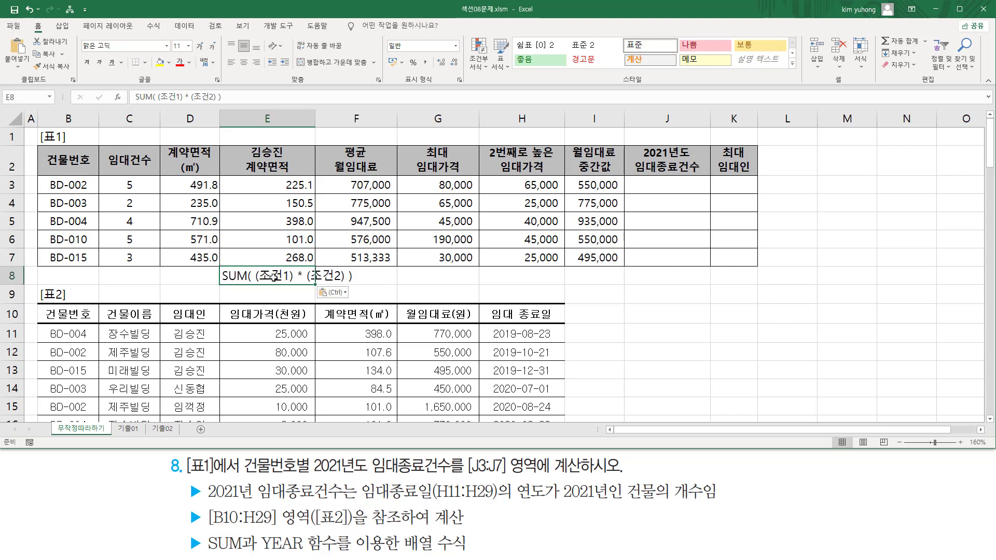
{"action": "left_click", "coordinate": [438, 271]}
{"action": "key", "text": "ctrl+2"}
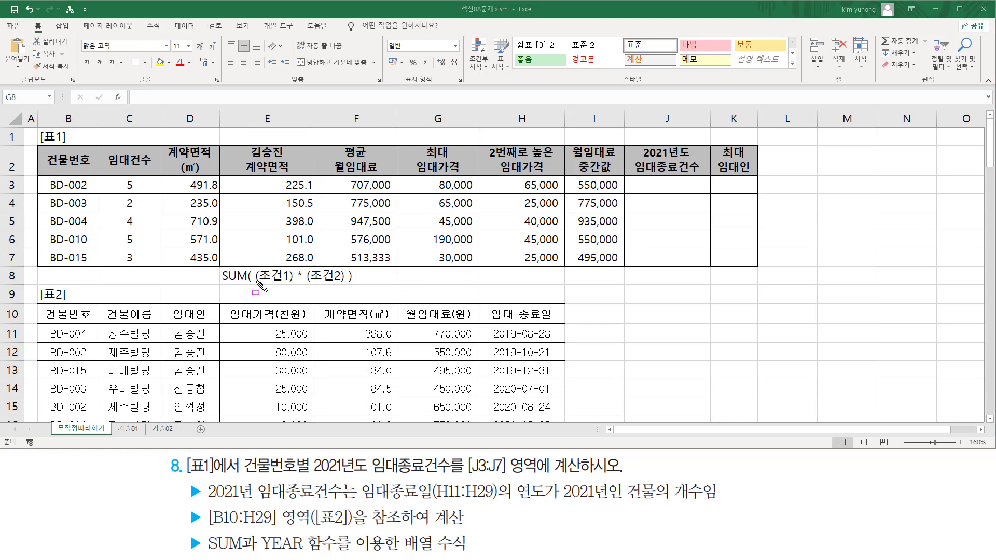
{"action": "left_click_drag", "start_coordinate": [255, 271], "coordinate": [348, 284]}
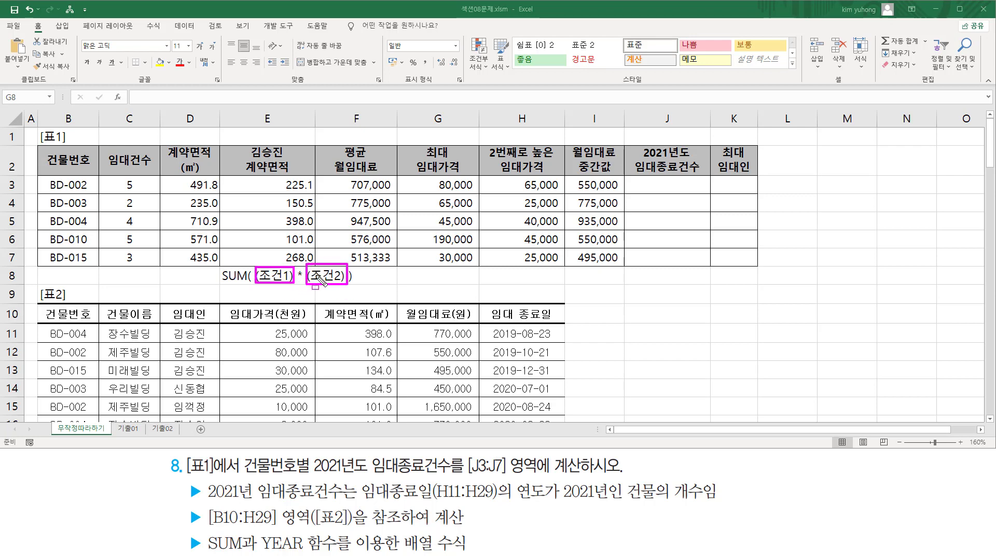
{"action": "left_click_drag", "start_coordinate": [294, 279], "coordinate": [302, 279]}
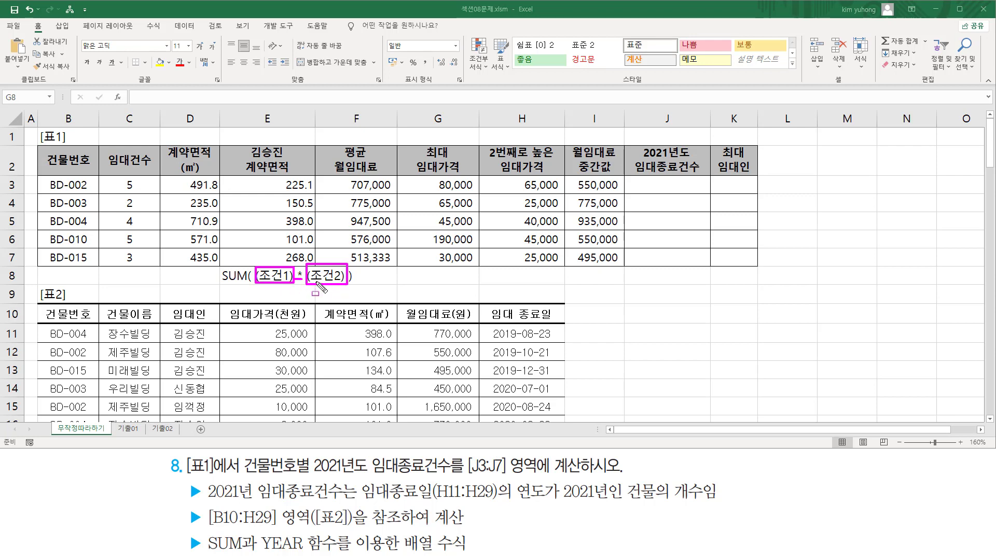
{"action": "key", "text": "Escape"}
Start a SUM formula in J3 with the parenthesised first condition that building numbers B11:B29 equal B3
{"action": "left_click", "coordinate": [646, 187]}
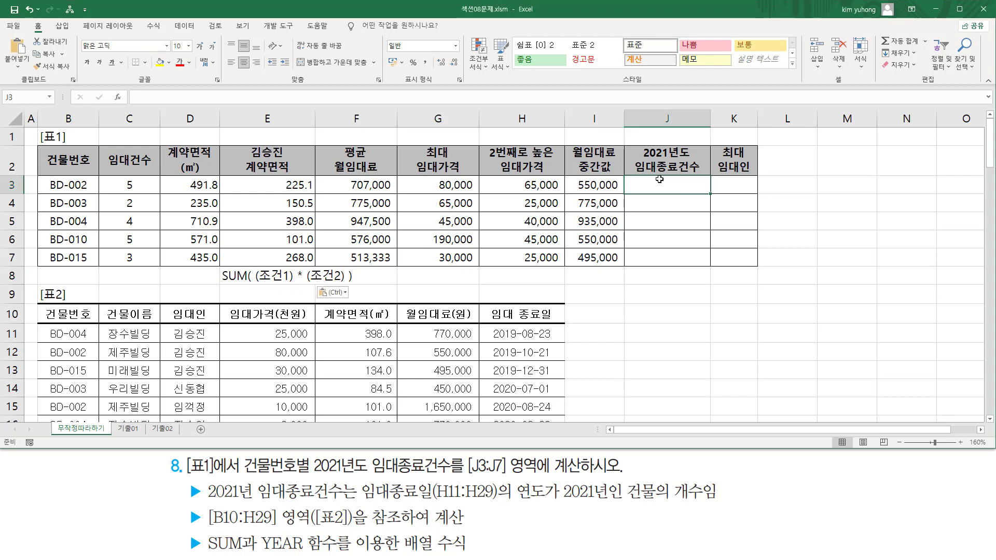
{"action": "type", "text": "=SUM"}
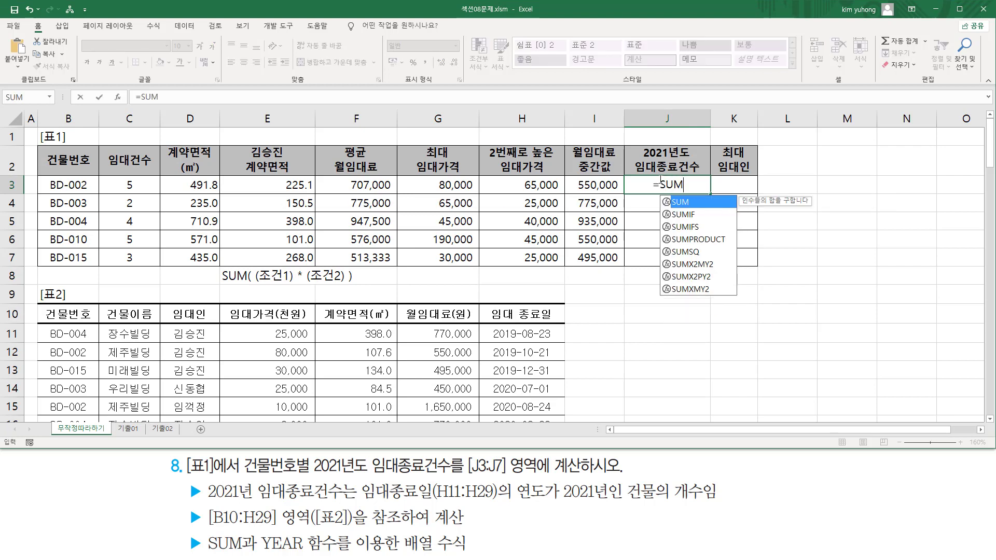
{"action": "type", "text": "("}
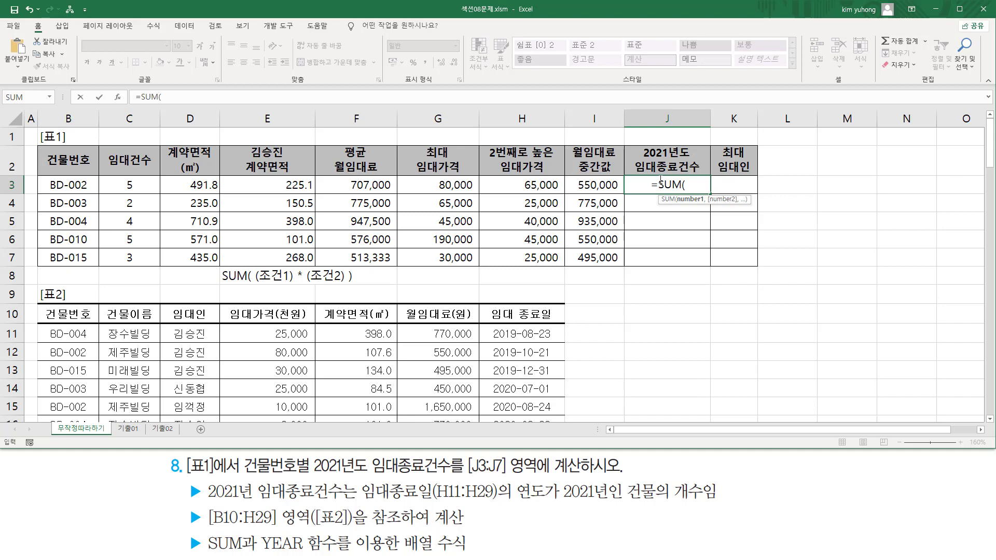
{"action": "type", "text": " ("}
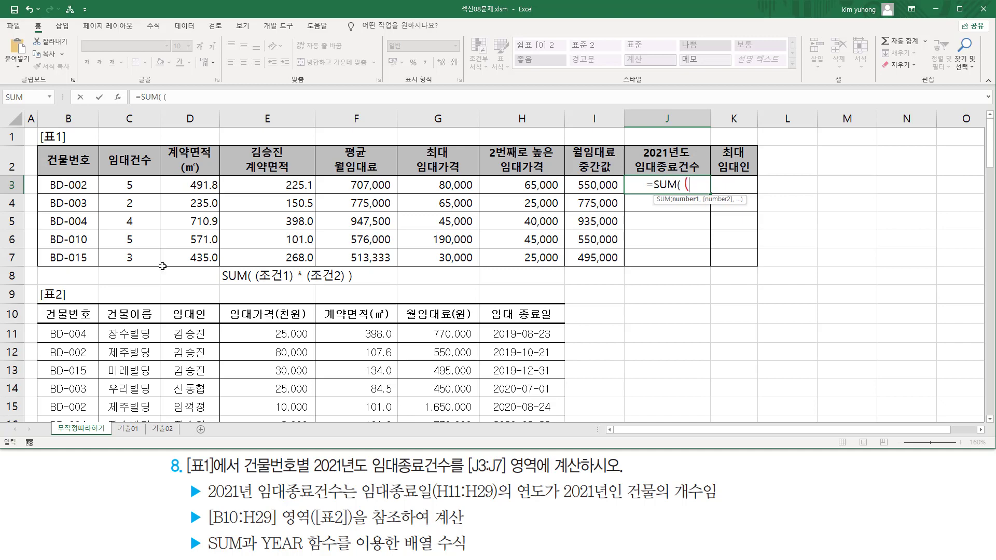
{"action": "left_click", "coordinate": [81, 333]}
{"action": "scroll", "coordinate": [83, 332], "scroll_direction": "down", "scroll_amount": 5}
{"action": "left_click", "coordinate": [80, 387], "text": "shift"}
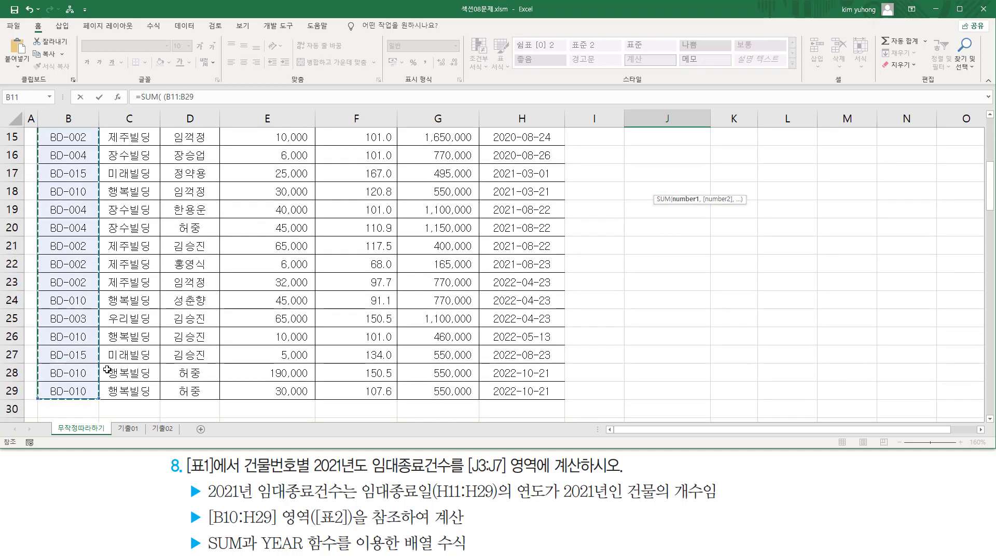
{"action": "scroll", "coordinate": [86, 332], "scroll_direction": "up", "scroll_amount": 5}
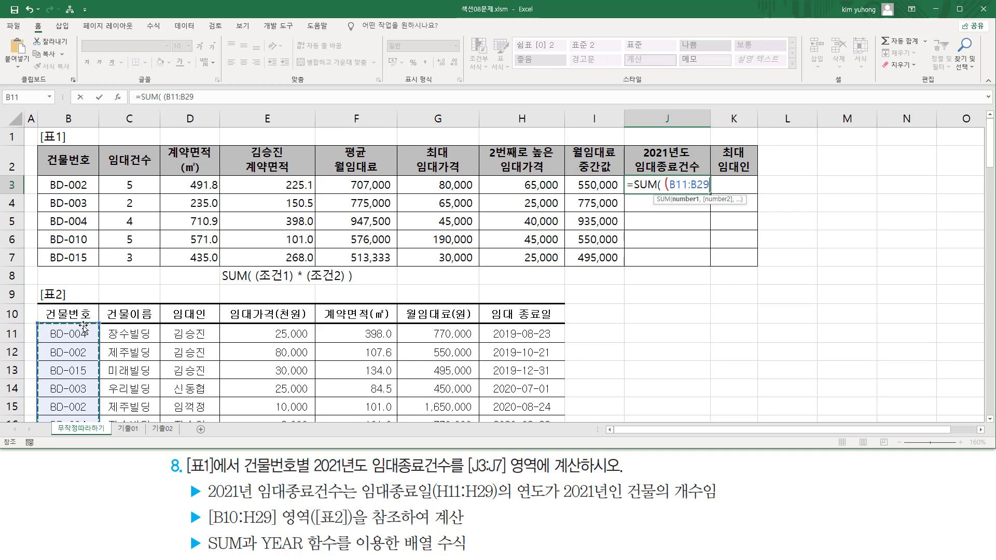
{"action": "type", "text": "="}
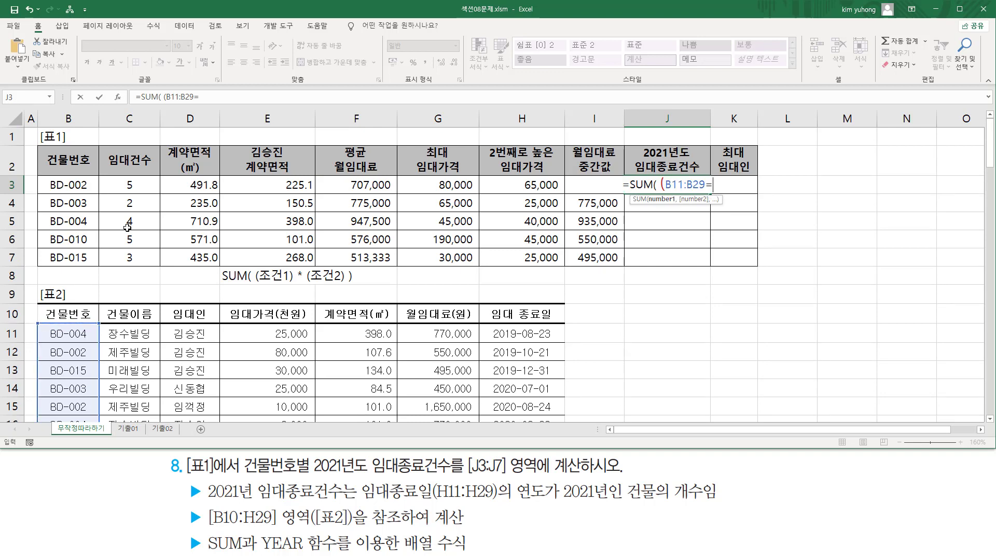
{"action": "left_click", "coordinate": [83, 184]}
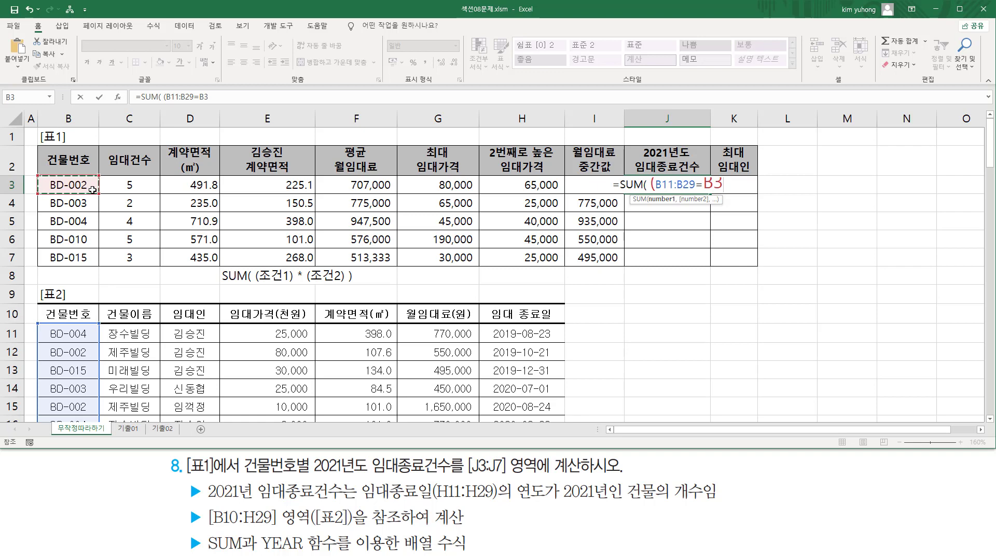
{"action": "type", "text": ")"}
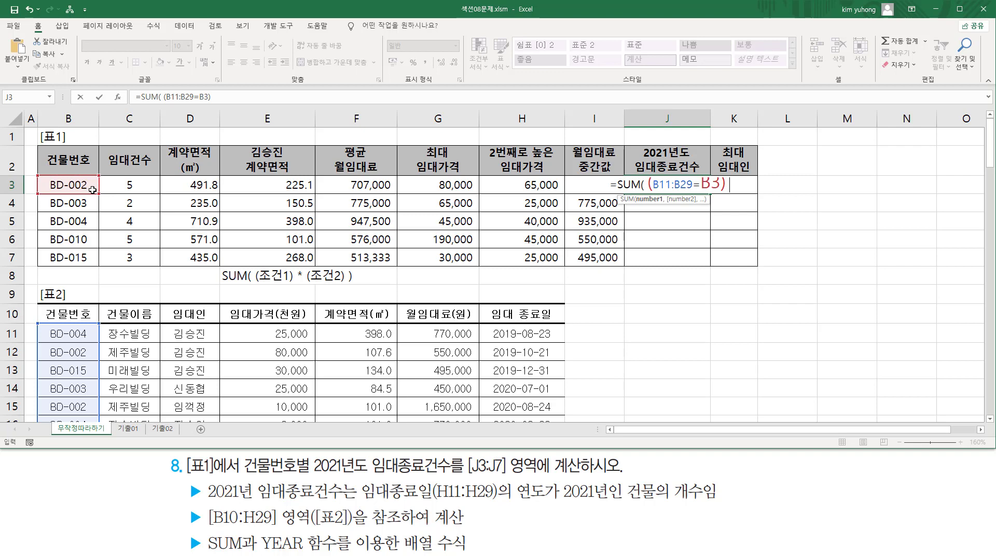
Multiply the first condition in the J3 formula by a parenthesised second one starting with YEAR of the lease end dates H11:H29
{"action": "type", "text": " *"}
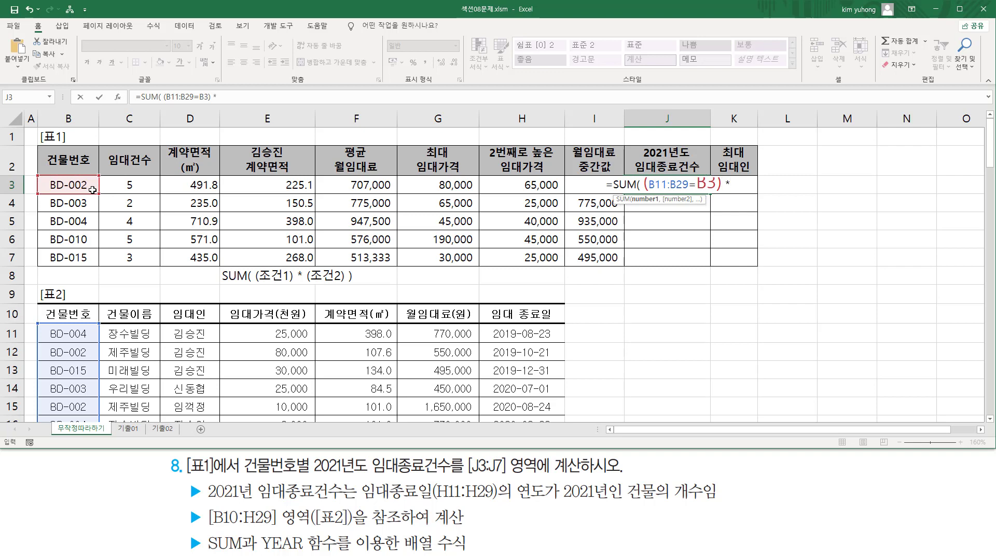
{"action": "type", "text": " ("}
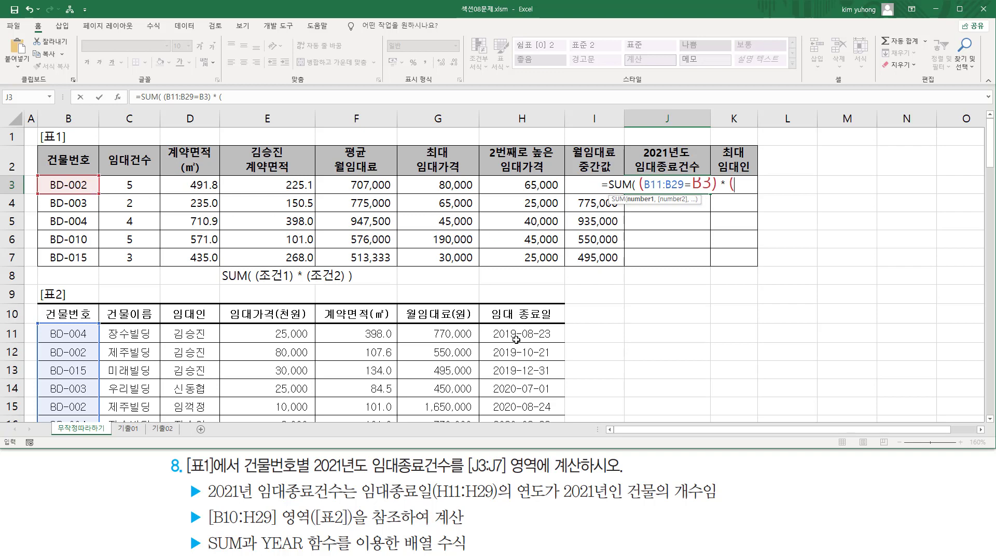
{"action": "type", "text": "YEAR("}
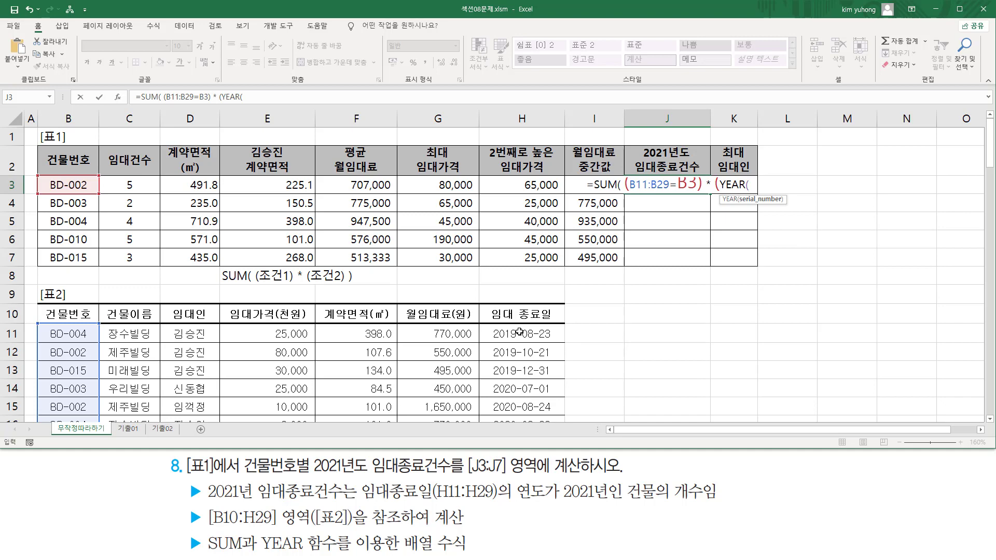
{"action": "left_click", "coordinate": [519, 331]}
{"action": "scroll", "coordinate": [562, 325], "scroll_direction": "down", "scroll_amount": 4}
{"action": "scroll", "coordinate": [563, 325], "scroll_direction": "down", "scroll_amount": 3}
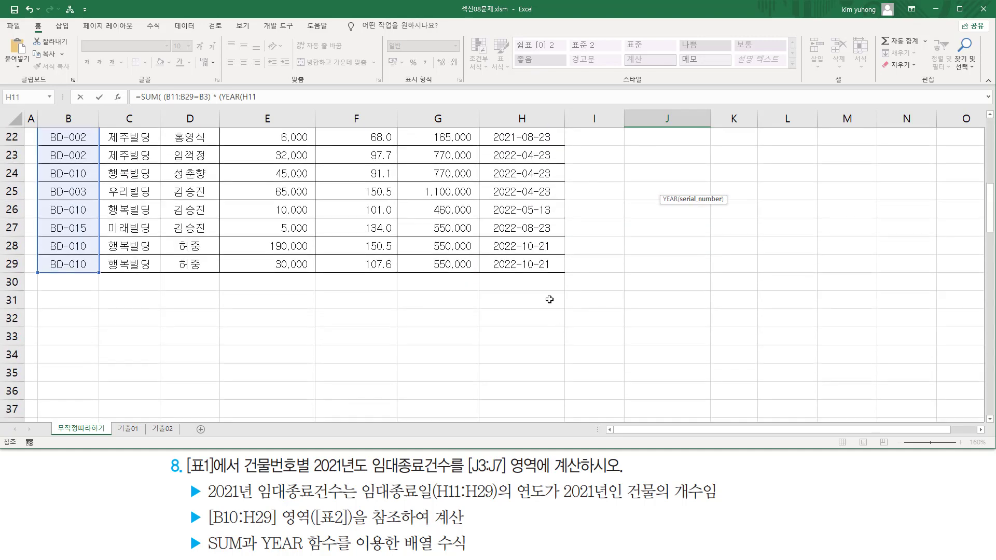
{"action": "left_click", "coordinate": [537, 261], "text": "shift"}
{"action": "scroll", "coordinate": [551, 280], "scroll_direction": "up", "scroll_amount": 7}
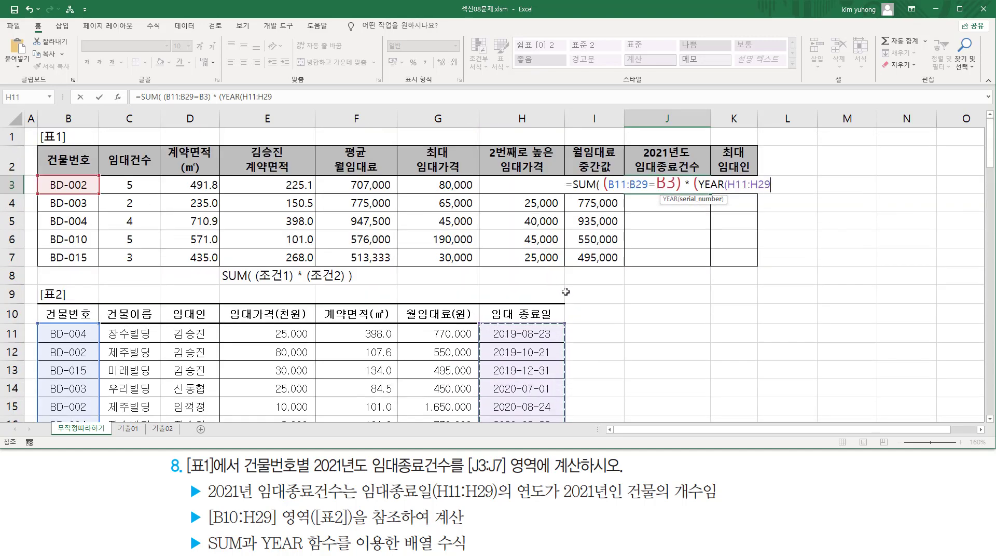
{"action": "type", "text": ")"}
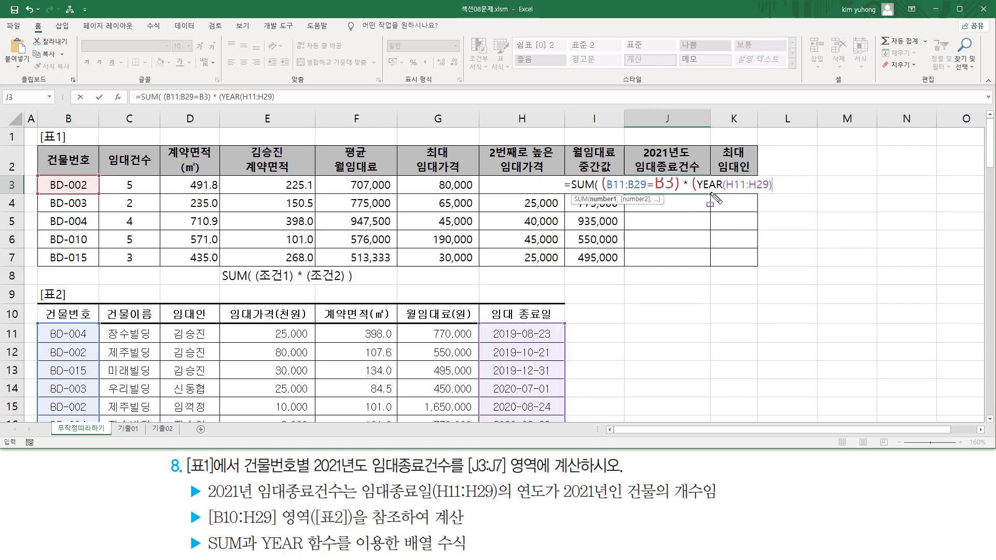
{"action": "left_click_drag", "start_coordinate": [700, 192], "coordinate": [772, 191]}
{"action": "key", "text": "Escape"}
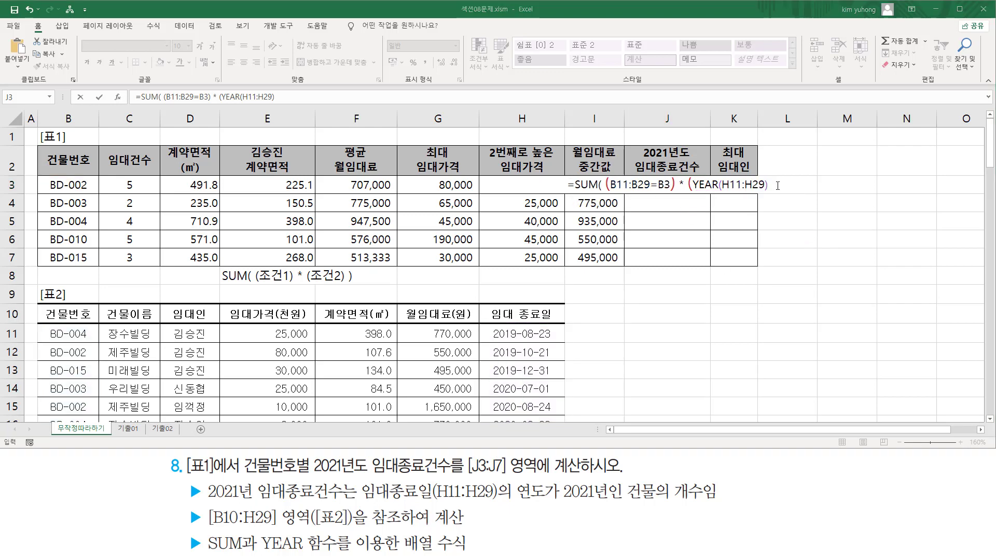
{"action": "left_click", "coordinate": [773, 186]}
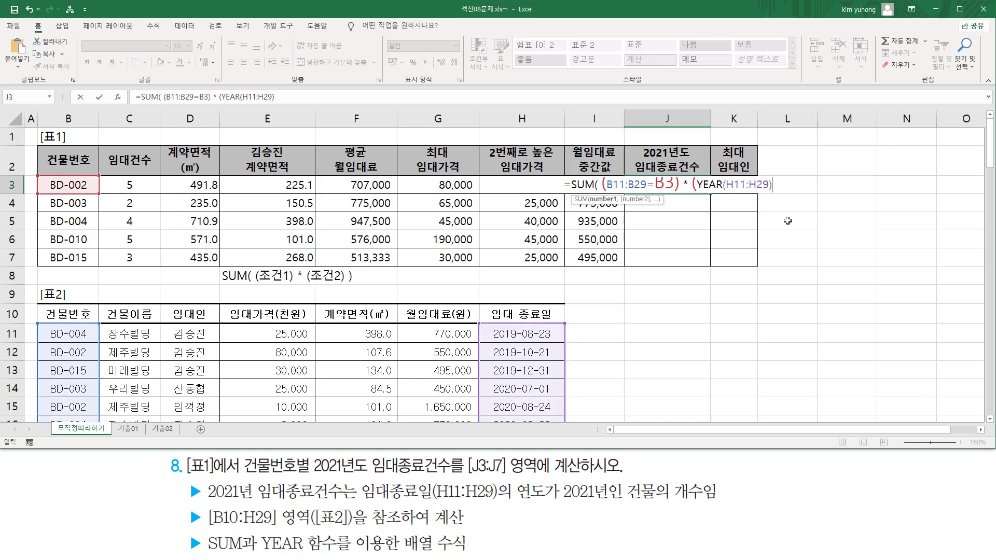
Complete the second condition in the J3 formula with =2021 and close the SUM function
{"action": "type", "text": "=2021"}
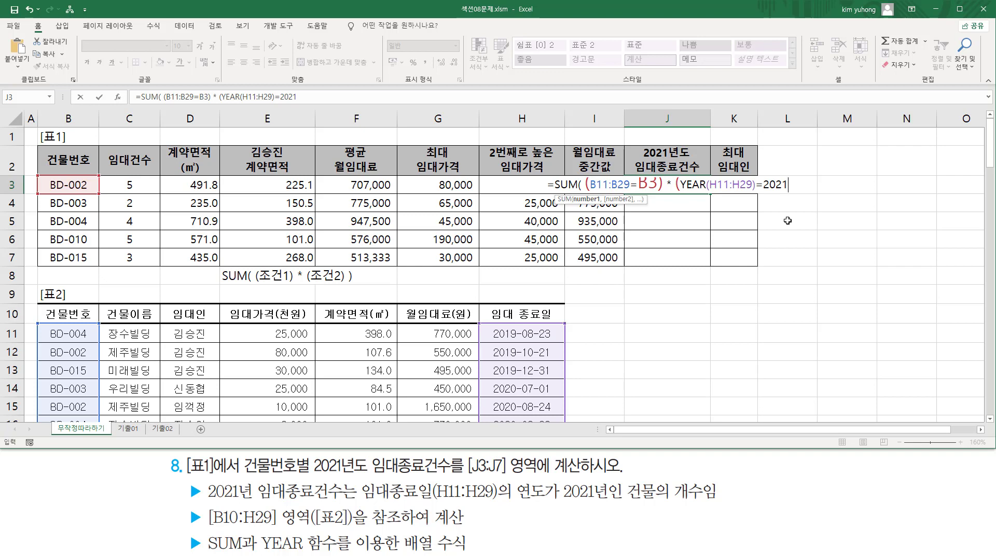
{"action": "type", "text": ")"}
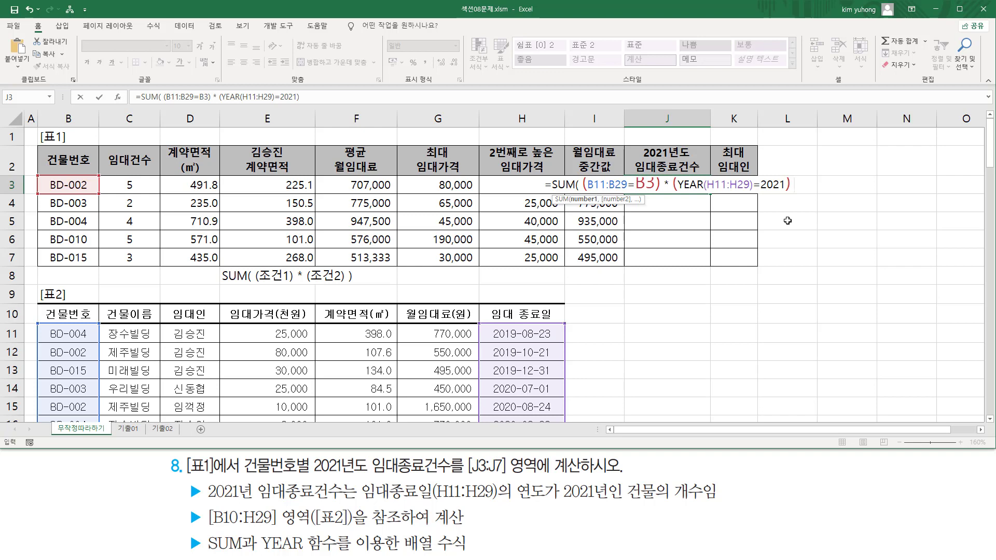
{"action": "type", "text": ")"}
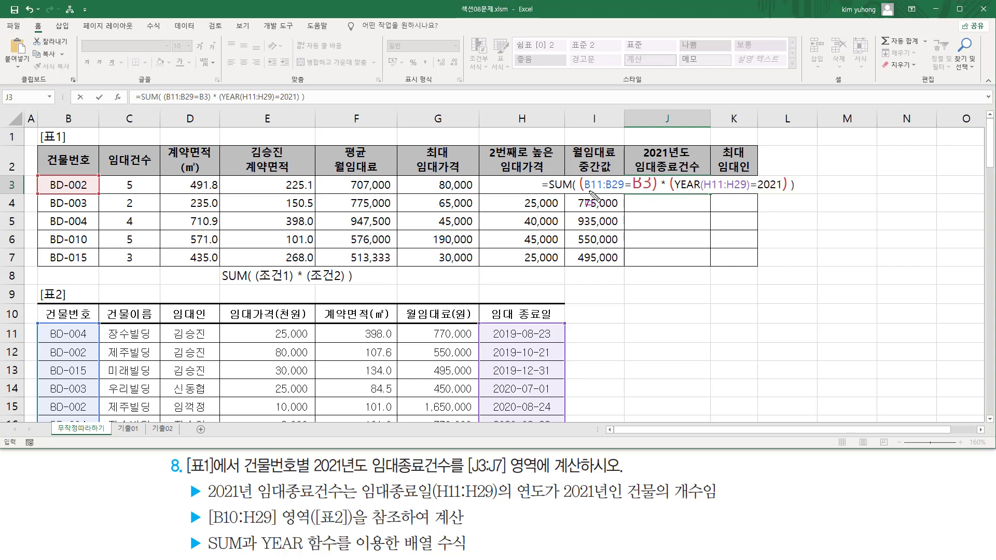
{"action": "left_click_drag", "start_coordinate": [584, 190], "coordinate": [781, 195]}
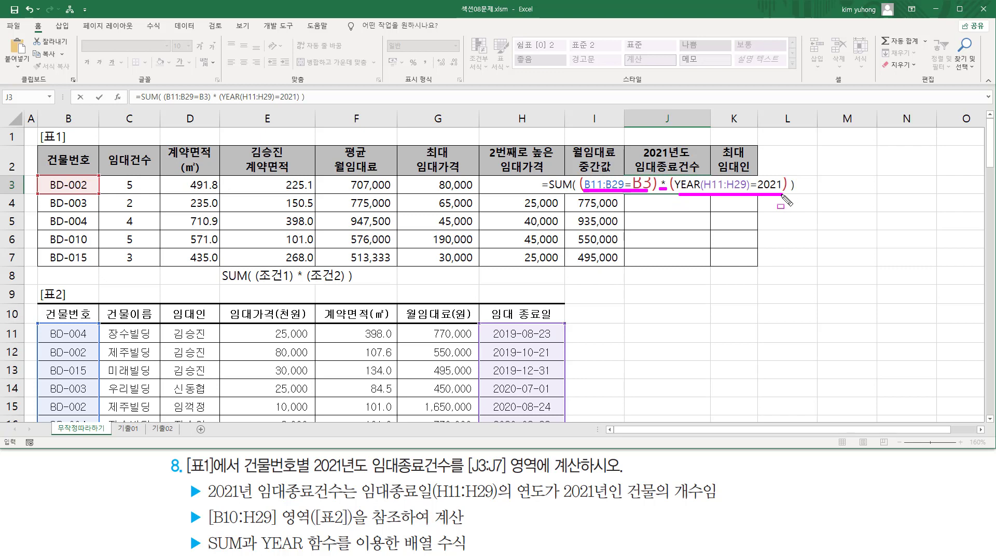
{"action": "left_click_drag", "start_coordinate": [680, 183], "coordinate": [747, 195]}
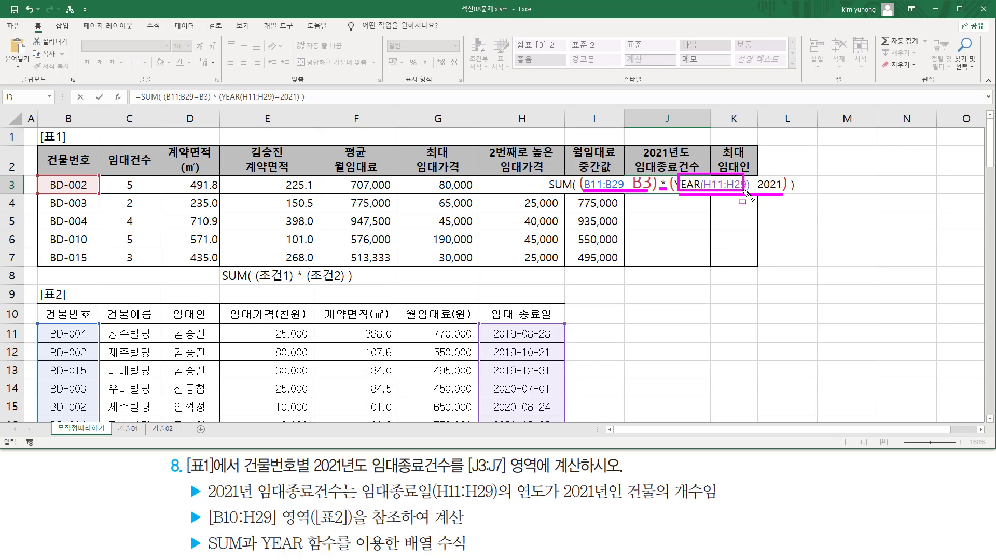
{"action": "left_click_drag", "start_coordinate": [743, 191], "coordinate": [781, 192]}
{"action": "left_click_drag", "start_coordinate": [45, 323], "coordinate": [92, 420]}
{"action": "left_click_drag", "start_coordinate": [491, 324], "coordinate": [558, 421]}
{"action": "key", "text": "Escape"}
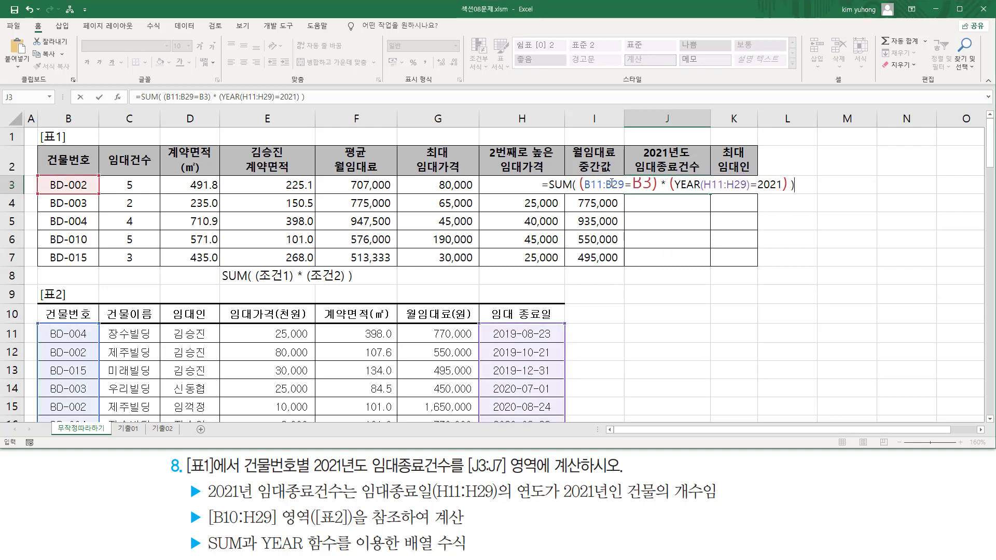
Make the ranges B11:B29 and H11:H29 absolute references in the J3 formula
{"action": "left_click_drag", "start_coordinate": [590, 185], "coordinate": [614, 187]}
{"action": "key", "text": "F4"}
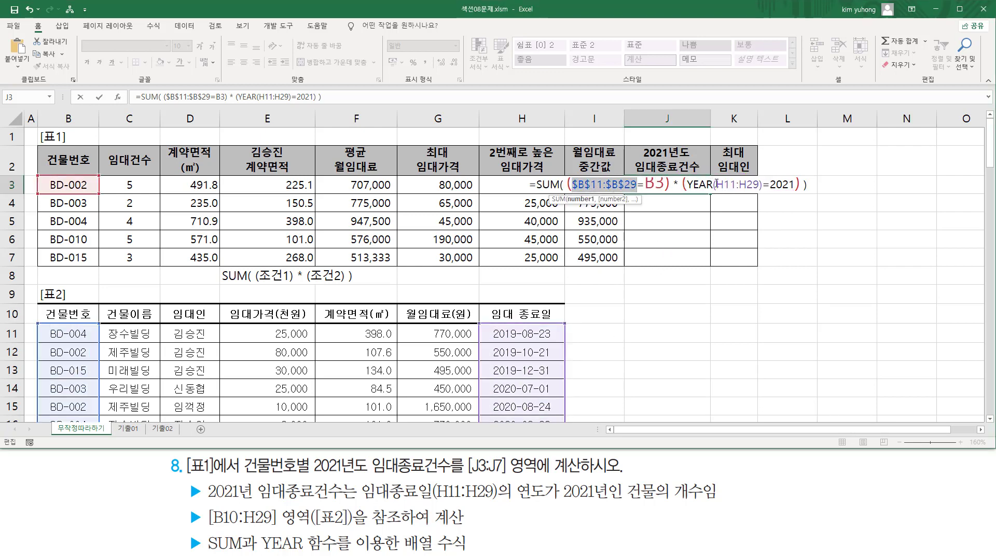
{"action": "left_click_drag", "start_coordinate": [718, 185], "coordinate": [760, 185]}
{"action": "key", "text": "F4"}
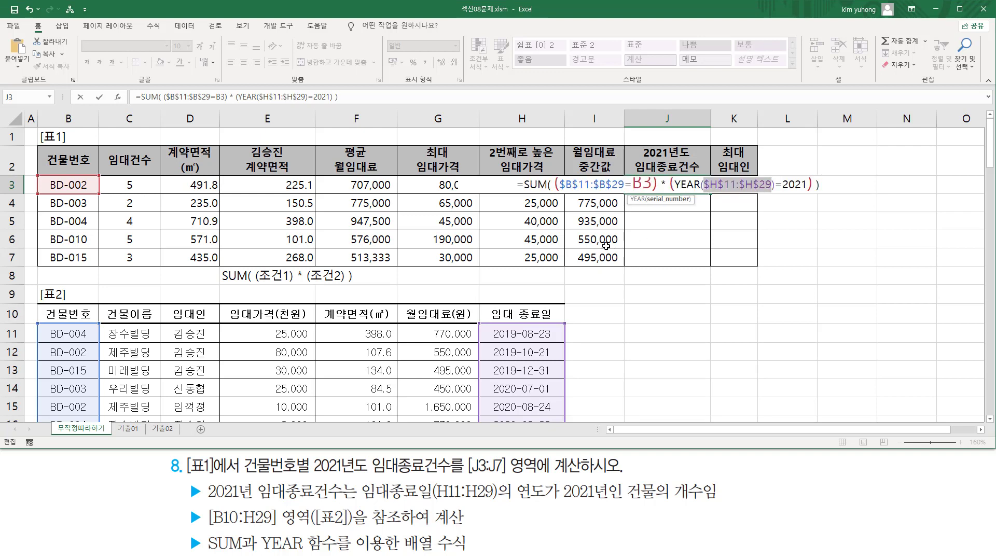
Enter the J3 formula as an array formula and fill it down to J7
{"action": "key", "text": "ctrl+shift+Return"}
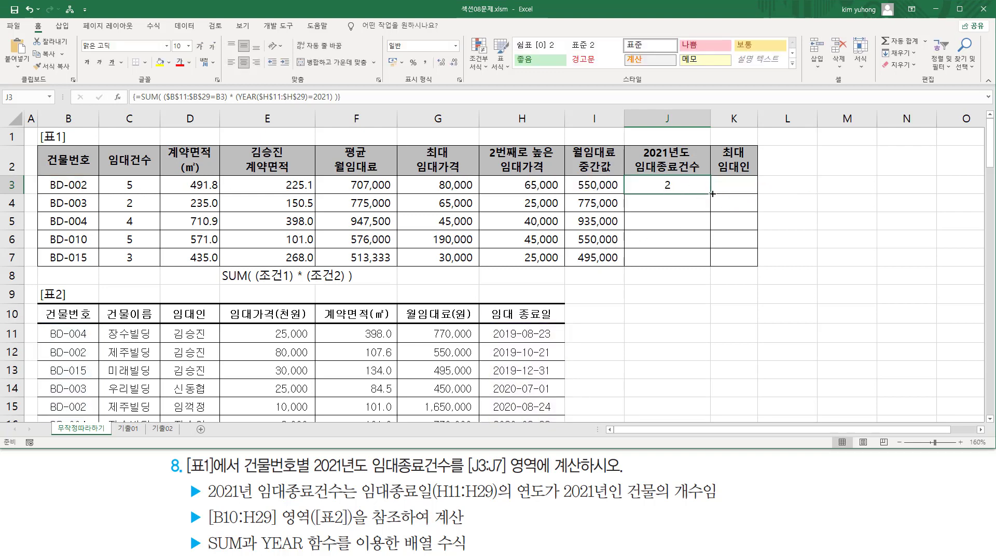
{"action": "left_click_drag", "start_coordinate": [711, 194], "coordinate": [709, 267]}
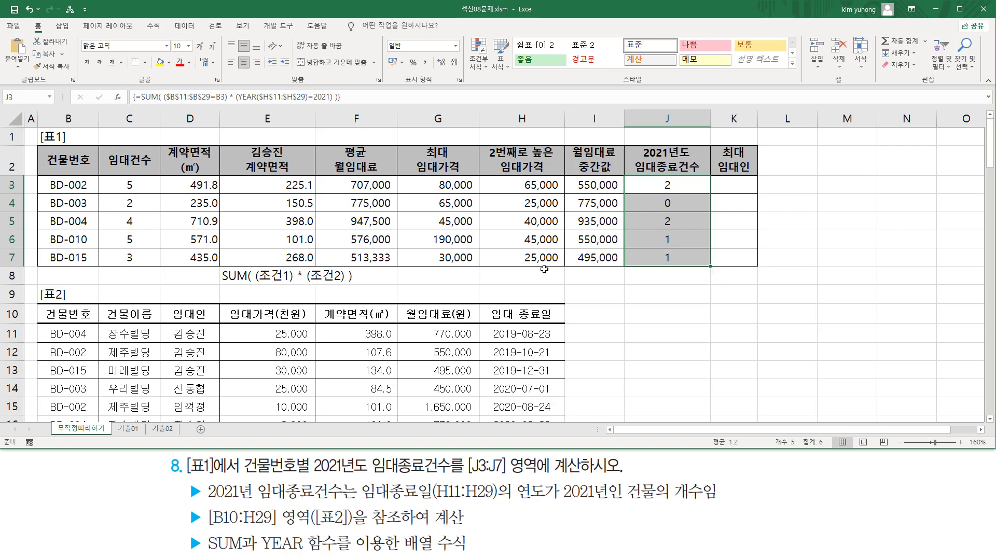
Put the formula =SUM( ($B$11:$B$29=B3) * (YEAR($H$11:$H$29)=2021) ) as a text note in G8
{"action": "left_click", "coordinate": [459, 273]}
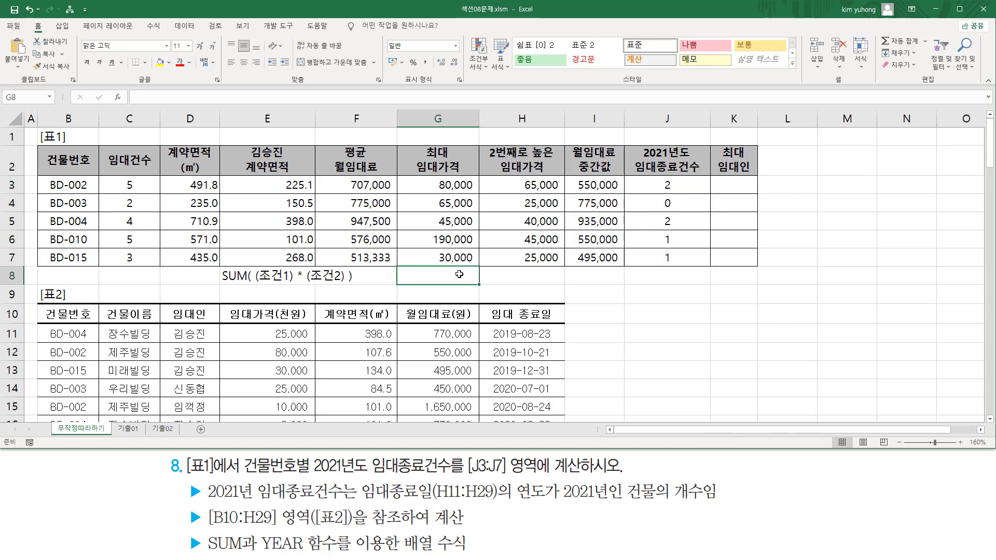
{"action": "type", "text": "=SUM( ($B$11:$B$29=B3) * (YEAR($H$11:$H$29)=2021) )"}
{"action": "key", "text": "Return"}
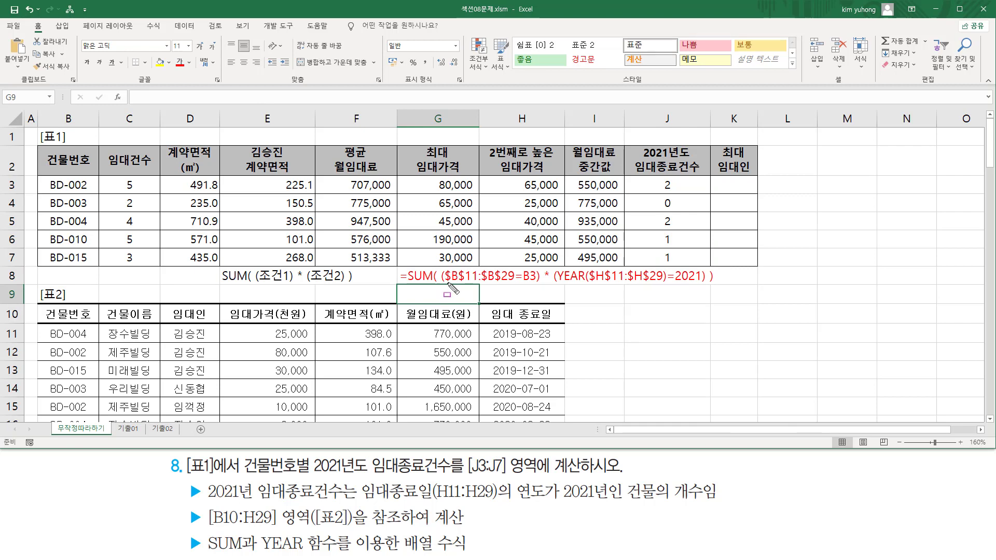
{"action": "left_click_drag", "start_coordinate": [442, 283], "coordinate": [705, 284]}
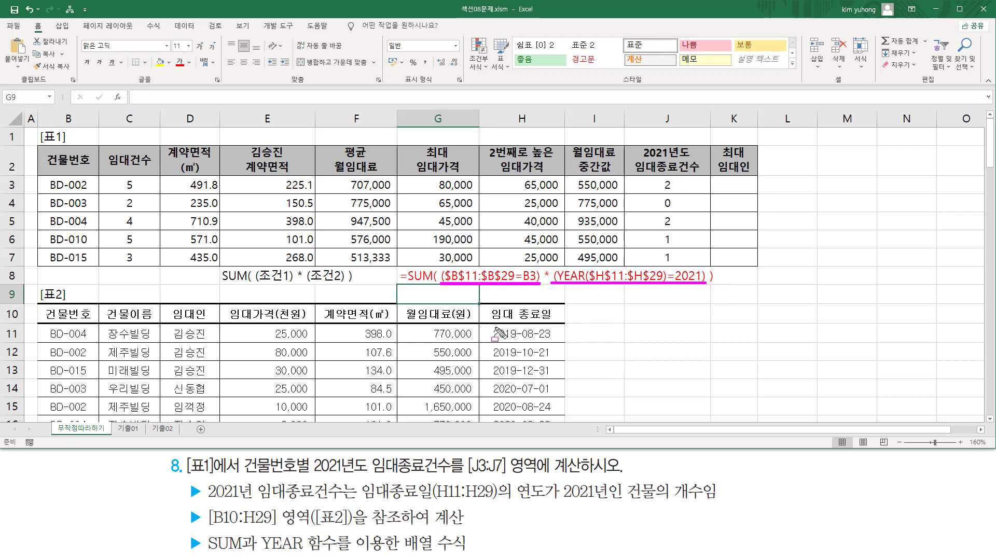
{"action": "left_click_drag", "start_coordinate": [496, 326], "coordinate": [554, 421]}
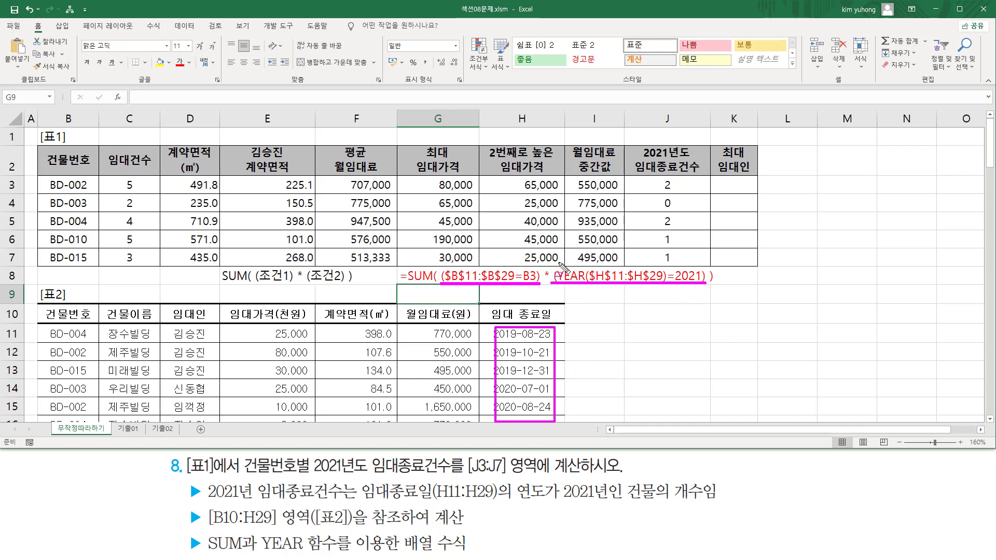
{"action": "left_click_drag", "start_coordinate": [559, 263], "coordinate": [666, 291]}
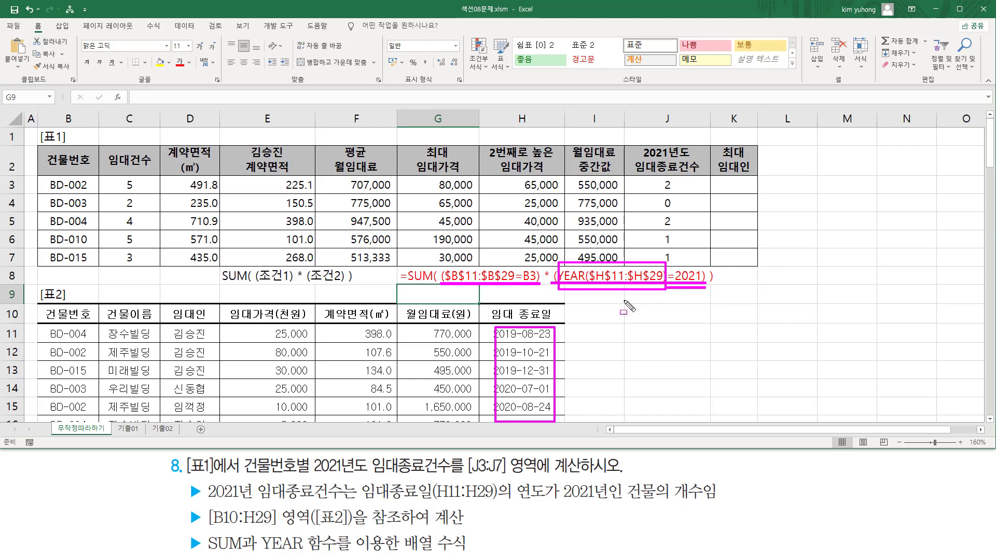
{"action": "key", "text": "Escape"}
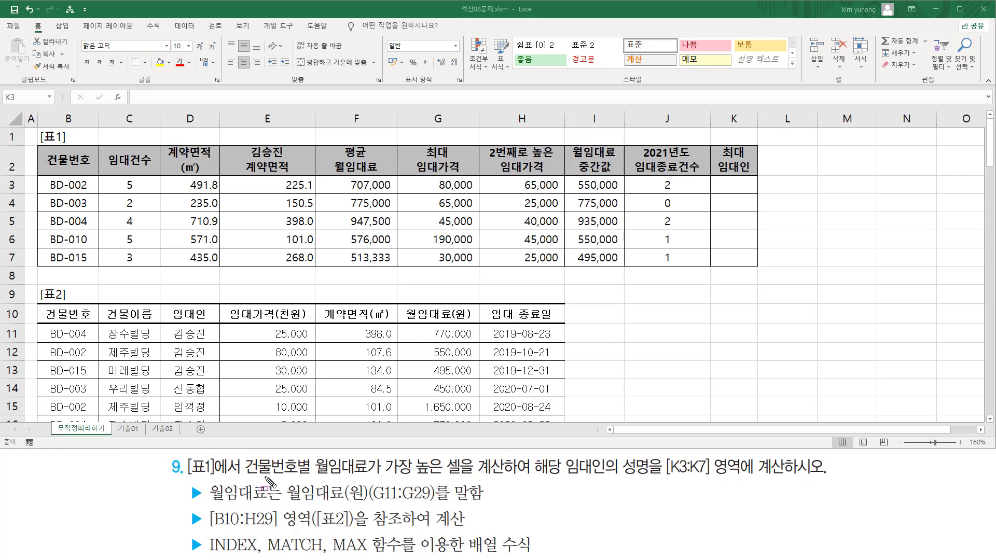
{"action": "mouse_move", "coordinate": [246, 476]}
{"action": "left_mouse_down"}
{"action": "mouse_move", "coordinate": [313, 476]}
{"action": "mouse_move", "coordinate": [313, 456]}
{"action": "mouse_move", "coordinate": [366, 474]}
{"action": "mouse_move", "coordinate": [660, 482]}
{"action": "left_mouse_up"}
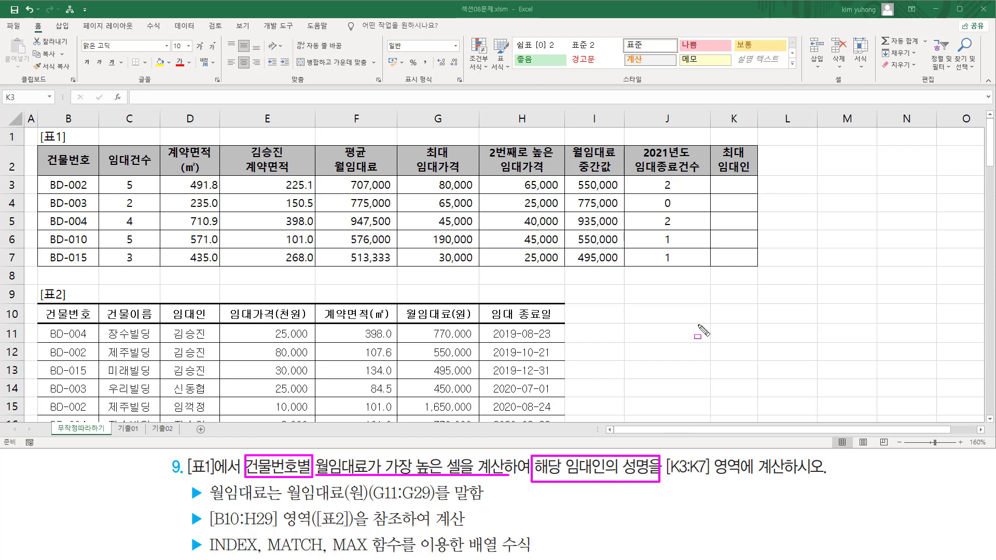
{"action": "left_click_drag", "start_coordinate": [722, 182], "coordinate": [745, 261]}
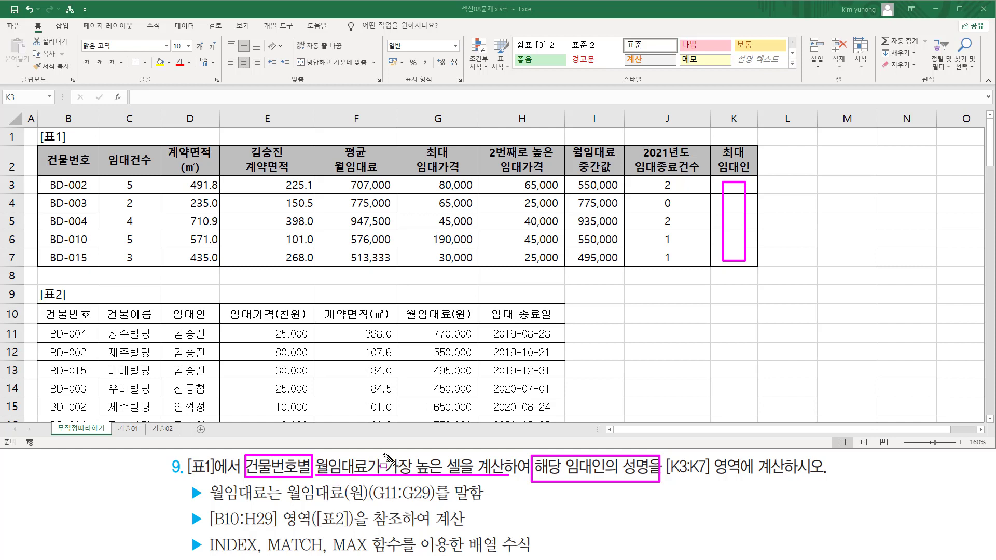
{"action": "left_click_drag", "start_coordinate": [384, 453], "coordinate": [466, 477]}
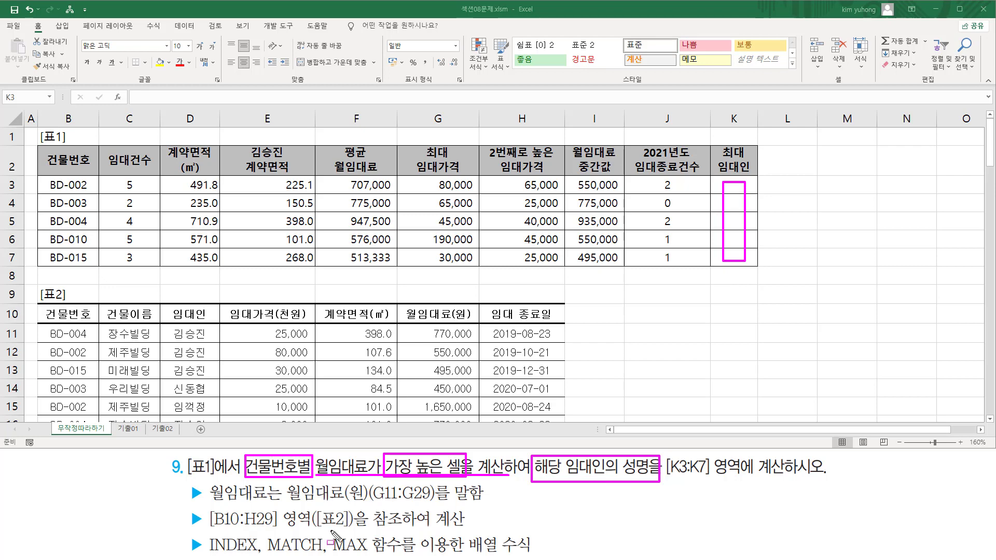
{"action": "left_click_drag", "start_coordinate": [332, 531], "coordinate": [404, 556]}
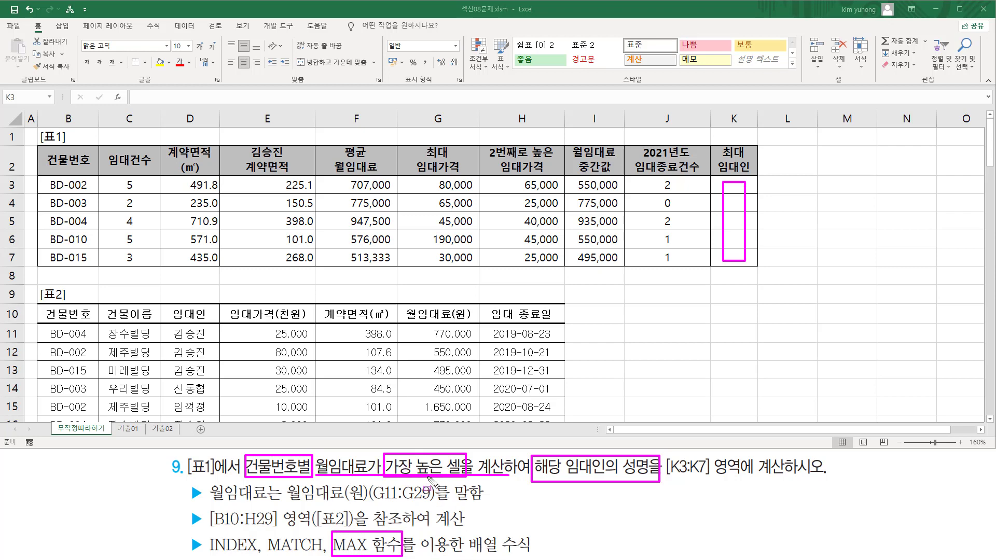
{"action": "key", "text": "Escape"}
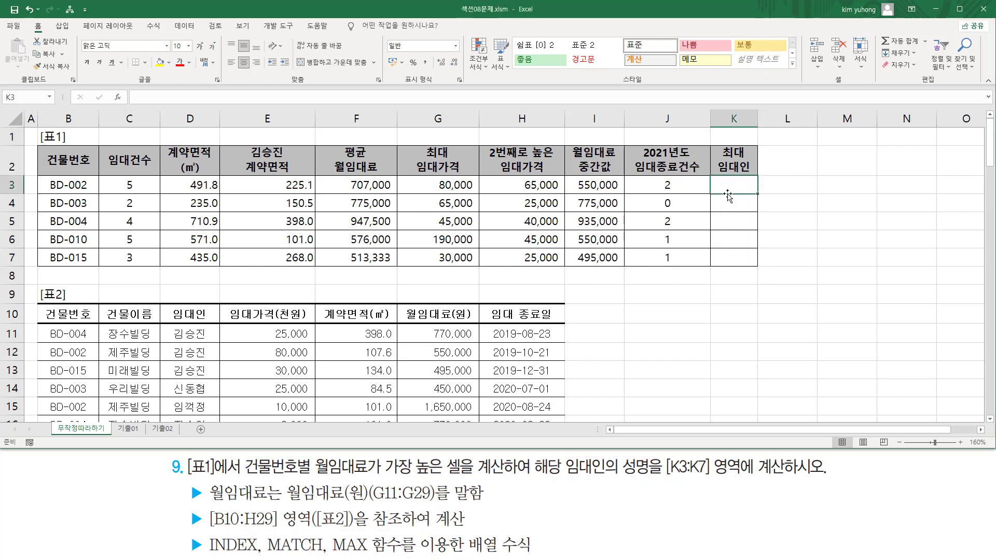
Put the formula pattern MAX( (조건) *계산범위 ) as text in D8
{"action": "key", "text": "F2"}
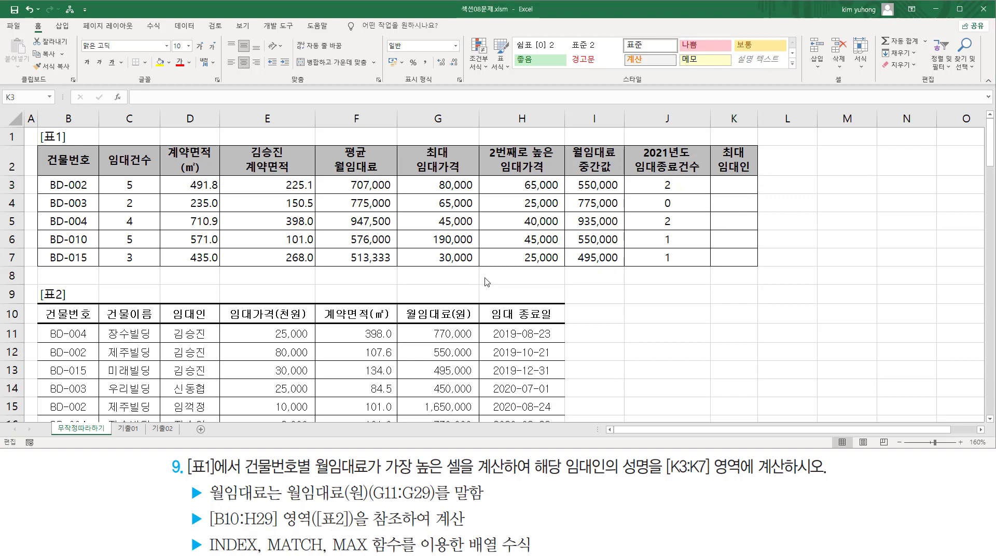
{"action": "left_click", "coordinate": [412, 277]}
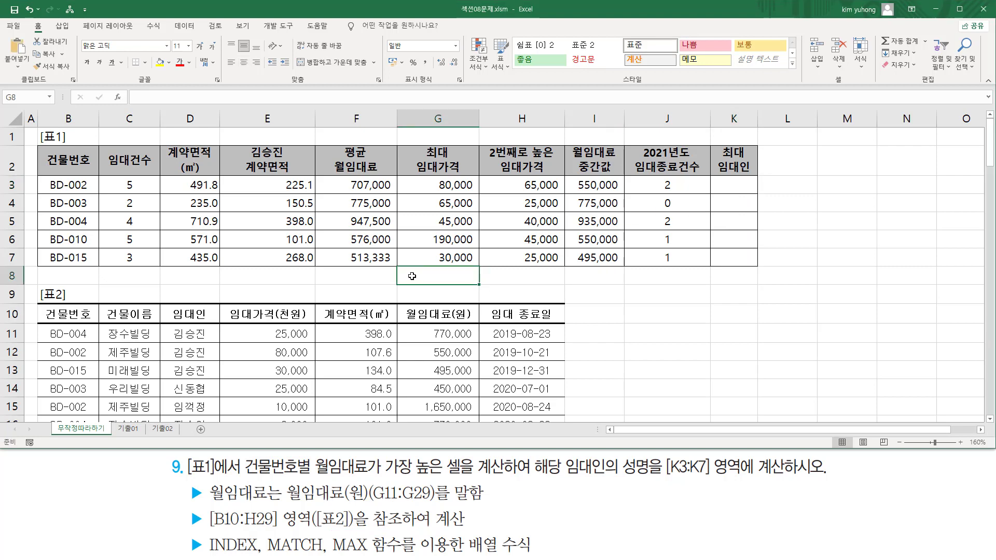
{"action": "left_click", "coordinate": [203, 275]}
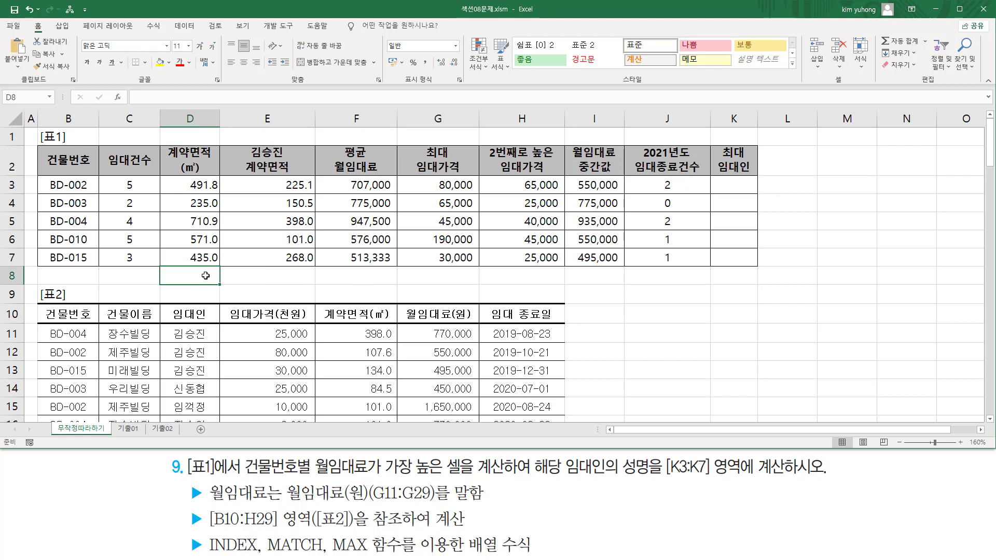
{"action": "type", "text": "MAX( (조건) *계산범위 )"}
{"action": "left_click", "coordinate": [331, 301]}
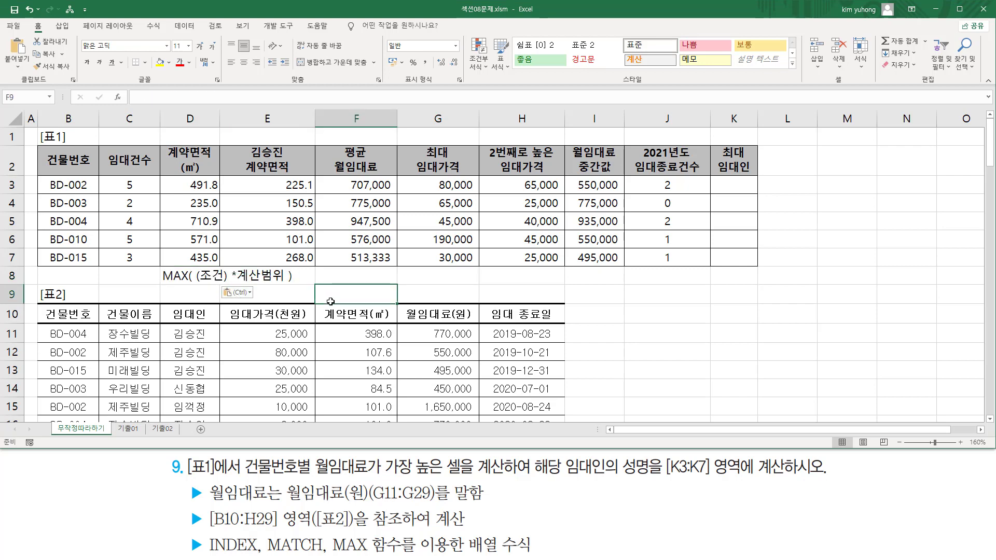
Start a MAX formula in K3 with the parenthesised condition that building numbers B11:B29 equal B3
{"action": "left_click", "coordinate": [731, 187]}
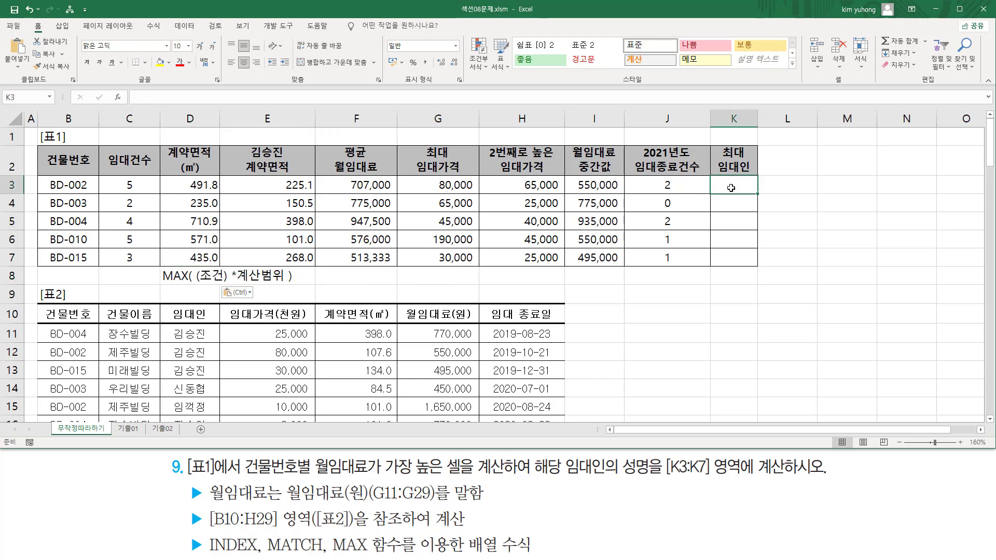
{"action": "type", "text": "=MAX"}
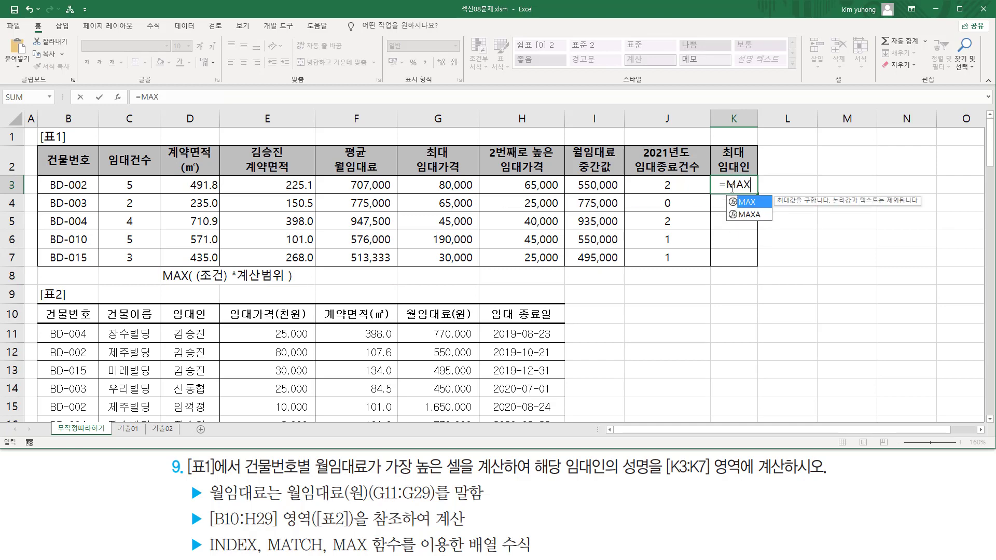
{"action": "type", "text": "("}
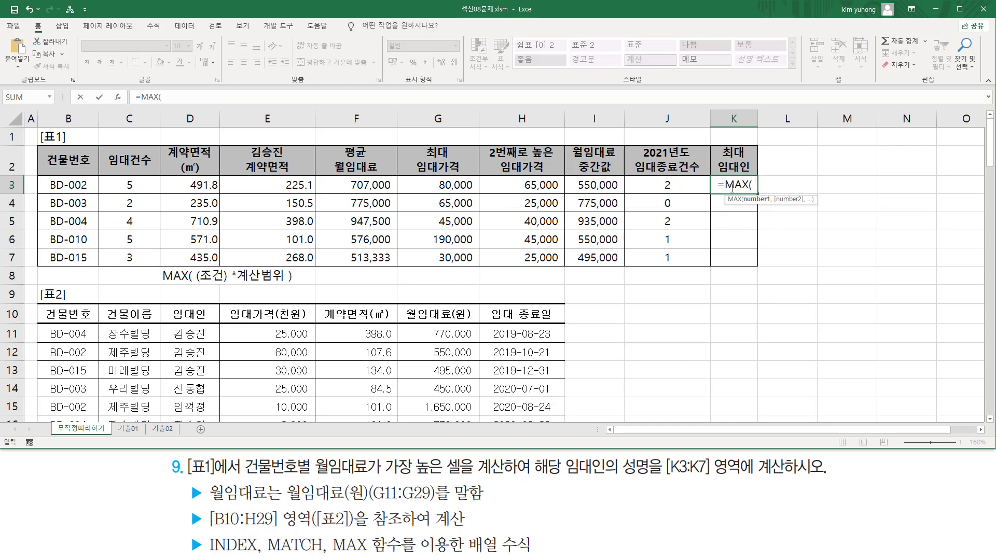
{"action": "type", "text": " ("}
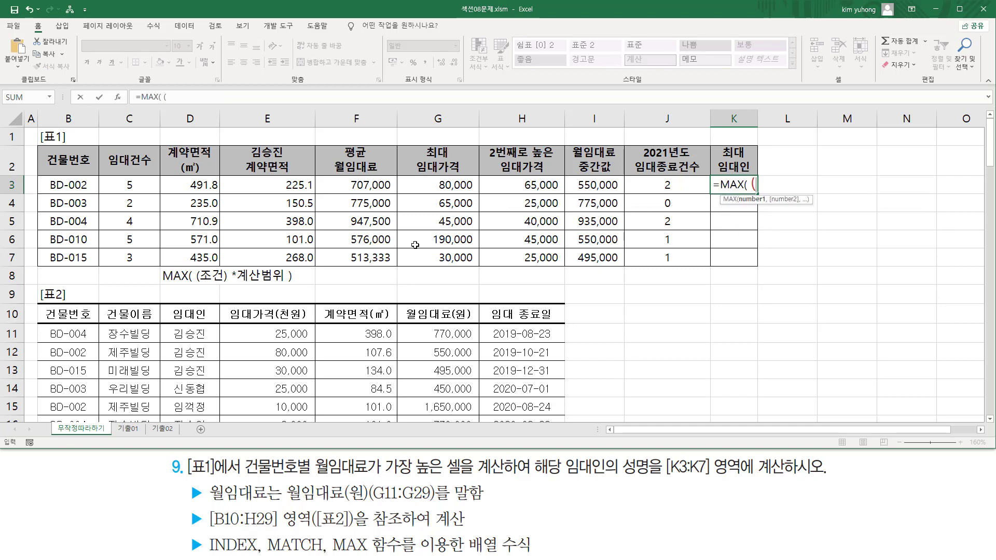
{"action": "left_click", "coordinate": [70, 334]}
{"action": "scroll", "coordinate": [72, 335], "scroll_direction": "down", "scroll_amount": 5}
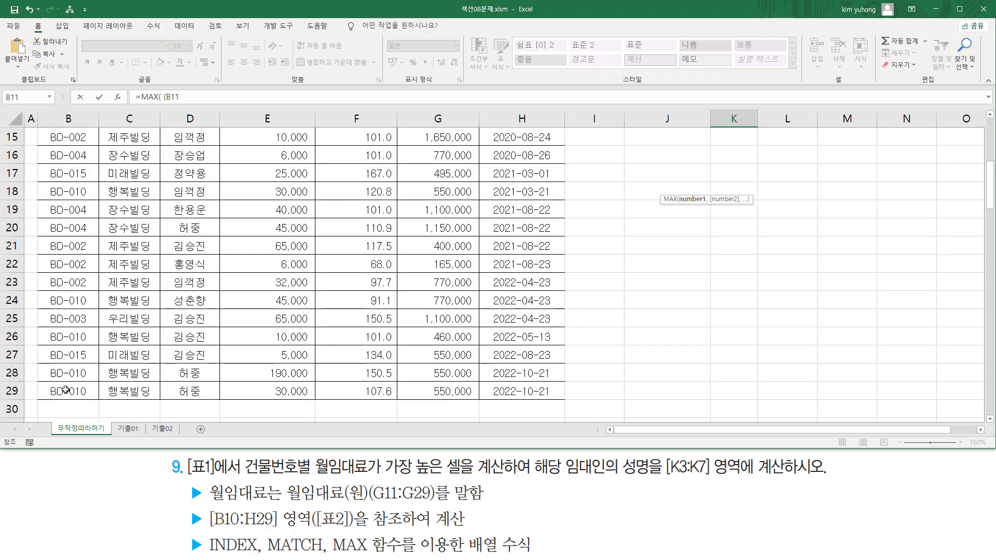
{"action": "left_click", "coordinate": [66, 390], "text": "shift"}
{"action": "scroll", "coordinate": [79, 353], "scroll_direction": "up", "scroll_amount": 5}
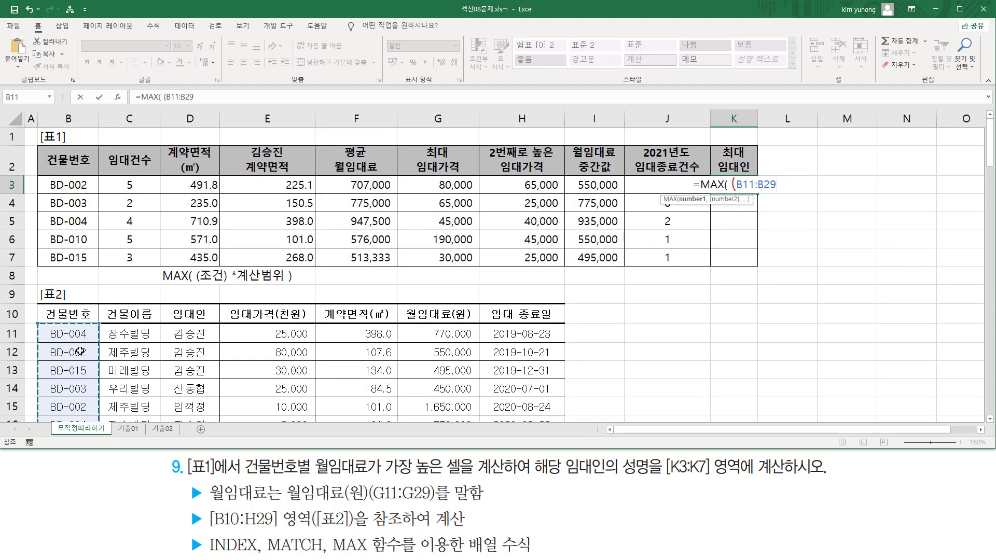
{"action": "type", "text": "="}
{"action": "left_click", "coordinate": [78, 190]}
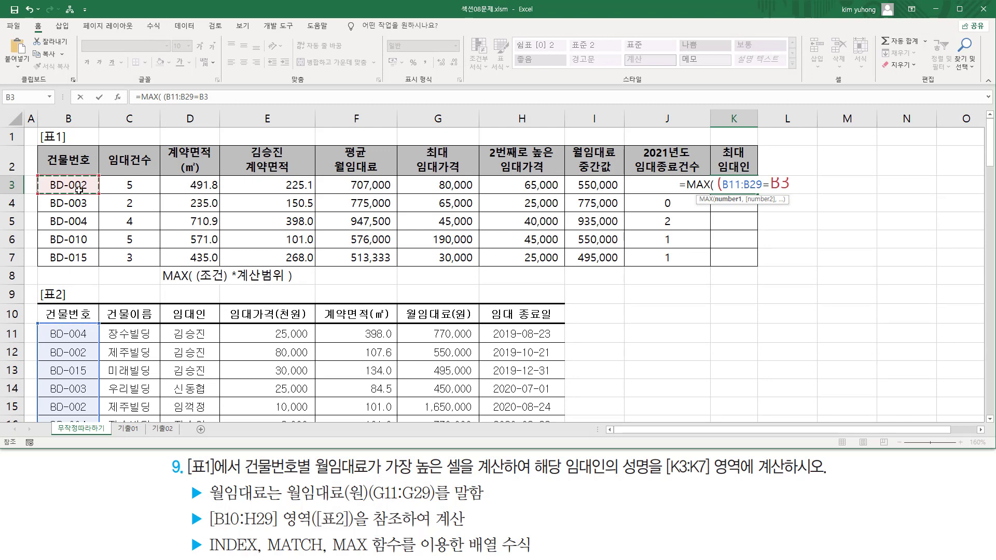
{"action": "type", "text": ")"}
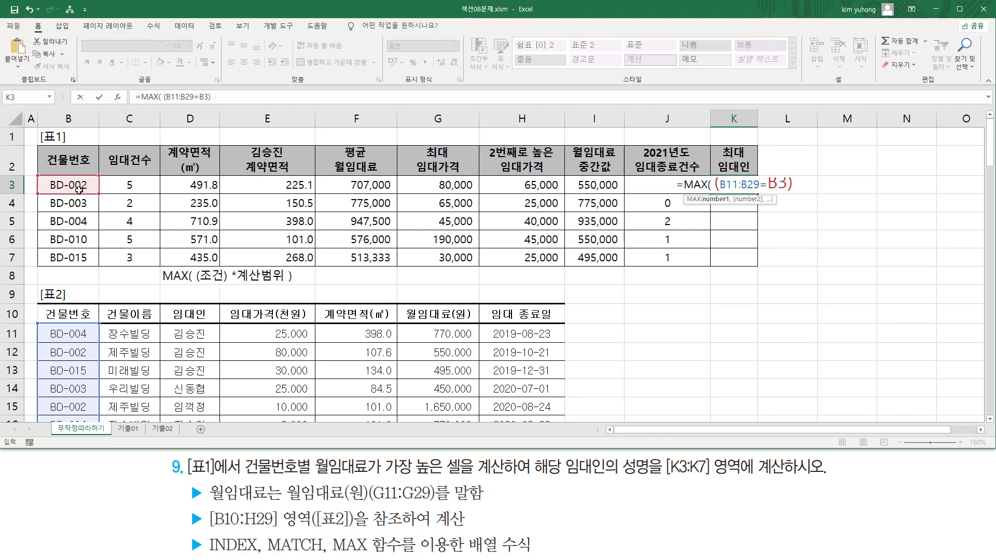
Multiply the condition in the K3 formula by the monthly rents G11:G29 and close the MAX function
{"action": "type", "text": " *"}
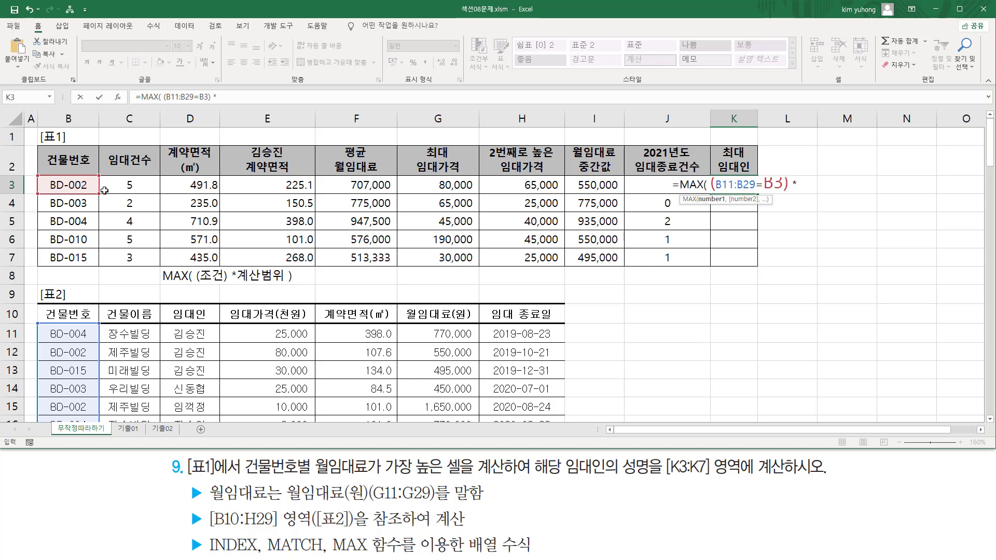
{"action": "scroll", "coordinate": [375, 234], "scroll_direction": "down", "scroll_amount": 2}
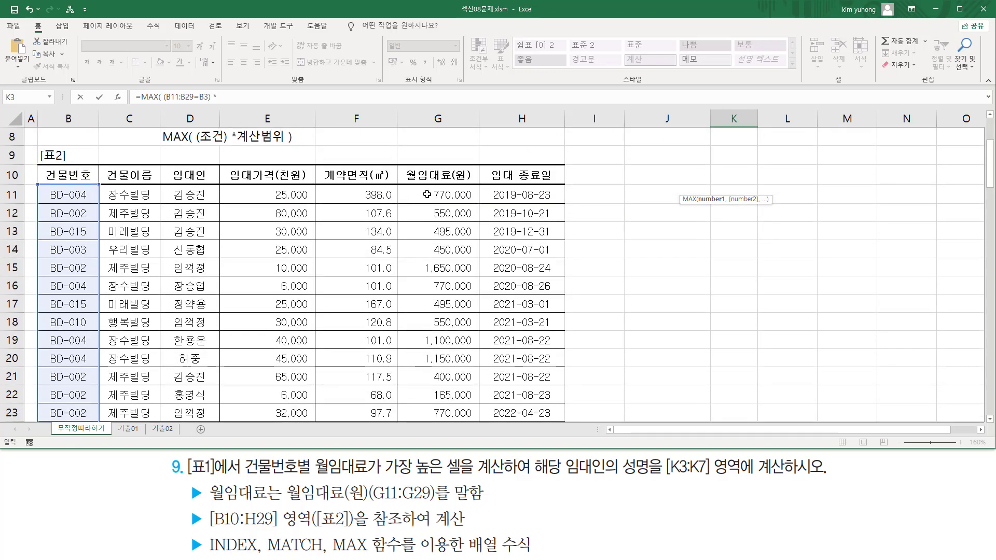
{"action": "left_click_drag", "start_coordinate": [426, 197], "coordinate": [437, 386]}
{"action": "scroll", "coordinate": [437, 387], "scroll_direction": "up", "scroll_amount": 5}
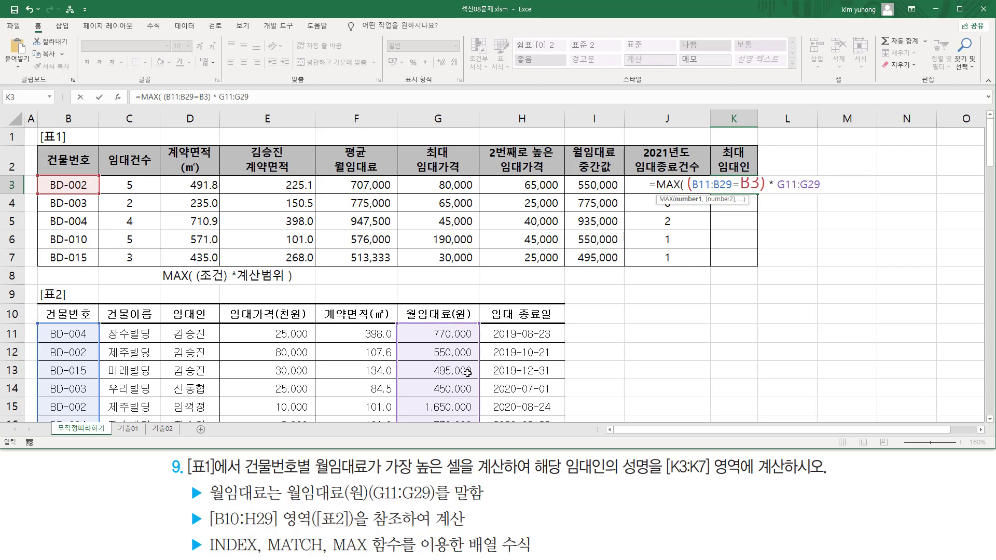
{"action": "type", "text": ")"}
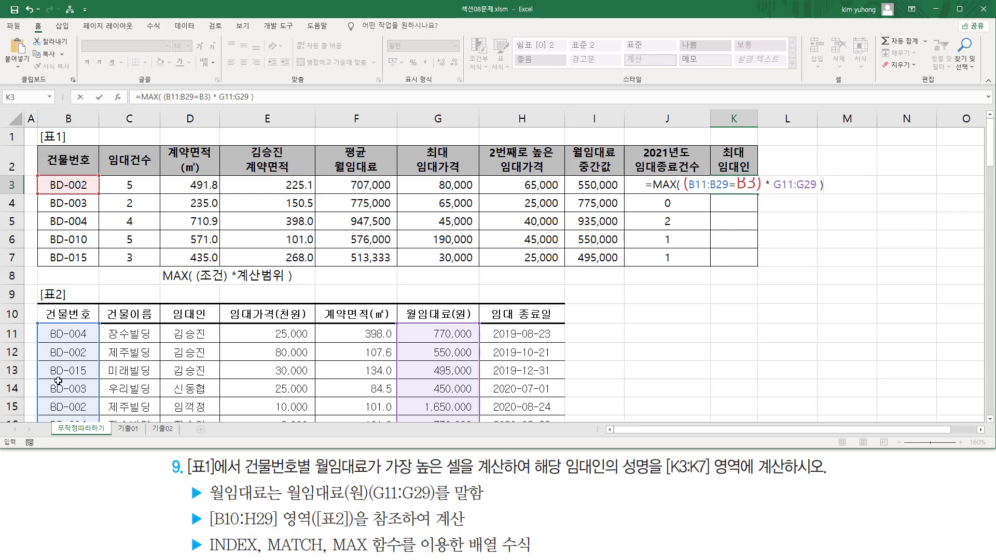
{"action": "left_click_drag", "start_coordinate": [46, 324], "coordinate": [97, 415]}
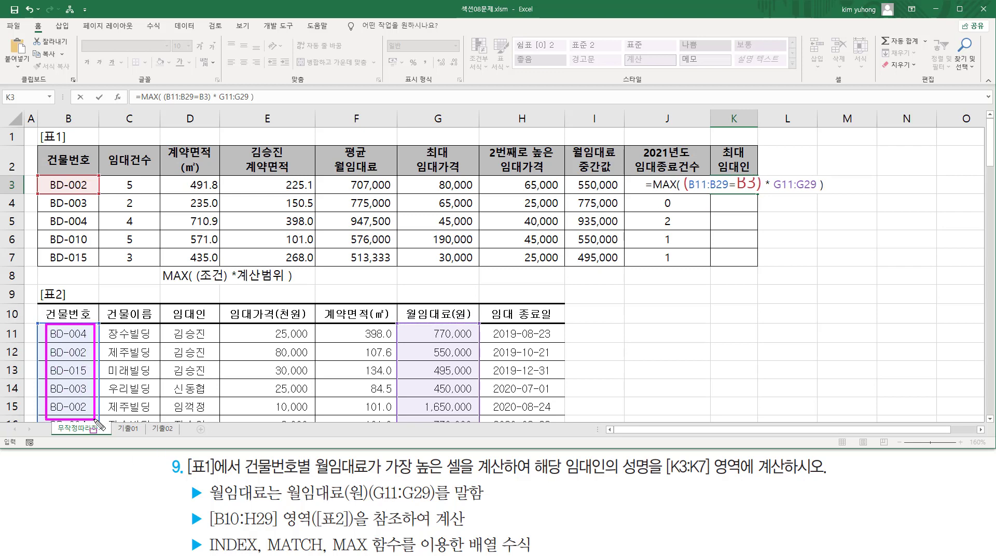
{"action": "mouse_move", "coordinate": [408, 325]}
{"action": "left_mouse_down"}
{"action": "mouse_move", "coordinate": [434, 382]}
{"action": "mouse_move", "coordinate": [471, 425]}
{"action": "left_mouse_up"}
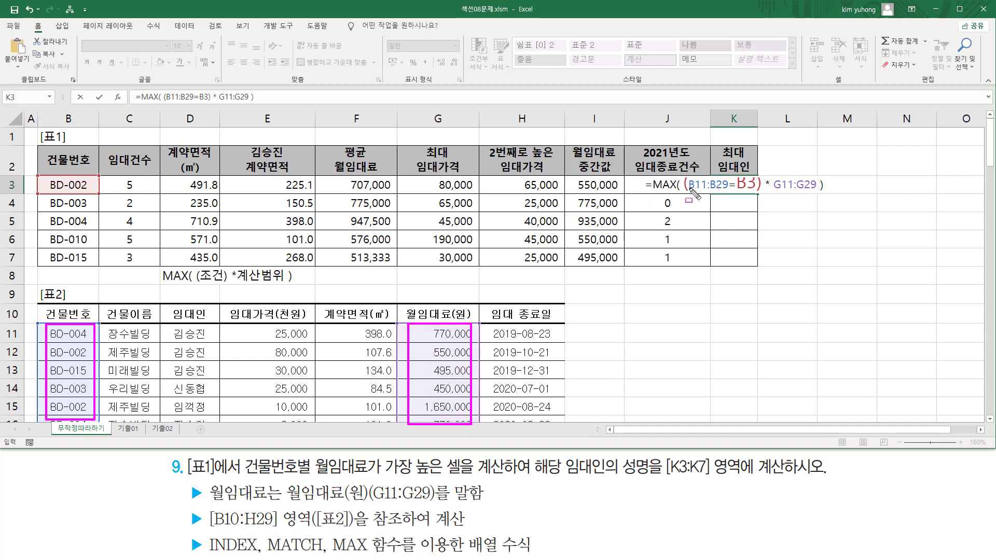
{"action": "left_click_drag", "start_coordinate": [688, 188], "coordinate": [815, 190]}
{"action": "key", "text": "Escape"}
Make the building number range B11:B29 and the rent range G11:G29 absolute references in the K3 MAX formula
{"action": "double_click", "coordinate": [698, 183]}
{"action": "key", "text": "F4"}
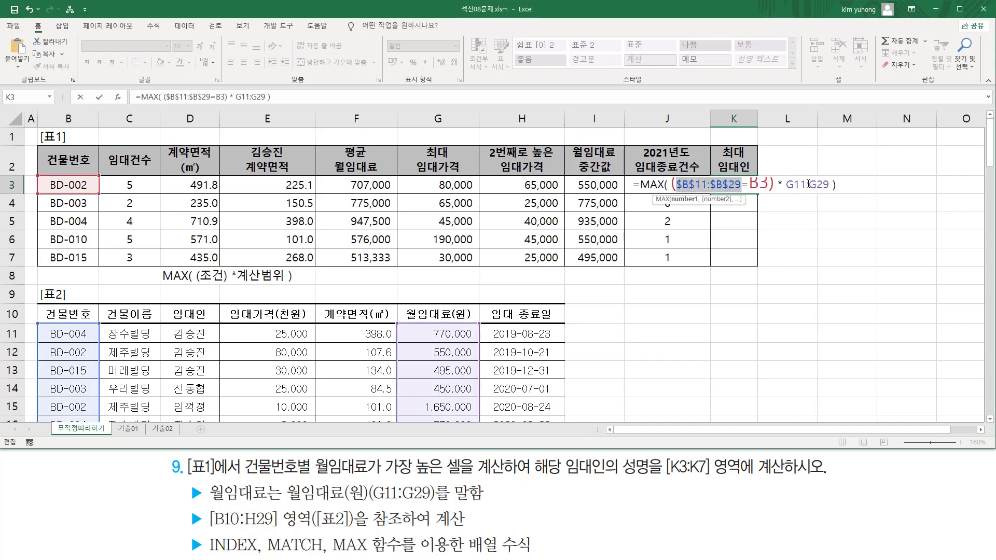
{"action": "double_click", "coordinate": [817, 185]}
{"action": "key", "text": "F4"}
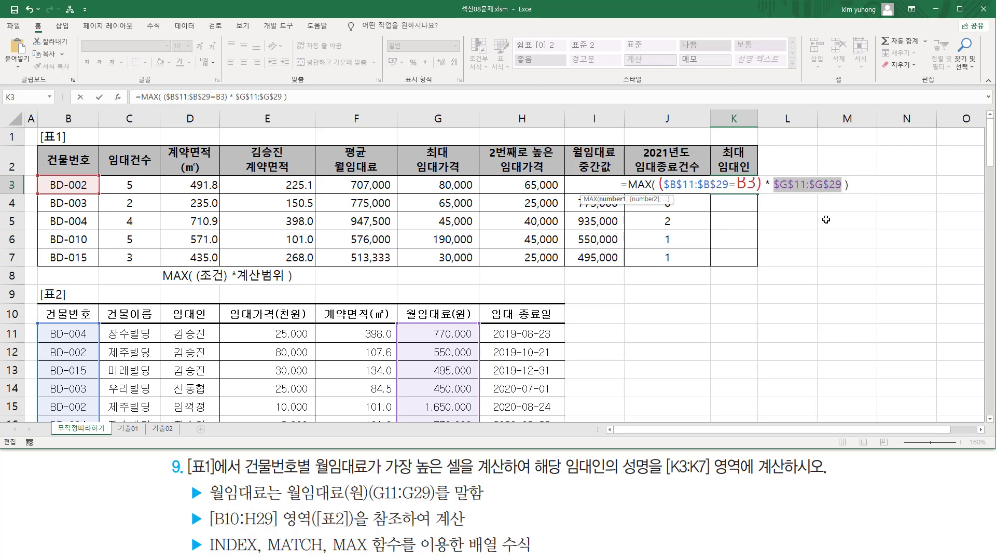
Enter the K3 MAX formula as an array formula and fill it down through K7
{"action": "key", "text": "ctrl+shift+Return"}
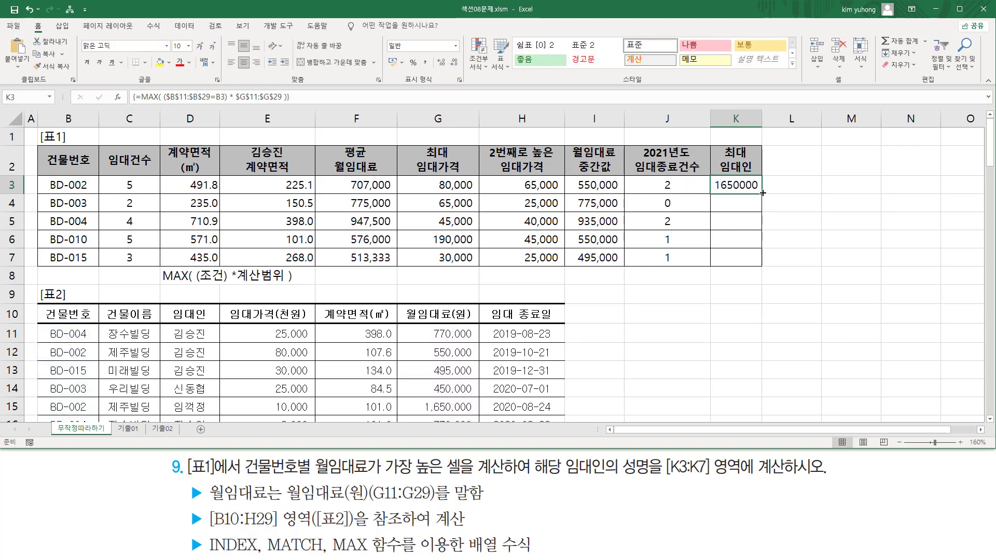
{"action": "left_click_drag", "start_coordinate": [763, 193], "coordinate": [763, 263]}
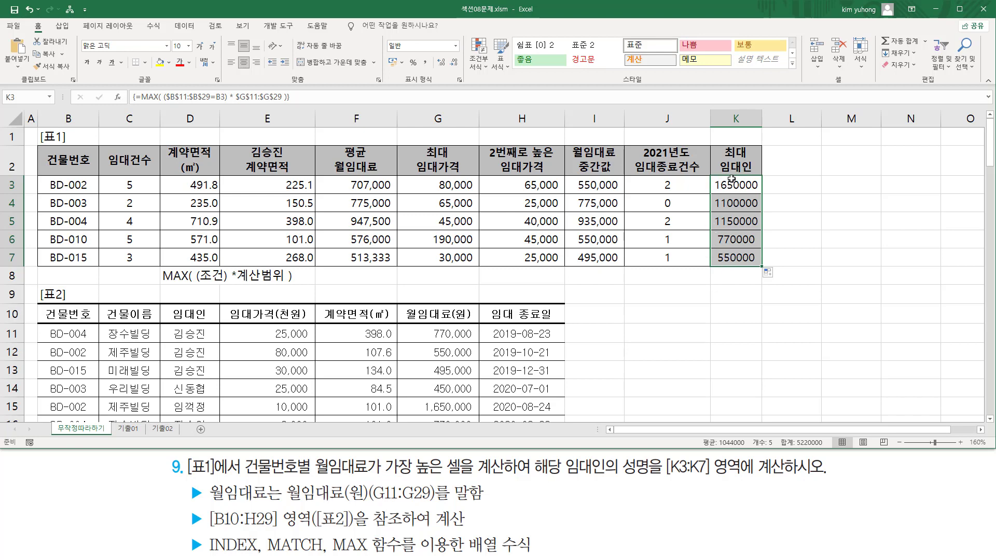
{"action": "left_click_drag", "start_coordinate": [732, 181], "coordinate": [733, 259]}
Examine how BD-002's maximum rent in K3 relates to the rent column, the tenant and the full INDEX range in table 2
{"action": "left_click_drag", "start_coordinate": [559, 479], "coordinate": [655, 479]}
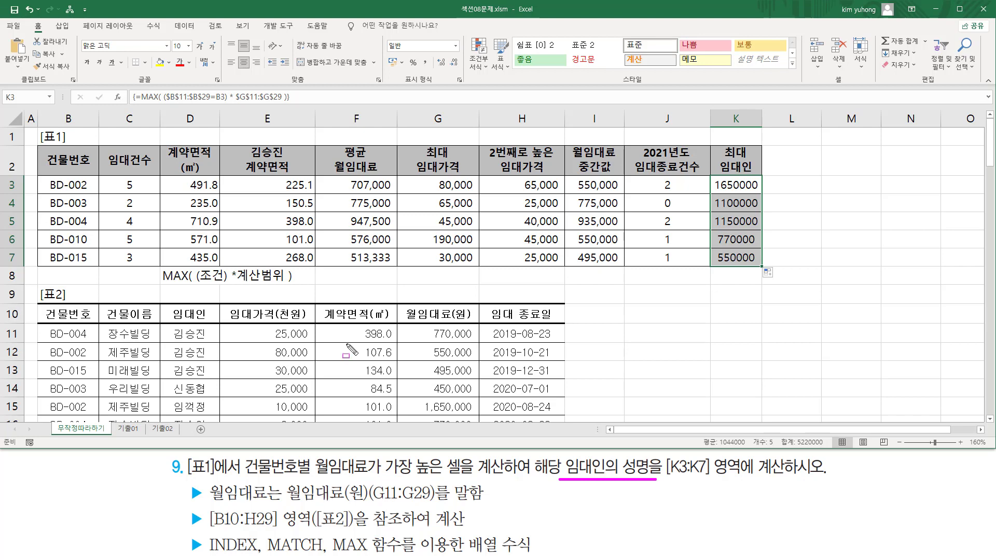
{"action": "left_click_drag", "start_coordinate": [46, 176], "coordinate": [94, 193]}
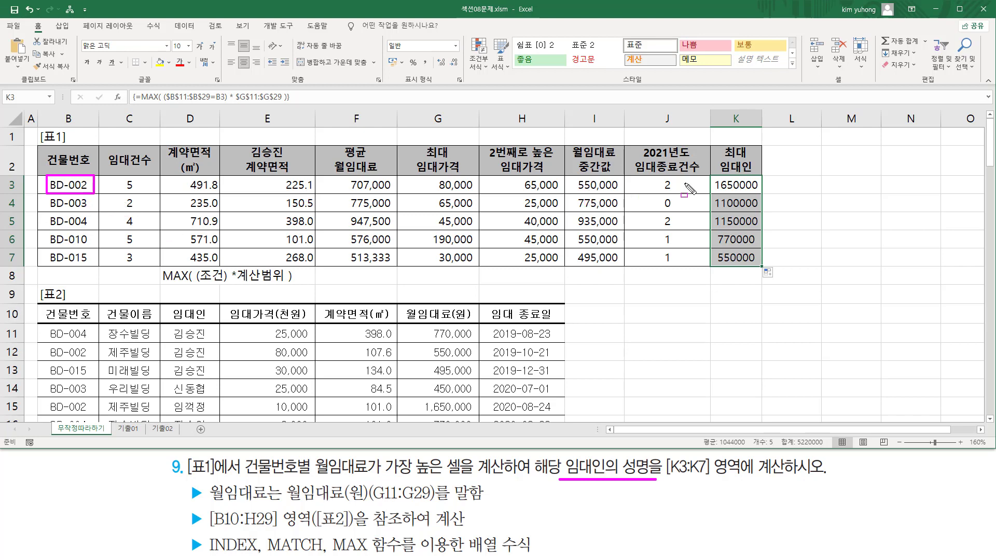
{"action": "left_click_drag", "start_coordinate": [708, 177], "coordinate": [775, 192]}
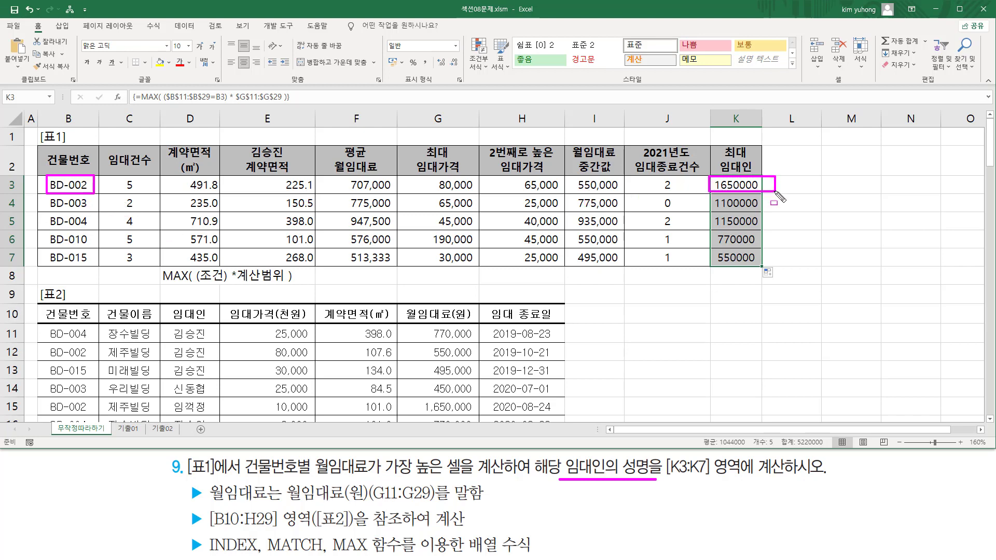
{"action": "left_click_drag", "start_coordinate": [417, 399], "coordinate": [474, 414]}
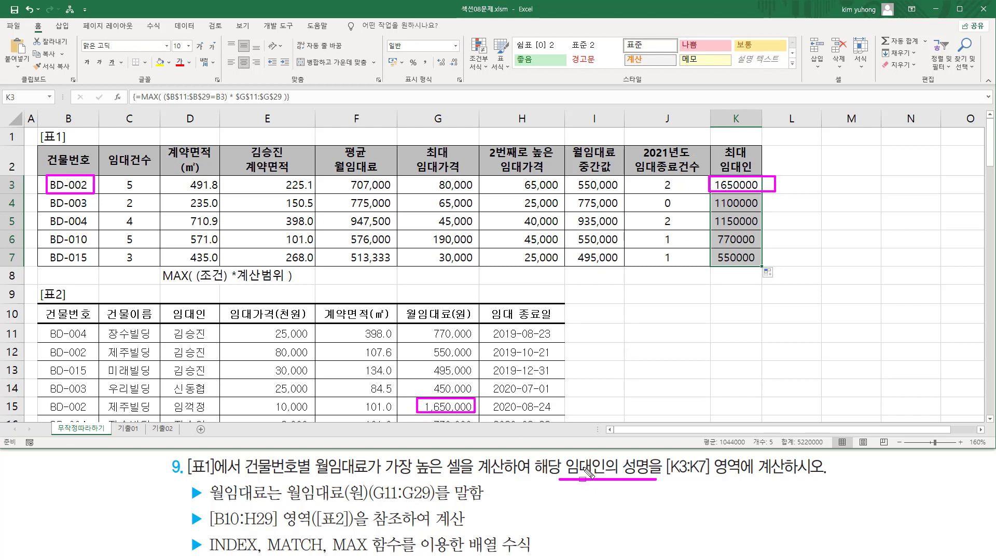
{"action": "left_click_drag", "start_coordinate": [168, 397], "coordinate": [213, 413]}
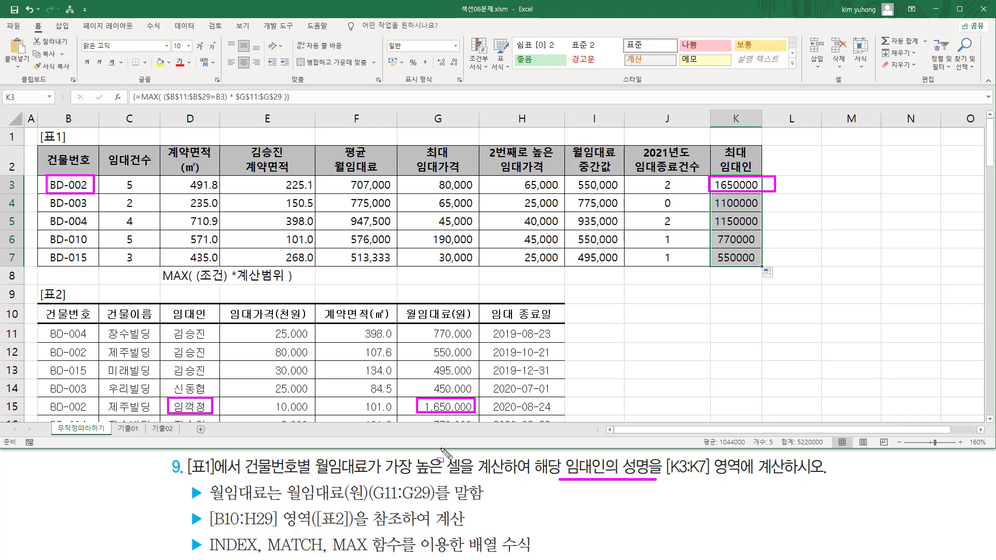
{"action": "left_click_drag", "start_coordinate": [408, 397], "coordinate": [460, 413]}
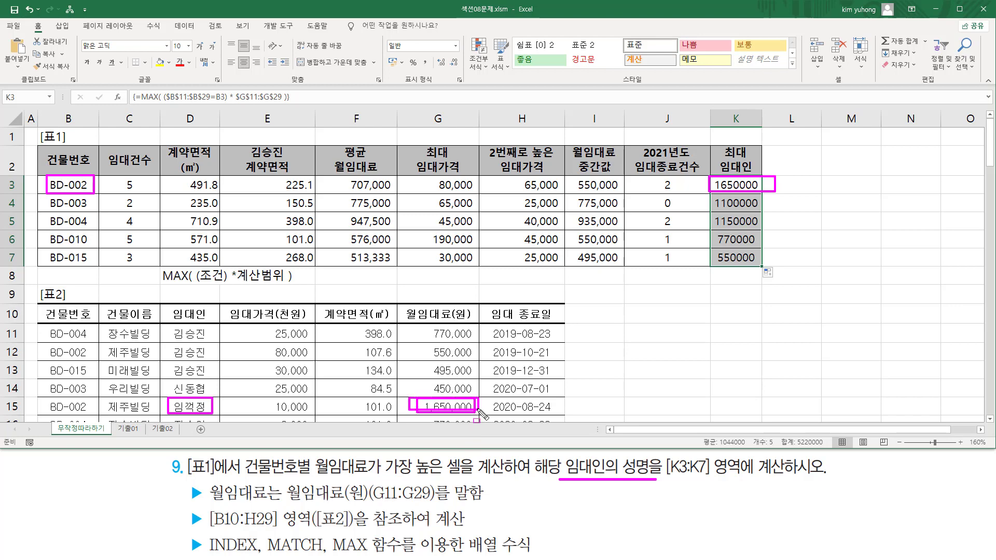
{"action": "mouse_move", "coordinate": [402, 321]}
{"action": "left_mouse_down"}
{"action": "mouse_move", "coordinate": [418, 364]}
{"action": "mouse_move", "coordinate": [476, 422]}
{"action": "left_mouse_up"}
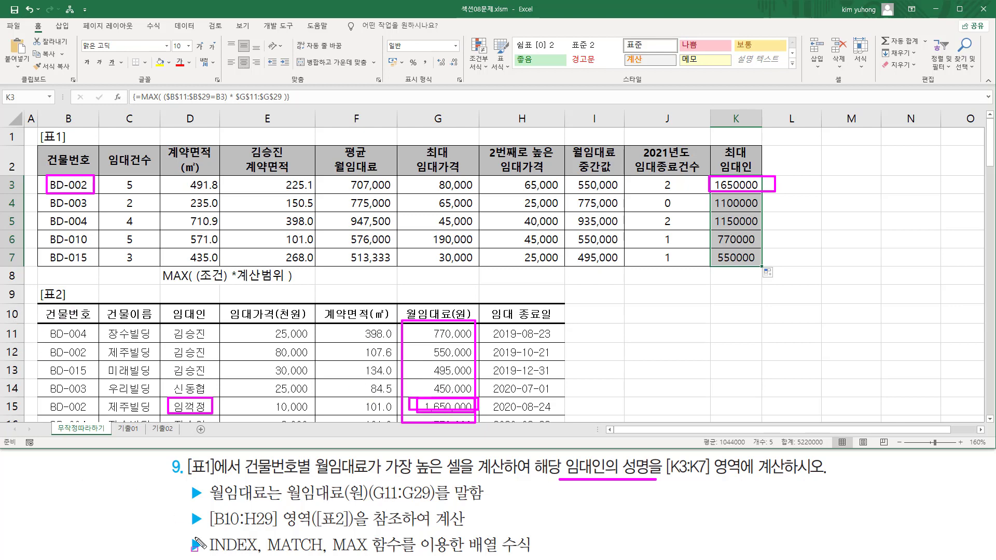
{"action": "left_click_drag", "start_coordinate": [209, 551], "coordinate": [251, 552]}
{"action": "mouse_move", "coordinate": [45, 325]}
{"action": "left_mouse_down"}
{"action": "mouse_move", "coordinate": [580, 340]}
{"action": "mouse_move", "coordinate": [573, 433]}
{"action": "left_mouse_up"}
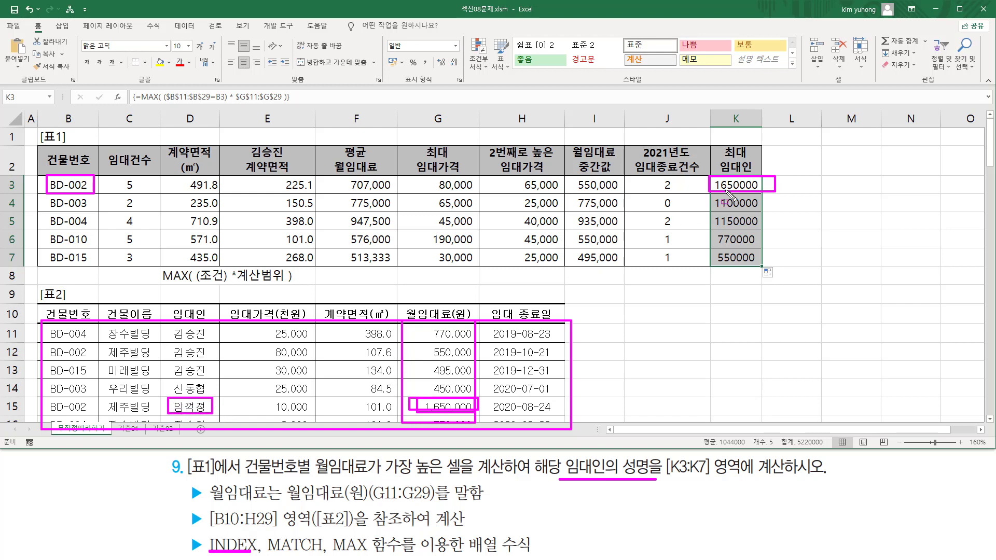
Trace the K3 maximum rent to its position in table 2's monthly rent column, as MATCH would look it up
{"action": "key", "text": "e"}
{"action": "left_click_drag", "start_coordinate": [708, 189], "coordinate": [761, 196]}
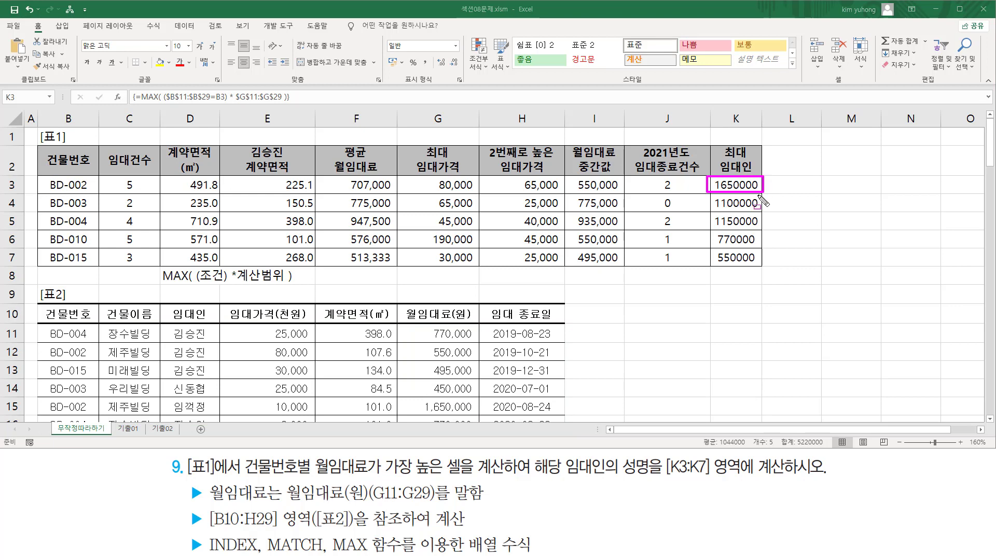
{"action": "left_click_drag", "start_coordinate": [412, 401], "coordinate": [478, 413]}
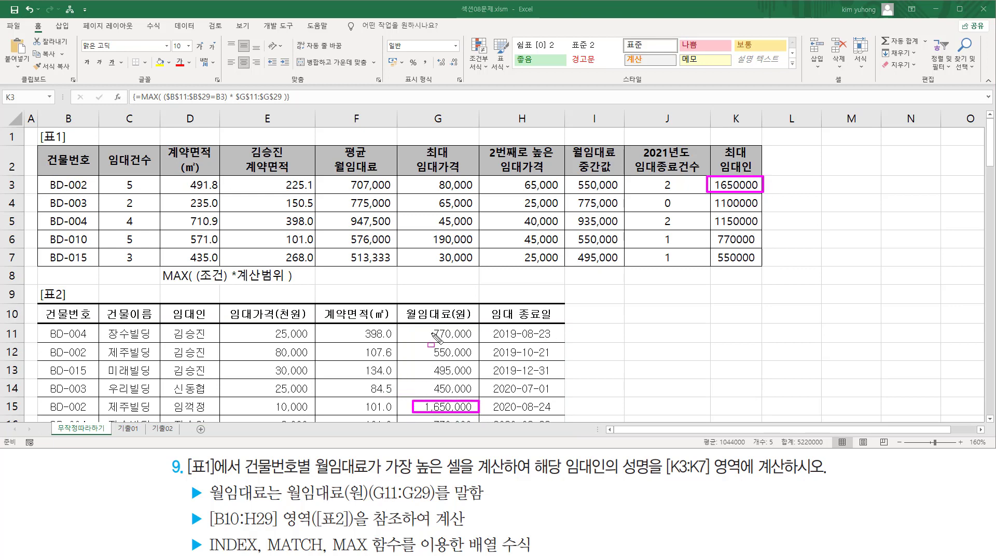
{"action": "mouse_move", "coordinate": [405, 322]}
{"action": "left_mouse_down"}
{"action": "mouse_move", "coordinate": [410, 341]}
{"action": "mouse_move", "coordinate": [405, 323]}
{"action": "left_mouse_up"}
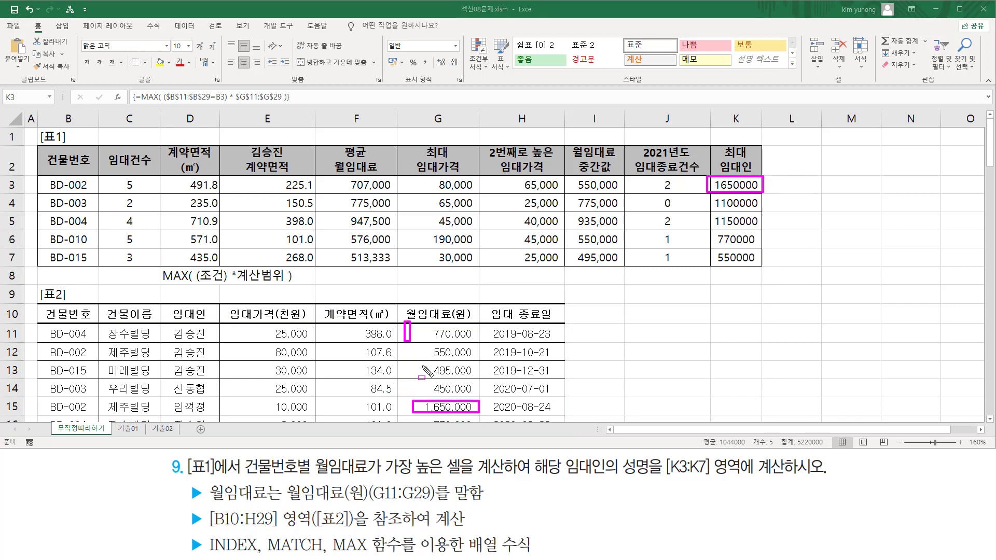
{"action": "left_click_drag", "start_coordinate": [426, 371], "coordinate": [482, 427]}
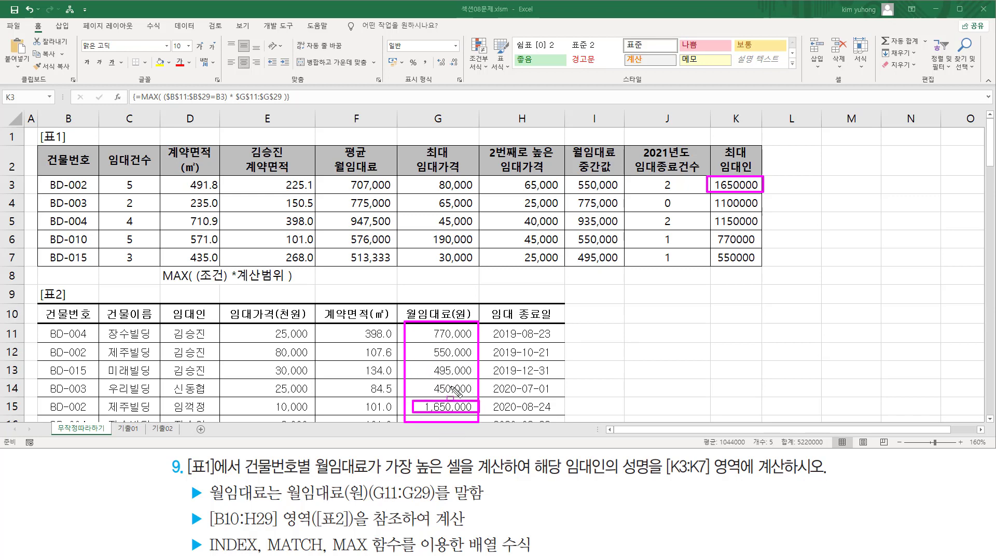
{"action": "left_click_drag", "start_coordinate": [267, 553], "coordinate": [326, 555]}
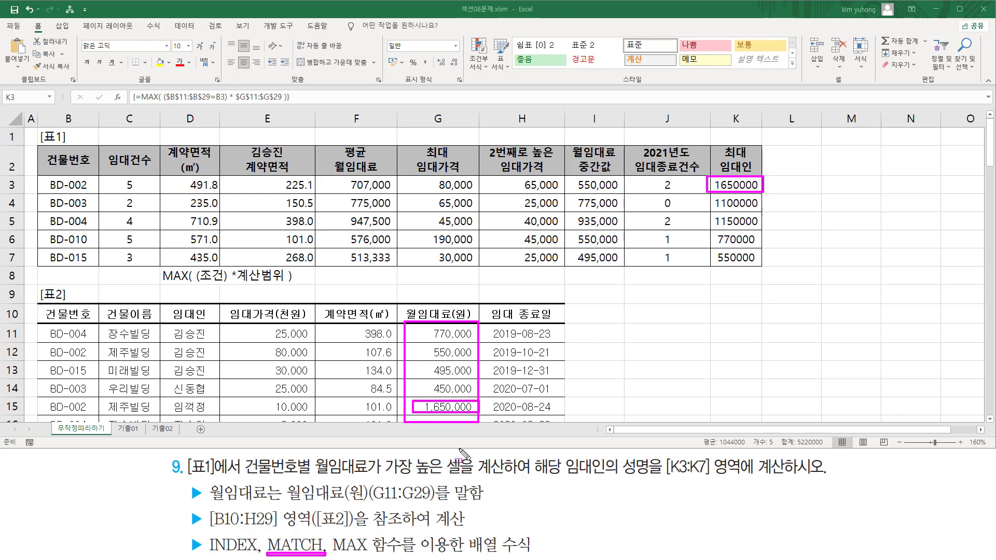
{"action": "key", "text": "Escape"}
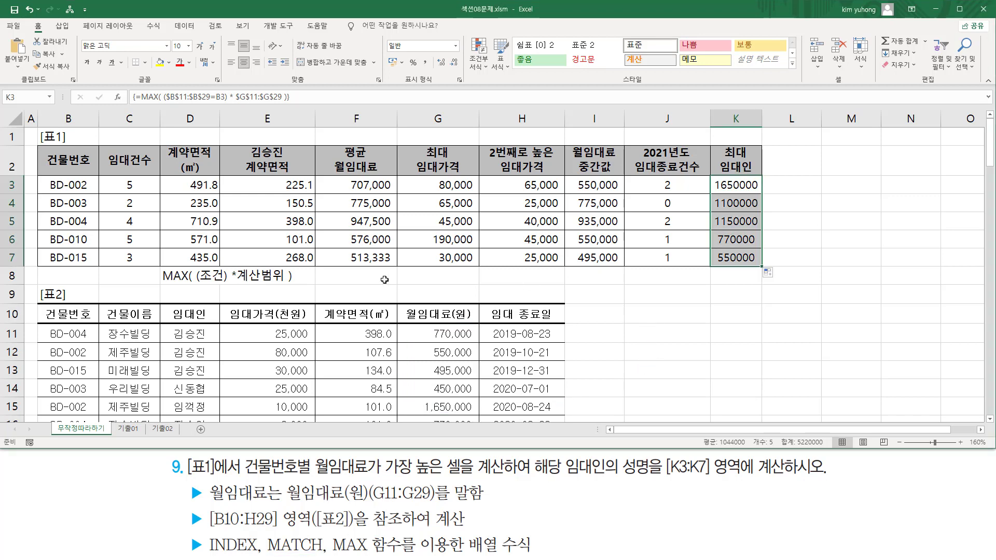
Put the syntax note MATCH( 찾을값 , 범위 , 옵션) as text in G8
{"action": "left_click", "coordinate": [414, 276]}
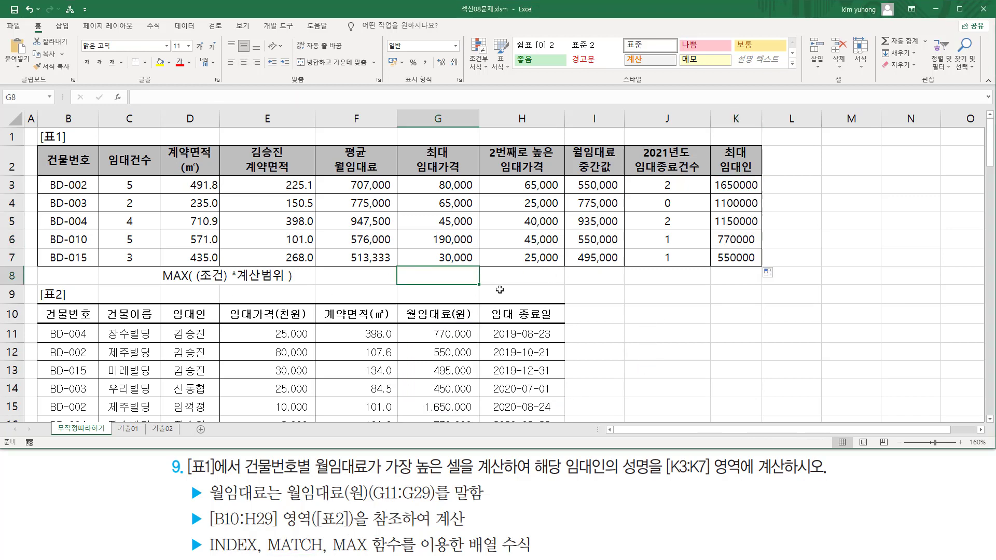
{"action": "type", "text": "MAT"}
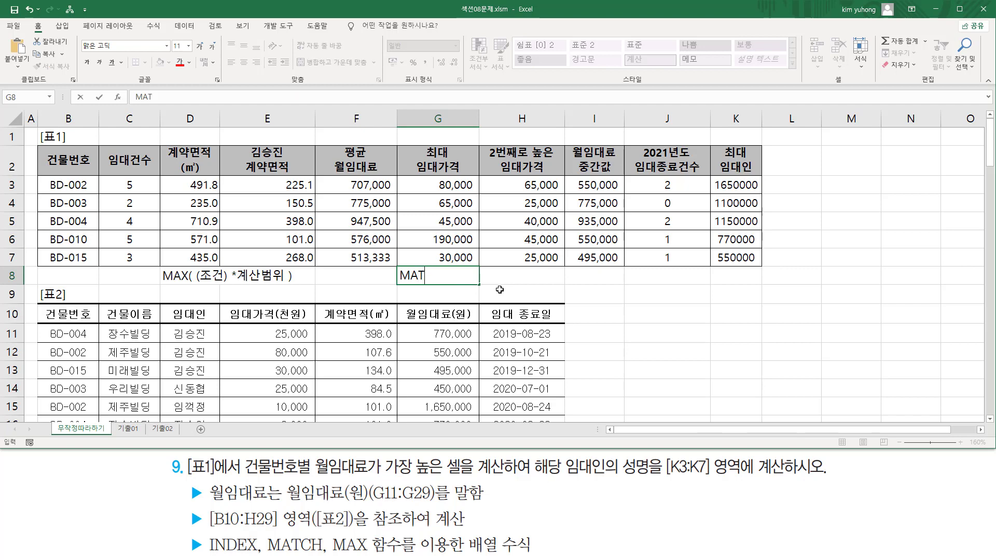
{"action": "type", "text": "CH( 찾을값 "}
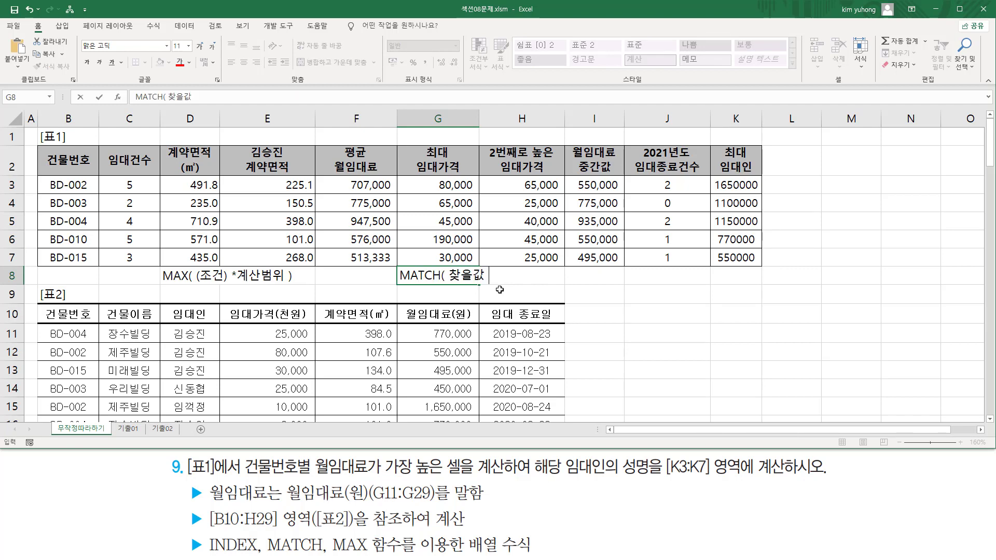
{"action": "type", "text": ", 범위"}
{"action": "type", "text": " , 옵셔"}
{"action": "key", "text": "Up"}
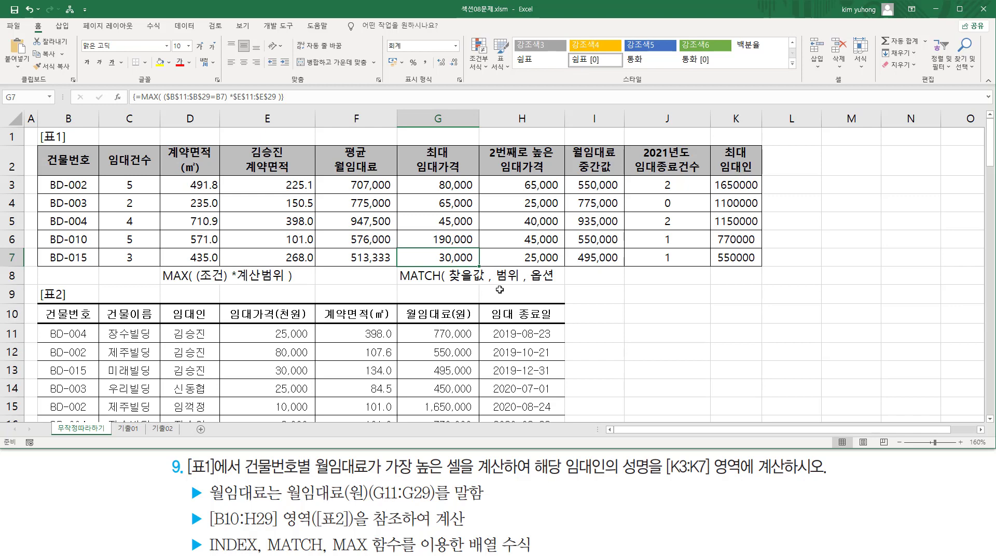
{"action": "key", "text": "Down"}
{"action": "key", "text": "F2"}
{"action": "key", "text": "Return"}
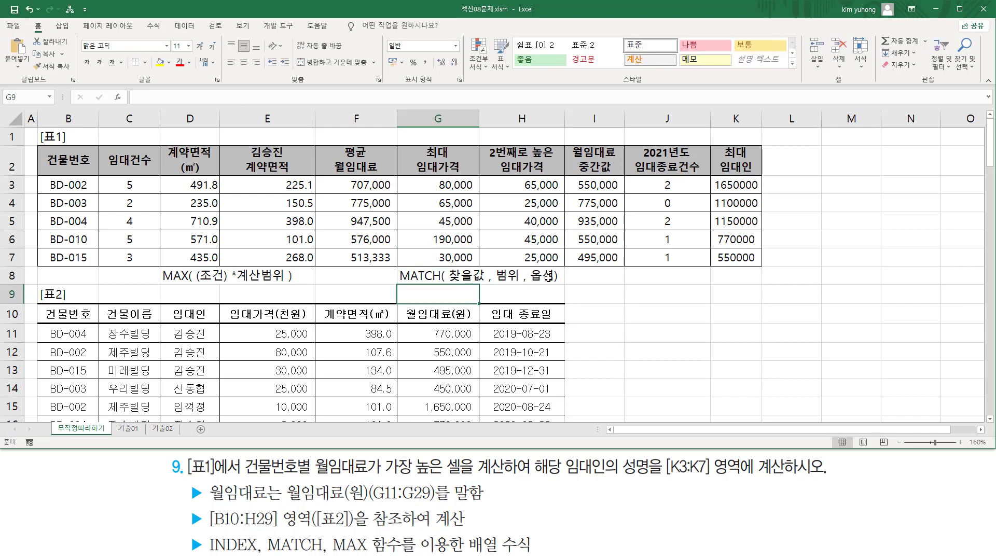
List the MATCH option values -1, 0 and 1 in cells I8 to I10
{"action": "left_click", "coordinate": [609, 275]}
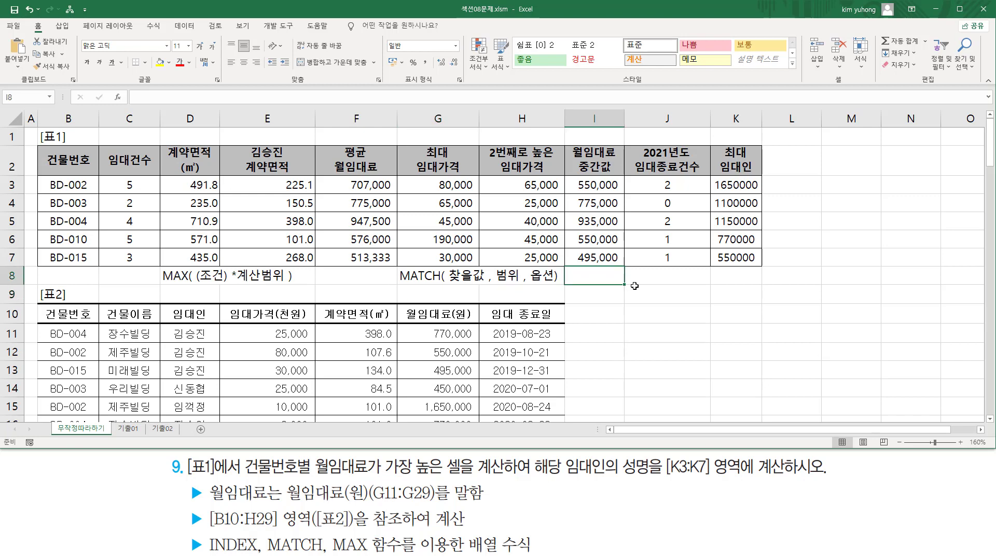
{"action": "type", "text": "-1"}
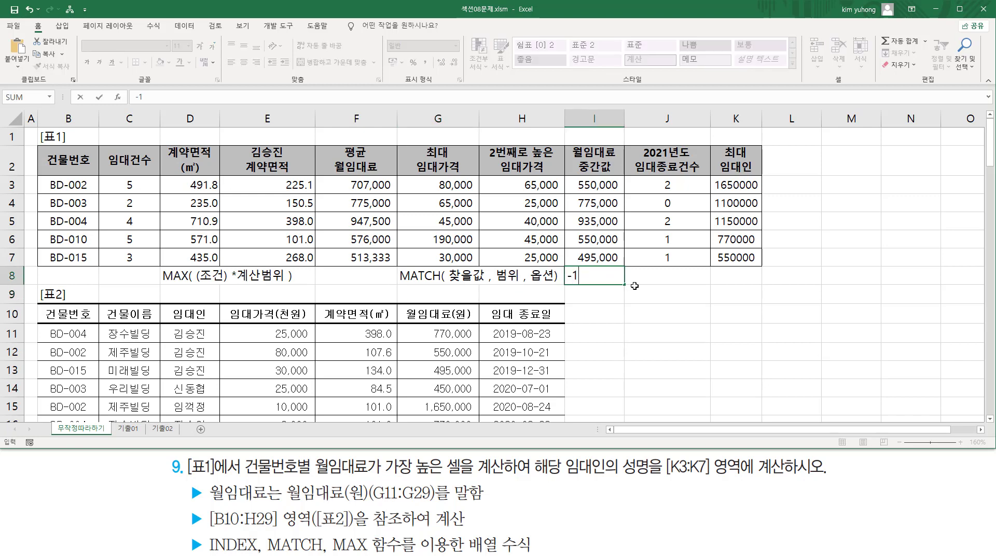
{"action": "key", "text": "Return"}
{"action": "type", "text": "0"}
{"action": "key", "text": "Return"}
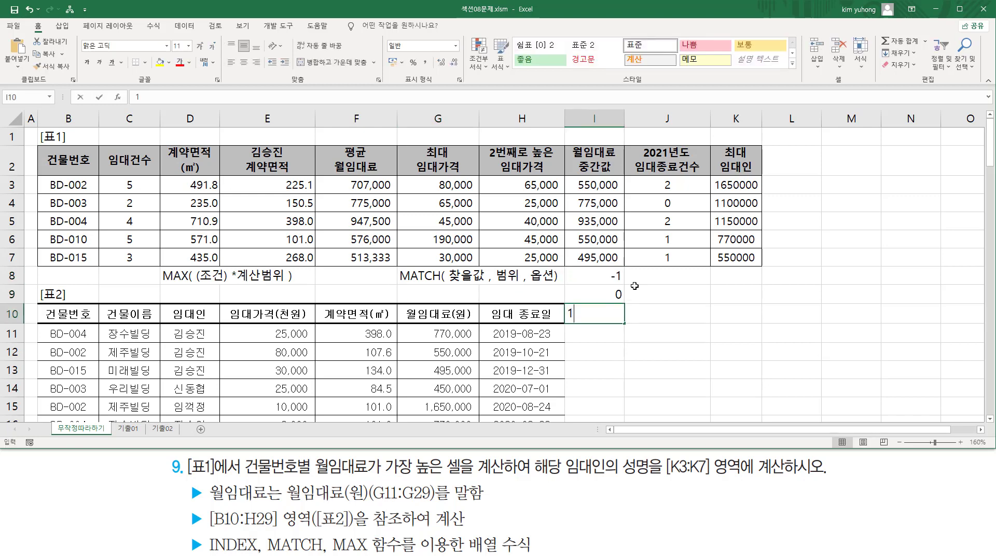
{"action": "type", "text": "1"}
{"action": "key", "text": "Return"}
Label the MATCH options in J8 to J10 as 내림차순, 정확하게 일치하는값 and 오름차순
{"action": "key", "text": "Up"}
{"action": "key", "text": "Up"}
{"action": "key", "text": "Up"}
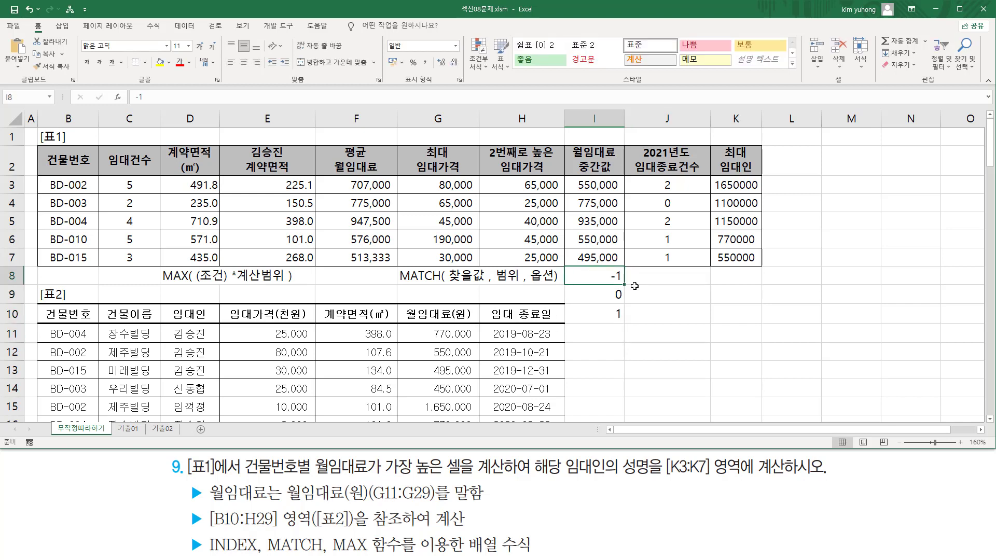
{"action": "left_click", "coordinate": [634, 283]}
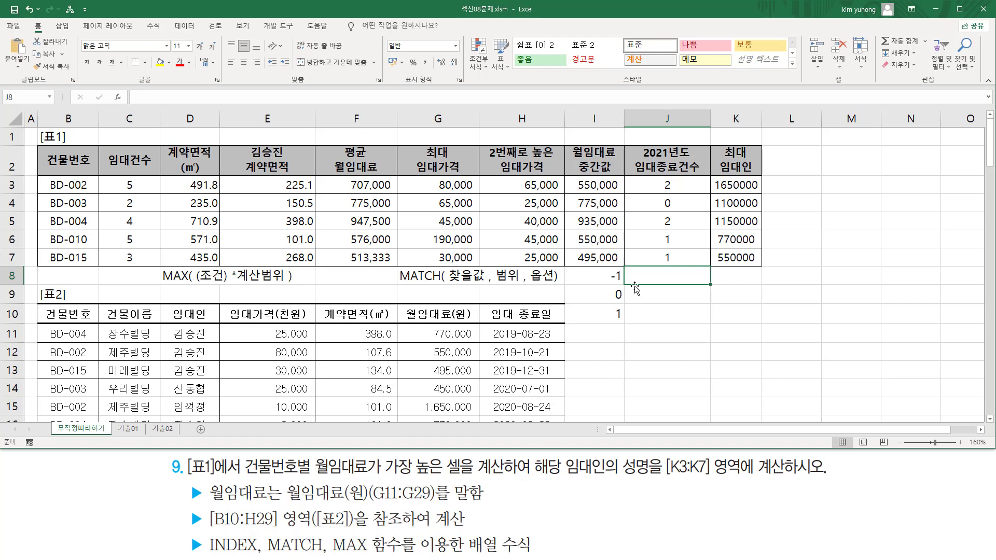
{"action": "type", "text": "내림차순"}
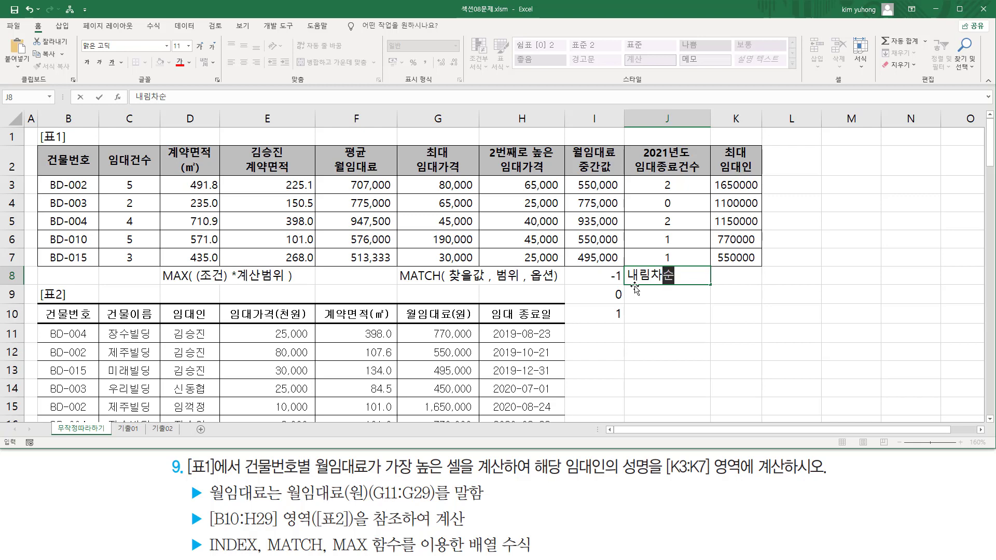
{"action": "key", "text": "Return"}
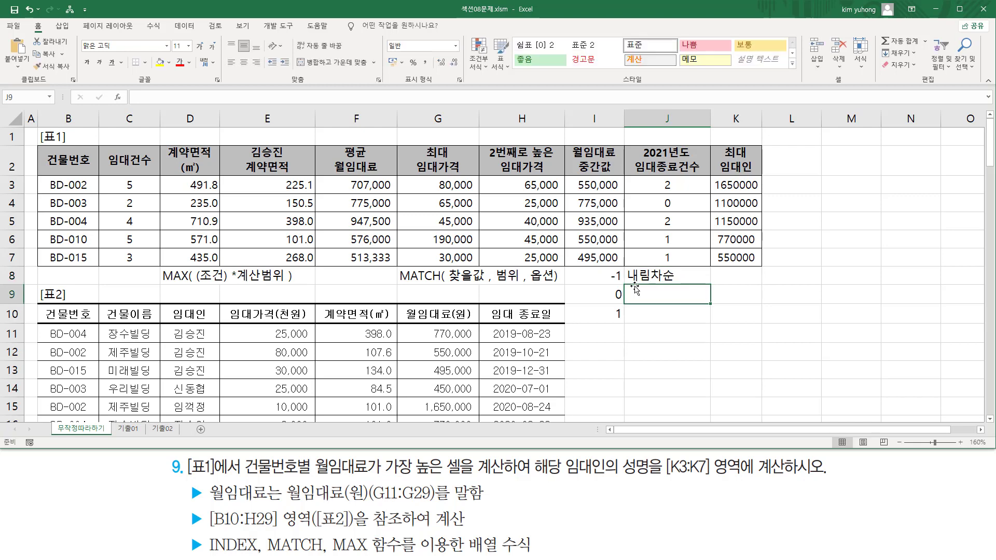
{"action": "type", "text": "정확하게 "}
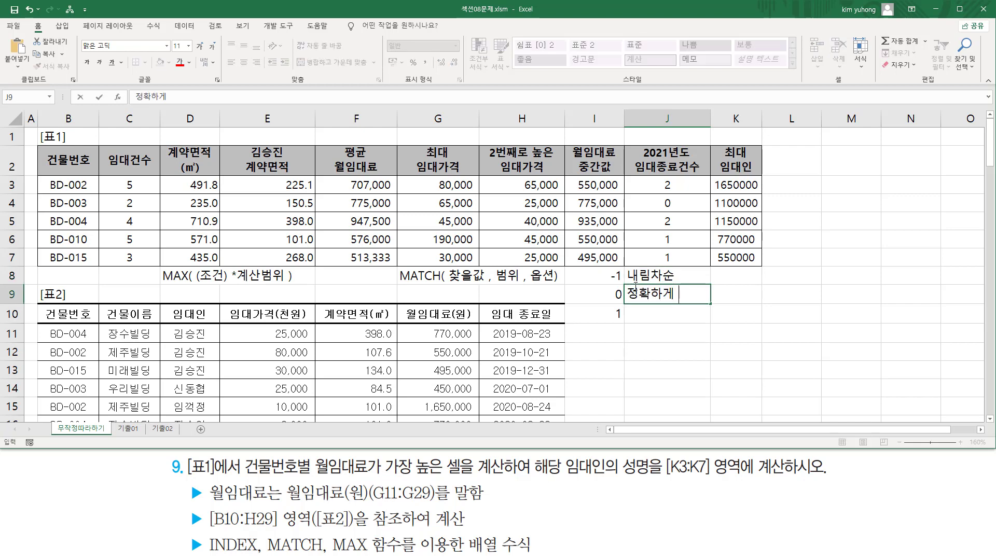
{"action": "type", "text": "일치하는값"}
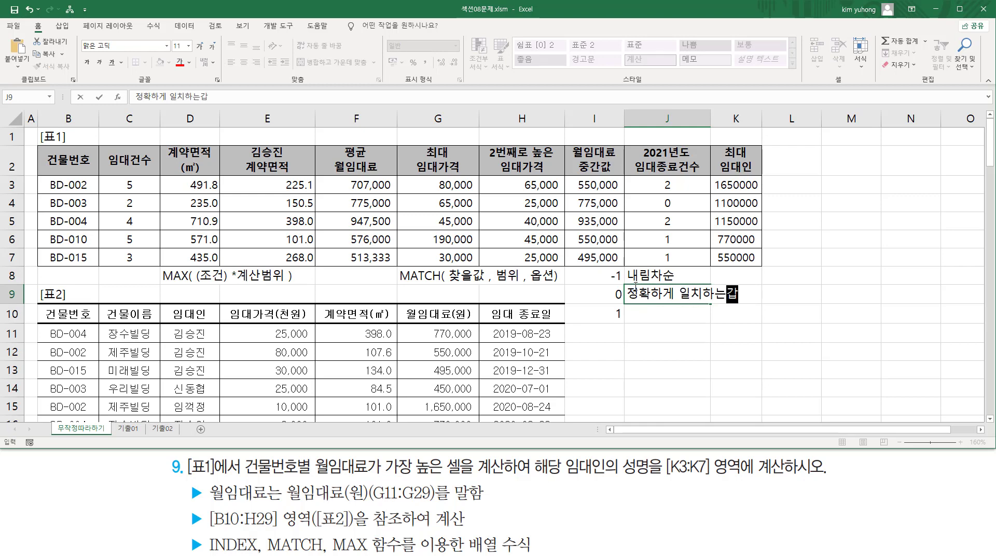
{"action": "key", "text": "Return"}
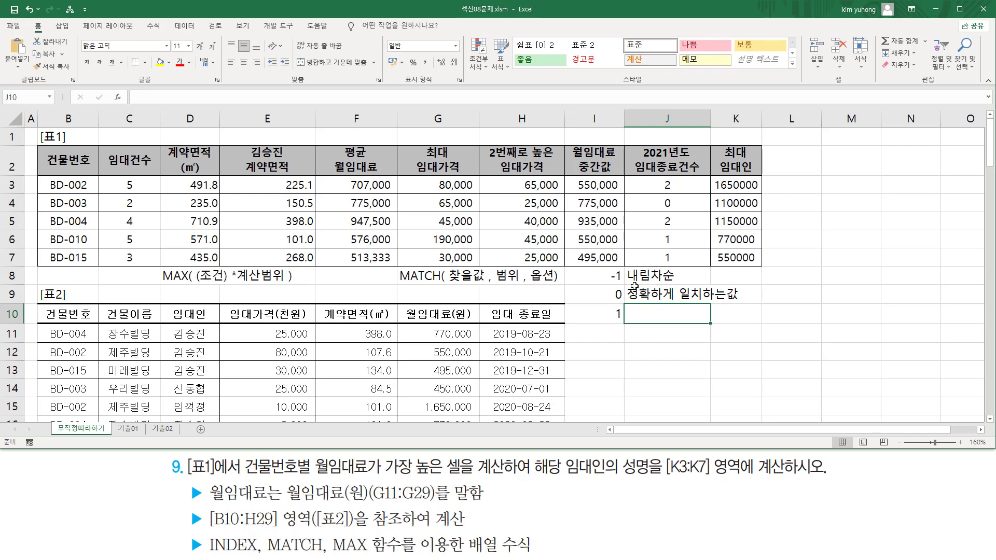
{"action": "type", "text": "오름차순"}
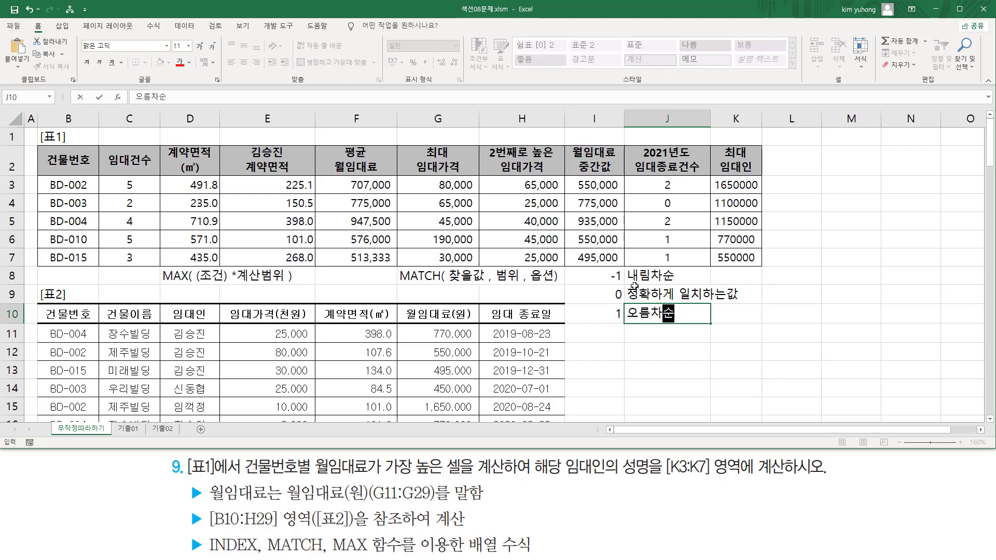
{"action": "key", "text": "Return"}
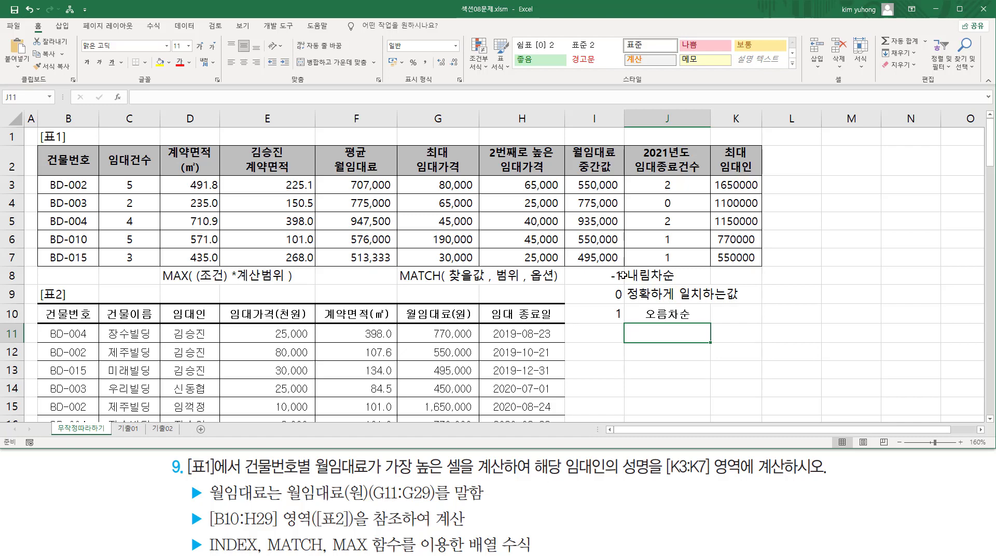
Add borders to the MATCH option notes in I8:J10 and centre their contents
{"action": "left_click_drag", "start_coordinate": [621, 277], "coordinate": [651, 312]}
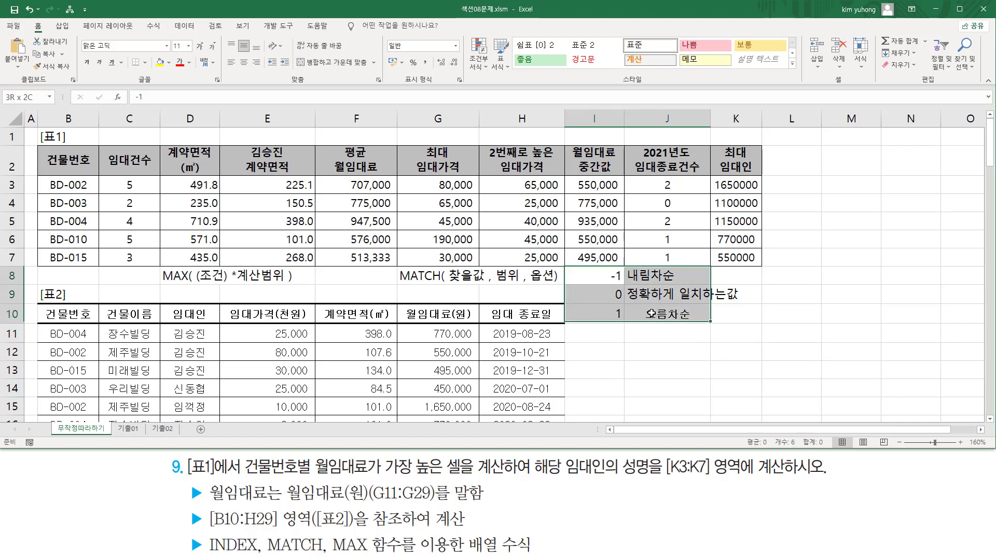
{"action": "left_click", "coordinate": [148, 66]}
{"action": "left_click", "coordinate": [185, 172]}
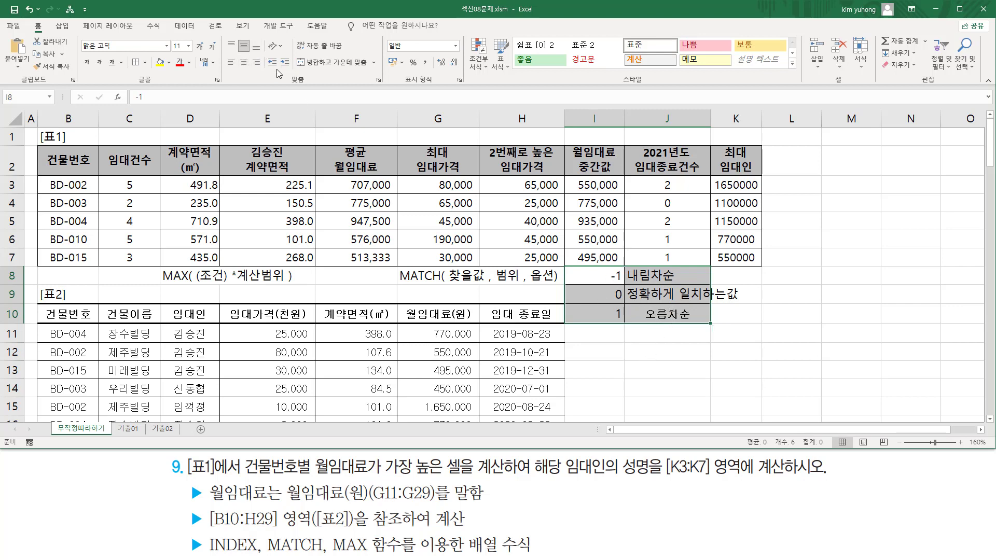
{"action": "left_click", "coordinate": [243, 61]}
Examine how the K3 maximum is looked up in table 2's monthly rent column under each MATCH option
{"action": "left_click", "coordinate": [448, 333]}
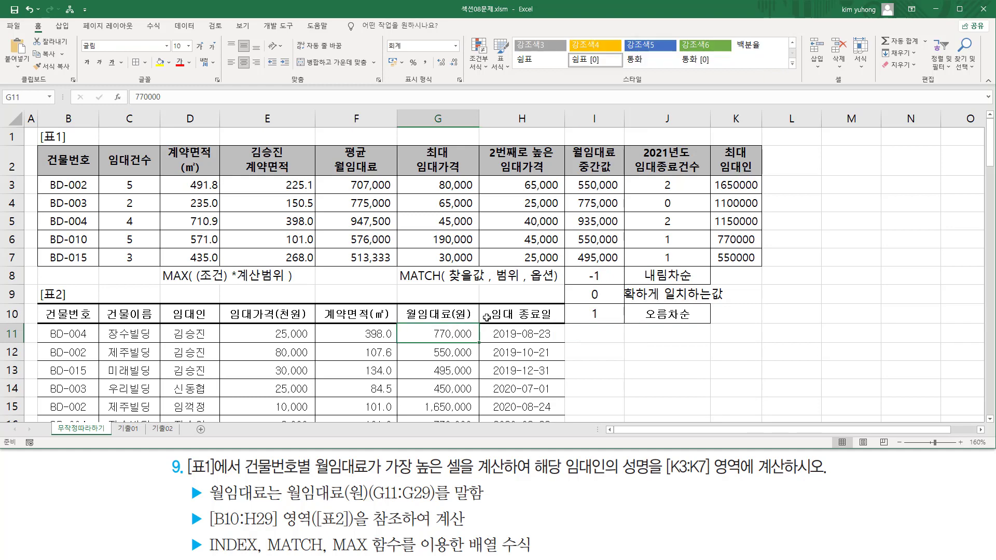
{"action": "scroll", "coordinate": [486, 317], "scroll_direction": "down", "scroll_amount": 2}
{"action": "left_click_drag", "start_coordinate": [439, 191], "coordinate": [441, 414]}
{"action": "scroll", "coordinate": [709, 216], "scroll_direction": "up", "scroll_amount": 3}
{"action": "left_click_drag", "start_coordinate": [713, 175], "coordinate": [774, 187]}
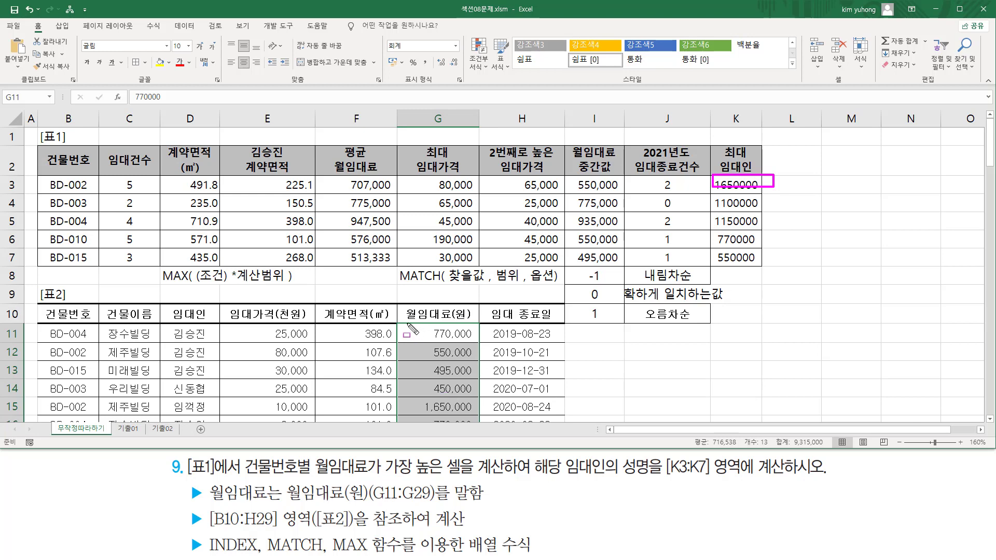
{"action": "left_click_drag", "start_coordinate": [407, 323], "coordinate": [477, 427]}
{"action": "left_click_drag", "start_coordinate": [642, 280], "coordinate": [690, 281]}
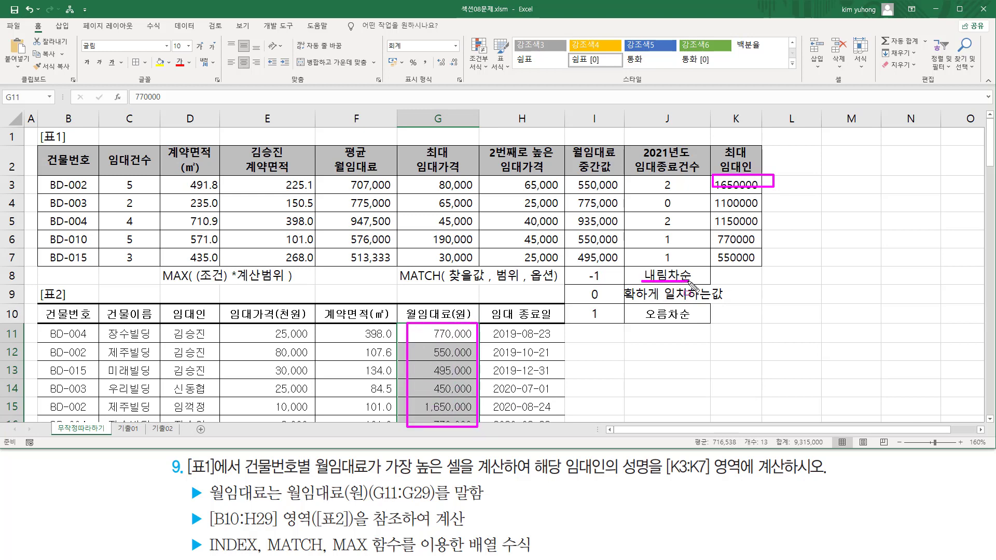
{"action": "left_click_drag", "start_coordinate": [637, 321], "coordinate": [689, 322]}
{"action": "left_click_drag", "start_coordinate": [624, 301], "coordinate": [734, 301]}
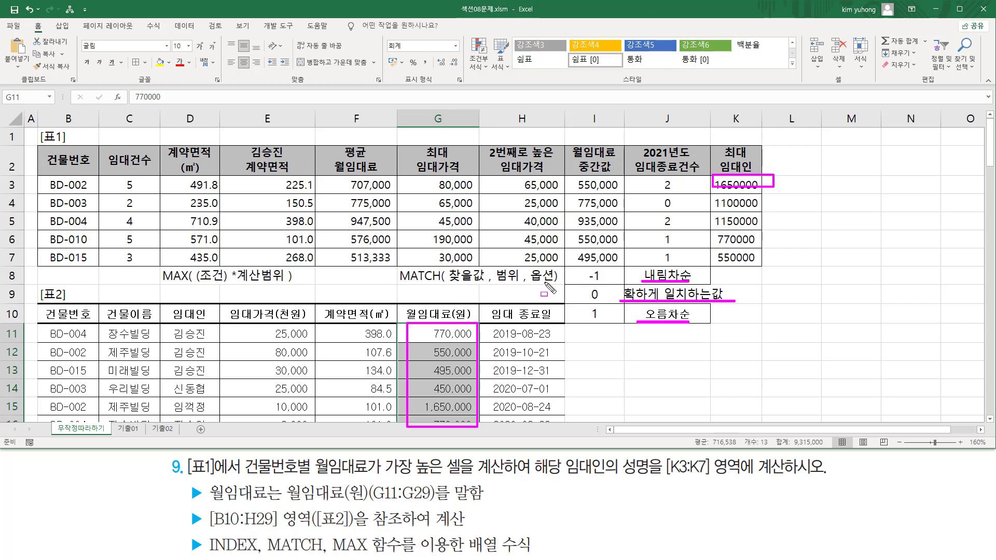
{"action": "left_click_drag", "start_coordinate": [582, 285], "coordinate": [605, 300]}
{"action": "key", "text": "Escape"}
Review the MAX array formula in K3 that serves as the value to look up
{"action": "left_click", "coordinate": [735, 185]}
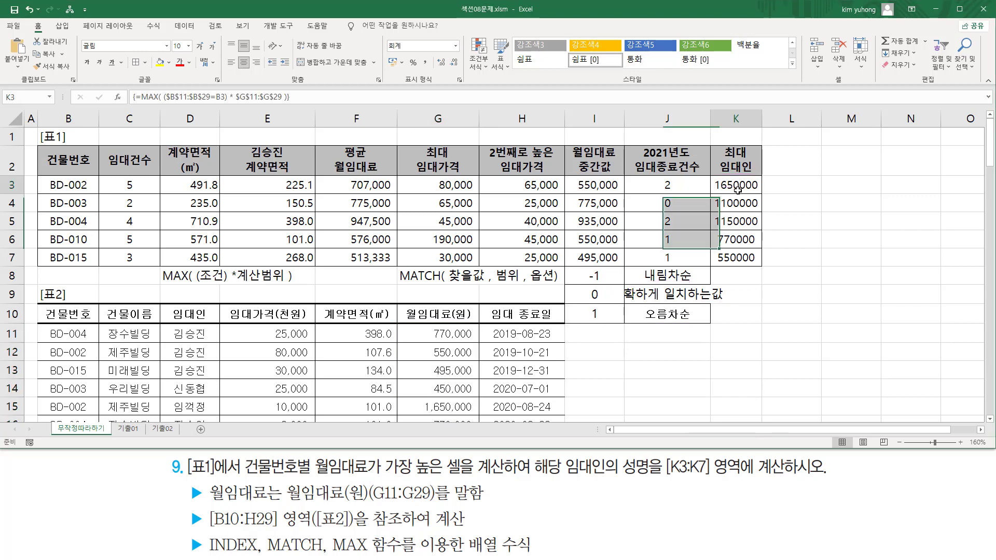
{"action": "key", "text": "F2"}
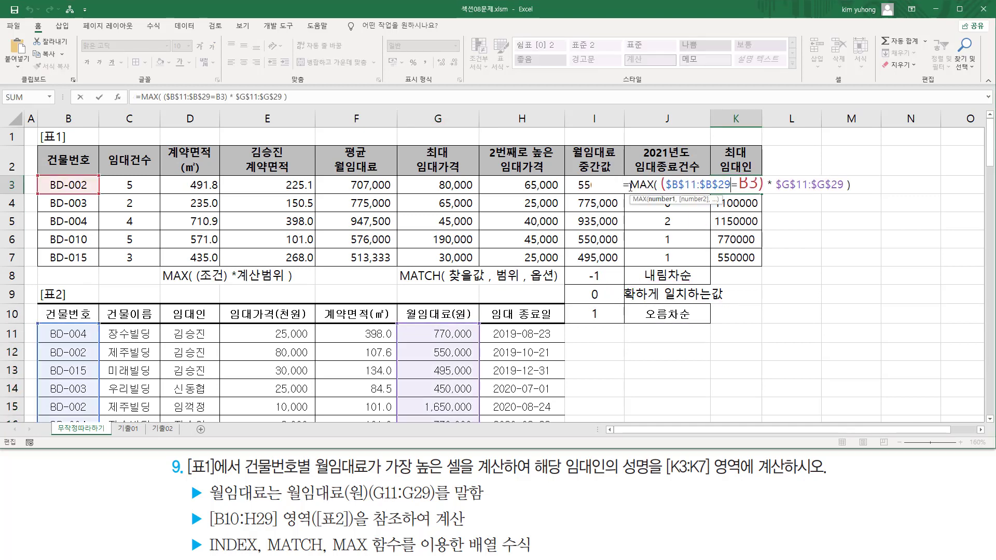
{"action": "left_click", "coordinate": [696, 189]}
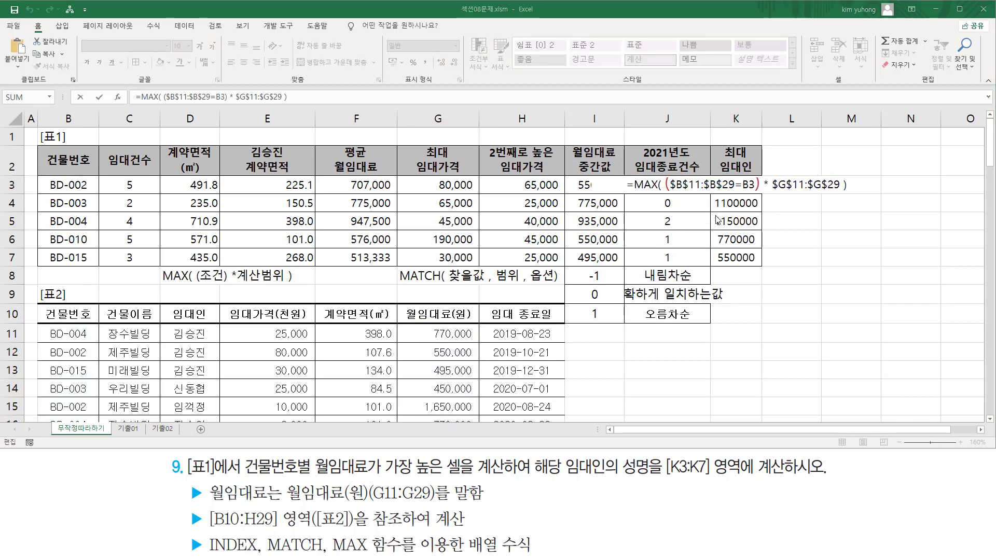
{"action": "key", "text": "ctrl+shift+Return"}
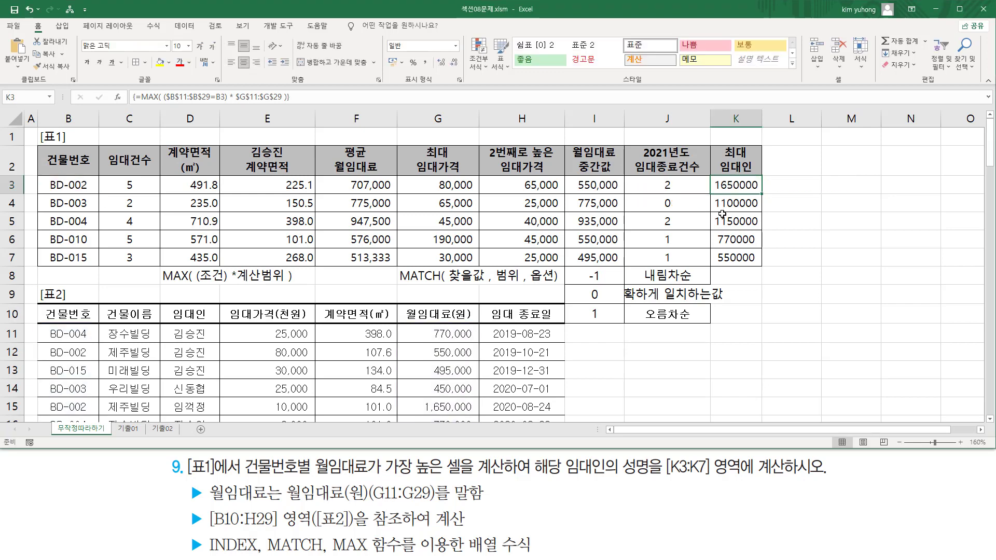
{"action": "left_click_drag", "start_coordinate": [715, 191], "coordinate": [758, 191]}
Nest K3's existing MAX( ($B$11:$B$29=B3) * $G$11:$G$29 ) expression as the lookup value of a MATCH function
{"action": "double_click", "coordinate": [734, 185]}
{"action": "left_click_drag", "start_coordinate": [632, 184], "coordinate": [978, 184]}
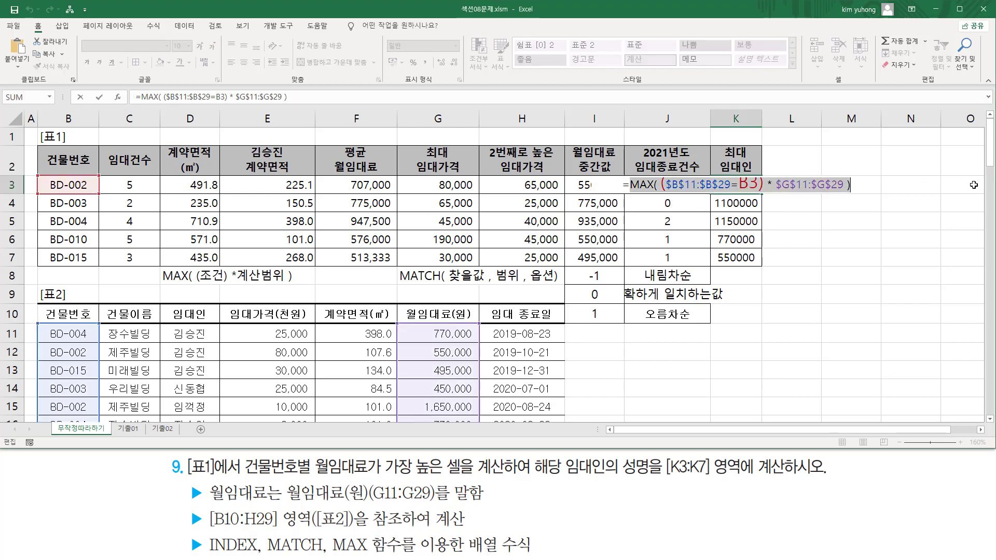
{"action": "key", "text": "BackSpace"}
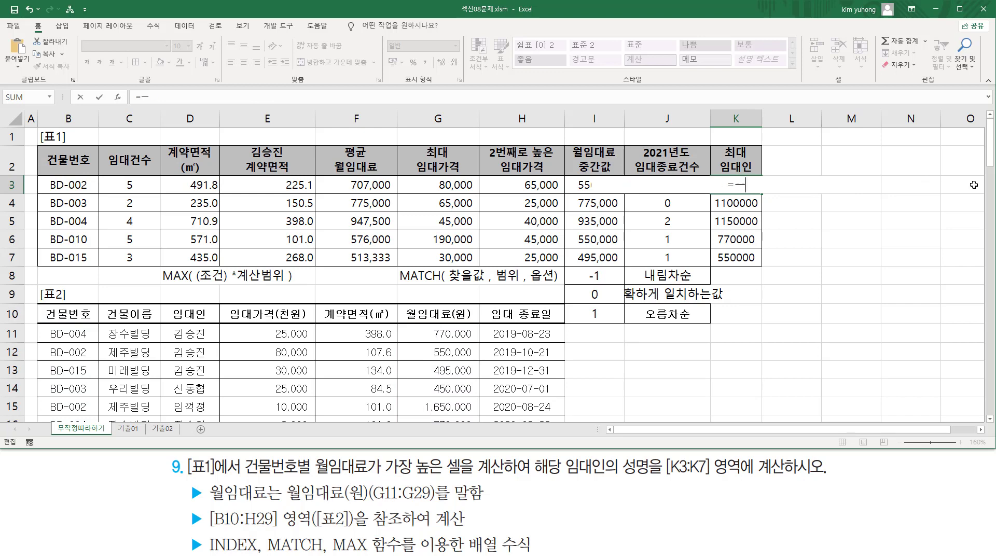
{"action": "type", "text": "MA"}
{"action": "key", "text": "Tab"}
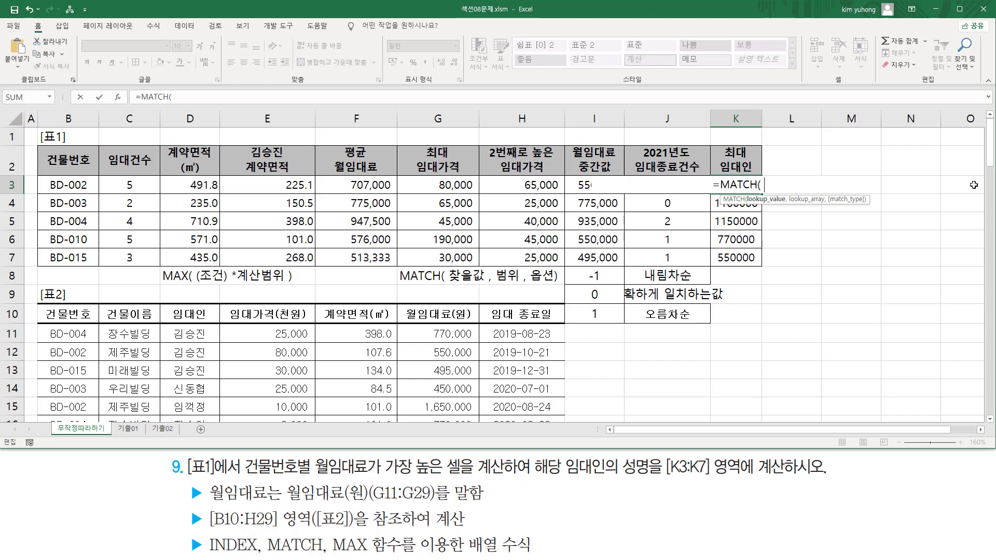
{"action": "type", "text": "MAX( ($B$11:$B$29=B3) * $G$11:$G$29 )"}
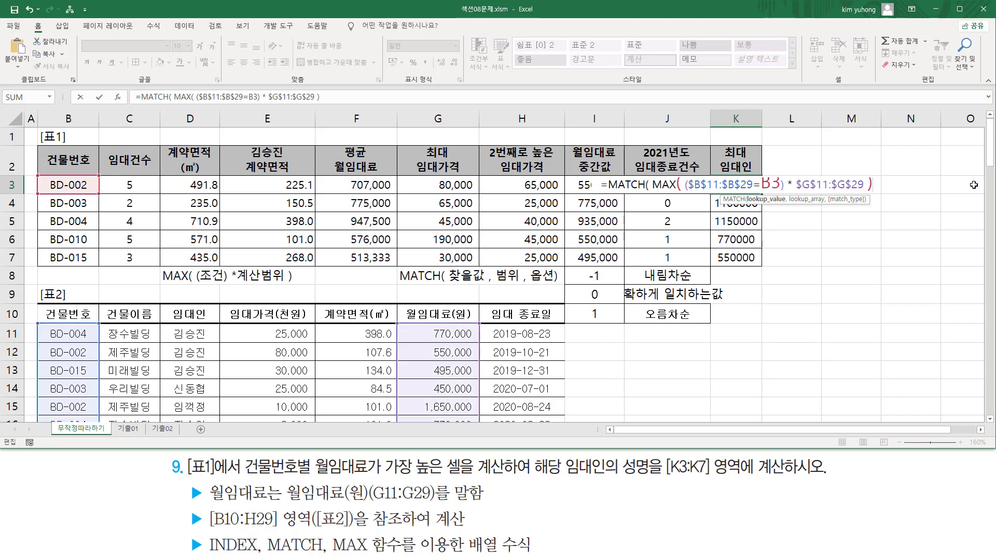
{"action": "type", "text": " ,"}
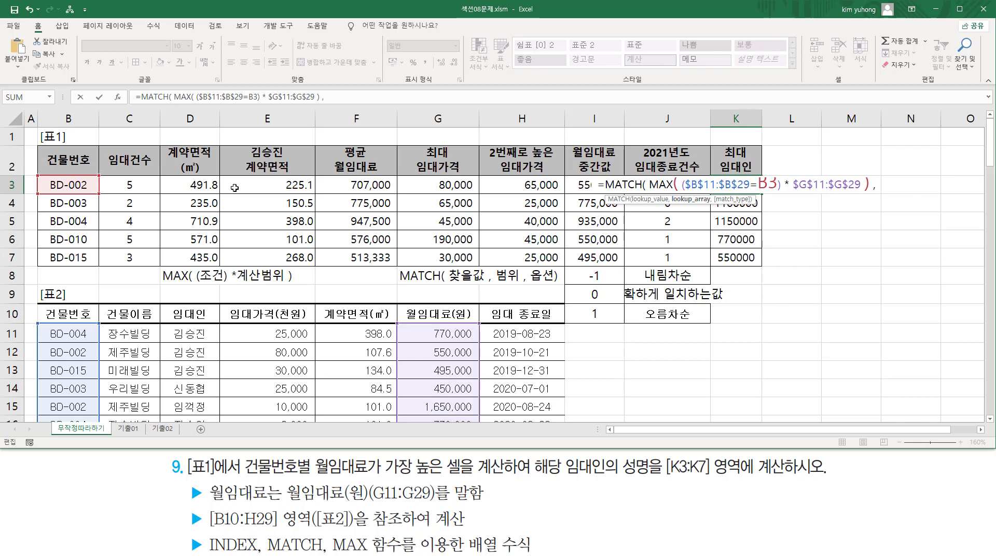
Complete K3's MATCH with lookup range G11:G29 and match type 0, and enter it as an array formula
{"action": "left_click", "coordinate": [438, 334]}
{"action": "scroll", "coordinate": [451, 327], "scroll_direction": "down", "scroll_amount": 5}
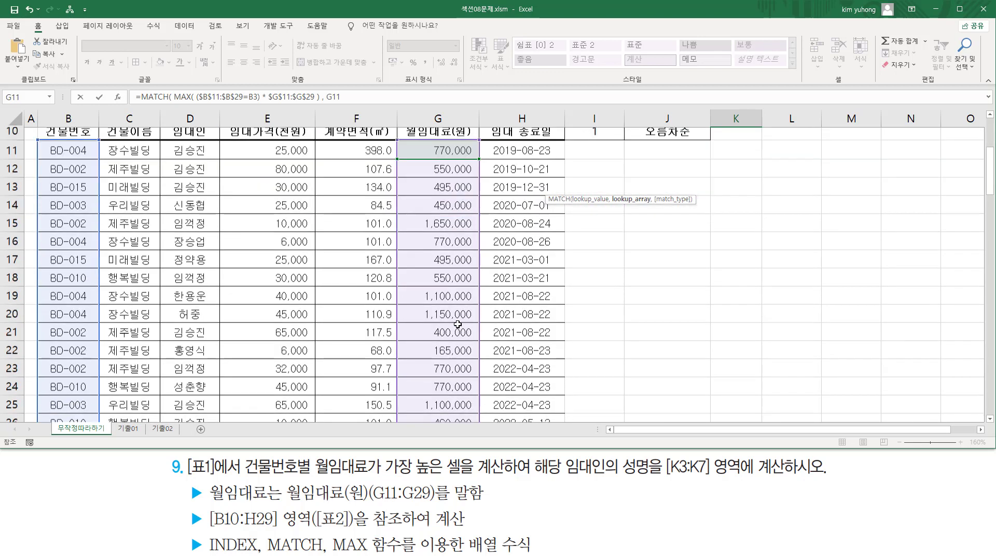
{"action": "left_click", "coordinate": [446, 384], "text": "shift"}
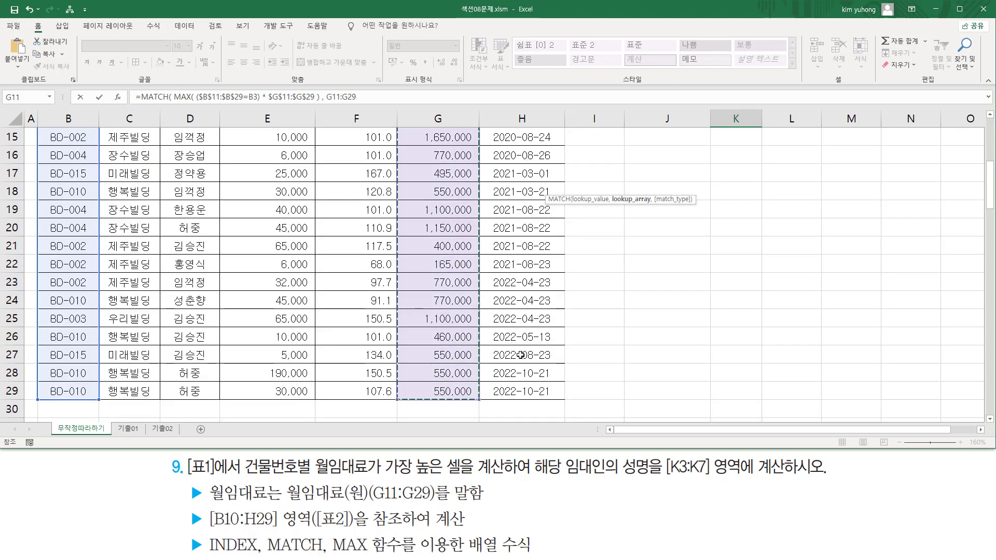
{"action": "scroll", "coordinate": [731, 345], "scroll_direction": "up", "scroll_amount": 5}
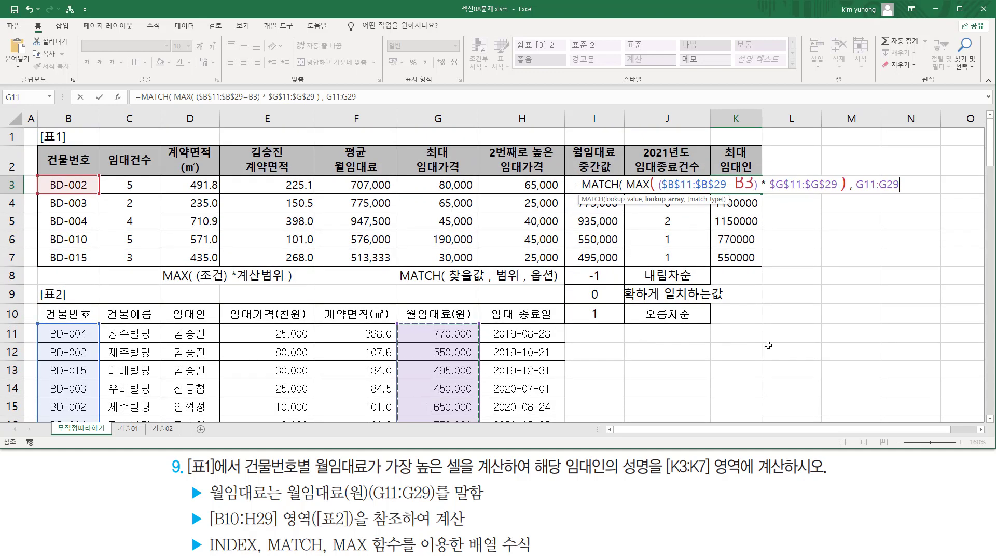
{"action": "type", "text": ", "}
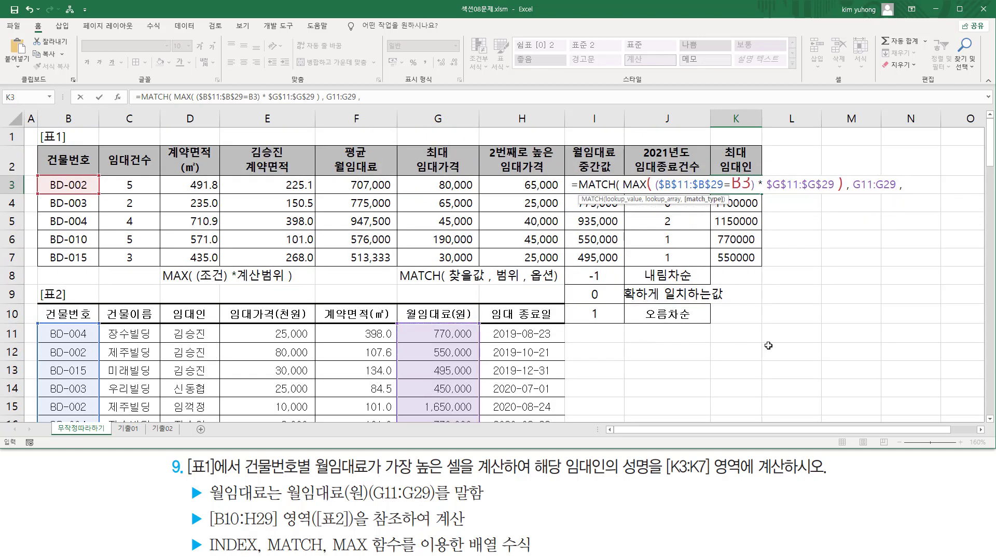
{"action": "type", "text": "0"}
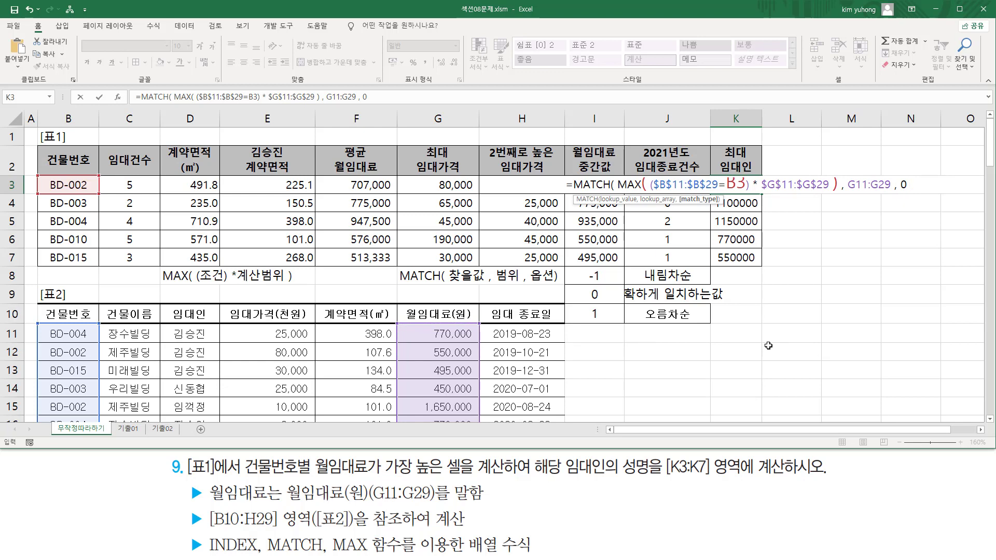
{"action": "type", "text": " )"}
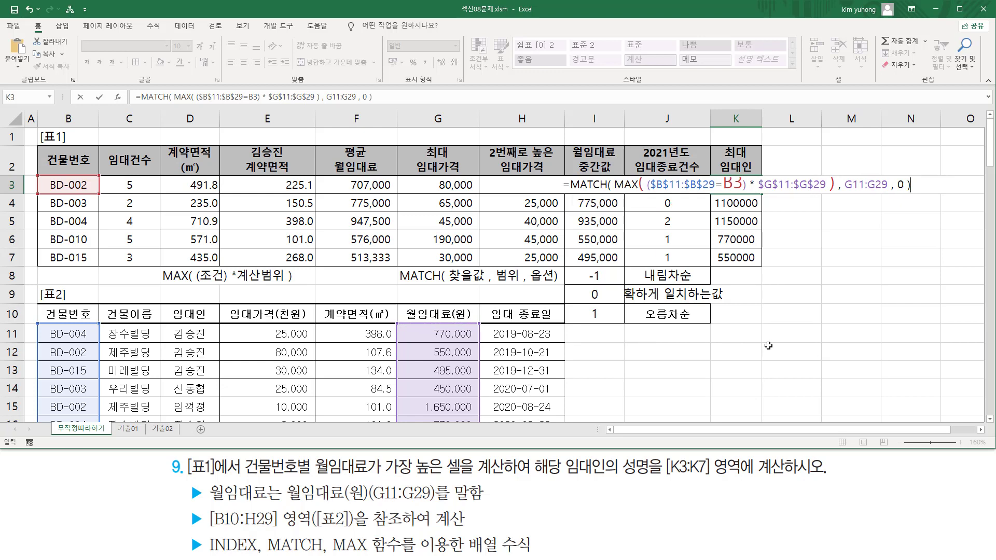
{"action": "key", "text": "ctrl+shift+Return"}
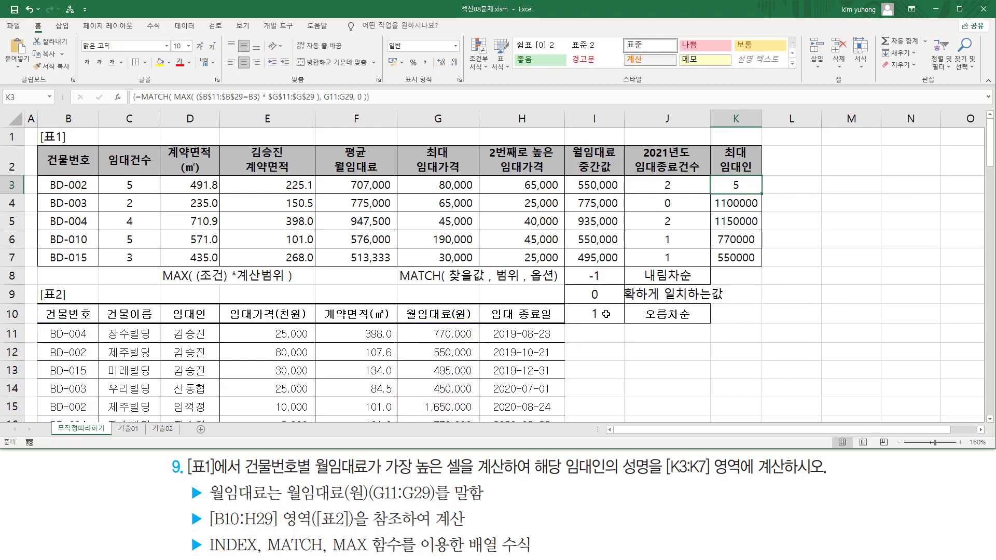
Count down table 2's monthly rent column from G11 to locate the row holding BD-002's highest rent
{"action": "left_click", "coordinate": [450, 335]}
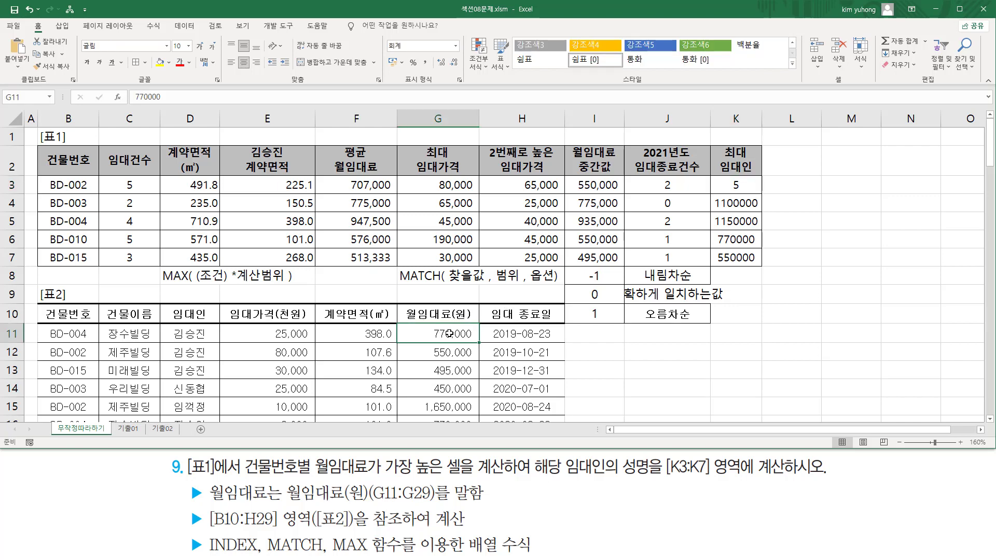
{"action": "scroll", "coordinate": [449, 334], "scroll_direction": "down", "scroll_amount": 3}
{"action": "left_click_drag", "start_coordinate": [432, 194], "coordinate": [461, 414]}
{"action": "scroll", "coordinate": [461, 373], "scroll_direction": "down", "scroll_amount": 3}
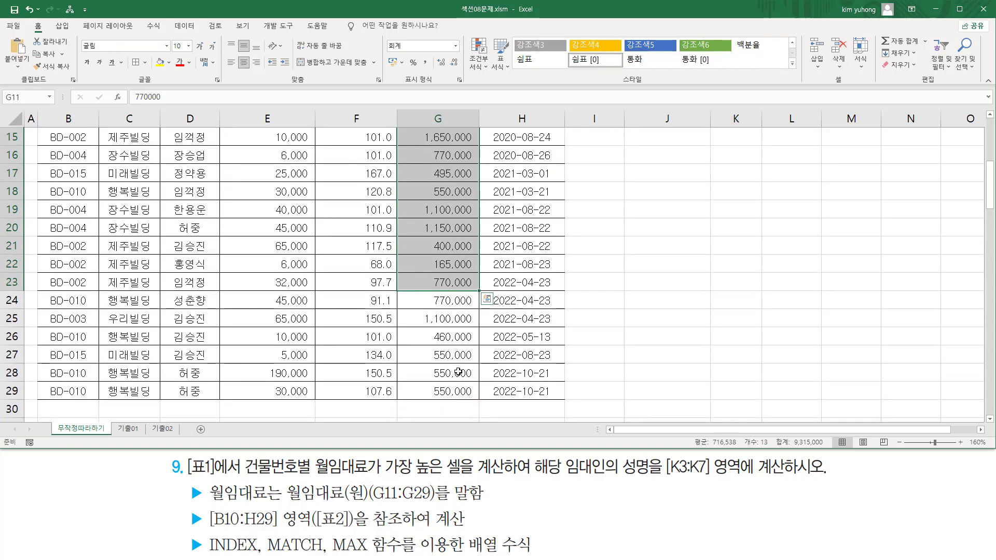
{"action": "scroll", "coordinate": [459, 373], "scroll_direction": "up", "scroll_amount": 3}
{"action": "left_click_drag", "start_coordinate": [420, 261], "coordinate": [474, 279]}
{"action": "key", "text": "Escape"}
{"action": "key", "text": "ctrl+2"}
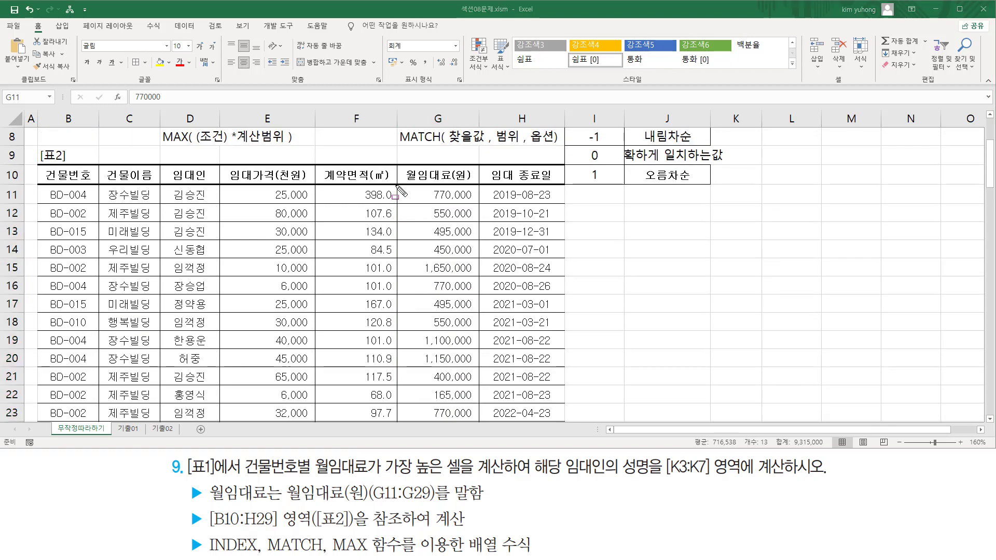
{"action": "mouse_move", "coordinate": [396, 185]}
{"action": "left_mouse_down"}
{"action": "mouse_move", "coordinate": [456, 383]}
{"action": "mouse_move", "coordinate": [482, 420]}
{"action": "left_mouse_up"}
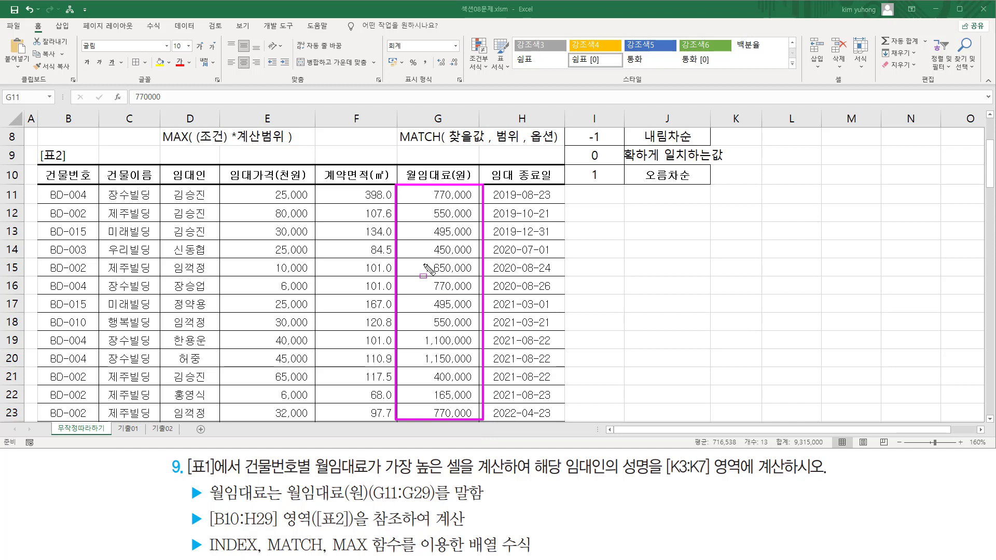
{"action": "left_click_drag", "start_coordinate": [420, 260], "coordinate": [480, 274]}
{"action": "mouse_move", "coordinate": [372, 191]}
{"action": "left_mouse_down"}
{"action": "mouse_move", "coordinate": [408, 191]}
{"action": "mouse_move", "coordinate": [399, 212]}
{"action": "mouse_move", "coordinate": [426, 249]}
{"action": "left_mouse_up"}
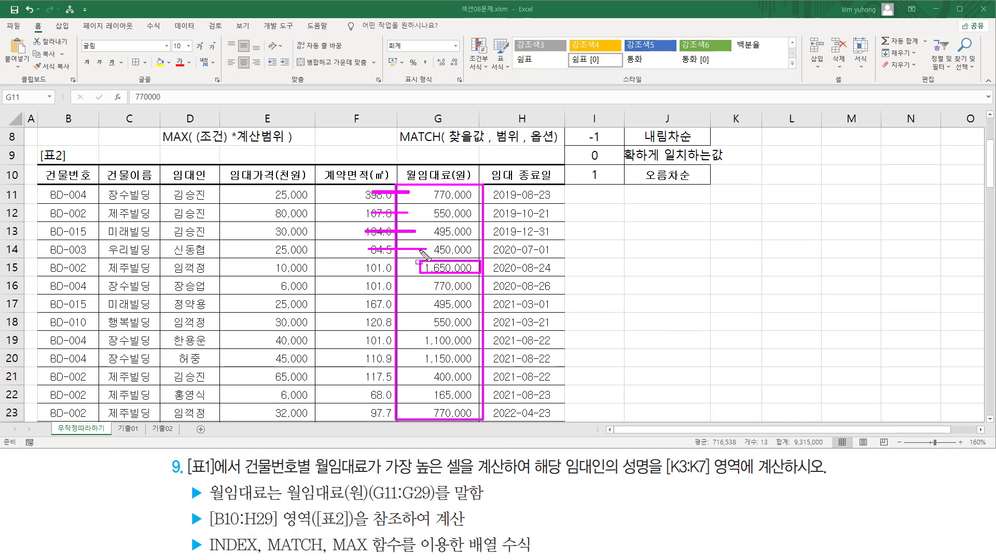
{"action": "key", "text": "Escape"}
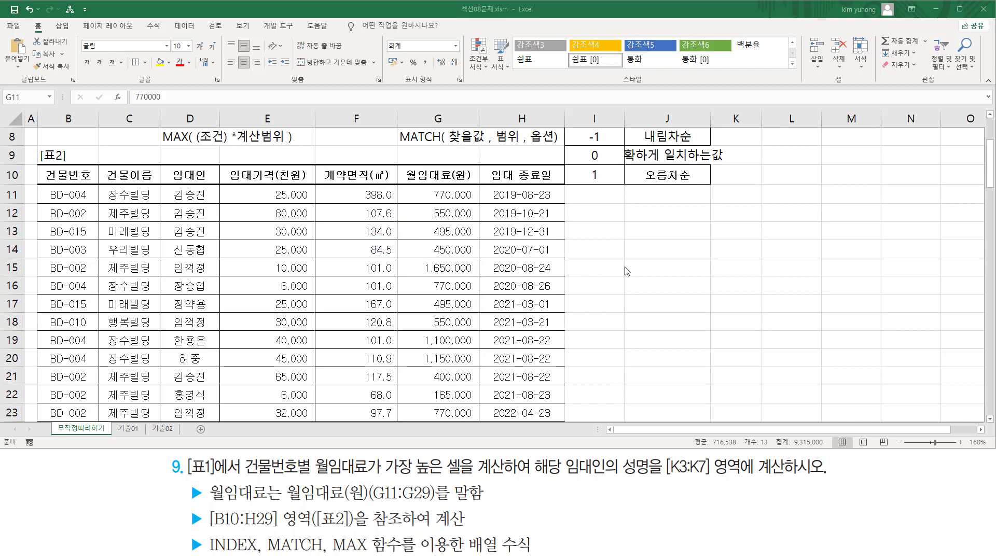
Compare the position returned in K3 with the matching monthly rent row in table 2
{"action": "scroll", "coordinate": [626, 270], "scroll_direction": "up", "scroll_amount": 3}
{"action": "left_click_drag", "start_coordinate": [730, 174], "coordinate": [742, 193]}
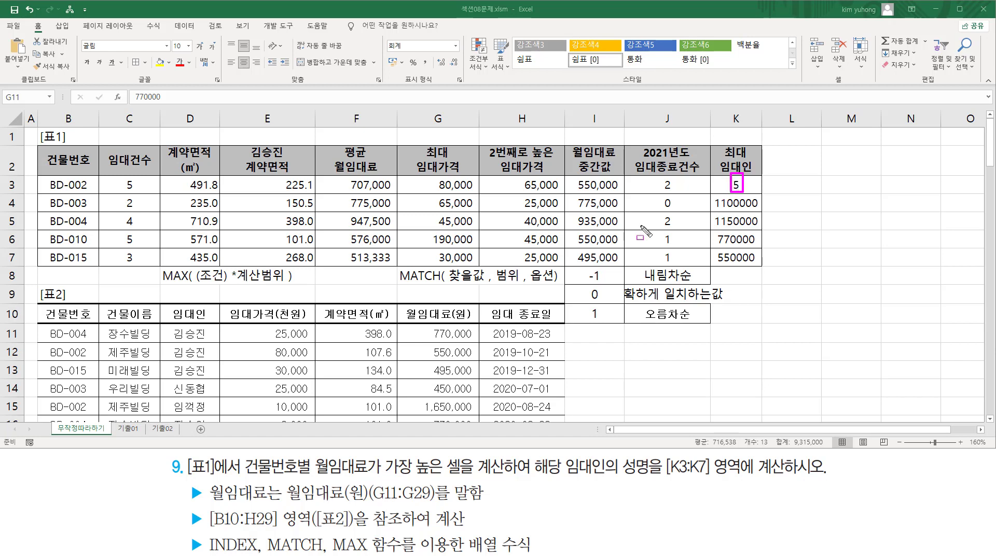
{"action": "left_click_drag", "start_coordinate": [388, 403], "coordinate": [428, 403]}
{"action": "key", "text": "Escape"}
{"action": "key", "text": "ctrl+2"}
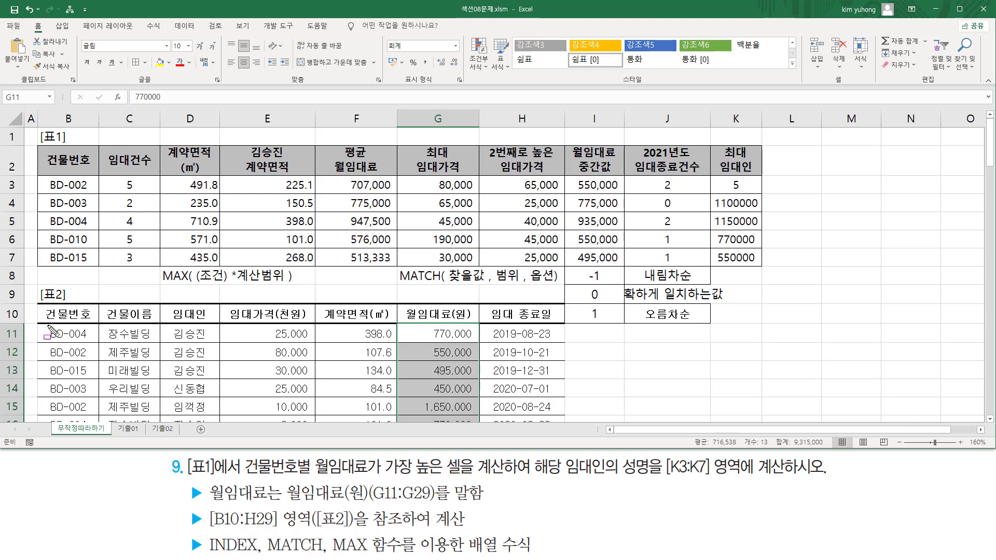
Set the monthly rent of BD-004 in G11 to 1650000 and check how K3's MATCH position responds
{"action": "mouse_move", "coordinate": [44, 328]}
{"action": "left_mouse_down"}
{"action": "mouse_move", "coordinate": [58, 340]}
{"action": "mouse_move", "coordinate": [93, 341]}
{"action": "left_mouse_up"}
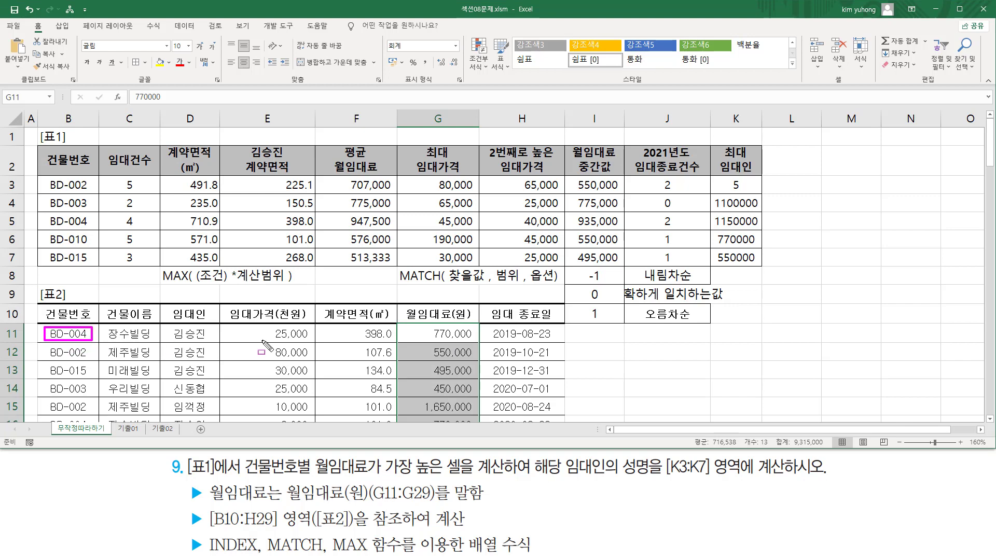
{"action": "key", "text": "Escape"}
{"action": "left_click", "coordinate": [463, 334]}
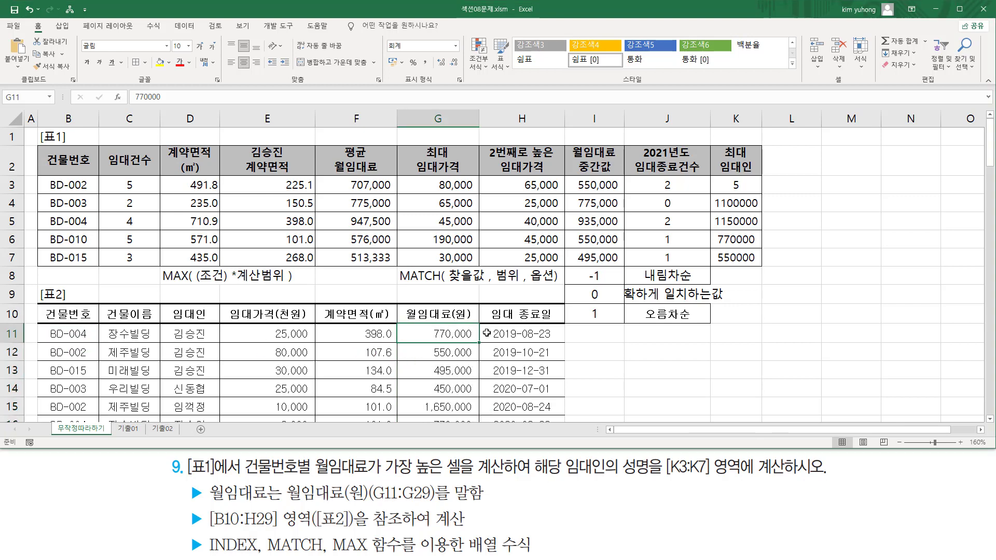
{"action": "type", "text": "1650"}
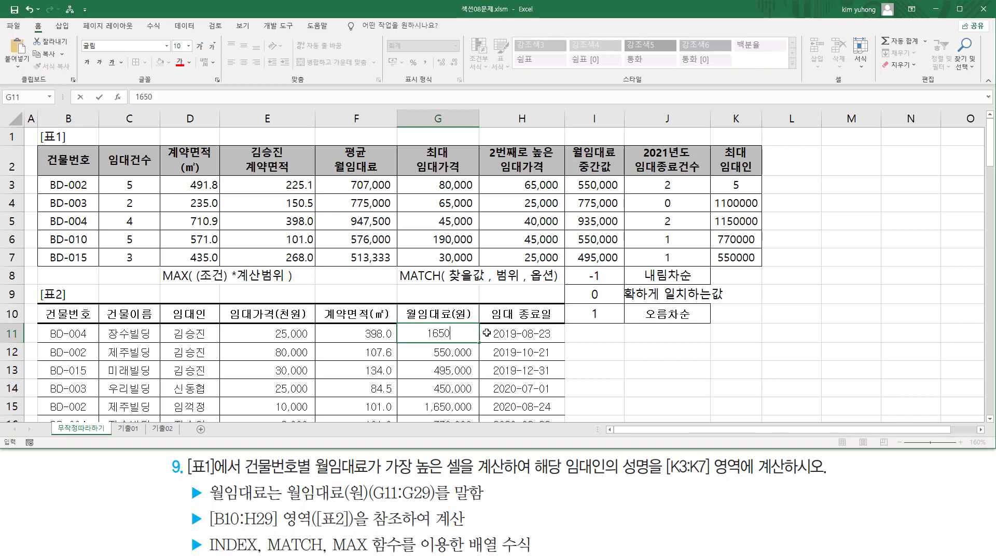
{"action": "type", "text": "000"}
{"action": "key", "text": "Return"}
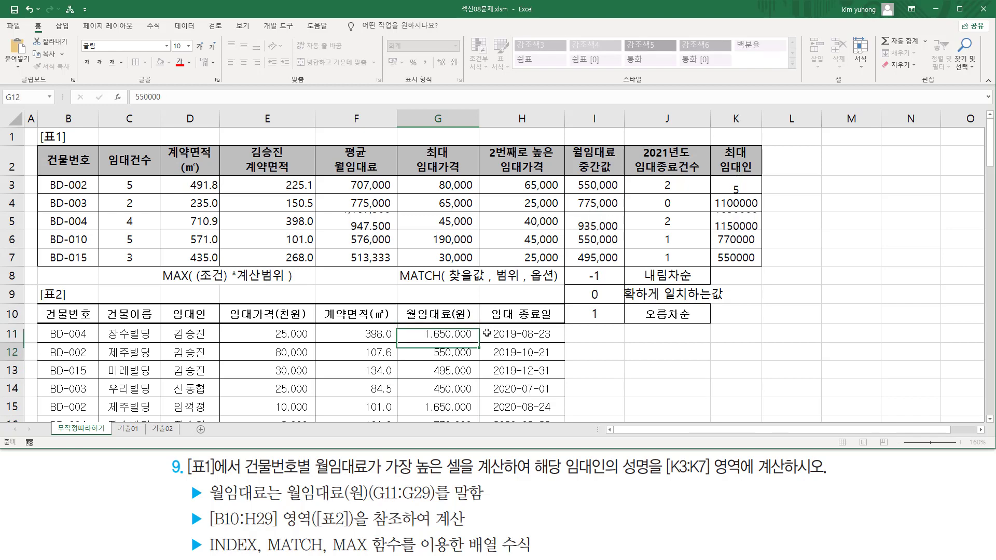
{"action": "left_click_drag", "start_coordinate": [724, 179], "coordinate": [740, 190]}
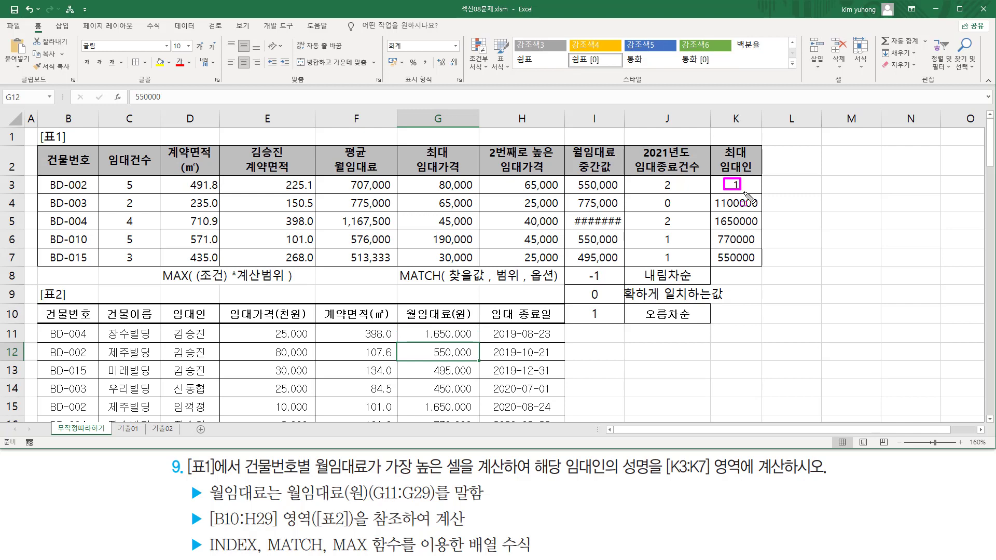
Compare the position in K3 with the equal 1,650,000 monthly rents of BD-004 in G11 and BD-002 in G15
{"action": "key", "text": "Escape"}
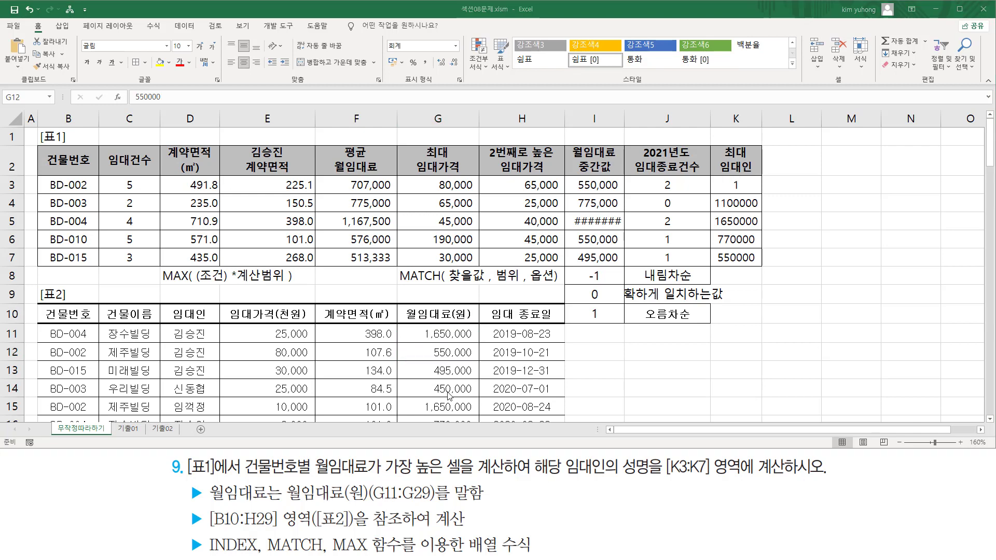
{"action": "left_click_drag", "start_coordinate": [417, 399], "coordinate": [478, 416]}
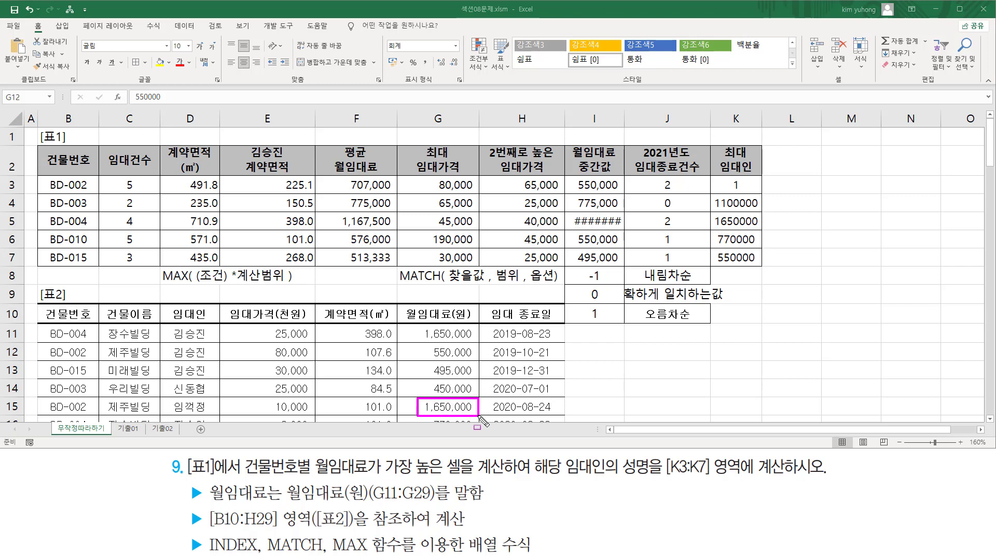
{"action": "left_click_drag", "start_coordinate": [392, 406], "coordinate": [421, 408]}
{"action": "left_click_drag", "start_coordinate": [729, 178], "coordinate": [746, 195]}
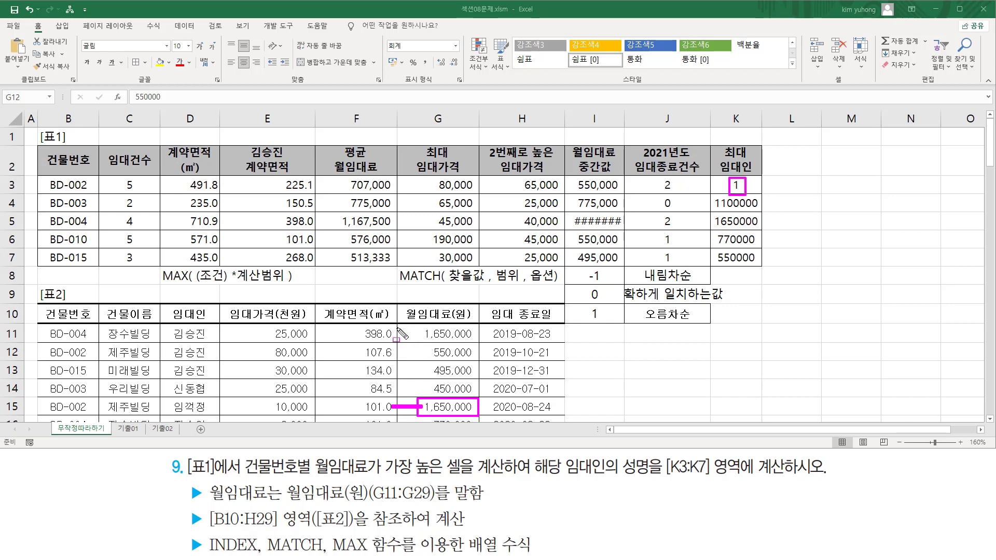
{"action": "left_click_drag", "start_coordinate": [398, 322], "coordinate": [491, 421]}
{"action": "left_click_drag", "start_coordinate": [411, 327], "coordinate": [474, 339]}
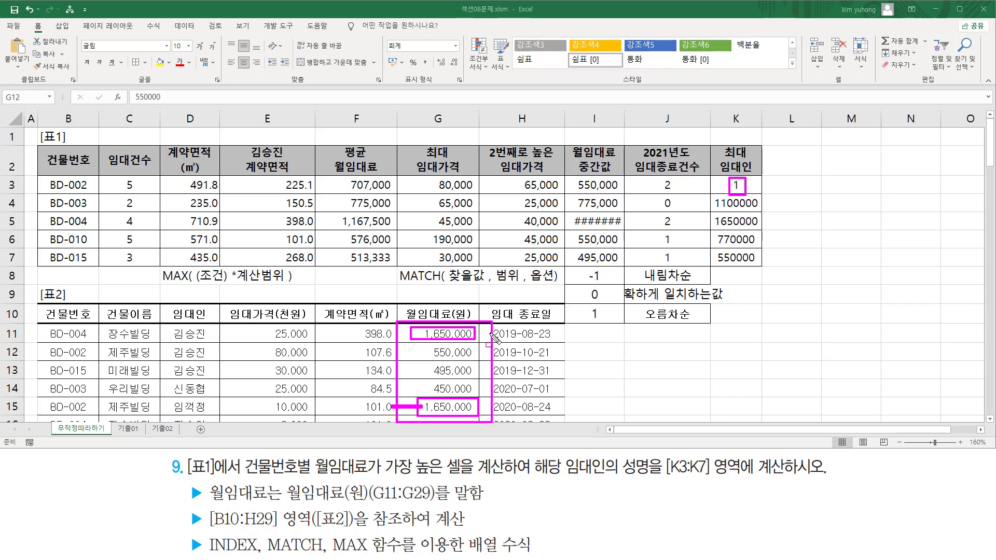
{"action": "left_click_drag", "start_coordinate": [403, 340], "coordinate": [495, 341]}
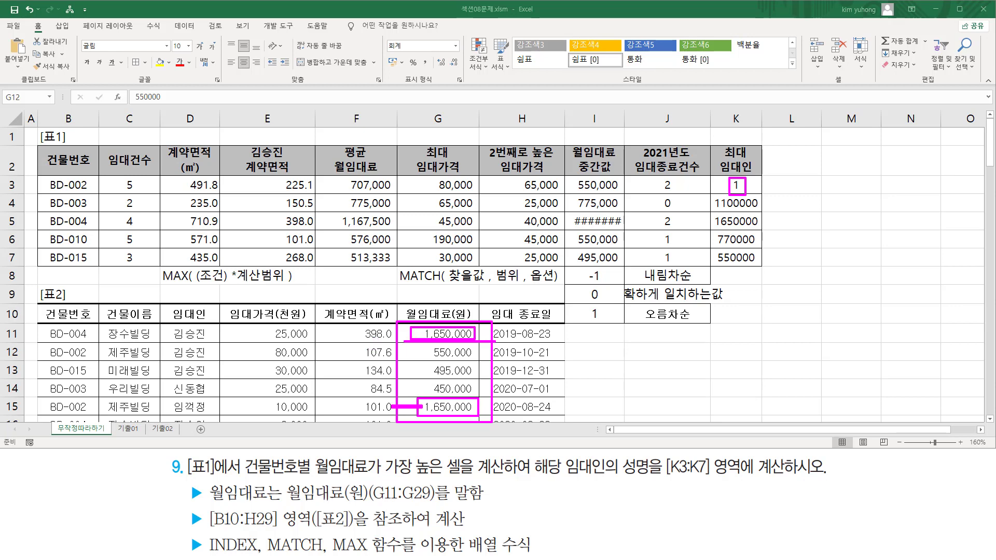
{"action": "left_click_drag", "start_coordinate": [40, 325], "coordinate": [87, 339]}
{"action": "left_click_drag", "start_coordinate": [47, 192], "coordinate": [92, 188]}
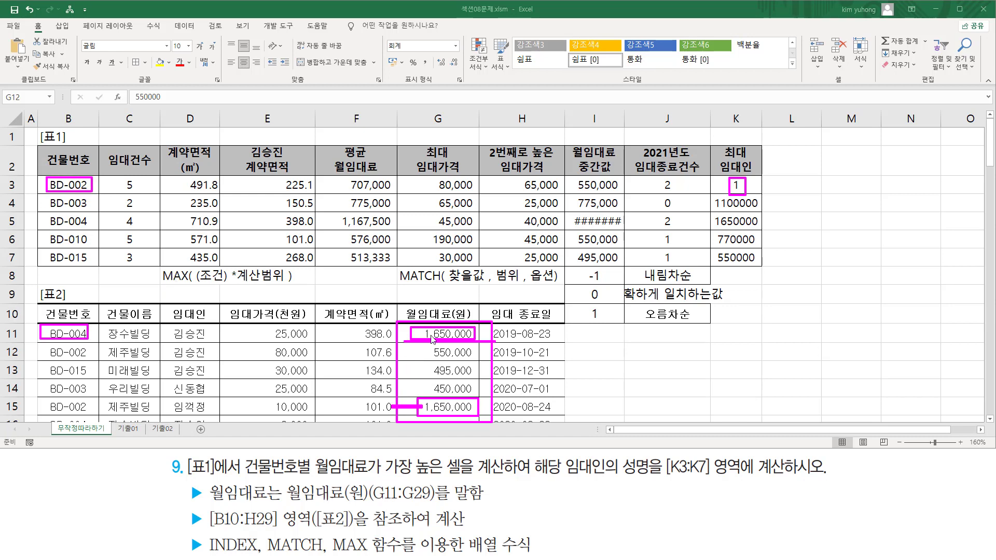
{"action": "key", "text": "e"}
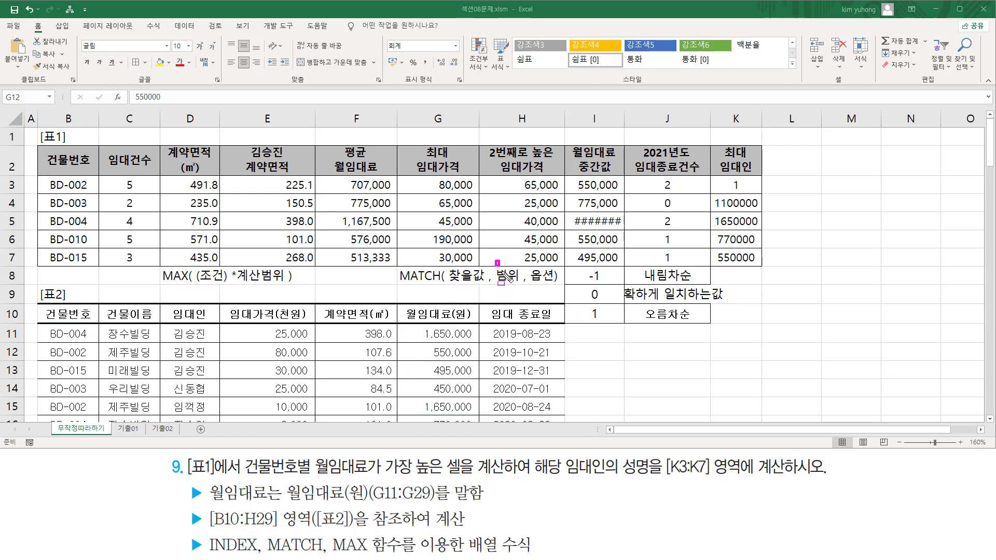
Review the range argument in the MATCH syntax note and select the monthly rents G11:G29 it covers
{"action": "left_click_drag", "start_coordinate": [497, 264], "coordinate": [518, 285]}
{"action": "key", "text": "Escape"}
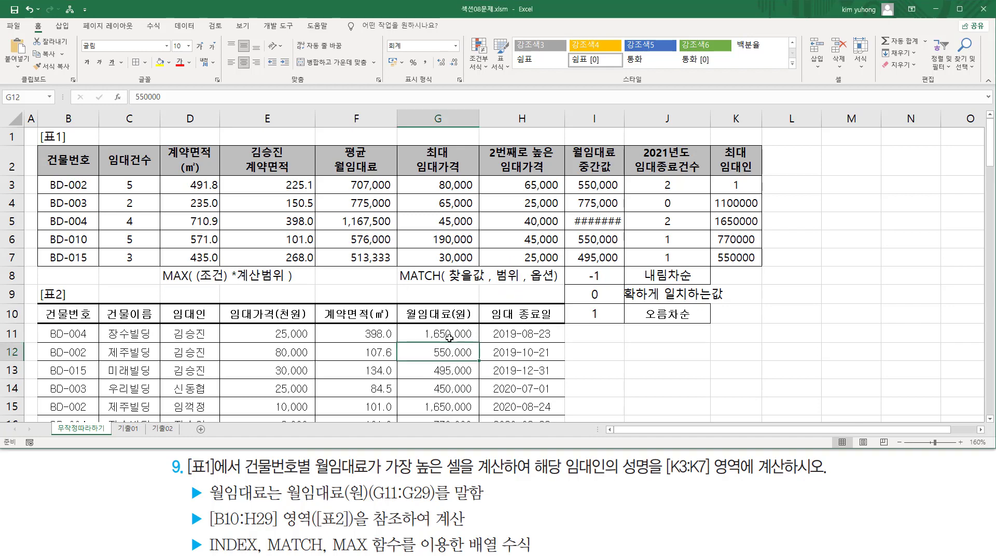
{"action": "scroll", "coordinate": [449, 337], "scroll_direction": "down", "scroll_amount": 2}
{"action": "left_click_drag", "start_coordinate": [449, 186], "coordinate": [447, 388]}
{"action": "scroll", "coordinate": [448, 388], "scroll_direction": "up", "scroll_amount": 5}
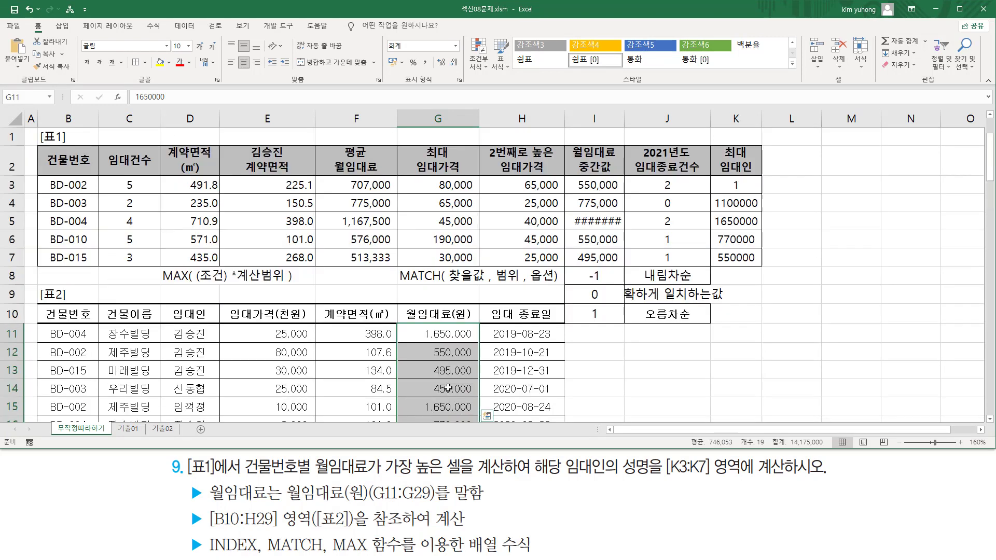
Locate the BD-002 rows in table 2 that the lookup range should cover and contrast them with BD-004's row 11
{"action": "scroll", "coordinate": [455, 365], "scroll_direction": "down", "scroll_amount": 2}
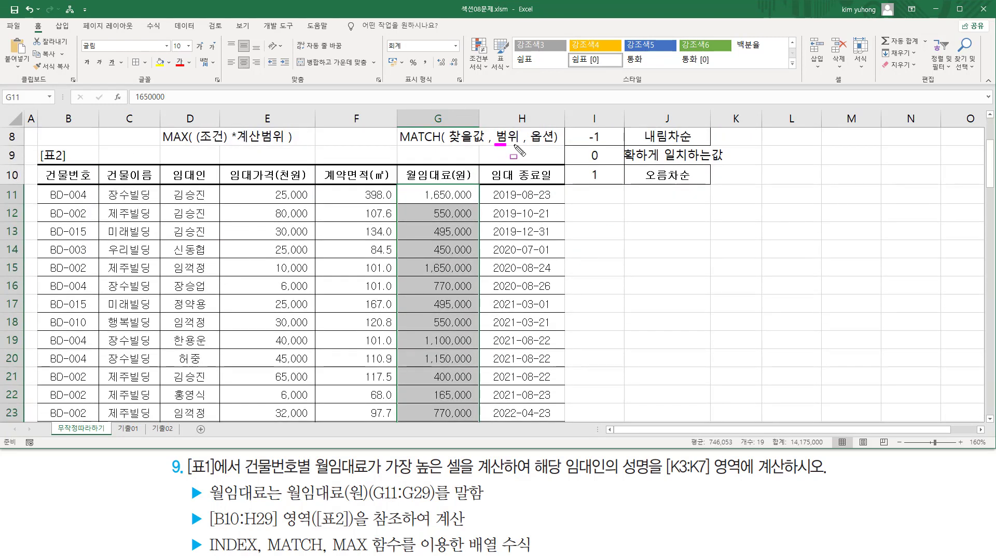
{"action": "left_click_drag", "start_coordinate": [496, 146], "coordinate": [520, 146]}
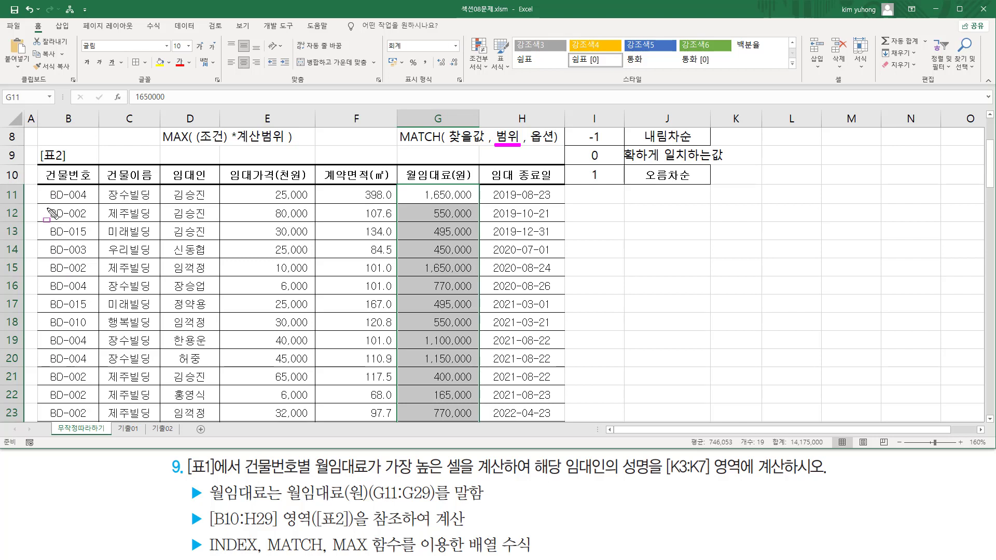
{"action": "left_click_drag", "start_coordinate": [47, 207], "coordinate": [95, 223]}
{"action": "left_click_drag", "start_coordinate": [47, 260], "coordinate": [87, 274]}
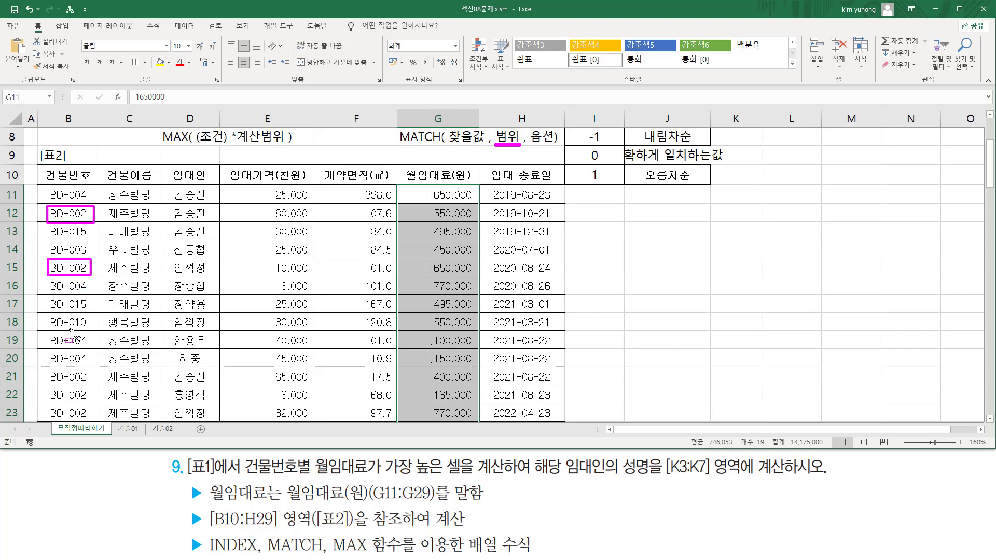
{"action": "mouse_move", "coordinate": [44, 383]}
{"action": "left_mouse_down"}
{"action": "mouse_move", "coordinate": [70, 371]}
{"action": "mouse_move", "coordinate": [92, 403]}
{"action": "mouse_move", "coordinate": [73, 420]}
{"action": "mouse_move", "coordinate": [84, 420]}
{"action": "left_mouse_up"}
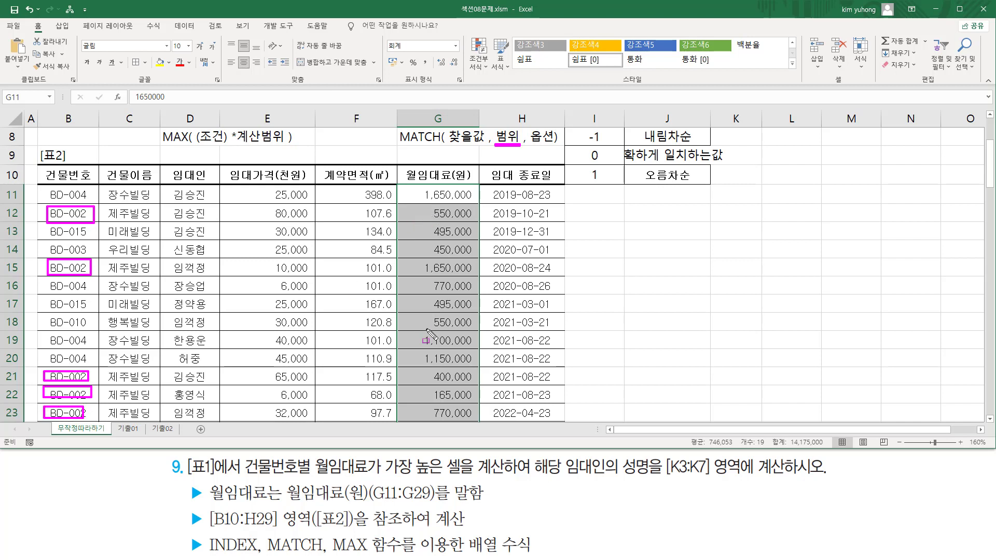
{"action": "left_click_drag", "start_coordinate": [419, 200], "coordinate": [472, 200]}
{"action": "left_click_drag", "start_coordinate": [36, 195], "coordinate": [99, 195]}
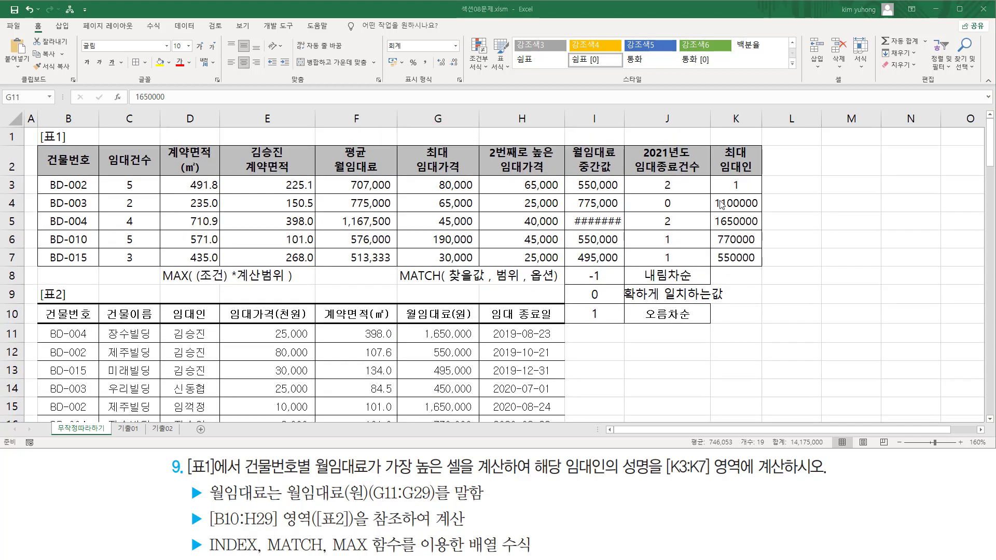
Open K3's formula for editing and check its lookup range G11:G29 against MATCH's range argument
{"action": "double_click", "coordinate": [732, 184]}
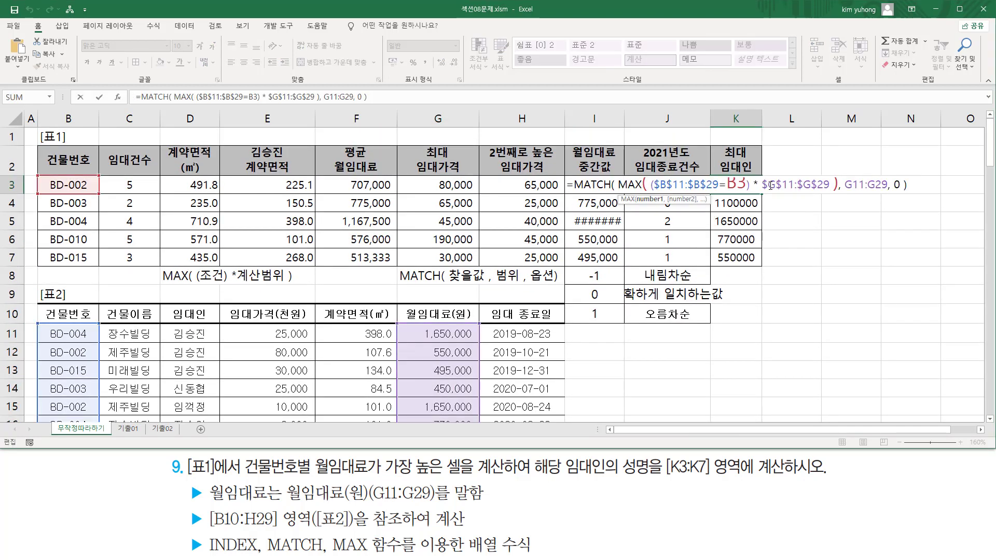
{"action": "left_click_drag", "start_coordinate": [844, 184], "coordinate": [889, 185]}
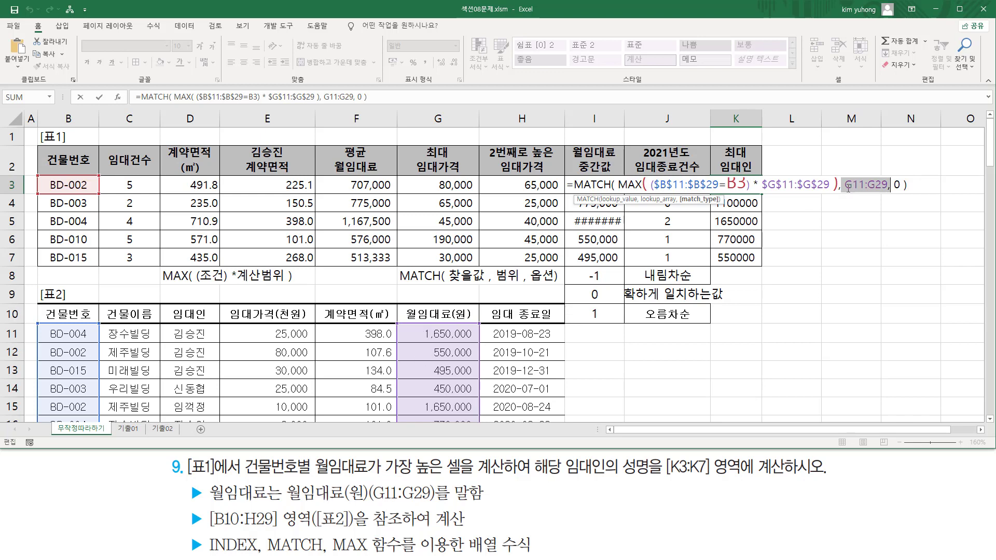
{"action": "left_click_drag", "start_coordinate": [848, 188], "coordinate": [887, 187]}
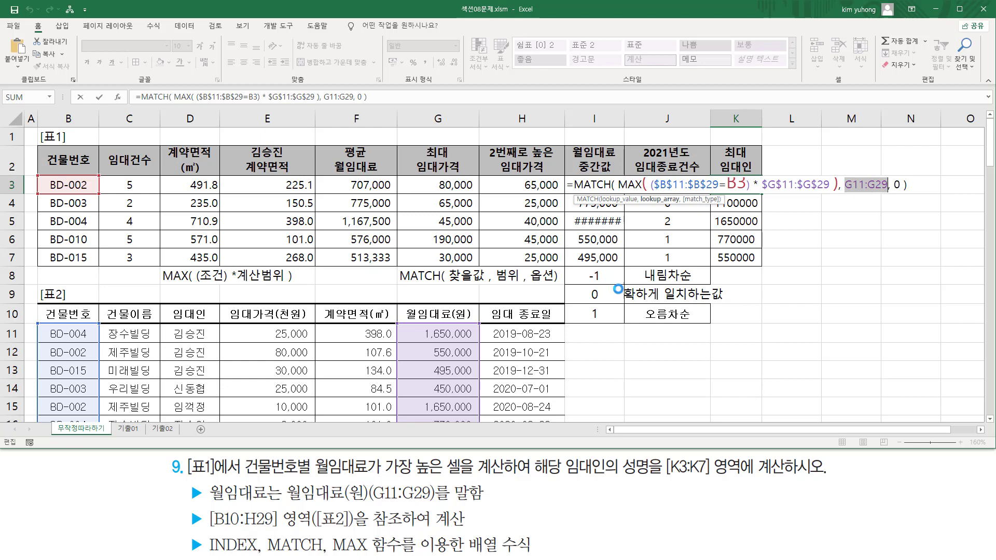
{"action": "left_click_drag", "start_coordinate": [384, 290], "coordinate": [644, 291]}
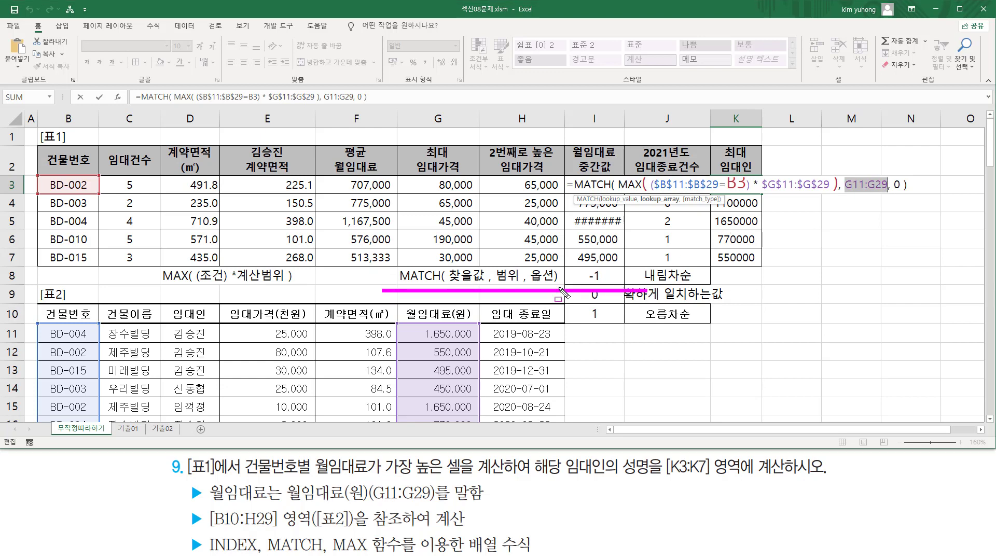
{"action": "left_click_drag", "start_coordinate": [497, 264], "coordinate": [516, 289]}
{"action": "left_click_drag", "start_coordinate": [842, 175], "coordinate": [888, 211]}
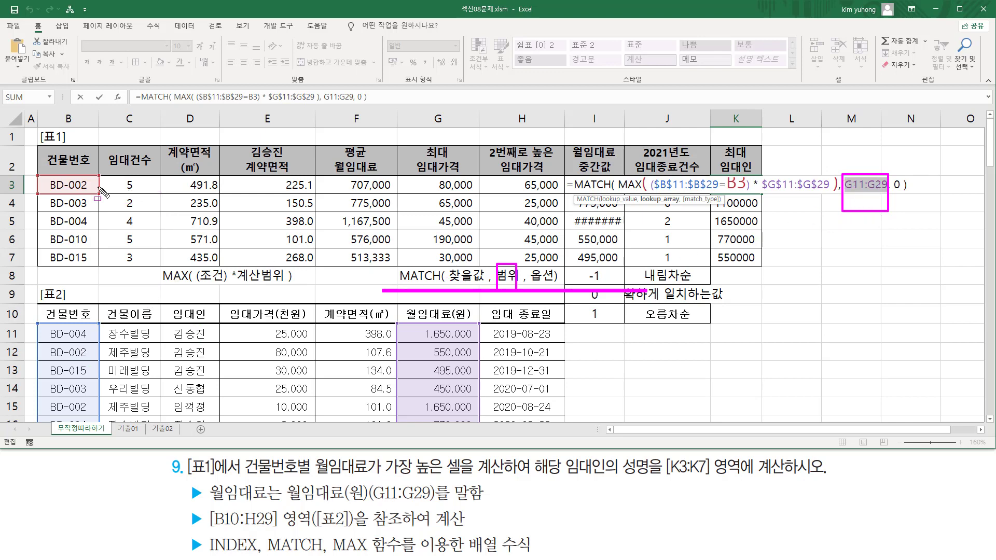
{"action": "key", "text": "Escape"}
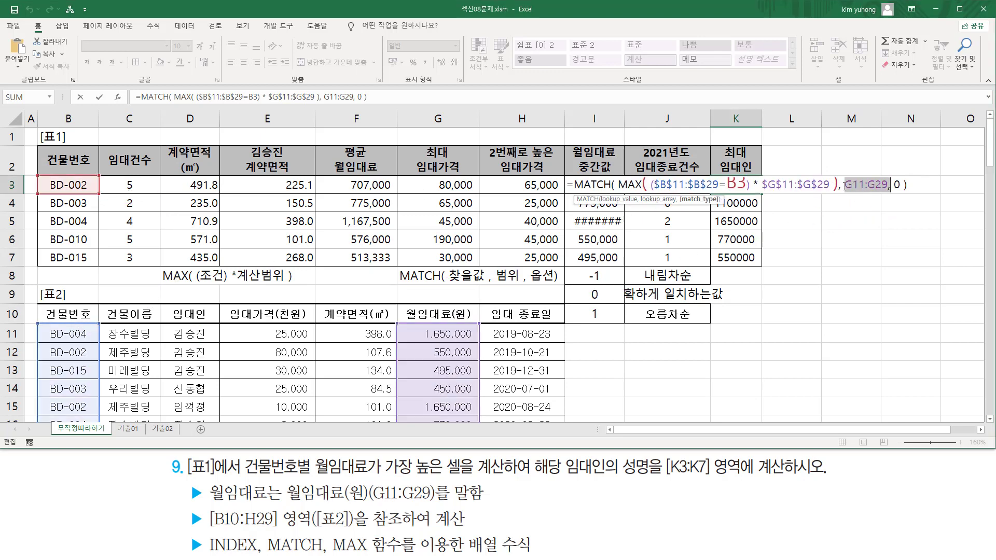
Insert the building number condition (B11:B29=B3)* before G11:G29 in the lookup array of K3's MATCH
{"action": "left_click", "coordinate": [844, 185]}
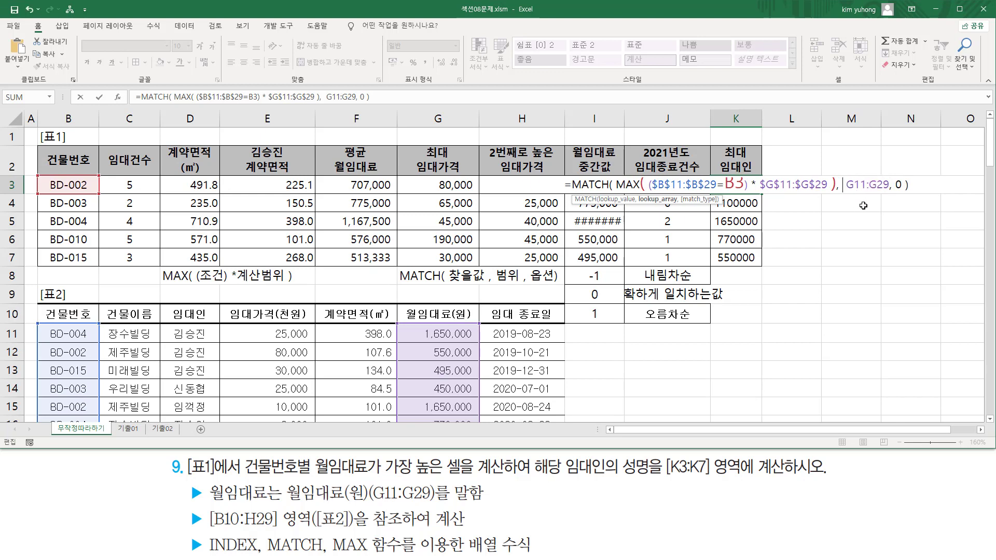
{"action": "type", "text": "("}
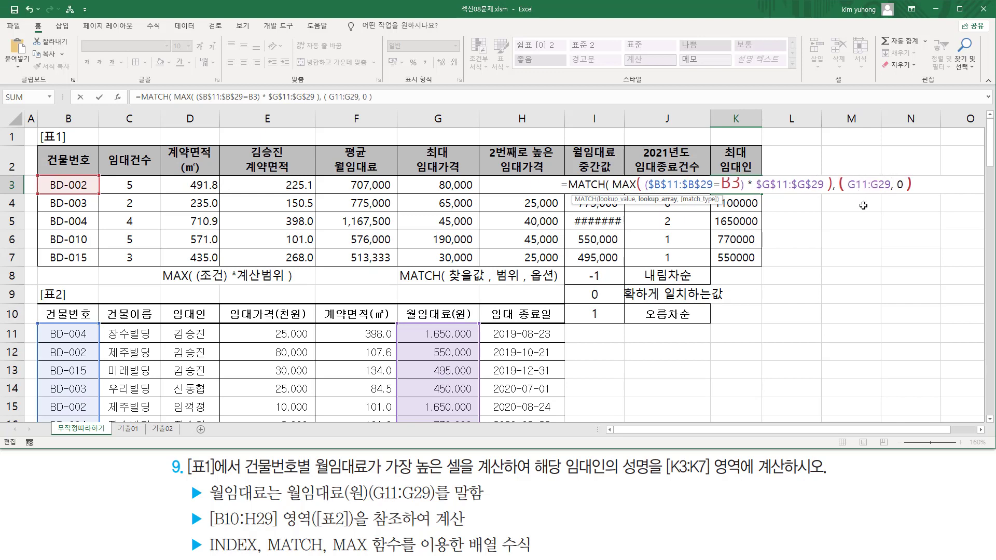
{"action": "left_click", "coordinate": [66, 333]}
{"action": "scroll", "coordinate": [78, 270], "scroll_direction": "down", "scroll_amount": 7}
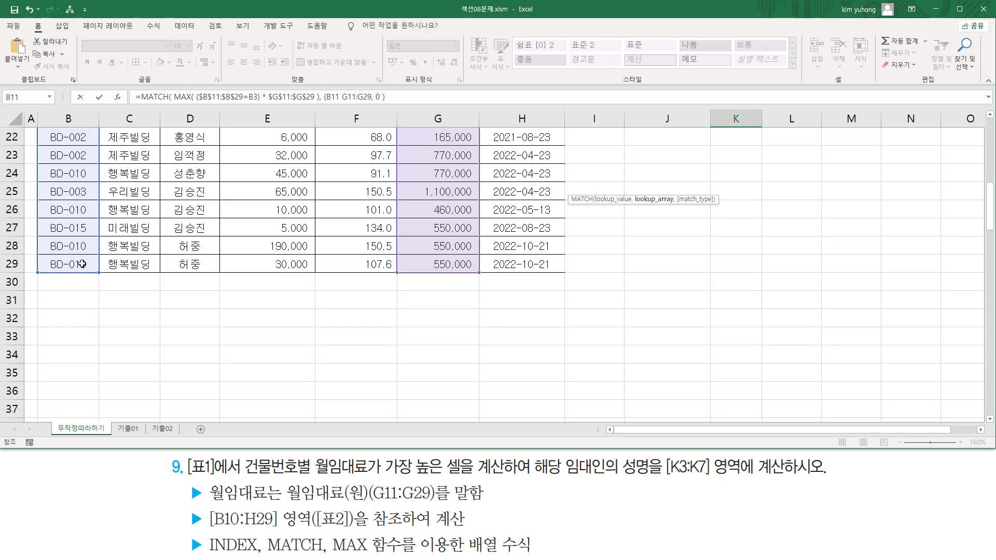
{"action": "left_click", "coordinate": [82, 264], "text": "shift"}
{"action": "scroll", "coordinate": [98, 286], "scroll_direction": "up", "scroll_amount": 7}
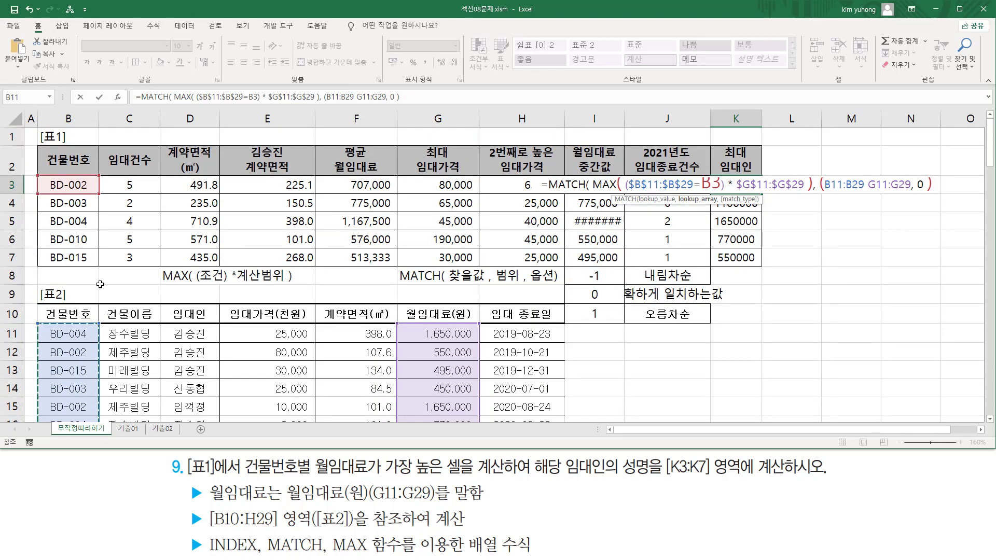
{"action": "type", "text": "="}
{"action": "left_click", "coordinate": [71, 186]}
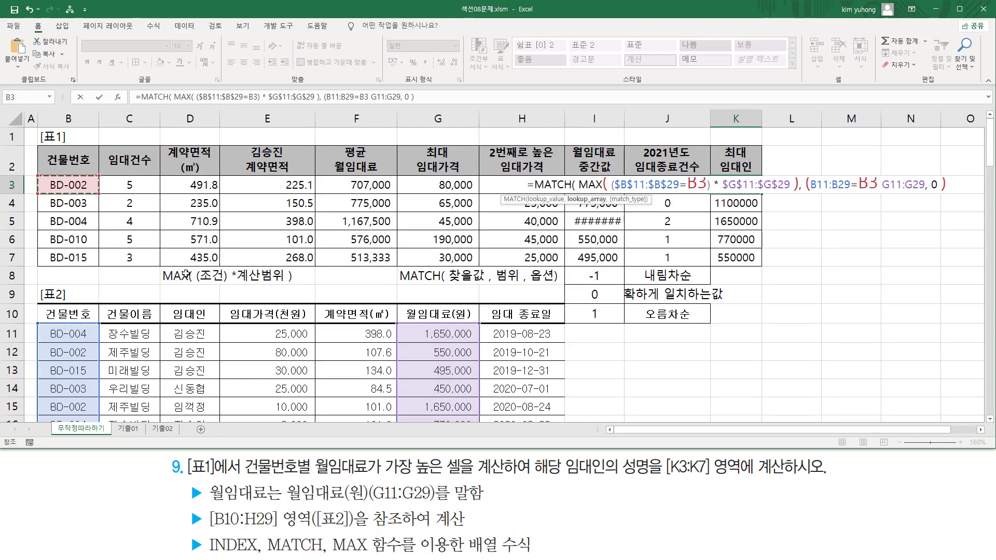
{"action": "type", "text": ")"}
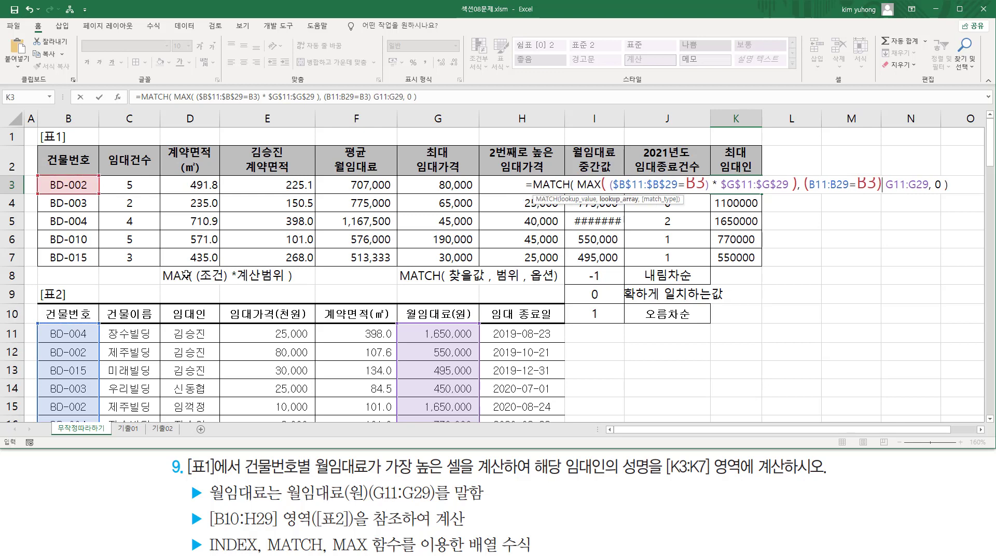
{"action": "type", "text": "*"}
Compare the conditional lookup array (B11:B29=B3)*G11:G29 with the condition and range inside K3's MAX function
{"action": "left_click_drag", "start_coordinate": [886, 191], "coordinate": [929, 191]}
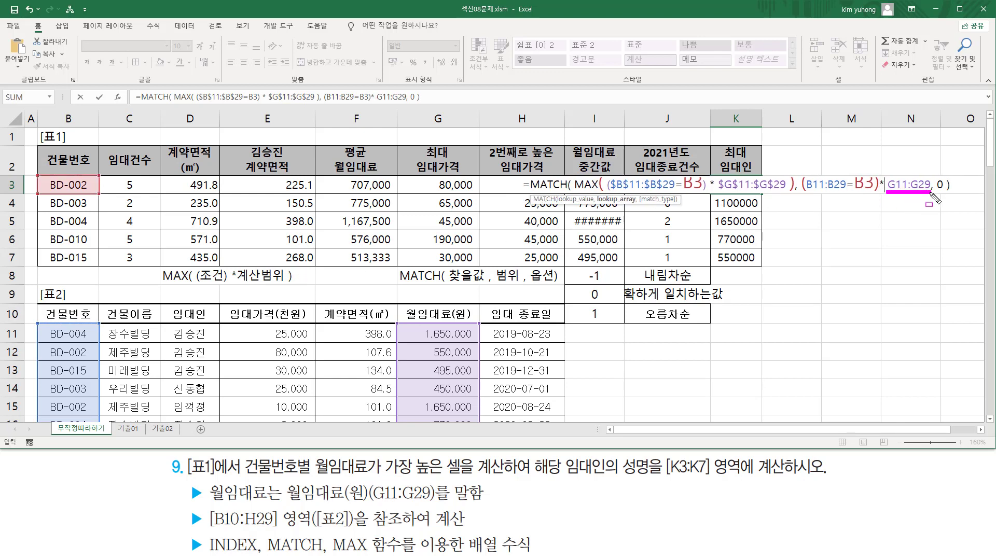
{"action": "left_click_drag", "start_coordinate": [802, 193], "coordinate": [932, 178]}
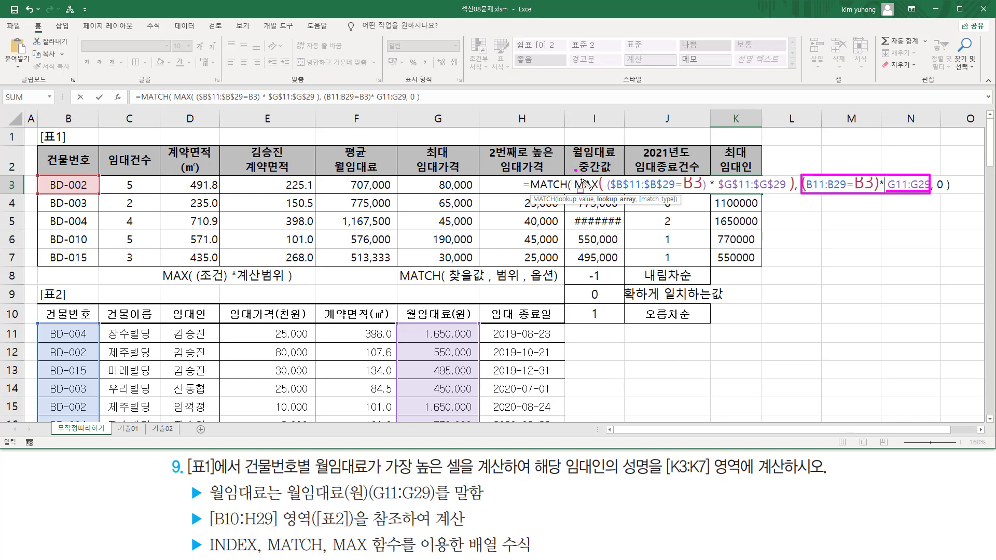
{"action": "left_click_drag", "start_coordinate": [575, 171], "coordinate": [791, 197]}
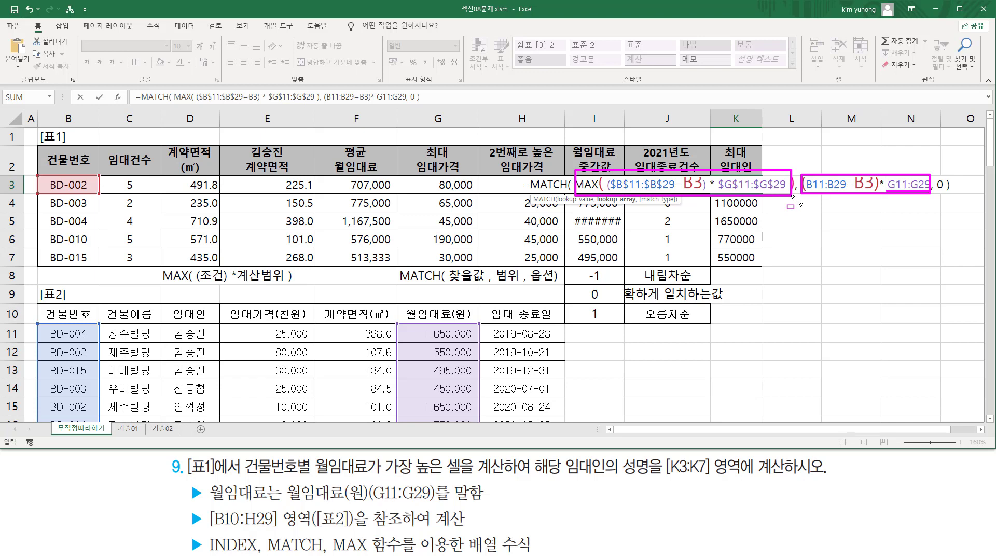
{"action": "key", "text": "e"}
{"action": "mouse_move", "coordinate": [801, 193]}
{"action": "left_mouse_down"}
{"action": "mouse_move", "coordinate": [901, 194]}
{"action": "mouse_move", "coordinate": [926, 190]}
{"action": "mouse_move", "coordinate": [923, 173]}
{"action": "left_mouse_up"}
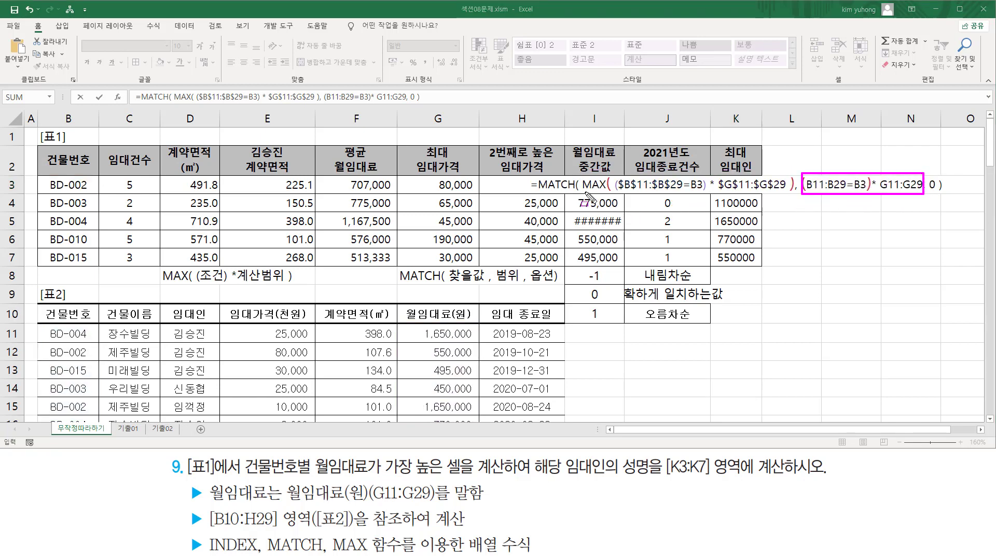
{"action": "left_click_drag", "start_coordinate": [582, 192], "coordinate": [789, 188]}
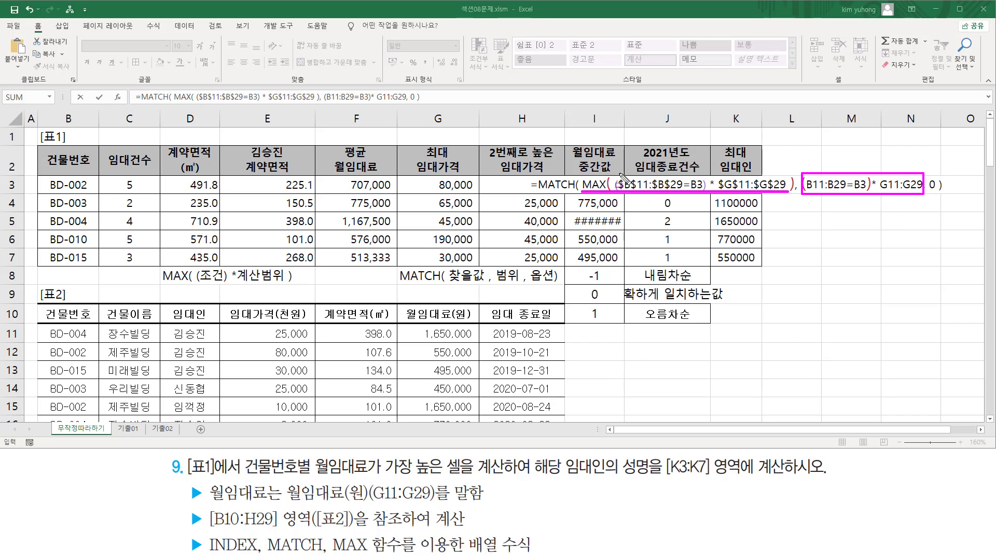
{"action": "left_click_drag", "start_coordinate": [622, 177], "coordinate": [713, 207]}
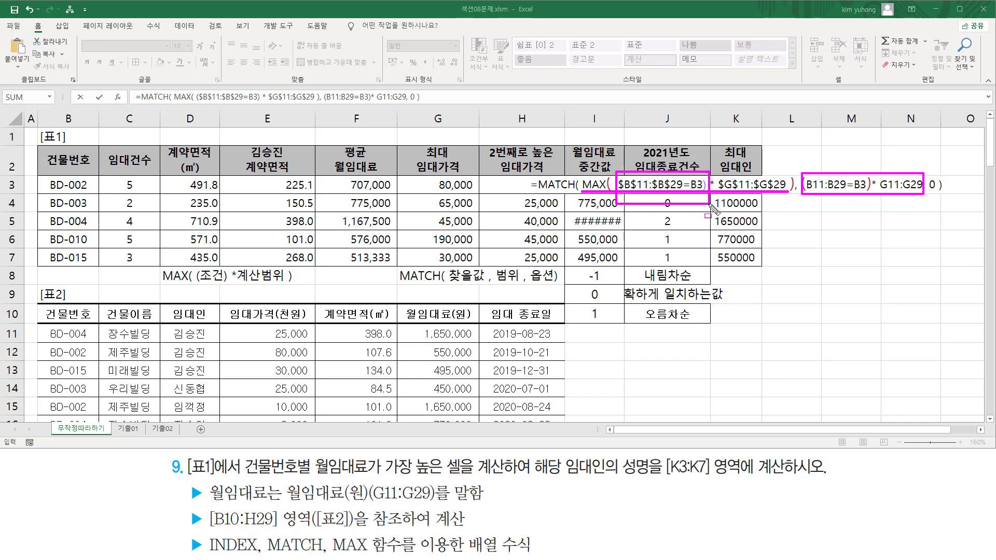
{"action": "left_click_drag", "start_coordinate": [800, 165], "coordinate": [878, 202]}
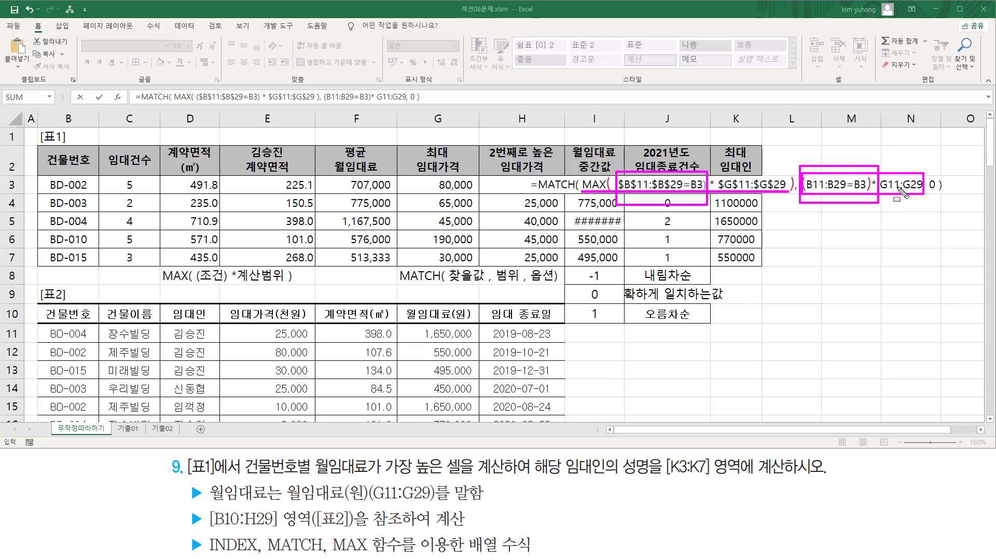
{"action": "key", "text": "Escape"}
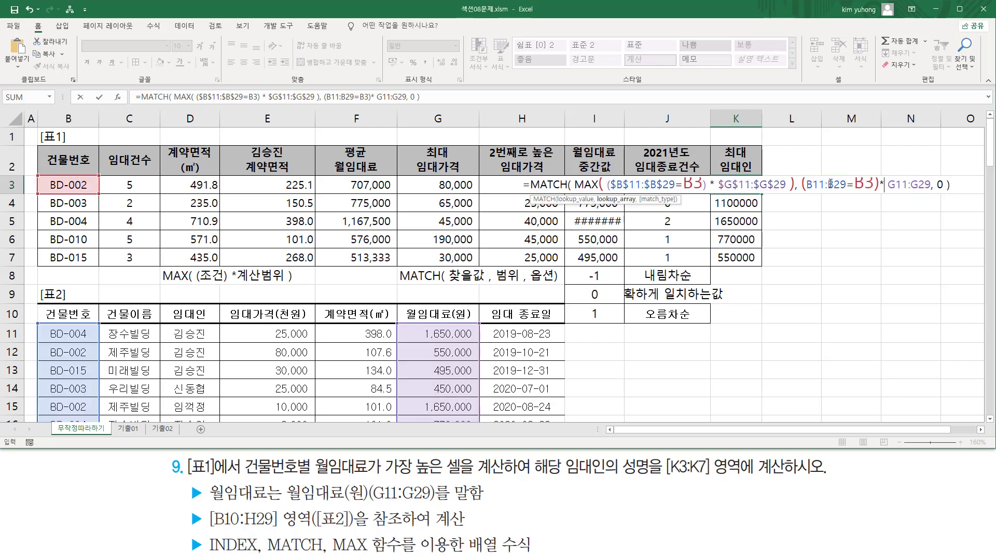
Make B11:B29 and G11:G29 in MATCH's lookup array absolute and enter K3 as an array formula
{"action": "left_click_drag", "start_coordinate": [836, 187], "coordinate": [840, 191]}
{"action": "key", "text": "F4"}
{"action": "left_click_drag", "start_coordinate": [907, 185], "coordinate": [930, 194]}
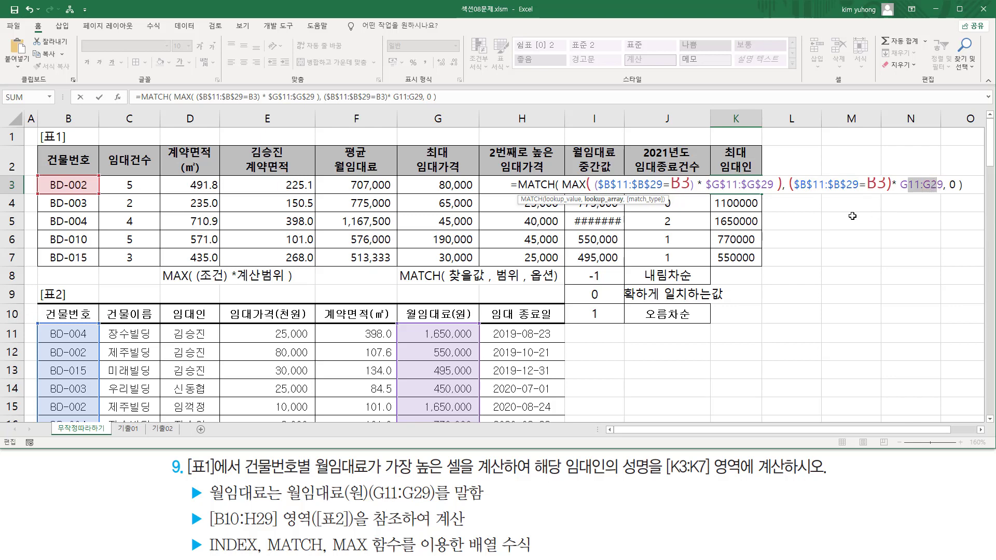
{"action": "key", "text": "F4"}
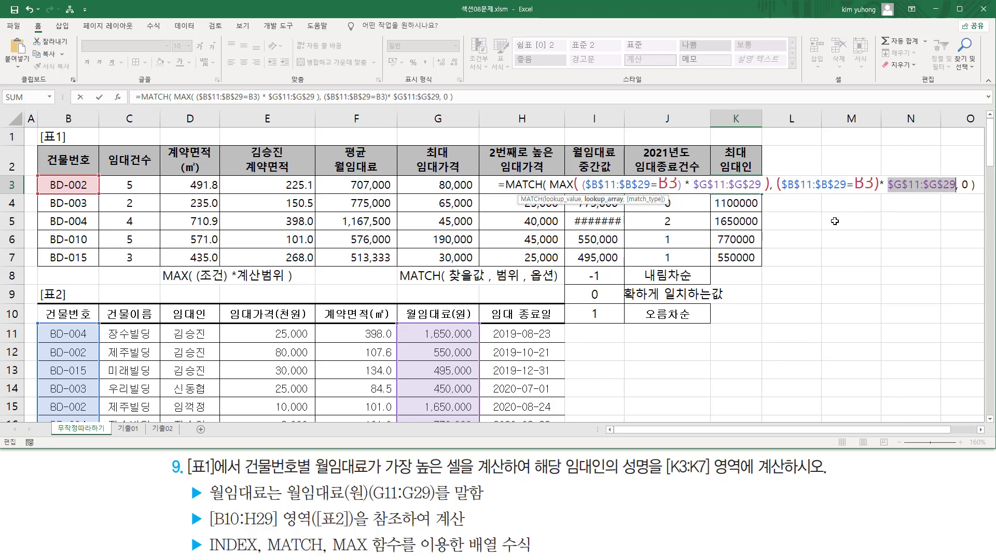
{"action": "key", "text": "ctrl+shift+Return"}
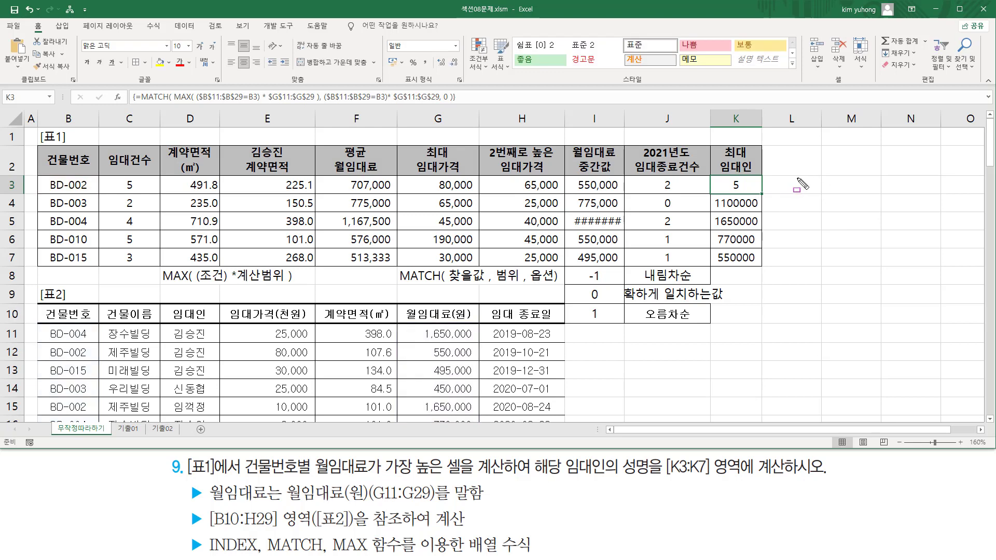
Check K3's match position against BD-002's row 15 and BD-004's row 11 in table 2, and against MATCH's lookup value and range arguments
{"action": "left_click_drag", "start_coordinate": [401, 398], "coordinate": [485, 415]}
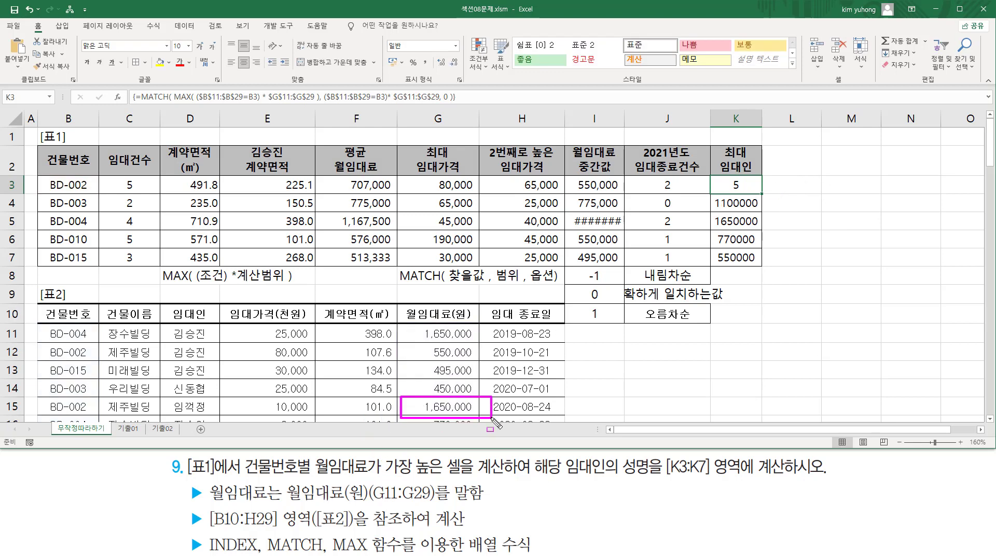
{"action": "mouse_move", "coordinate": [40, 398]}
{"action": "left_mouse_down"}
{"action": "mouse_move", "coordinate": [92, 416]}
{"action": "mouse_move", "coordinate": [419, 404]}
{"action": "left_mouse_up"}
{"action": "left_click_drag", "start_coordinate": [724, 178], "coordinate": [742, 190]}
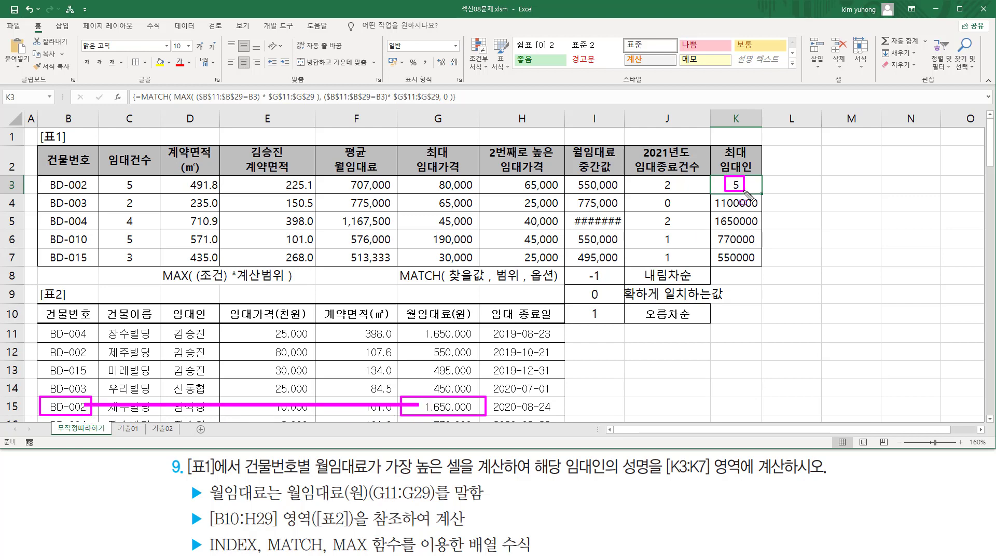
{"action": "left_click_drag", "start_coordinate": [41, 341], "coordinate": [89, 340]}
{"action": "mouse_move", "coordinate": [419, 338]}
{"action": "left_mouse_down"}
{"action": "mouse_move", "coordinate": [473, 338]}
{"action": "mouse_move", "coordinate": [475, 328]}
{"action": "left_mouse_up"}
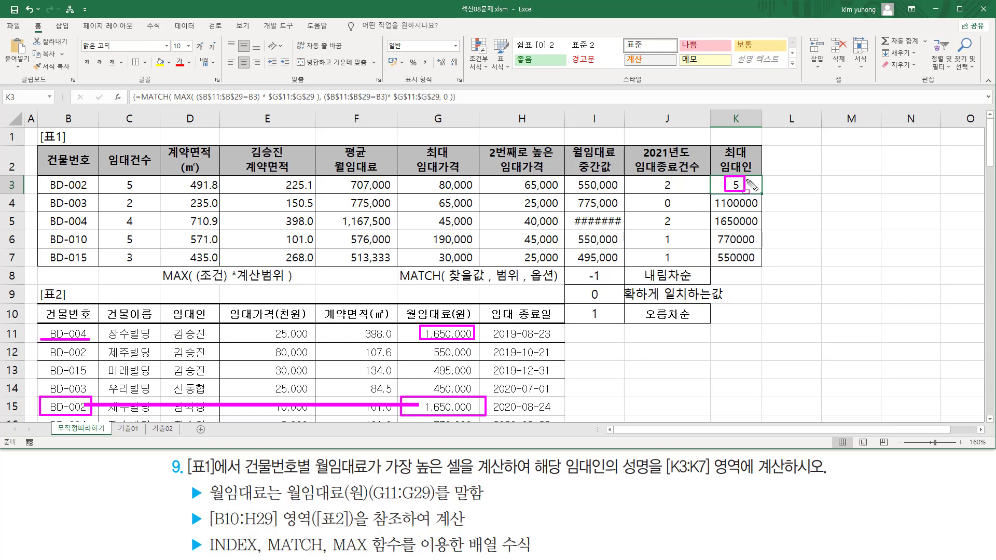
{"action": "mouse_move", "coordinate": [511, 265]}
{"action": "left_mouse_down"}
{"action": "mouse_move", "coordinate": [497, 264]}
{"action": "mouse_move", "coordinate": [514, 290]}
{"action": "left_mouse_up"}
{"action": "left_click_drag", "start_coordinate": [451, 284], "coordinate": [476, 283]}
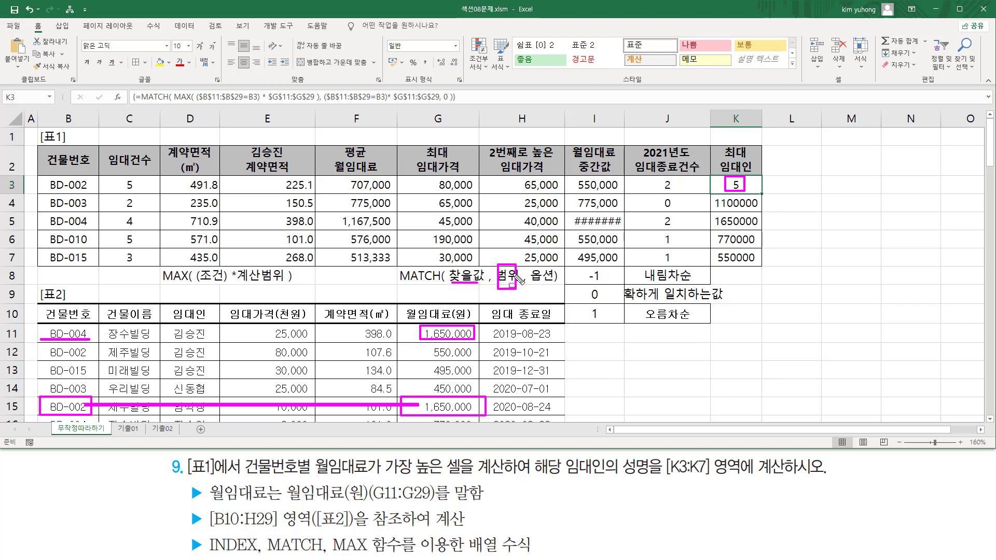
Open K3's formula and compare the lookup array's condition and rent range with the MAX expression used as lookup value
{"action": "double_click", "coordinate": [739, 185]}
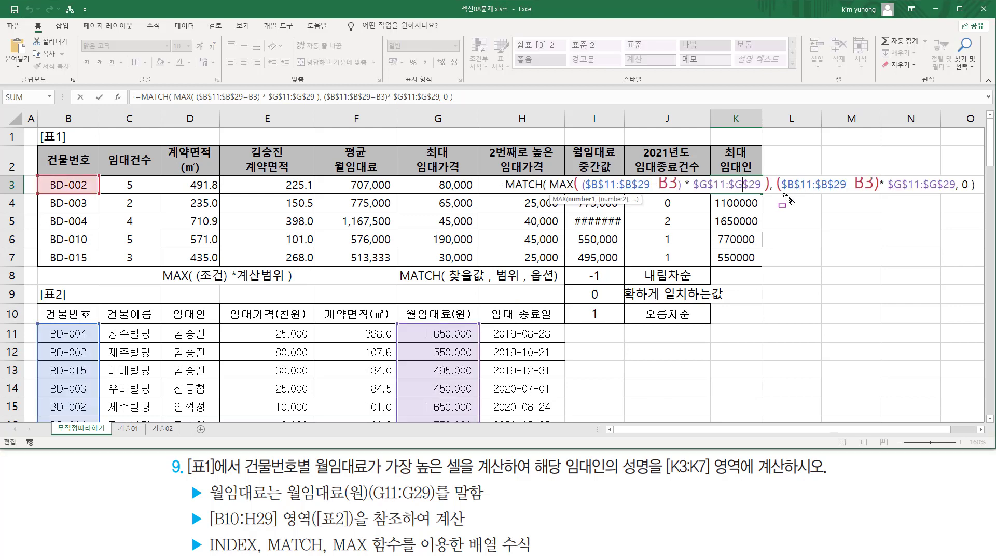
{"action": "left_click_drag", "start_coordinate": [777, 192], "coordinate": [882, 193]}
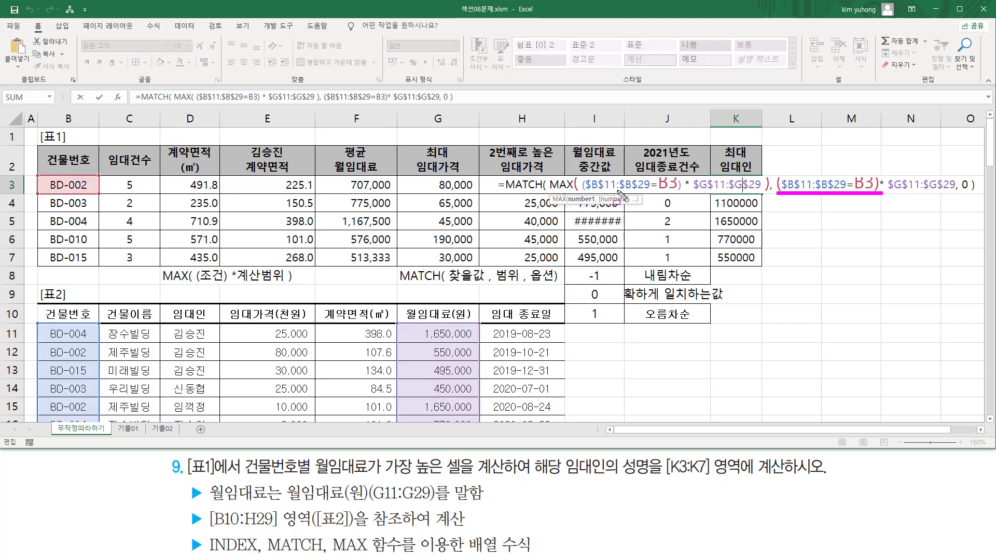
{"action": "left_click_drag", "start_coordinate": [887, 191], "coordinate": [954, 191]}
{"action": "left_click_drag", "start_coordinate": [551, 168], "coordinate": [767, 201]}
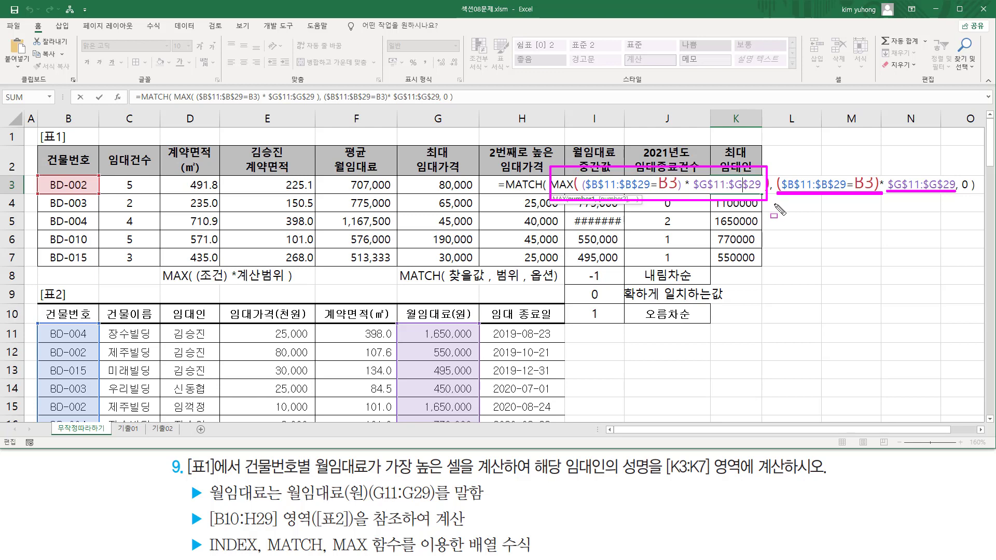
{"action": "left_click_drag", "start_coordinate": [390, 407], "coordinate": [419, 408]}
{"action": "key", "text": "Escape"}
Examine how INDEX can use table 2's data range, the MATCH row position and the tenant column to return row 15's tenant
{"action": "left_click_drag", "start_coordinate": [170, 398], "coordinate": [209, 415]}
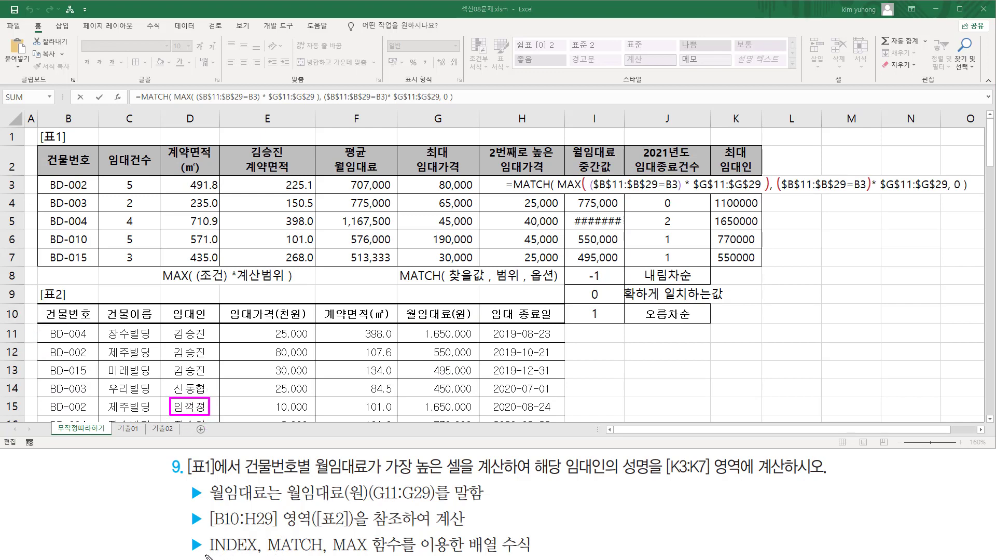
{"action": "mouse_move", "coordinate": [199, 555]}
{"action": "left_mouse_down"}
{"action": "mouse_move", "coordinate": [262, 553]}
{"action": "mouse_move", "coordinate": [259, 535]}
{"action": "left_mouse_up"}
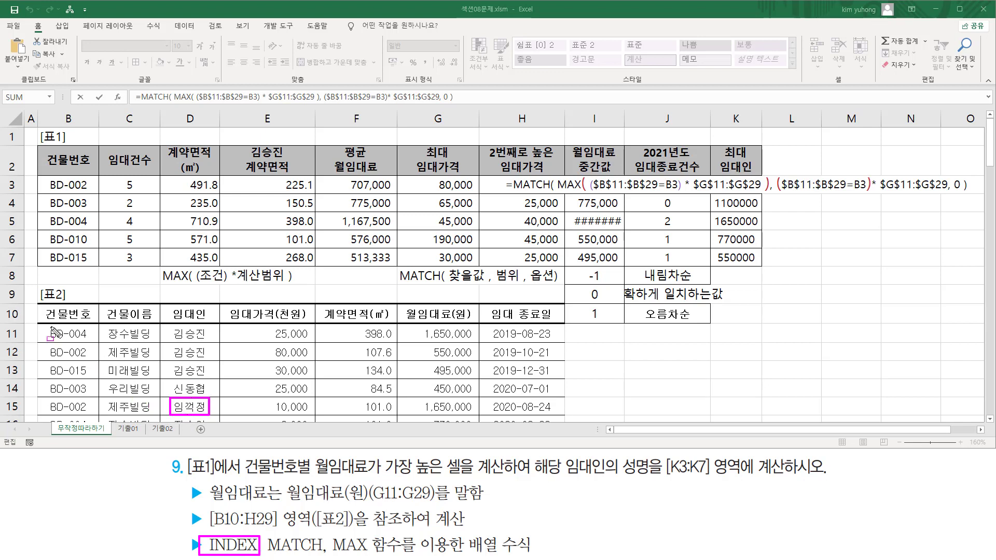
{"action": "mouse_move", "coordinate": [46, 330]}
{"action": "left_mouse_down"}
{"action": "mouse_move", "coordinate": [78, 343]}
{"action": "mouse_move", "coordinate": [88, 306]}
{"action": "mouse_move", "coordinate": [90, 348]}
{"action": "mouse_move", "coordinate": [86, 338]}
{"action": "mouse_move", "coordinate": [405, 352]}
{"action": "mouse_move", "coordinate": [560, 423]}
{"action": "mouse_move", "coordinate": [558, 431]}
{"action": "left_mouse_up"}
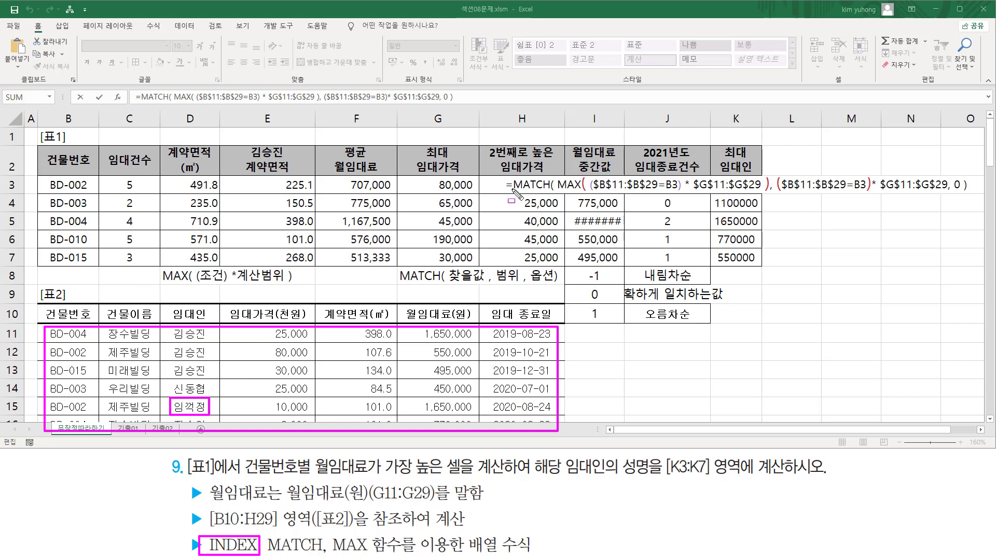
{"action": "left_click_drag", "start_coordinate": [509, 195], "coordinate": [964, 195]}
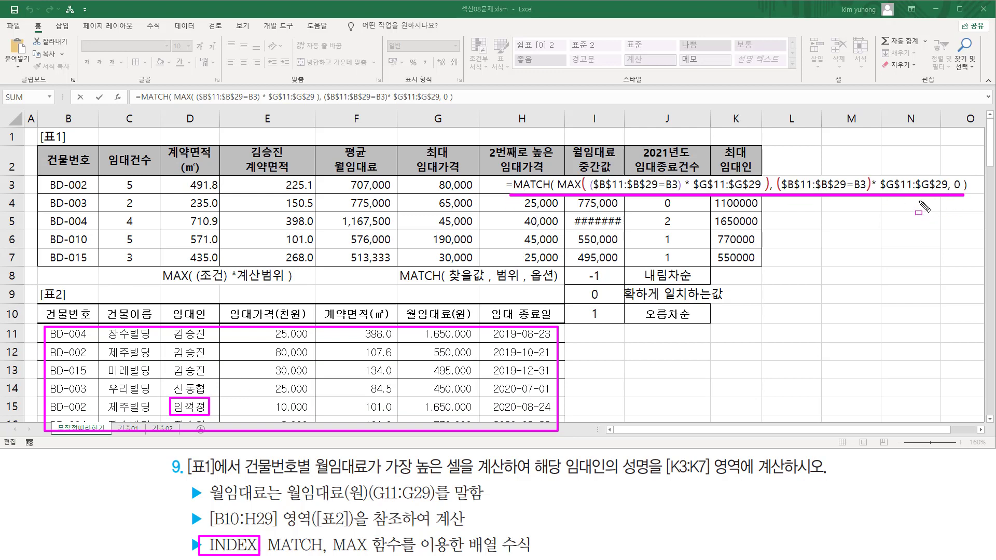
{"action": "mouse_move", "coordinate": [25, 334]}
{"action": "left_mouse_down"}
{"action": "mouse_move", "coordinate": [57, 334]}
{"action": "mouse_move", "coordinate": [50, 406]}
{"action": "left_mouse_up"}
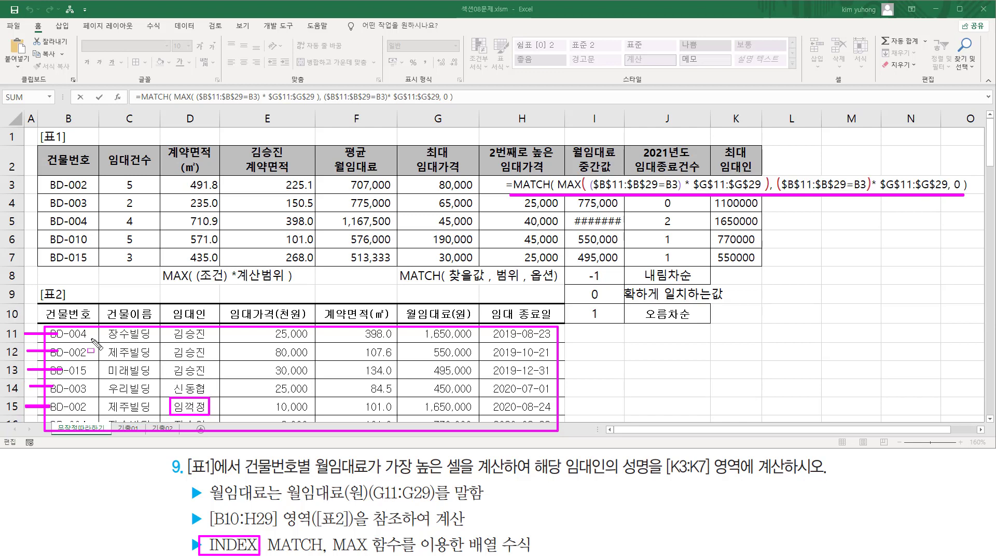
{"action": "left_click_drag", "start_coordinate": [83, 291], "coordinate": [84, 329]}
{"action": "left_click_drag", "start_coordinate": [127, 290], "coordinate": [127, 320]}
{"action": "left_click_drag", "start_coordinate": [191, 289], "coordinate": [190, 314]}
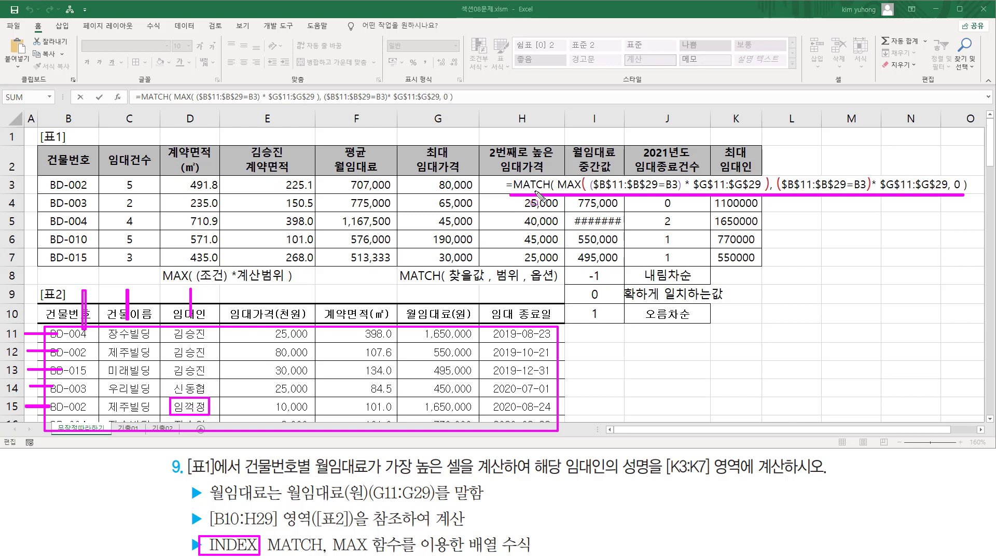
{"action": "key", "text": "Escape"}
Cut the entire MATCH expression out of K3's formula, keeping only the equals sign
{"action": "left_click", "coordinate": [507, 186]}
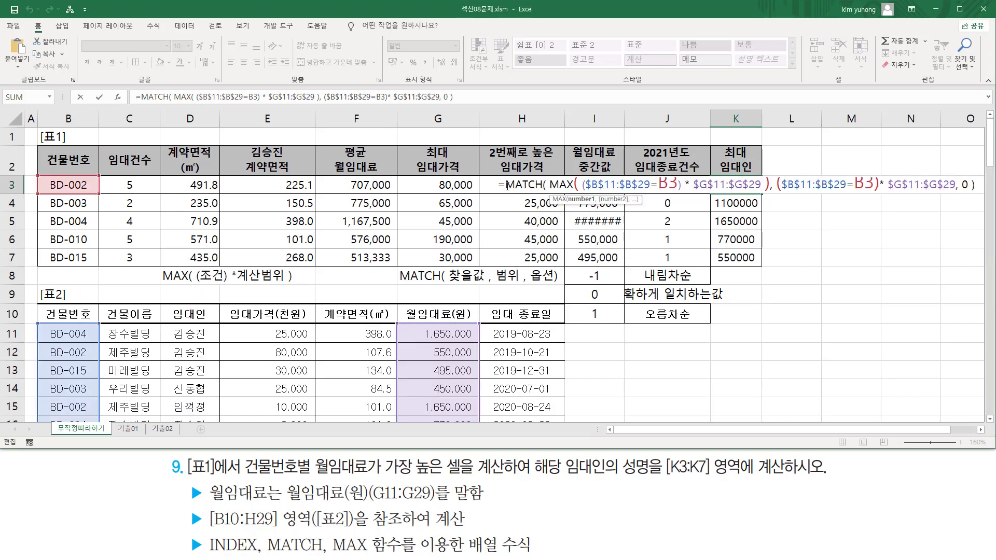
{"action": "left_click_drag", "start_coordinate": [507, 186], "coordinate": [976, 186]}
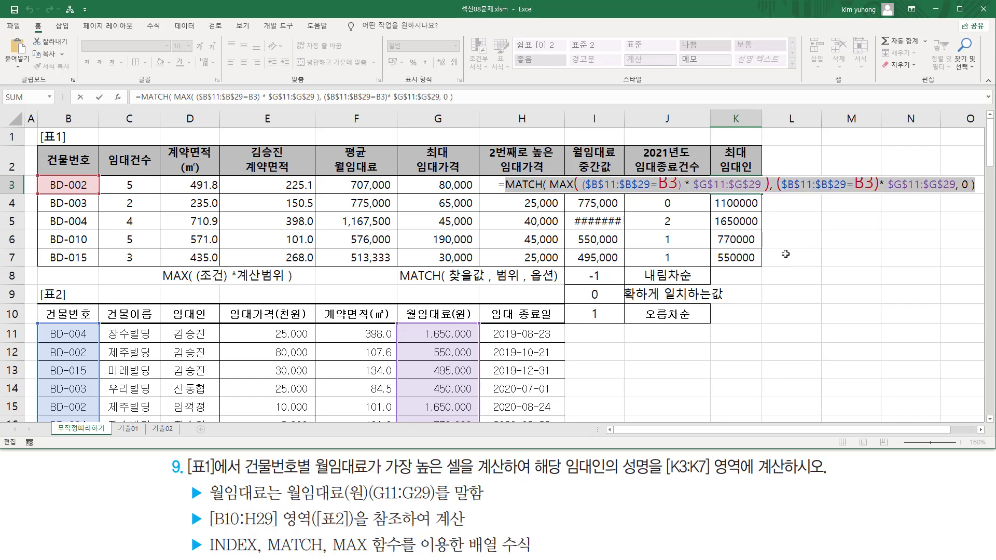
{"action": "key", "text": "ctrl+x"}
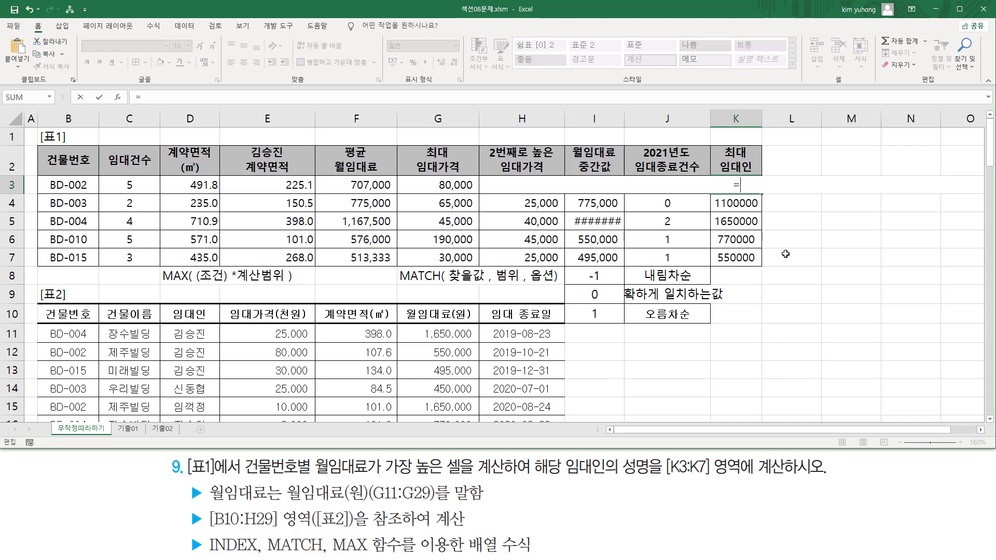
Start an INDEX function in K3 with table 2's data range B11:H29 as its array
{"action": "type", "text": "INDEX("}
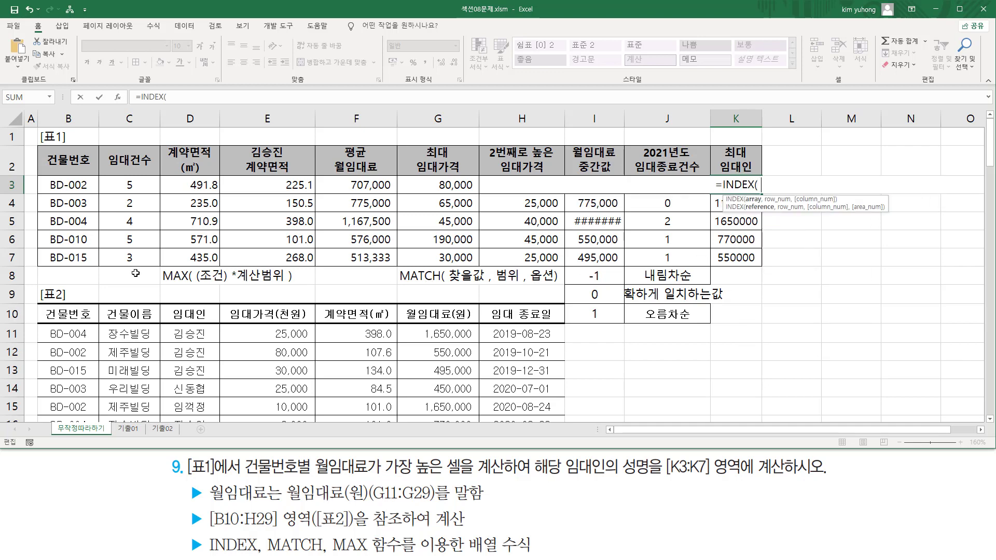
{"action": "scroll", "coordinate": [74, 210], "scroll_direction": "down", "scroll_amount": 2}
{"action": "left_click", "coordinate": [70, 193]}
{"action": "scroll", "coordinate": [468, 318], "scroll_direction": "down", "scroll_amount": 2}
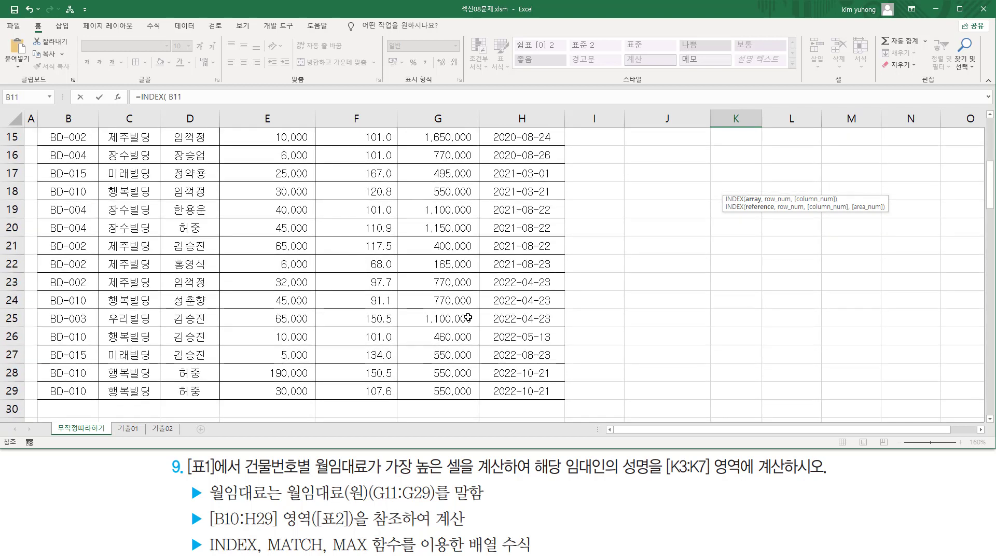
{"action": "left_click", "coordinate": [532, 393], "text": "shift"}
{"action": "scroll", "coordinate": [780, 260], "scroll_direction": "up", "scroll_amount": 5}
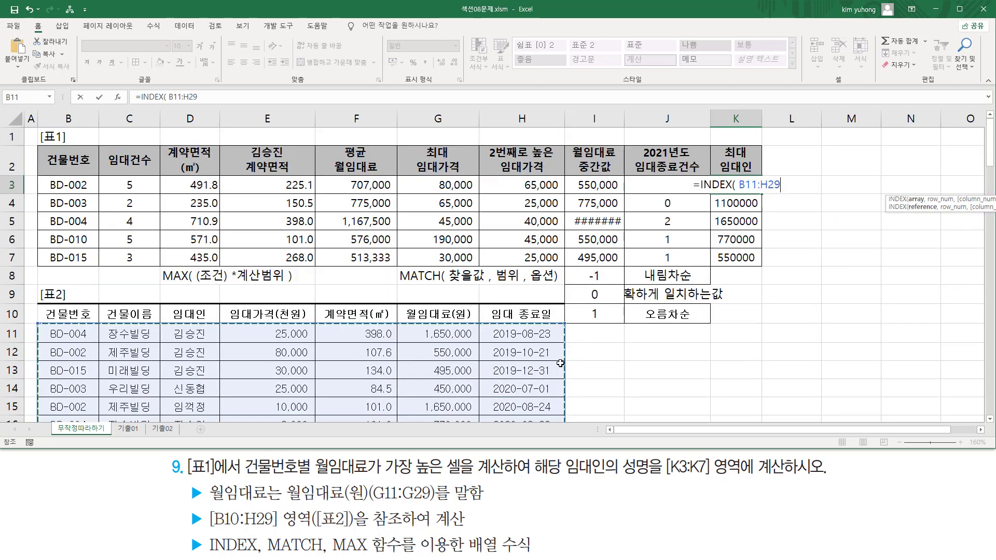
{"action": "type", "text": ","}
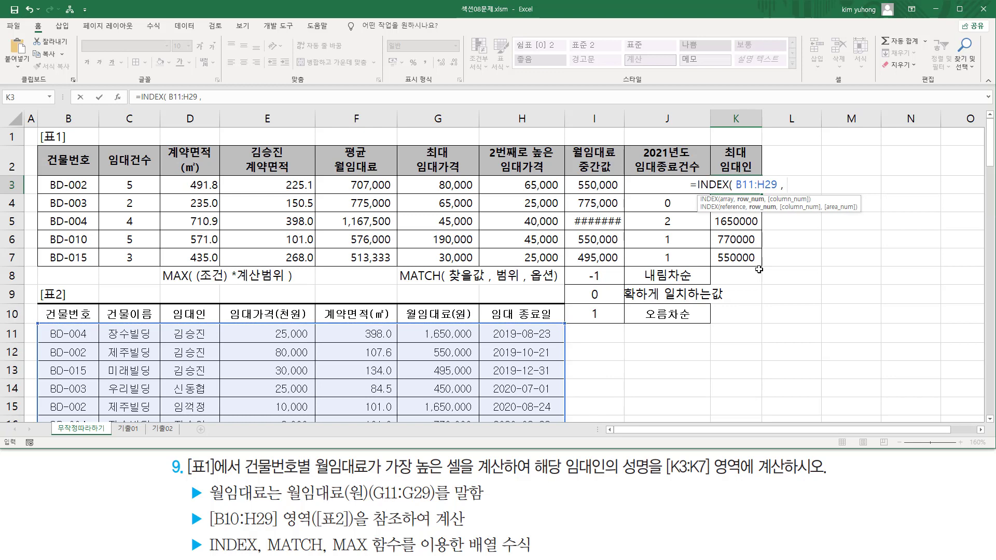
Paste the cut MATCH expression as INDEX's row number and set the column number to 3 for the tenant column
{"action": "left_click_drag", "start_coordinate": [22, 407], "coordinate": [170, 407]}
{"action": "mouse_move", "coordinate": [190, 289]}
{"action": "left_mouse_down"}
{"action": "mouse_move", "coordinate": [190, 390]}
{"action": "mouse_move", "coordinate": [208, 414]}
{"action": "left_mouse_up"}
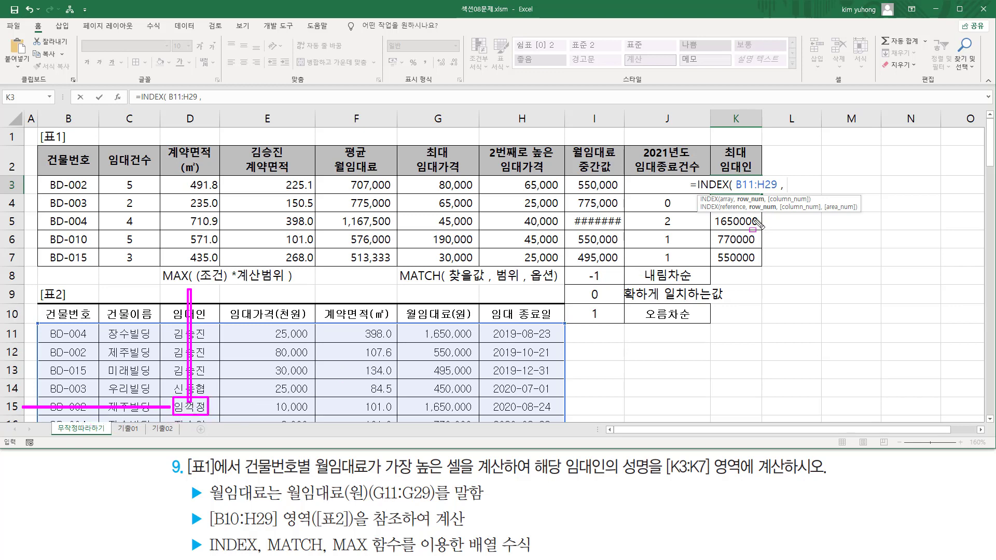
{"action": "key", "text": "Escape"}
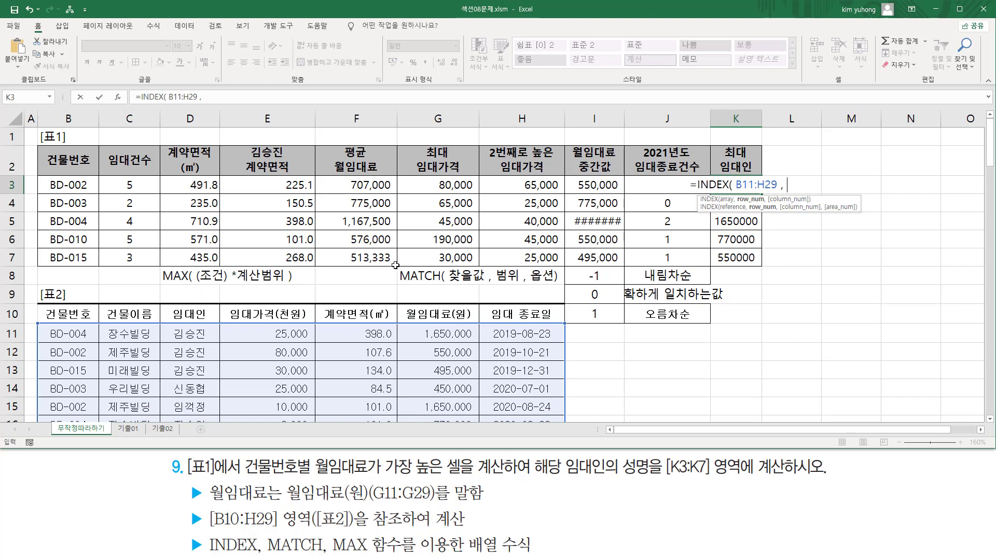
{"action": "key", "text": "ctrl+v"}
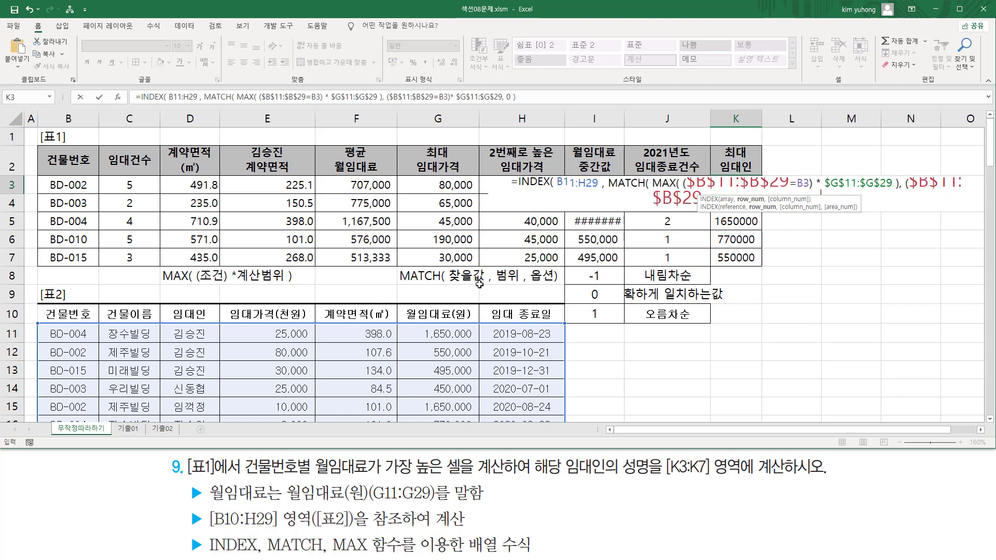
{"action": "type", "text": ", 3"}
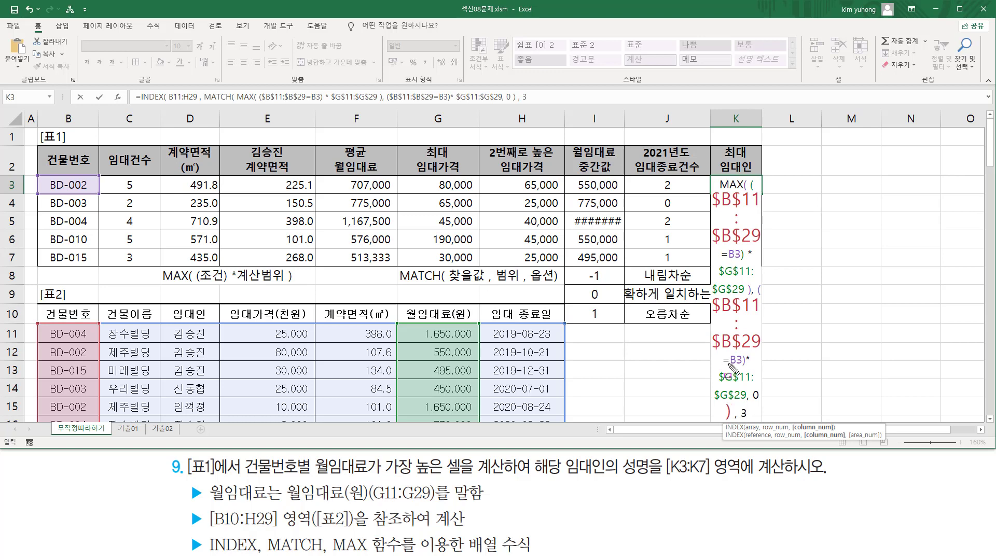
Check column number 3 against table 2's tenant column, close the INDEX function and enter K3 as an array formula
{"action": "left_click_drag", "start_coordinate": [739, 404], "coordinate": [754, 424]}
{"action": "mouse_move", "coordinate": [39, 322]}
{"action": "left_mouse_down"}
{"action": "mouse_move", "coordinate": [67, 352]}
{"action": "mouse_move", "coordinate": [544, 415]}
{"action": "mouse_move", "coordinate": [572, 436]}
{"action": "left_mouse_up"}
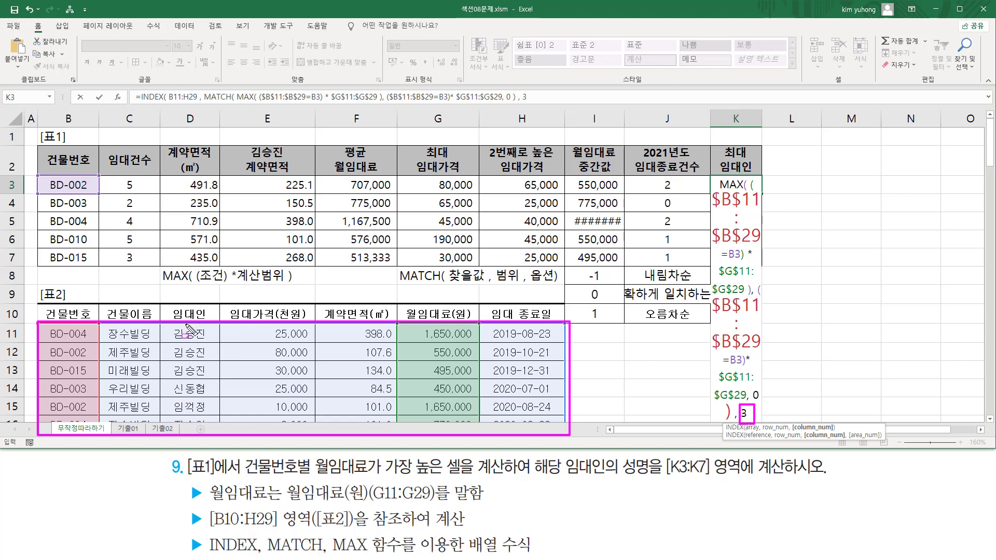
{"action": "left_click_drag", "start_coordinate": [188, 272], "coordinate": [191, 418]}
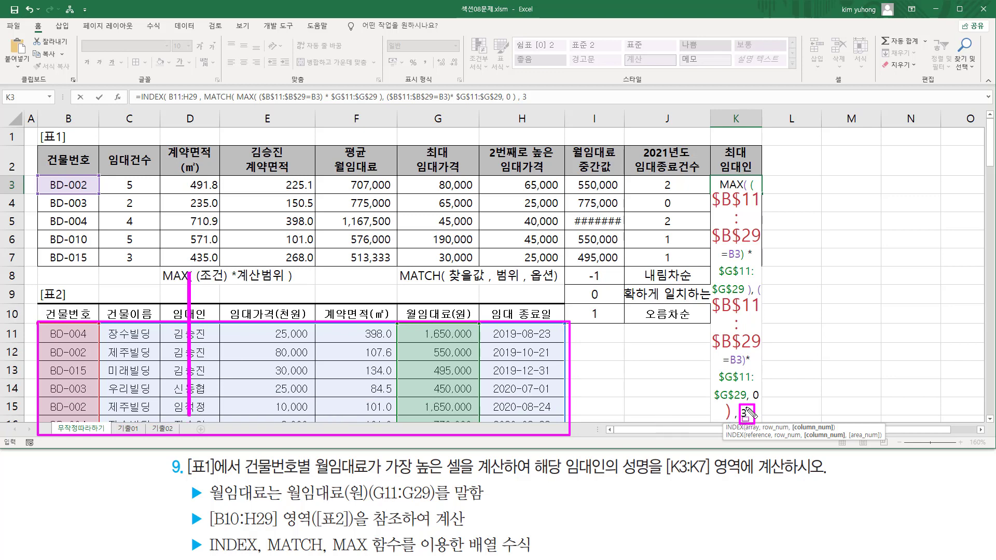
{"action": "key", "text": "Escape"}
{"action": "left_click", "coordinate": [757, 383]}
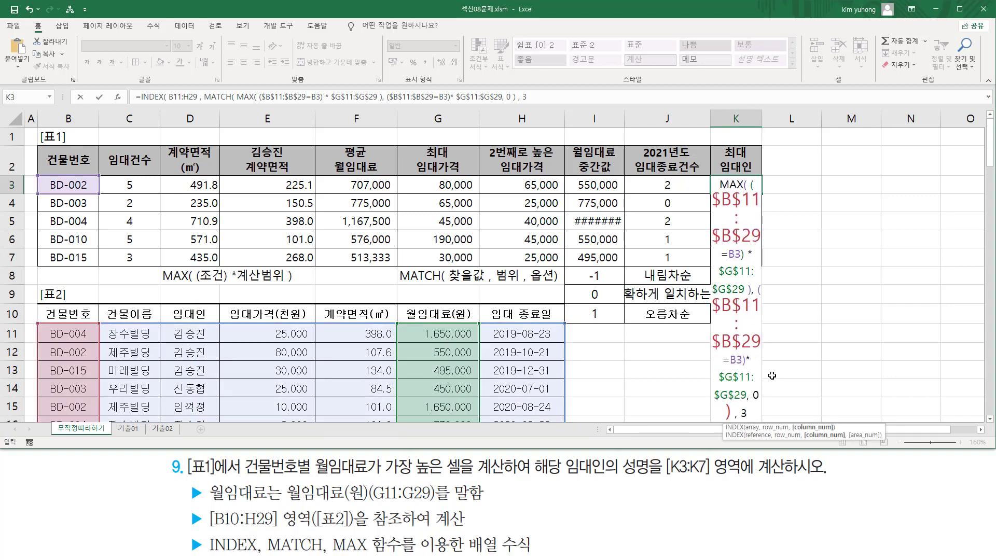
{"action": "type", "text": ")"}
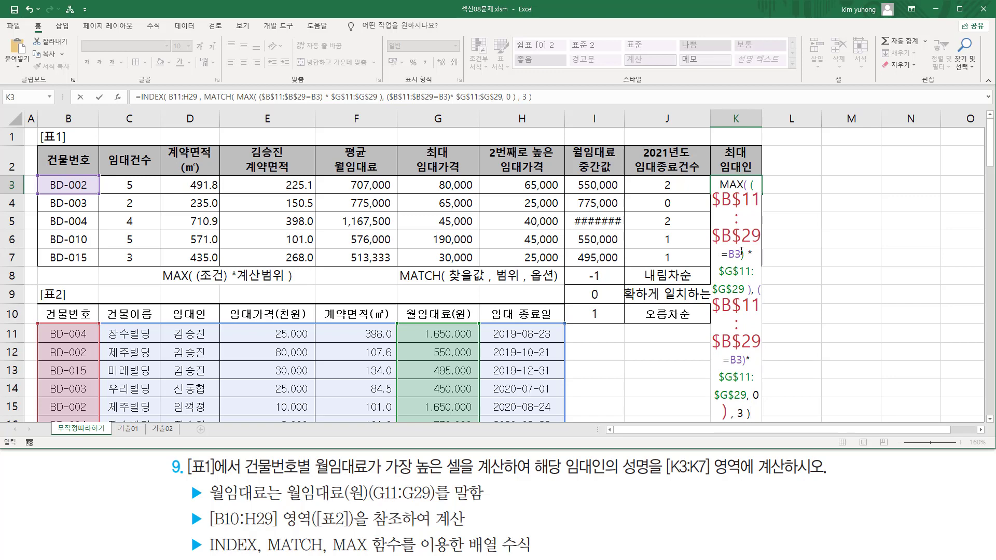
{"action": "key", "text": "ctrl+shift+Return"}
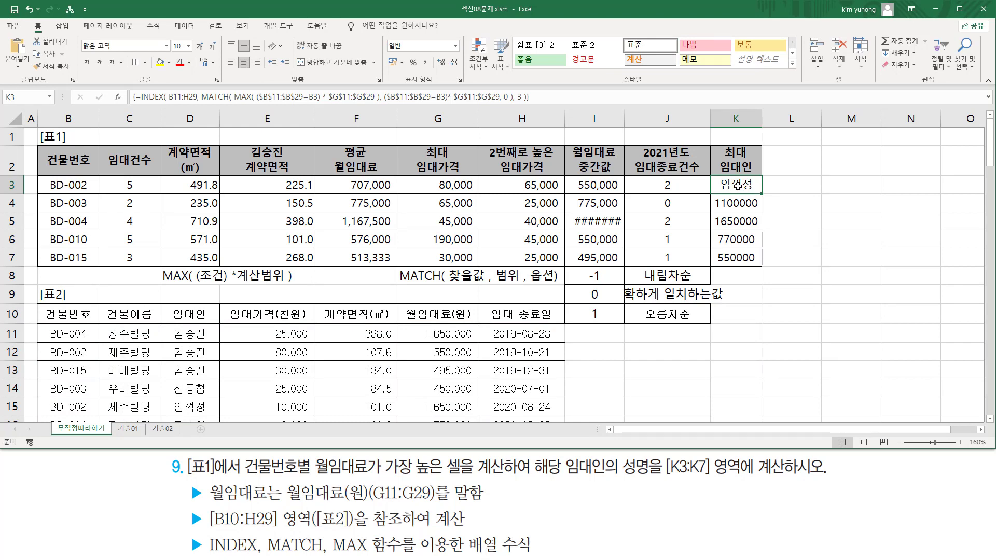
Make INDEX's B11:H29 range absolute in K3, re-enter it as an array formula and fill it down to K7
{"action": "double_click", "coordinate": [736, 185]}
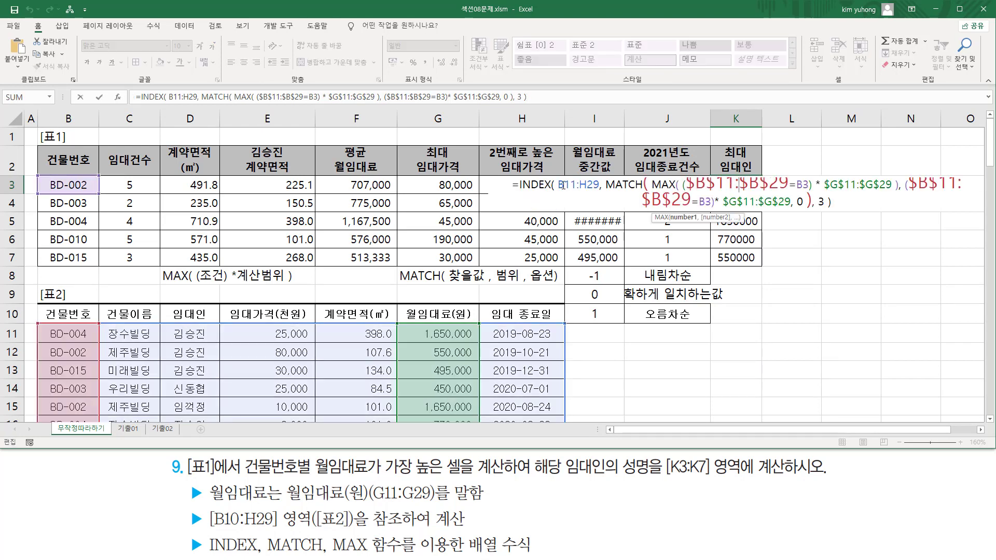
{"action": "left_click_drag", "start_coordinate": [563, 185], "coordinate": [581, 185]}
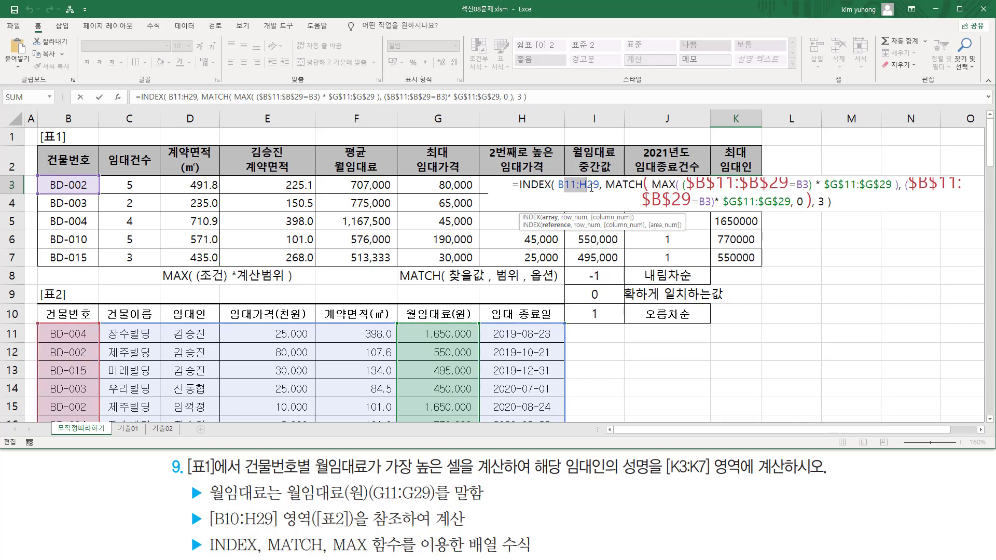
{"action": "key", "text": "F4"}
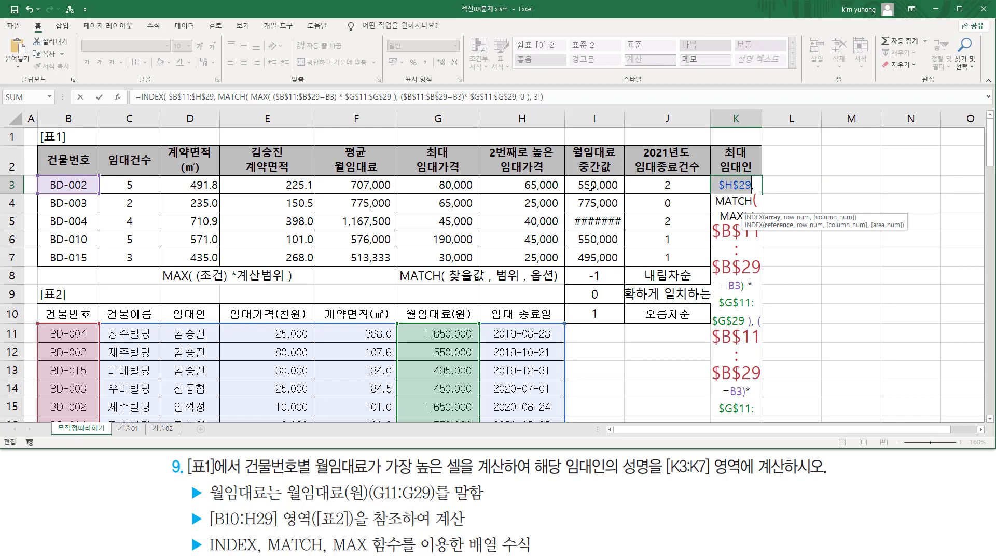
{"action": "key", "text": "ctrl+shift+Return"}
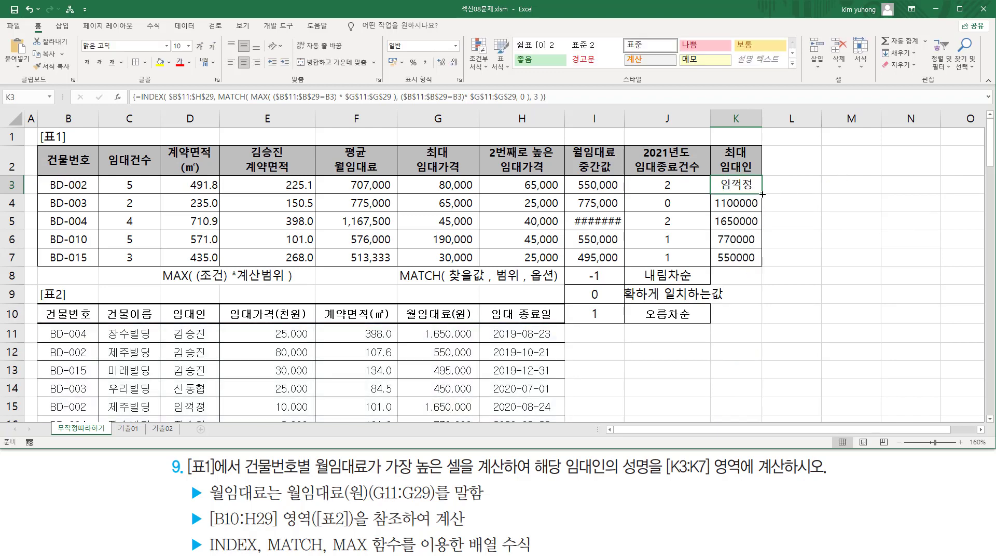
{"action": "left_click_drag", "start_coordinate": [761, 194], "coordinate": [763, 265]}
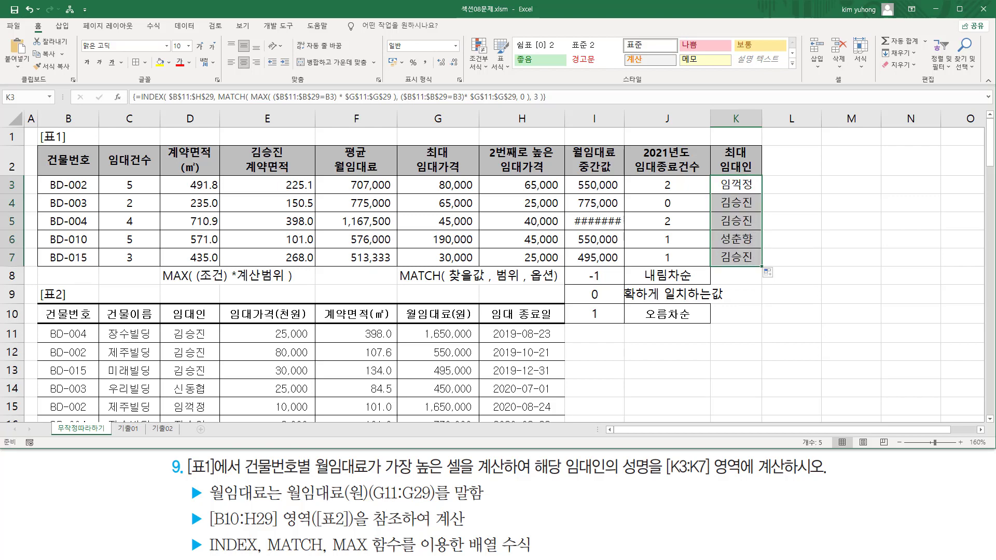
Change the monthly rent in G11 of table 2 to 770000
{"action": "key", "text": "Escape"}
{"action": "left_click_drag", "start_coordinate": [417, 326], "coordinate": [478, 344]}
{"action": "key", "text": "Escape"}
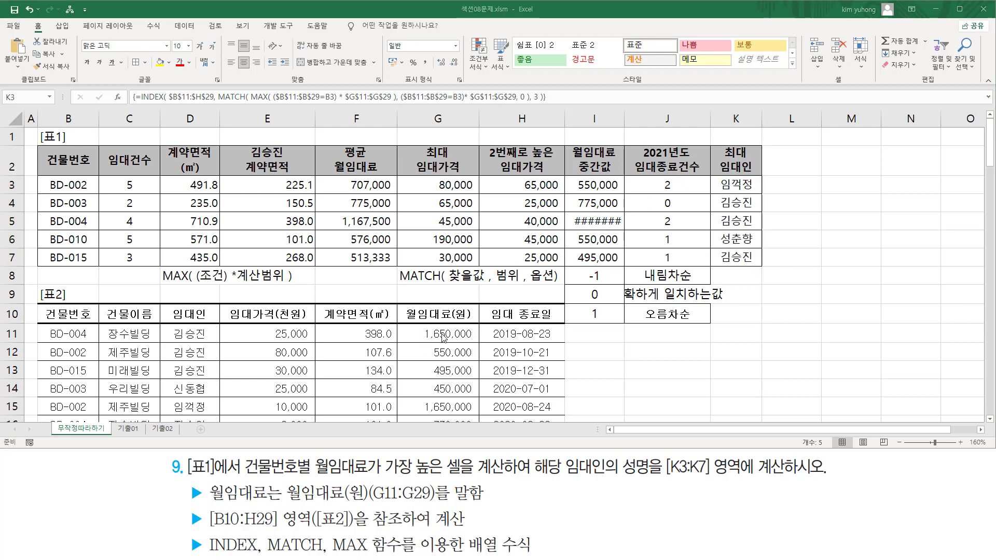
{"action": "left_click", "coordinate": [451, 335]}
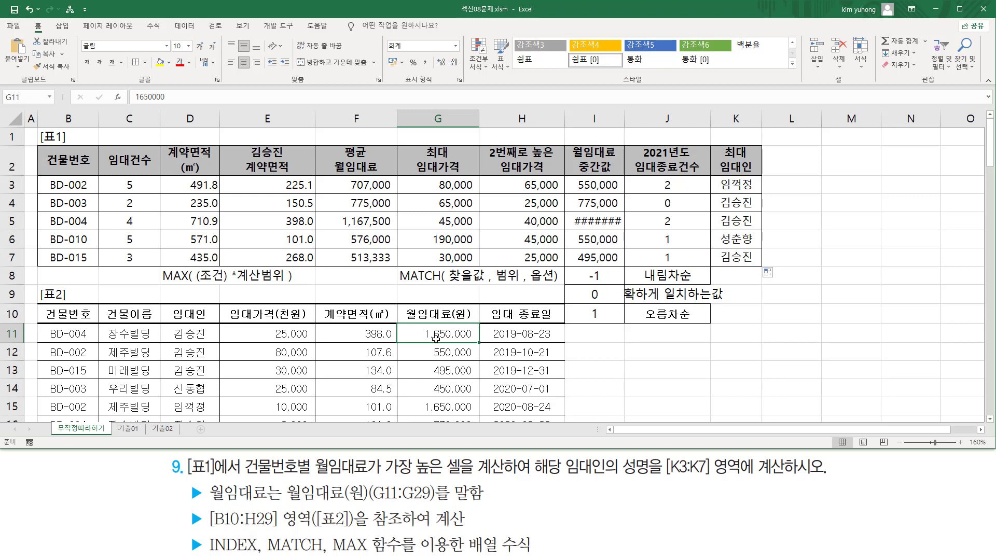
{"action": "type", "text": "77"}
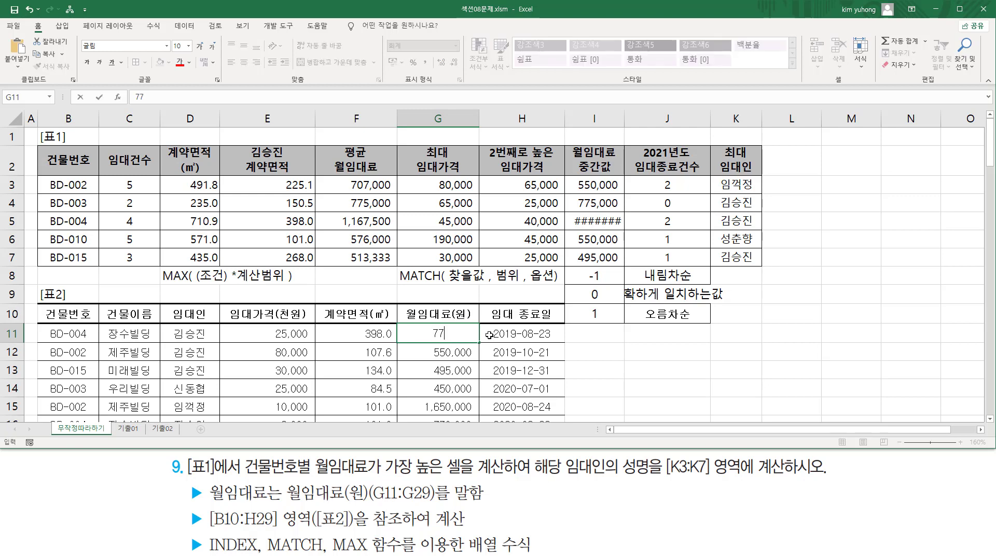
{"action": "type", "text": "0000"}
{"action": "key", "text": "Return"}
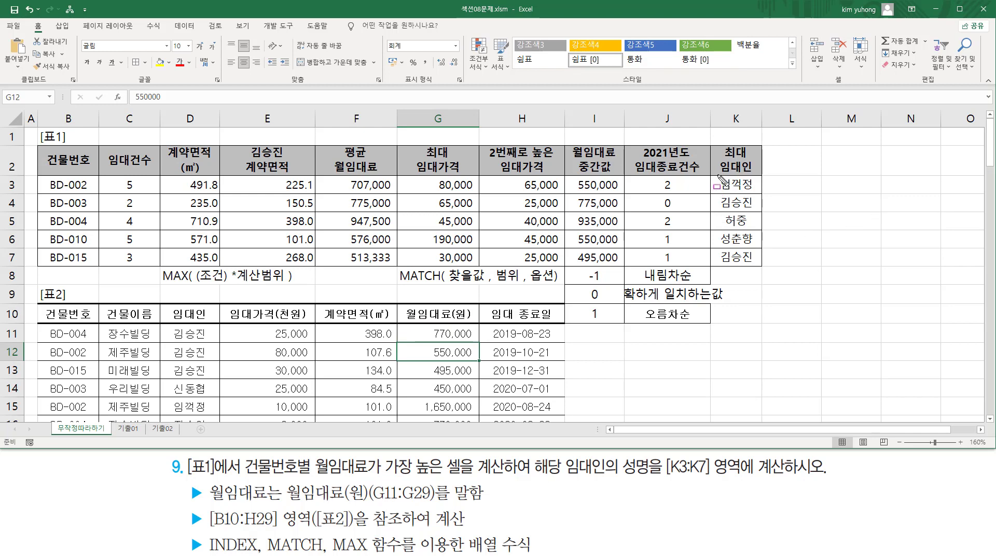
Check the tenants in K3:K7, then open K3's formula for review and re-enter it as an array formula
{"action": "left_click_drag", "start_coordinate": [715, 174], "coordinate": [759, 266]}
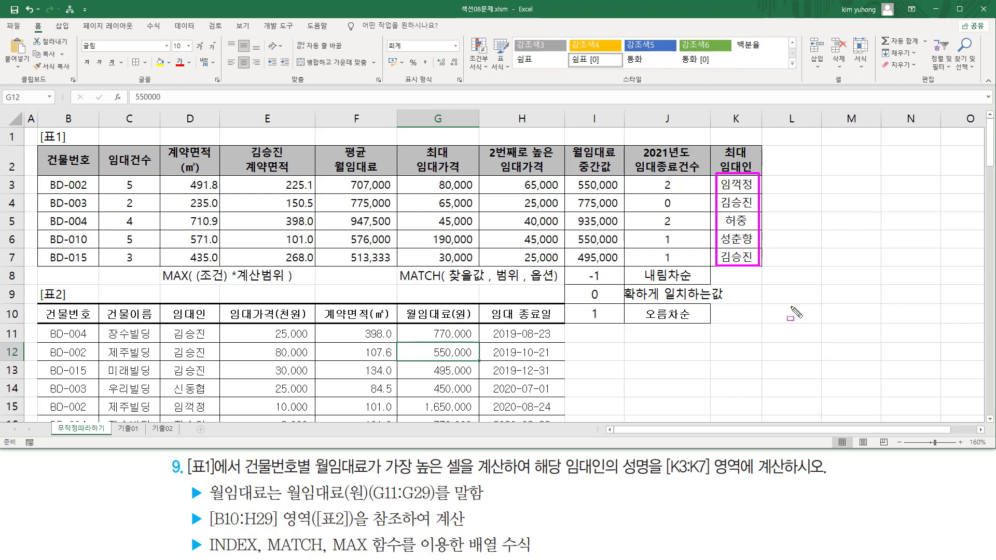
{"action": "left_click", "coordinate": [757, 191]}
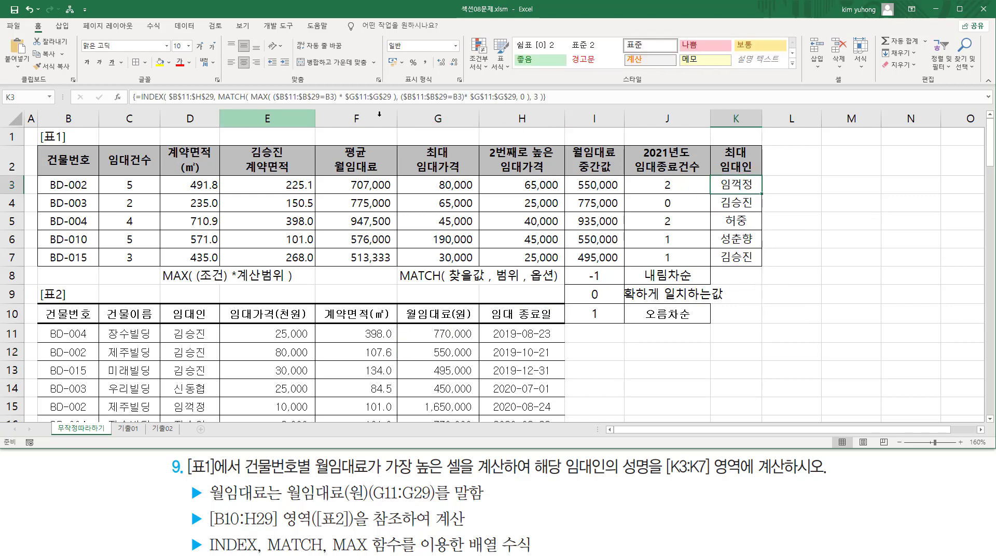
{"action": "key", "text": "F2"}
{"action": "key", "text": "ctrl+shift+Return"}
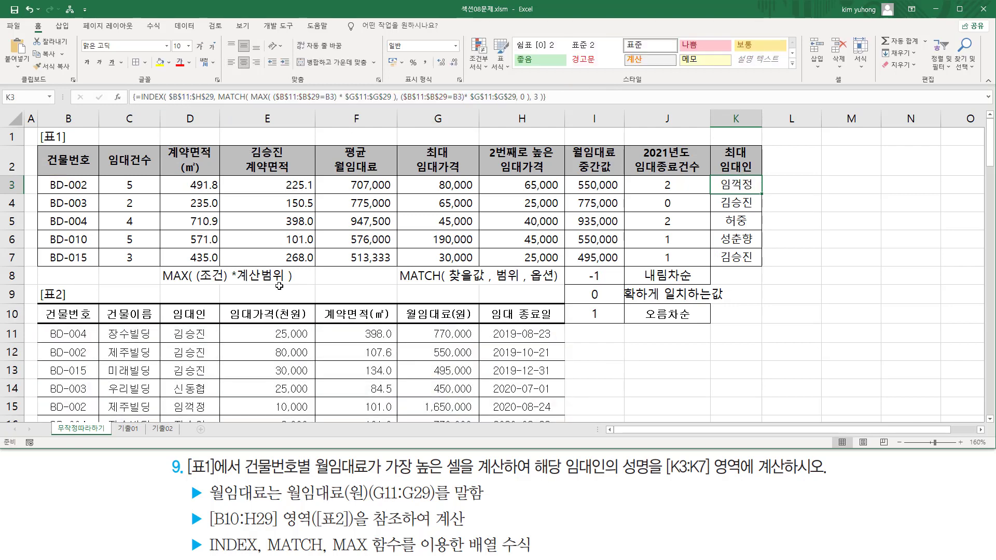
Review how the MAX part multiplies the building-number condition by the rent range G11:G29, inside the MATCH expression
{"action": "left_click", "coordinate": [262, 282]}
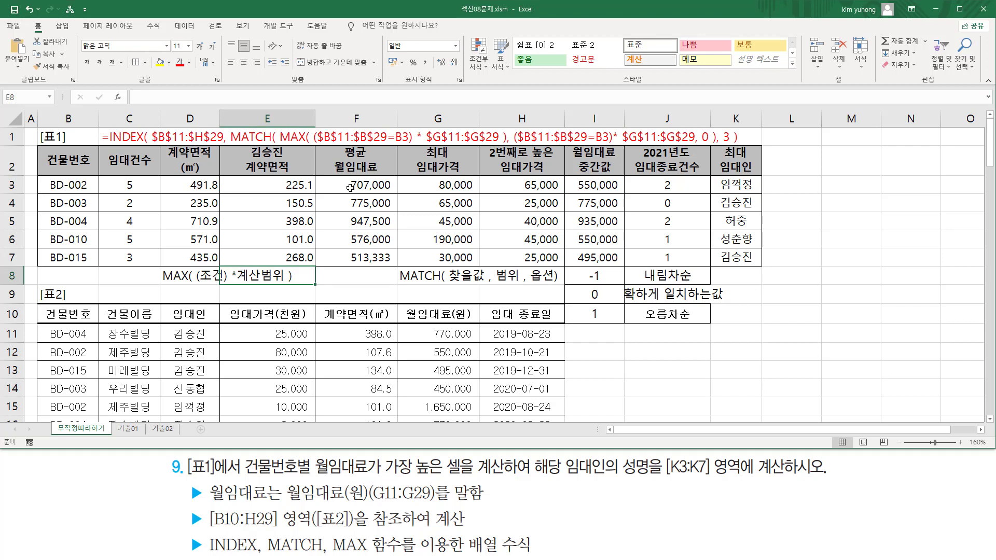
{"action": "key", "text": "ctrl+2"}
{"action": "mouse_move", "coordinate": [280, 120]}
{"action": "left_mouse_down"}
{"action": "mouse_move", "coordinate": [285, 149]}
{"action": "mouse_move", "coordinate": [516, 152]}
{"action": "mouse_move", "coordinate": [507, 152]}
{"action": "left_mouse_up"}
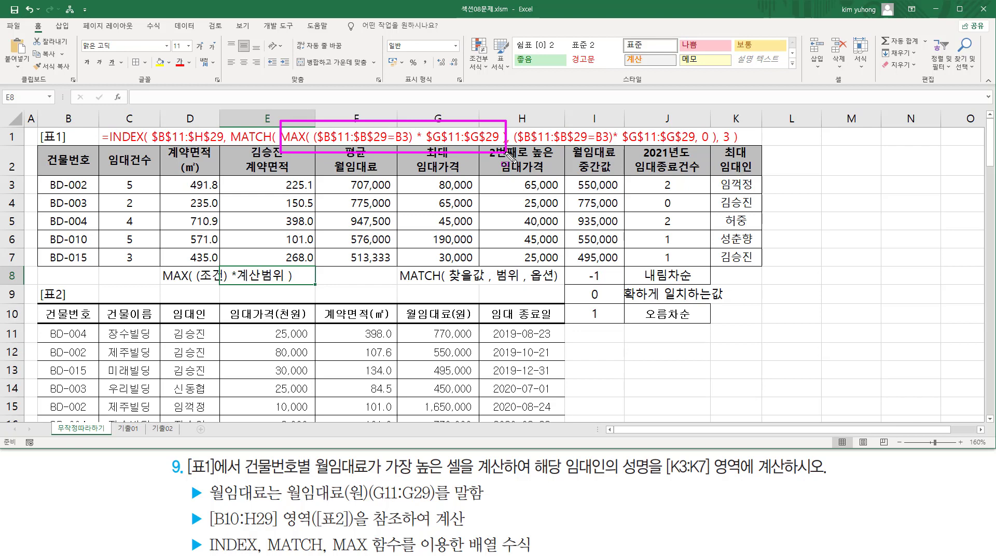
{"action": "mouse_move", "coordinate": [316, 145]}
{"action": "left_mouse_down"}
{"action": "mouse_move", "coordinate": [366, 150]}
{"action": "mouse_move", "coordinate": [411, 130]}
{"action": "mouse_move", "coordinate": [499, 142]}
{"action": "left_mouse_up"}
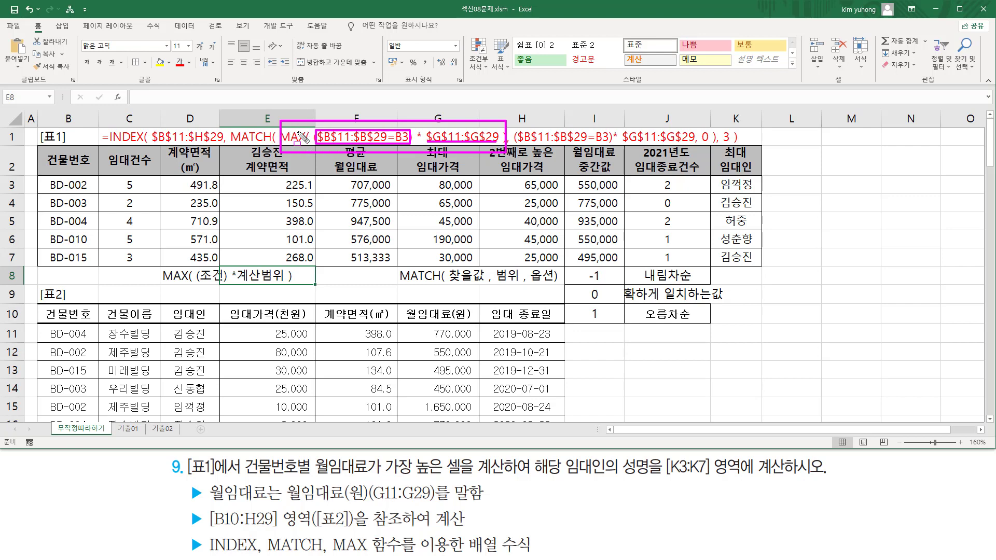
{"action": "left_click_drag", "start_coordinate": [54, 182], "coordinate": [84, 265]}
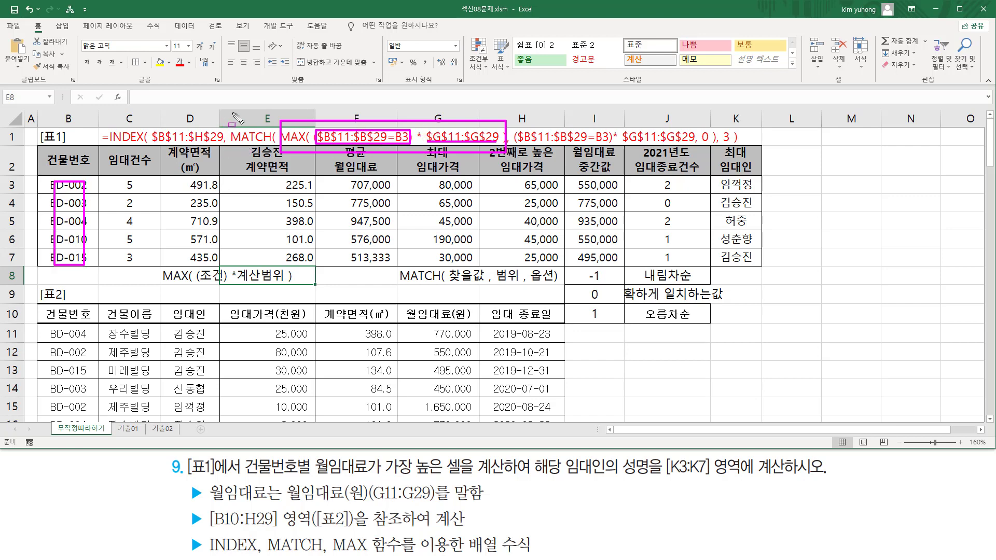
{"action": "mouse_move", "coordinate": [228, 110]}
{"action": "left_mouse_down"}
{"action": "mouse_move", "coordinate": [240, 138]}
{"action": "mouse_move", "coordinate": [718, 169]}
{"action": "left_mouse_up"}
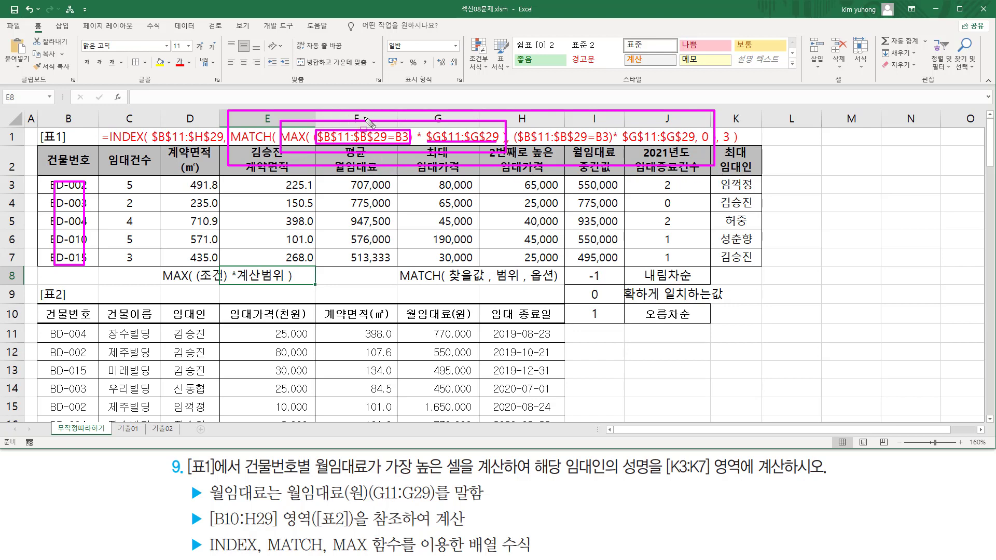
Examine MATCH's lookup array, comparing the building numbers and monthly rents of rows 11 and 15 against the B3 condition
{"action": "left_click_drag", "start_coordinate": [447, 283], "coordinate": [518, 283]}
{"action": "mouse_move", "coordinate": [516, 118]}
{"action": "left_mouse_down"}
{"action": "mouse_move", "coordinate": [537, 153]}
{"action": "mouse_move", "coordinate": [682, 142]}
{"action": "mouse_move", "coordinate": [705, 155]}
{"action": "mouse_move", "coordinate": [695, 153]}
{"action": "left_mouse_up"}
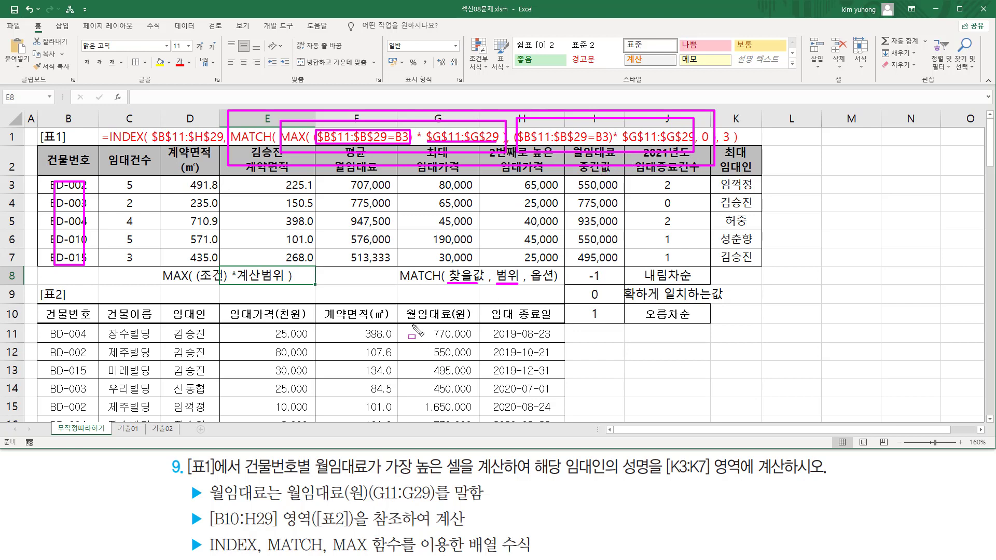
{"action": "left_click_drag", "start_coordinate": [413, 324], "coordinate": [473, 424]}
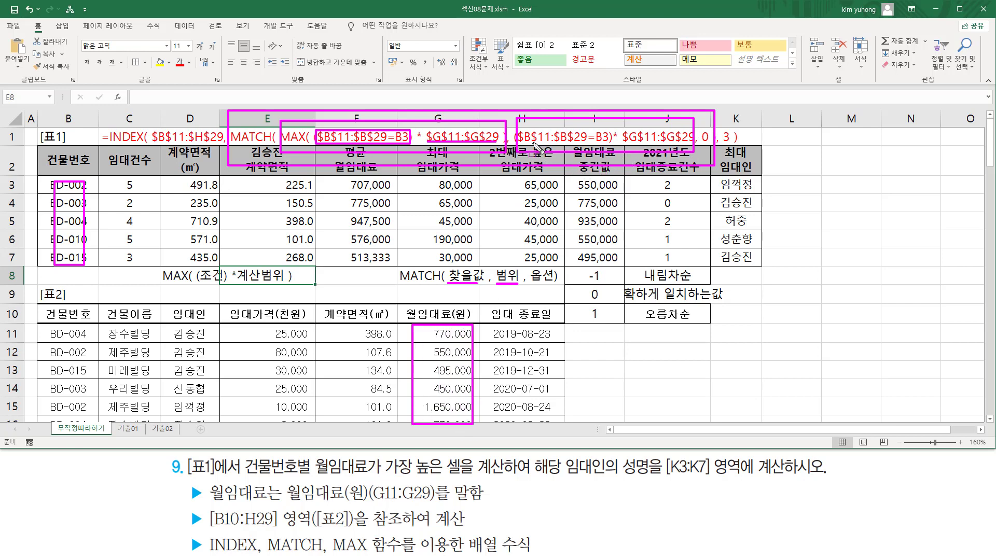
{"action": "left_click_drag", "start_coordinate": [520, 145], "coordinate": [614, 147]}
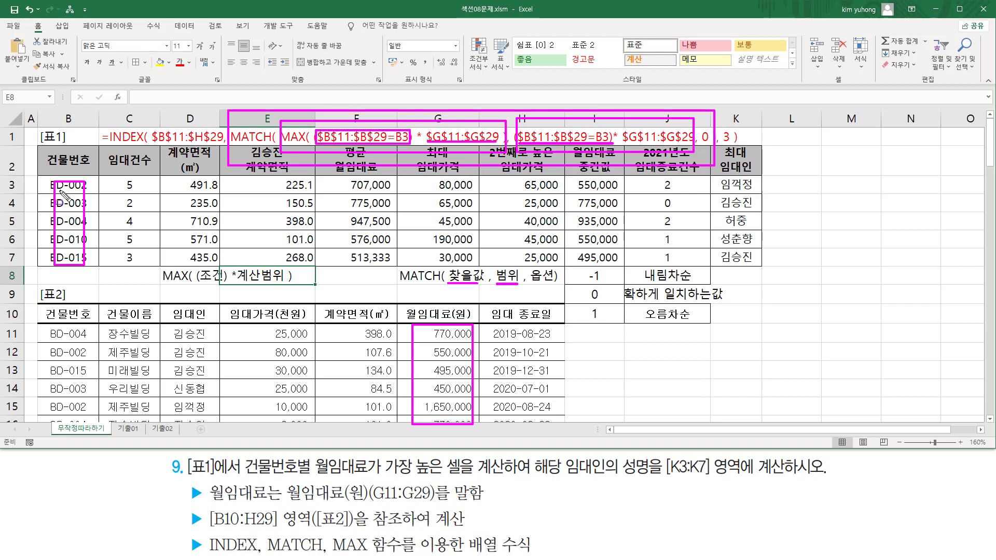
{"action": "left_click_drag", "start_coordinate": [40, 415], "coordinate": [89, 399]}
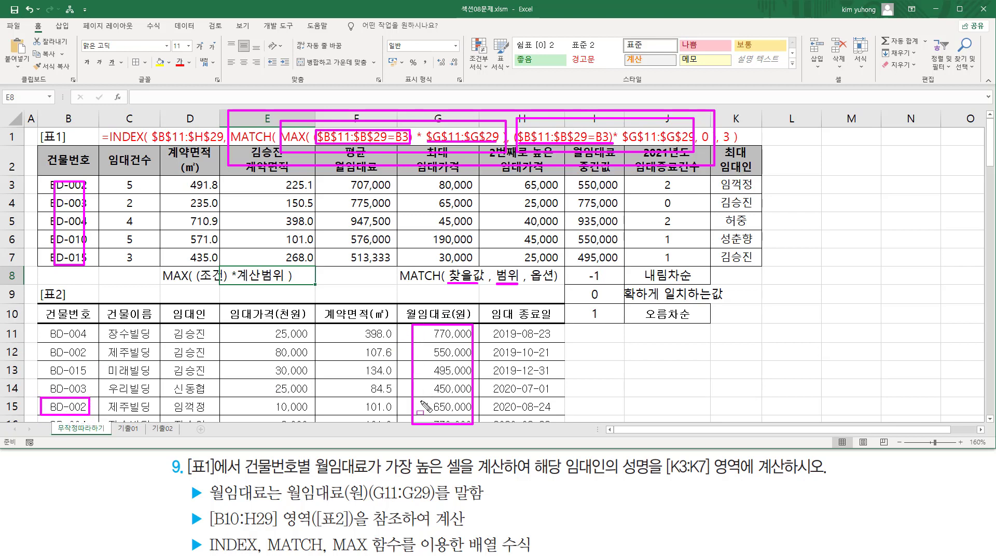
{"action": "left_click_drag", "start_coordinate": [420, 414], "coordinate": [475, 398]}
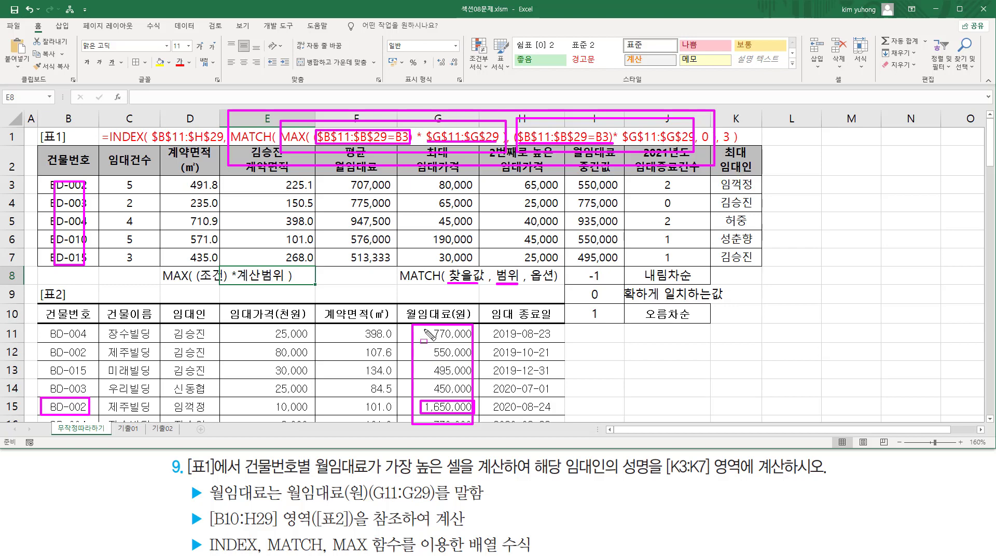
{"action": "left_click_drag", "start_coordinate": [424, 340], "coordinate": [471, 328]}
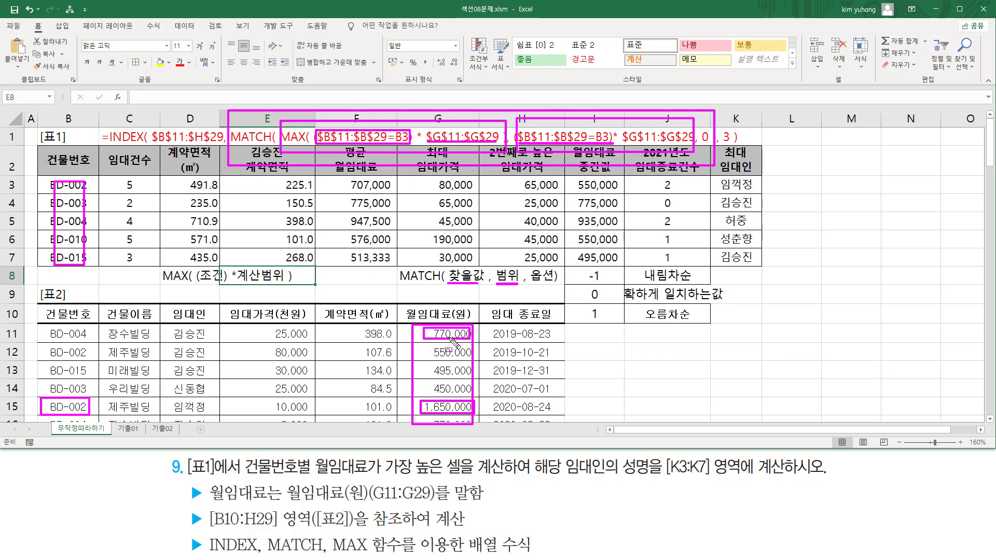
{"action": "left_click_drag", "start_coordinate": [392, 334], "coordinate": [422, 335]}
{"action": "left_click_drag", "start_coordinate": [47, 337], "coordinate": [90, 338]}
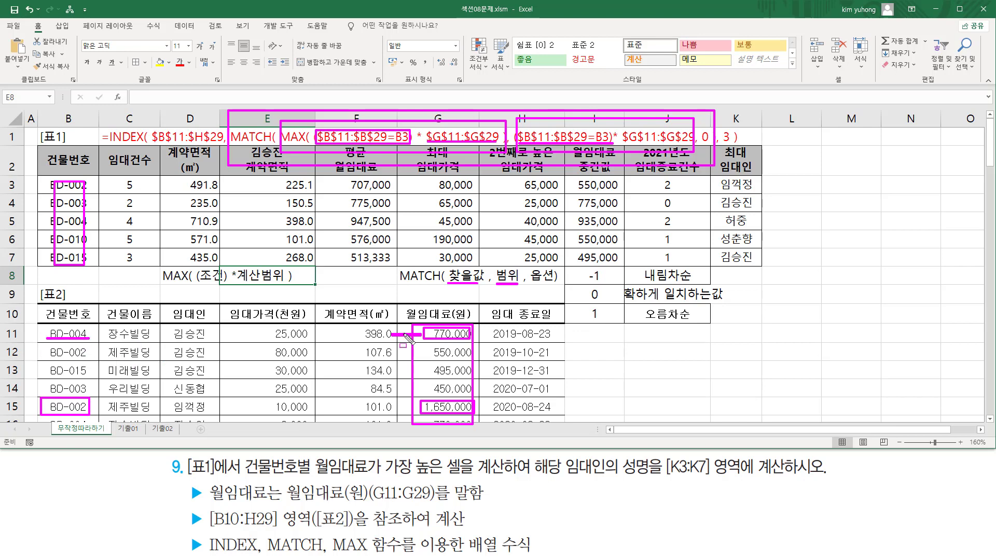
{"action": "left_click_drag", "start_coordinate": [519, 147], "coordinate": [521, 141]}
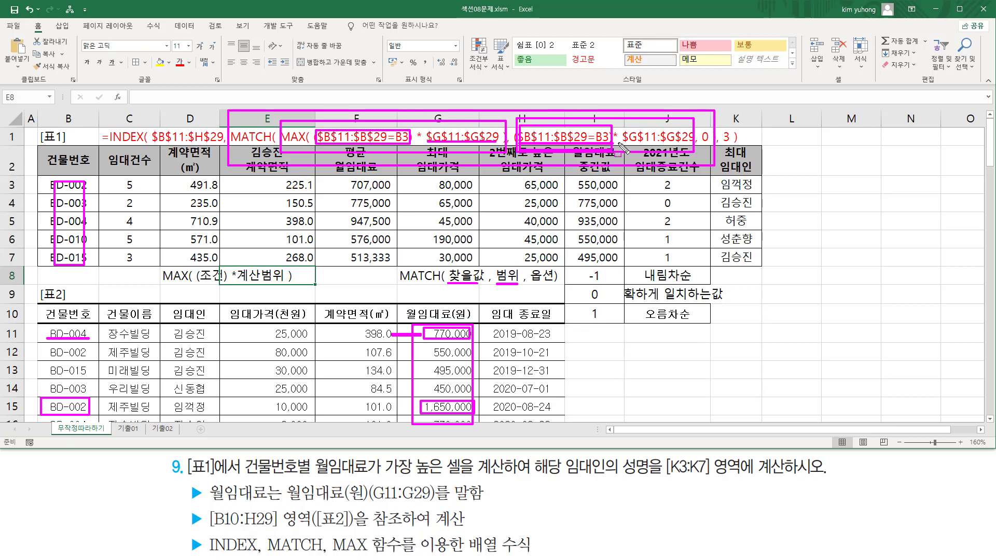
{"action": "left_click_drag", "start_coordinate": [620, 152], "coordinate": [695, 153]}
{"action": "key", "text": "Escape"}
Trace INDEX's range $B$11:$H$29, MATCH row number and column number 3 through table 2 to the tenant result in K3
{"action": "mouse_move", "coordinate": [231, 124]}
{"action": "left_mouse_down"}
{"action": "mouse_move", "coordinate": [417, 152]}
{"action": "mouse_move", "coordinate": [714, 150]}
{"action": "left_mouse_up"}
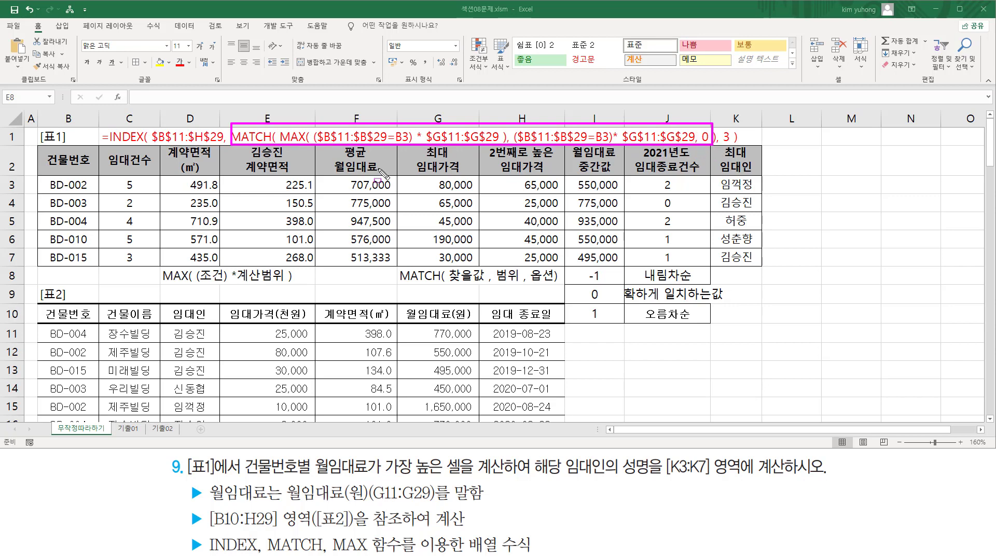
{"action": "left_click_drag", "start_coordinate": [151, 146], "coordinate": [222, 125]}
{"action": "mouse_move", "coordinate": [44, 325]}
{"action": "left_mouse_down"}
{"action": "mouse_move", "coordinate": [543, 403]}
{"action": "mouse_move", "coordinate": [570, 430]}
{"action": "left_mouse_up"}
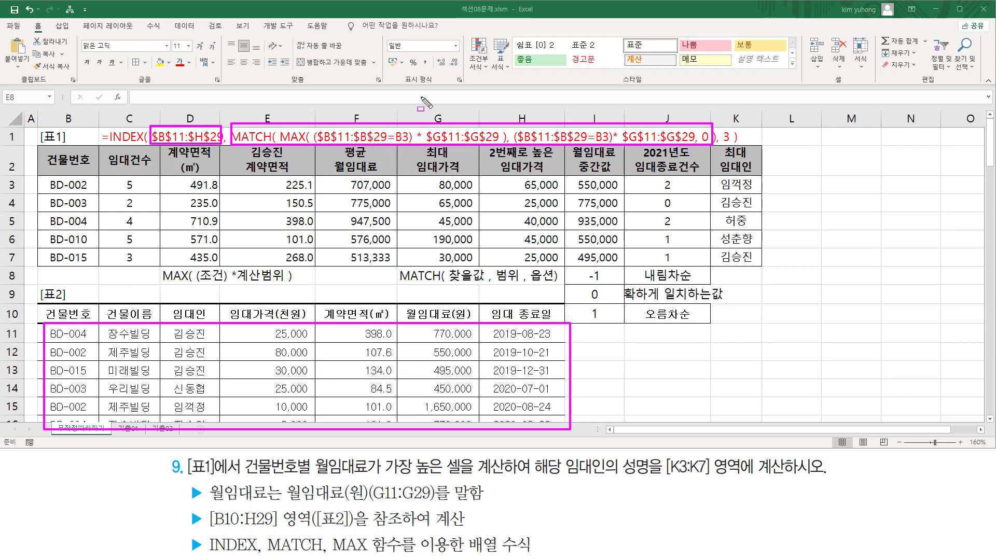
{"action": "left_click_drag", "start_coordinate": [724, 124], "coordinate": [732, 147]}
{"action": "left_click_drag", "start_coordinate": [25, 408], "coordinate": [161, 409]}
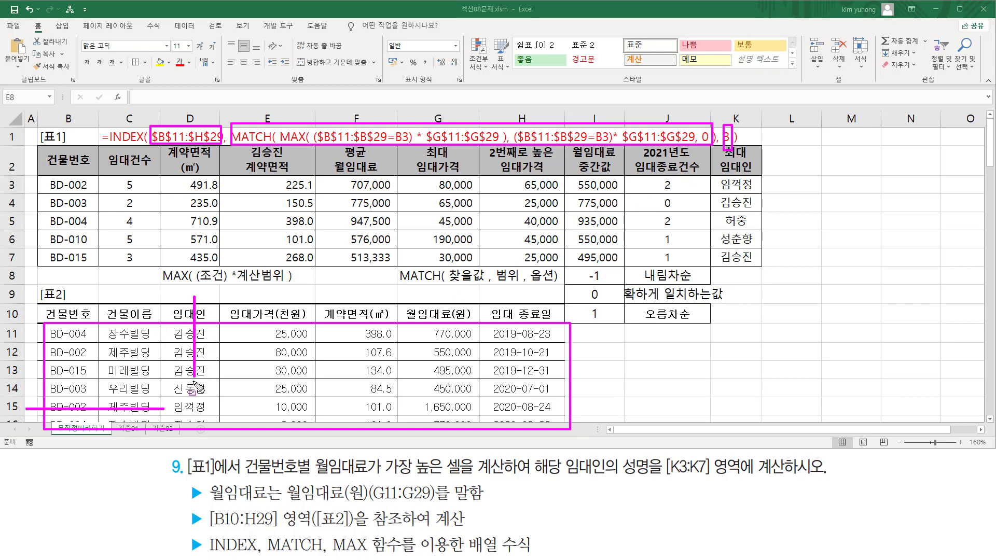
{"action": "mouse_move", "coordinate": [190, 332]}
{"action": "left_mouse_down"}
{"action": "mouse_move", "coordinate": [193, 400]}
{"action": "mouse_move", "coordinate": [179, 415]}
{"action": "mouse_move", "coordinate": [210, 415]}
{"action": "left_mouse_up"}
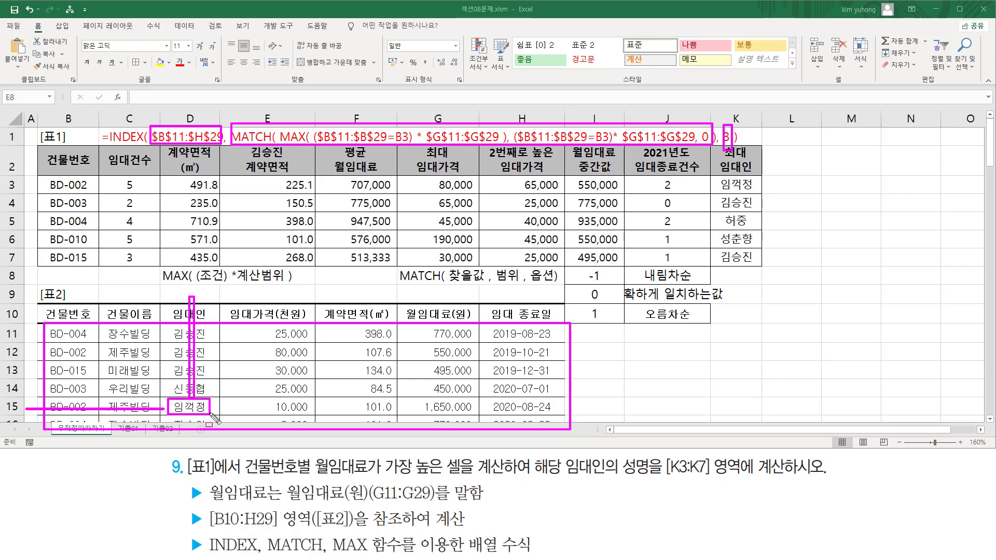
{"action": "left_click_drag", "start_coordinate": [710, 190], "coordinate": [726, 190]}
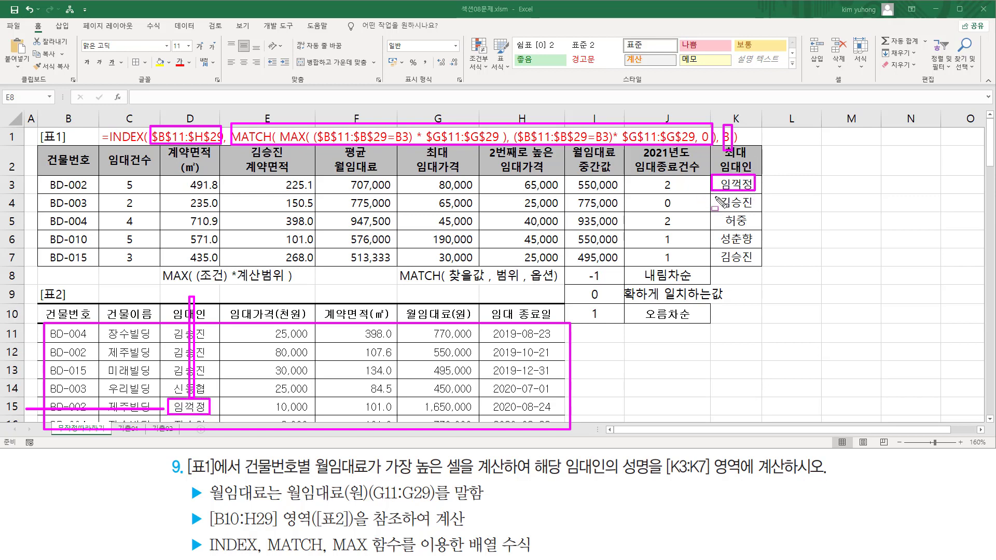
{"action": "key", "text": "Escape"}
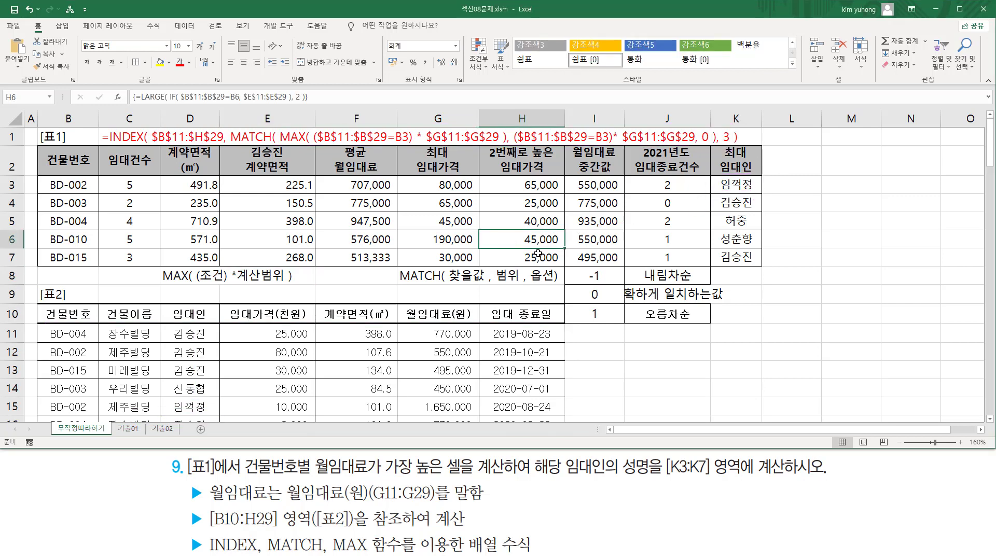
Review the MAX syntax note below table 1 and the array formula results in C3:K7
{"action": "left_click", "coordinate": [611, 342]}
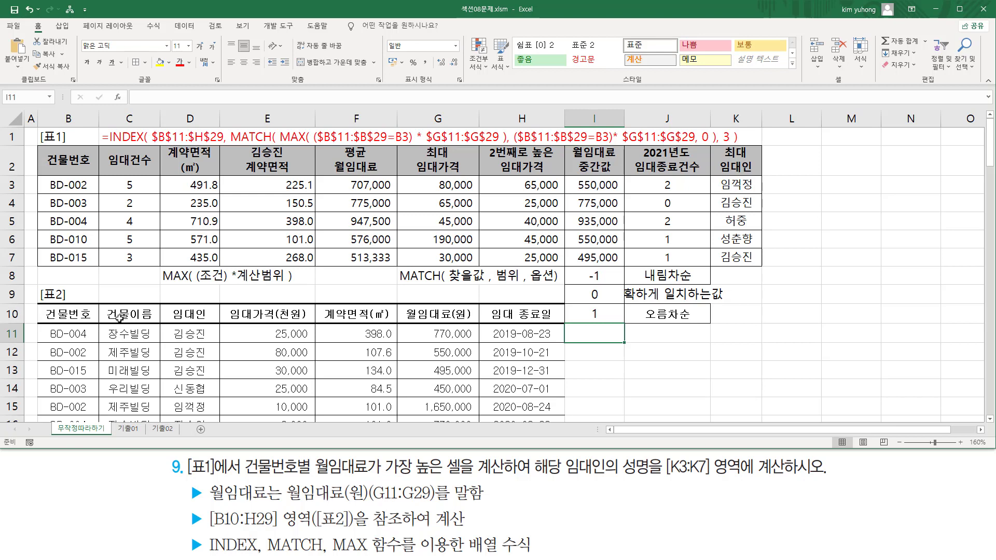
{"action": "key", "text": "ctrl+2"}
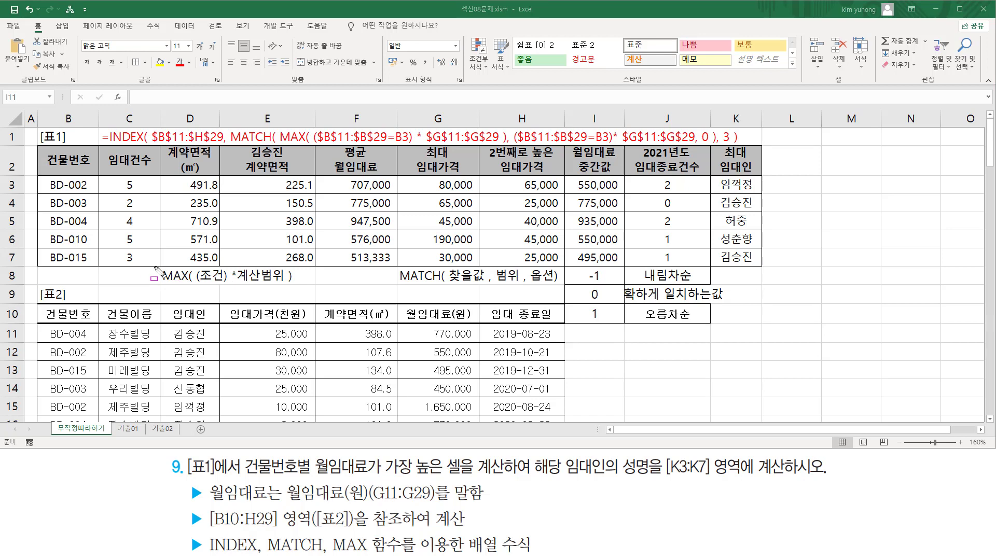
{"action": "left_click_drag", "start_coordinate": [155, 268], "coordinate": [295, 285]}
{"action": "mouse_move", "coordinate": [102, 176]}
{"action": "left_mouse_down"}
{"action": "mouse_move", "coordinate": [701, 229]}
{"action": "mouse_move", "coordinate": [761, 266]}
{"action": "left_mouse_up"}
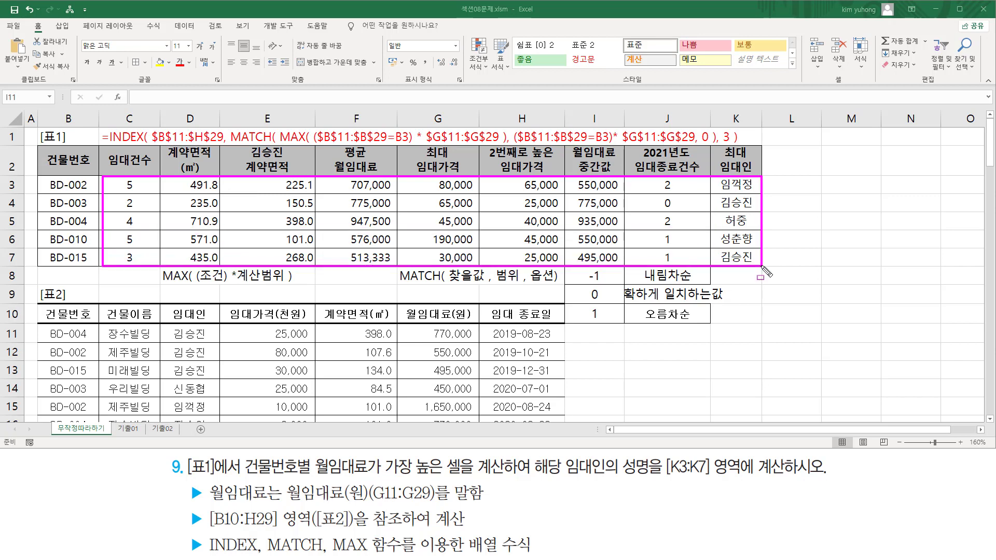